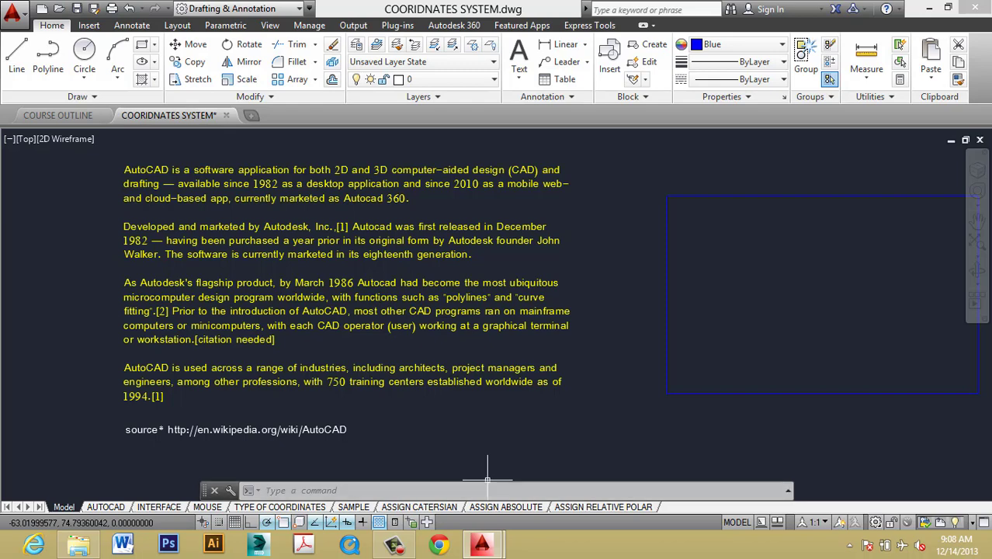
- Switch to File Explorer and open the AUTOCAD 2012 INTERFACE image from the 00_A_REF folder
click(78, 543)
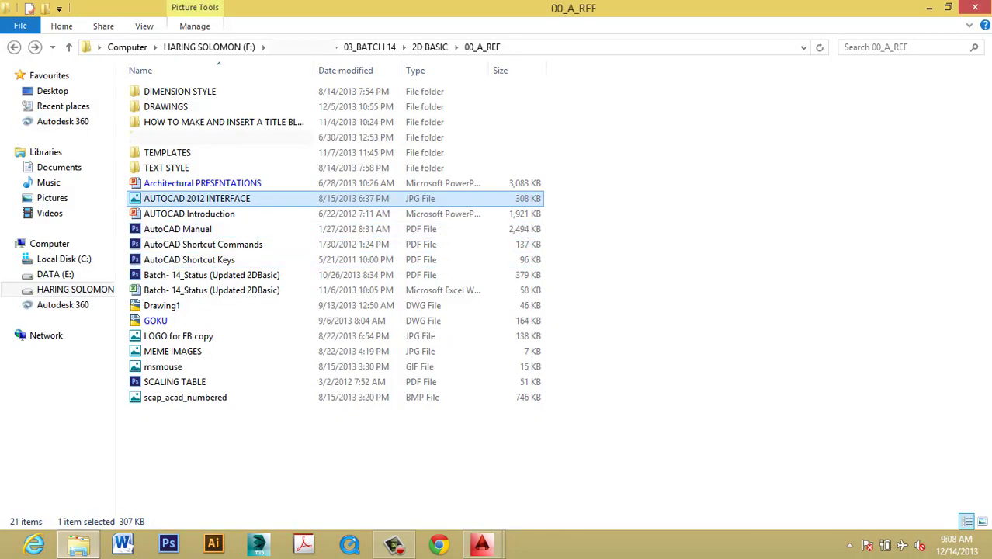
right_click(190, 199)
click(225, 235)
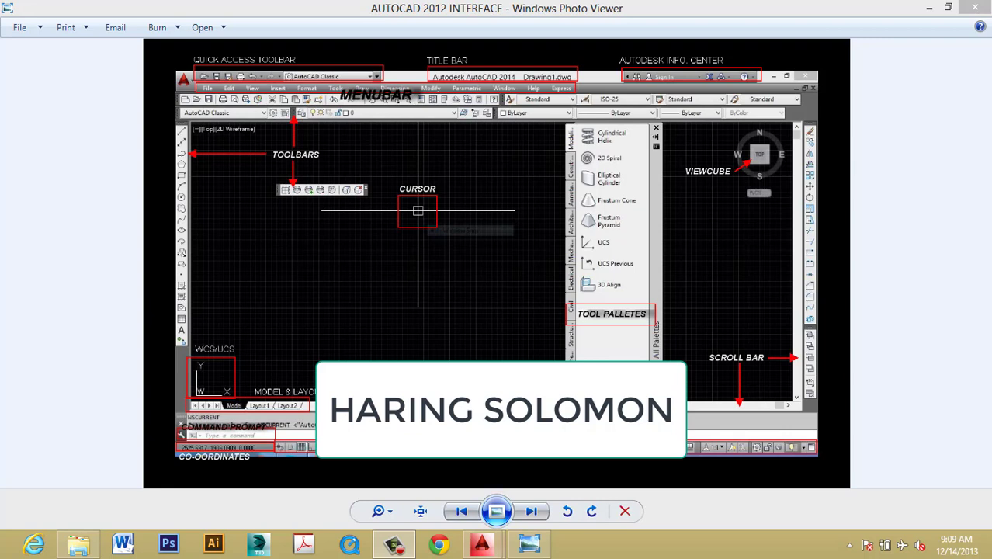
- Return to the COORIDNATES SYSTEM drawing in AutoCAD and create a new drawing from the acadiso template in a maximized window
mouse_move(481, 545)
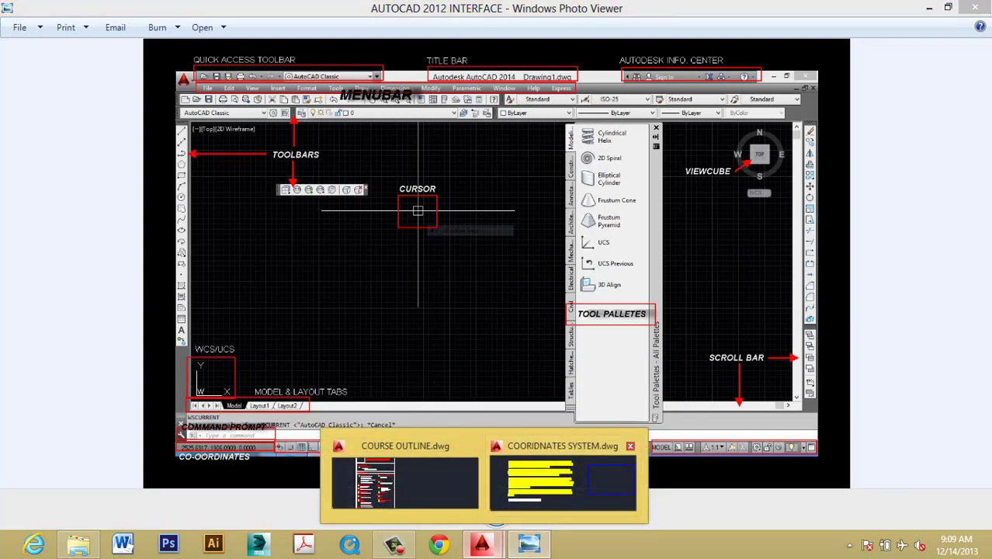
click(523, 457)
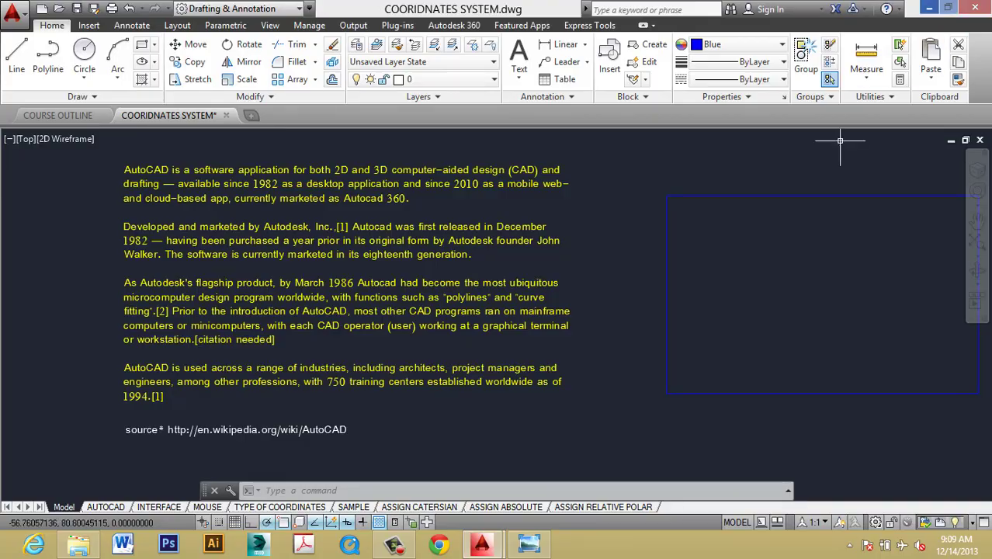
click(929, 8)
click(930, 8)
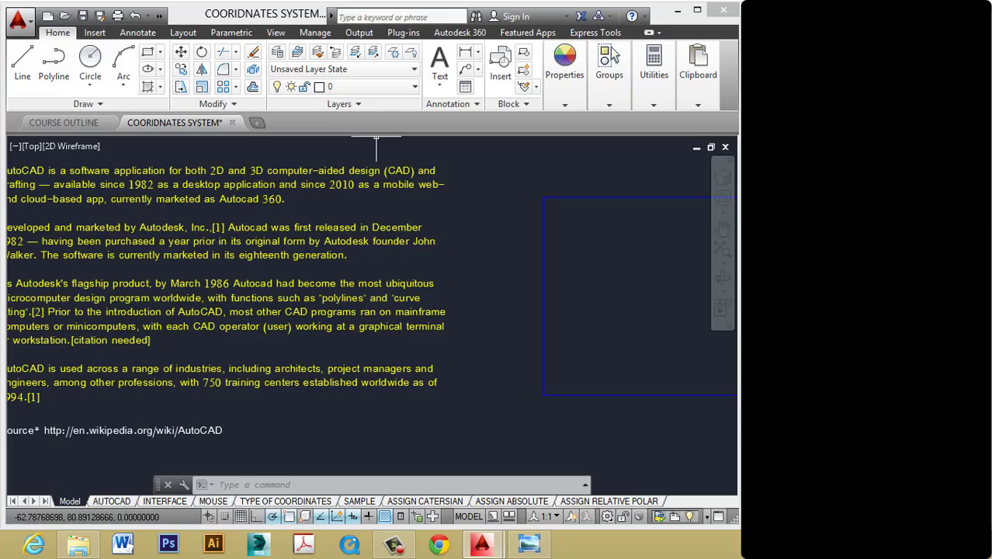
key(ctrl+n)
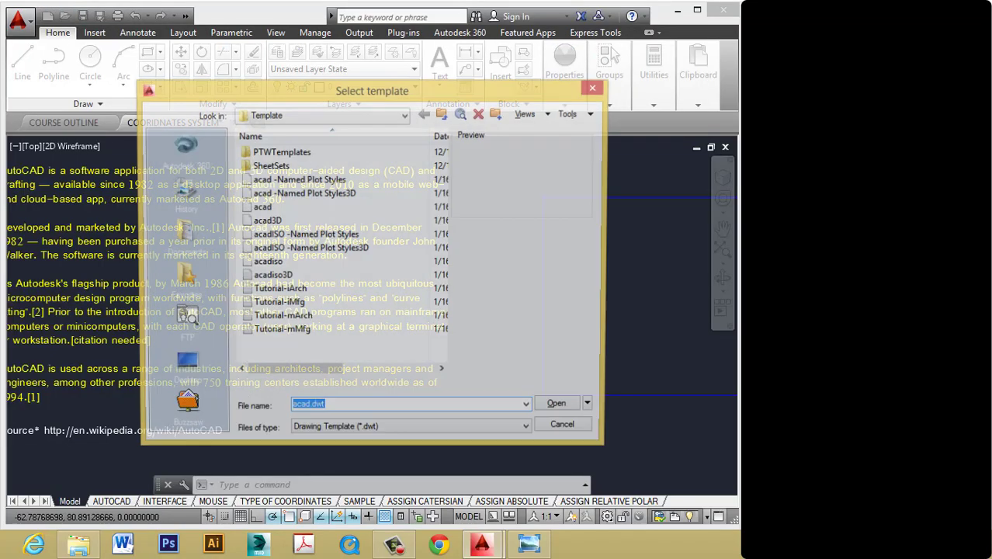
click(266, 262)
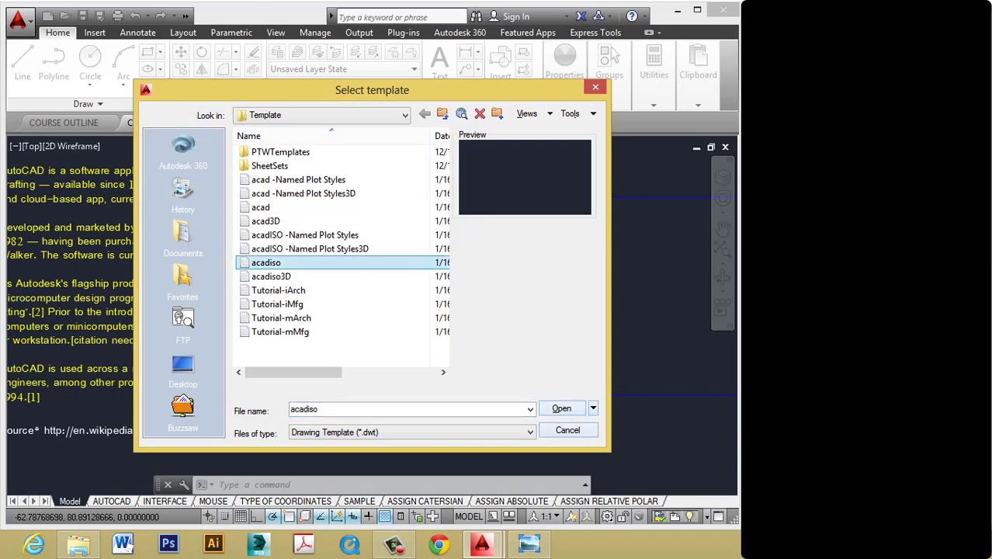
click(562, 408)
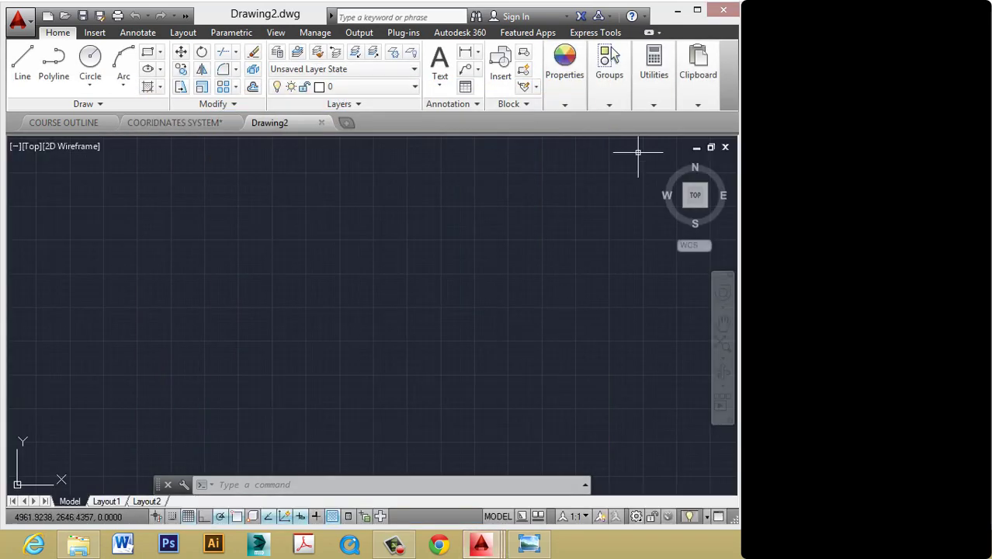
click(697, 10)
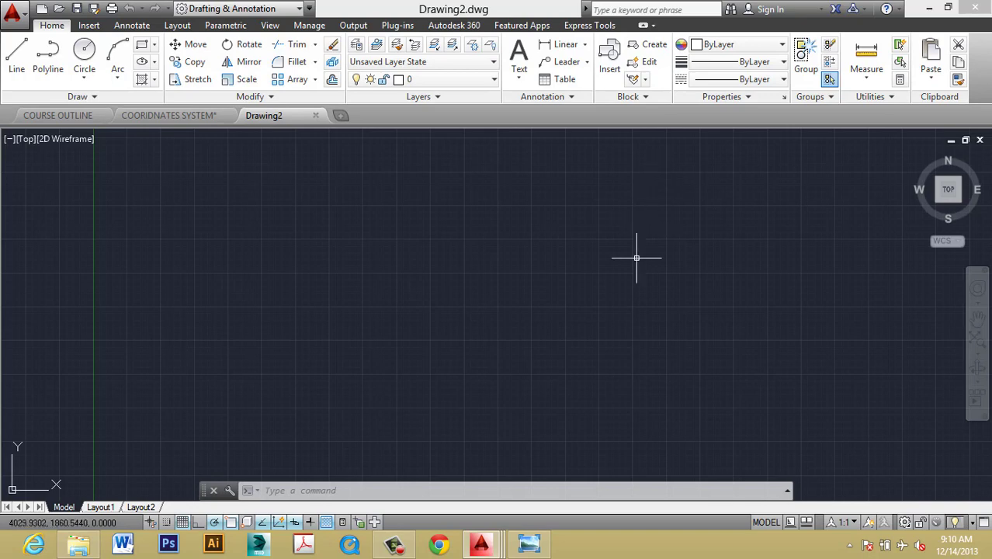
- Switch Drawing1's workspace to AutoCAD Classic and close the Tool Palettes and the floating mesh toolbar
click(929, 8)
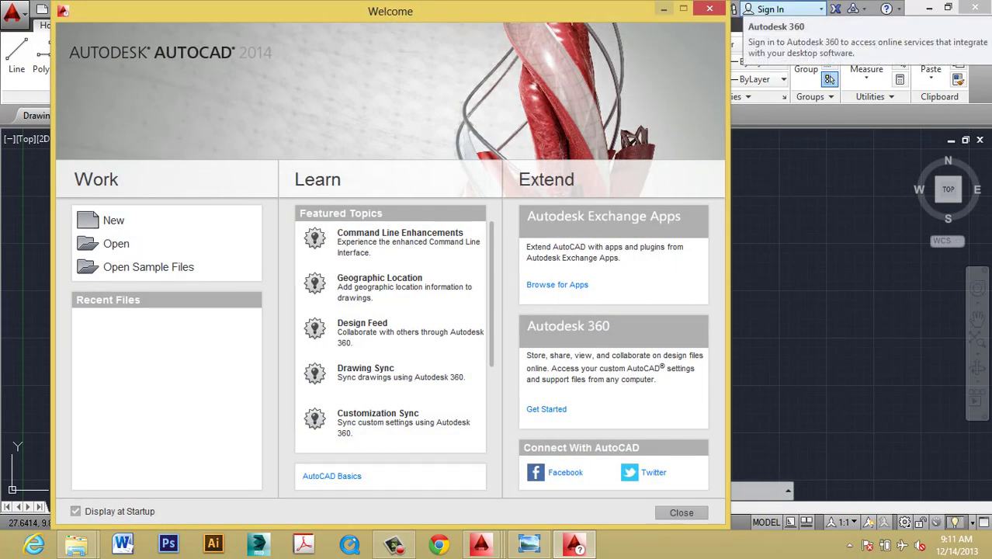
click(664, 9)
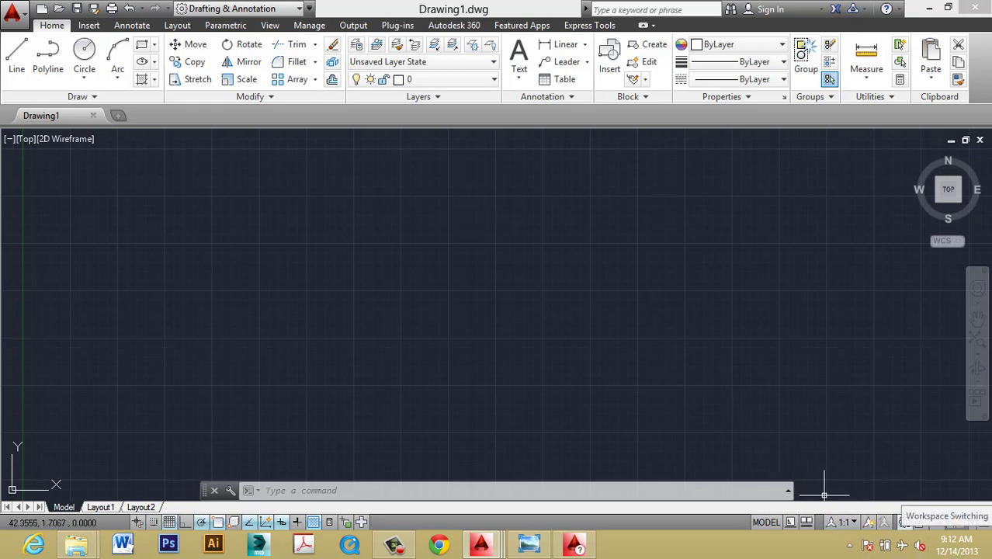
click(900, 522)
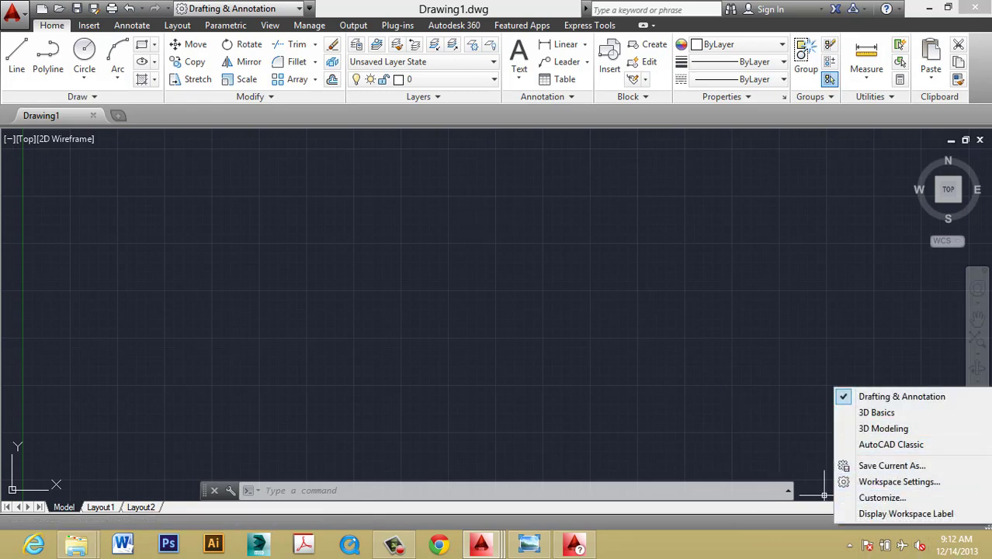
click(892, 444)
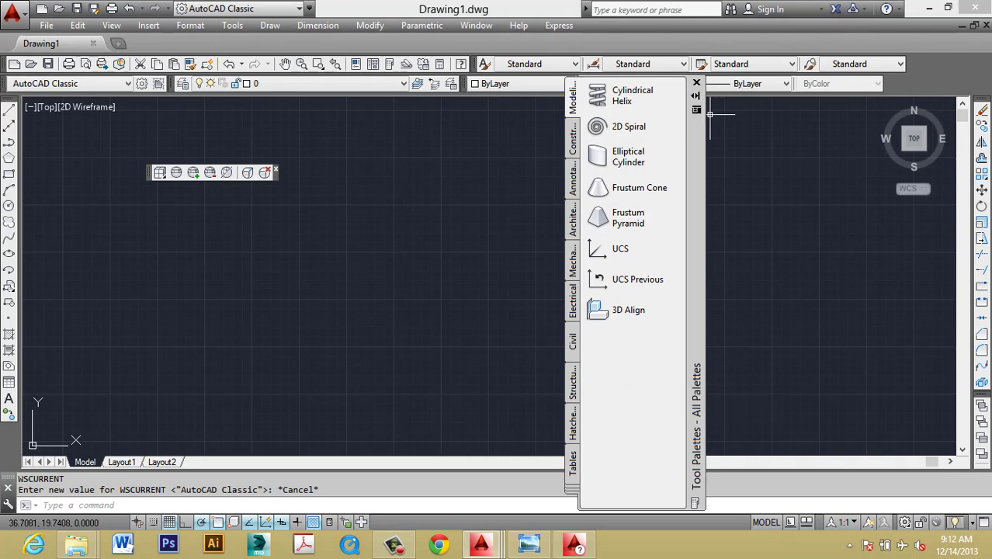
click(696, 83)
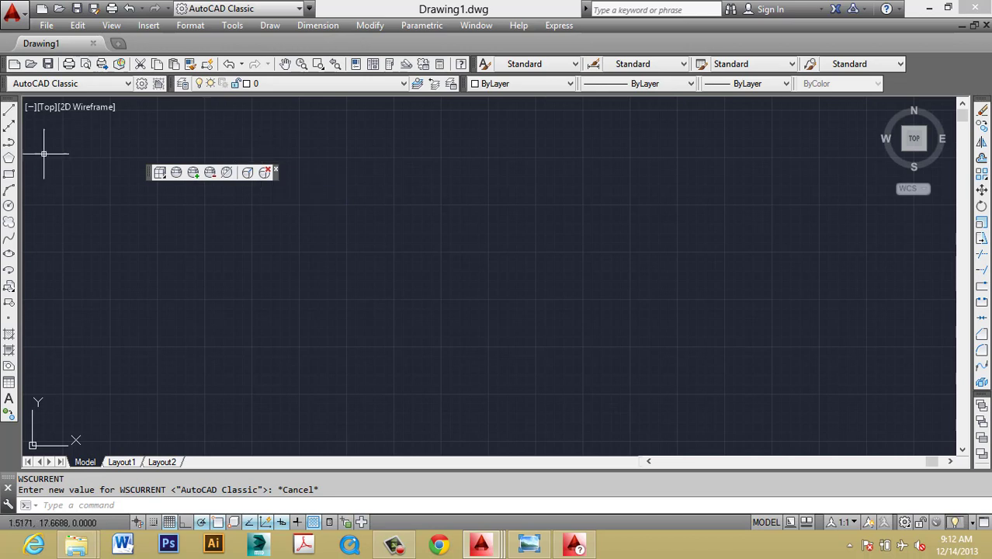
click(272, 170)
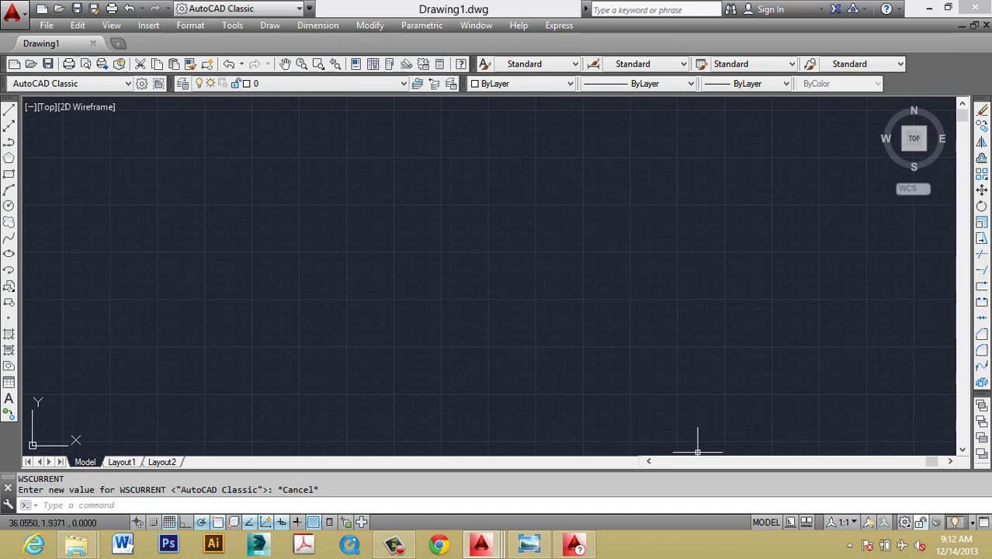
- Save the current workspace under the name MY SETTING
click(905, 522)
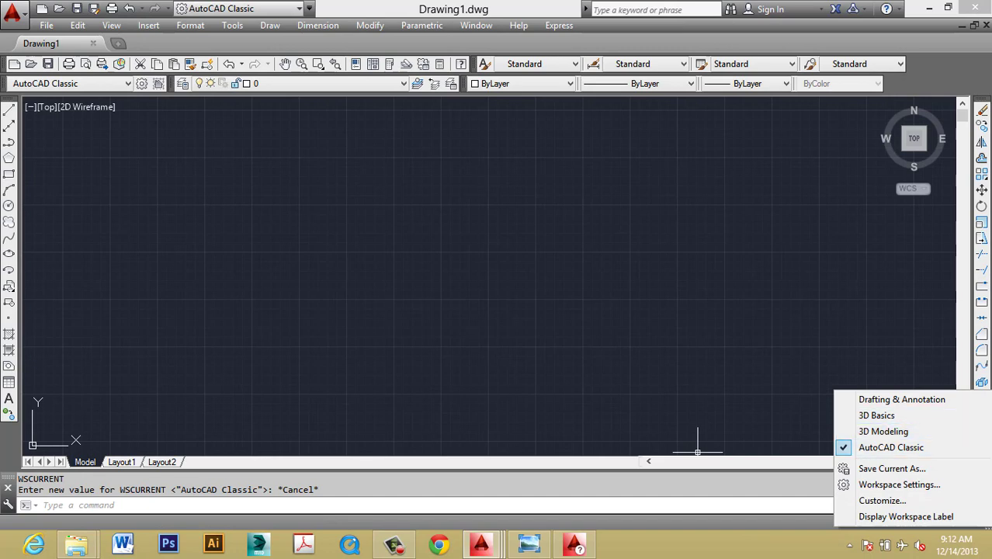
click(892, 468)
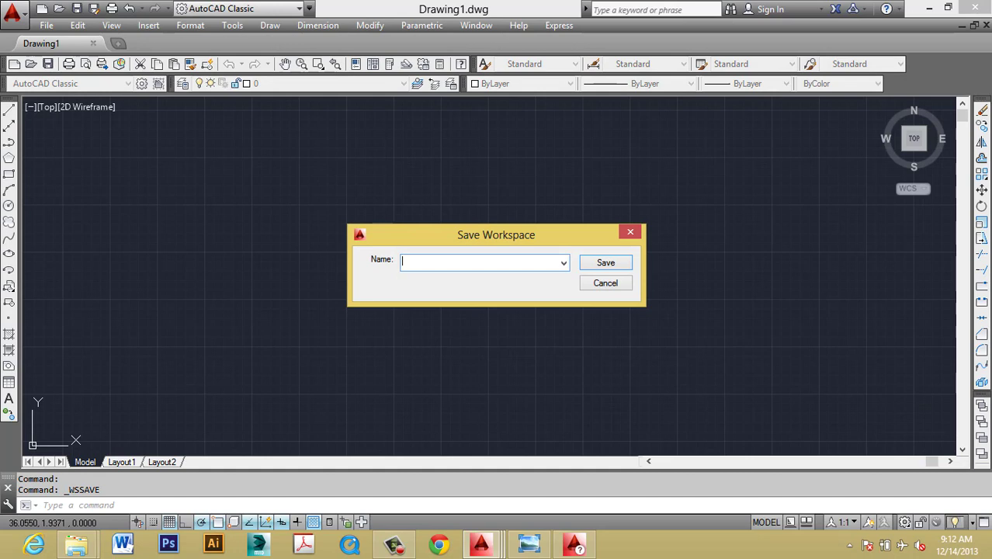
text(my sett)
key(BackSpace)
key(BackSpace)
key(BackSpace)
key(BackSpace)
key(BackSpace)
key(BackSpace)
key(BackSpace)
text(setting)
key(BackSpace)
key(BackSpace)
key(BackSpace)
key(BackSpace)
key(BackSpace)
key(BackSpace)
key(BackSpace)
text(MY SETTING)
click(605, 263)
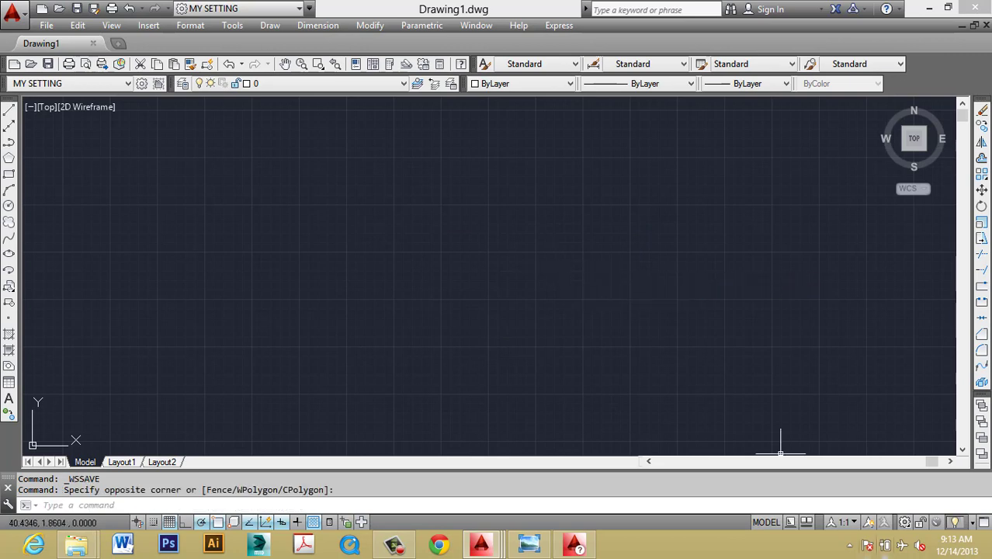
- Check the list of available workspaces for the saved MY SETTING entry, keeping the current workspace active
click(905, 522)
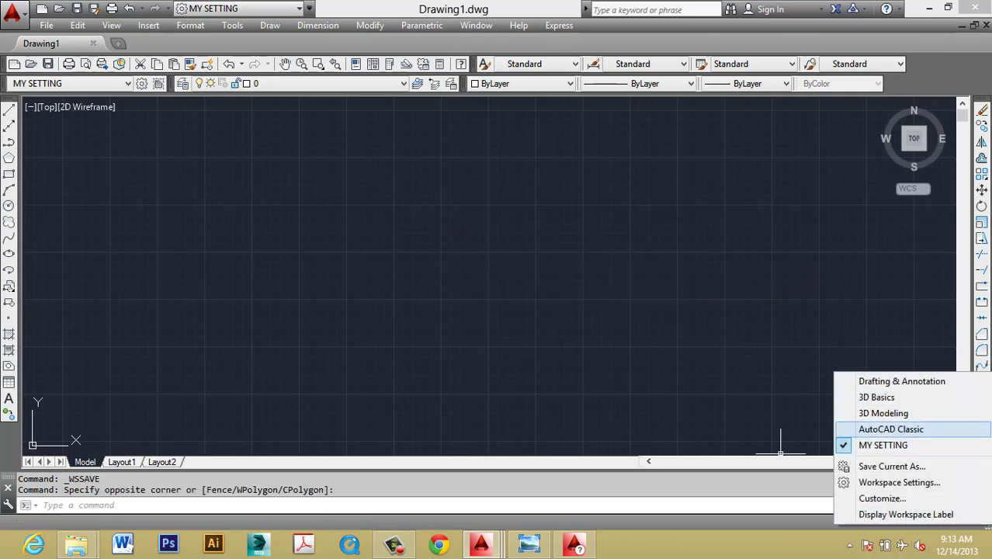
click(670, 368)
key(Escape)
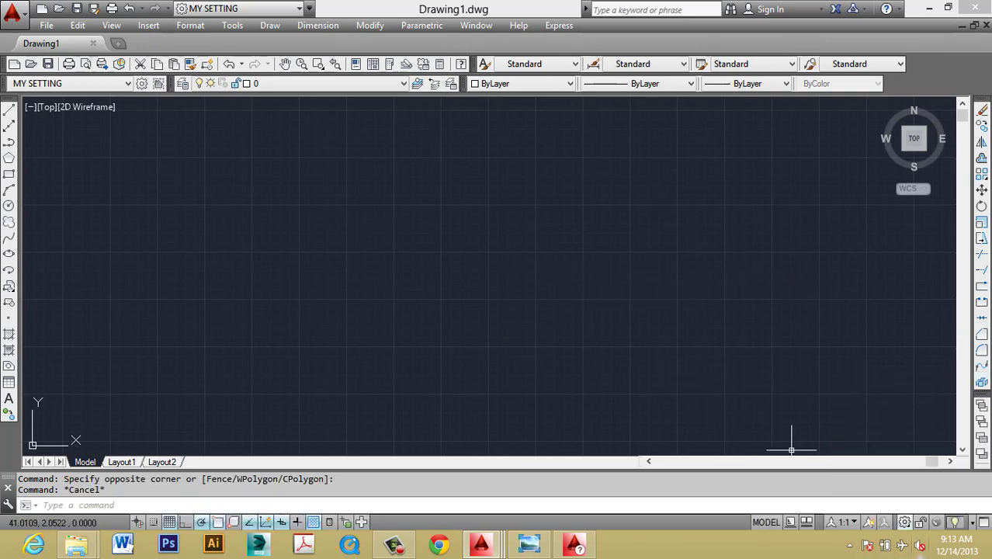
click(905, 522)
key(Up)
key(Up)
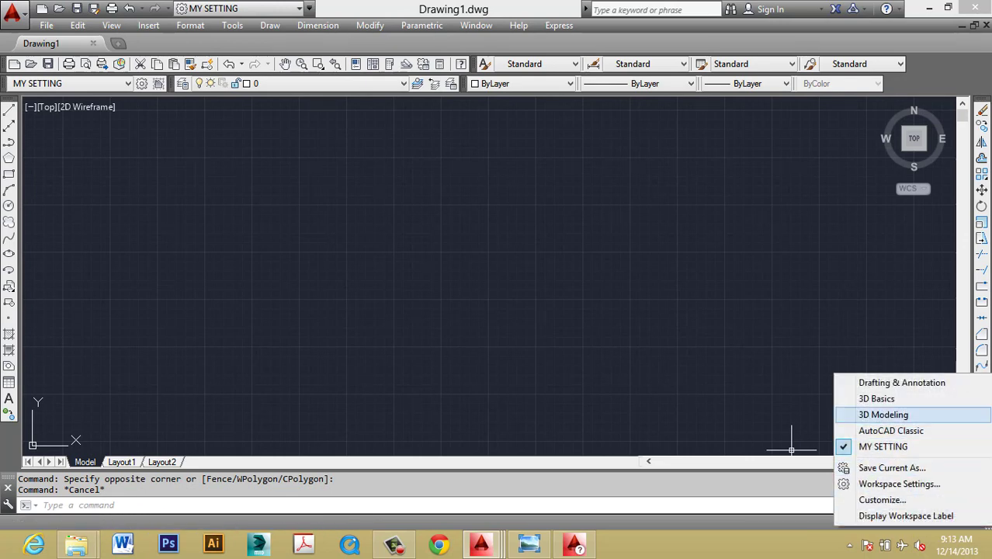
key(Escape)
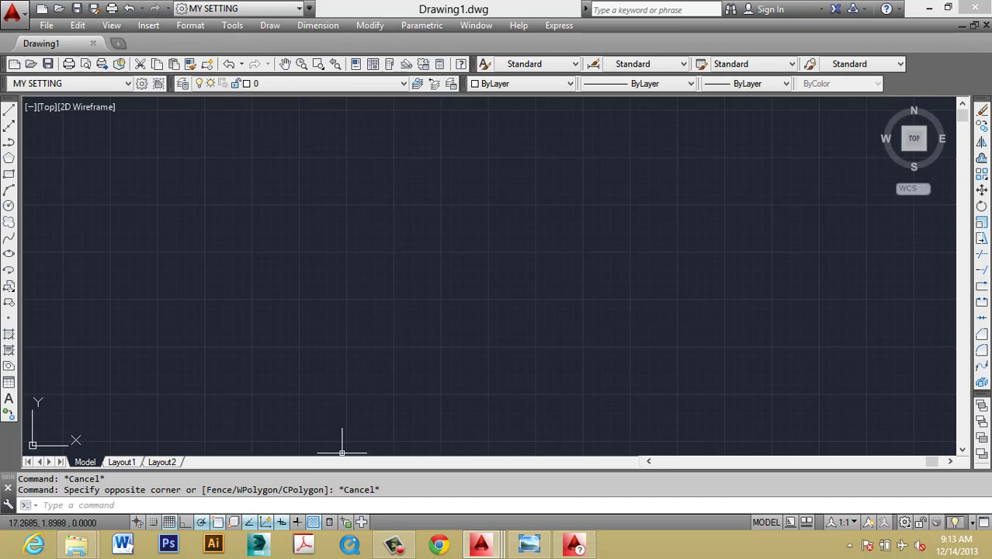
click(529, 543)
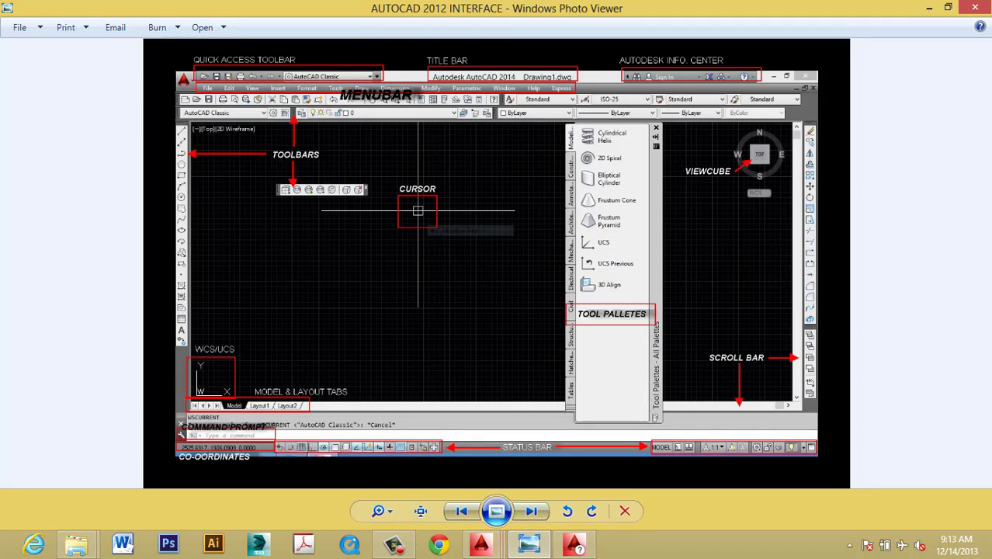
click(575, 543)
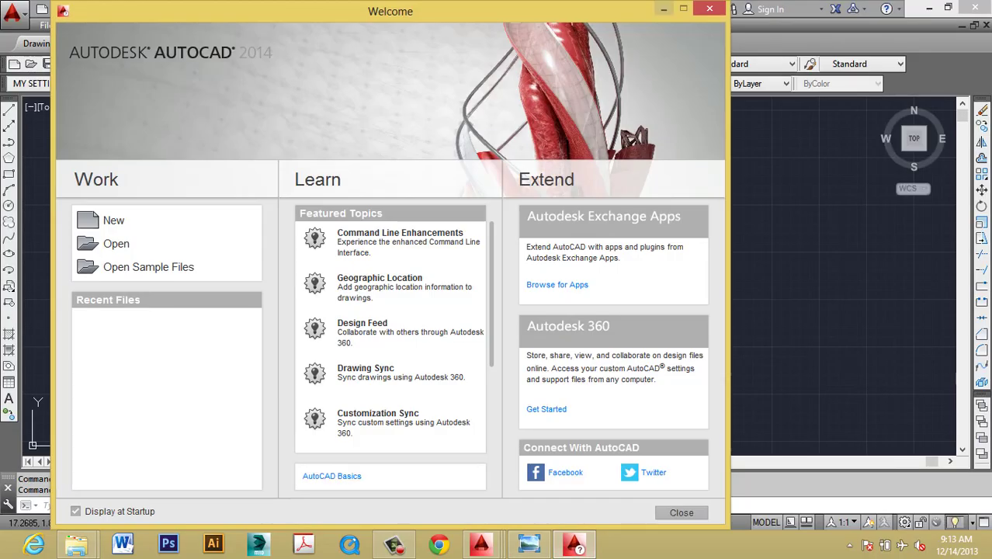
click(664, 8)
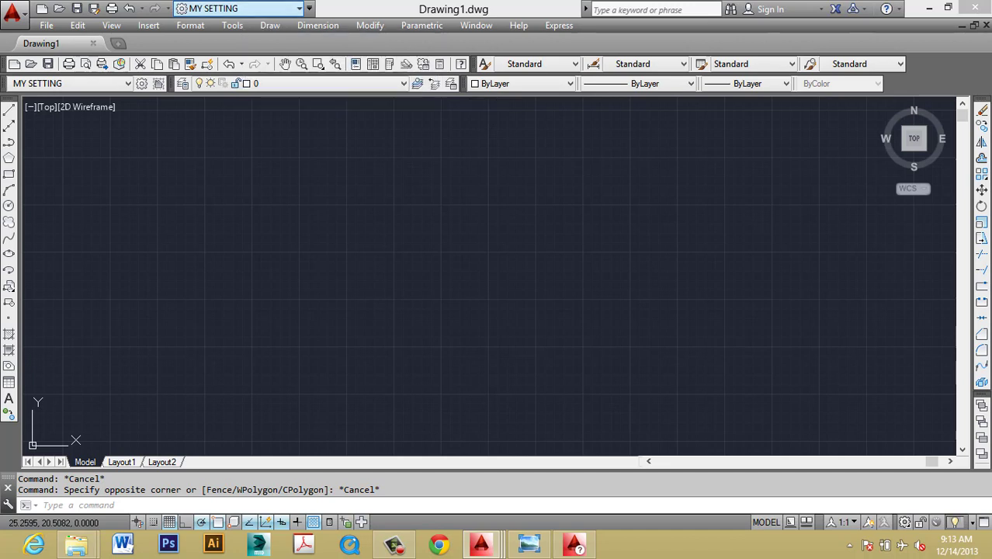
click(237, 9)
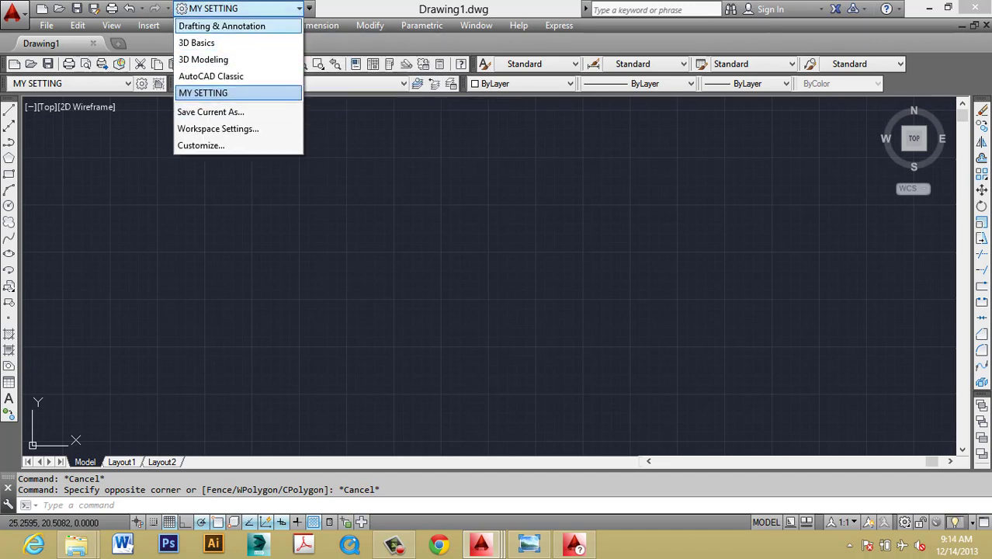
click(237, 9)
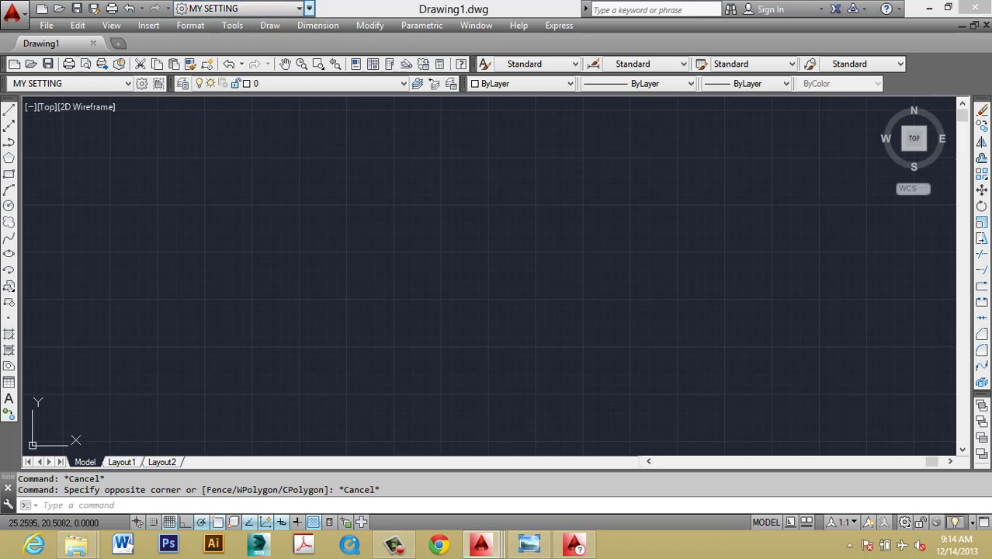
- Remove the Undo command from the Quick Access Toolbar and add it back
click(308, 9)
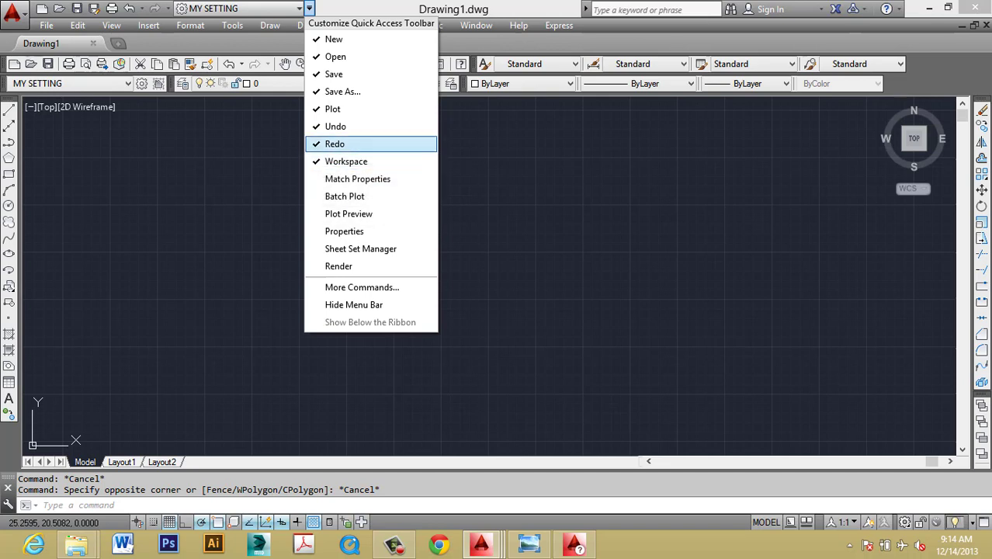
click(341, 126)
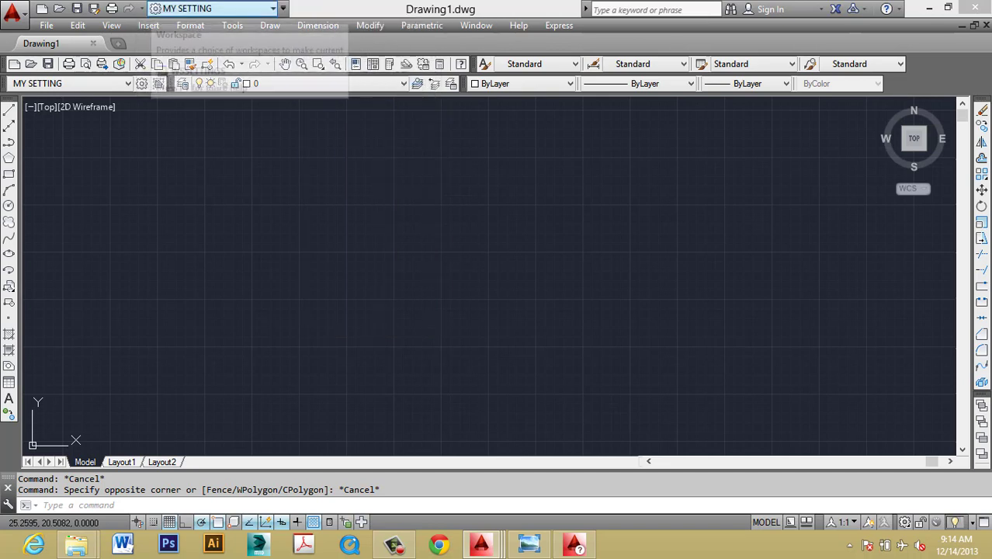
click(282, 8)
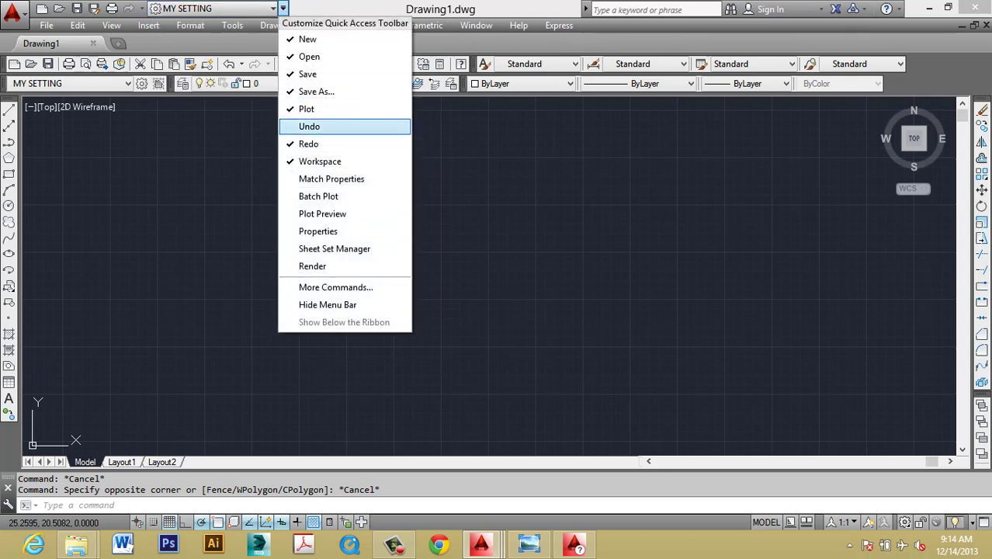
click(326, 126)
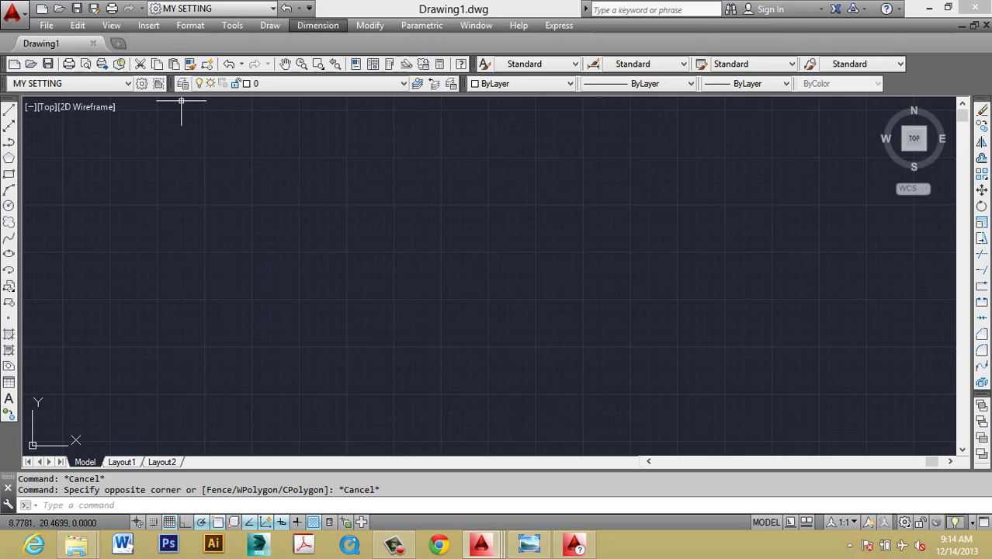
- Close AutoCAD's Welcome window and return to the annotated interface image in Windows Photo Viewer
click(529, 543)
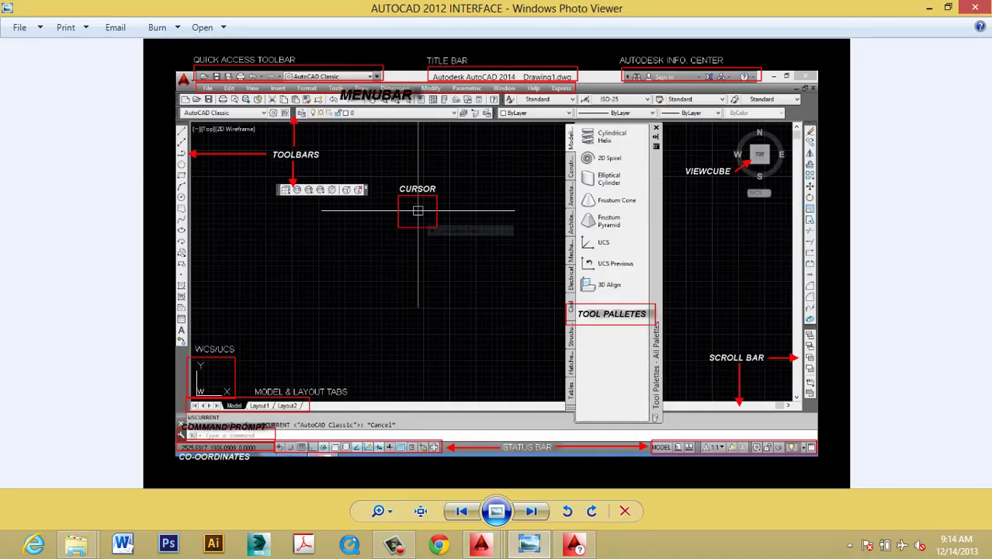
click(575, 543)
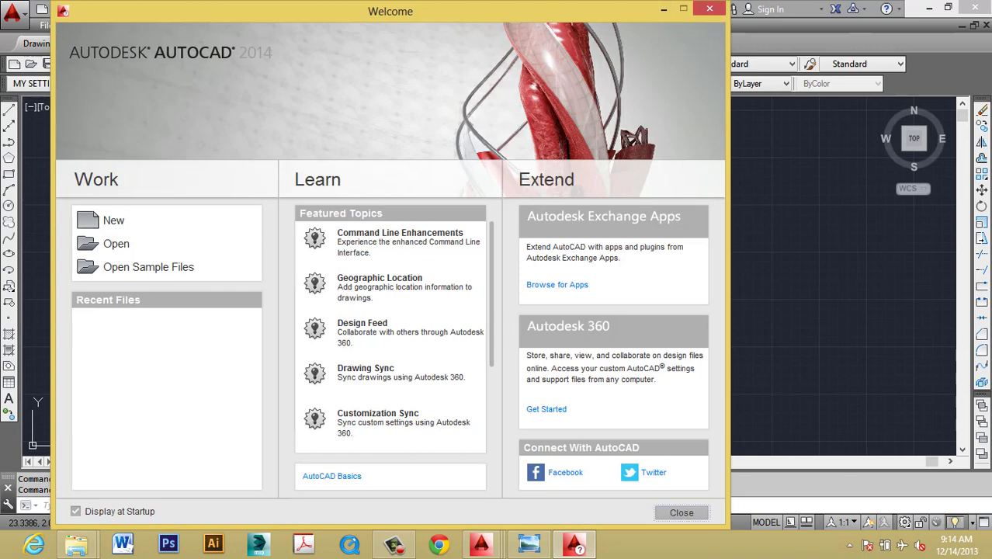
click(681, 513)
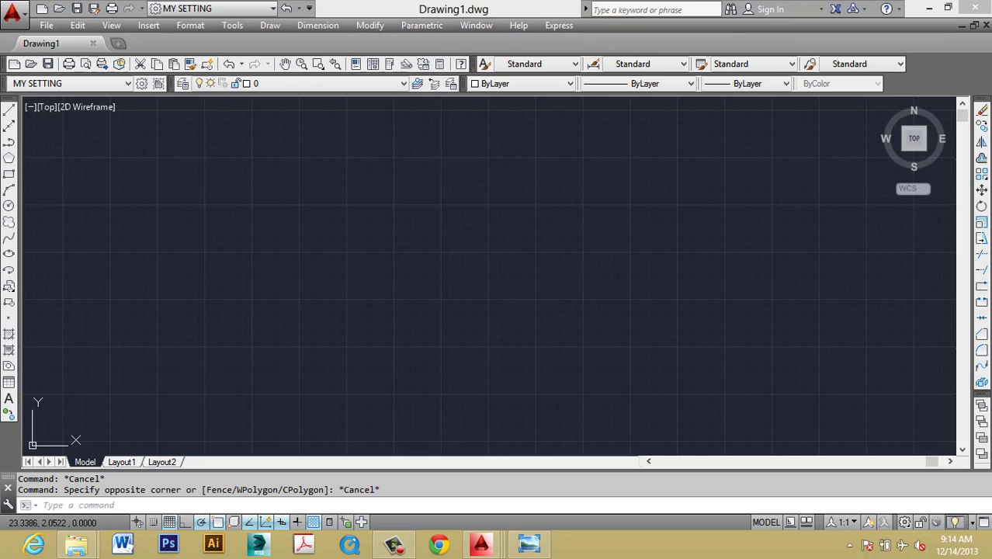
click(529, 544)
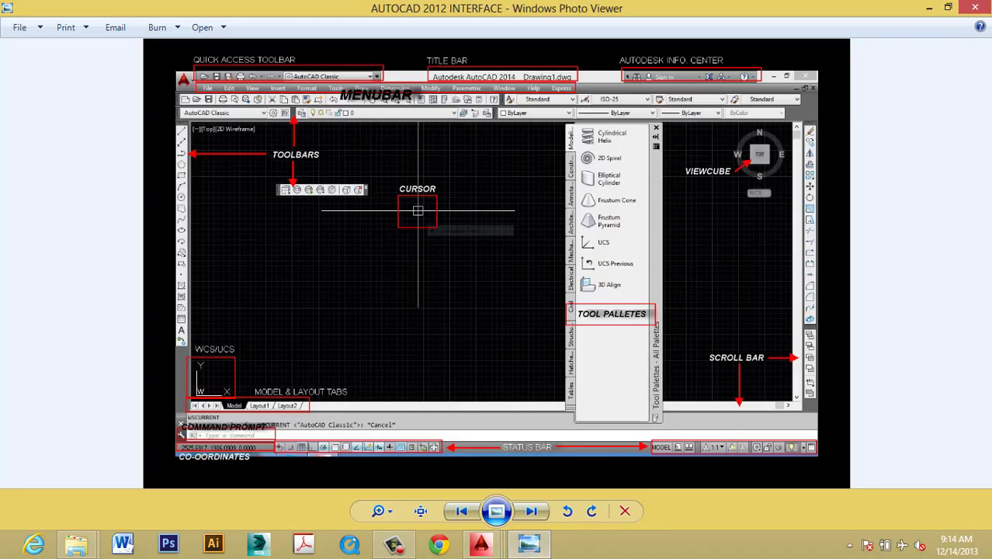
- Compare AutoCAD's Drawing1 window with the annotated interface image in Windows Photo Viewer, ending back in AutoCAD
mouse_move(481, 544)
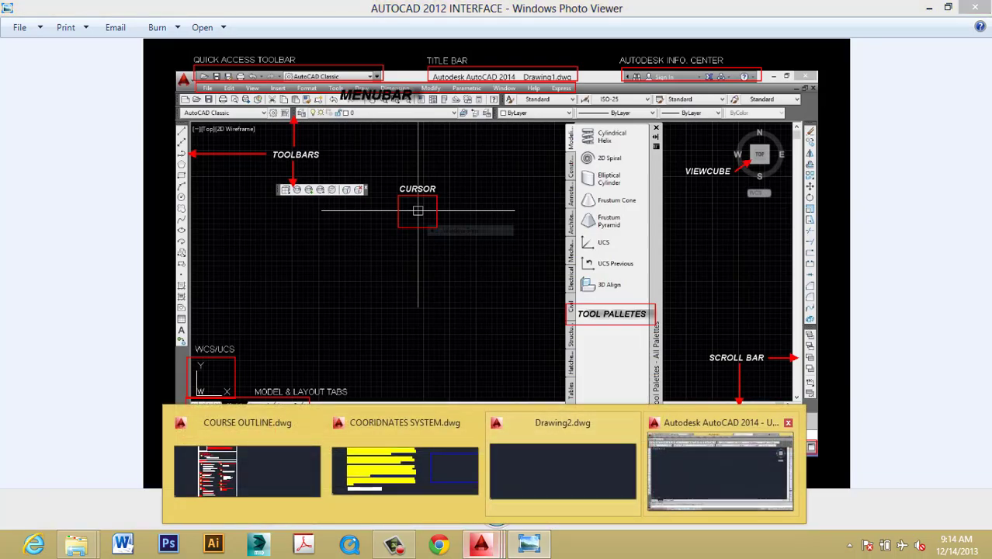
click(718, 462)
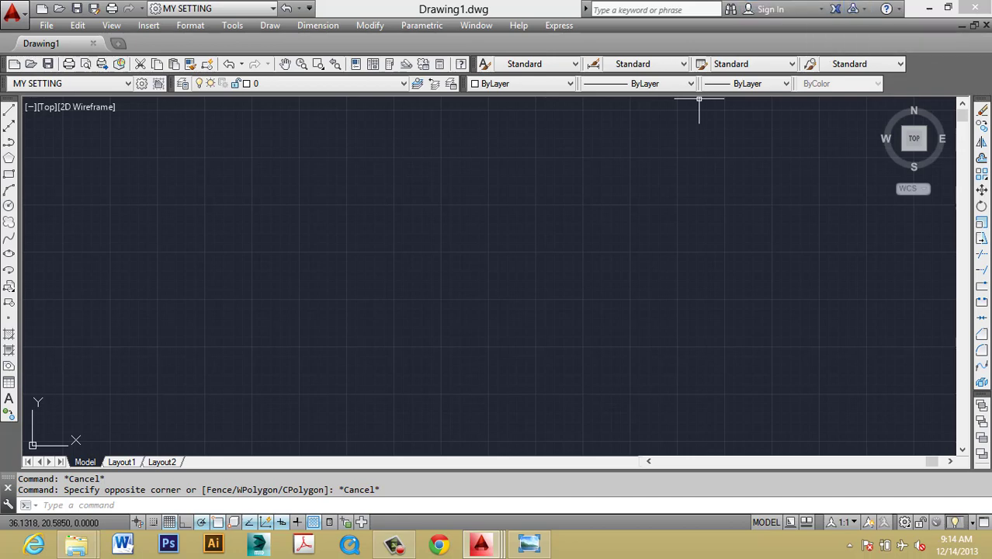
click(529, 543)
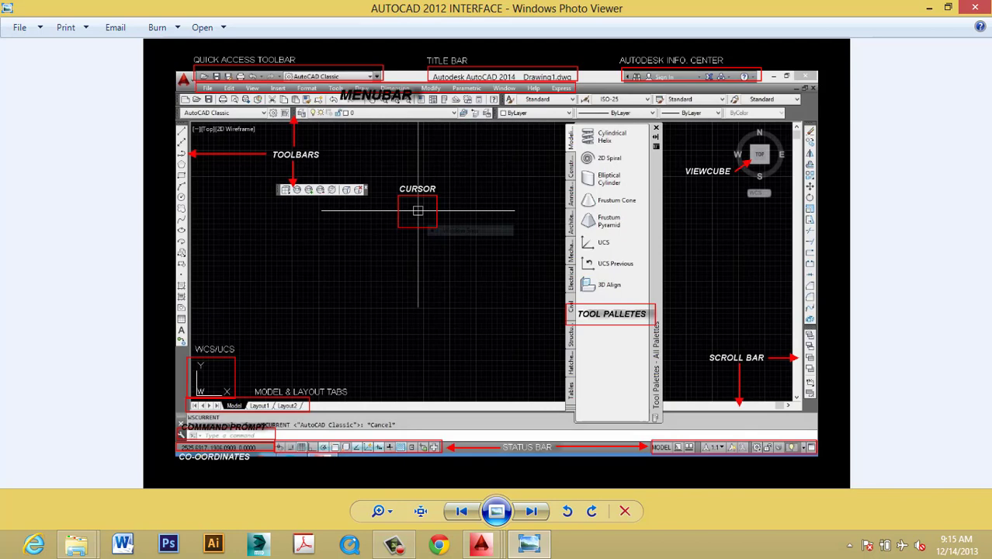
mouse_move(481, 543)
click(714, 466)
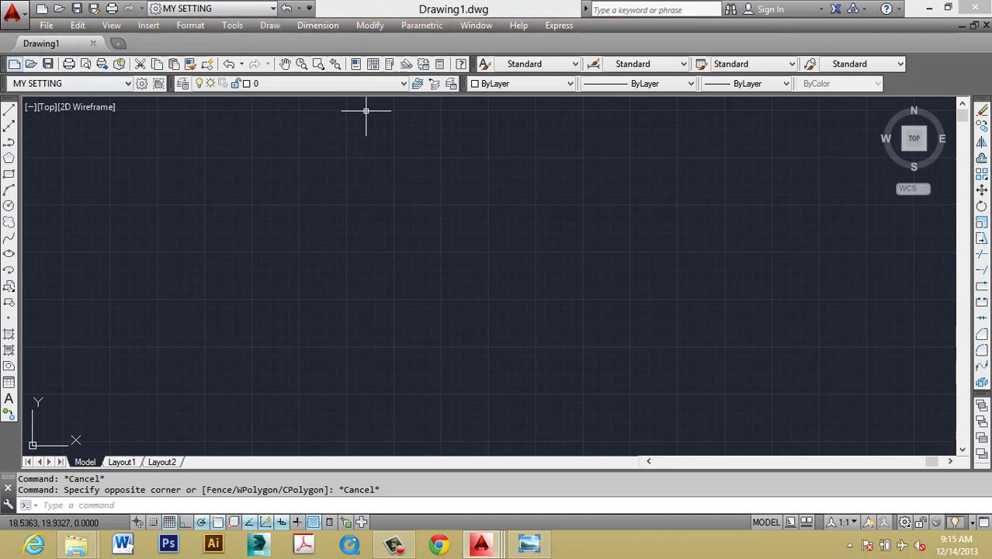
- Float the Standard toolbar over the drawing area and dock it again in a row of its own above the other toolbars
drag(5, 64, 129, 204)
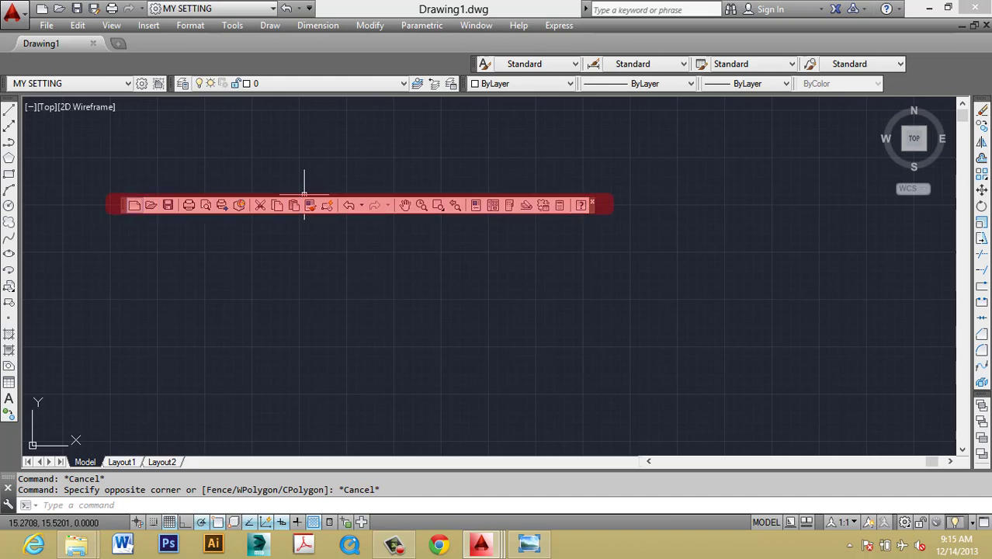
drag(304, 200, 184, 65)
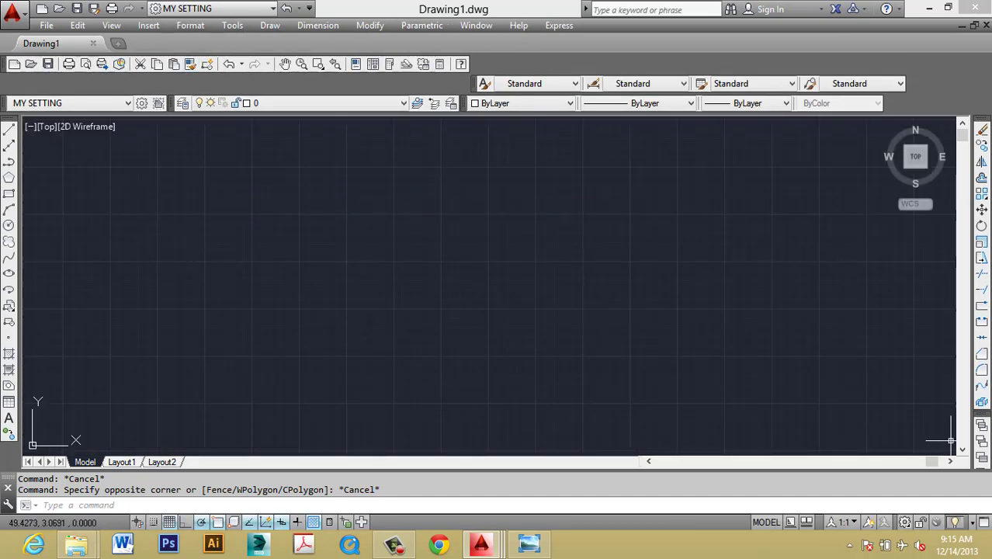
- Check the annotated interface image, return to Drawing1, float the Standard toolbar again and dock it back beside the Styles toolbar
click(529, 543)
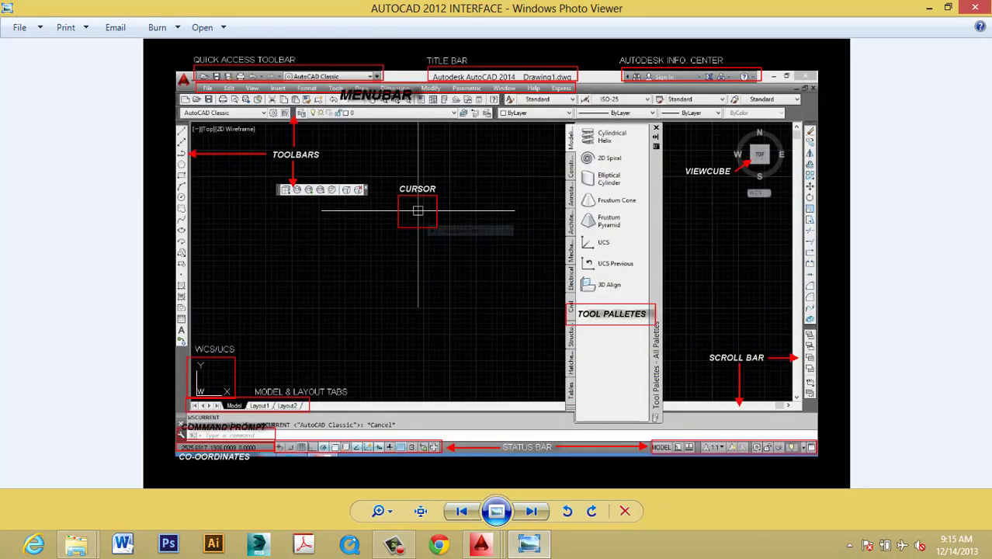
click(480, 544)
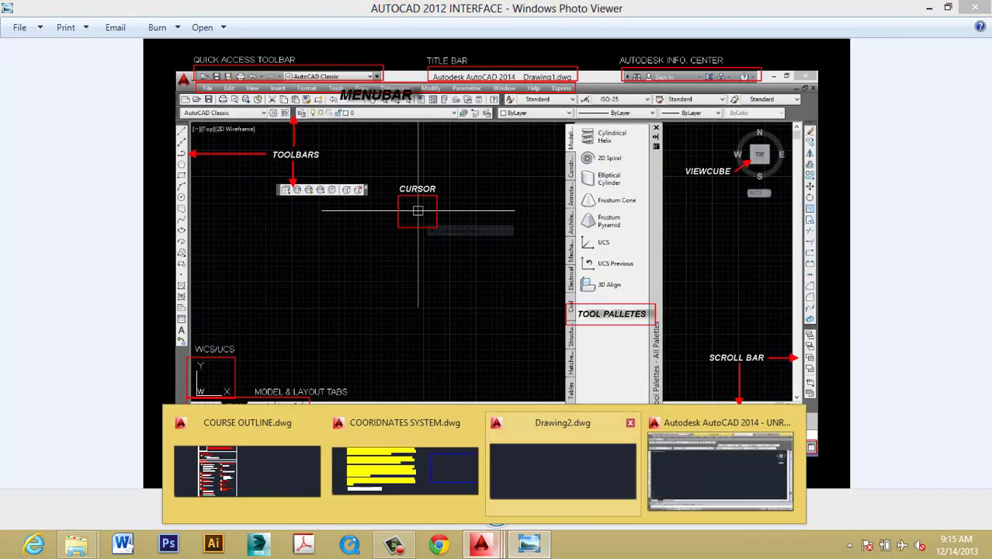
click(777, 427)
drag(277, 64, 259, 157)
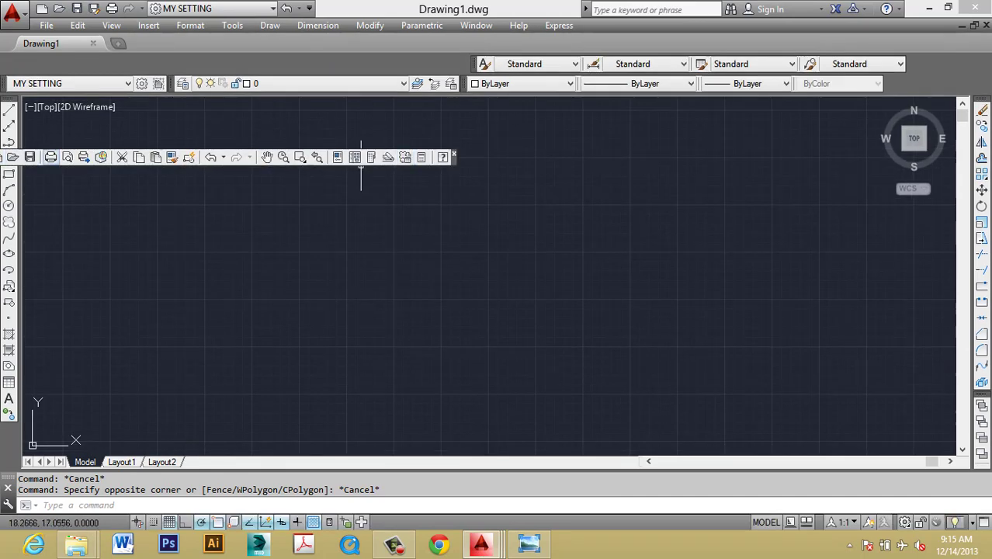
drag(455, 162, 563, 165)
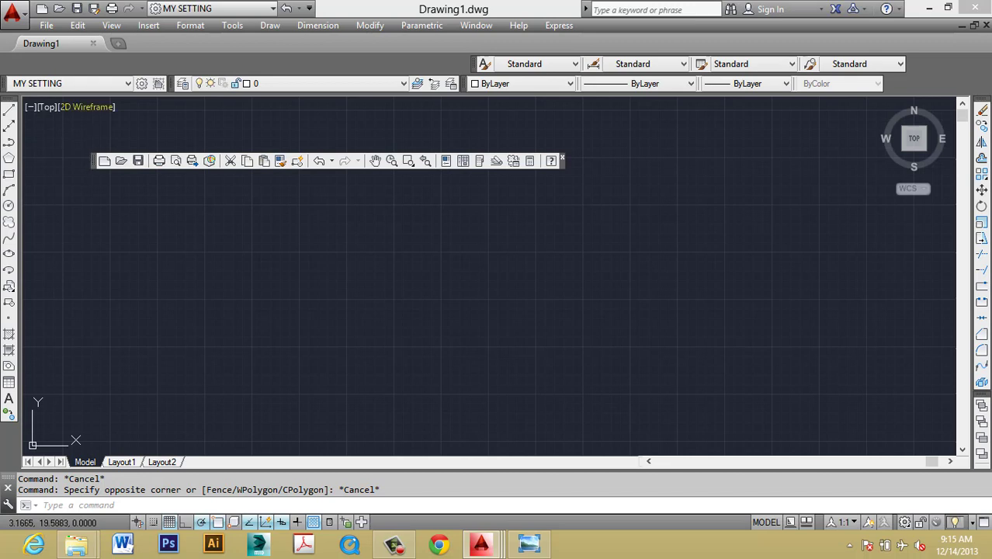
drag(94, 161, 4, 64)
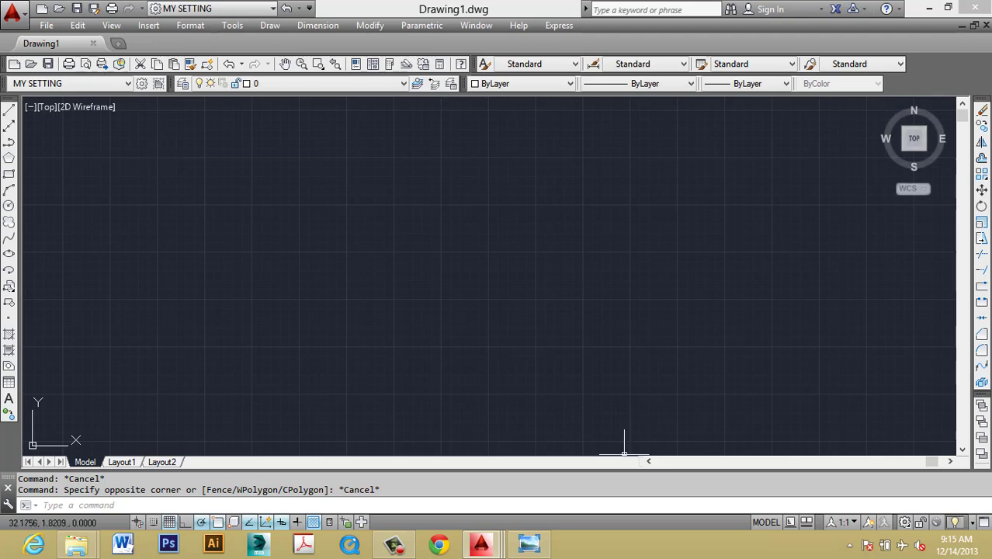
- Switch to the COORIDNATES SYSTEM drawing and read the yellow text introducing AutoCAD and its history
mouse_move(480, 544)
click(405, 469)
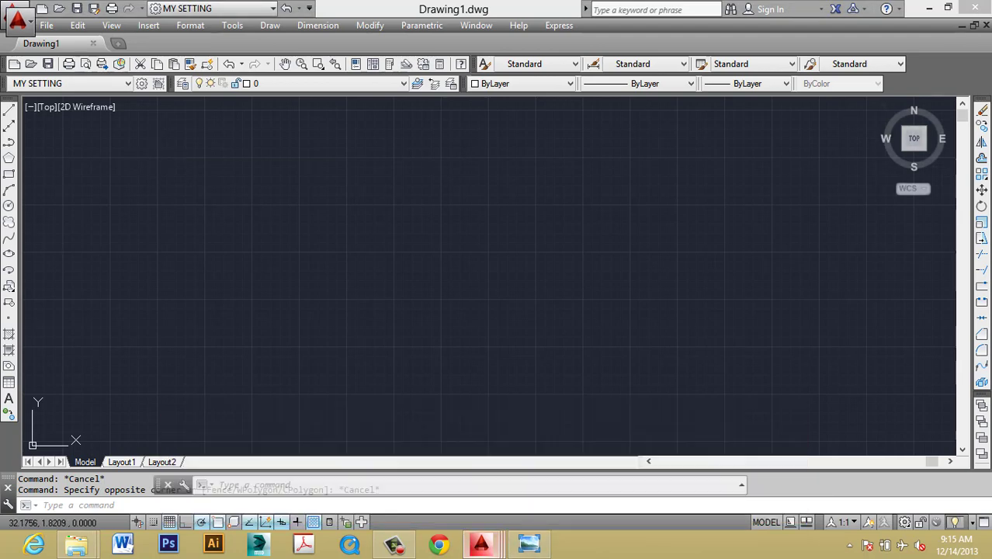
scroll(497, 184, down, 5)
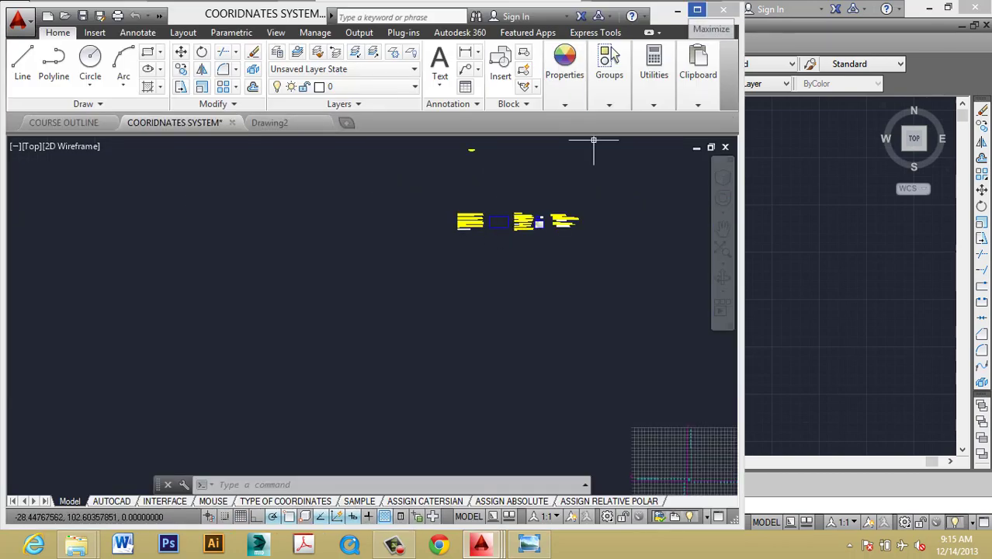
scroll(538, 188, up, 4)
scroll(606, 271, up, 5)
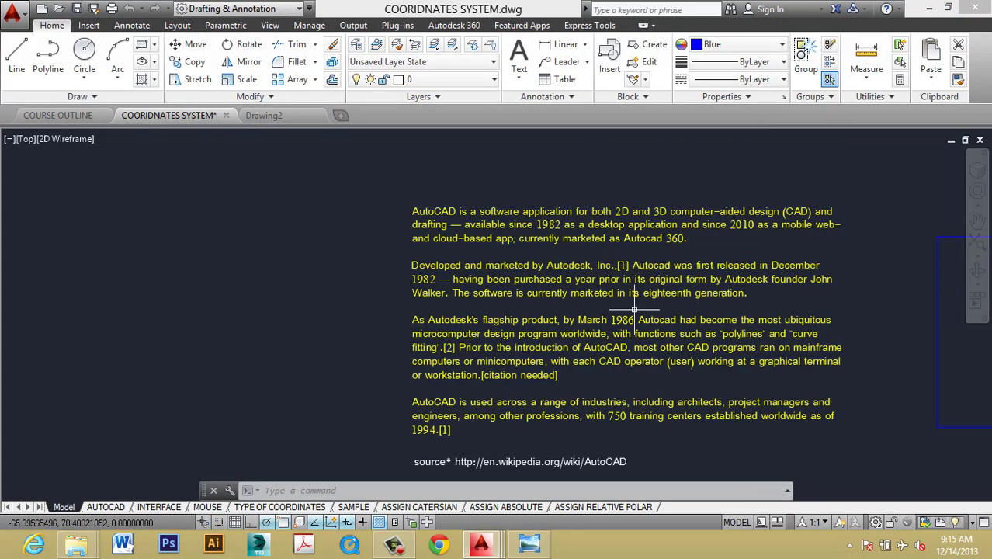
middle_drag(427, 223, 373, 228)
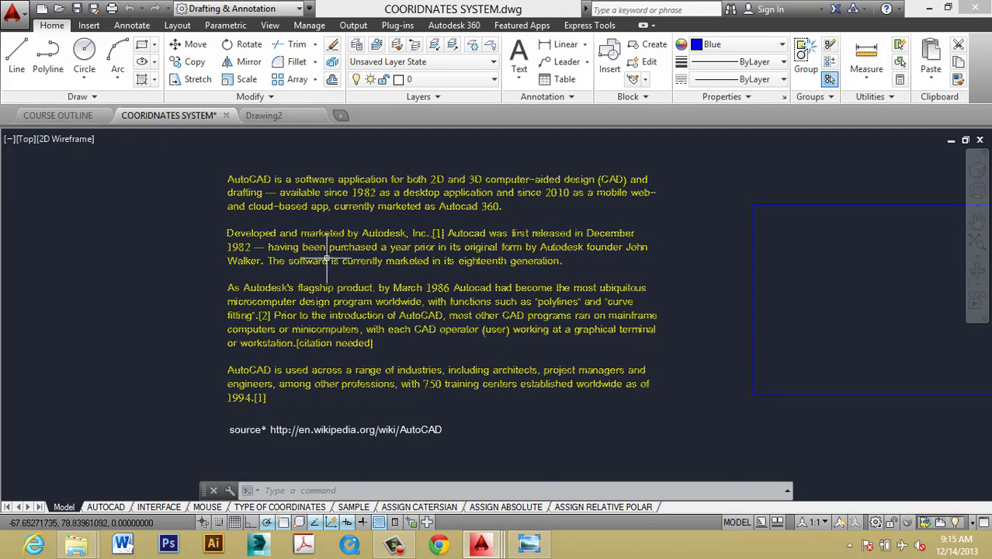
scroll(332, 258, up, 2)
scroll(409, 253, down, 3)
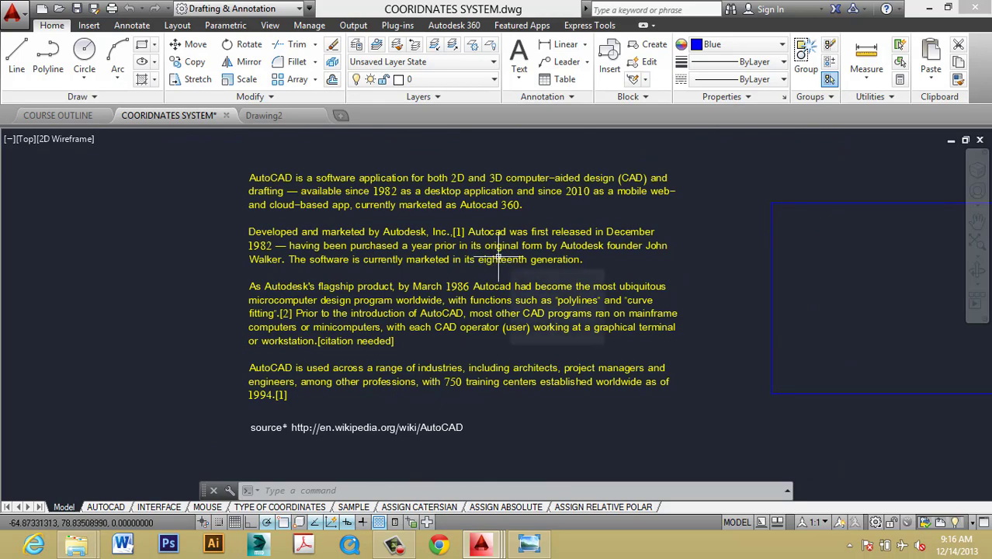
scroll(718, 230, up, 3)
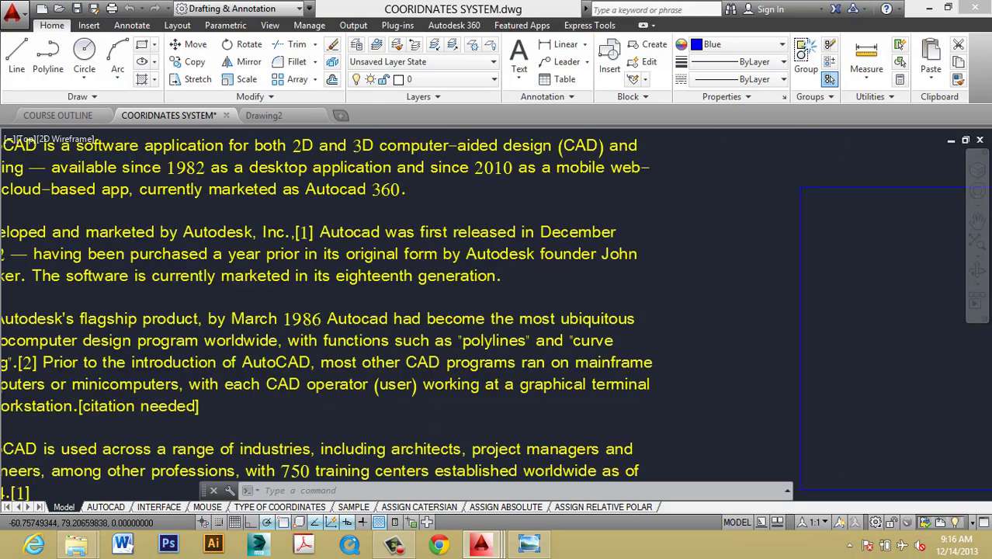
mouse_move(717, 231)
middle_down()
mouse_move(890, 284)
mouse_move(848, 261)
middle_up()
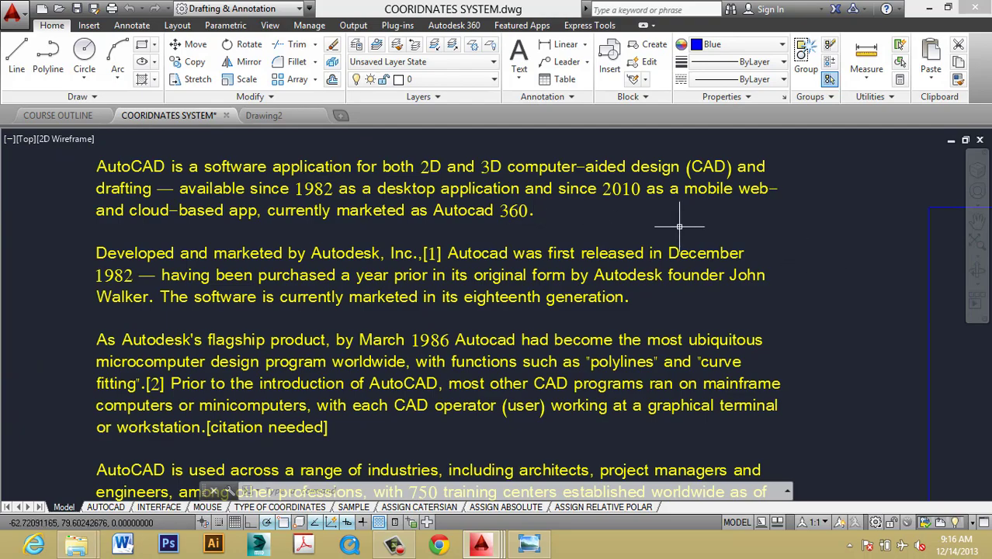
mouse_move(435, 327)
middle_down()
mouse_move(441, 259)
mouse_move(439, 314)
middle_up()
middle_drag(703, 219, 562, 224)
- Examine the Using Your Pointing Device notes and the labelled mouse picture beside them
scroll(528, 208, down, 4)
middle_drag(831, 311, 422, 313)
scroll(440, 217, up, 4)
middle_drag(438, 207, 471, 314)
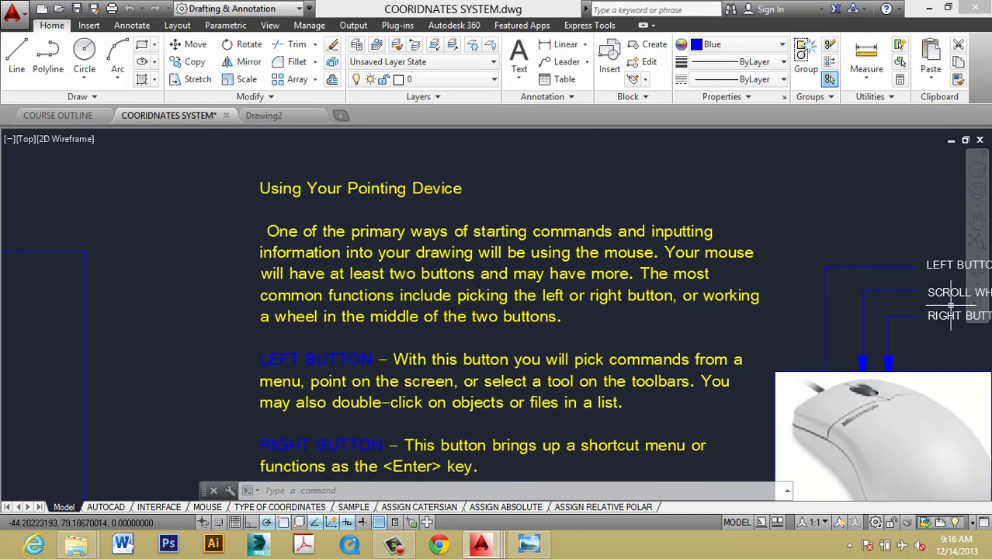
scroll(788, 262, down, 3)
middle_drag(769, 347, 558, 278)
scroll(558, 278, up, 3)
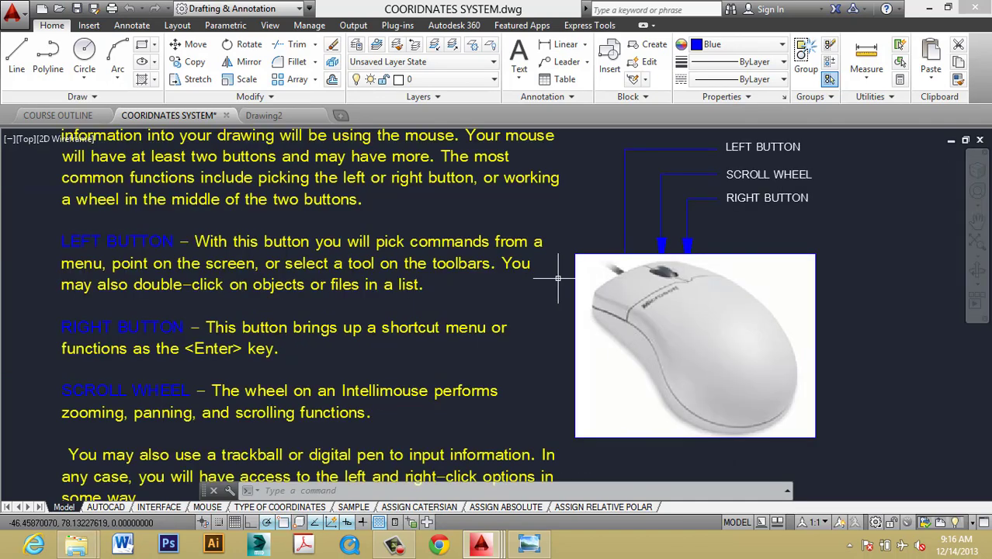
scroll(591, 298, up, 2)
scroll(702, 368, down, 2)
middle_drag(822, 342, 687, 421)
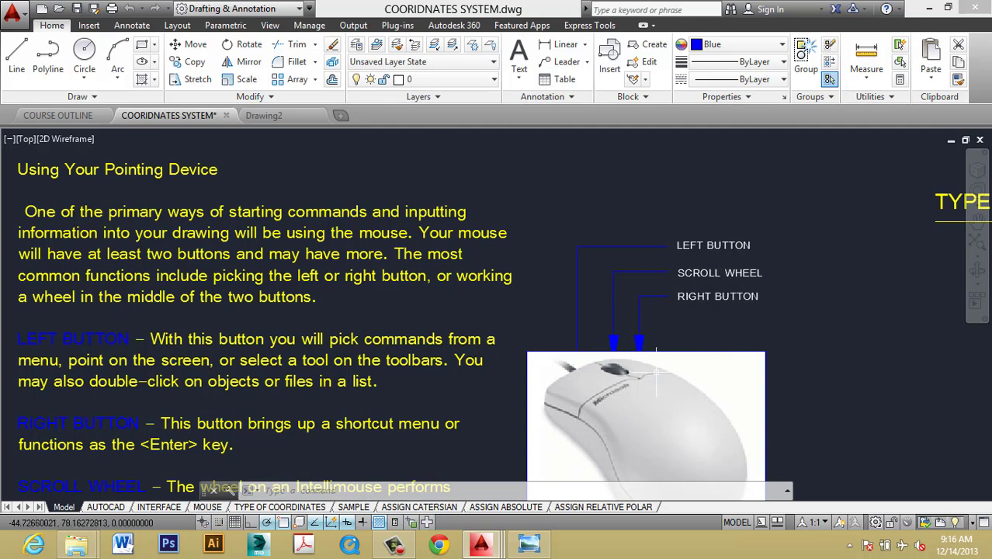
- Read the descriptions of the left button, right button and scroll wheel in the pointing device notes
scroll(727, 345, down, 2)
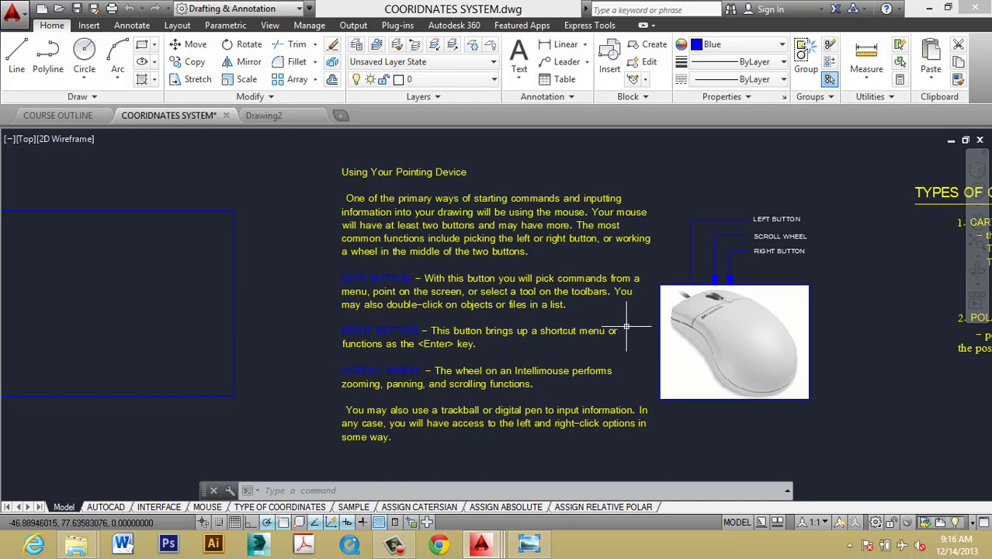
middle_drag(668, 201, 600, 153)
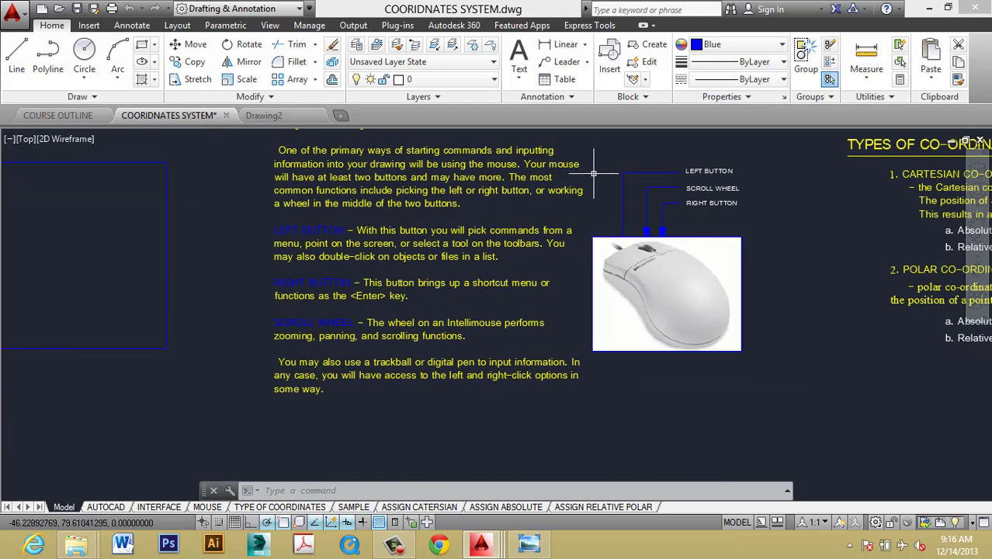
middle_drag(516, 231, 543, 256)
middle_drag(473, 299, 467, 320)
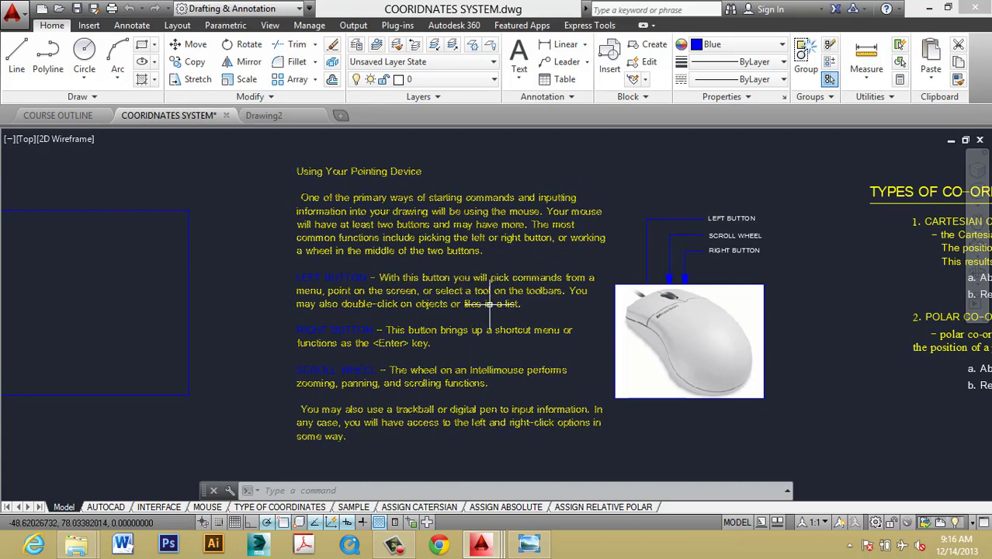
scroll(382, 276, up, 3)
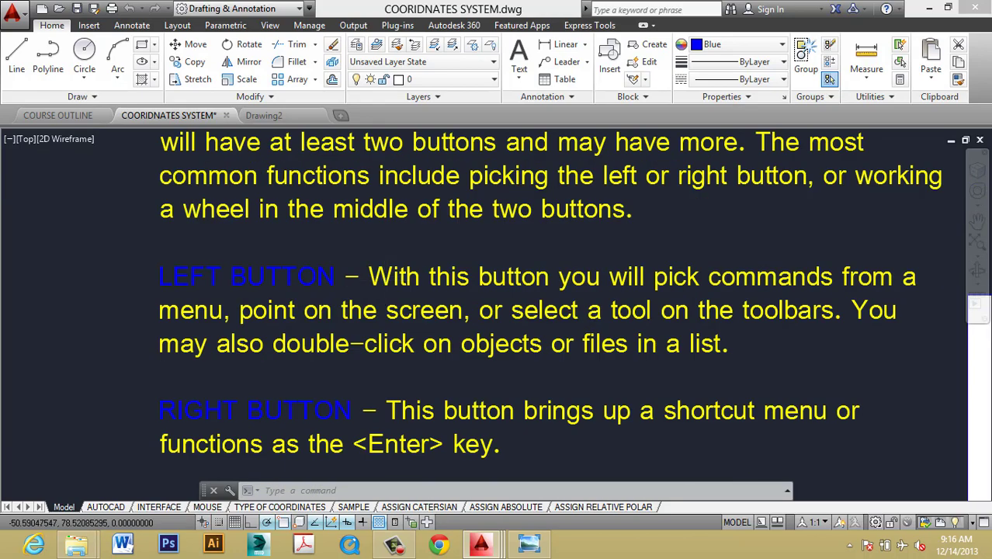
middle_drag(504, 322, 423, 297)
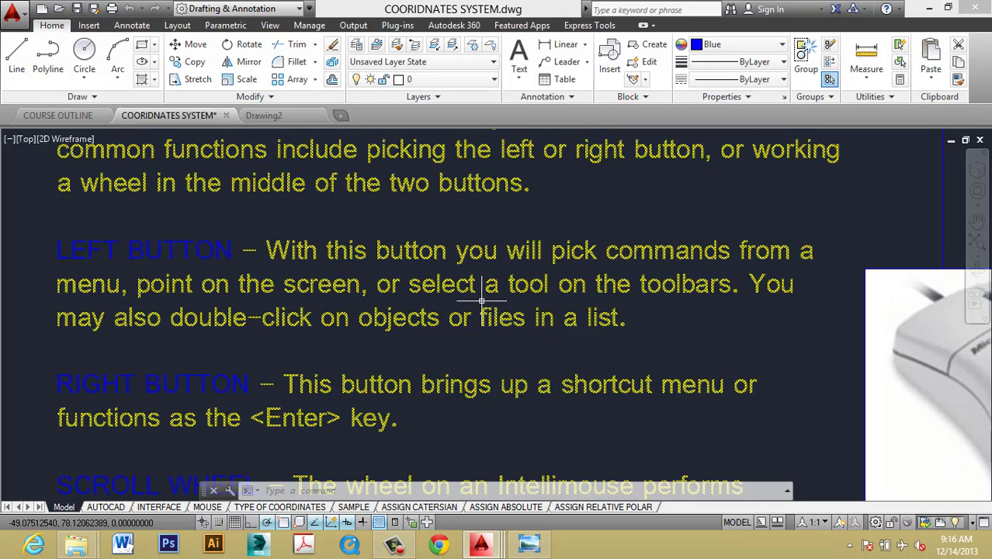
scroll(544, 317, down, 4)
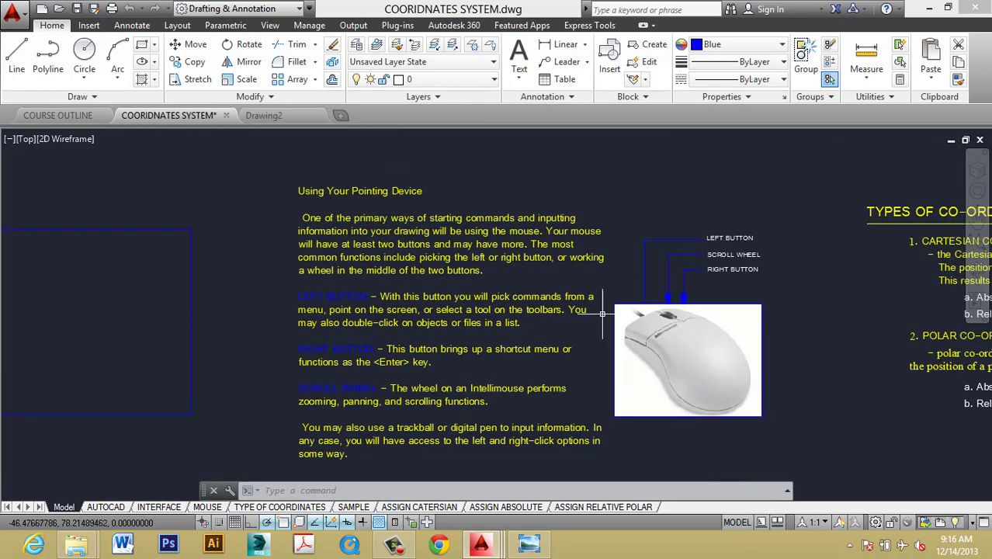
scroll(598, 310, up, 2)
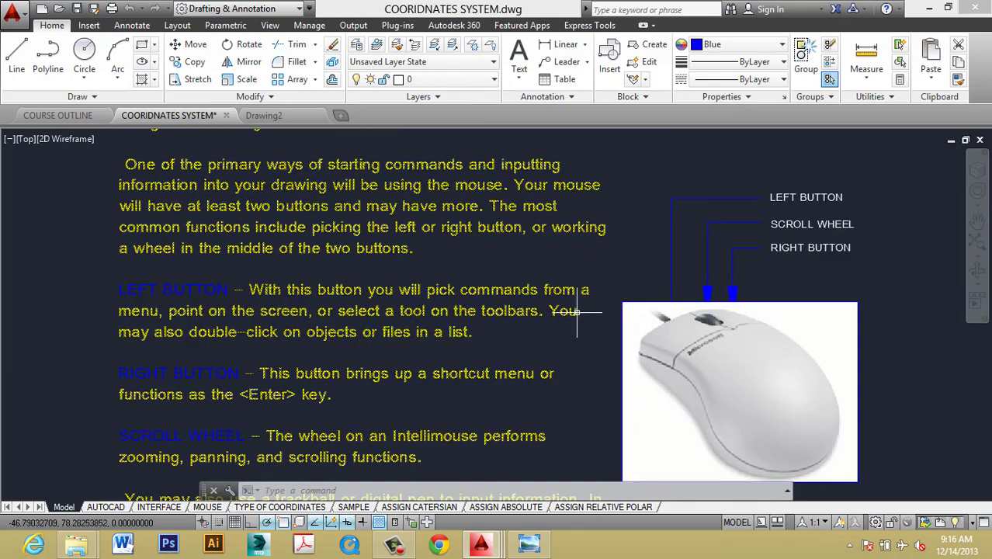
middle_drag(576, 315, 576, 286)
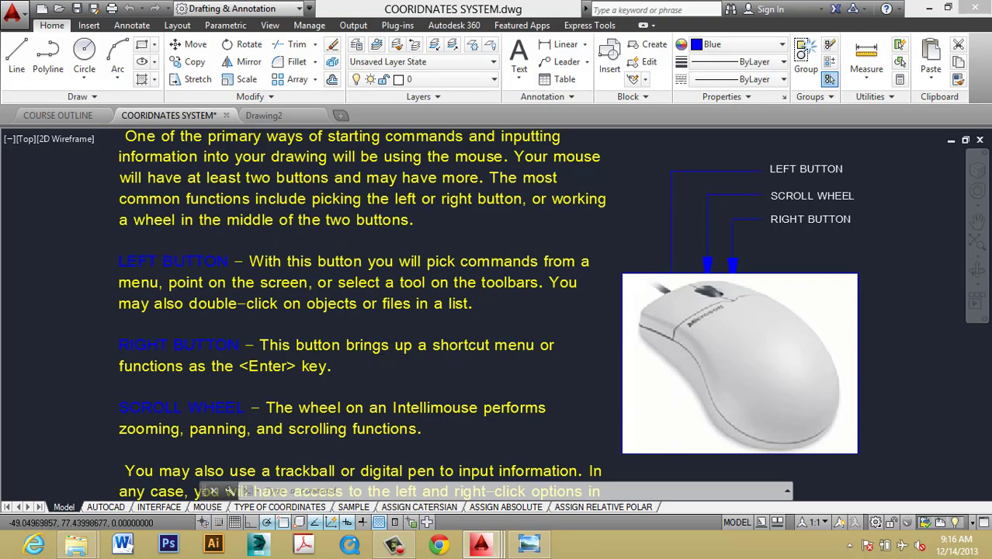
middle_drag(388, 381, 394, 358)
middle_drag(380, 403, 368, 368)
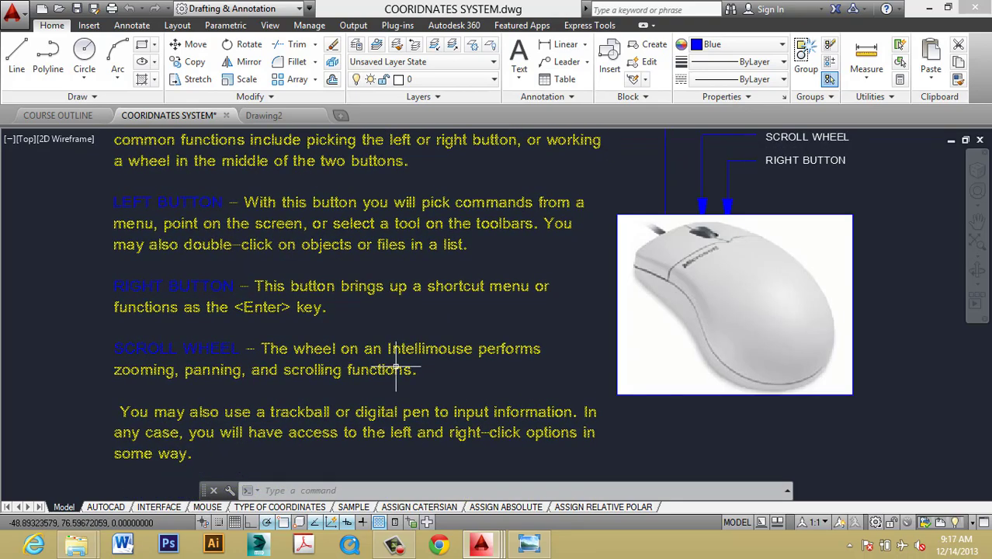
middle_drag(485, 388, 476, 338)
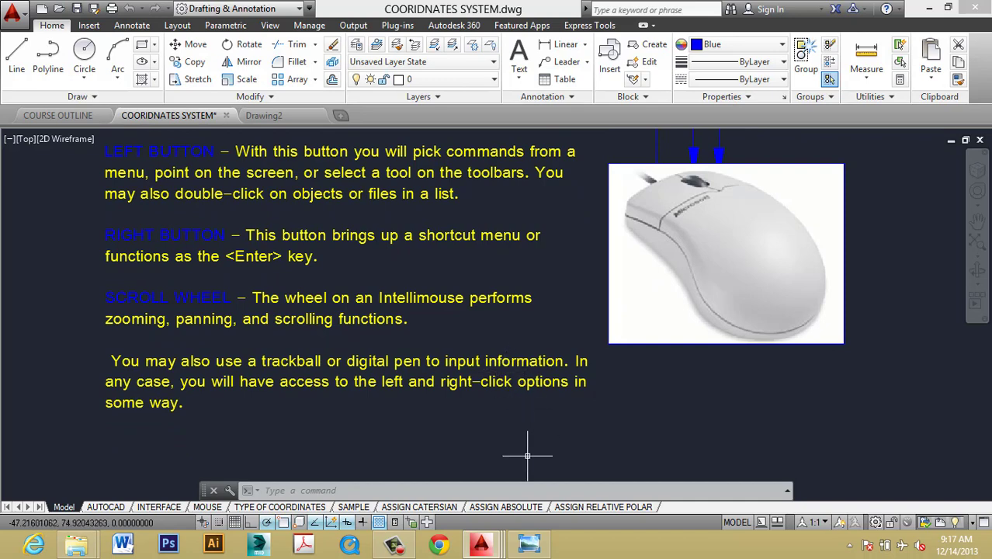
- Switch back to Drawing1 and draw a single horizontal line near the middle of the drawing area
mouse_move(481, 544)
click(721, 466)
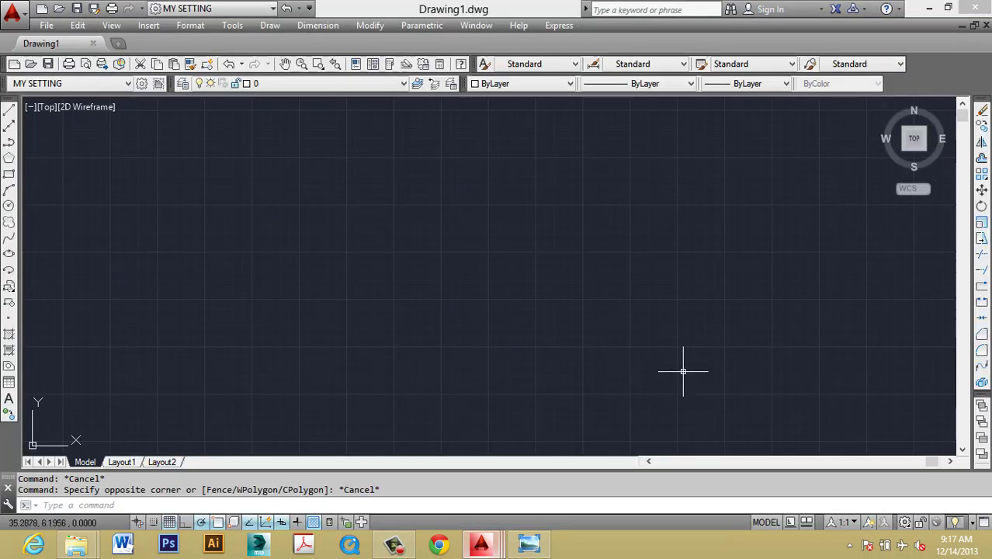
text(L)
key(Return)
click(461, 301)
click(605, 301)
key(Escape)
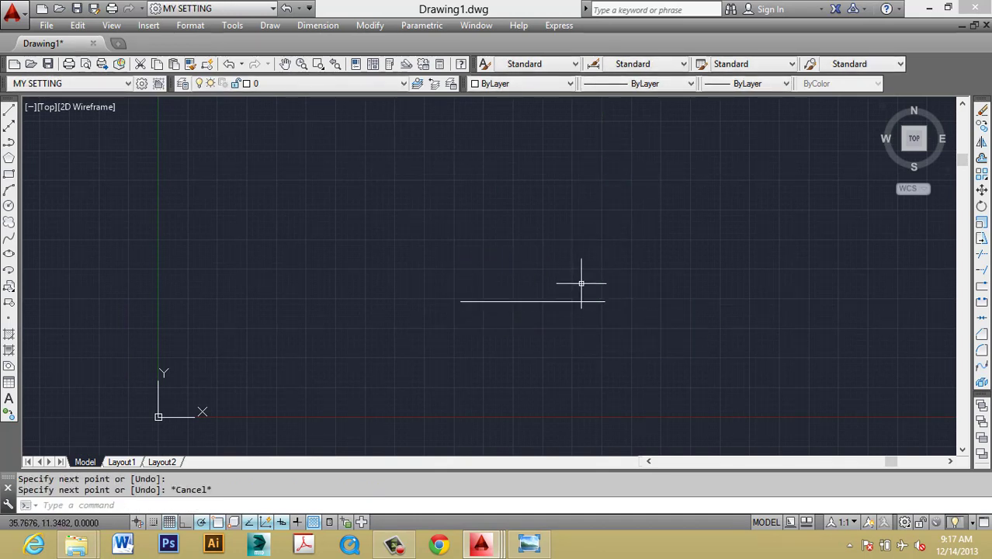
- Select the horizontal line repeatedly by sweeping crossing selection windows from its lower right to its upper left, clearing the selection between tries
click(560, 306)
click(485, 266)
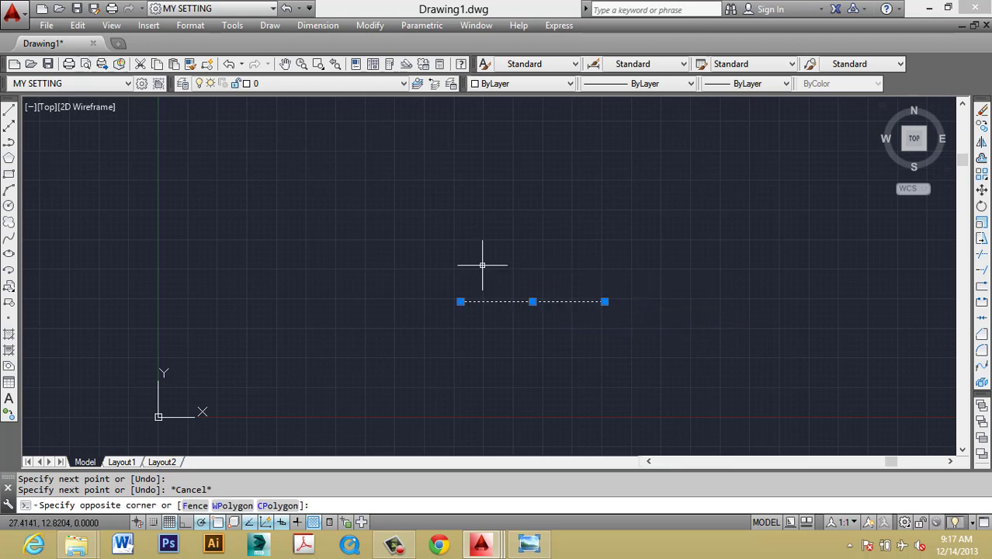
key(Escape)
click(648, 339)
click(422, 240)
key(Escape)
click(620, 335)
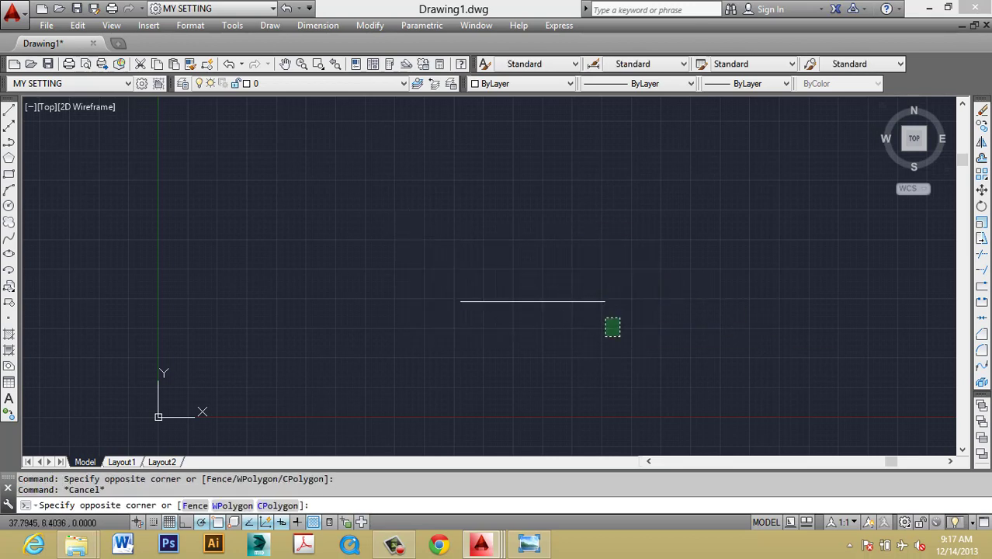
click(376, 237)
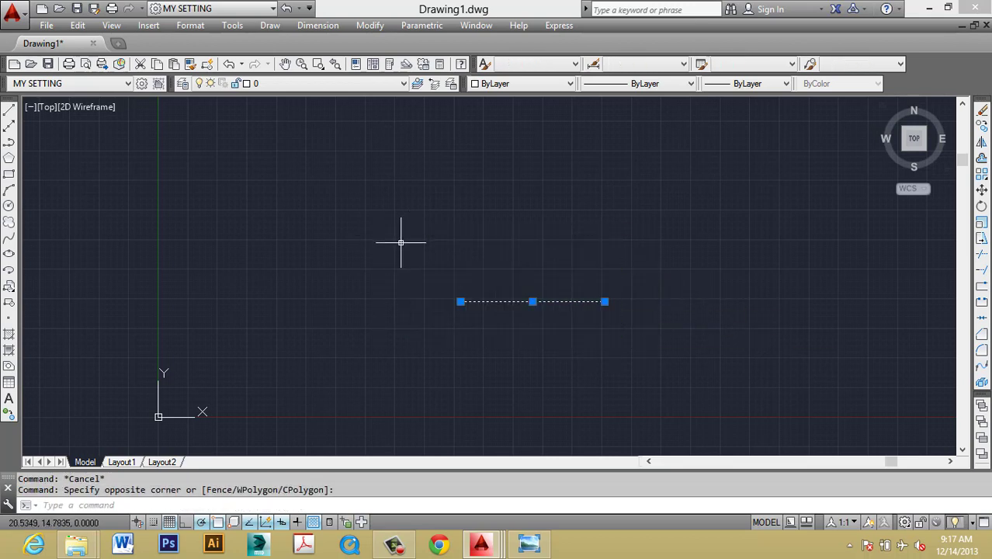
click(594, 319)
click(339, 222)
key(Escape)
click(583, 344)
click(371, 198)
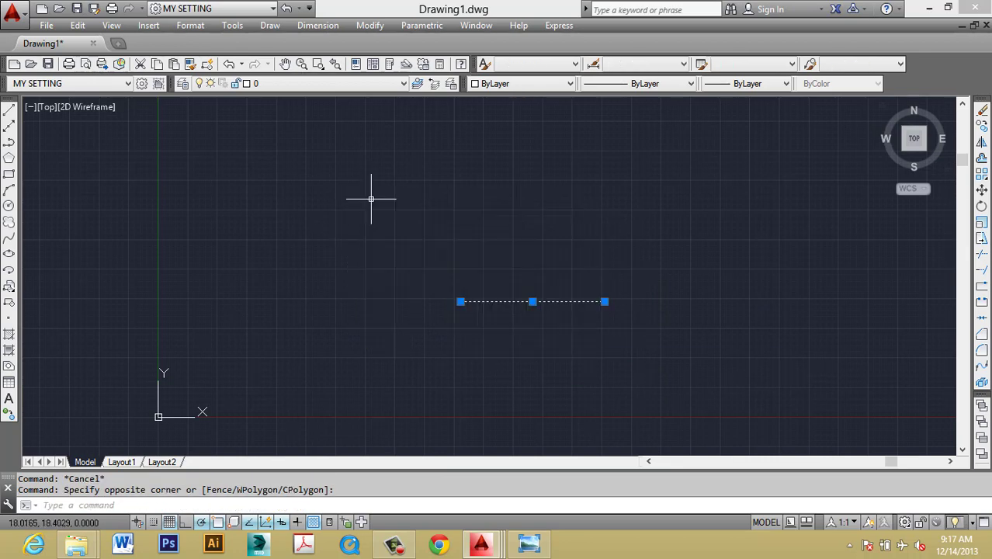
- Clear the line's selection, then display the shortcut menu in the empty drawing area and dismiss it
key(Escape)
click(540, 332)
key(Escape)
right_click(412, 206)
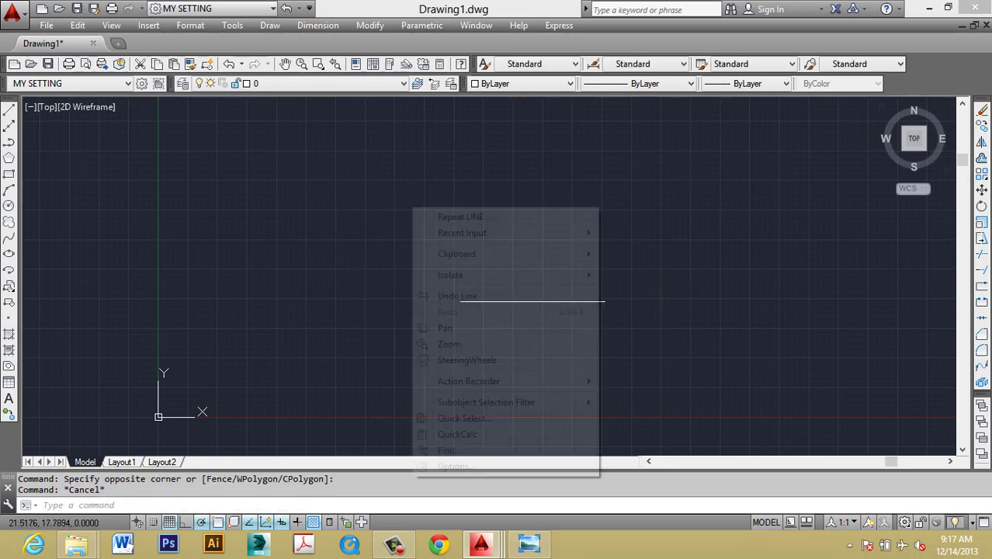
key(Escape)
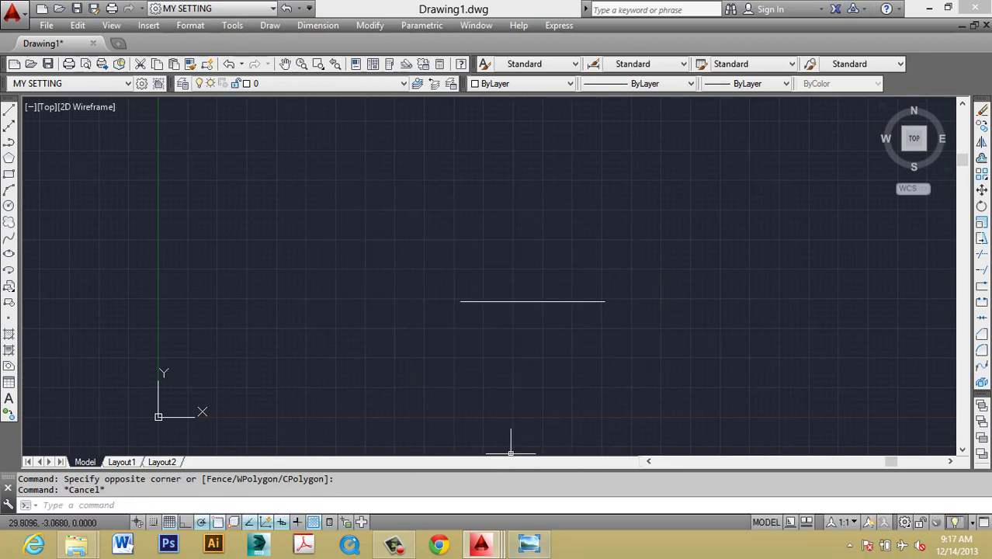
- Switch to Windows Photo Viewer and show the msmouse picture
click(529, 544)
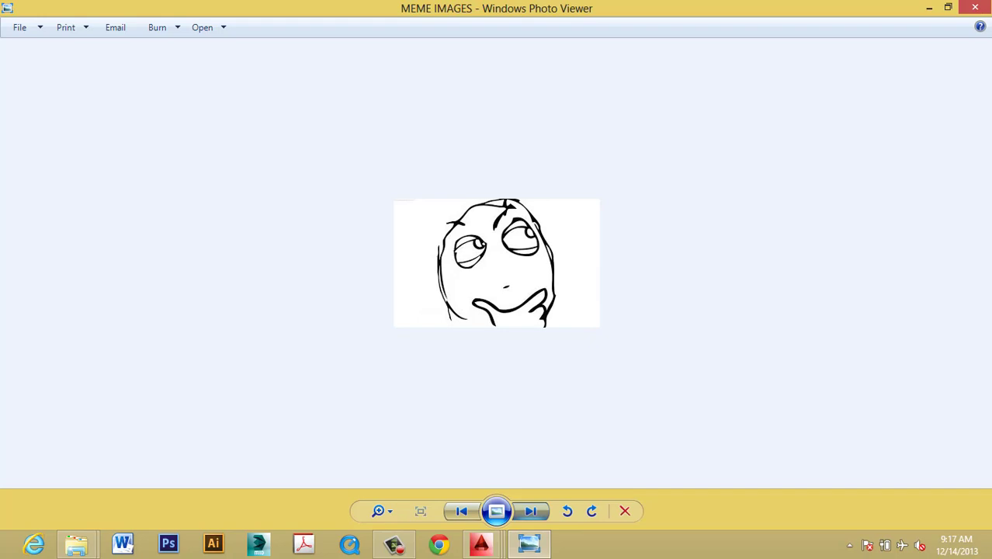
click(533, 511)
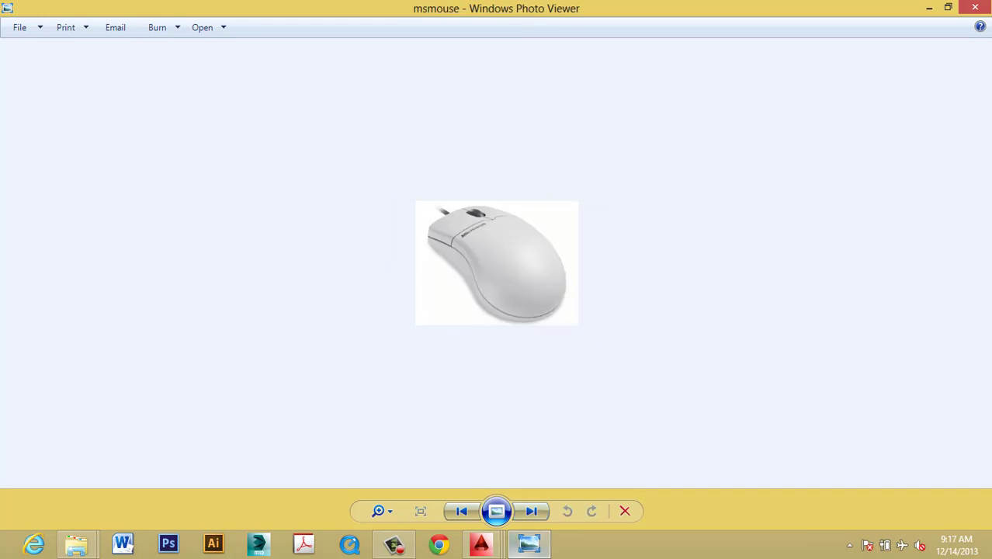
click(530, 544)
- Switch to the COORIDNATES SYSTEM drawing and look over the pointing device notes and the neighbouring co-ordinates text
mouse_move(481, 545)
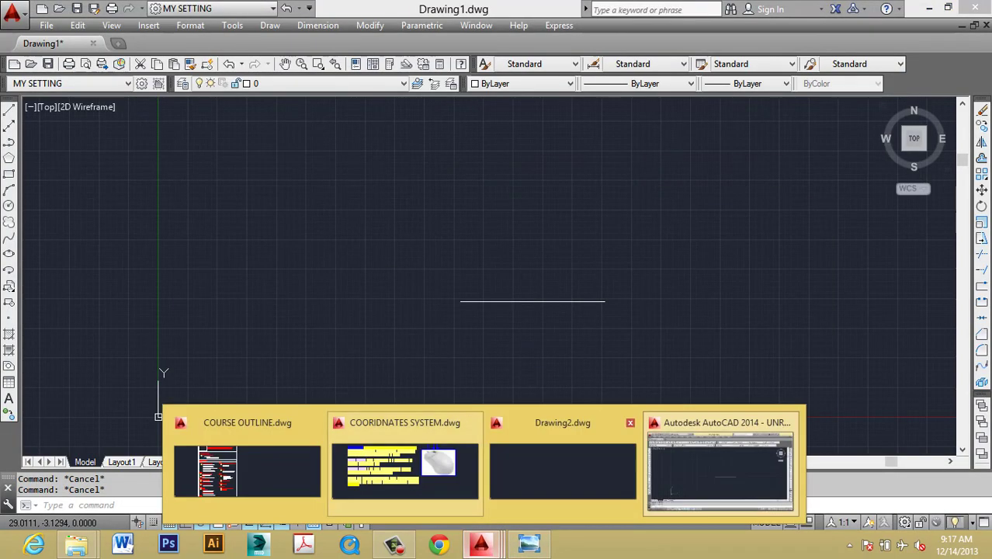
click(404, 458)
middle_drag(639, 237, 588, 275)
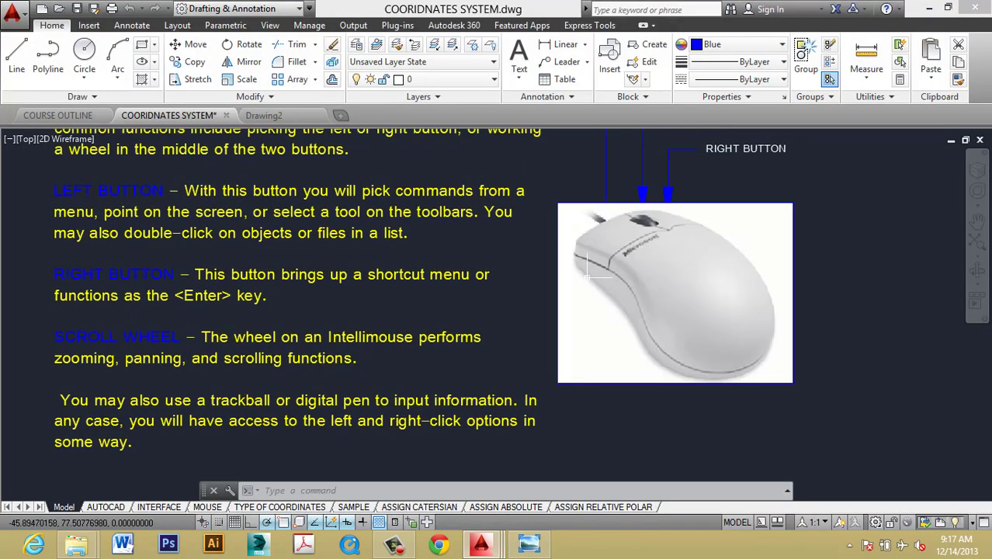
scroll(686, 187, down, 4)
middle_drag(649, 344, 607, 347)
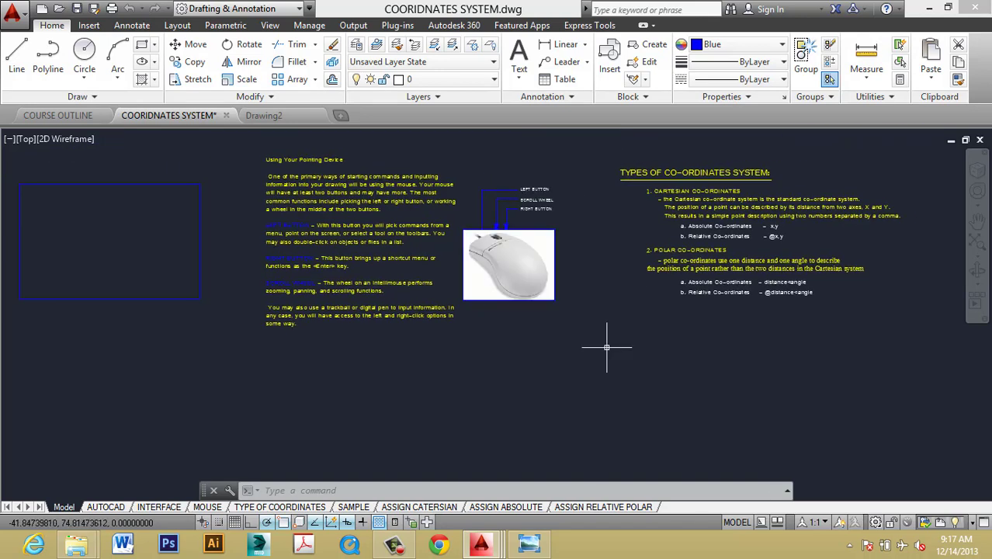
- Switch to Drawing1 and zoom in and out repeatedly around the horizontal line to demonstrate the scroll wheel
mouse_move(480, 544)
click(691, 446)
scroll(574, 303, up, 2)
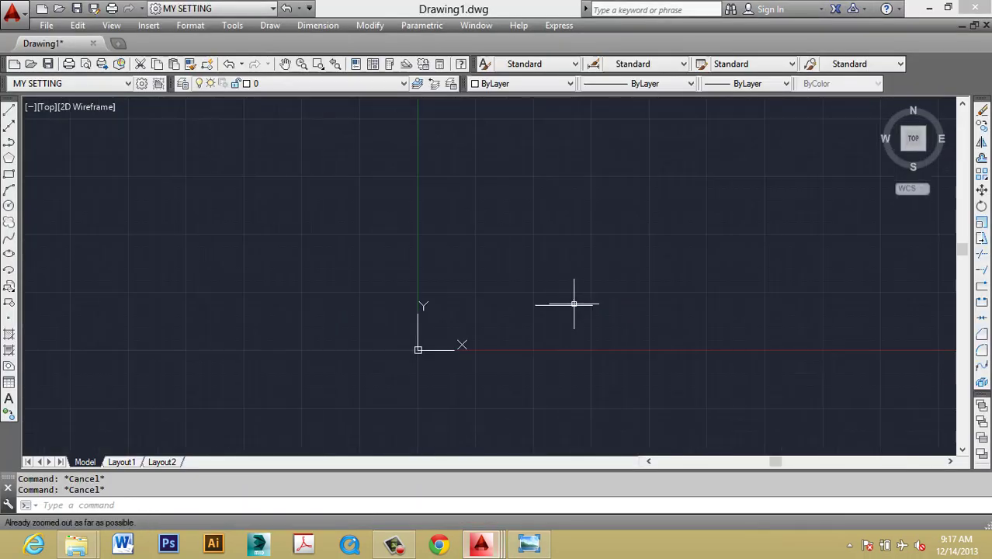
scroll(581, 303, up, 3)
scroll(580, 302, down, 3)
scroll(580, 303, up, 3)
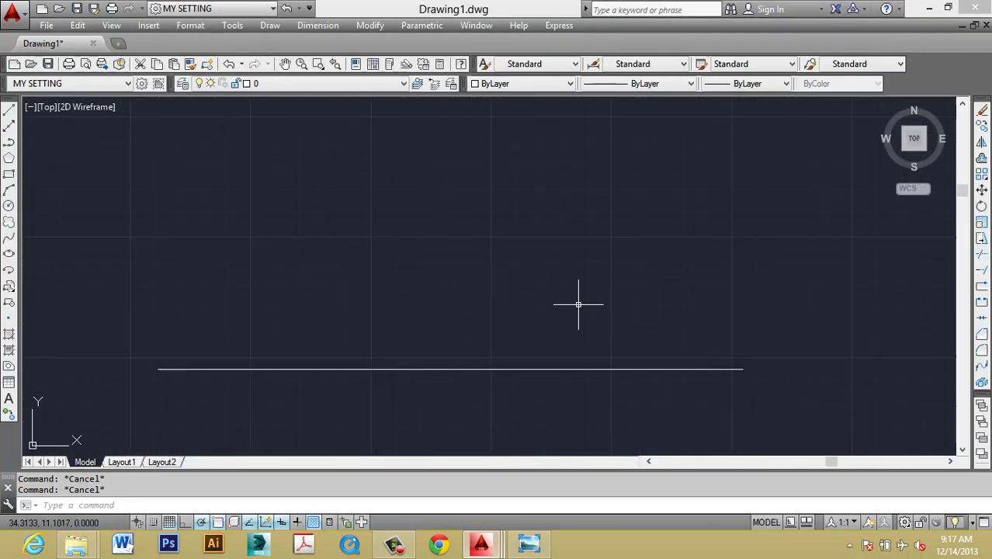
scroll(566, 295, down, 4)
scroll(565, 295, up, 1)
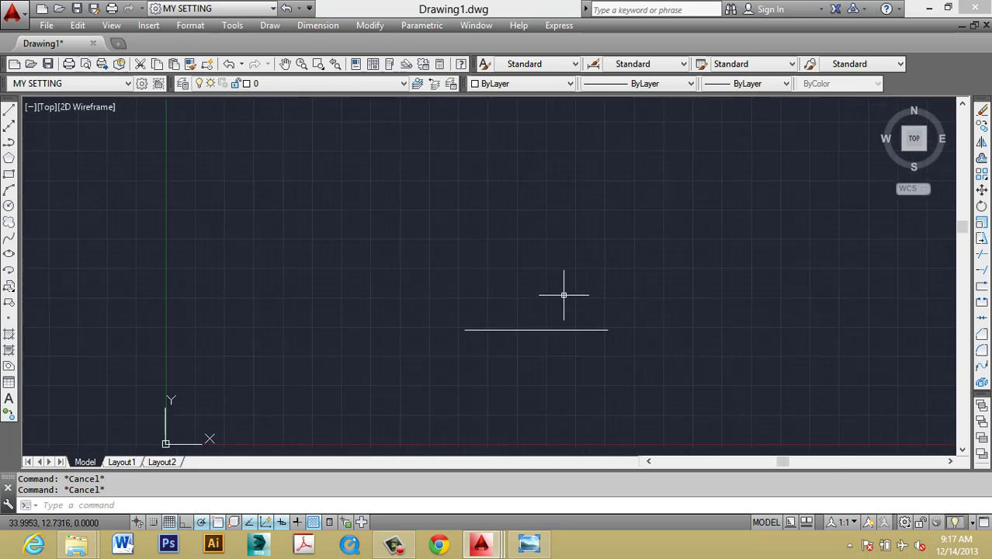
scroll(565, 295, down, 1)
scroll(565, 294, down, 3)
scroll(567, 288, up, 1)
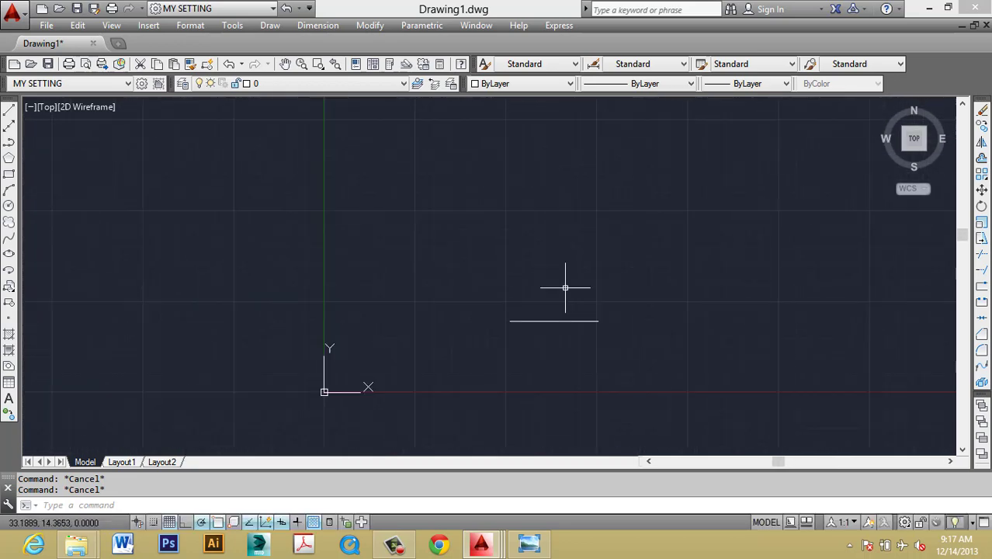
scroll(564, 293, down, 2)
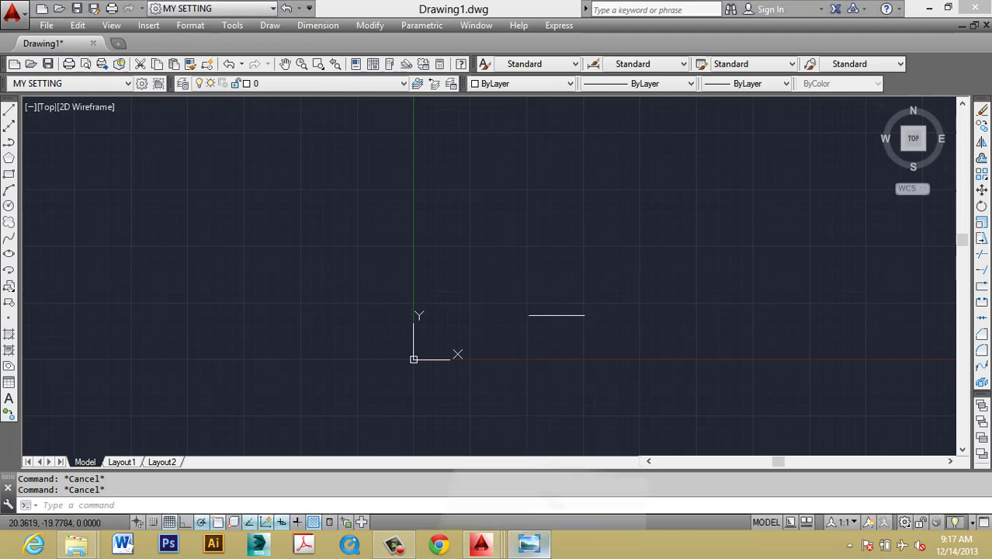
- View the msmouse picture in Windows Photo Viewer again and return to Drawing1
click(529, 544)
click(481, 543)
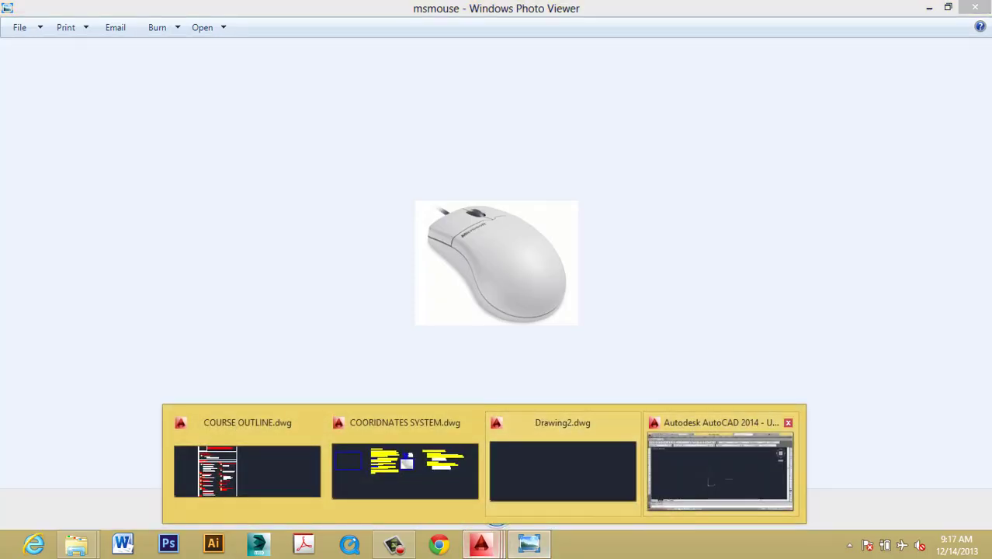
click(565, 406)
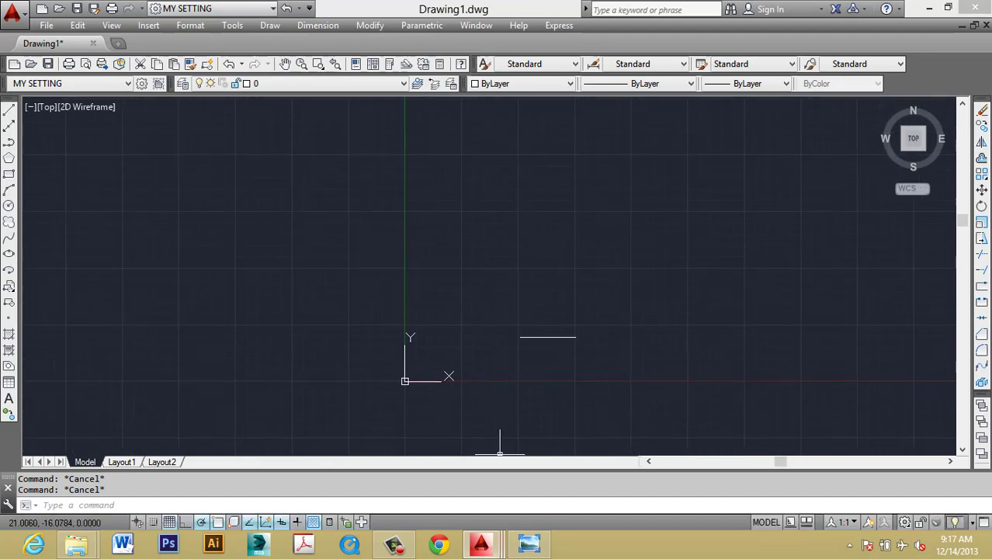
- Switch to the COORIDNATES SYSTEM drawing and examine the Types of Co-ordinates System text by zooming in and out
mouse_move(481, 543)
click(458, 456)
scroll(752, 237, up, 6)
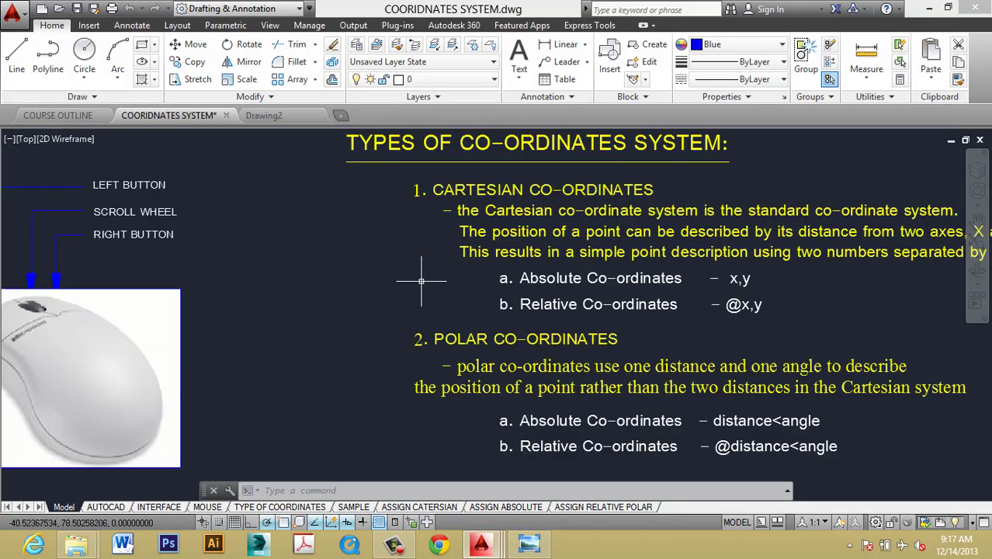
scroll(607, 307, down, 6)
scroll(621, 289, up, 6)
scroll(640, 287, down, 5)
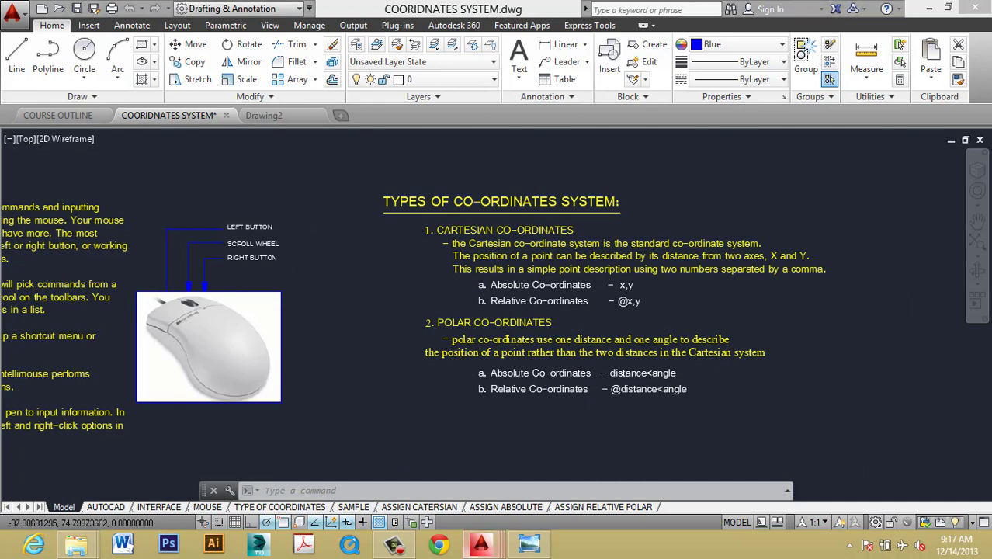
- Switch back to Drawing1 and pan the view toward the lower-left to demonstrate panning with the wheel
mouse_move(481, 543)
click(564, 466)
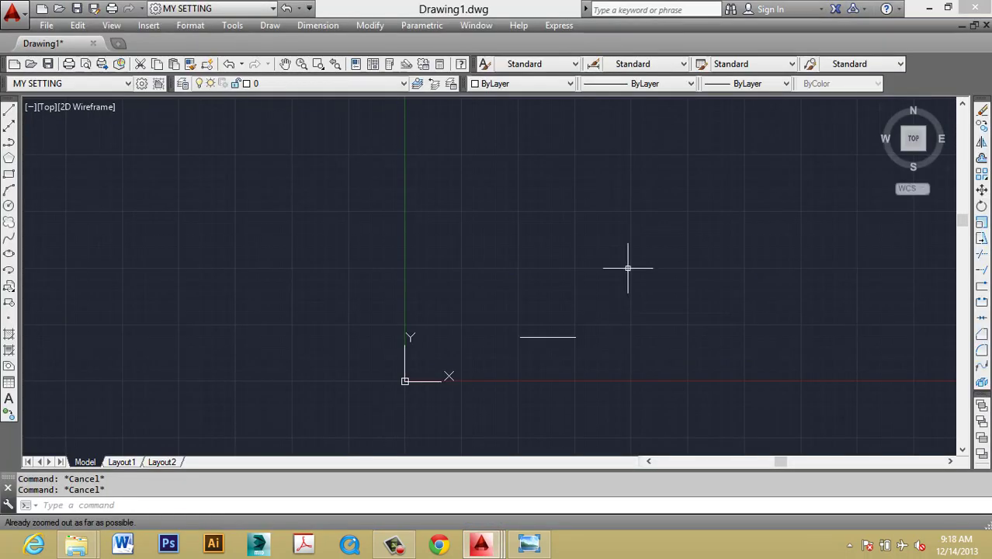
middle_drag(628, 268, 595, 218)
- Check the wheel on the msmouse picture in Windows Photo Viewer and go back to Drawing1
right_click(529, 544)
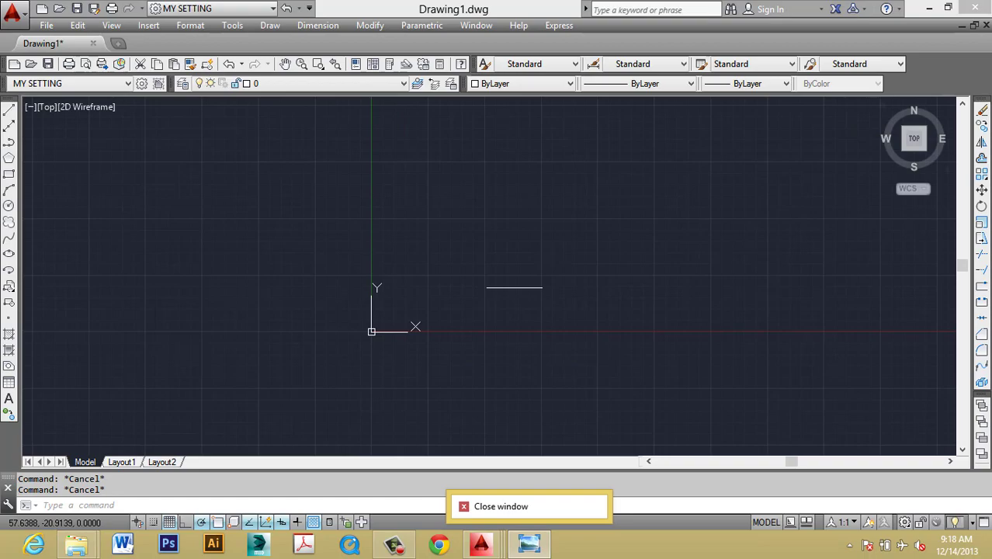
click(529, 544)
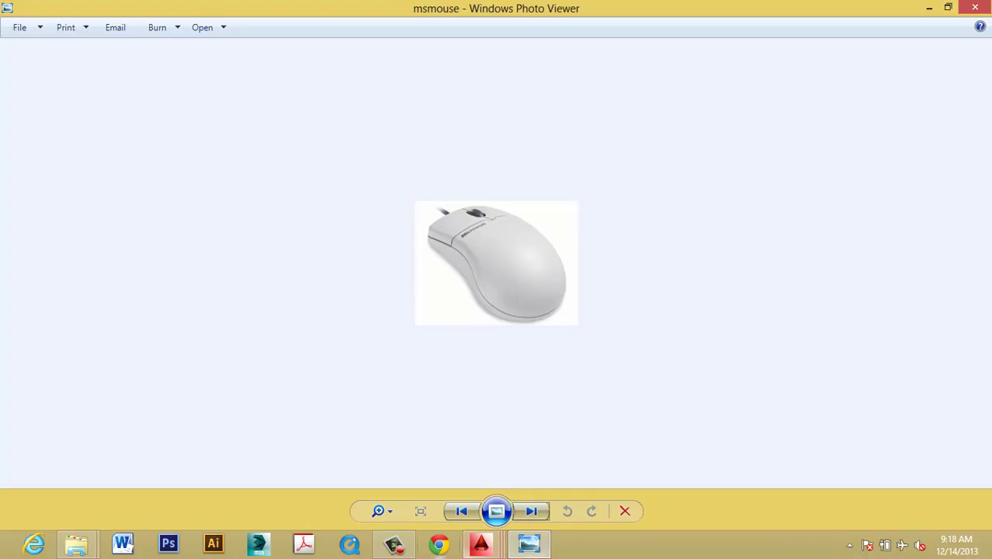
mouse_move(481, 544)
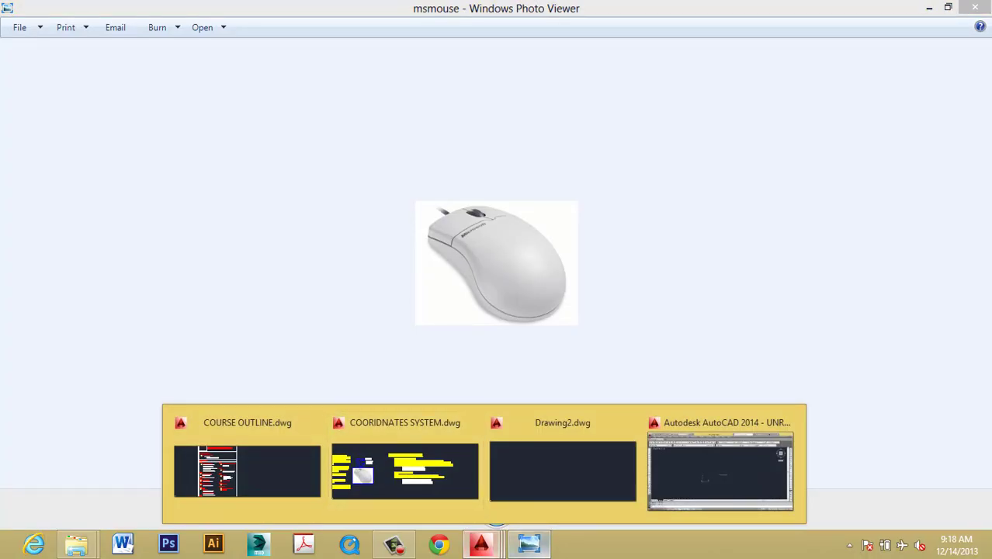
click(721, 471)
- Bring up the AUTOCAD 2012 INTERFACE picture in Windows Photo Viewer and compare its labelled parts with Drawing1
key(alt+Tab)
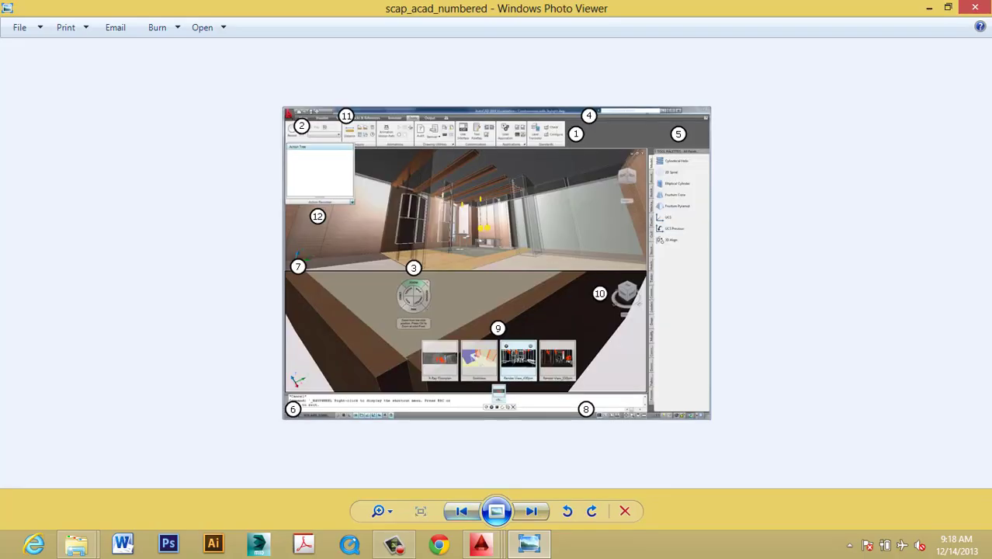
key(Right)
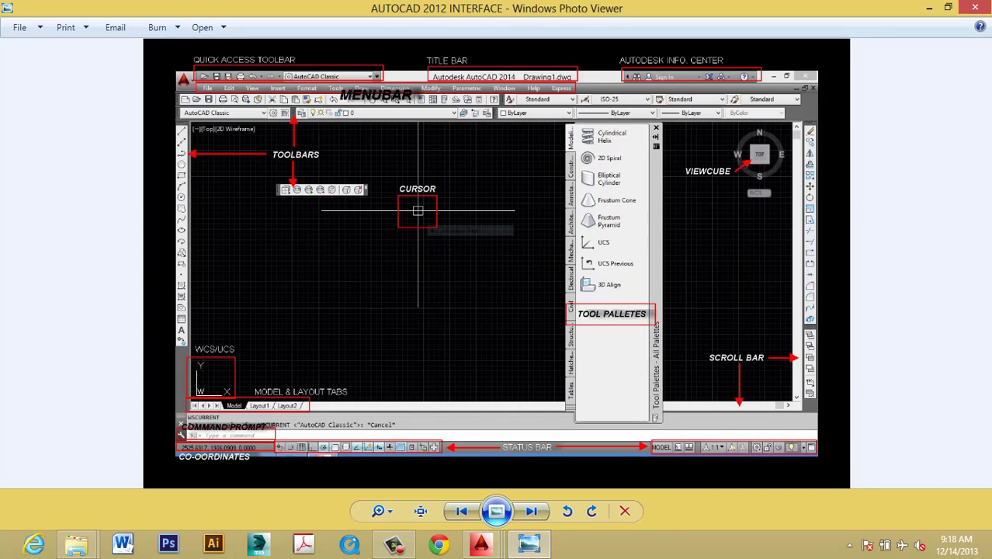
mouse_move(481, 544)
click(719, 459)
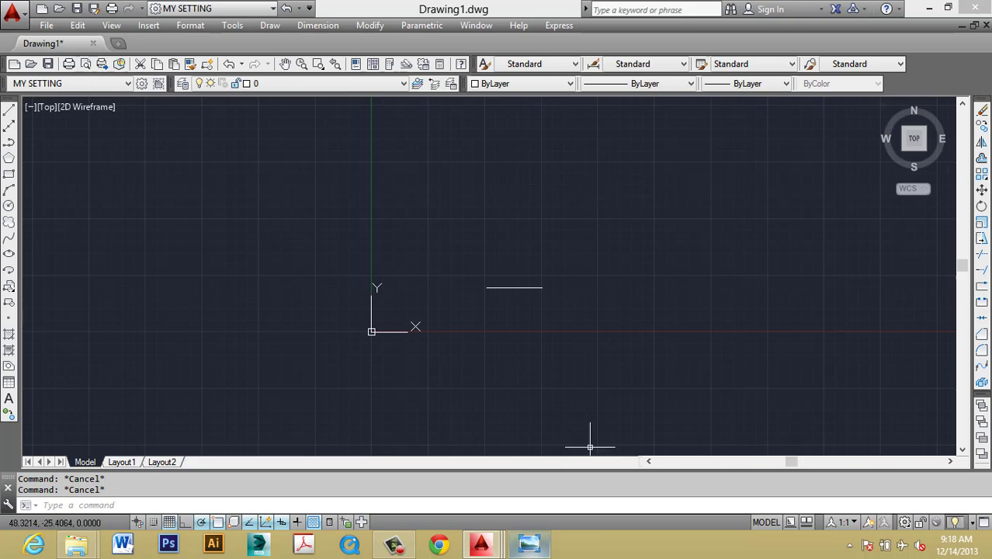
mouse_move(481, 544)
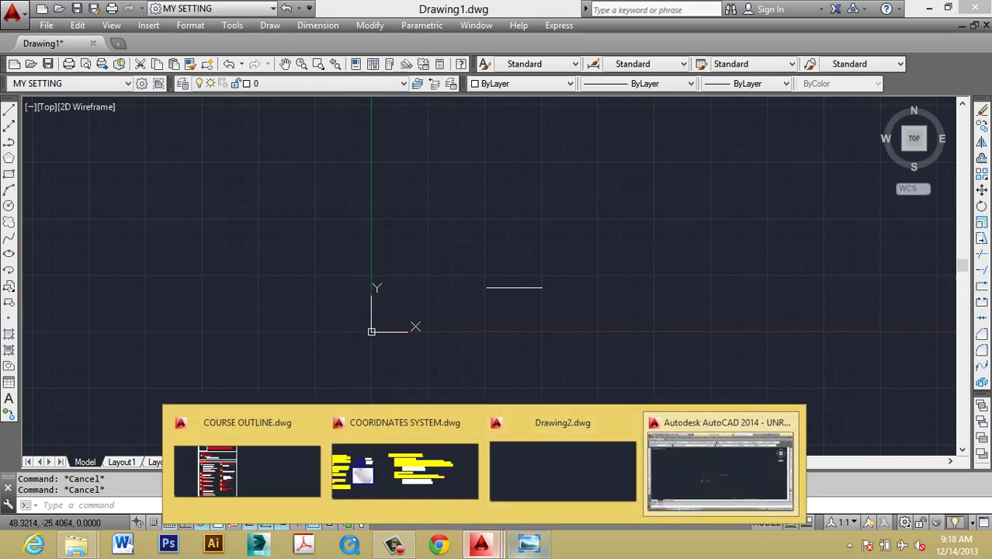
click(529, 544)
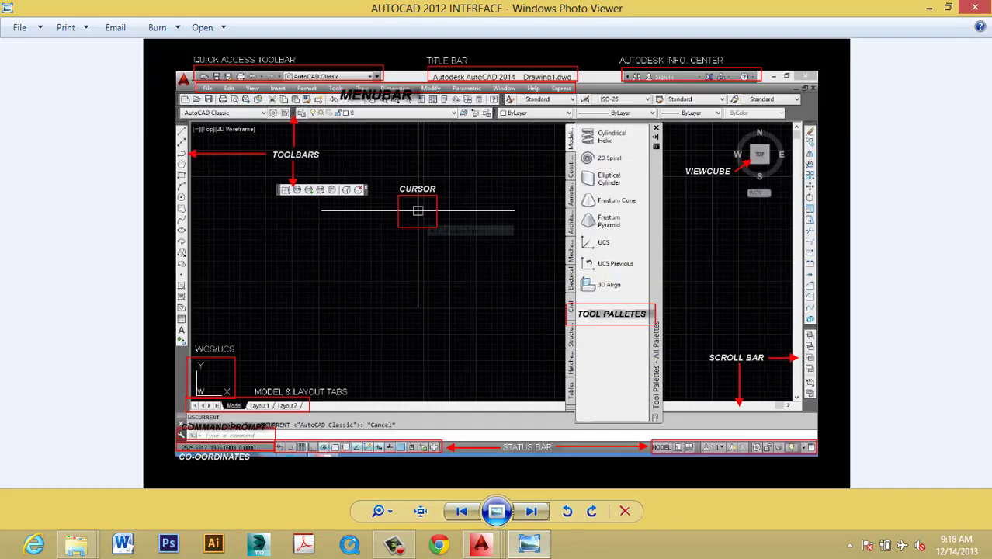
mouse_move(482, 544)
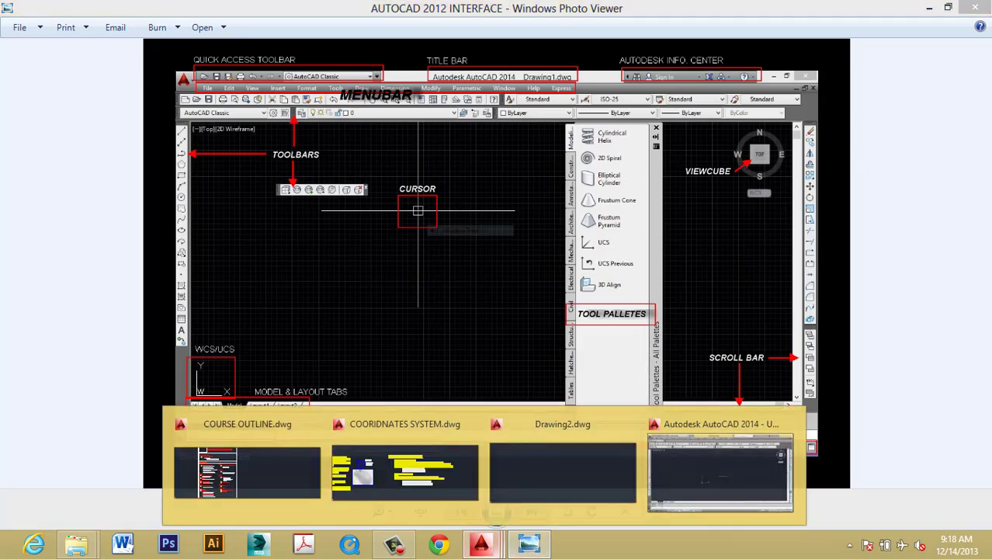
click(720, 458)
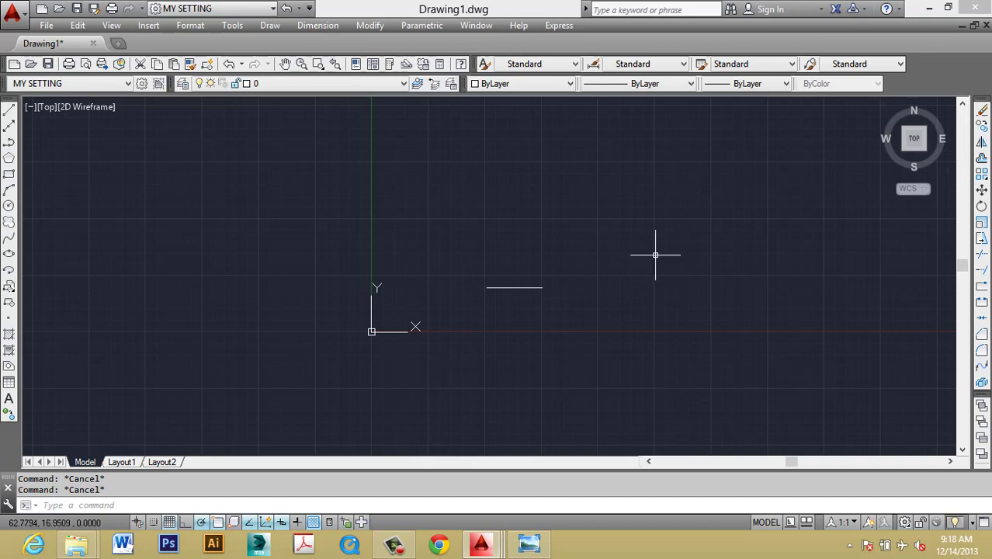
click(528, 544)
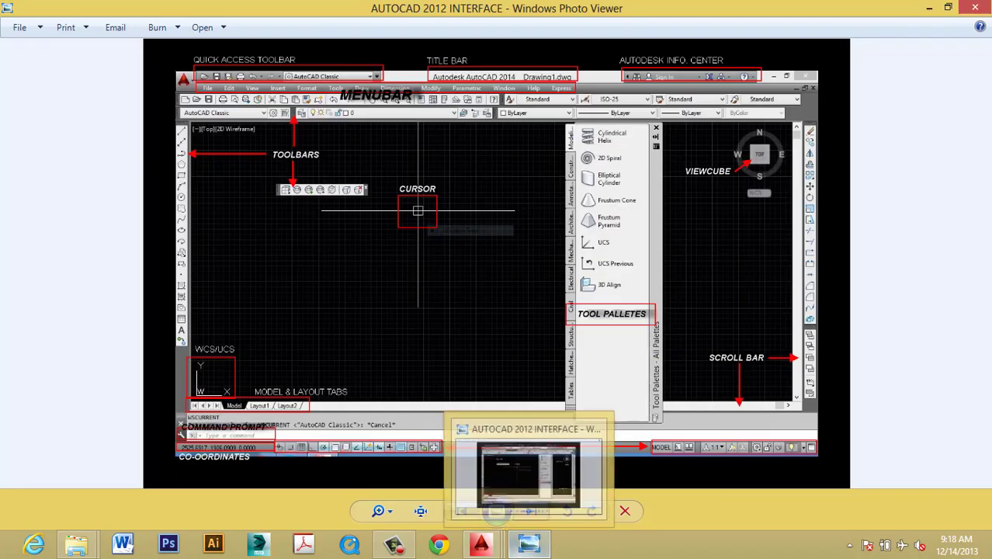
- Return to Drawing1 and open DesignCenter
mouse_move(482, 544)
click(720, 458)
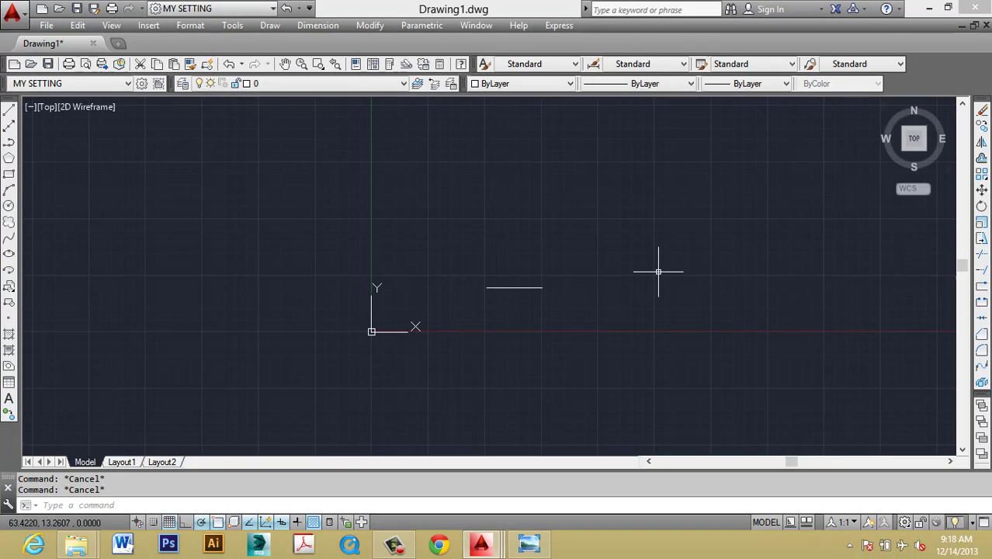
key(ctrl+2)
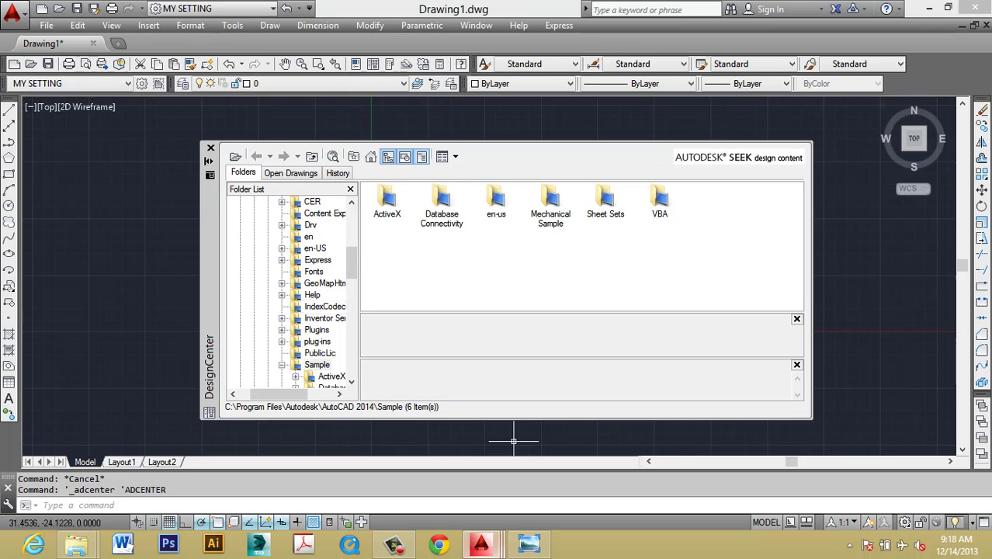
mouse_move(528, 544)
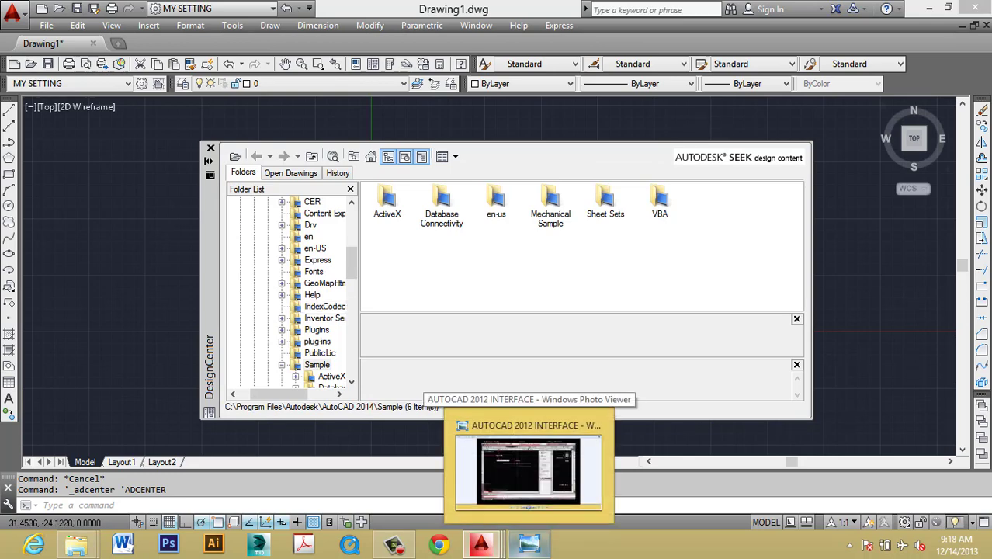
- Check the scroll bar label on the AUTOCAD 2012 INTERFACE picture in Windows Photo Viewer and return to Drawing1
click(531, 454)
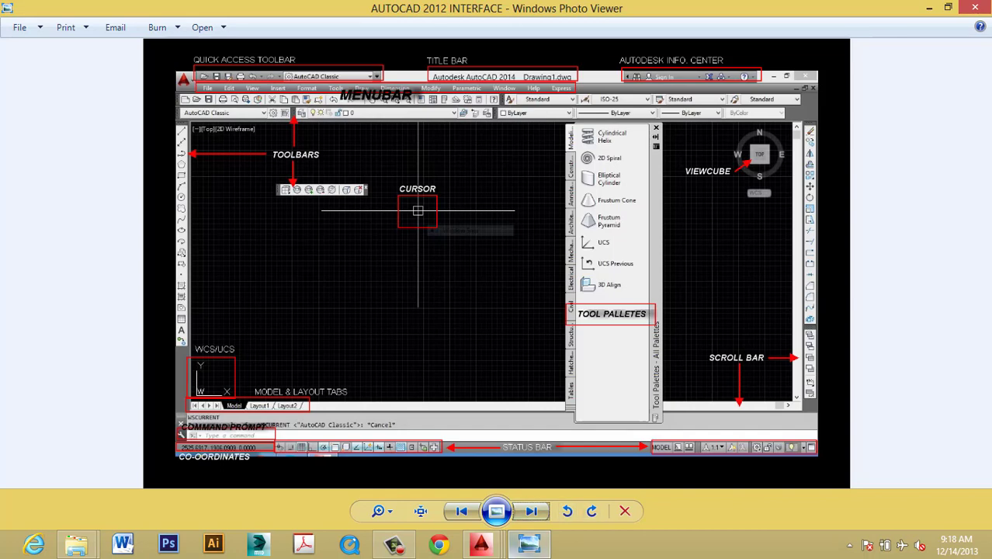
mouse_move(482, 543)
click(815, 459)
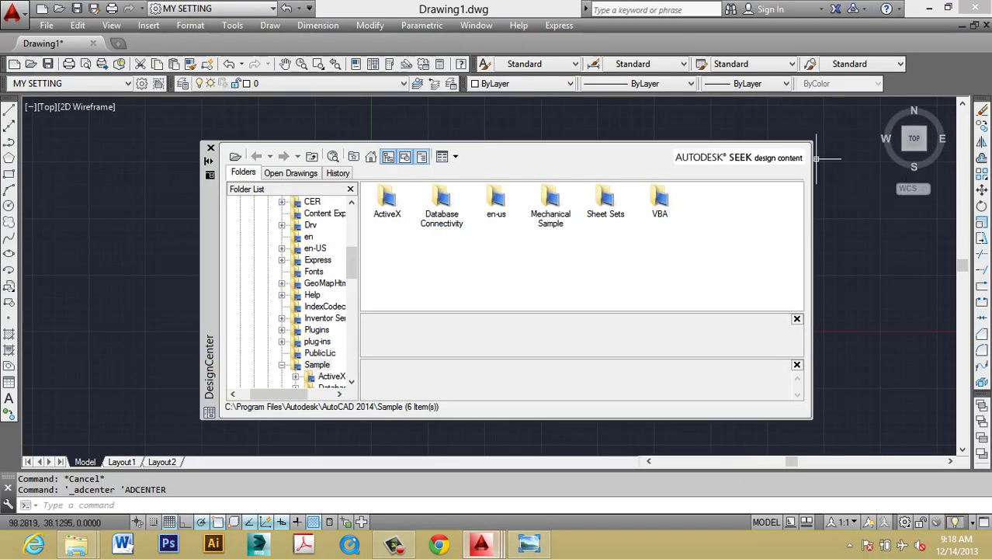
- Close DesignCenter and shift the drawing view using the vertical and horizontal scroll bars
click(210, 148)
mouse_move(963, 266)
mouse_down()
mouse_move(963, 182)
mouse_move(963, 379)
mouse_move(963, 115)
mouse_move(962, 373)
mouse_move(963, 208)
mouse_up()
mouse_move(791, 461)
mouse_down()
mouse_move(885, 462)
mouse_move(681, 462)
mouse_move(872, 461)
mouse_move(750, 462)
mouse_up()
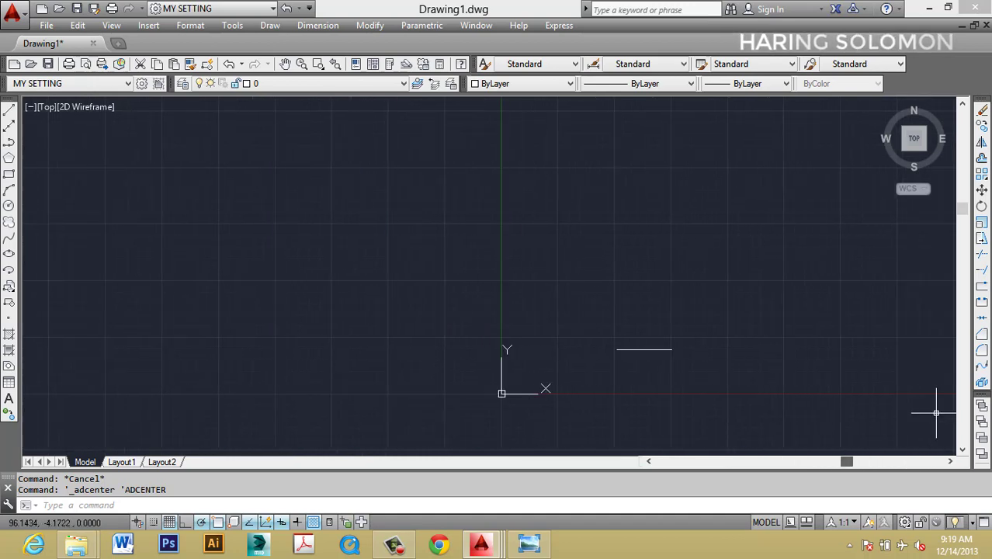
drag(963, 208, 962, 181)
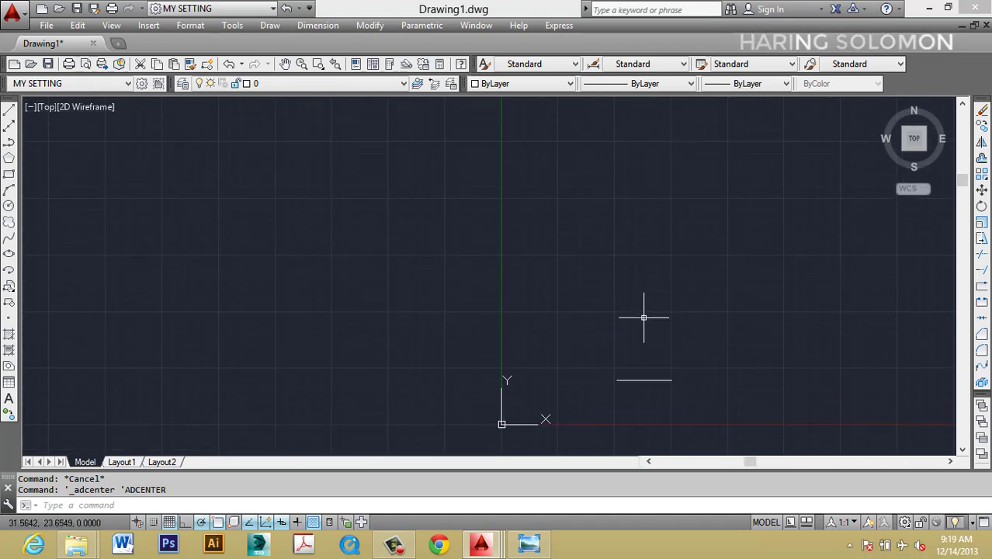
- Zoom in and out and pan around the horizontal line in Drawing1 as an alternative to the scroll bars
scroll(613, 303, down, 2)
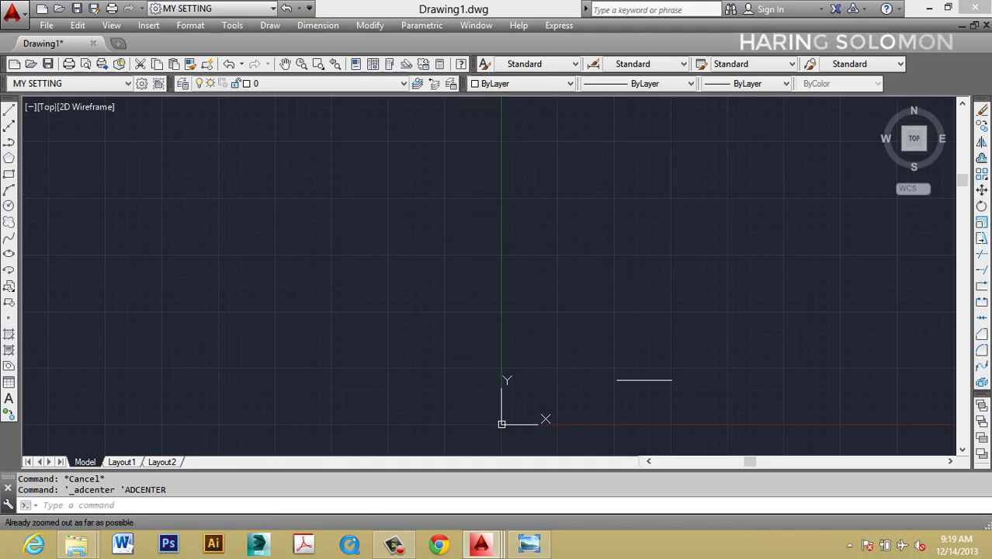
scroll(579, 288, up, 4)
scroll(587, 284, up, 2)
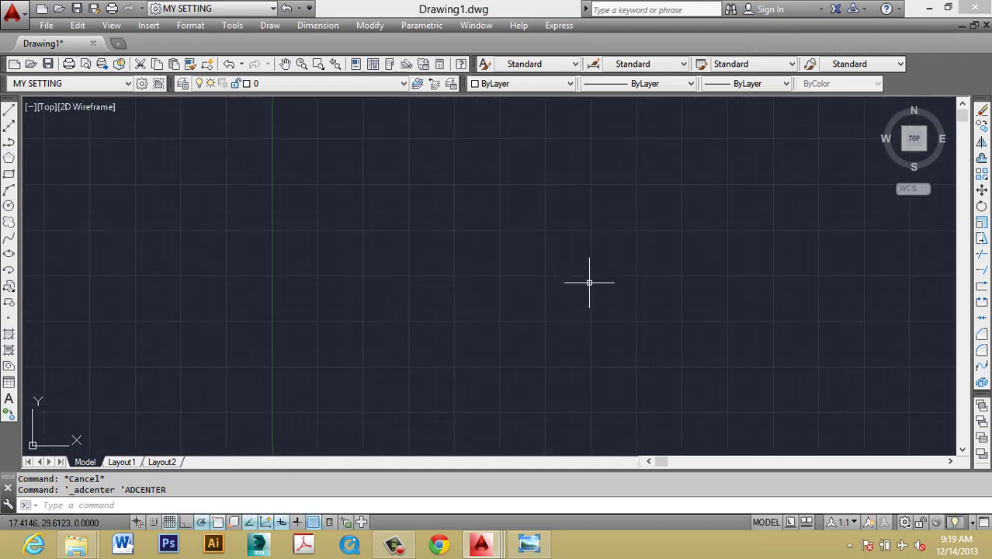
scroll(592, 281, down, 4)
mouse_move(596, 278)
middle_down()
mouse_move(521, 263)
mouse_move(437, 264)
middle_up()
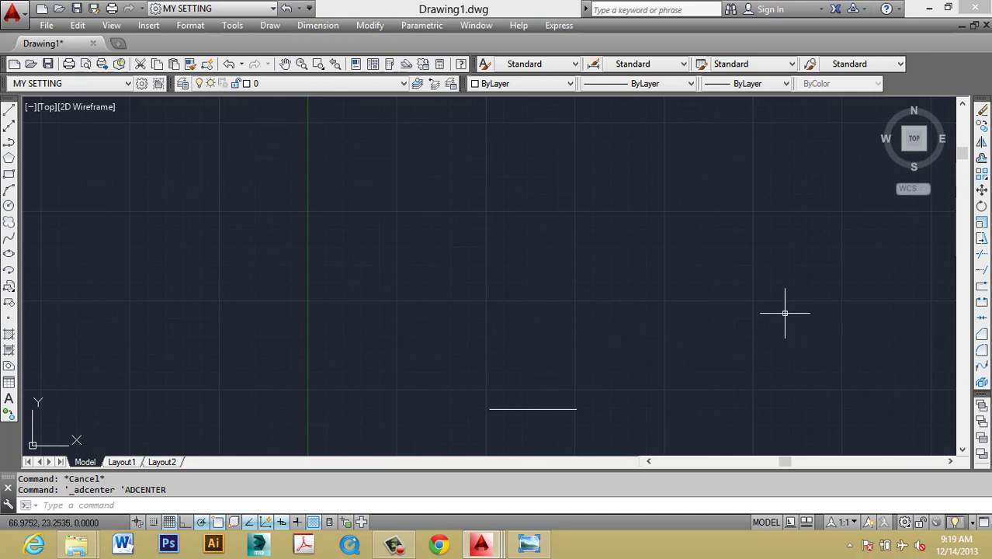
mouse_move(800, 304)
middle_down()
mouse_move(686, 268)
mouse_move(397, 304)
mouse_move(493, 282)
mouse_move(760, 263)
mouse_move(641, 258)
mouse_move(922, 335)
mouse_move(986, 254)
mouse_move(742, 277)
mouse_move(880, 385)
mouse_move(924, 326)
mouse_move(879, 358)
middle_up()
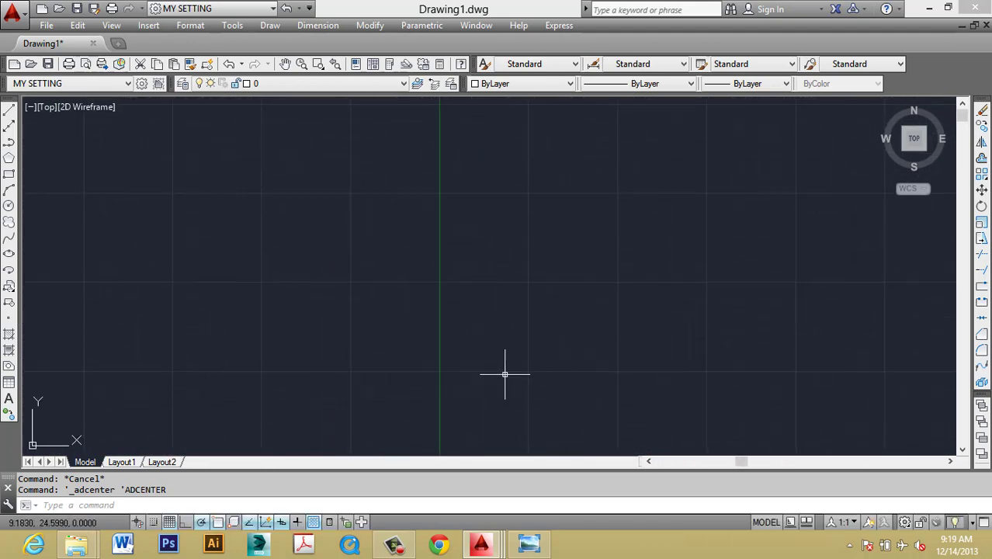
scroll(513, 279, down, 2)
mouse_move(516, 287)
middle_down()
mouse_move(590, 295)
mouse_move(542, 306)
mouse_move(678, 282)
mouse_move(559, 268)
middle_up()
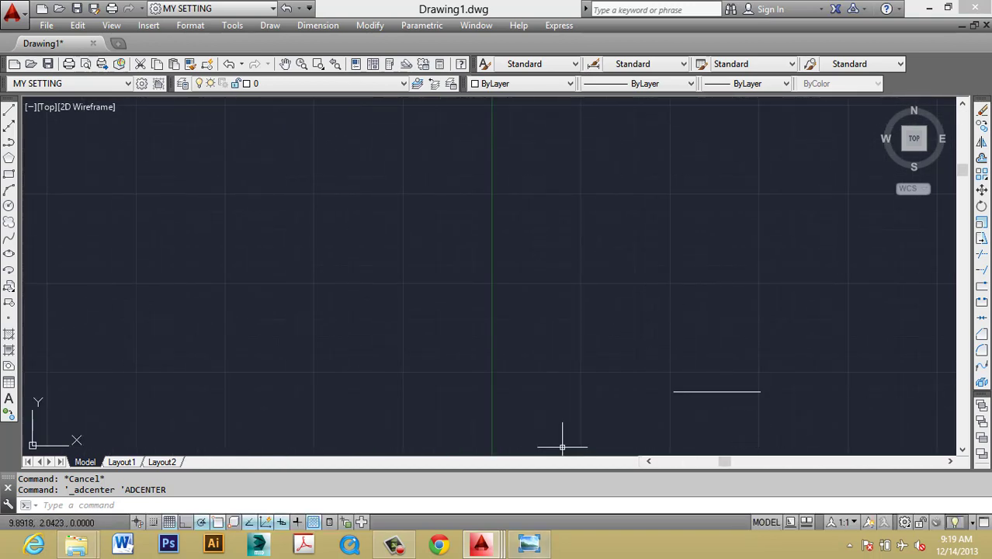
- Check the WCS/UCS label on the AUTOCAD 2012 INTERFACE picture and find the matching axis icon in Drawing1
click(530, 544)
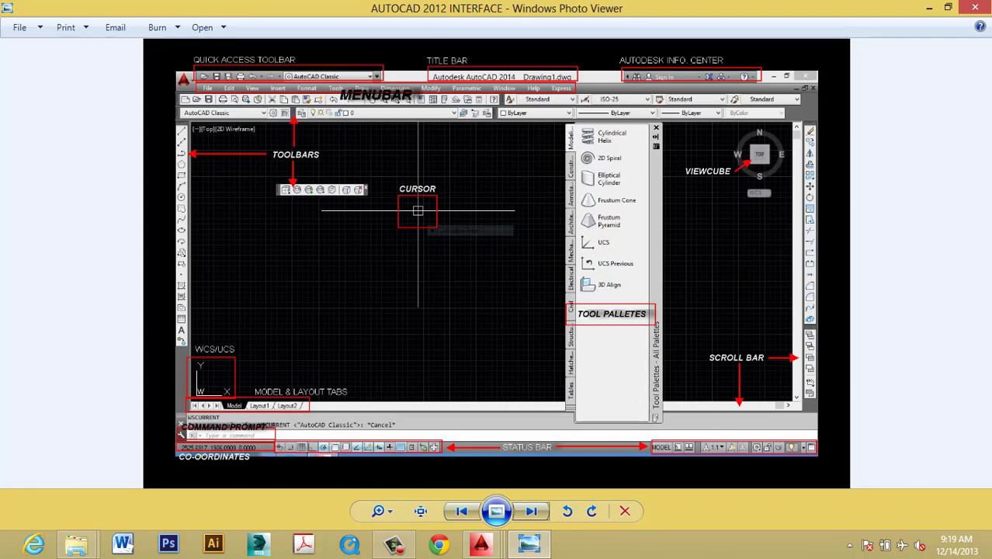
mouse_move(481, 544)
click(762, 443)
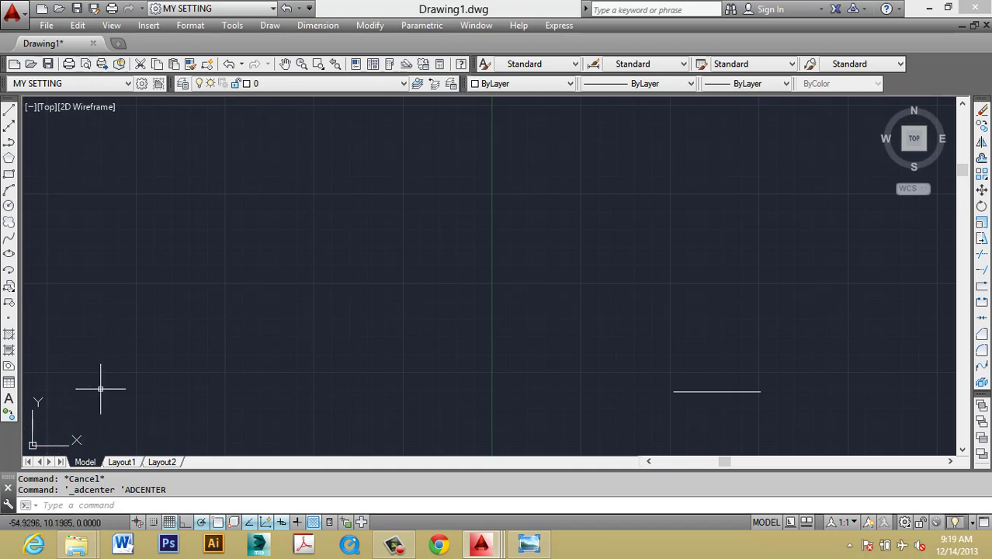
middle_drag(200, 354, 200, 348)
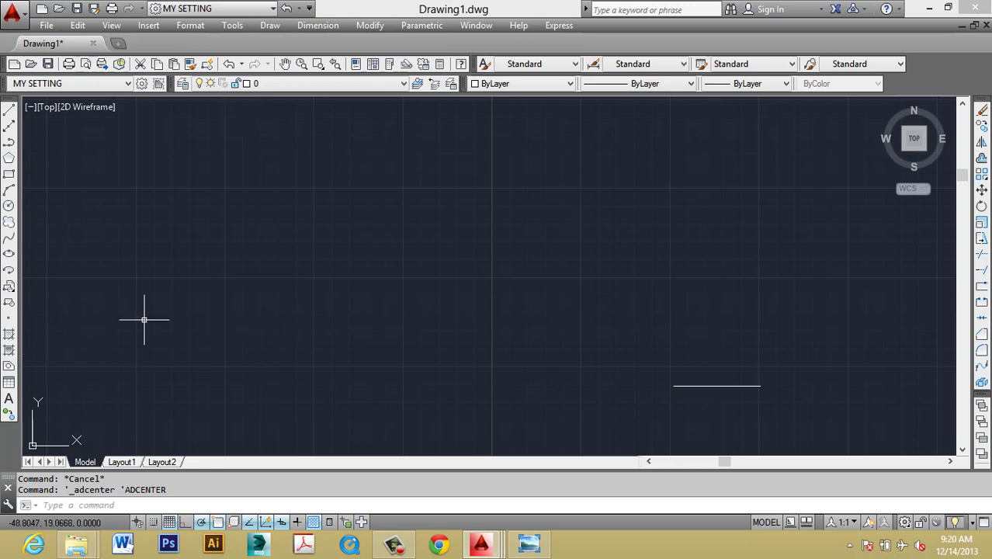
- Look up the Model & Layout Tabs label on the interface picture in Windows Photo Viewer and return to Drawing1
click(529, 544)
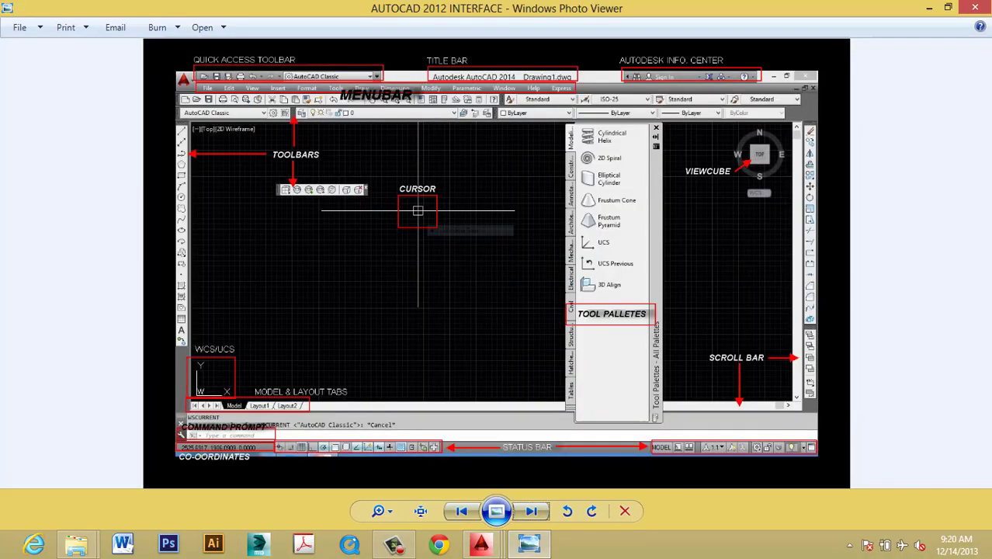
mouse_move(480, 544)
click(776, 458)
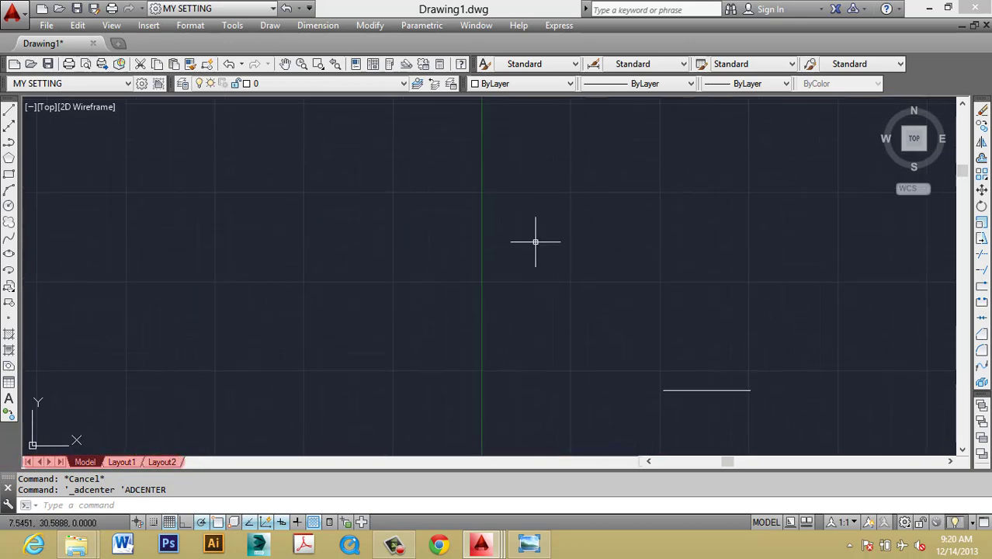
- Switch between model space and Layout1 to compare them, ending in model space
scroll(361, 330, down, 3)
mouse_move(553, 310)
middle_down()
mouse_move(439, 284)
mouse_move(381, 307)
mouse_move(373, 347)
middle_up()
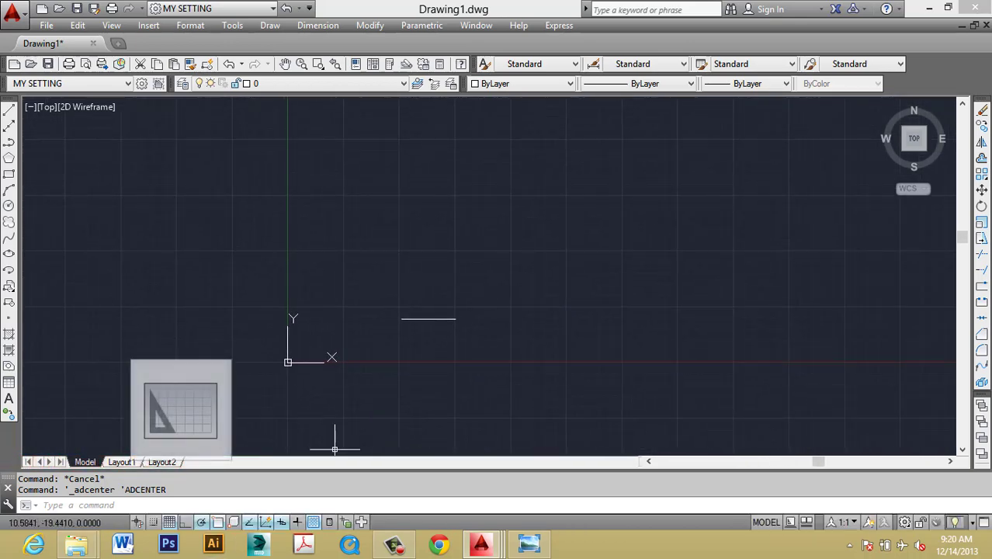
click(121, 462)
scroll(458, 286, down, 5)
middle_drag(525, 307, 492, 299)
middle_drag(297, 166, 376, 156)
middle_drag(465, 310, 455, 289)
click(85, 462)
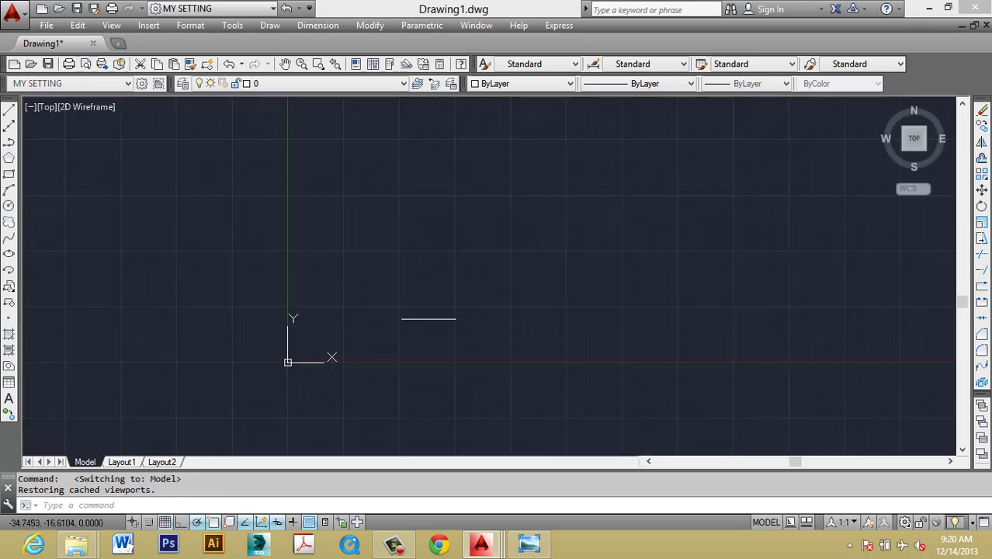
click(122, 462)
click(85, 462)
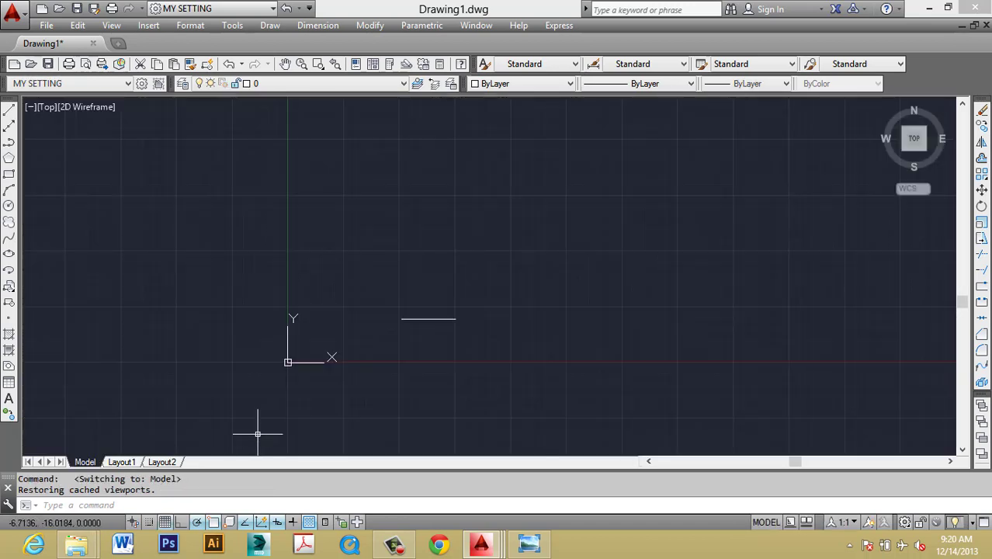
- Check the command prompt label on the interface picture in Windows Photo Viewer and go back to Drawing1
middle_drag(357, 420, 362, 362)
click(529, 543)
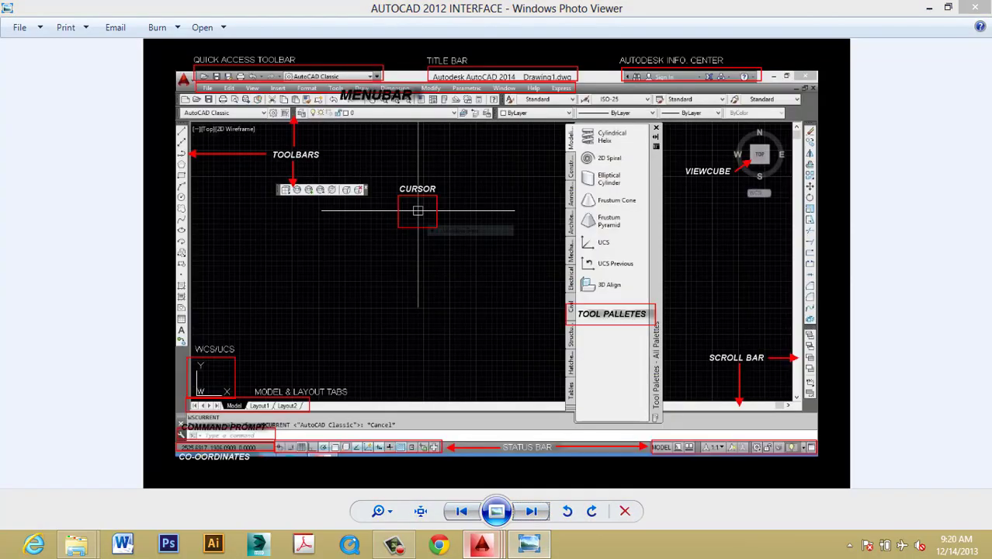
mouse_move(482, 544)
click(775, 458)
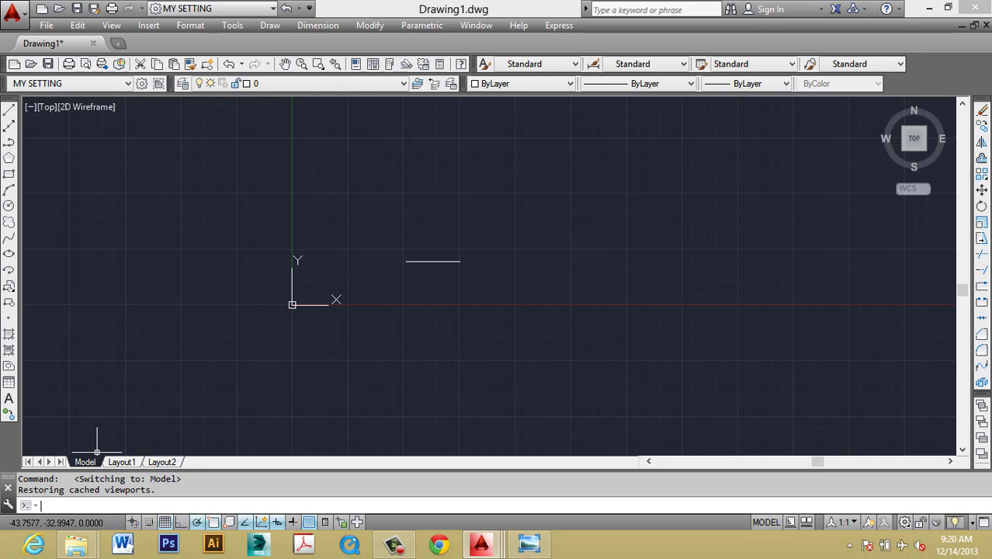
- Start the LINE command at the command prompt, enlarge the command window upward and cancel the command
text(LINE)
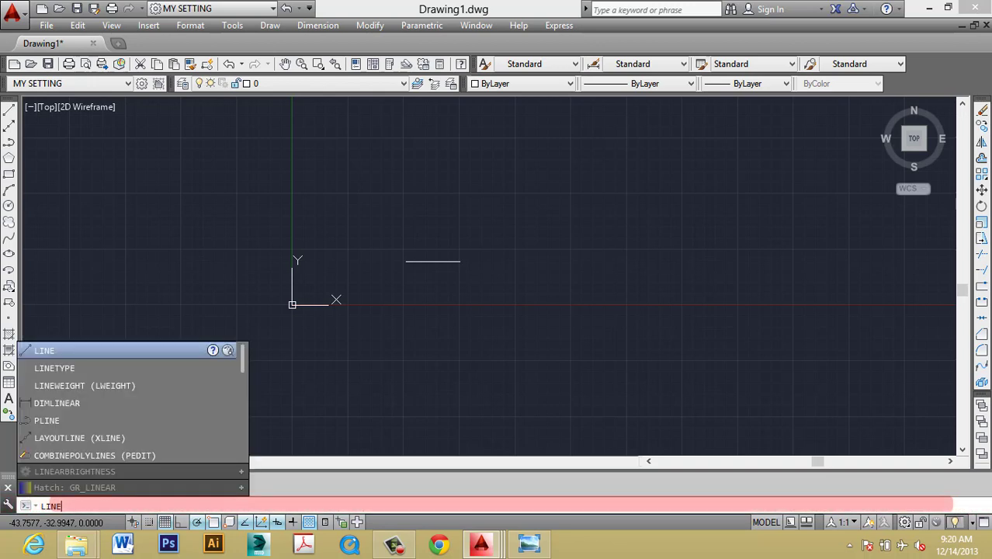
key(Return)
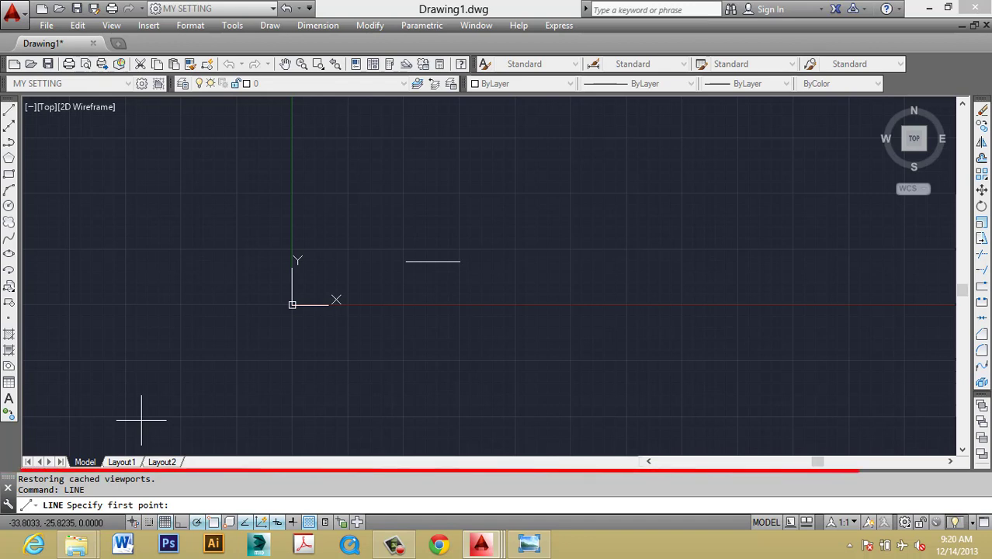
drag(141, 470, 141, 375)
key(Escape)
- Review the earlier entries in the command history and shrink the command window back to a few lines
scroll(142, 324, down, 2)
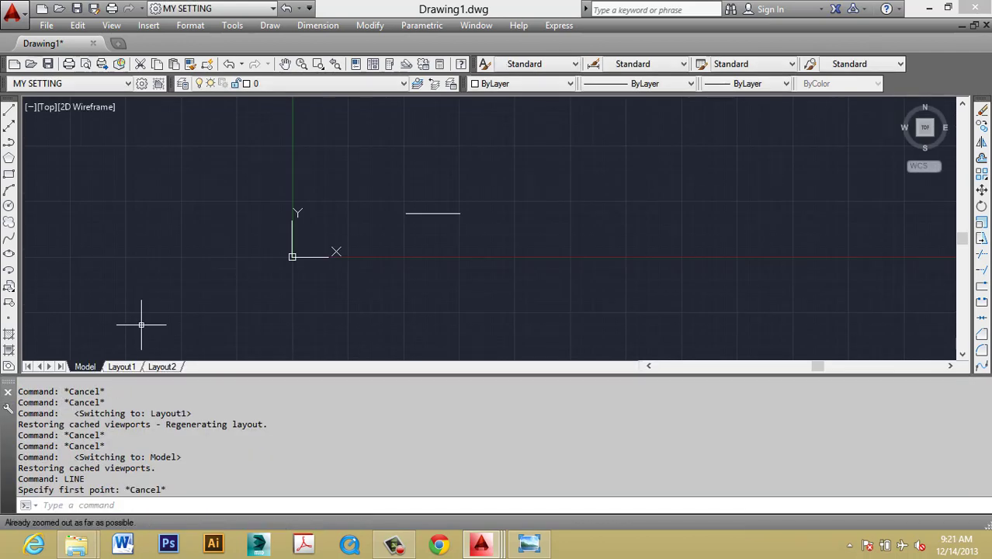
scroll(141, 439, up, 10)
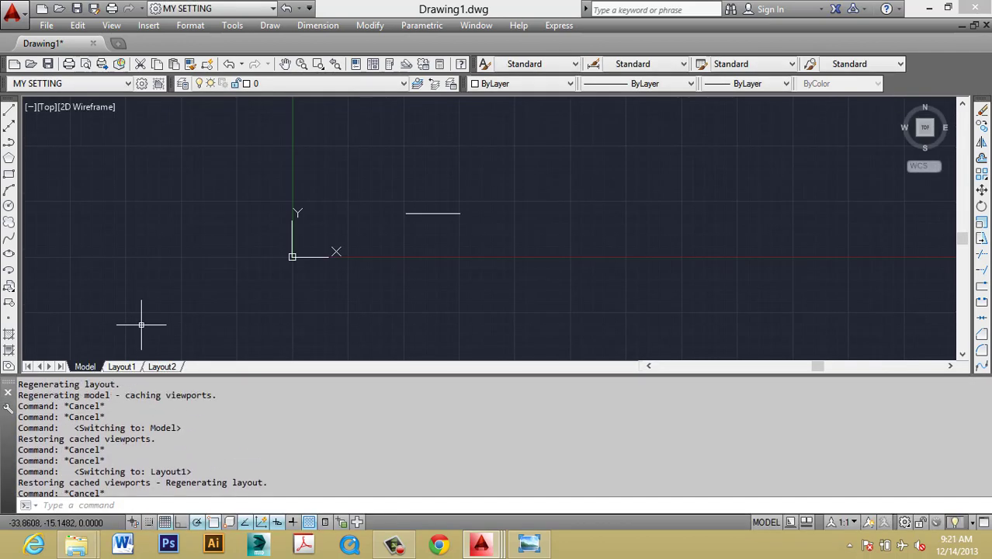
scroll(142, 438, up, 5)
scroll(142, 439, down, 3)
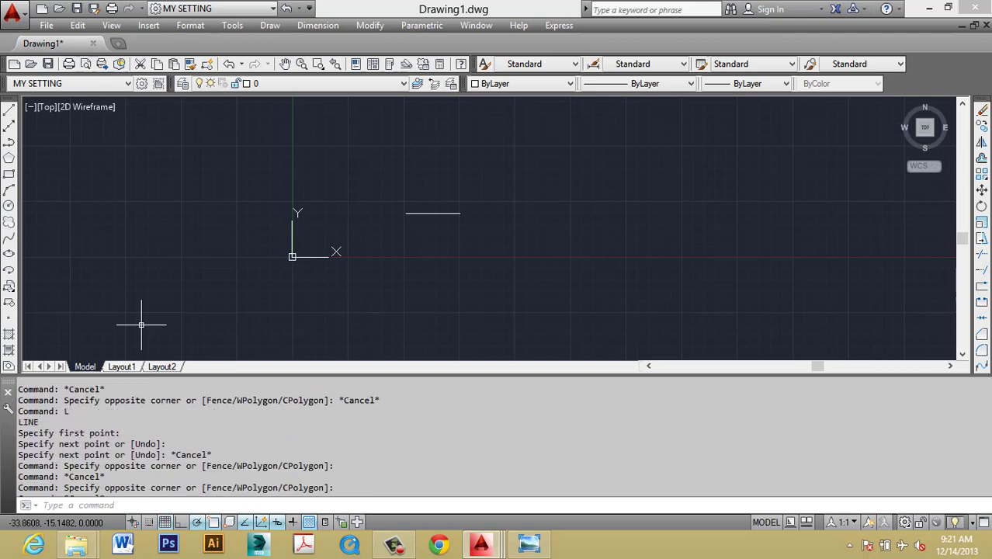
scroll(141, 439, down, 4)
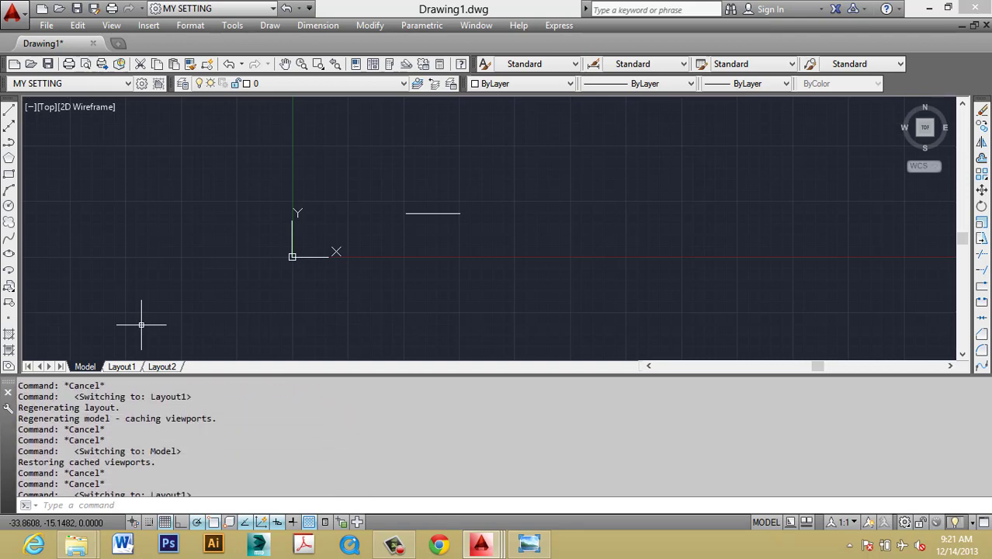
mouse_move(141, 375)
mouse_down()
mouse_move(141, 471)
mouse_move(141, 184)
mouse_move(141, 458)
mouse_up()
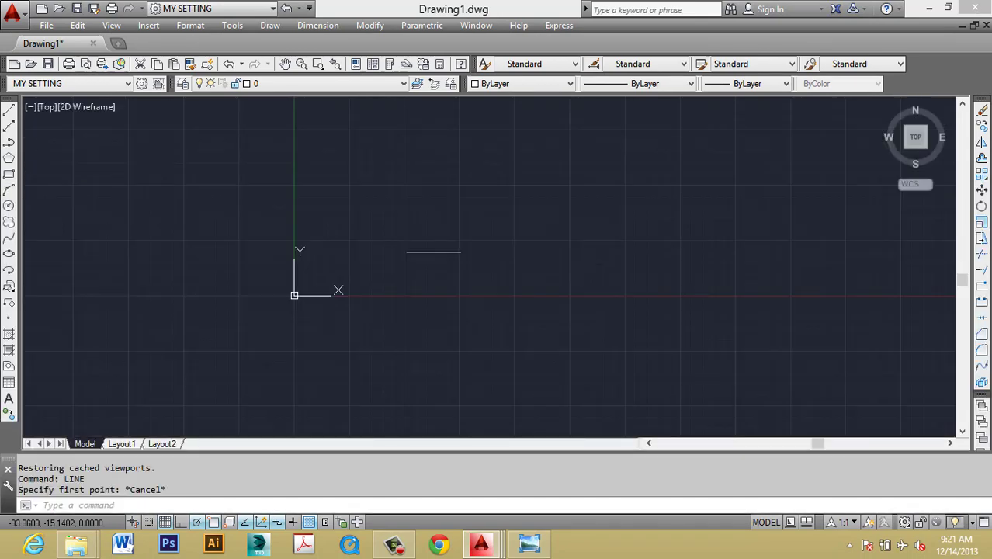
drag(142, 452, 141, 462)
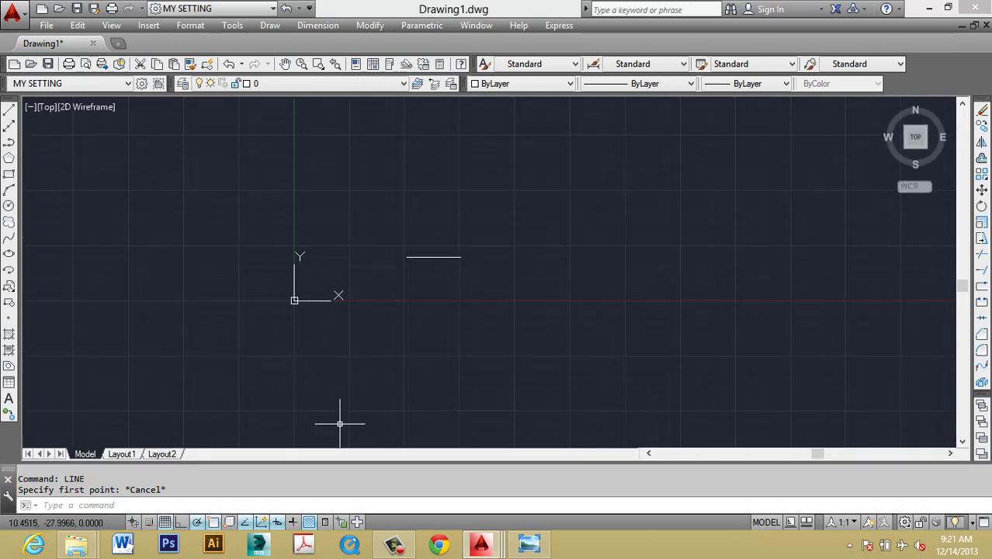
- Unmute the computer's sound and lower its volume
key(XF86AudioMute)
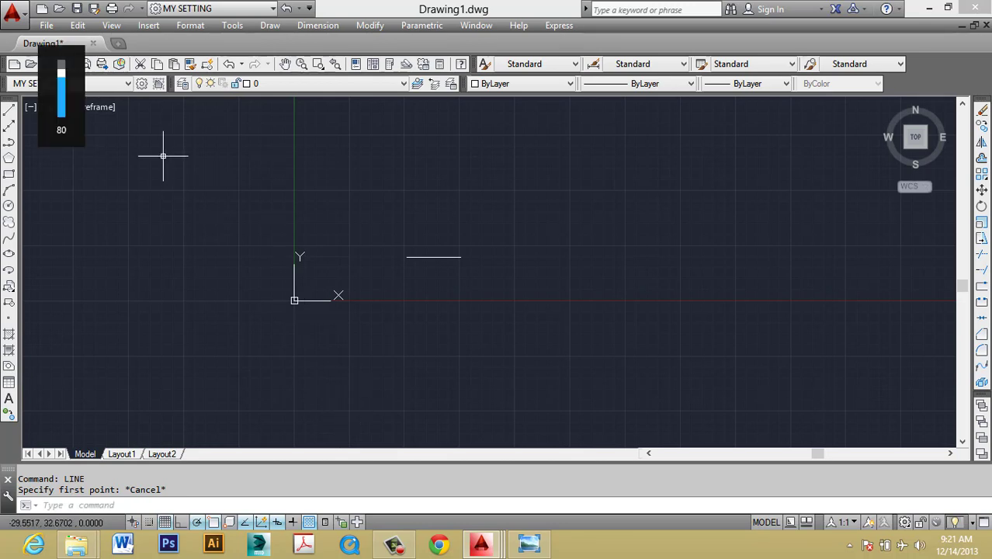
key(XF86AudioLowerVolume)
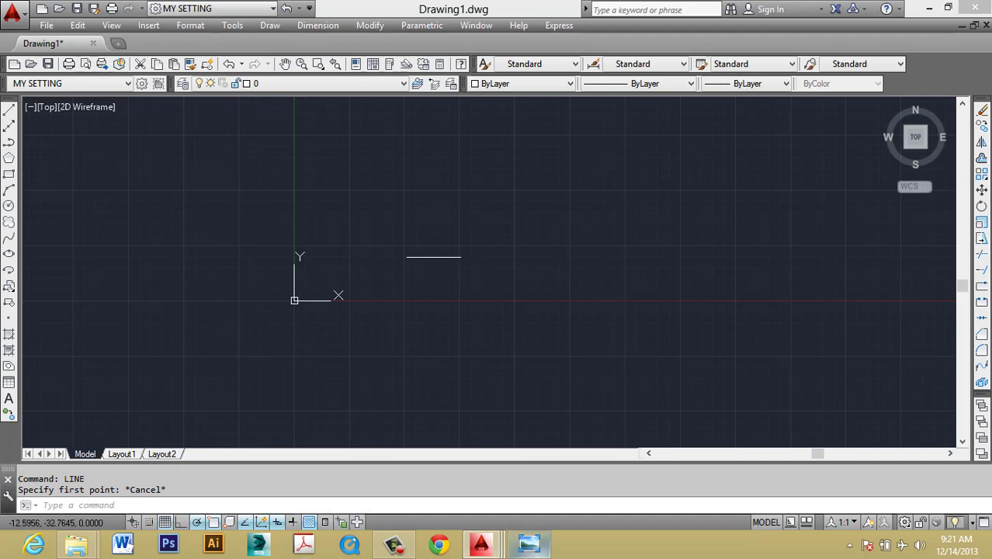
- Check the coordinates label on the interface picture in Windows Photo Viewer and switch back to Drawing1
click(529, 543)
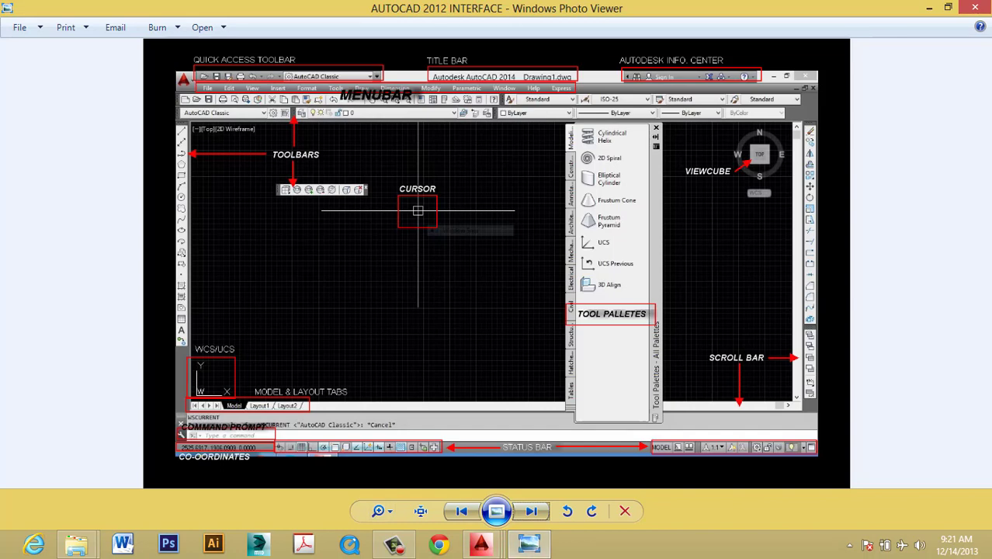
mouse_move(481, 544)
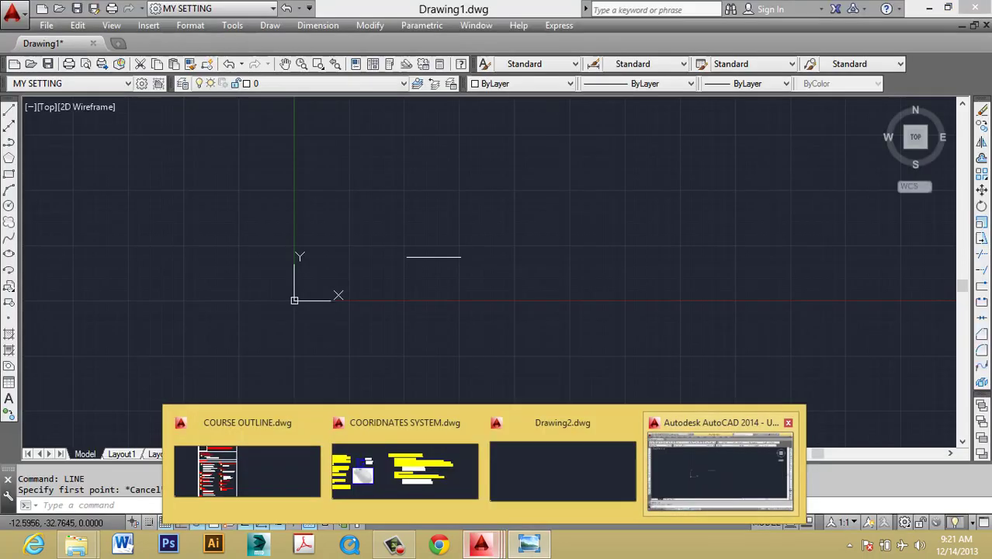
click(726, 454)
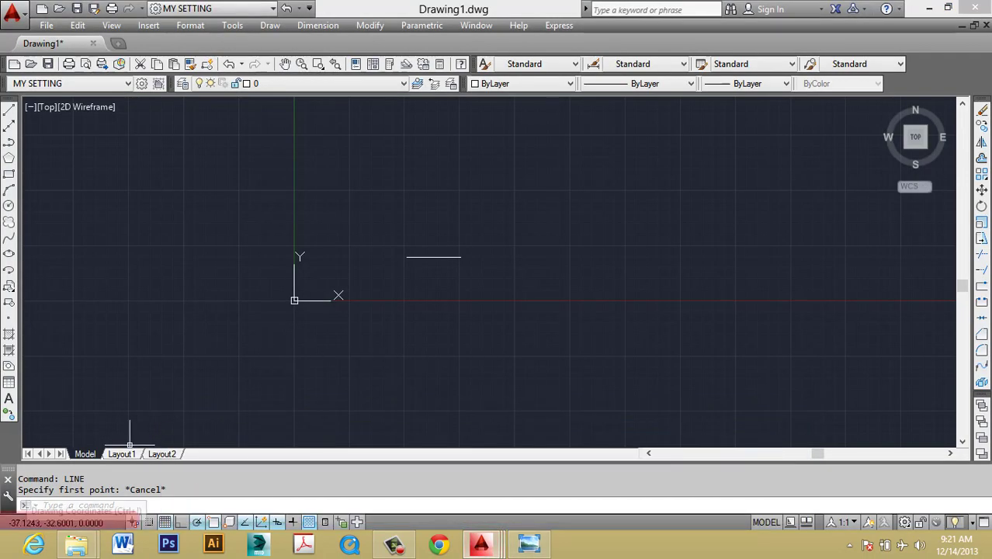
click(444, 305)
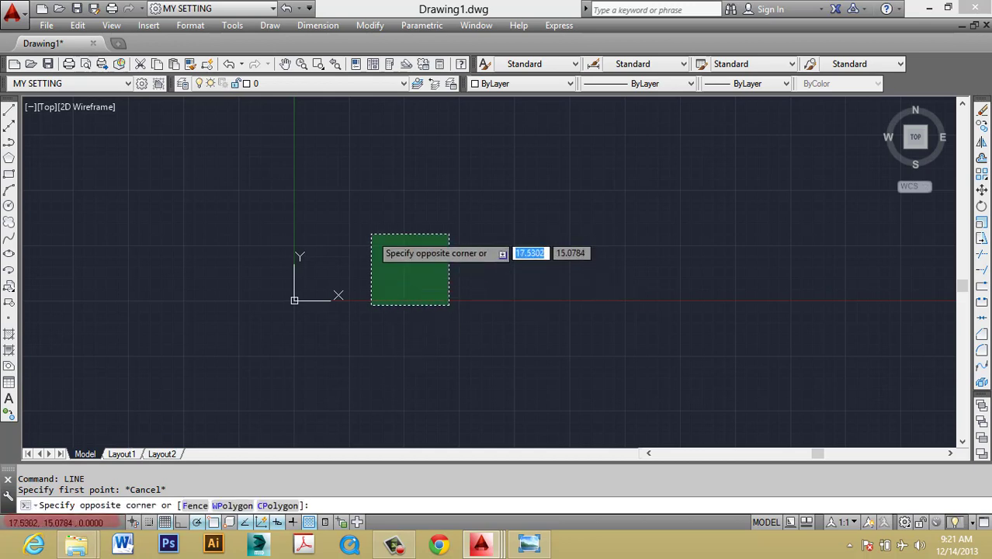
click(372, 233)
key(Escape)
key(Escape)
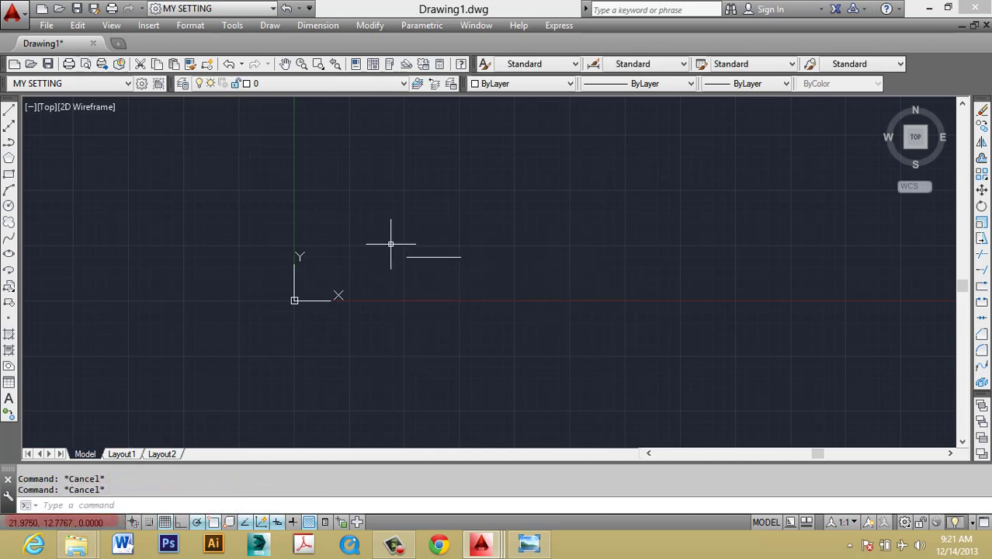
- Select the short horizontal line above the X axis with a crossing window
scroll(447, 256, up, 4)
click(425, 257)
click(363, 274)
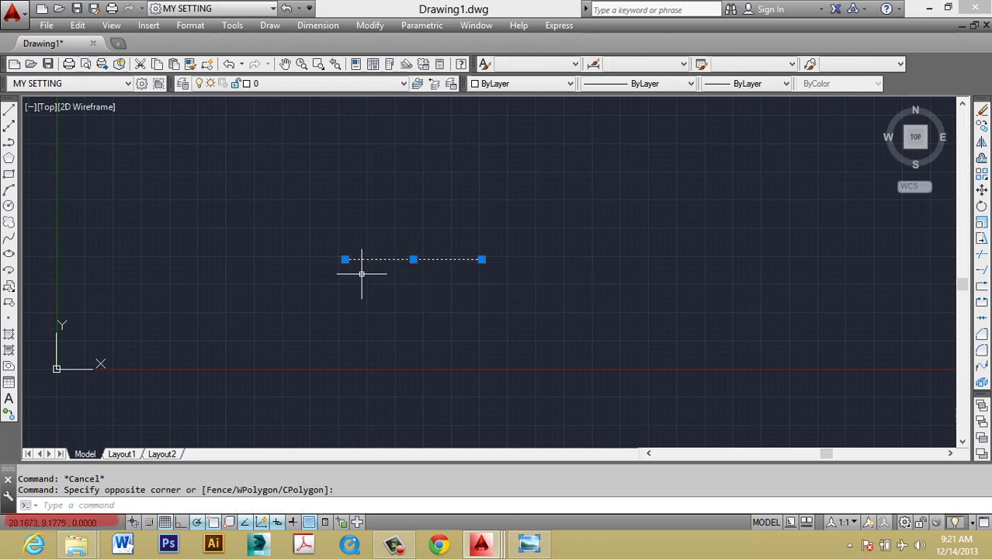
- Reselect the short horizontal line above the X axis and check the coordinates at its start point
key(Escape)
click(430, 276)
click(404, 259)
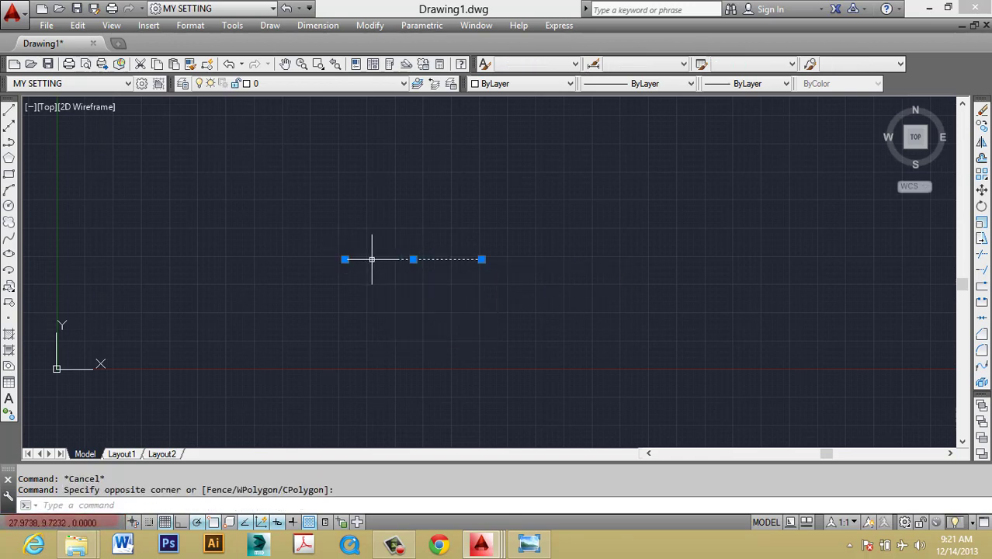
mouse_move(345, 260)
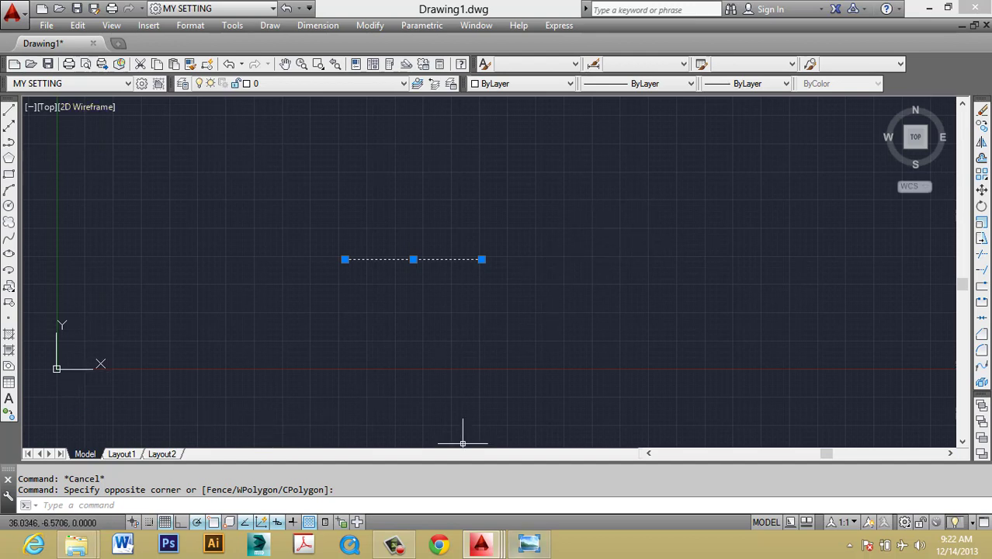
- Check the status bar label on the interface picture in Windows Photo Viewer and switch back to Drawing1
click(528, 544)
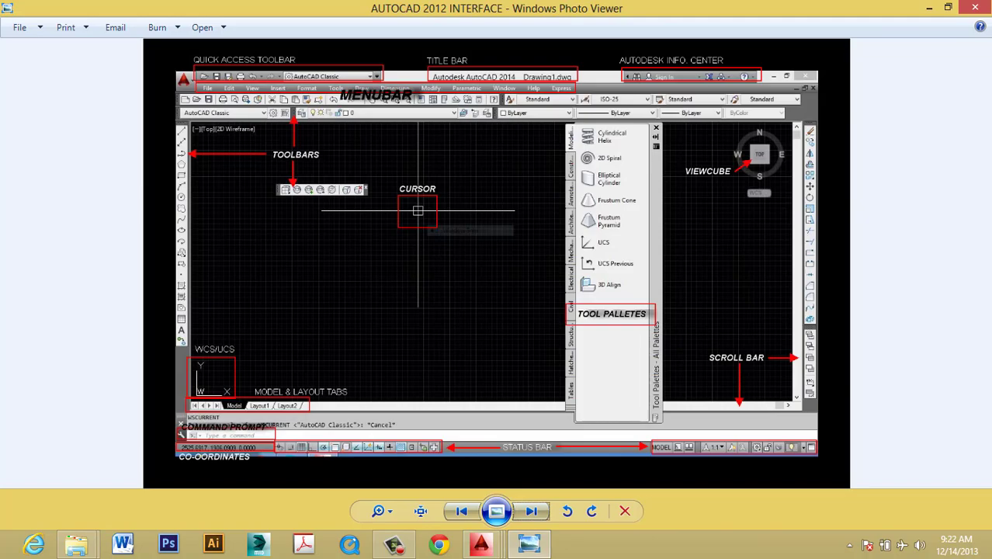
mouse_move(481, 543)
click(714, 446)
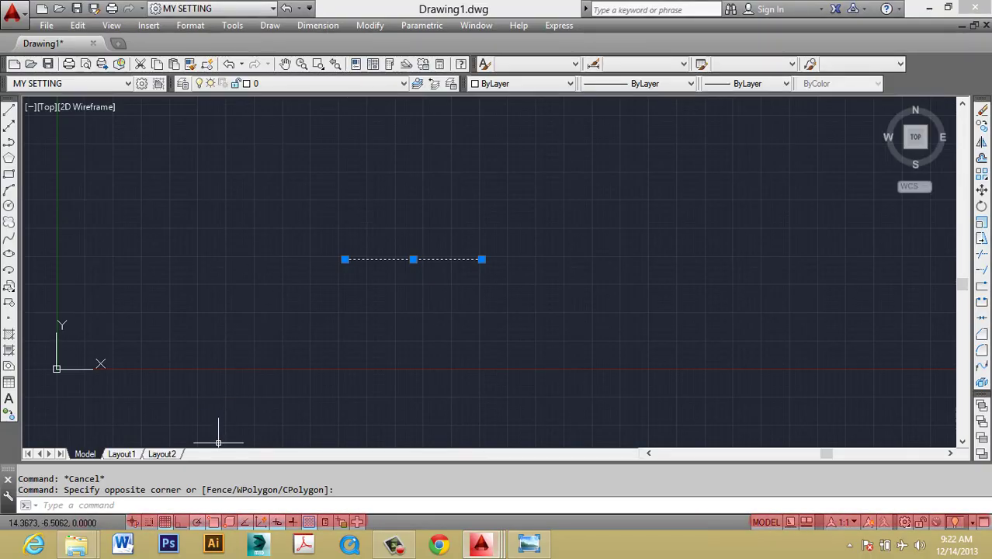
- Look through the options of the status bar's drafting toggles and show the toggles as text labels instead of icons
right_click(245, 522)
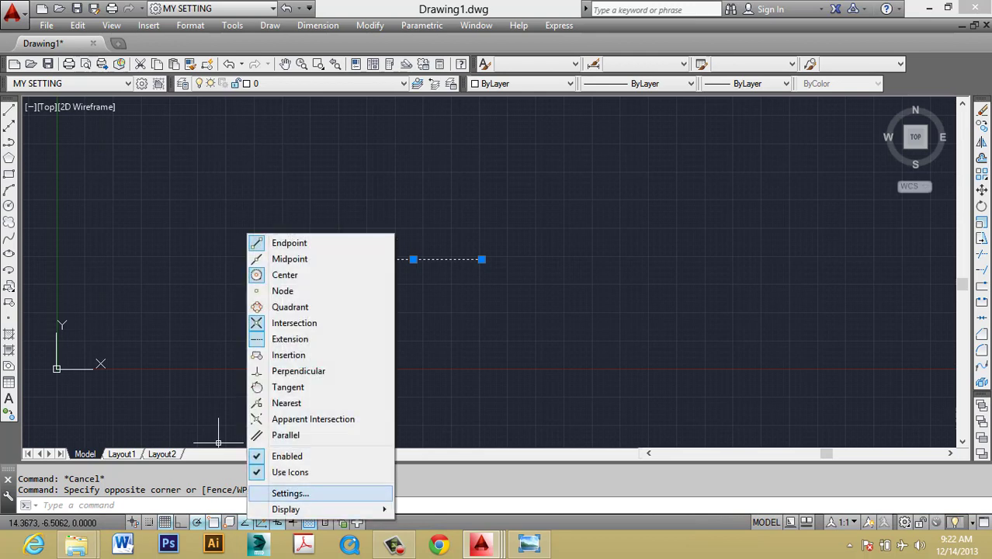
key(Escape)
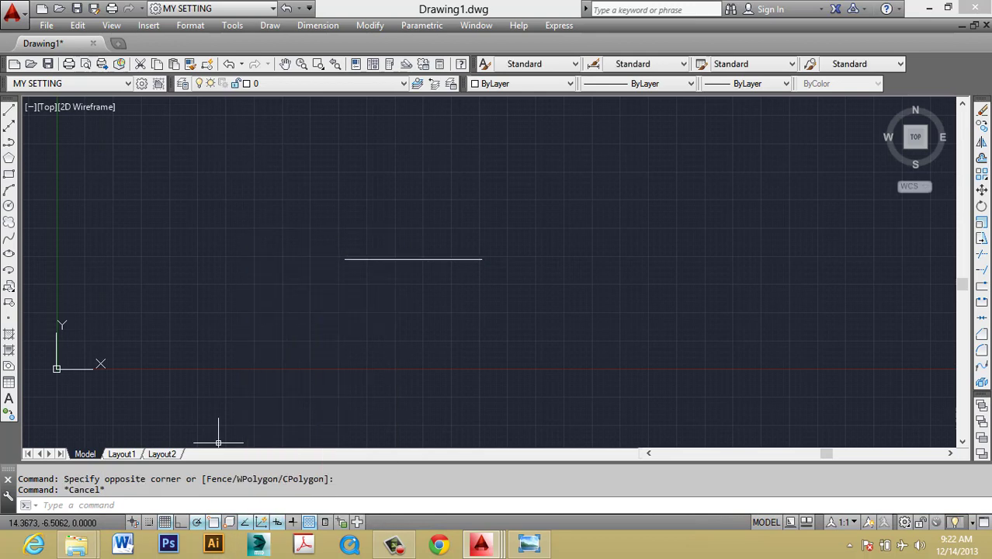
right_click(278, 520)
right_click(278, 520)
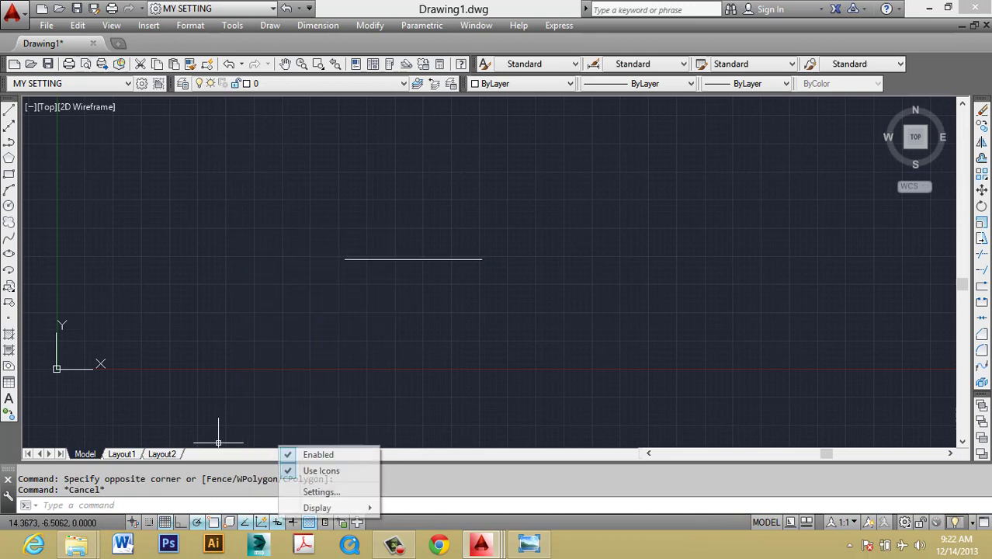
key(Escape)
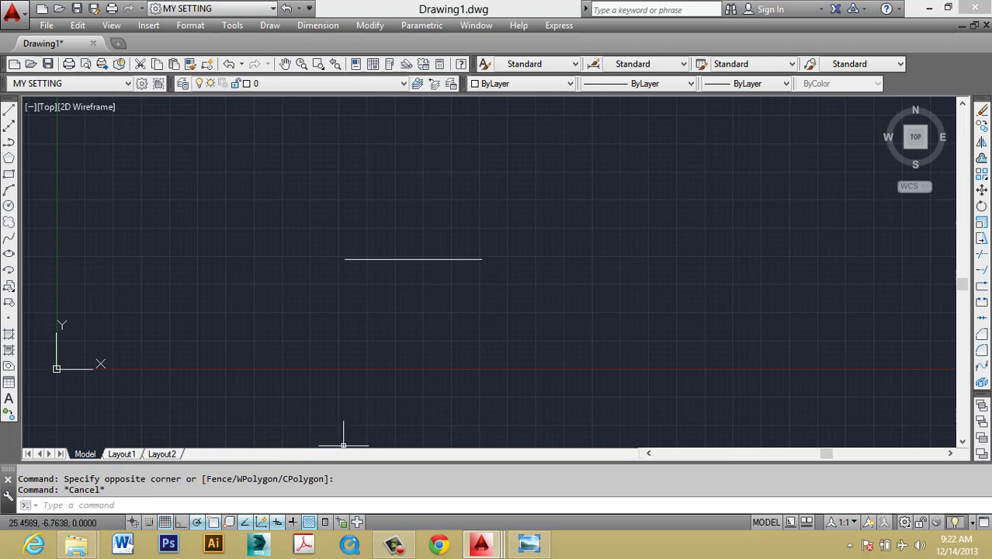
right_click(261, 520)
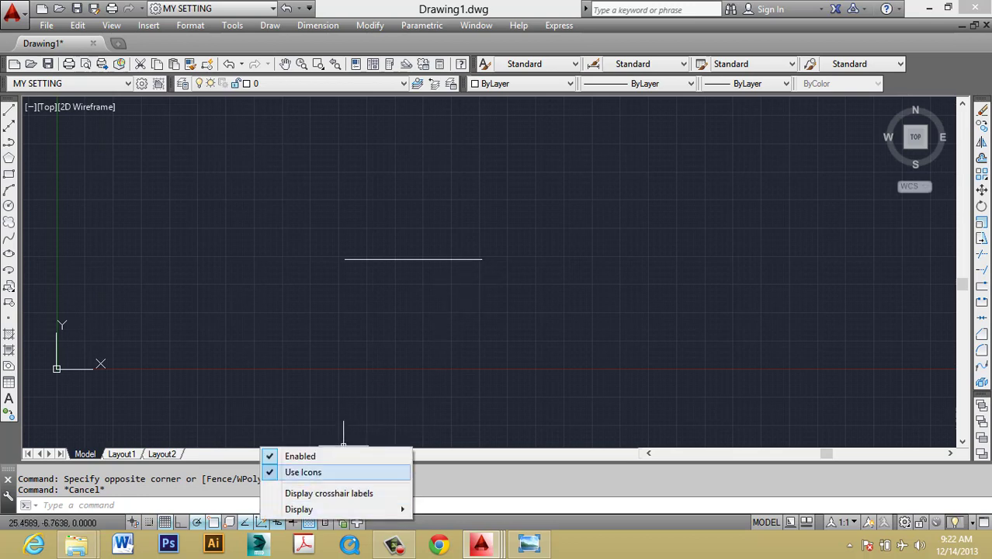
click(303, 472)
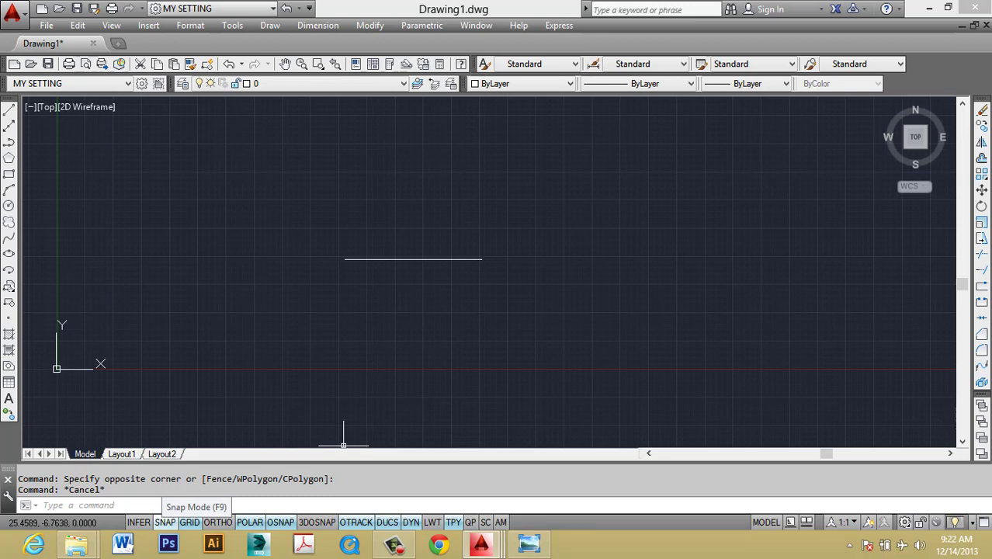
- Remove the Infer Constraints and Dynamic UCS toggles from the status bar display
right_click(146, 522)
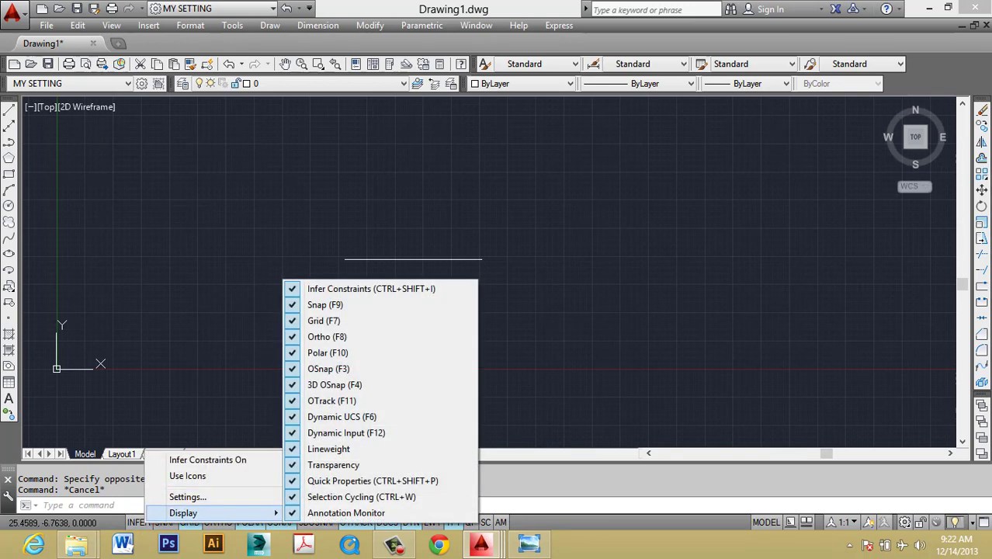
mouse_move(194, 513)
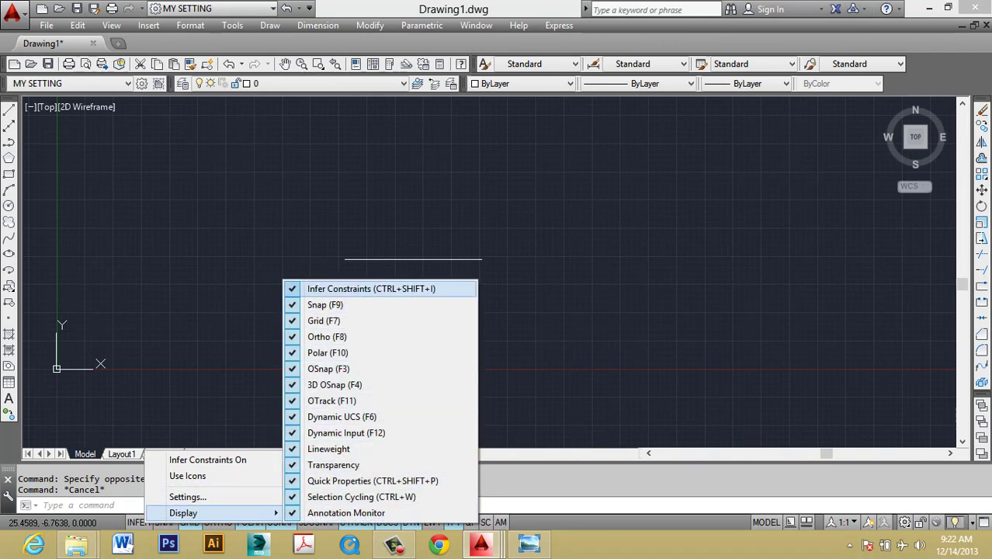
click(291, 288)
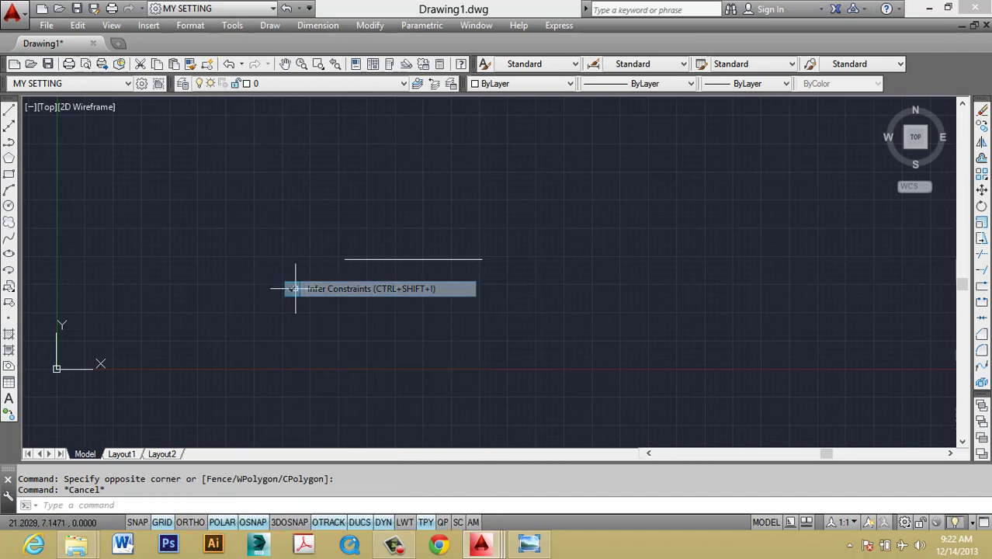
right_click(161, 522)
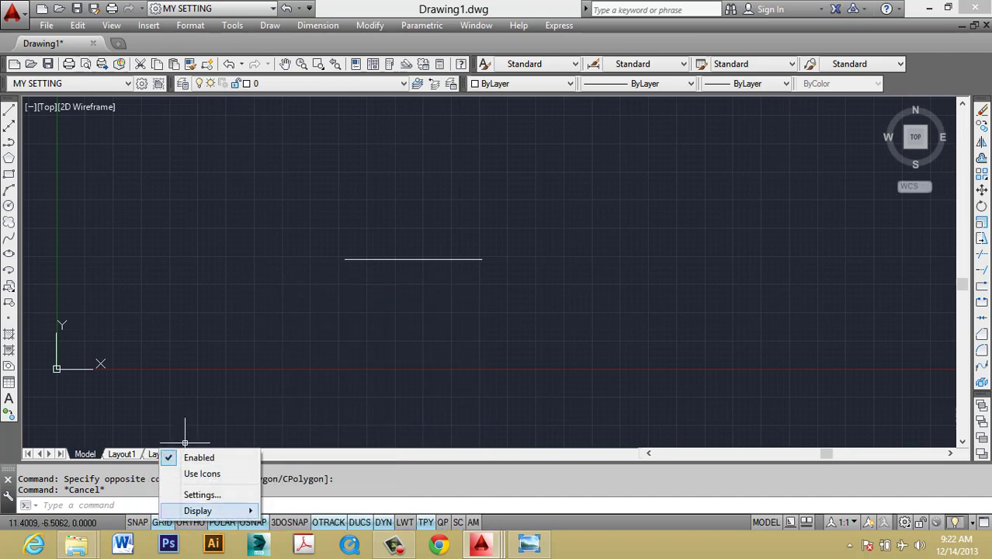
mouse_move(198, 510)
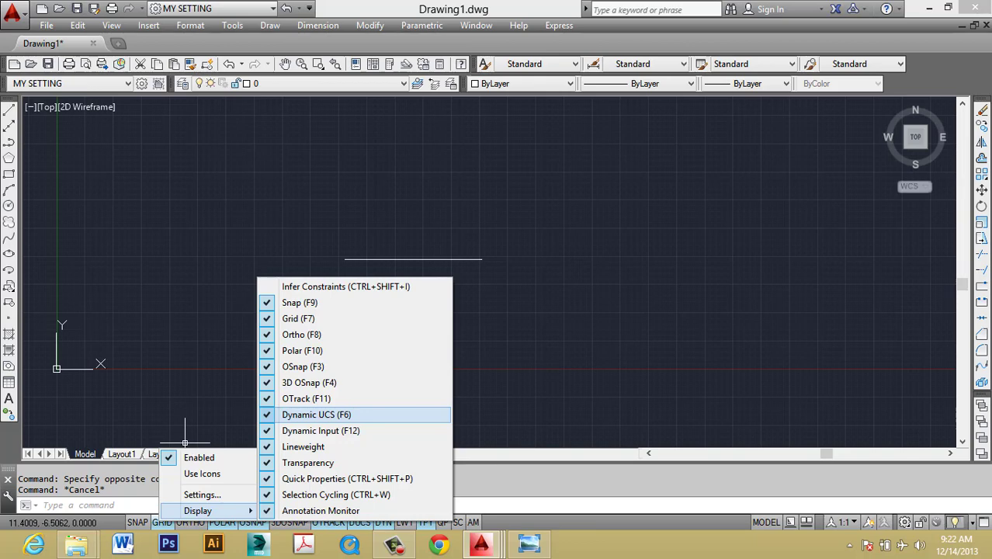
click(316, 415)
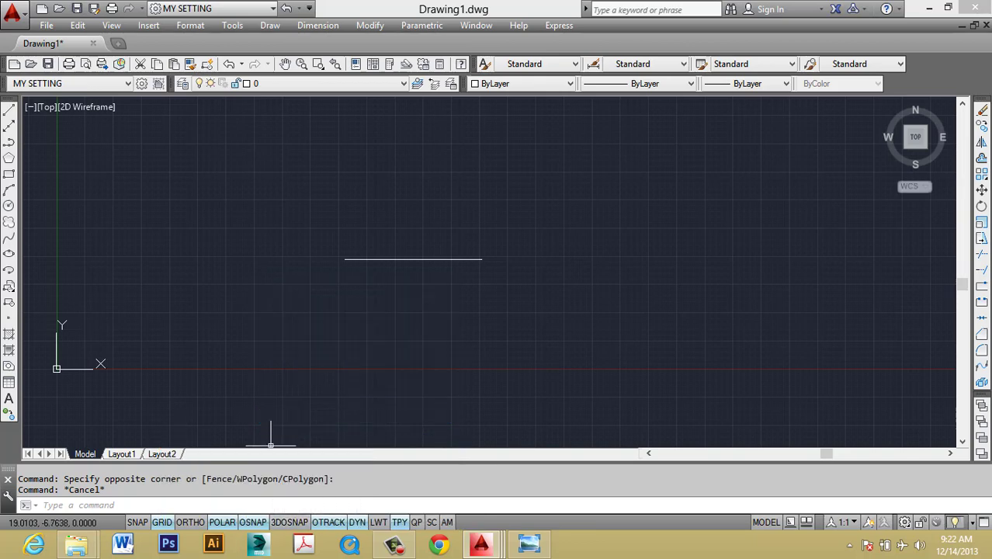
right_click(325, 522)
click(376, 371)
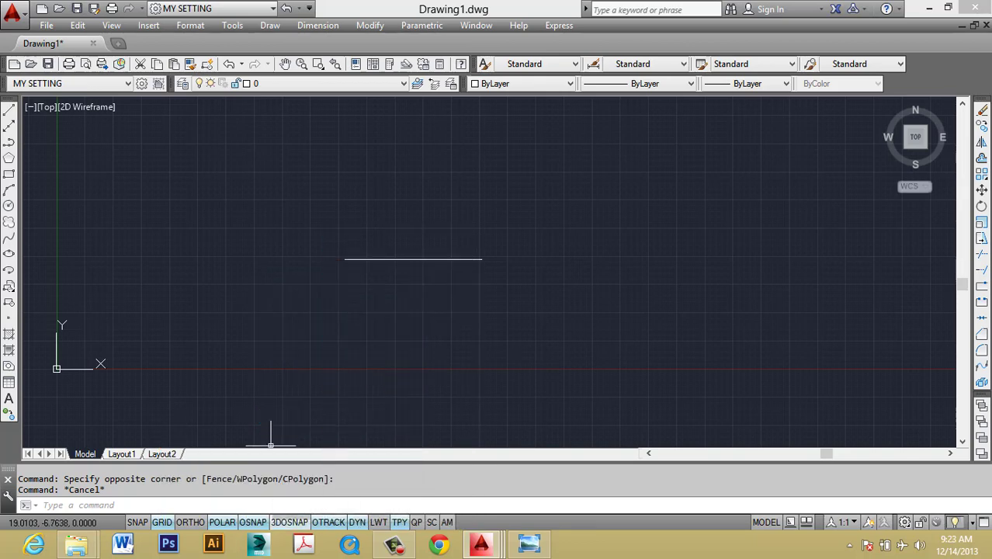
right_click(256, 521)
click(289, 438)
right_click(247, 522)
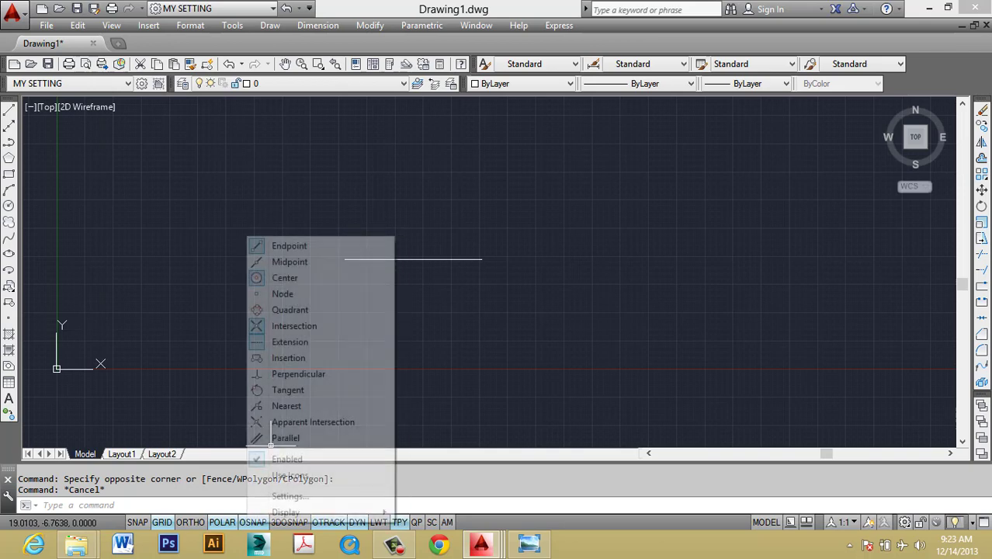
right_click(236, 522)
click(278, 492)
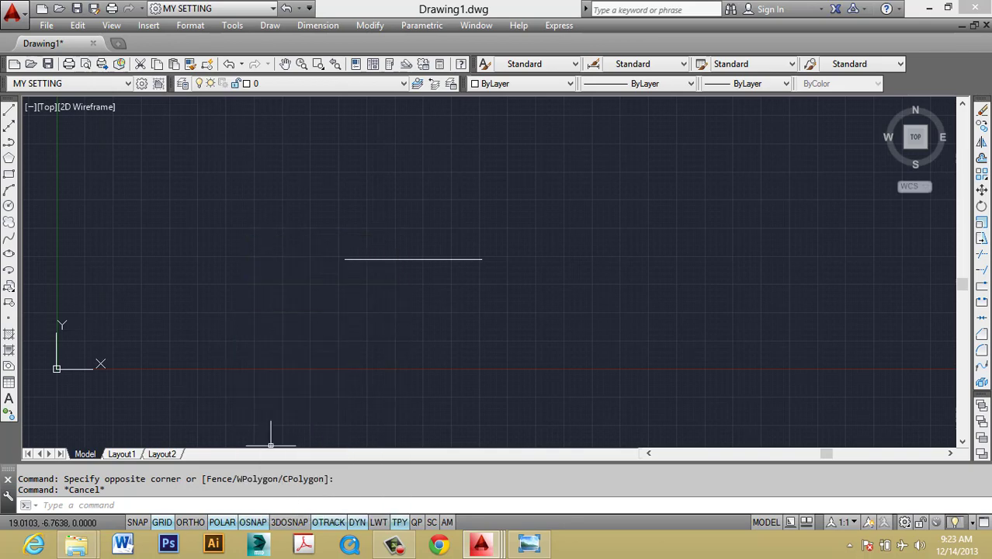
- Remove the Transparency and Quick Properties toggles from the status bar display
right_click(218, 522)
mouse_move(257, 509)
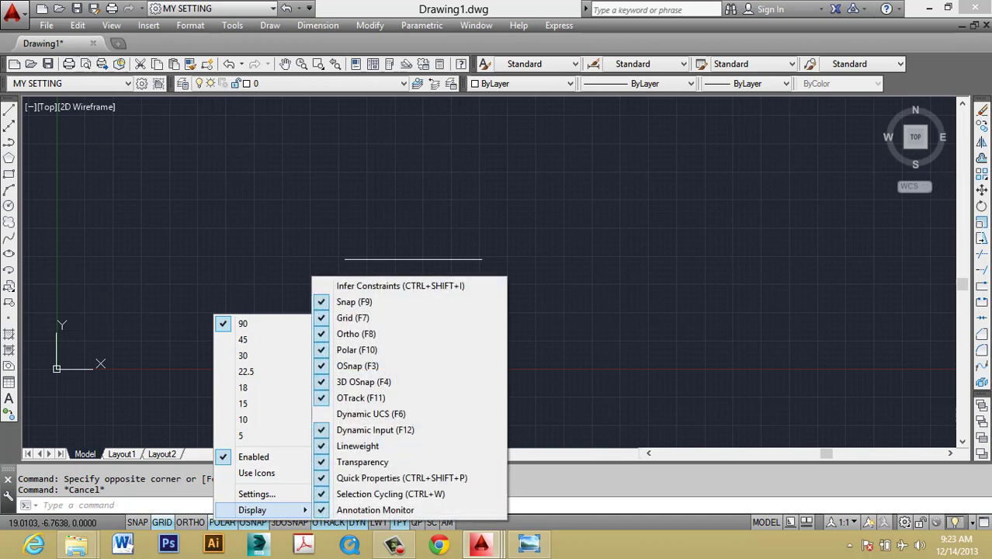
click(363, 462)
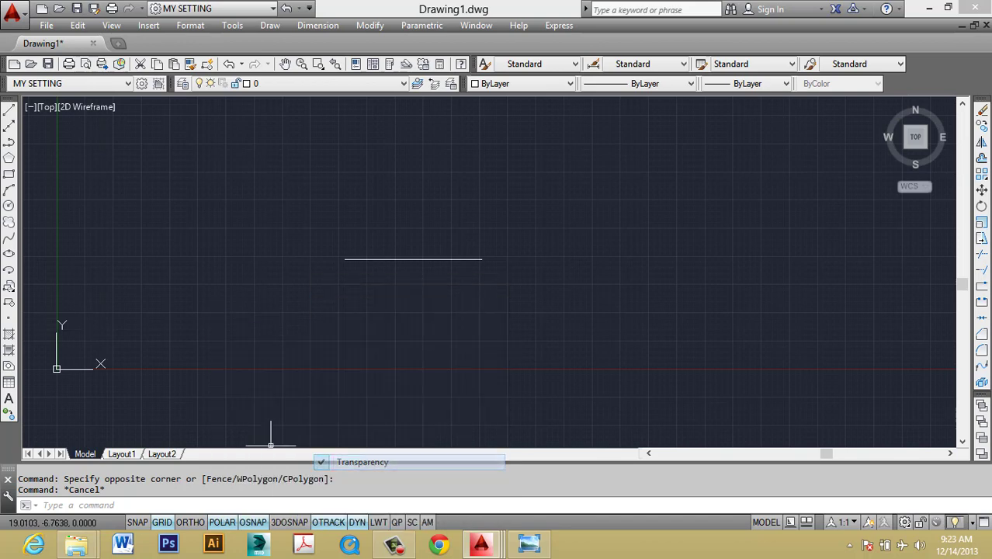
right_click(357, 522)
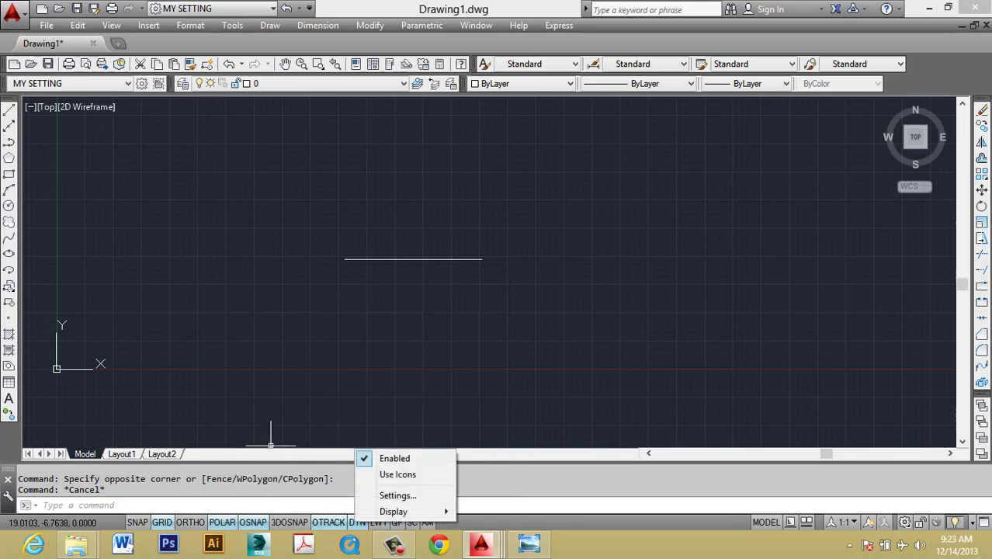
mouse_move(393, 510)
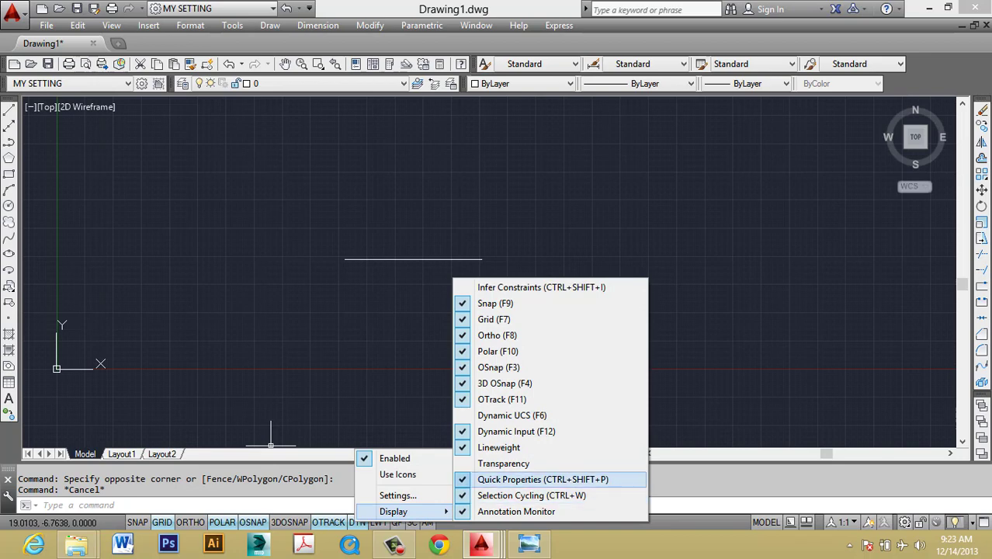
click(536, 480)
- Remove the Selection Cycling and Annotation Monitor toggles from the status bar display
right_click(380, 522)
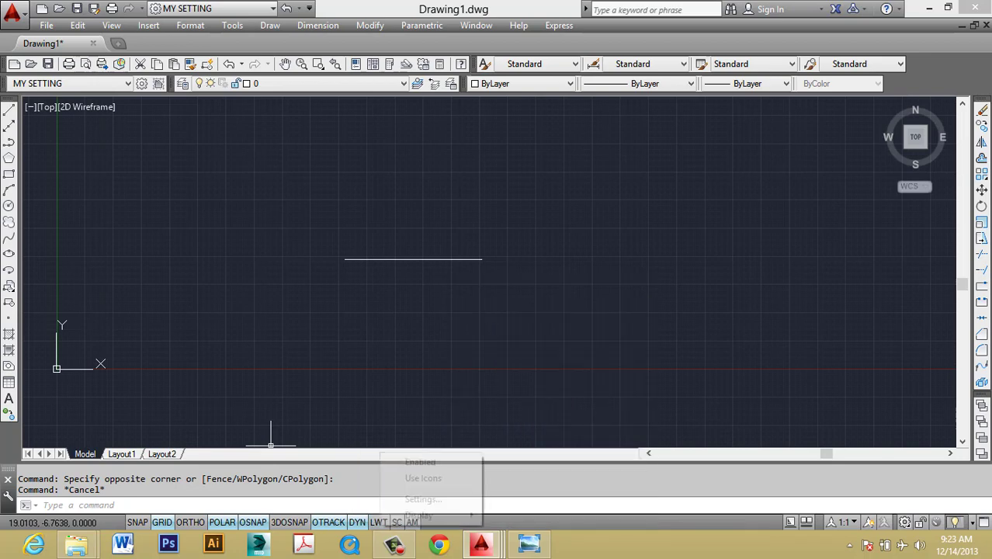
mouse_move(423, 515)
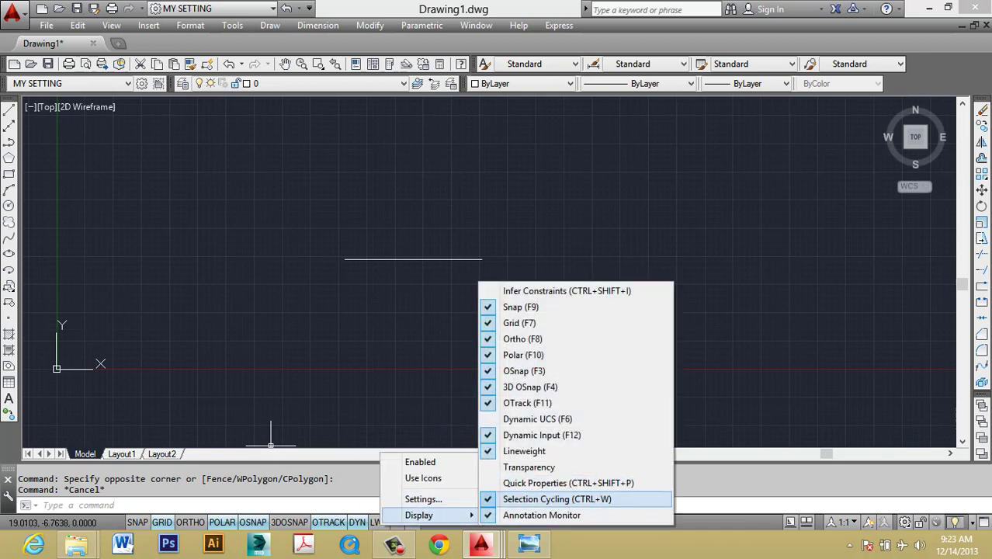
click(558, 499)
right_click(393, 521)
mouse_move(432, 514)
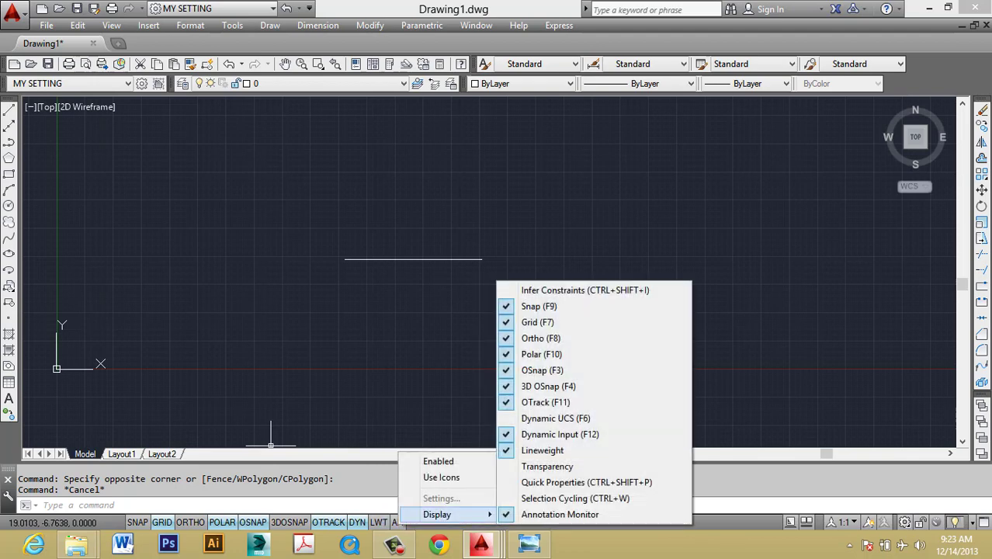
click(536, 518)
- Remove the Lineweight toggle from the status bar display and review which toggles are still displayed
right_click(378, 522)
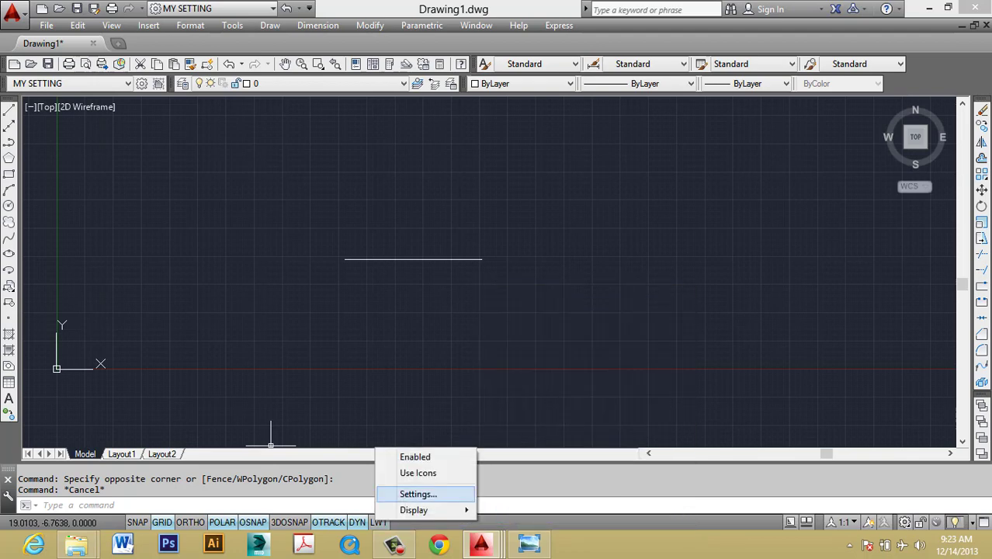
click(536, 446)
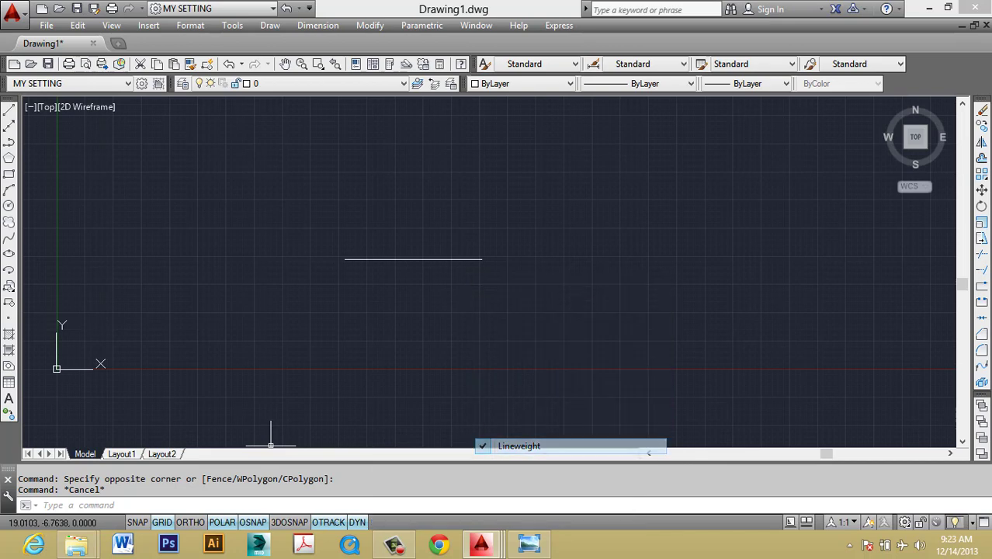
right_click(359, 522)
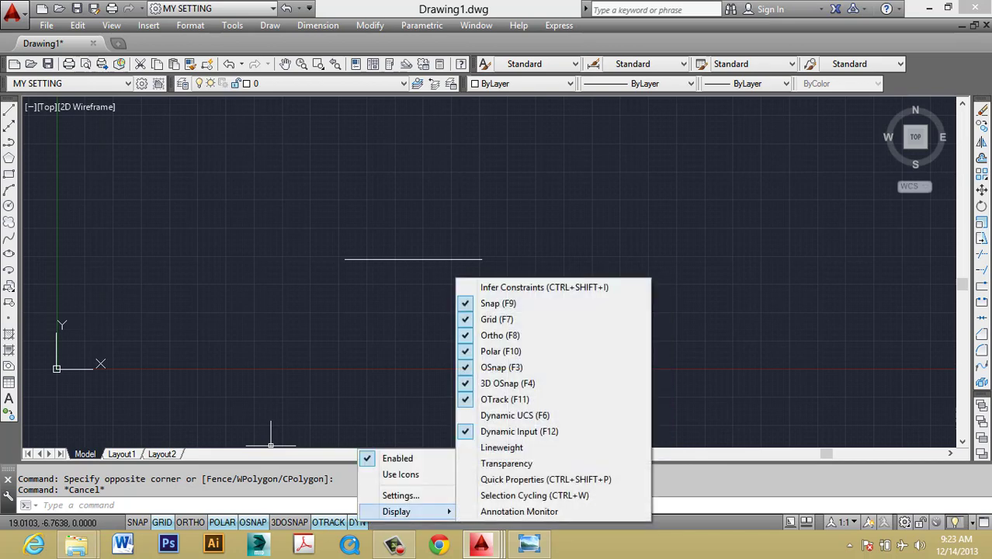
key(Escape)
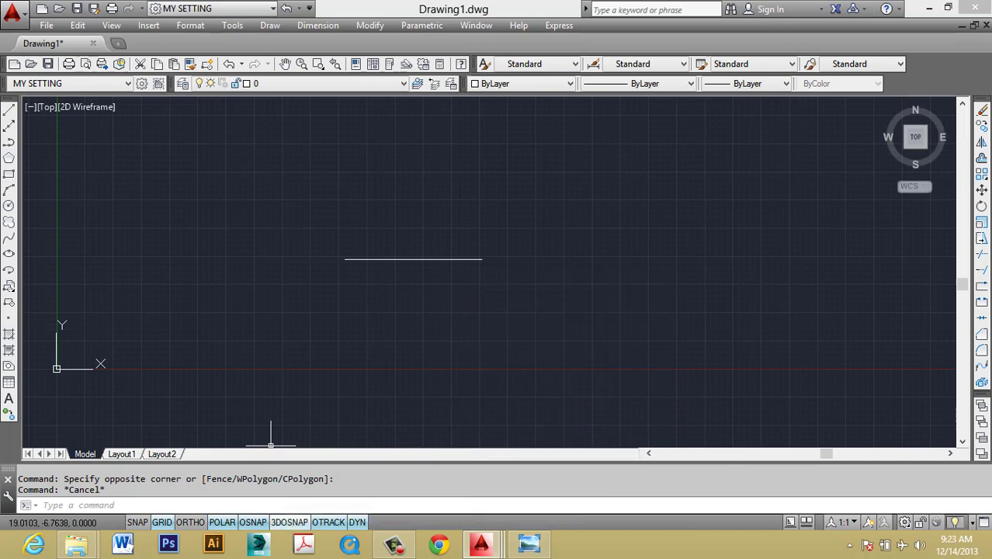
- View the list of workspaces offered on the status bar and close it without changing the workspace
key(Escape)
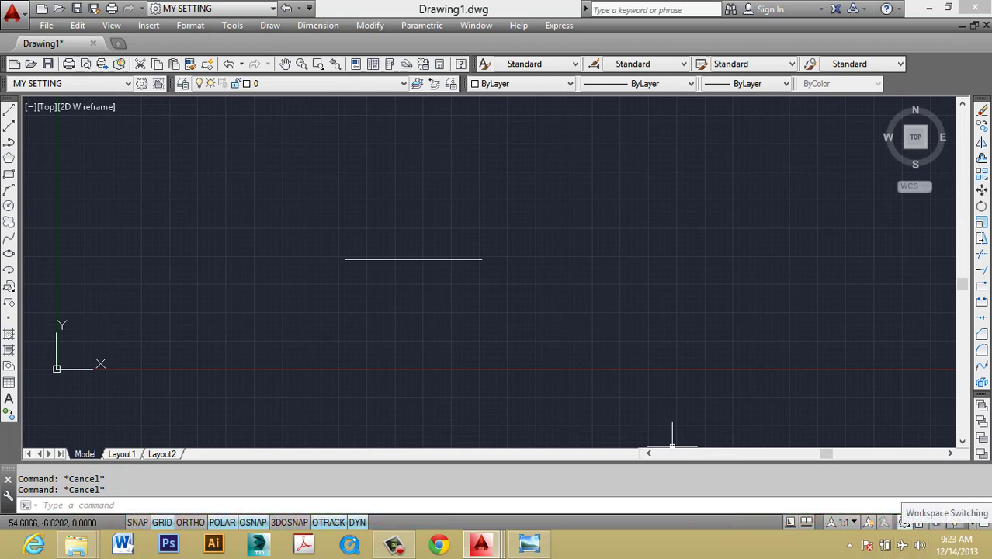
click(904, 521)
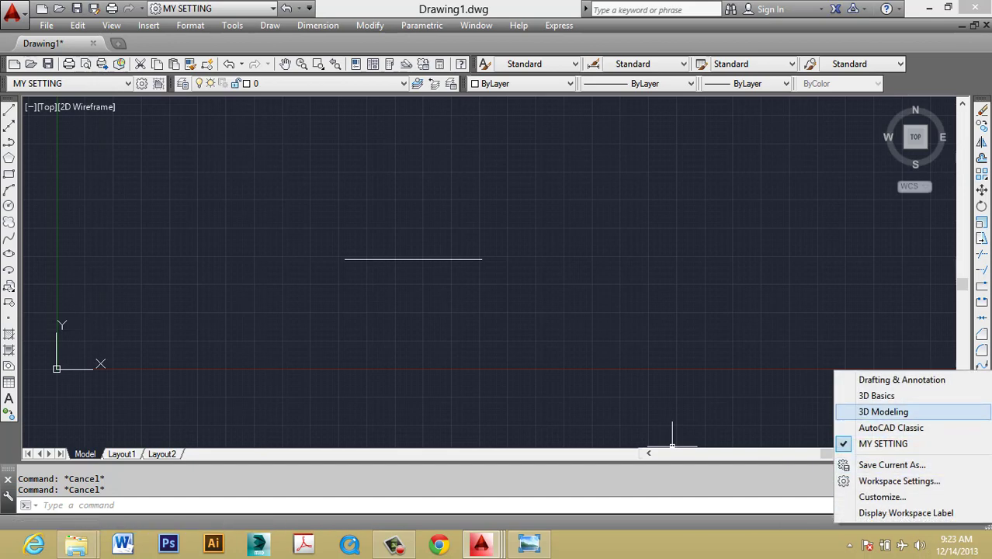
key(Escape)
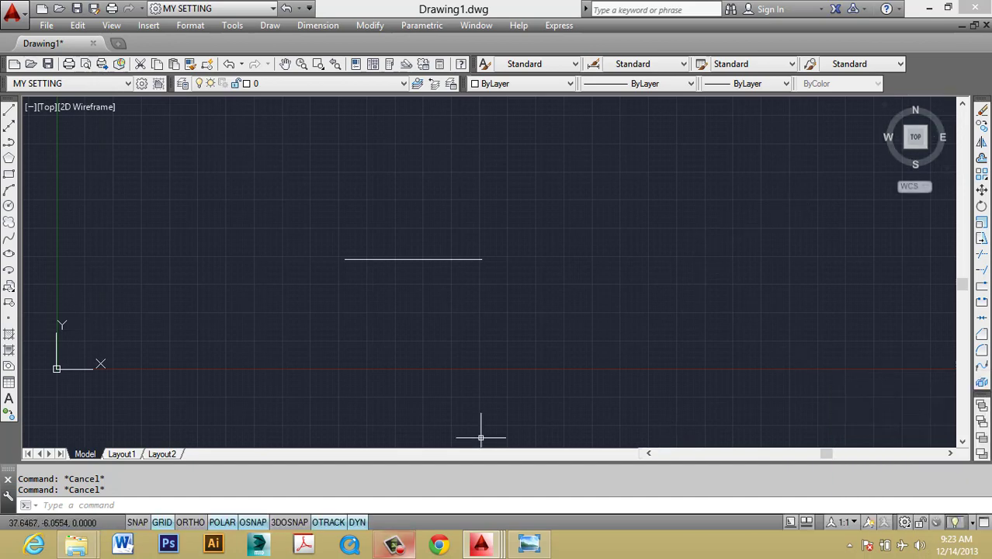
- Check the ViewCube label on the interface picture in Windows Photo Viewer and switch back to Drawing1
click(529, 543)
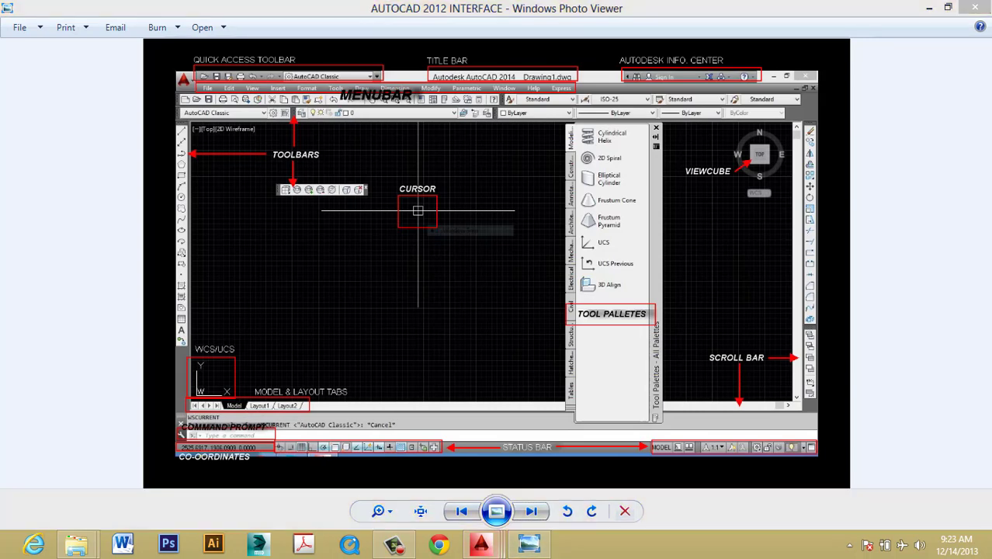
mouse_move(480, 543)
click(709, 466)
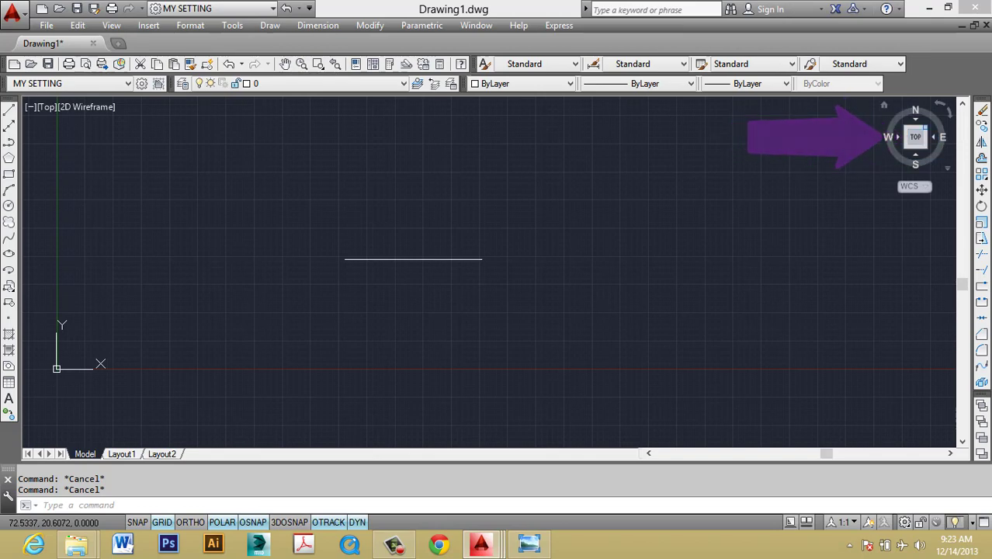
- Try turning the view to another side with the ViewCube, and undo the view changes back to the top view
click(925, 137)
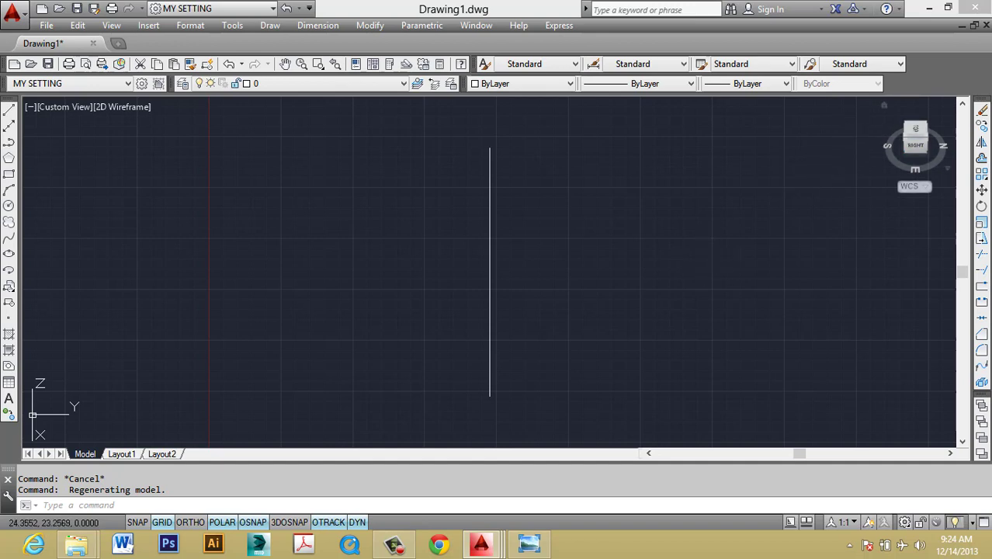
click(915, 129)
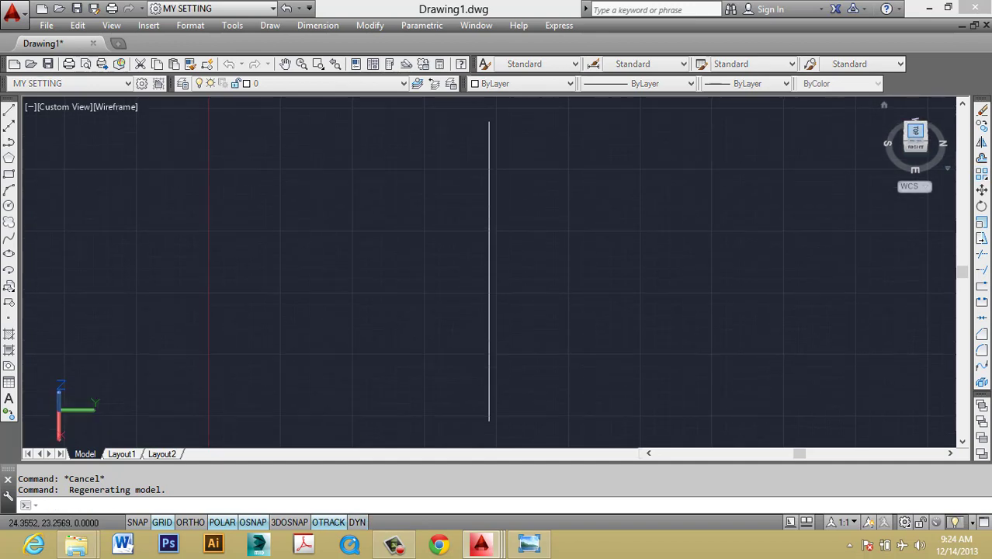
key(ctrl+z)
key(ctrl+z)
key(ctrl+z)
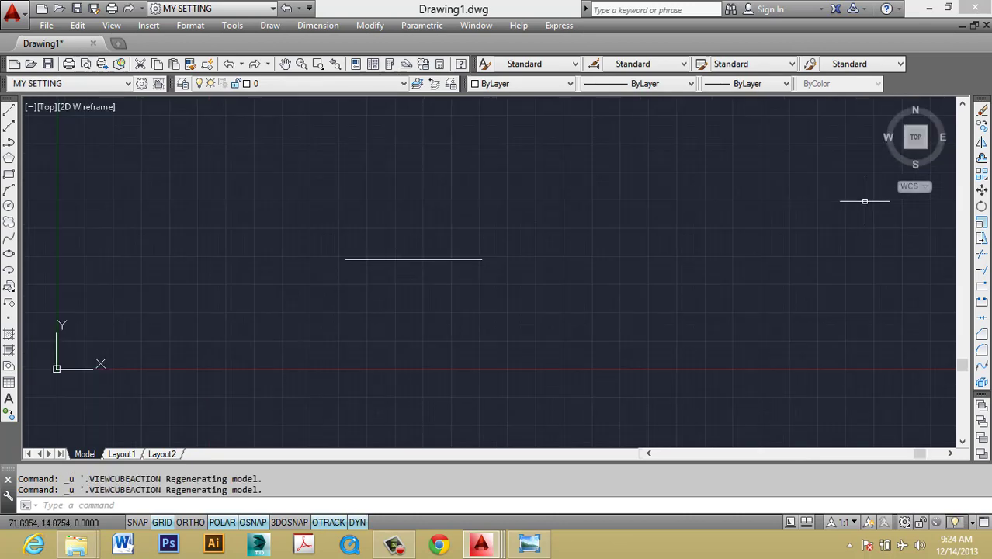
key(Escape)
key(Escape)
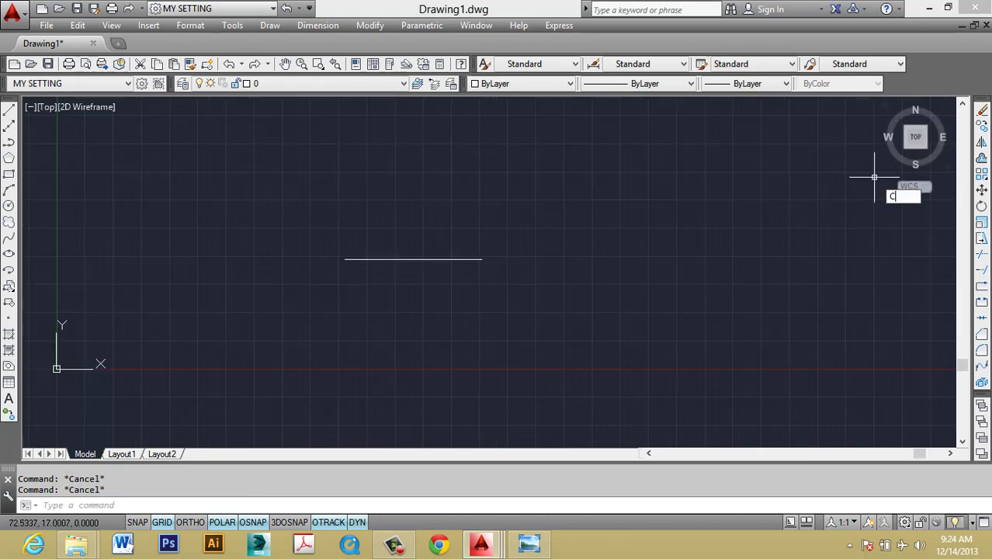
- Turn off the ViewCube display with the CUBE (NAVVCUBE) command and its OFF option
text(c)
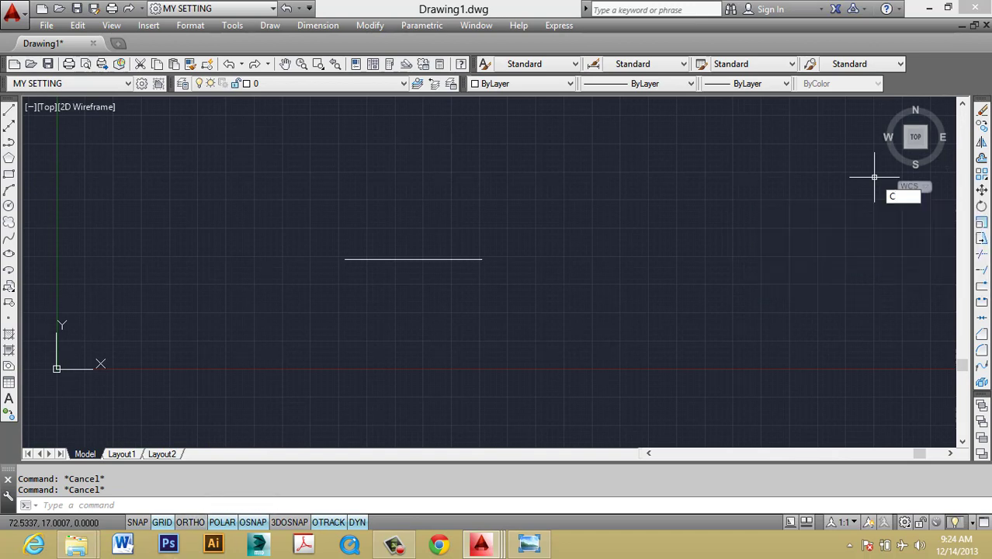
text(UBE)
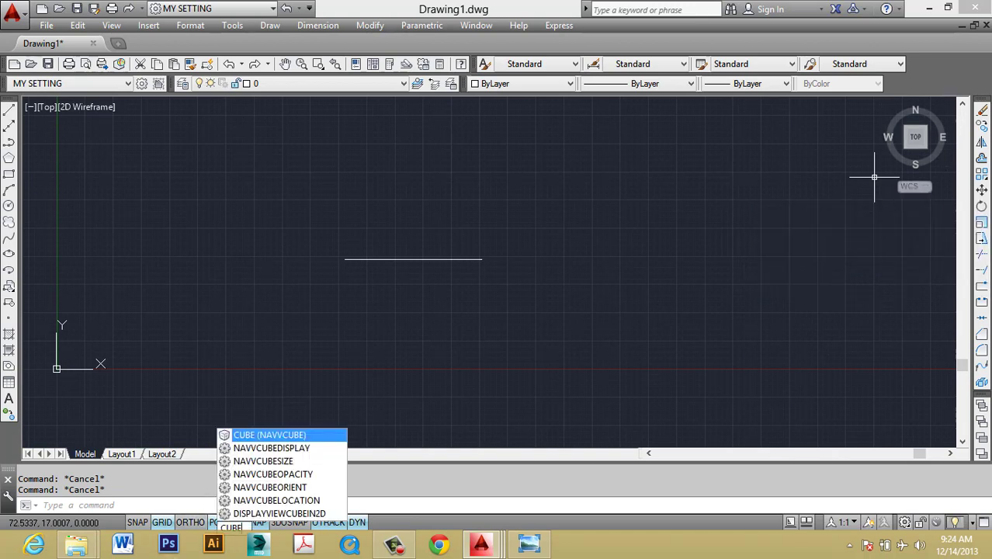
key(Escape)
text(cube)
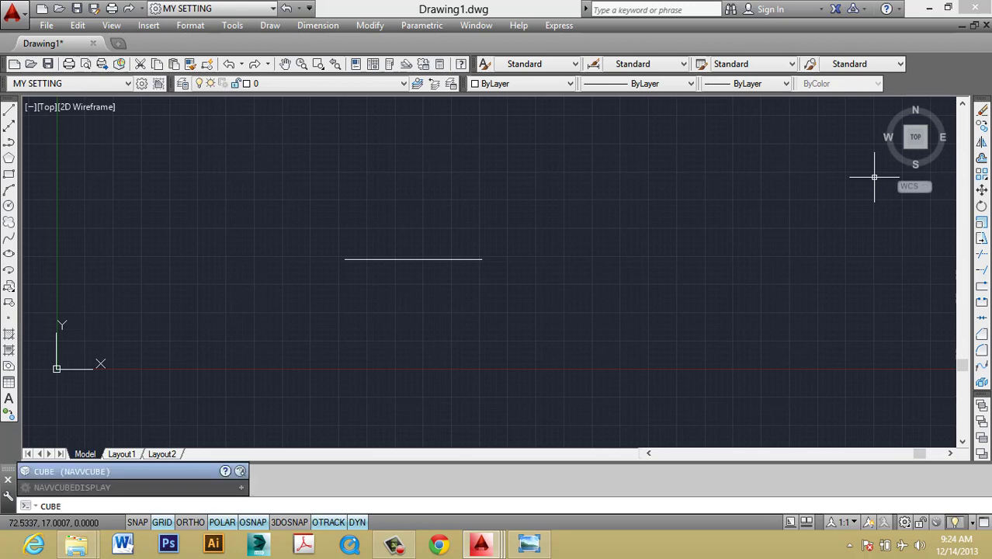
key(Return)
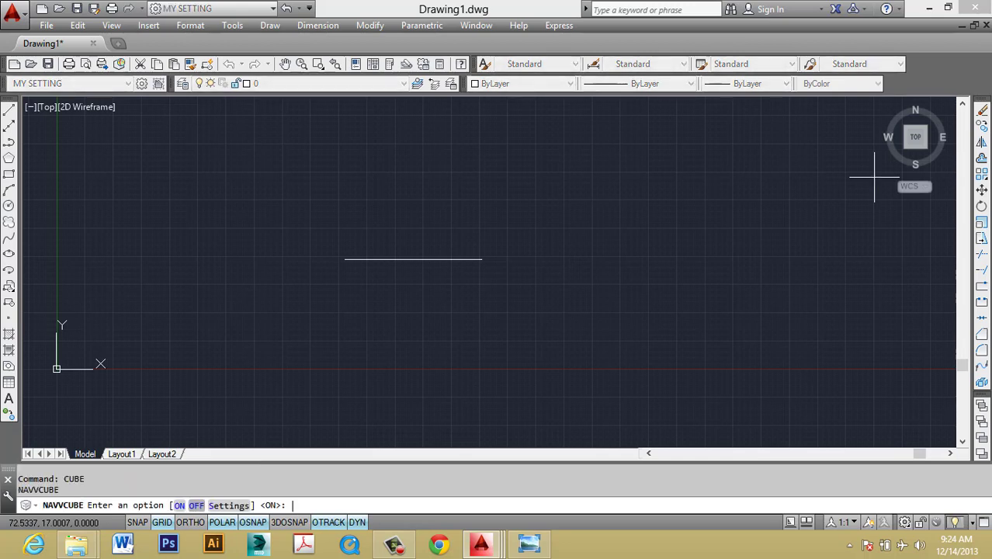
text(OFF)
key(Return)
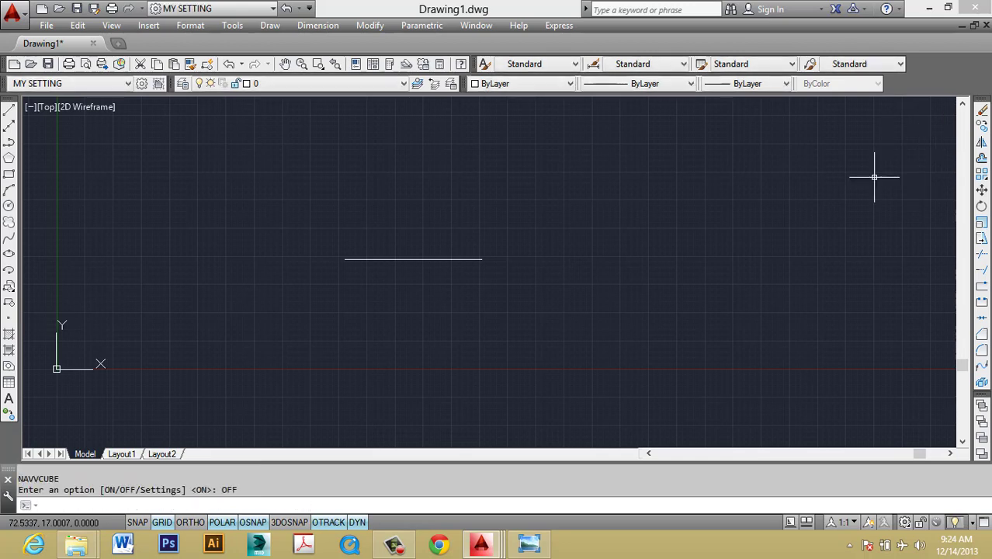
- Look at the Drawing Window Colors settings in the display options and close them without making changes
text(oops)
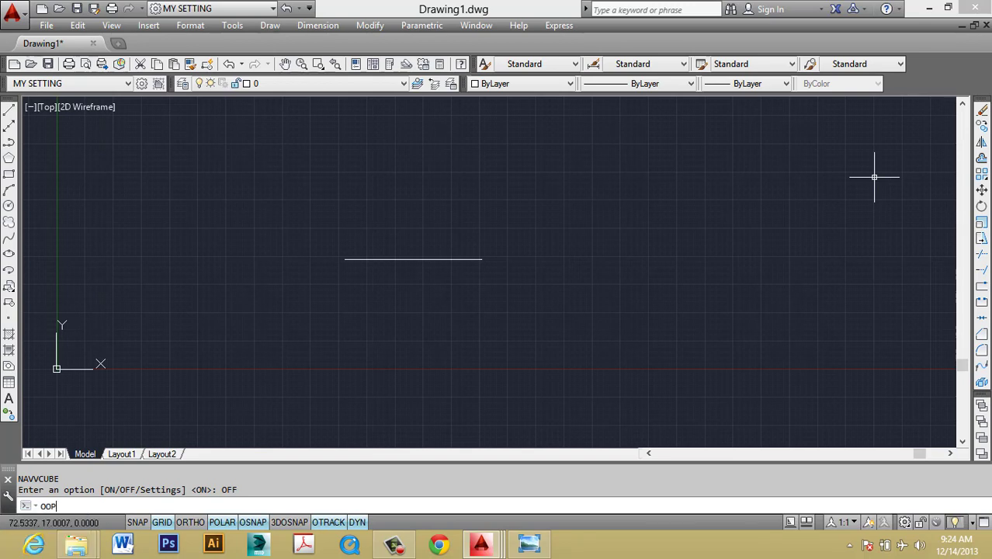
key(Return)
key(Escape)
key(Escape)
text(OP)
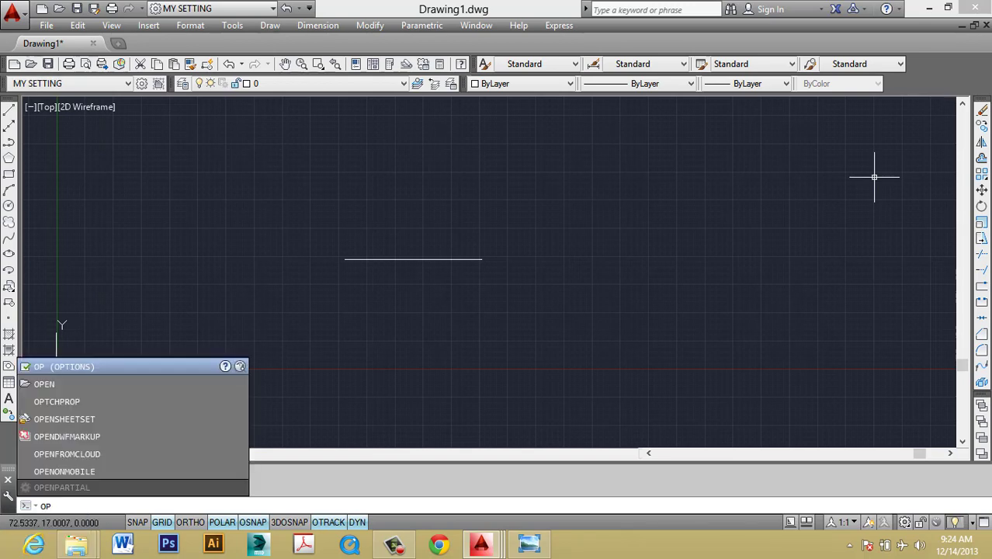
key(Escape)
text(OP)
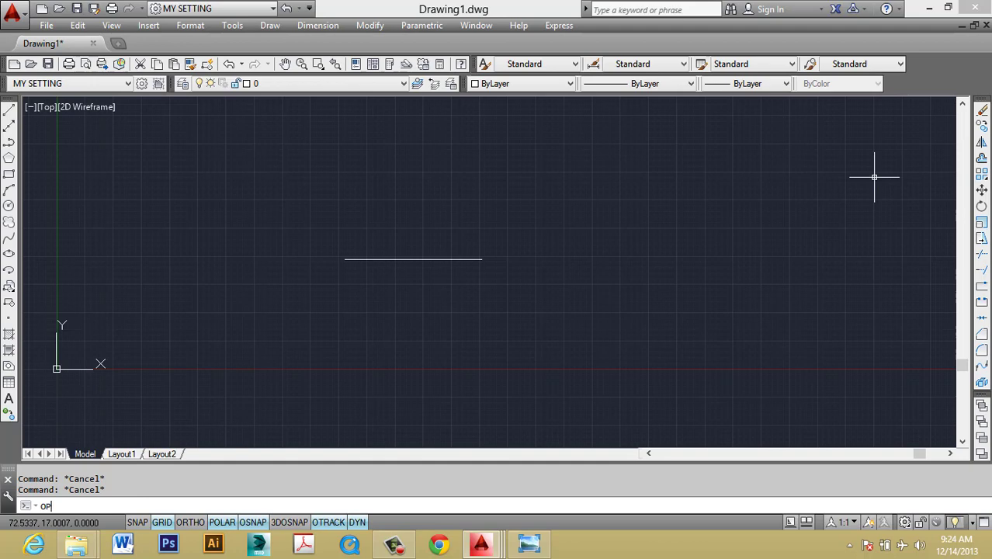
key(Return)
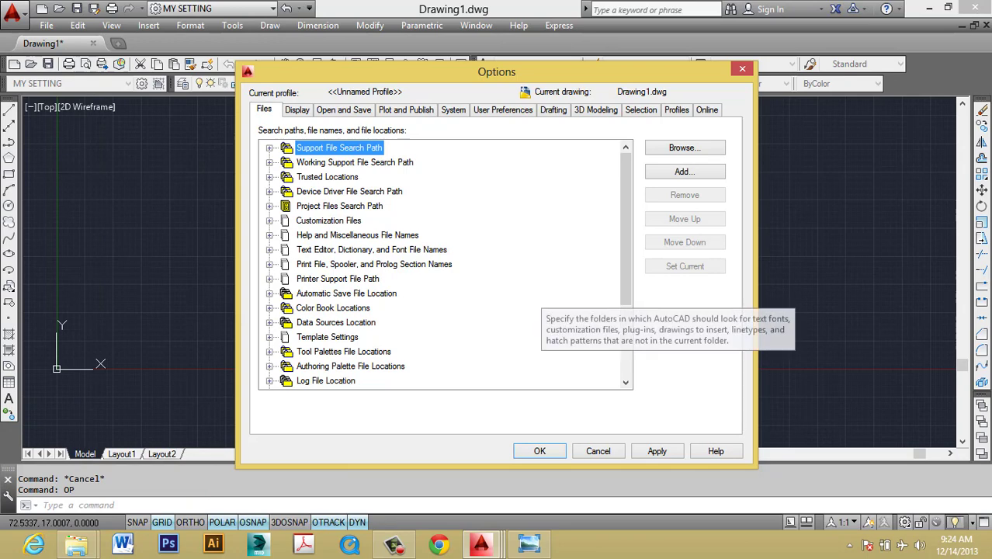
click(297, 110)
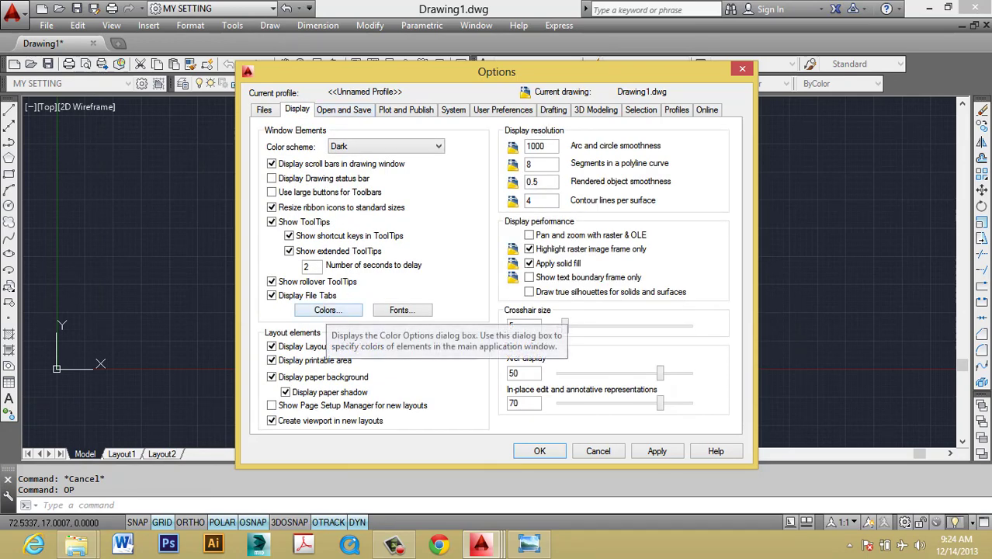
click(328, 310)
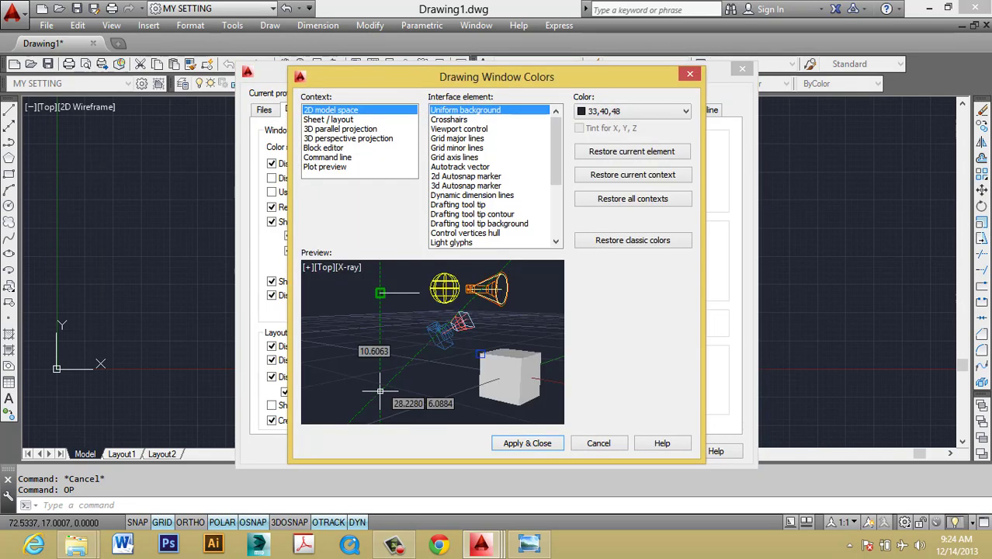
click(690, 74)
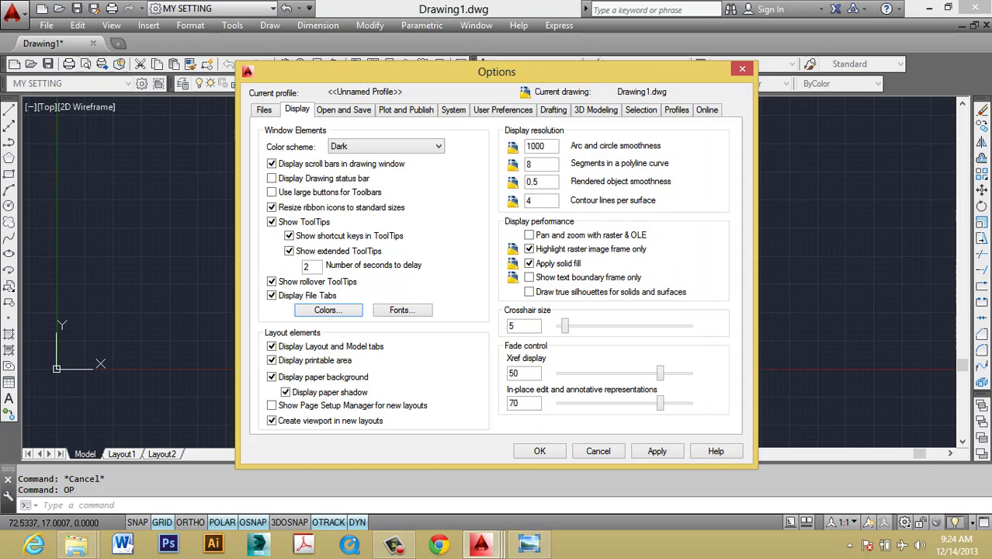
click(742, 70)
click(394, 545)
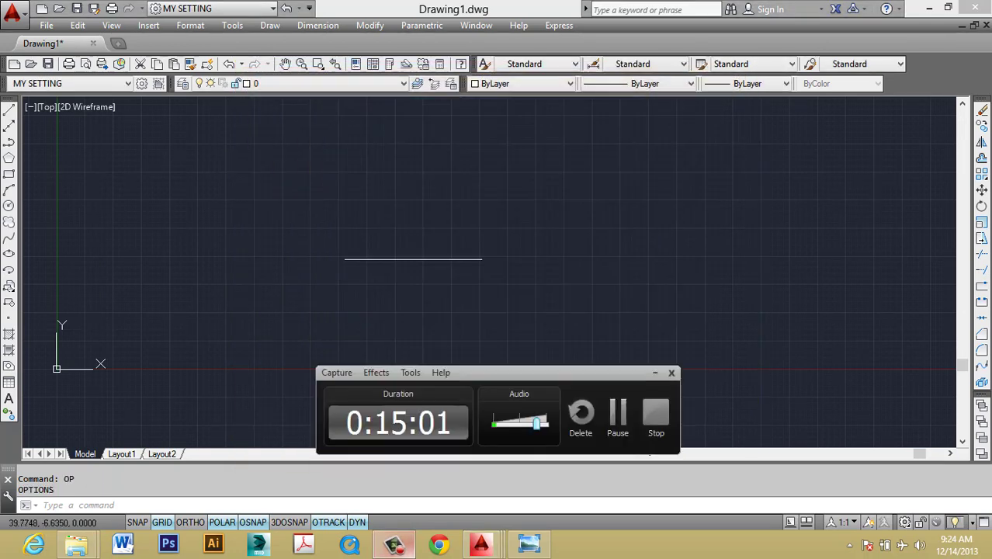
click(655, 373)
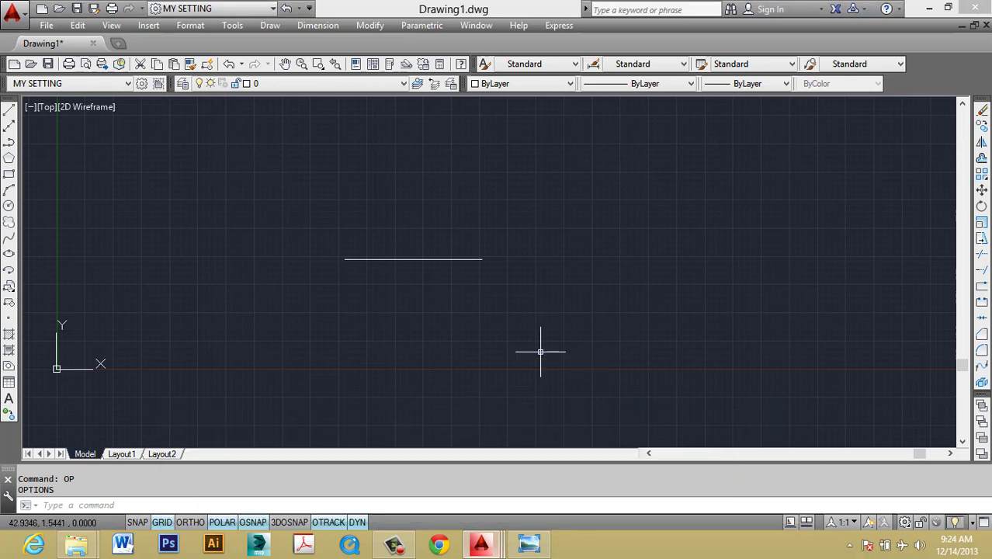
- Set the uniform background of 2D model space to Black in the drawing window colors and apply the options
text(op)
key(Return)
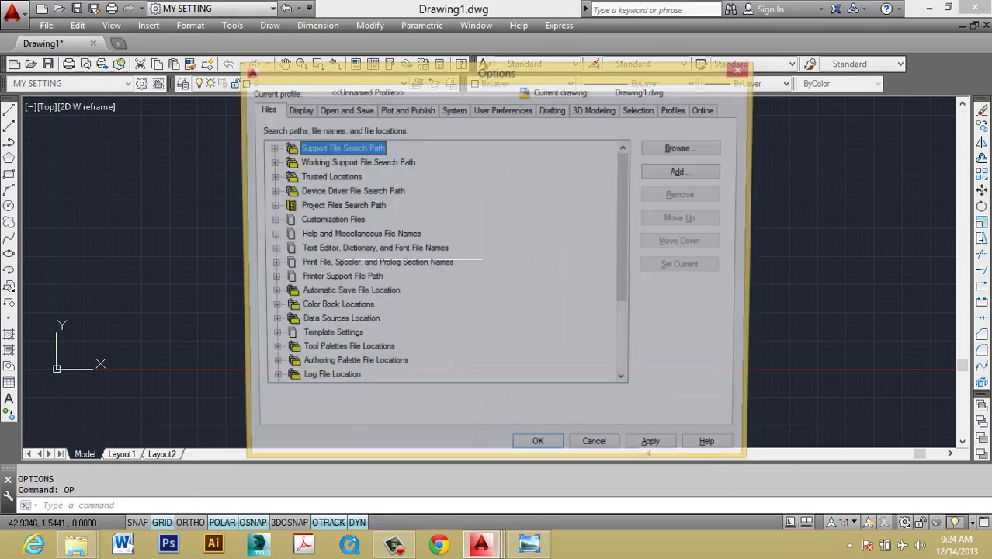
click(297, 110)
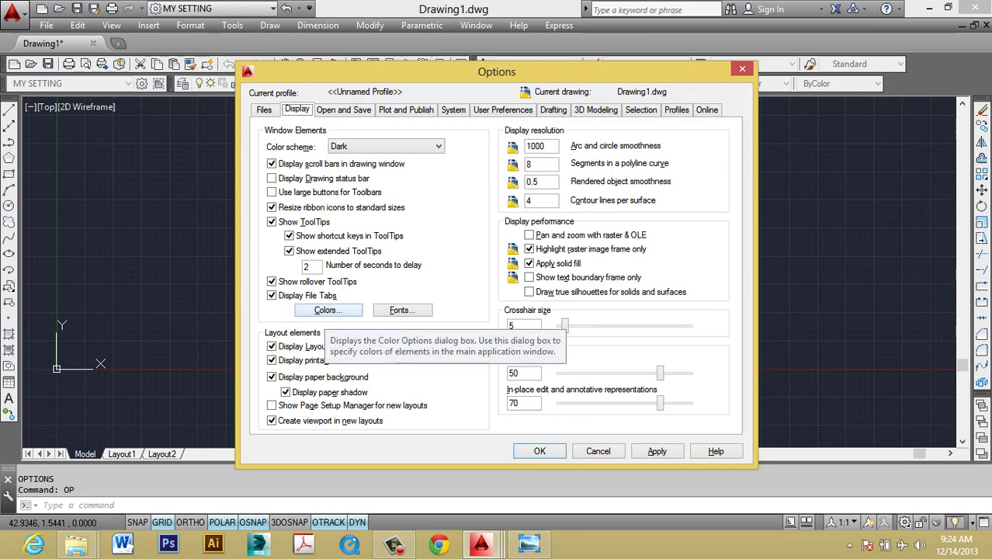
click(326, 310)
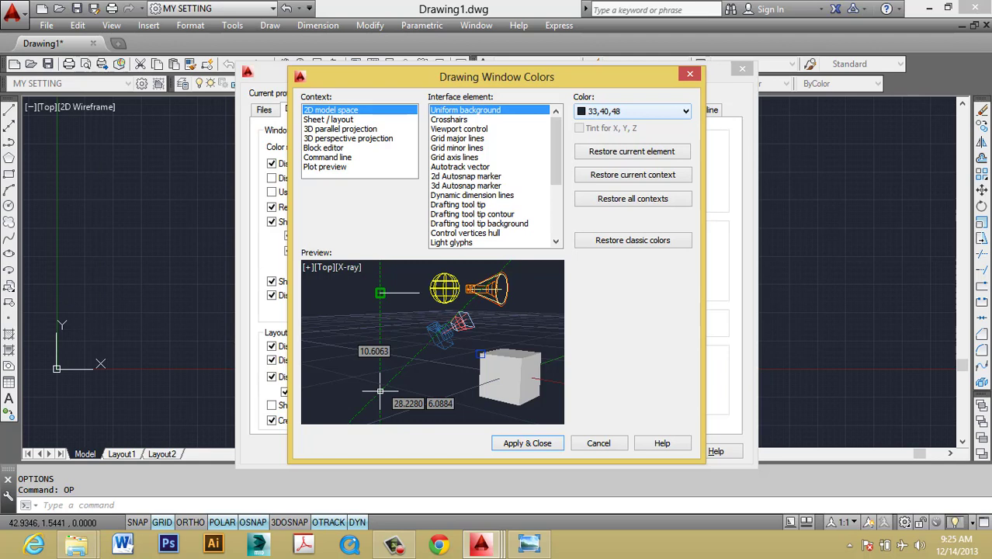
click(633, 111)
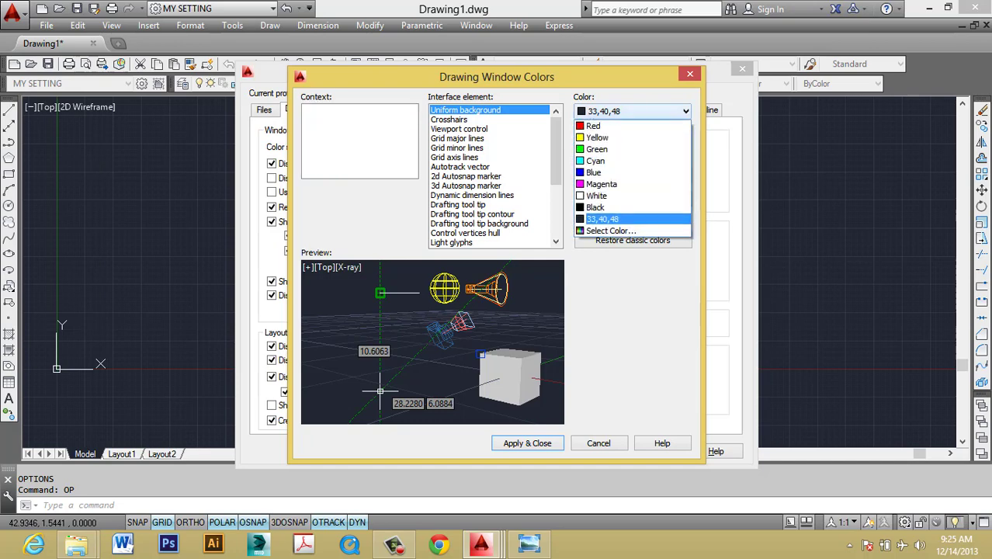
click(613, 207)
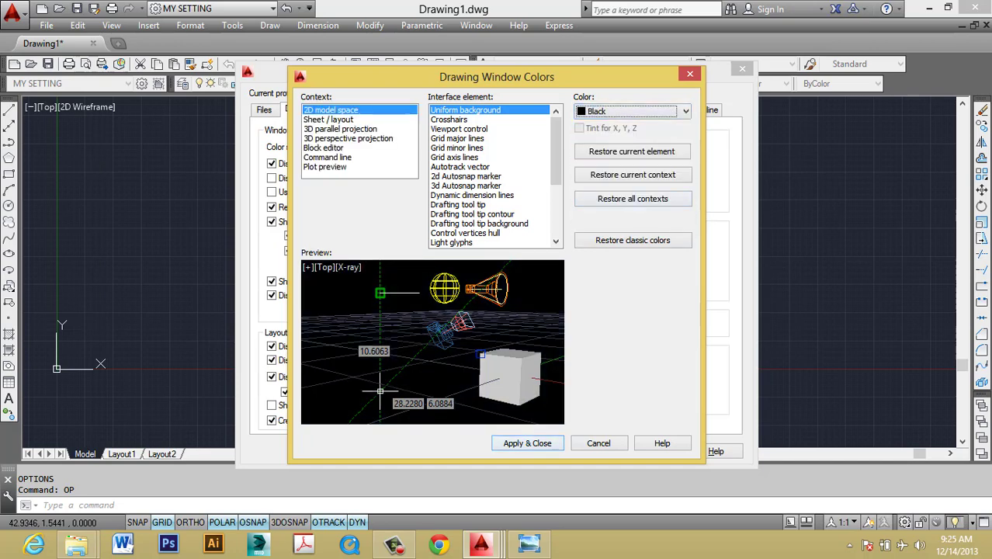
click(528, 444)
click(657, 451)
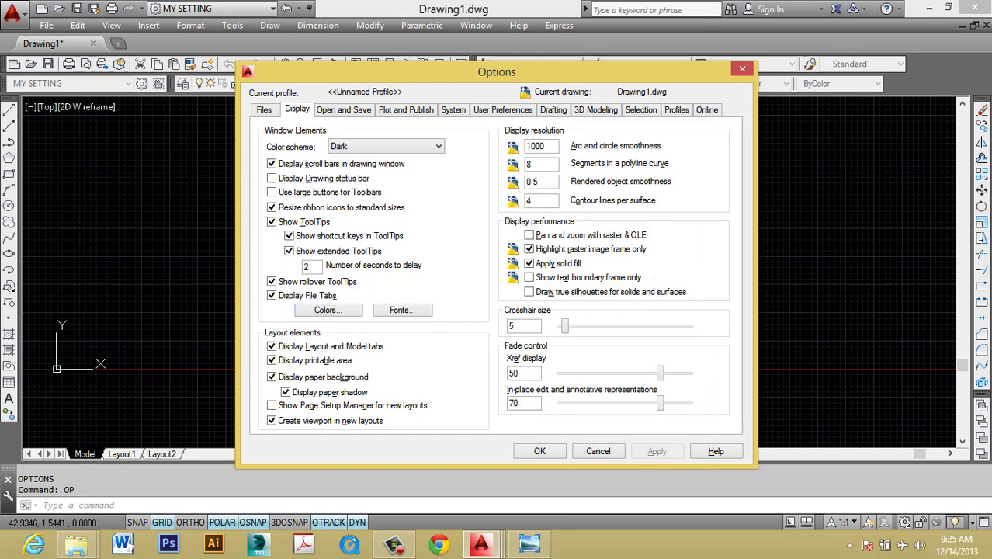
click(540, 451)
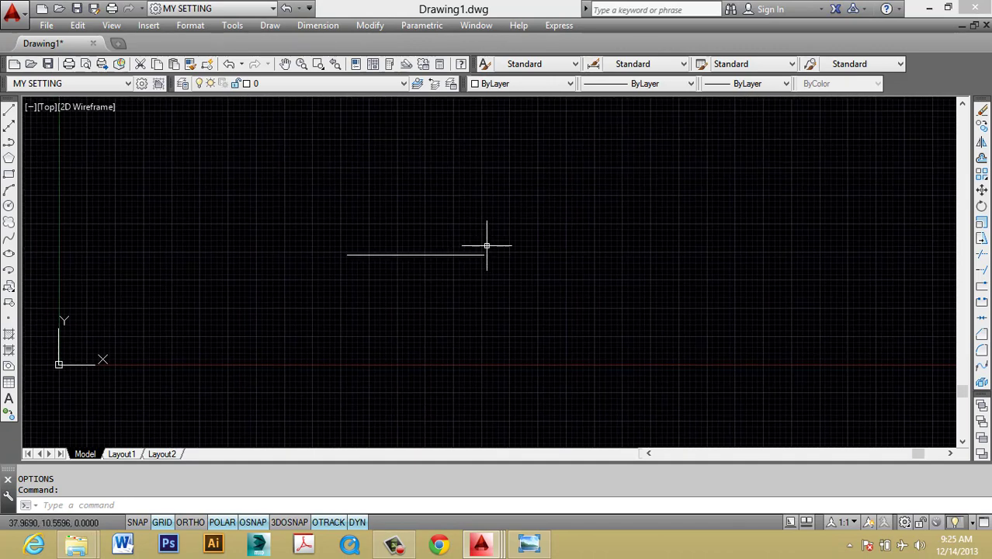
- Review the uniform background color choices for Sheet / layout and 2D model space in Drawing Window Colors, and close it unchanged
text(OP)
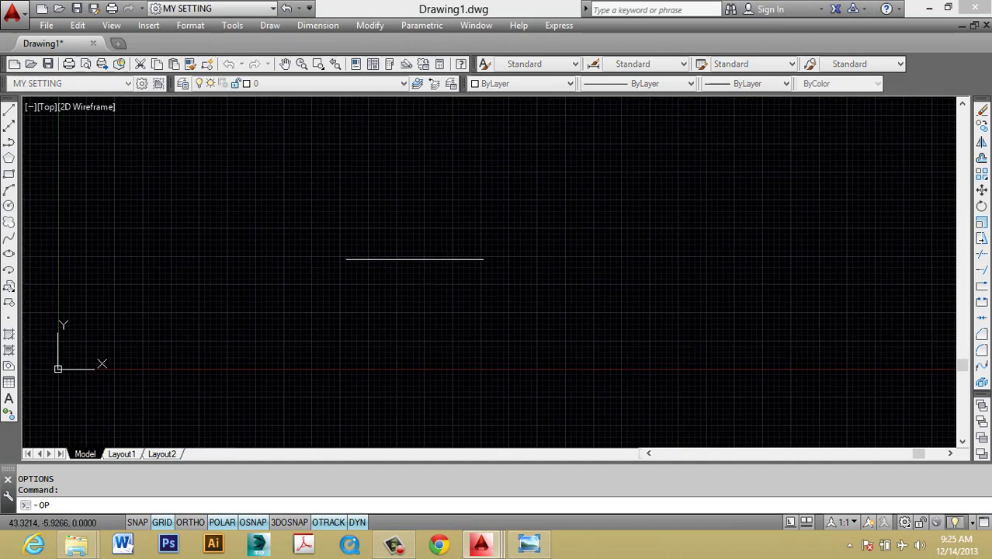
key(Return)
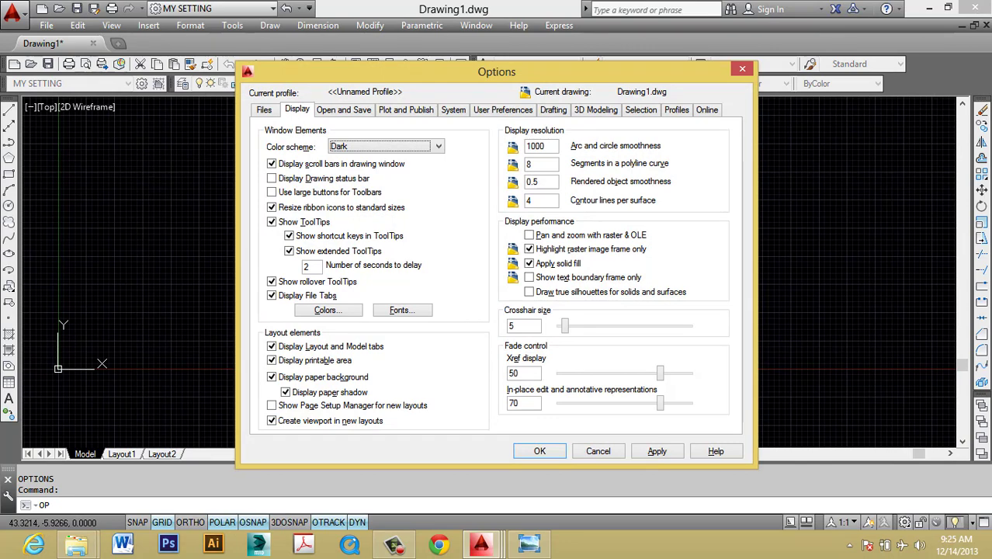
click(328, 311)
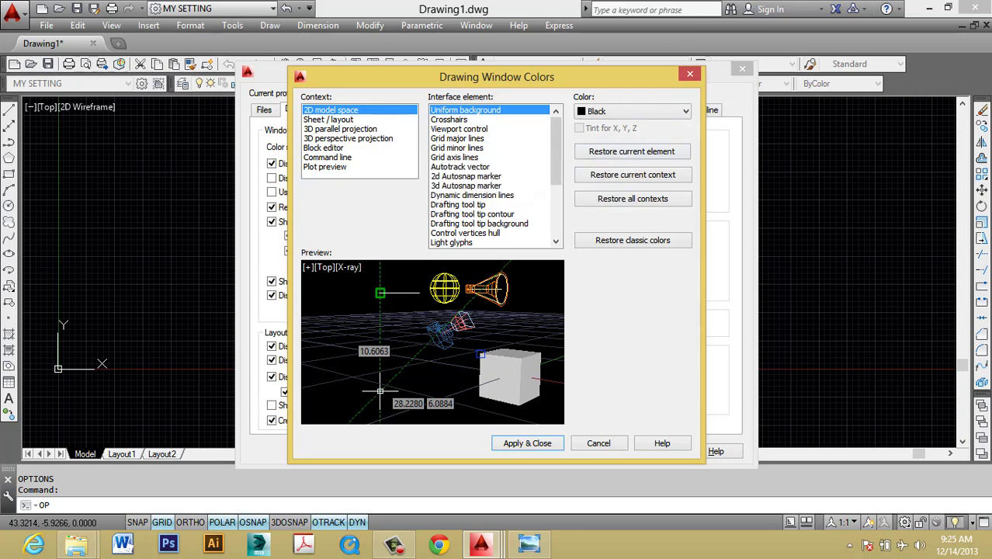
click(342, 119)
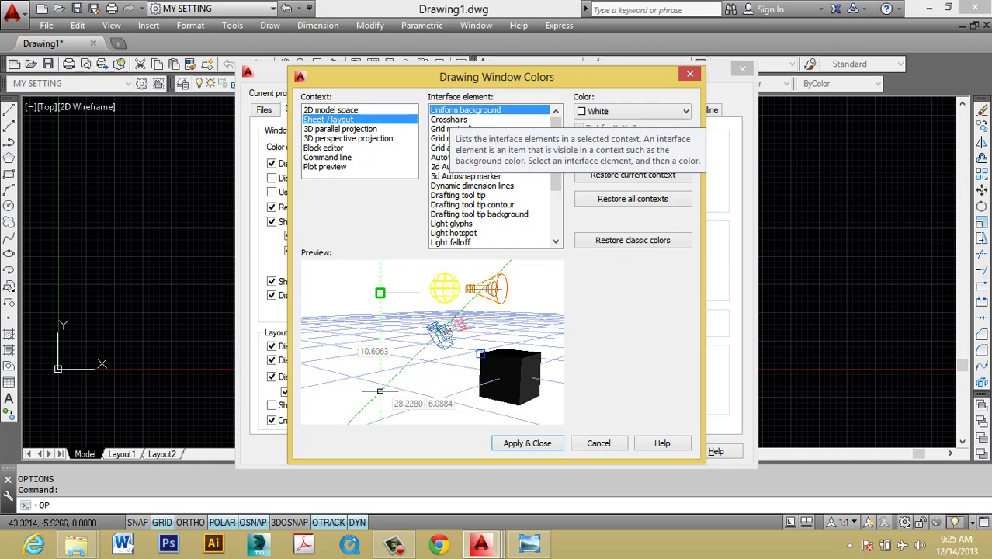
click(632, 111)
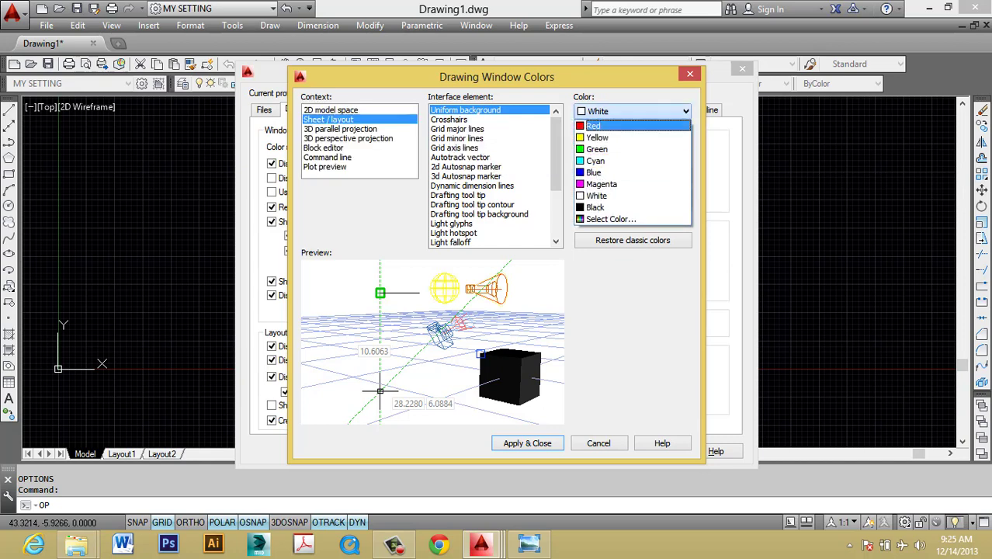
click(633, 111)
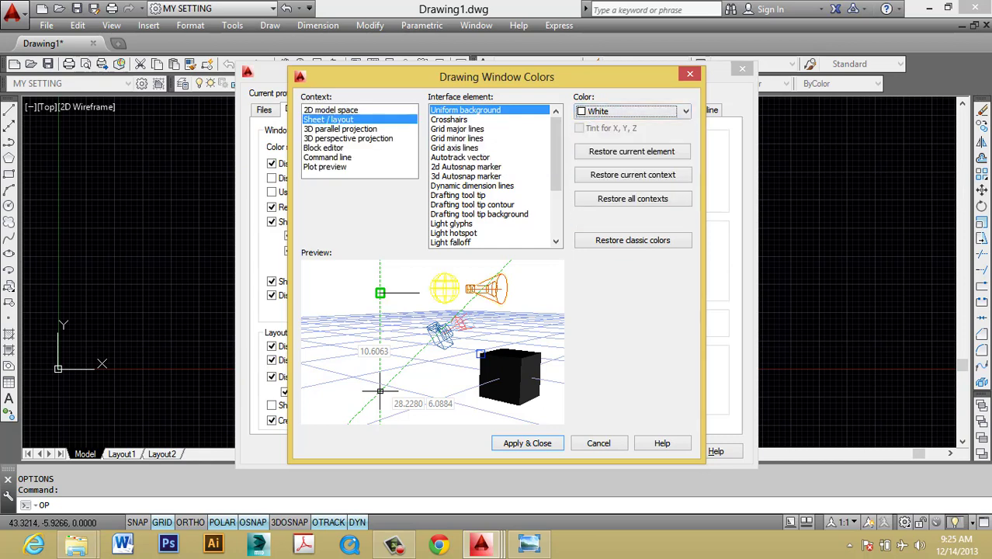
click(331, 109)
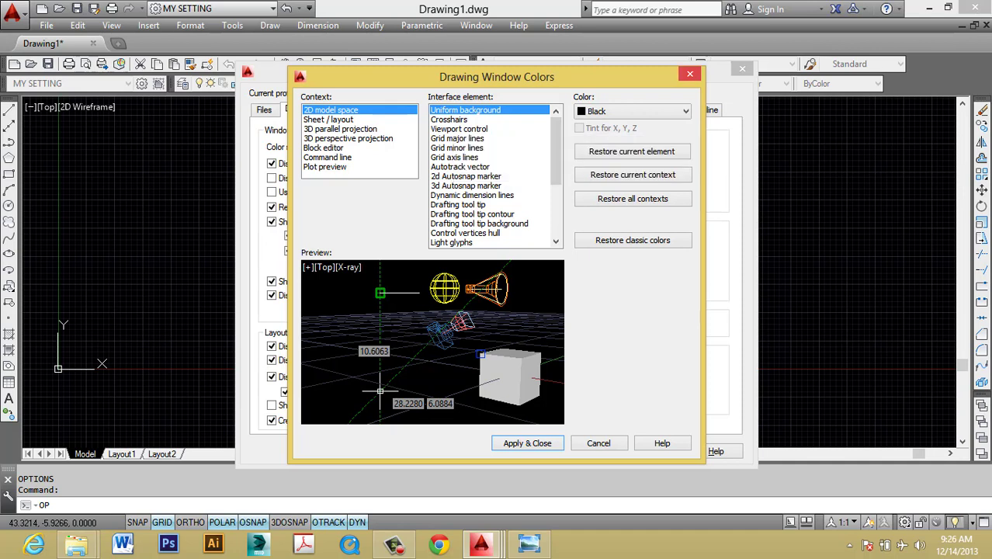
click(690, 74)
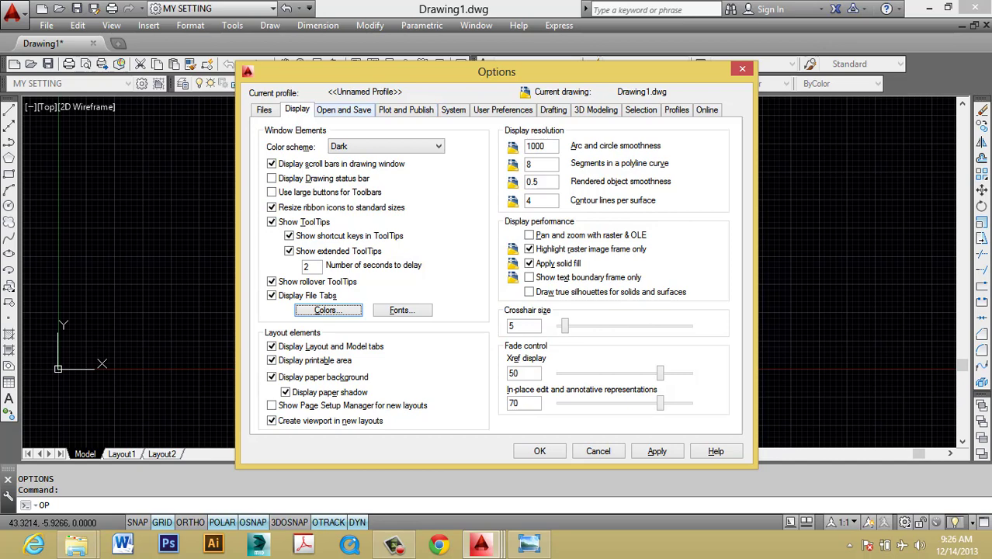
- Set the default save format to AutoCAD 2000/LT2000 DXF (*.dxf) and the automatic save interval to 5 minutes
click(344, 110)
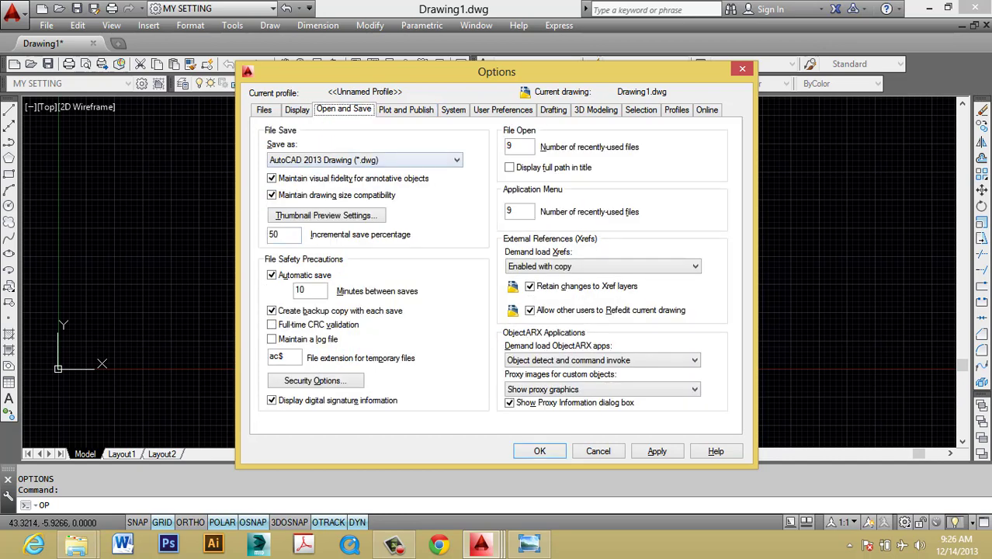
click(457, 160)
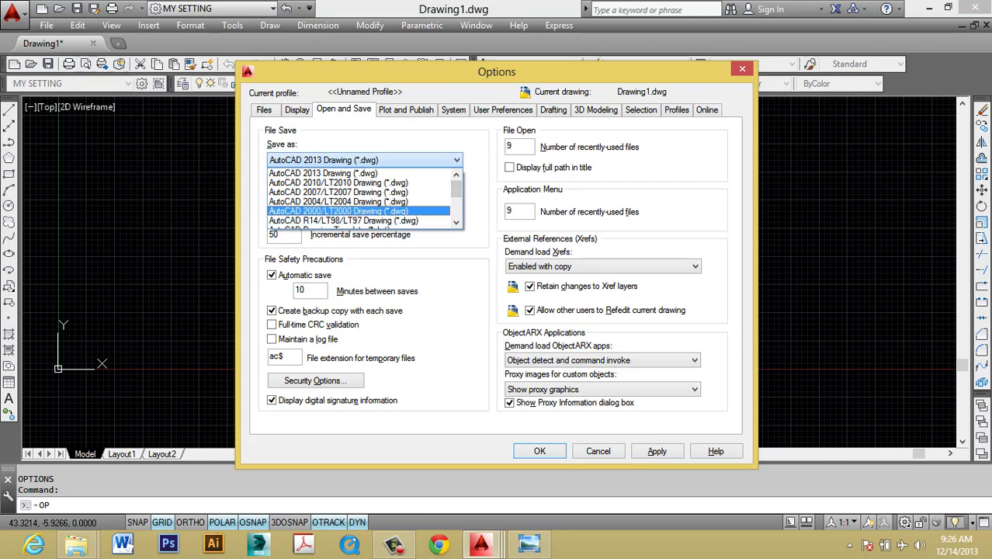
scroll(358, 222, down, 2)
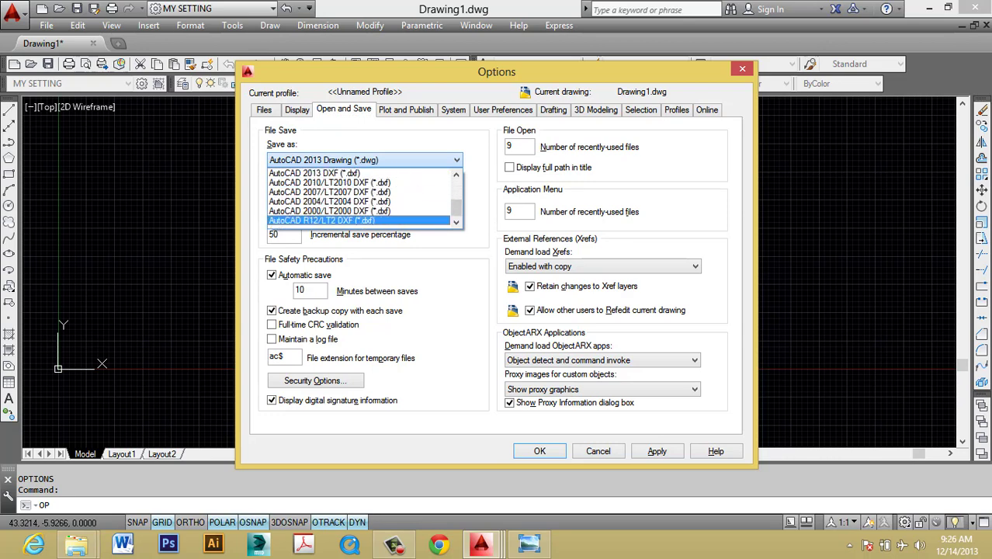
click(359, 211)
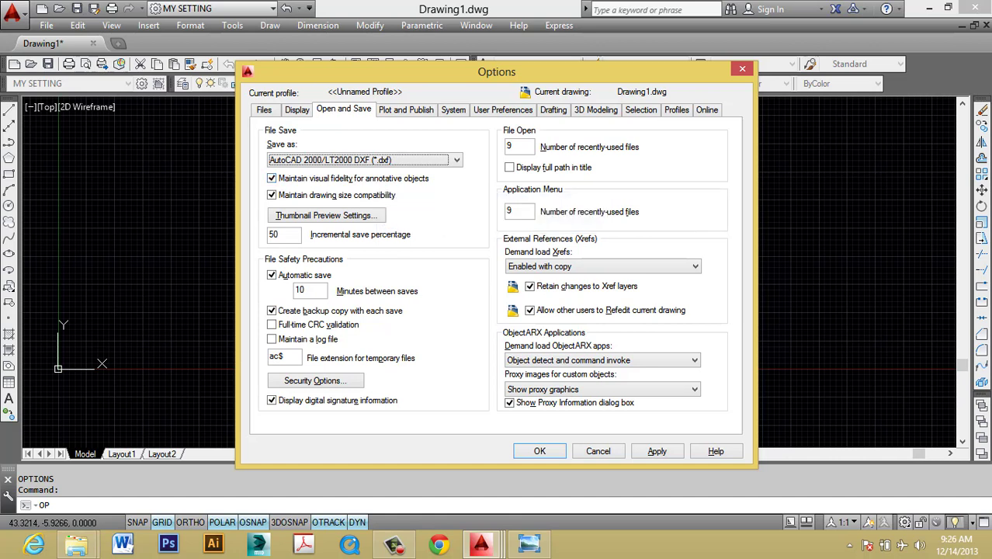
double_click(303, 291)
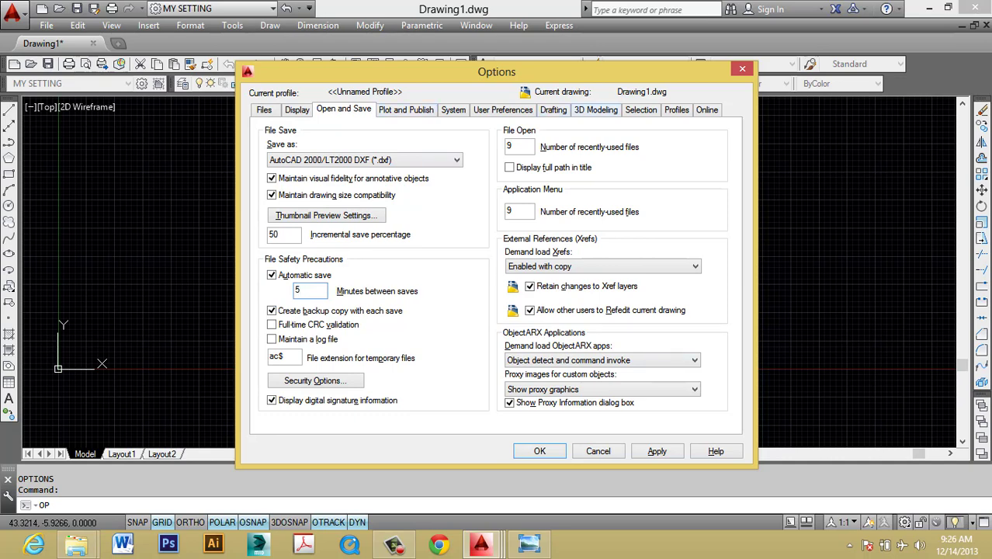
- Increase the AutoSnap marker size slightly in the drafting options, apply the change and close the options
click(554, 110)
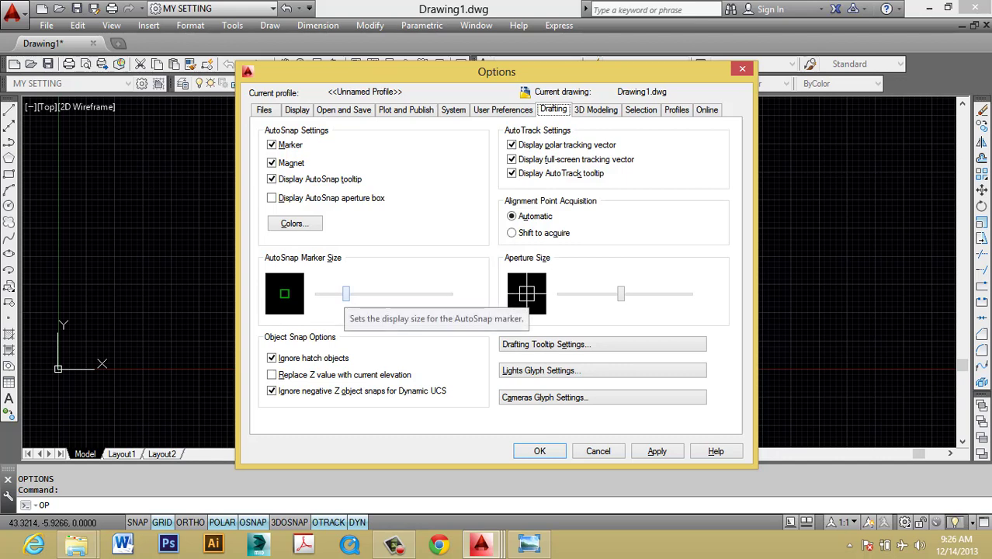
drag(346, 293, 359, 293)
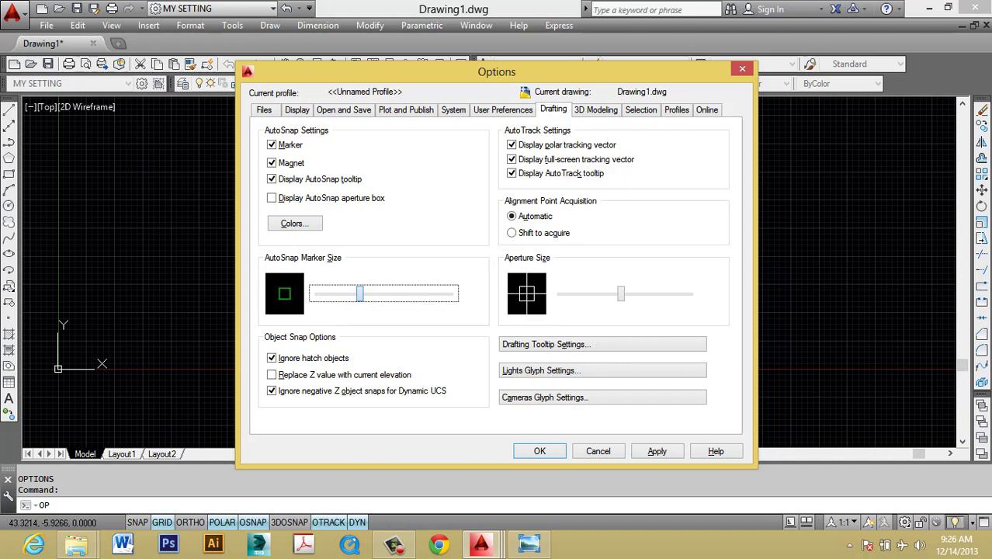
click(657, 451)
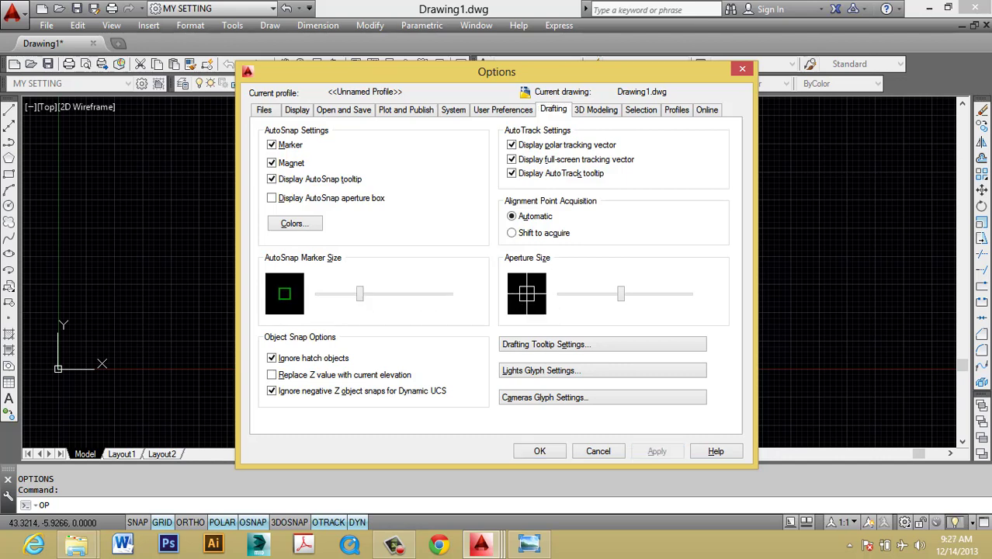
click(540, 451)
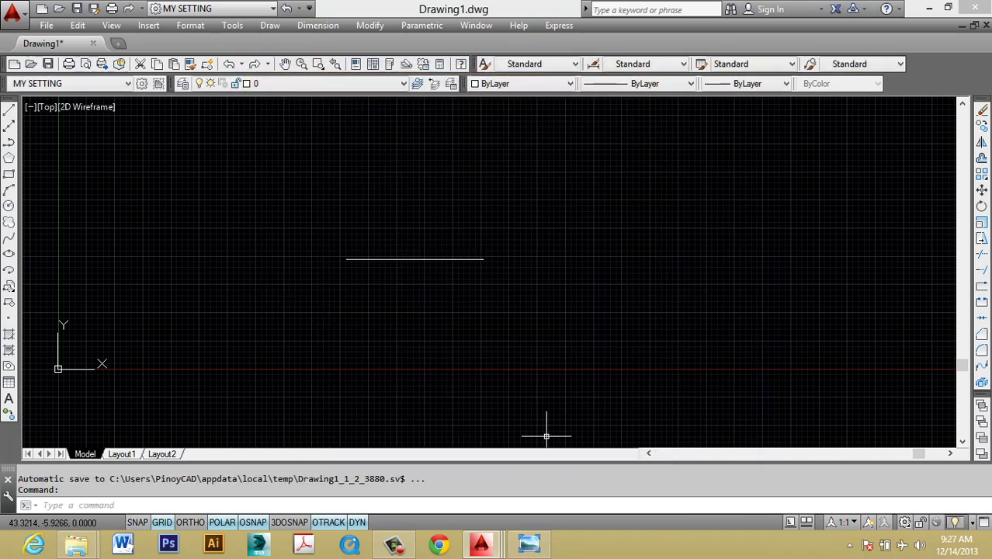
- Look at the AutoSnap settings in the drafting options again and close them unchanged
text(OP)
key(Return)
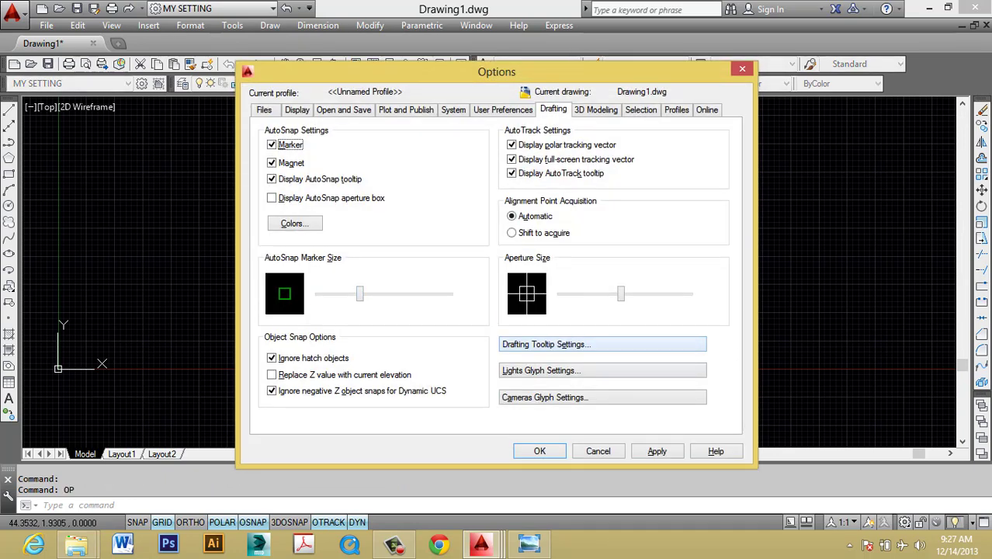
click(539, 451)
key(Escape)
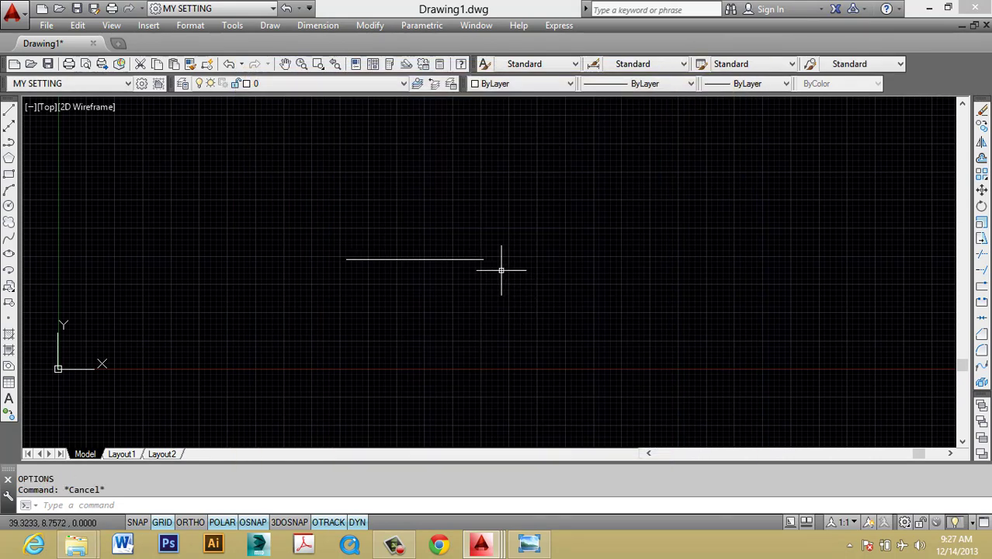
click(474, 260)
key(Escape)
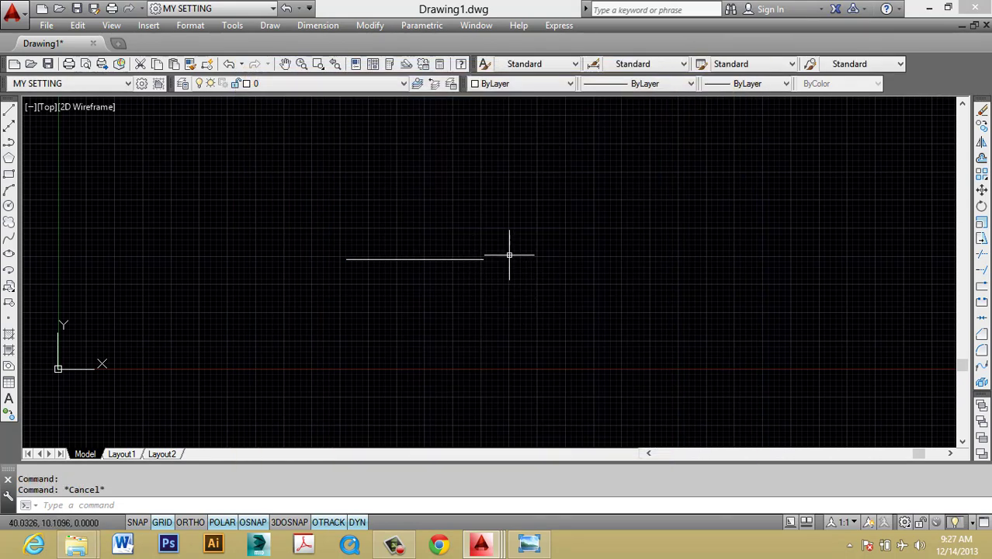
text(m)
key(Return)
click(472, 262)
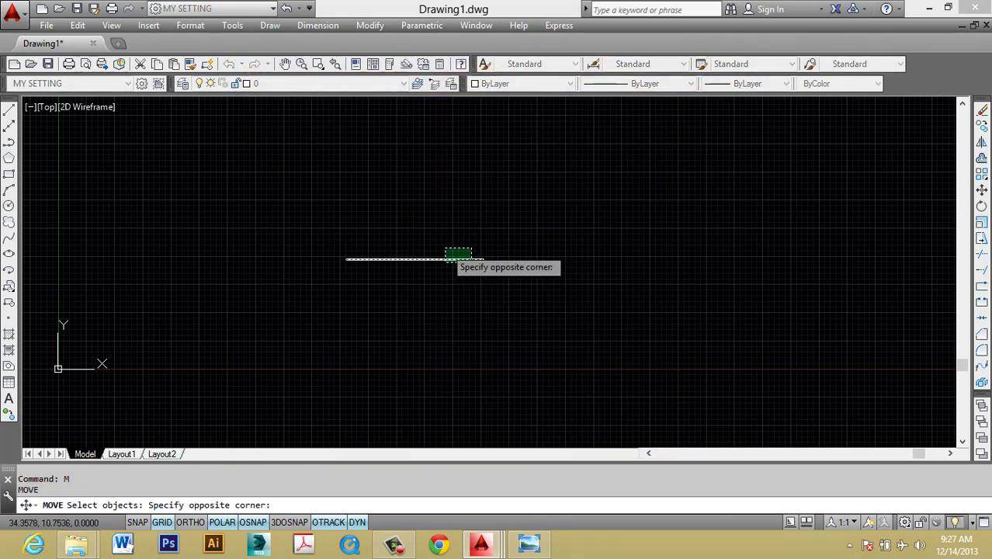
key(Escape)
key(Escape)
- Start the Line command, check the AutoSnap marker at the horizontal line's right endpoint, and cancel
text(l)
key(Return)
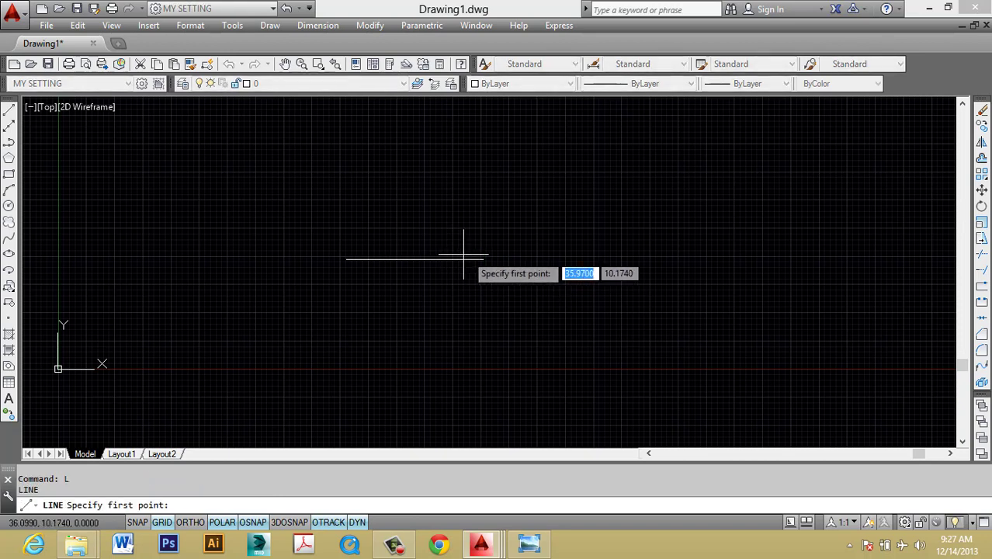
scroll(458, 272, up, 5)
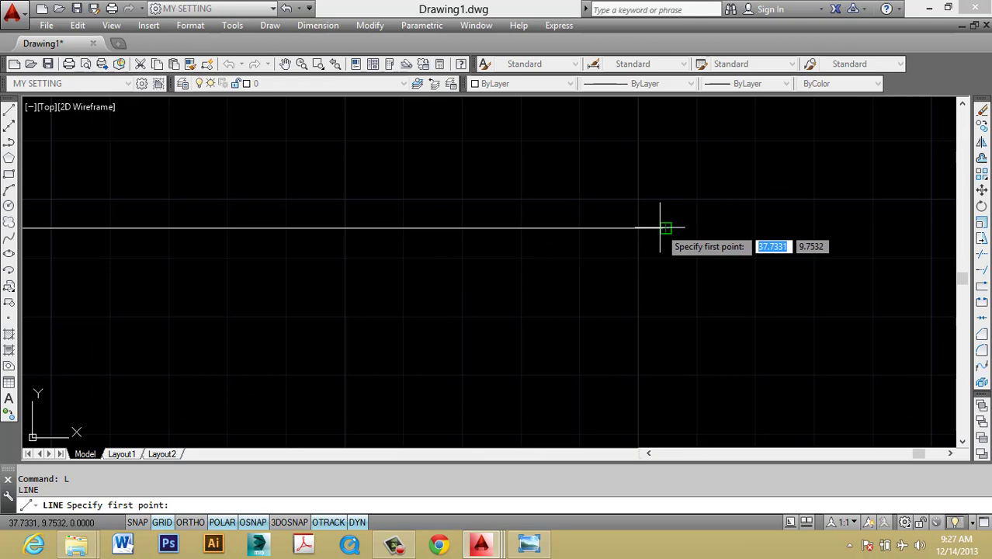
key(Escape)
key(Escape)
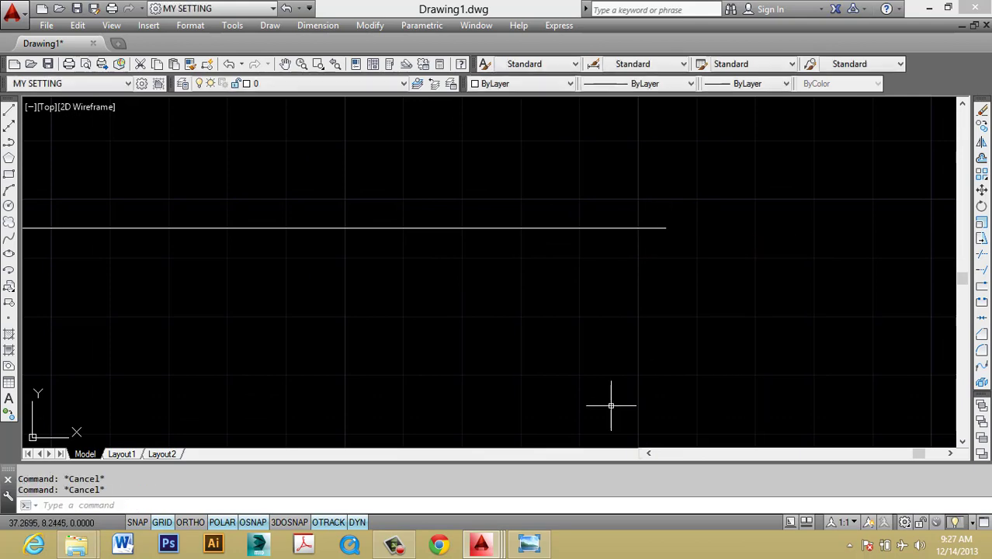
- Try a slightly larger AutoSnap marker size in the drafting options
text(OP)
key(Return)
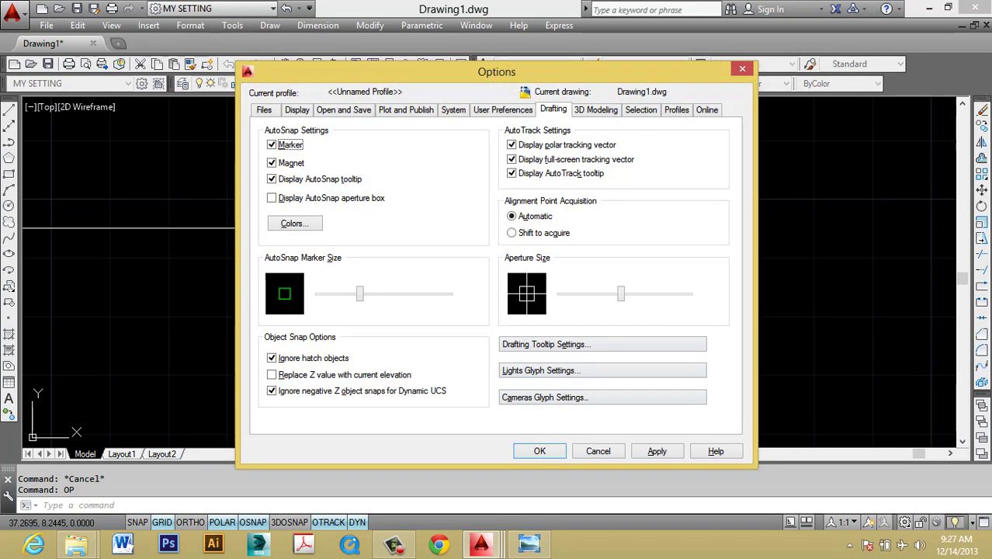
mouse_move(360, 293)
mouse_down()
mouse_move(420, 294)
mouse_move(366, 293)
mouse_up()
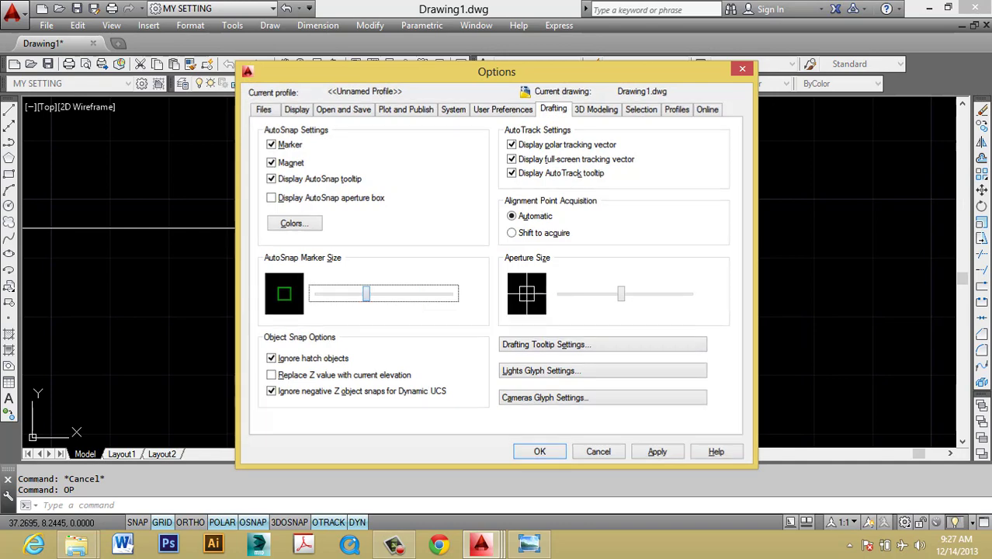
click(539, 451)
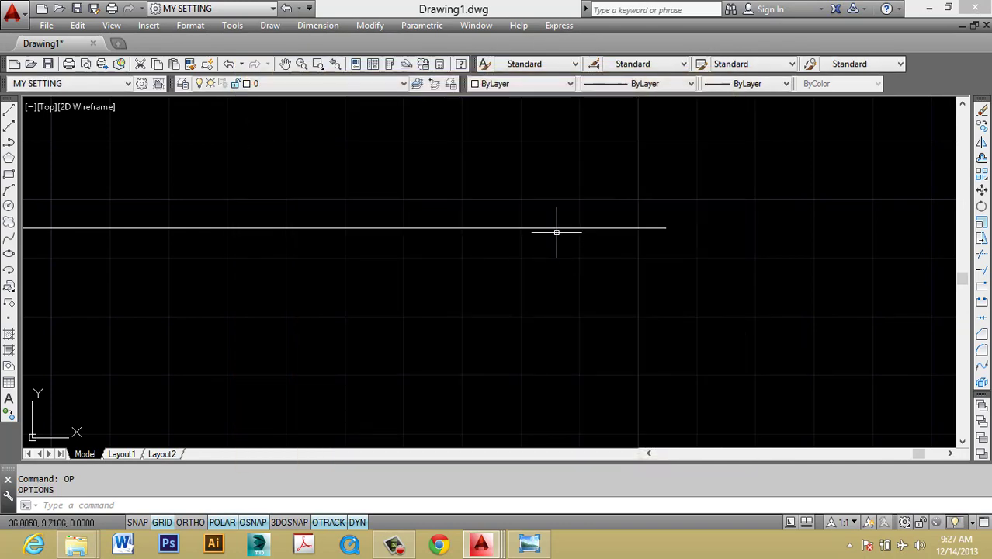
- Try a slightly smaller aperture size in the drafting options
text(OP)
key(Return)
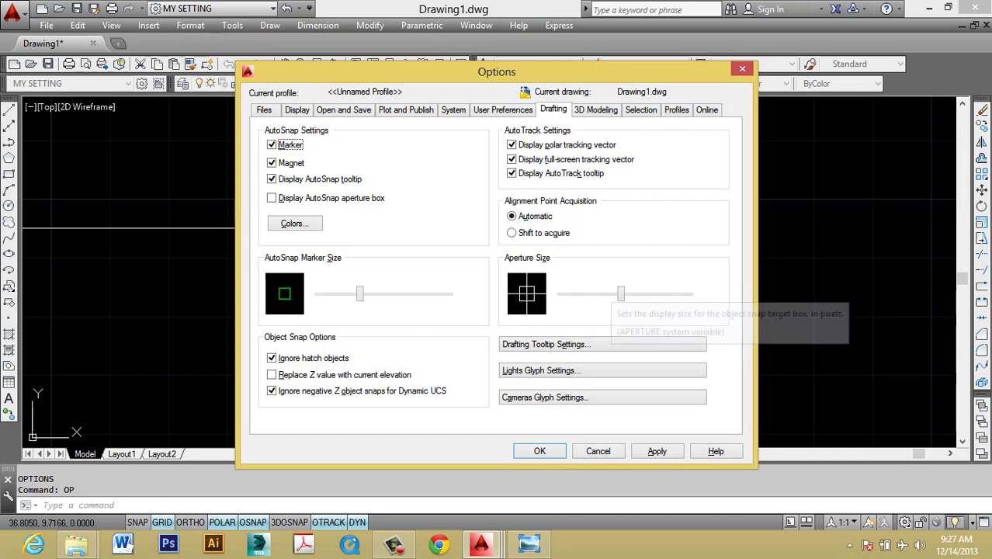
drag(622, 294, 615, 295)
key(Return)
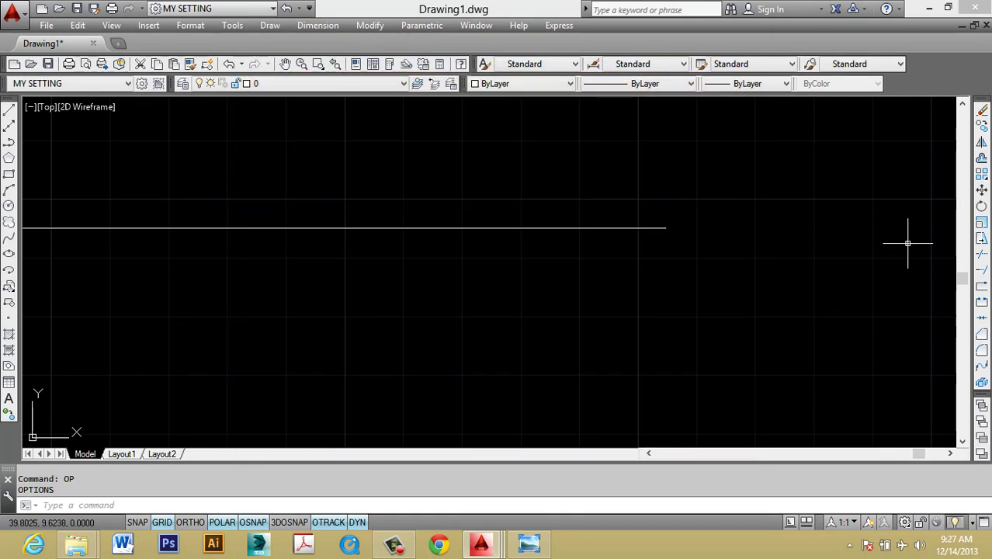
key(Escape)
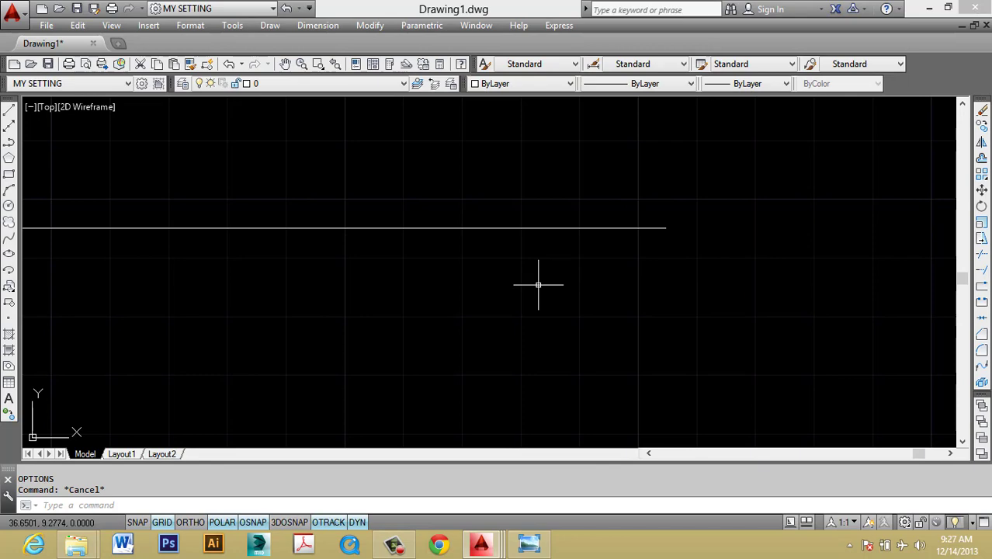
key(Escape)
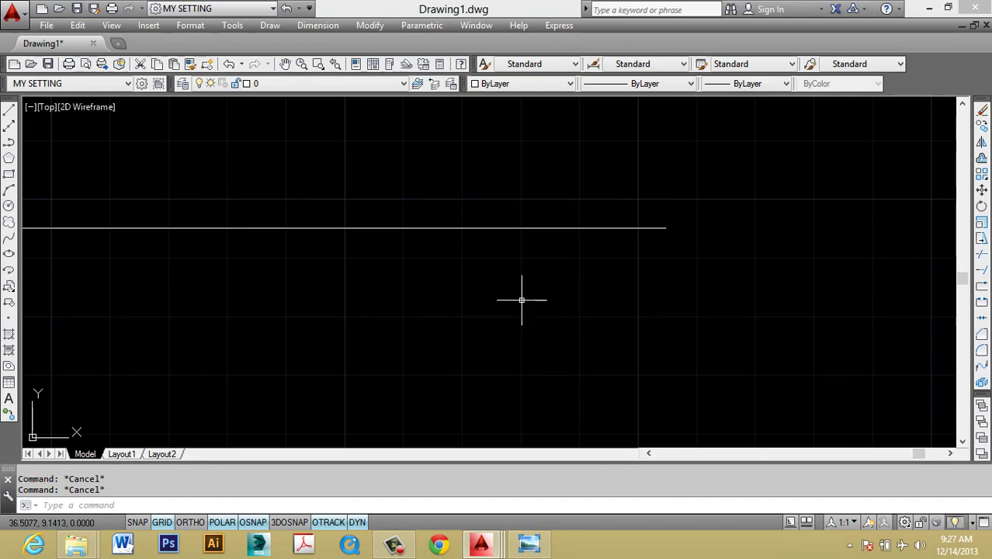
- Check the AutoSnap marker and aperture sizes in the drafting options, applying them without changes
text(OP)
key(Return)
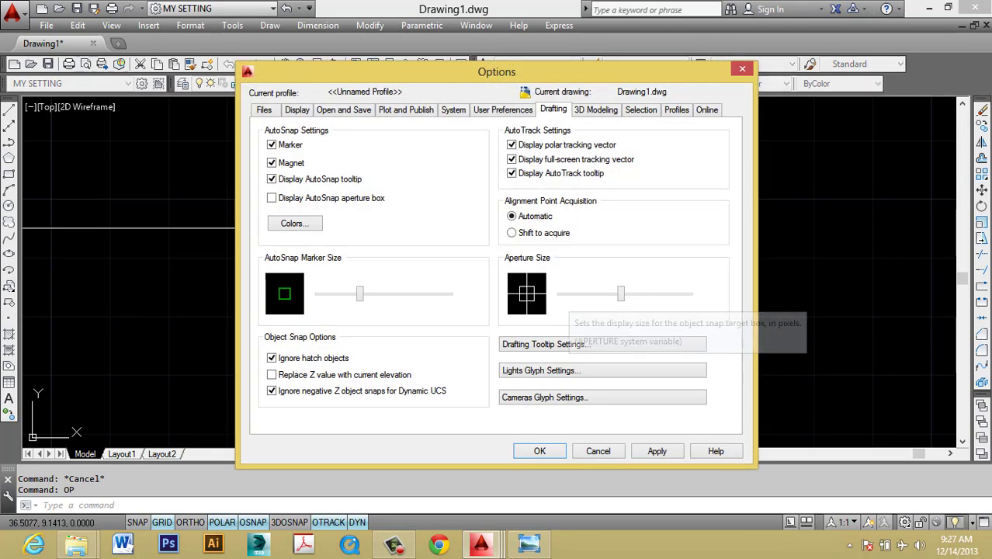
click(658, 451)
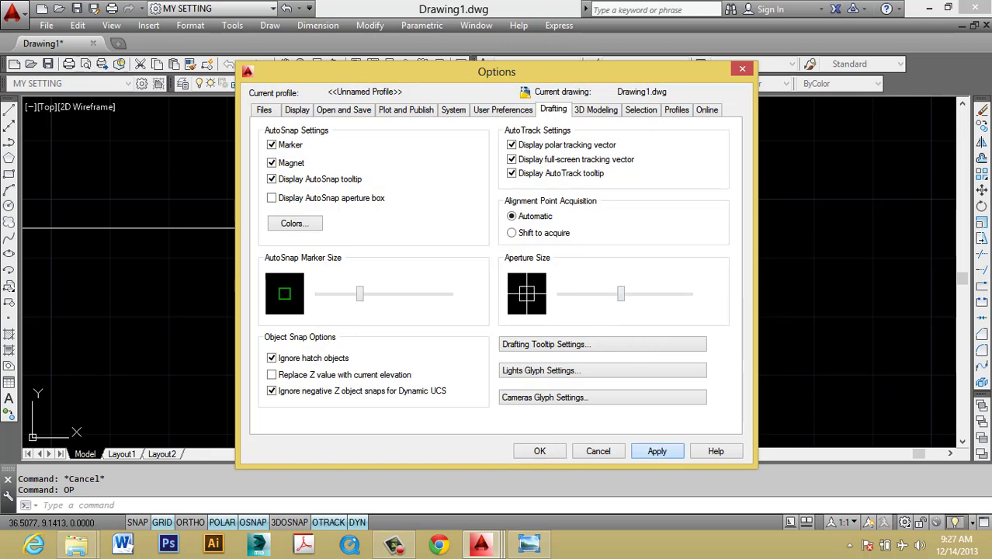
click(540, 451)
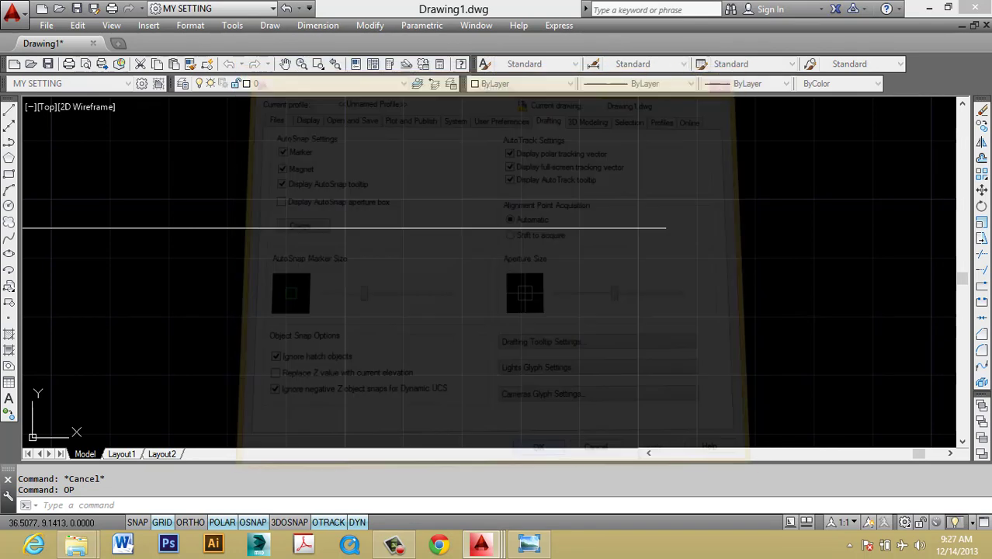
key(Escape)
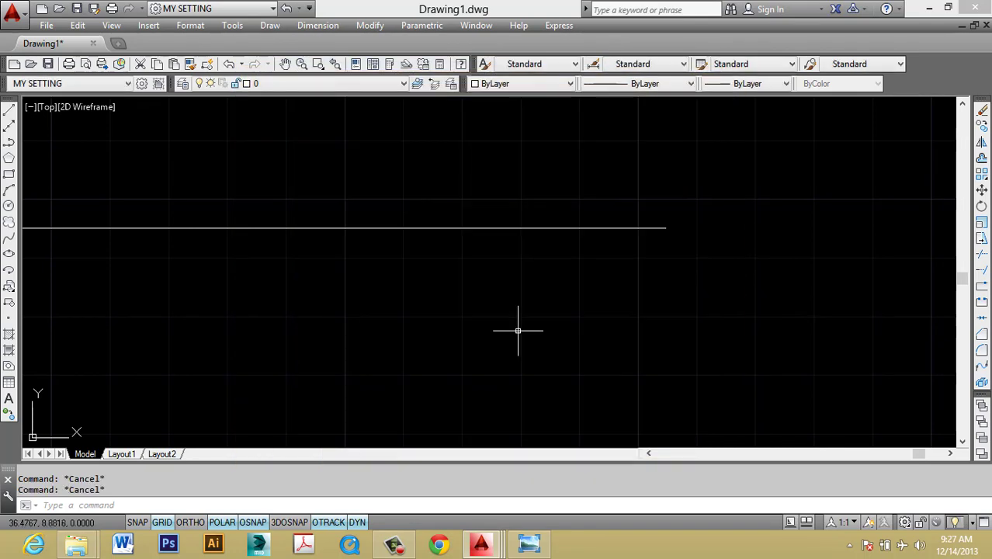
- Increase the pickbox size in the selection options, apply the change and return to the drawing
text(op)
key(Return)
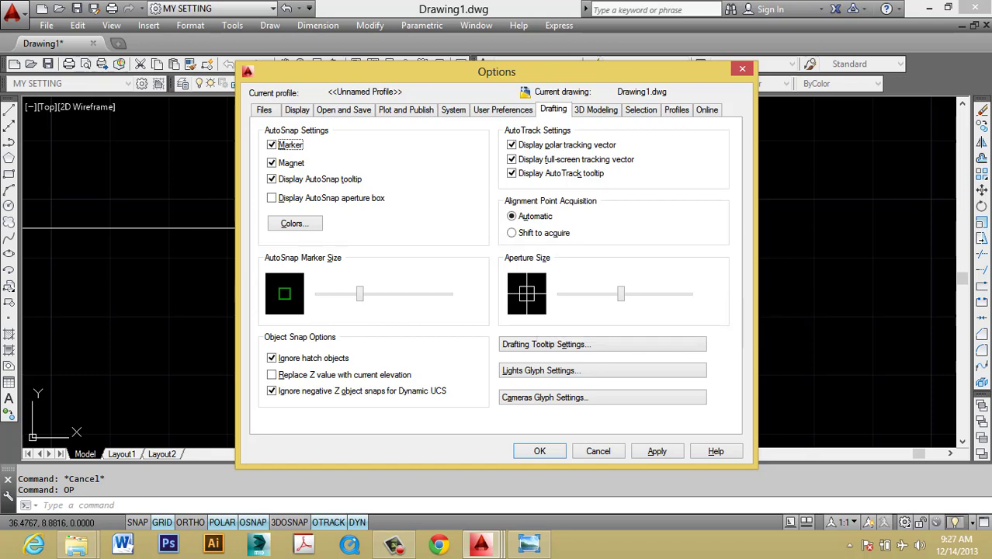
key(ctrl+Tab)
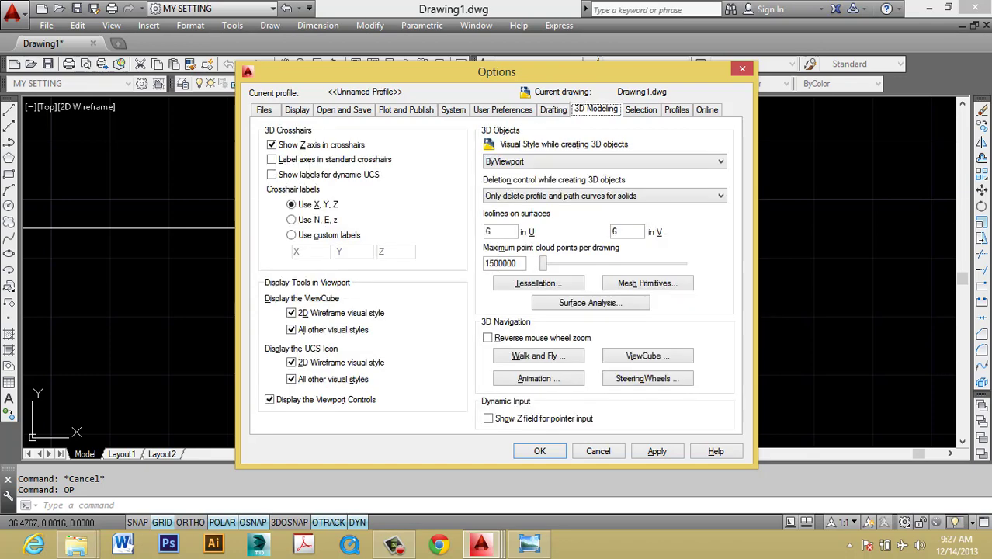
key(ctrl+Tab)
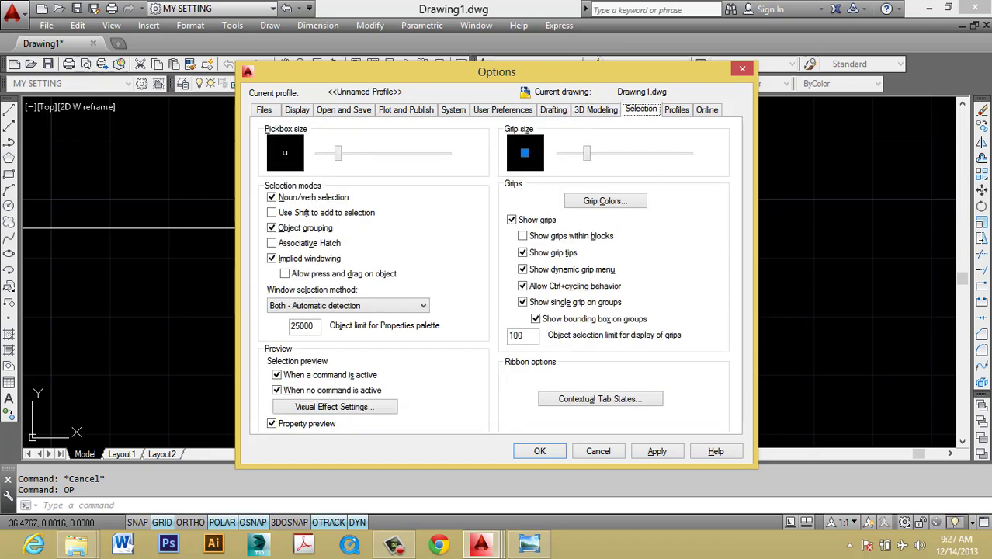
mouse_move(337, 154)
mouse_down()
mouse_move(377, 153)
mouse_move(358, 154)
mouse_up()
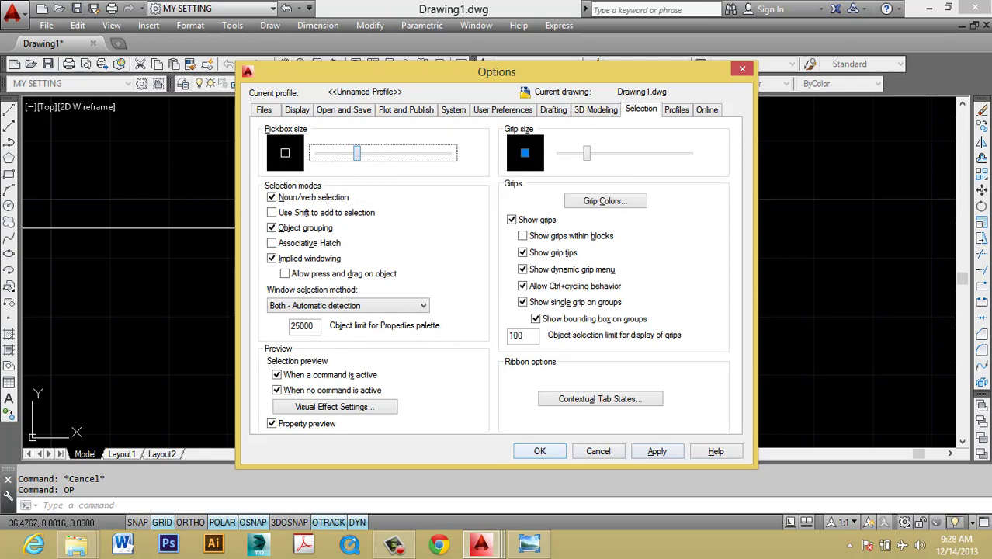
click(658, 451)
key(Return)
click(561, 333)
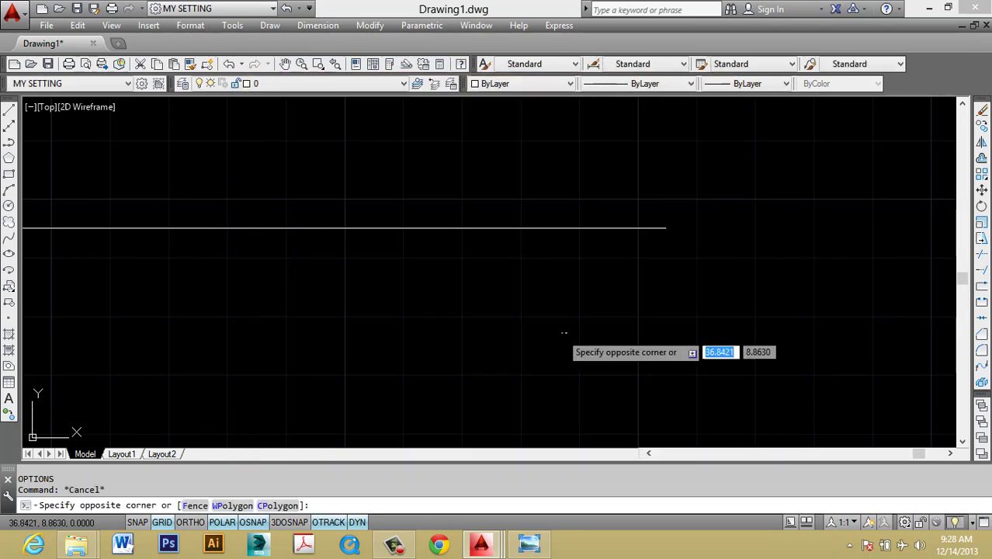
key(Escape)
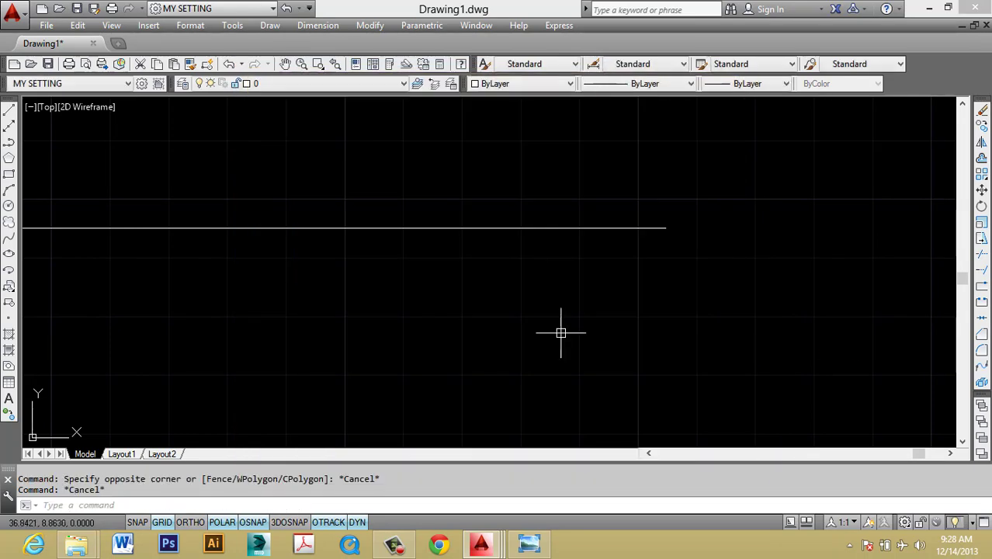
- Examine the pickbox at the Move command's object selection prompt, cancelling the command without moving the line
text(m)
key(Return)
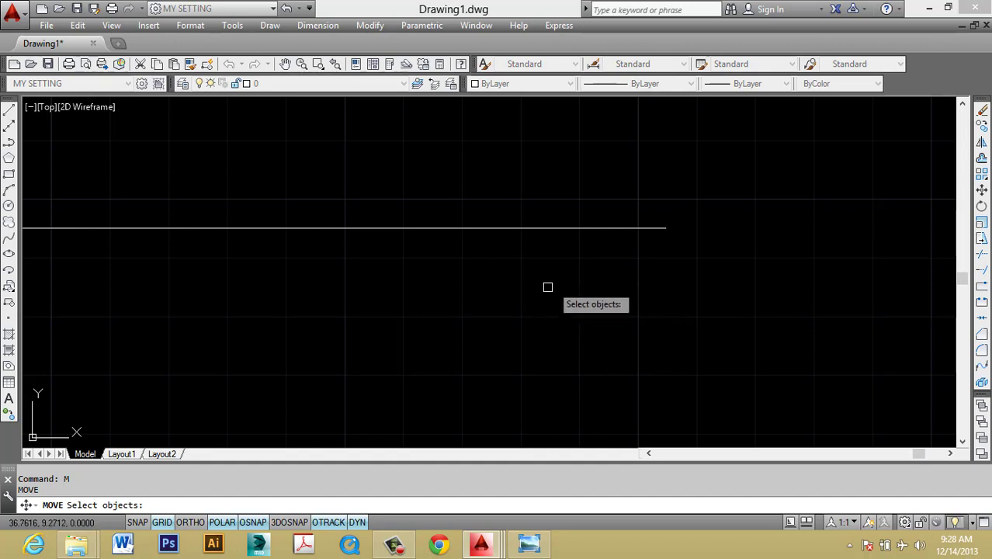
key(Escape)
key(Escape)
text(m)
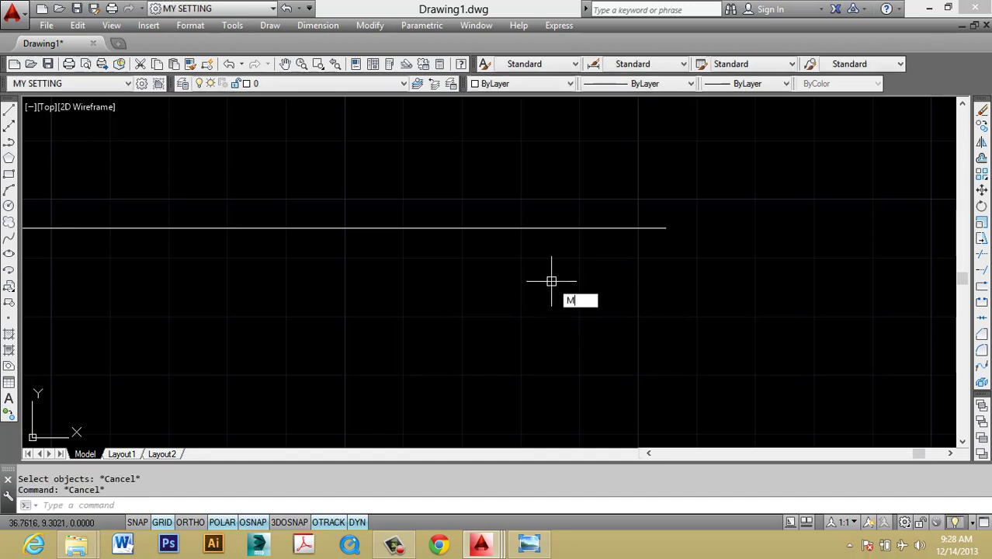
key(Return)
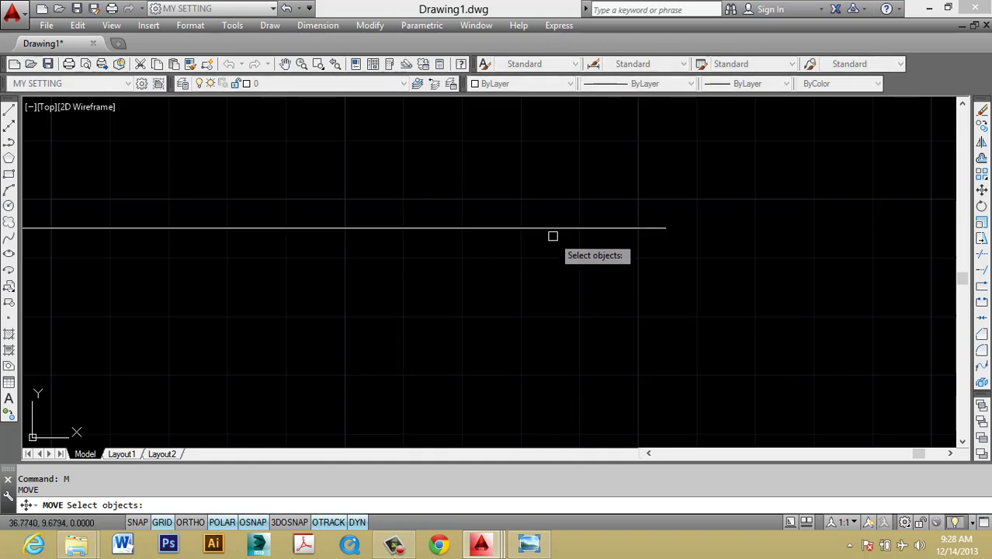
key(Escape)
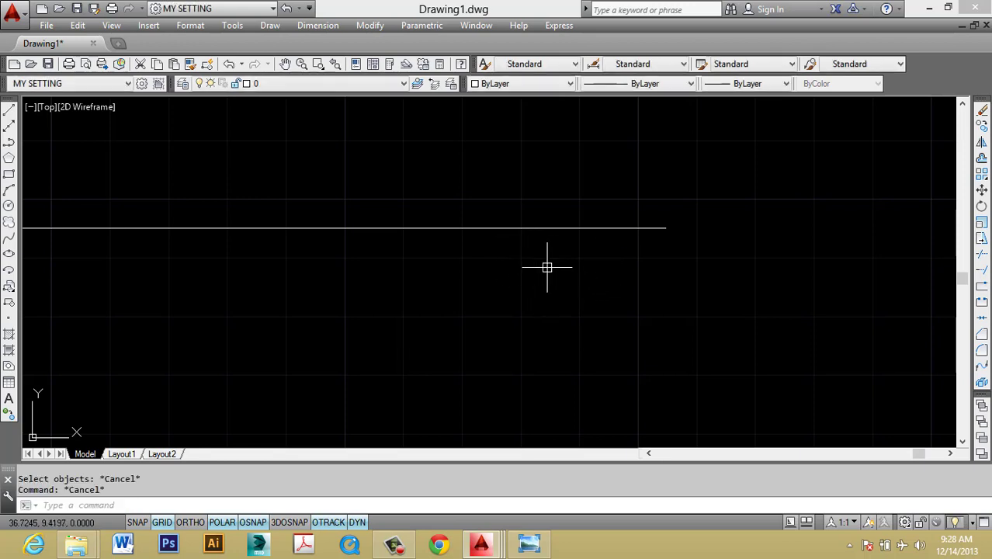
text(m)
key(Return)
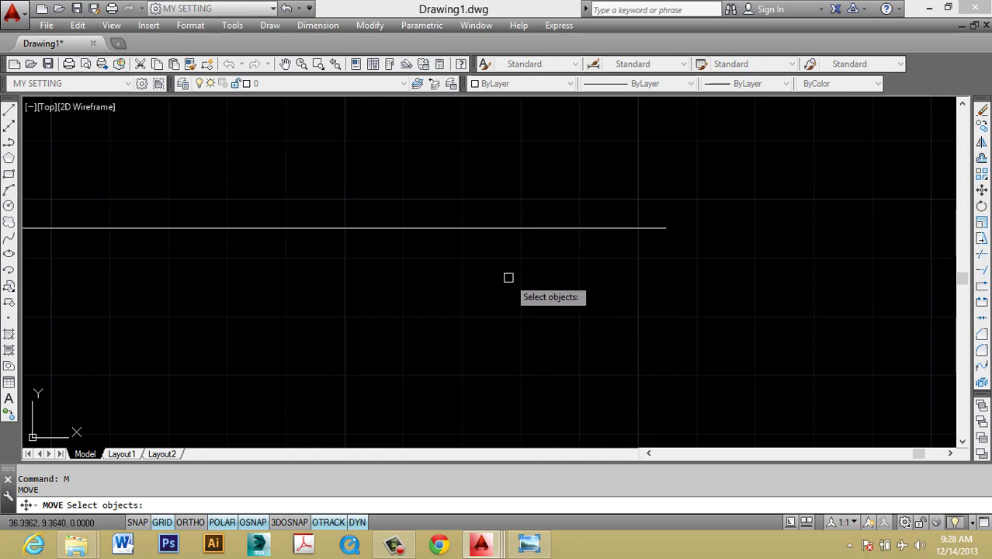
key(Escape)
- Increase the pickbox size further in the selection options
text(op)
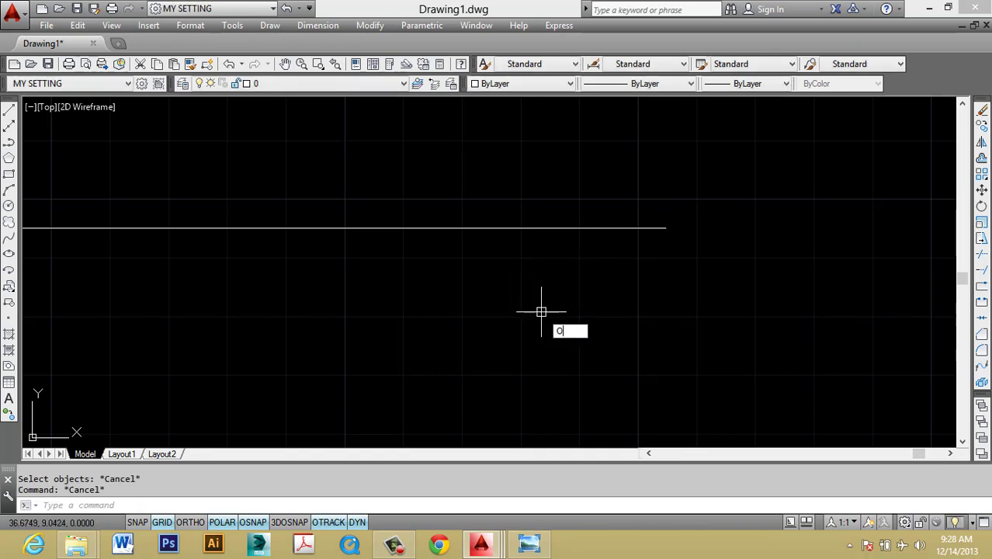
key(Return)
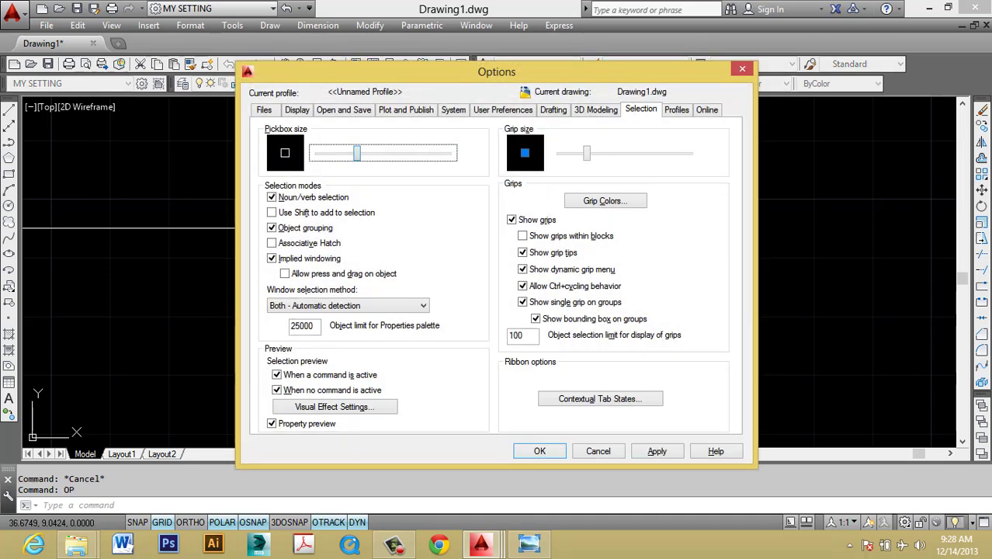
drag(357, 153, 382, 153)
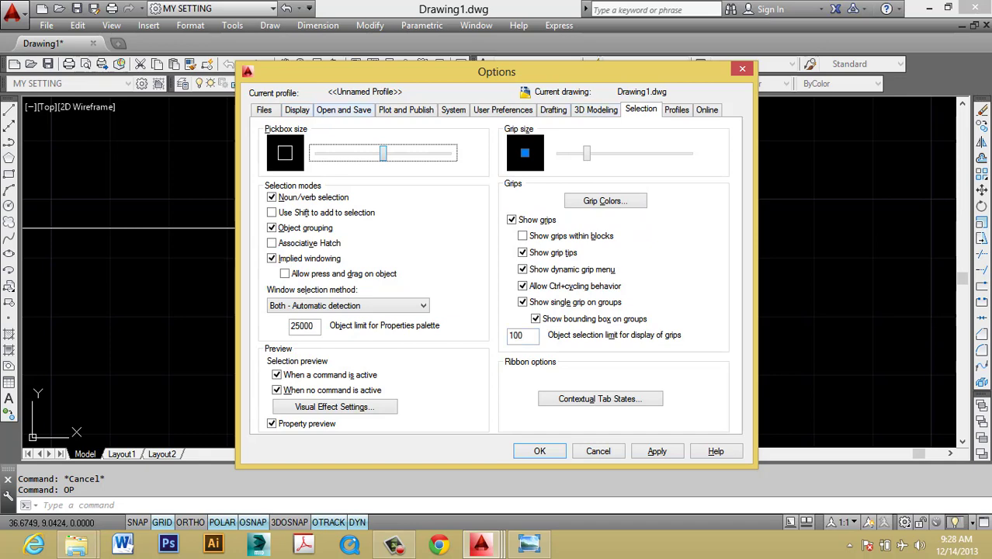
- Set the crosshair size to 50 in the display options, apply the change and return to the drawing
click(297, 110)
drag(565, 326, 638, 326)
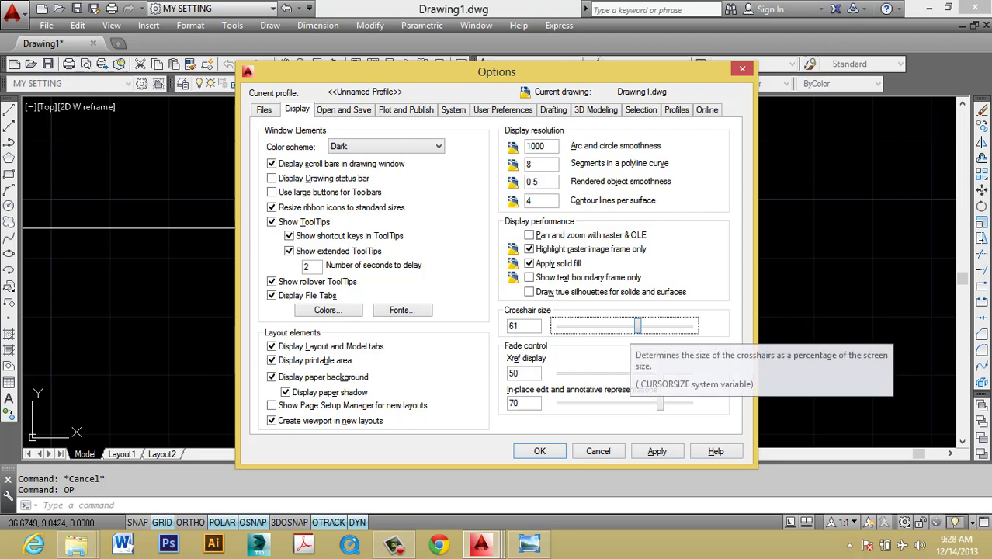
double_click(515, 326)
text(50)
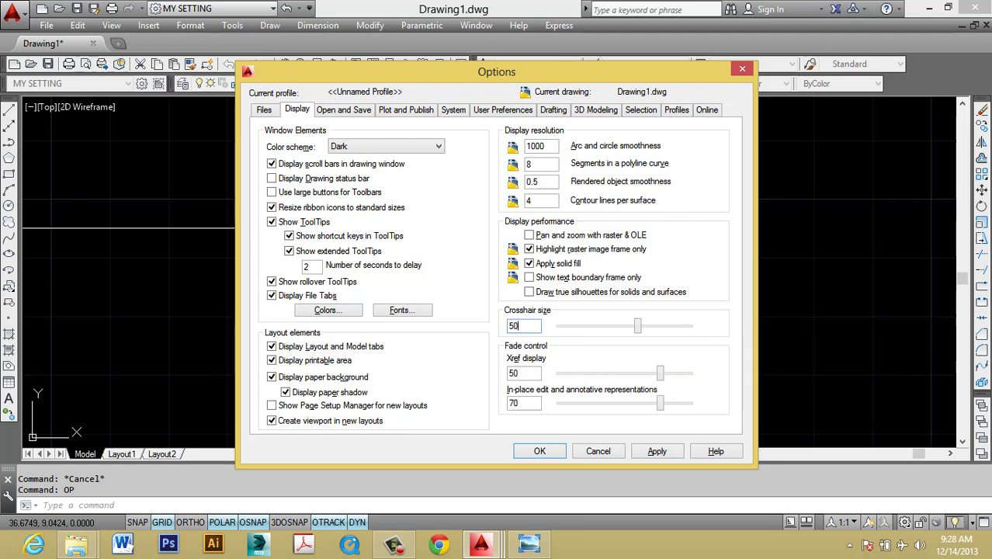
click(657, 451)
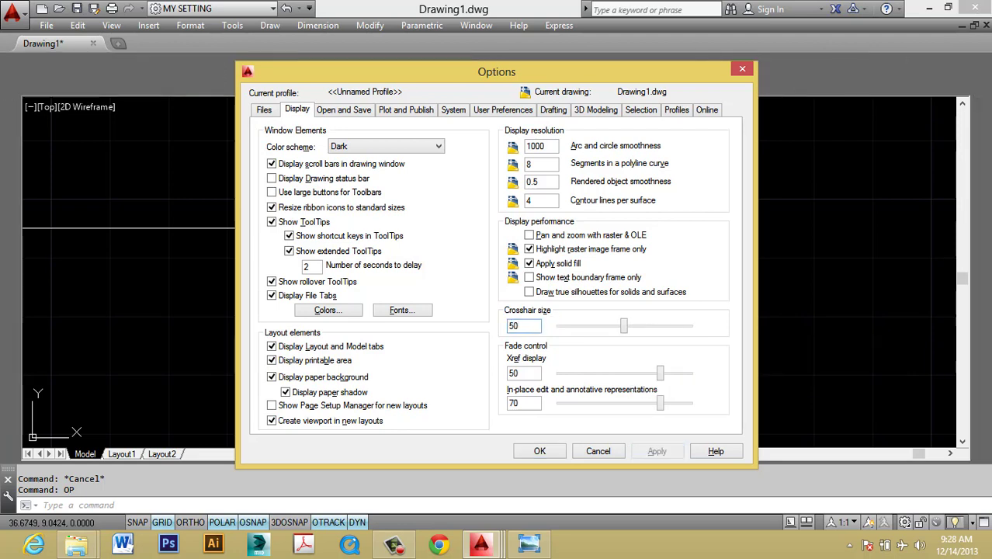
click(540, 451)
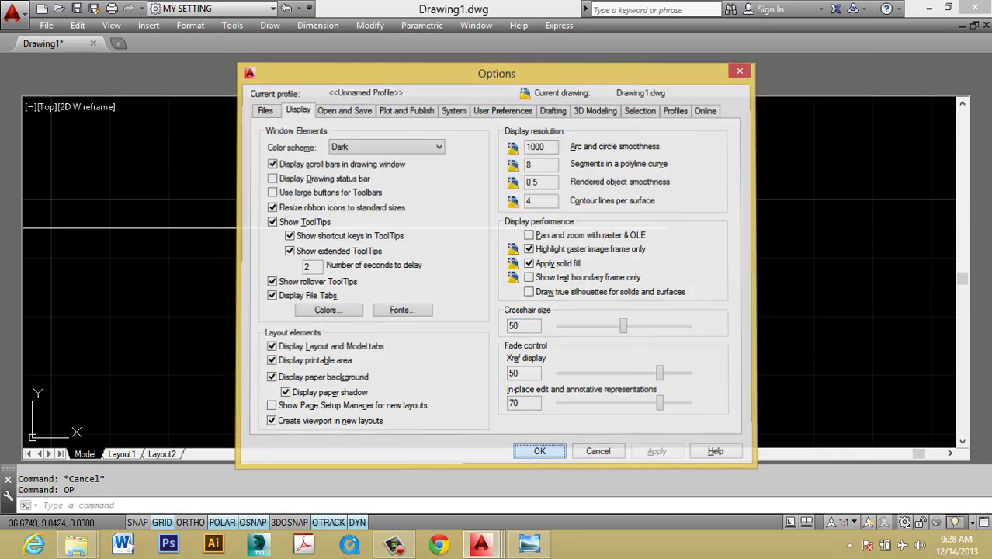
- Examine the crosshair and pickbox beside the line, and check the cursor in the interface reference image in Windows Photo Viewer
scroll(450, 301, down, 4)
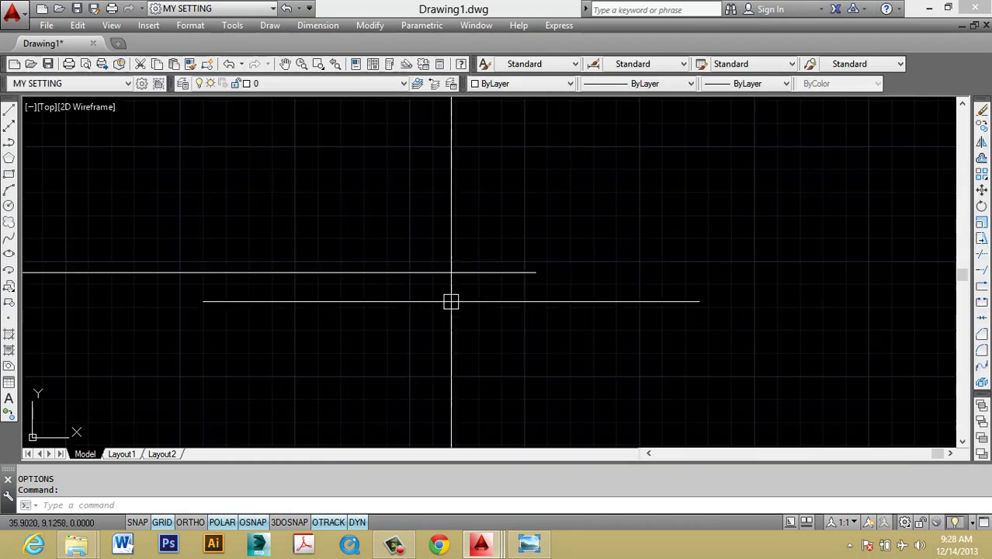
middle_drag(472, 295, 501, 309)
scroll(501, 310, down, 2)
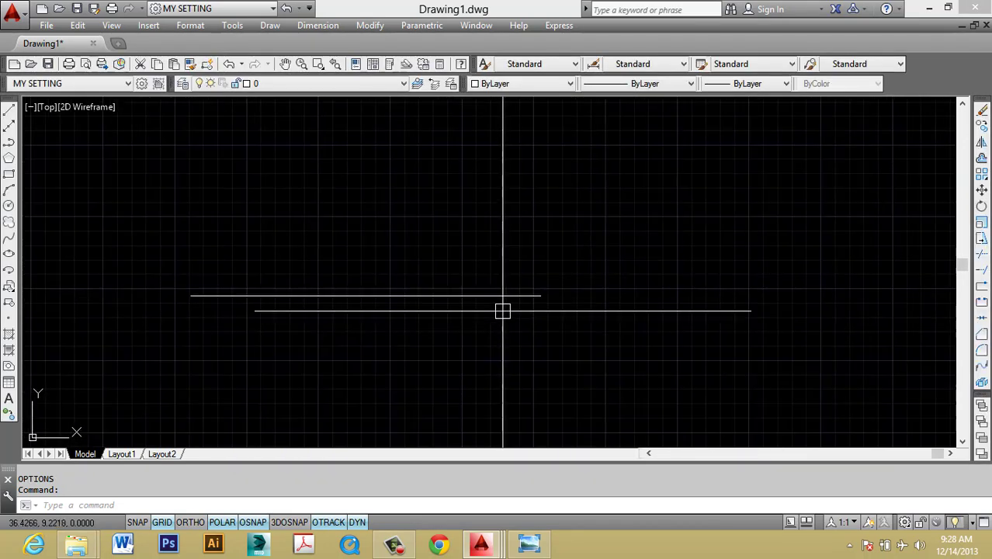
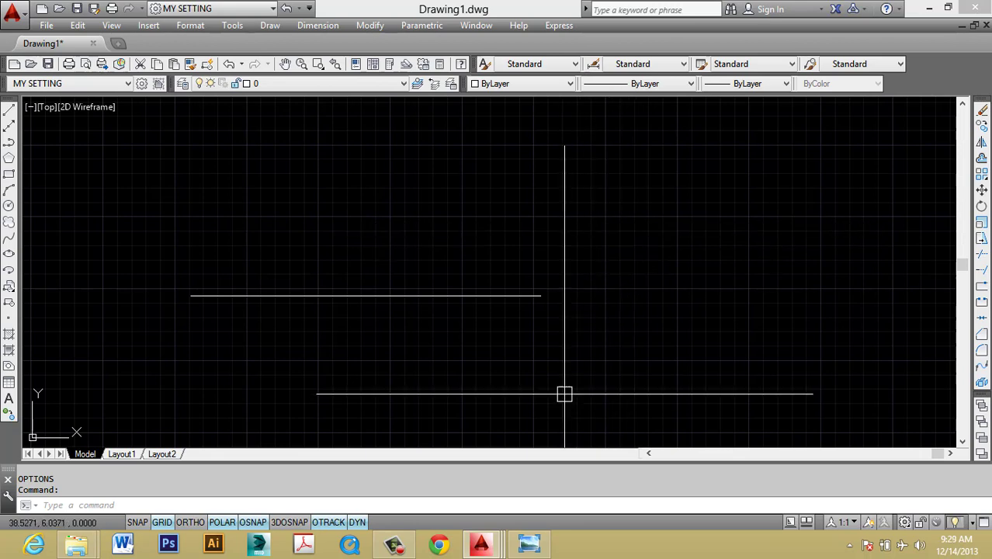
click(529, 544)
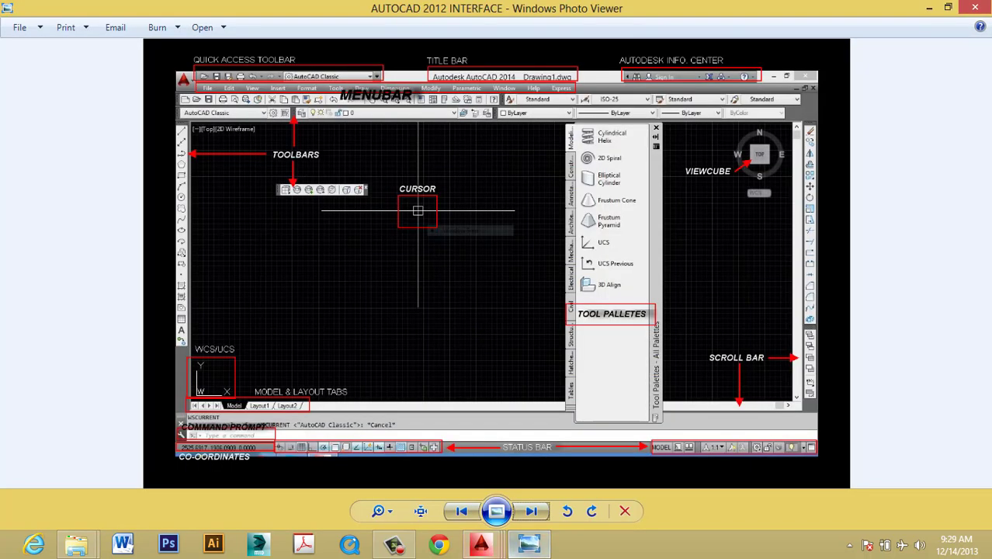
click(485, 545)
click(568, 472)
- Review the pickbox size in the selection options and close them without changes
text(op)
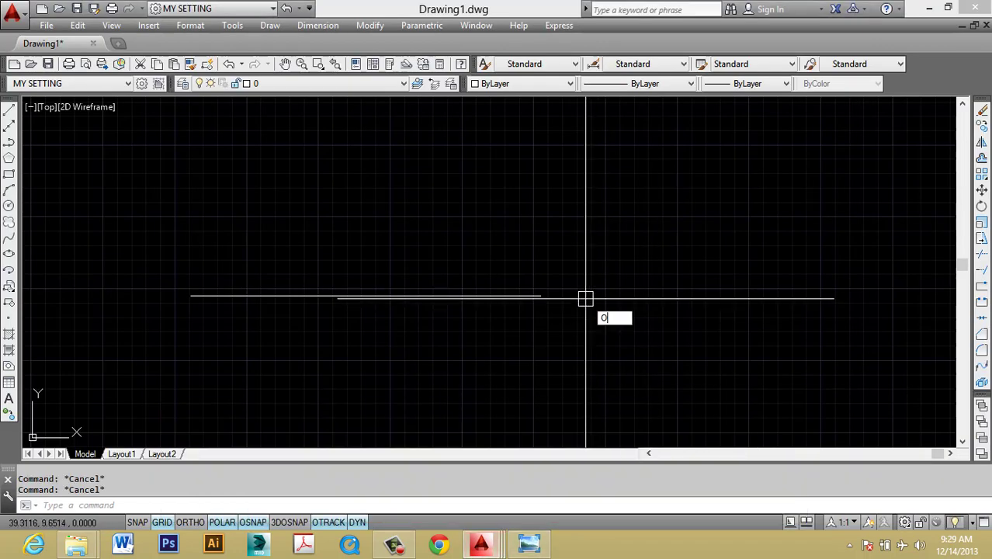
key(Return)
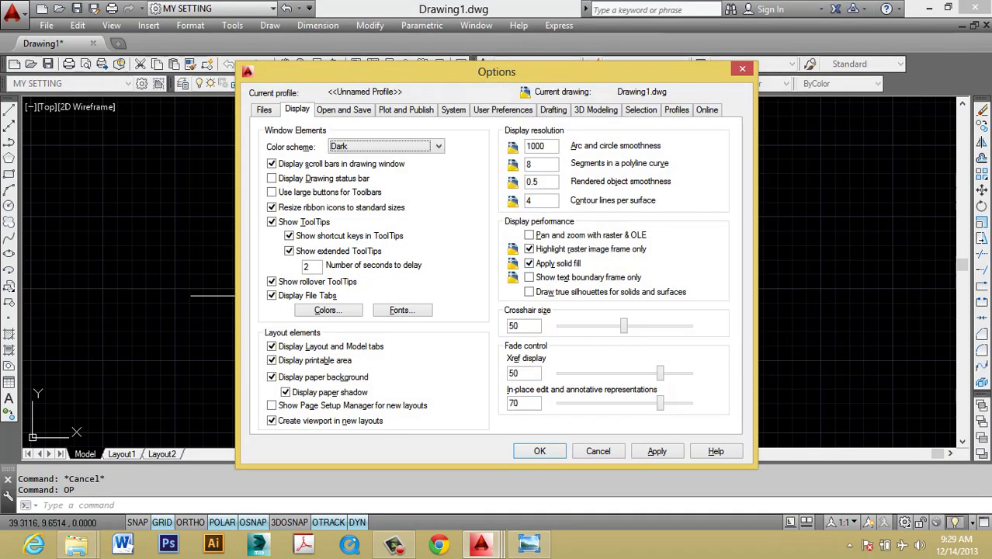
click(642, 109)
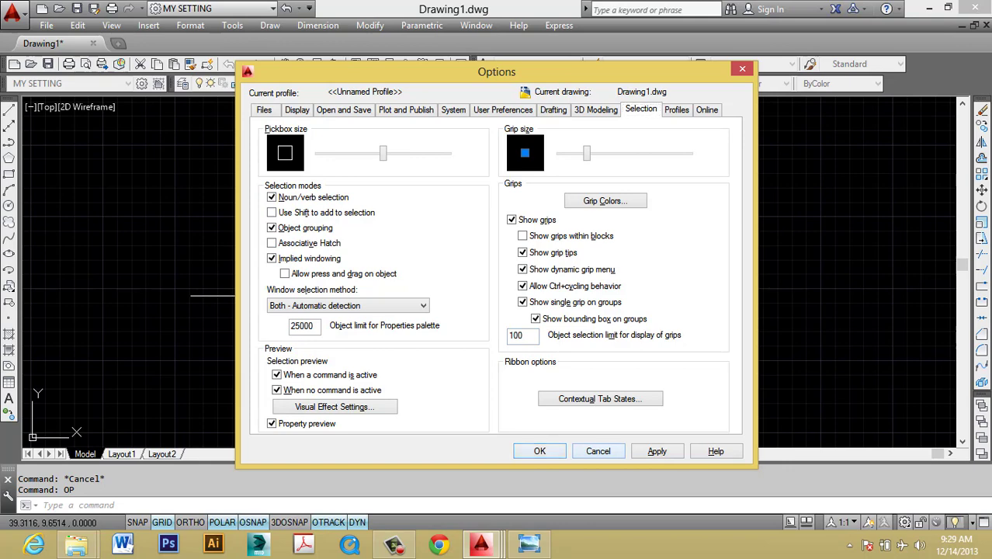
click(598, 452)
text(L)
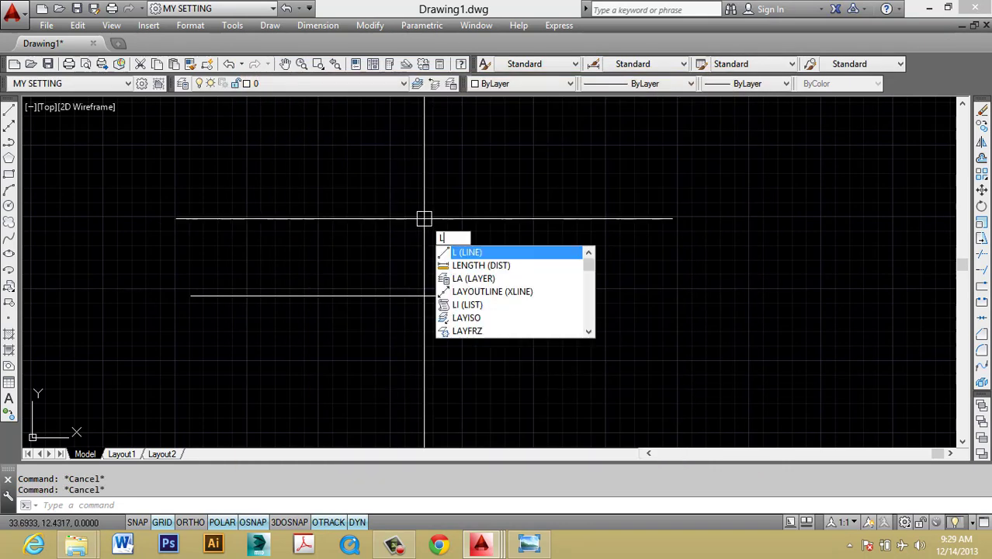
key(Return)
key(Escape)
text(M)
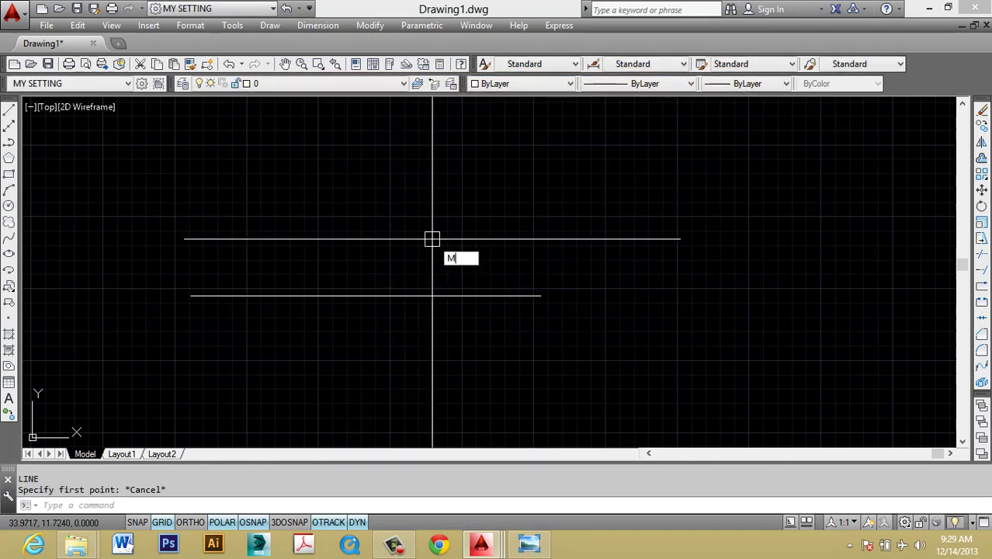
key(Escape)
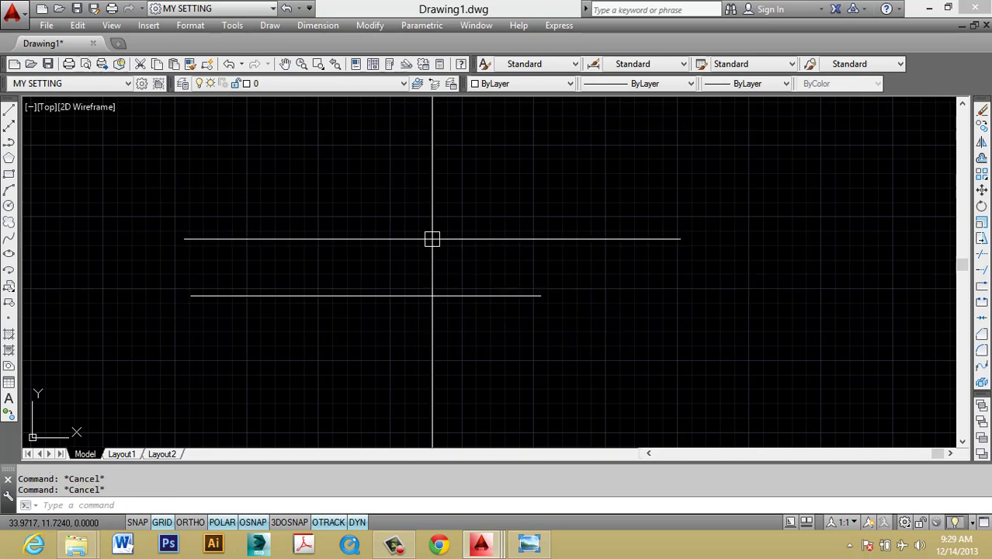
- Check the selection modes, including noun/verb selection, in the options and leave without changes
text(OP)
key(Return)
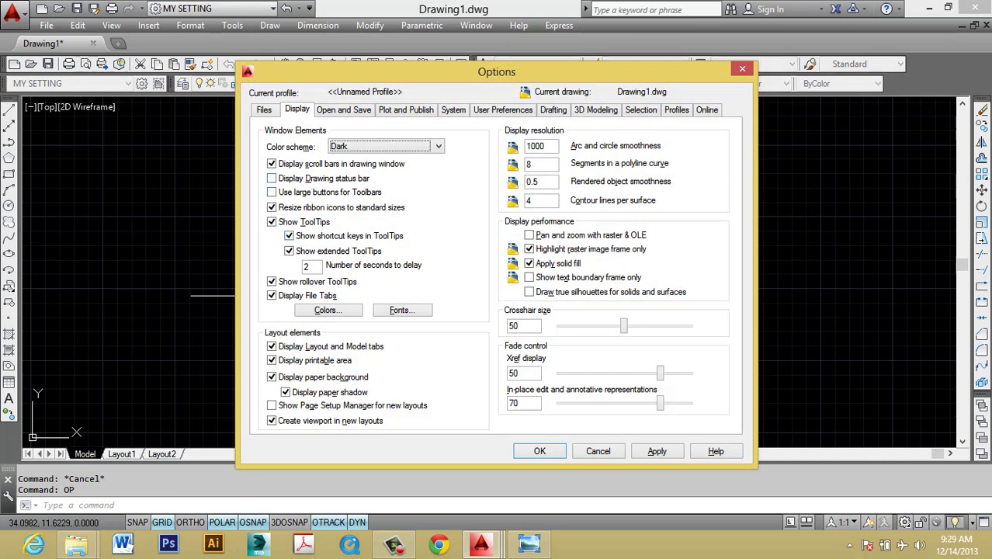
click(641, 109)
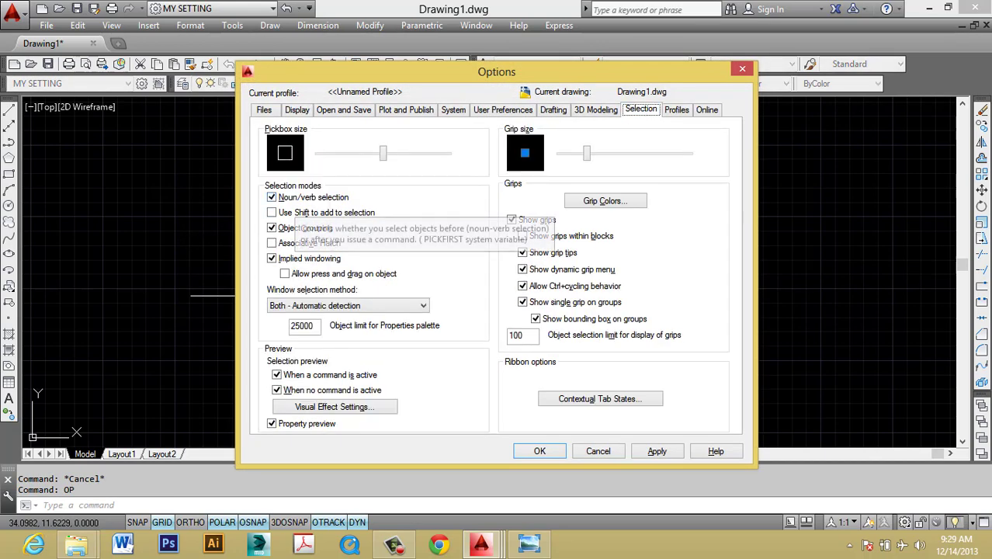
key(Escape)
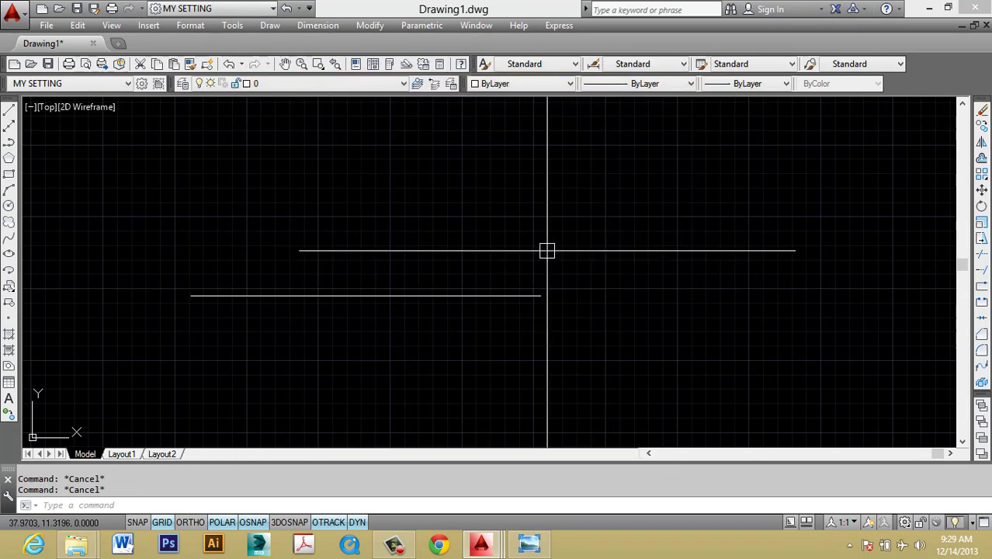
- Move the horizontal line a short distance straight up, using a base point and second point in the empty area below it
text(m)
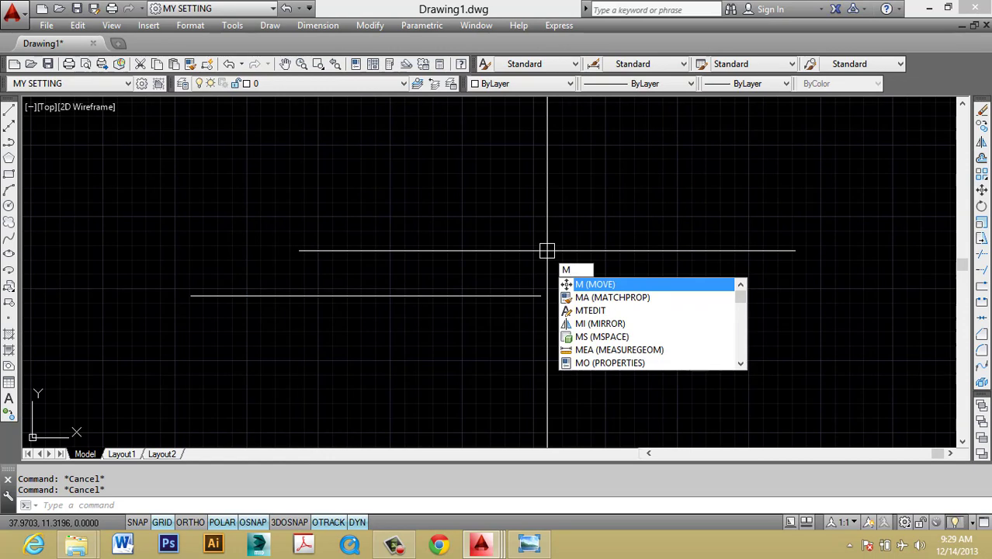
key(Escape)
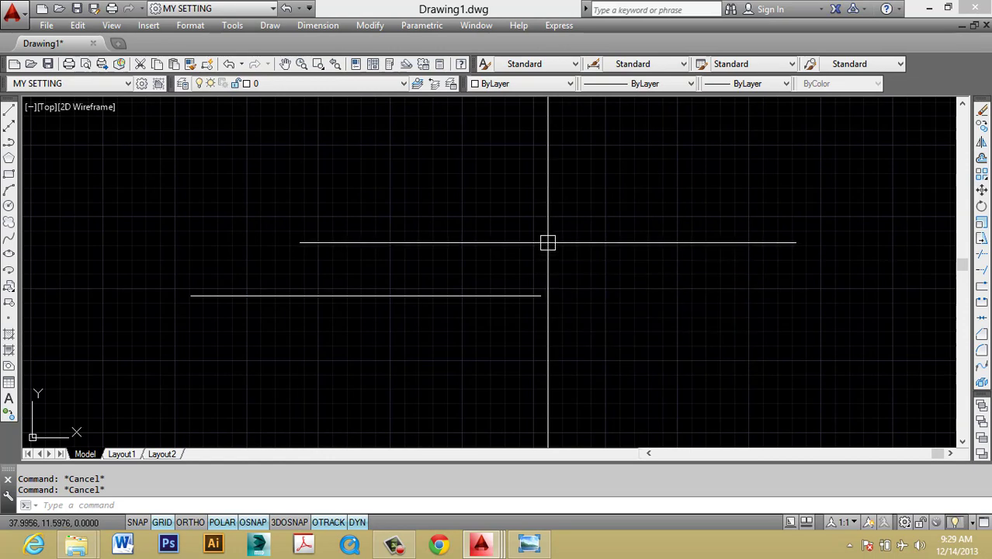
text(m)
key(Return)
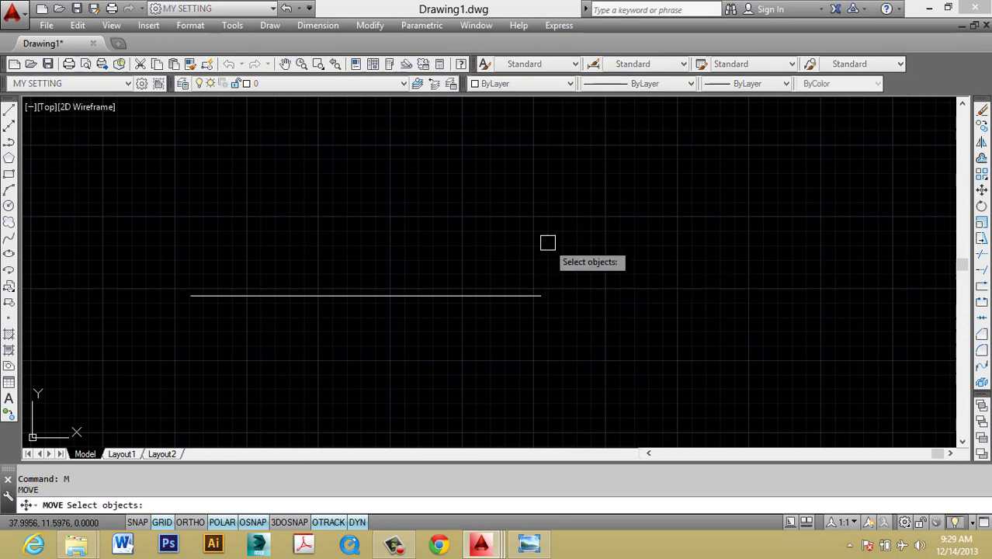
click(514, 294)
key(Return)
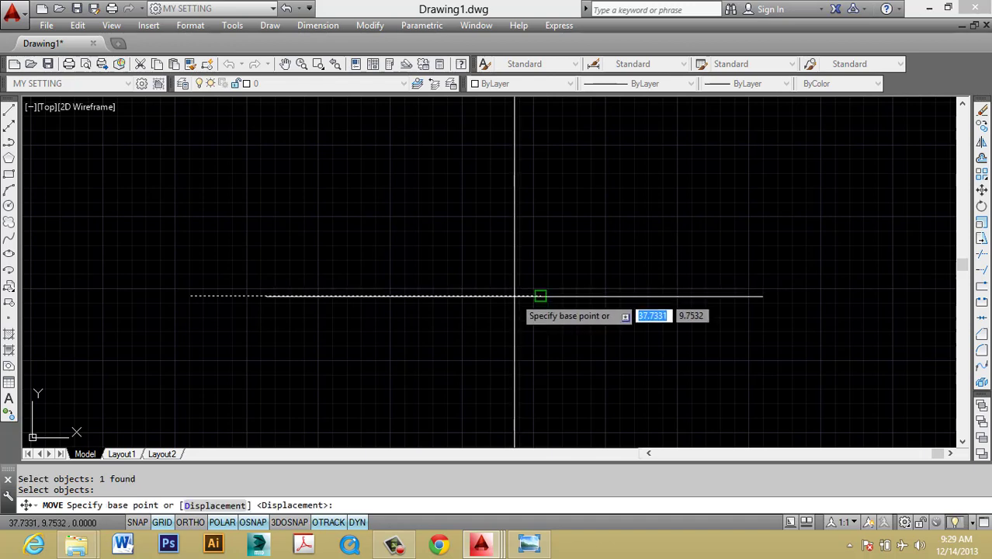
click(522, 372)
click(520, 343)
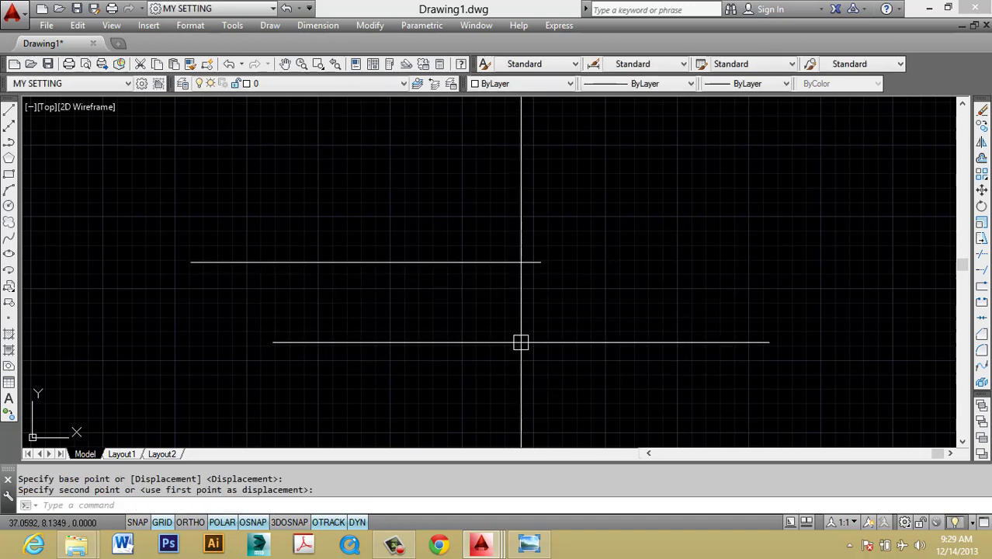
key(Escape)
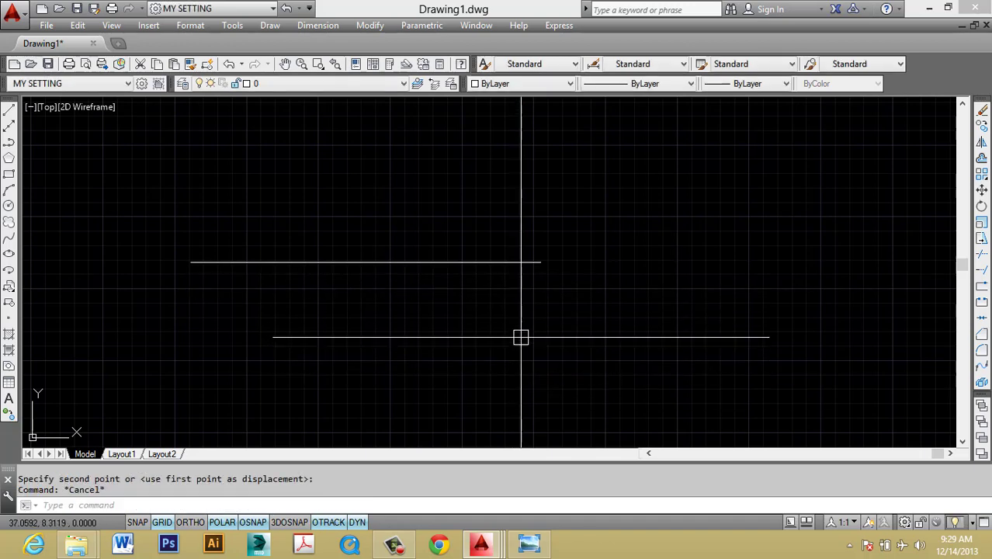
click(526, 302)
key(Escape)
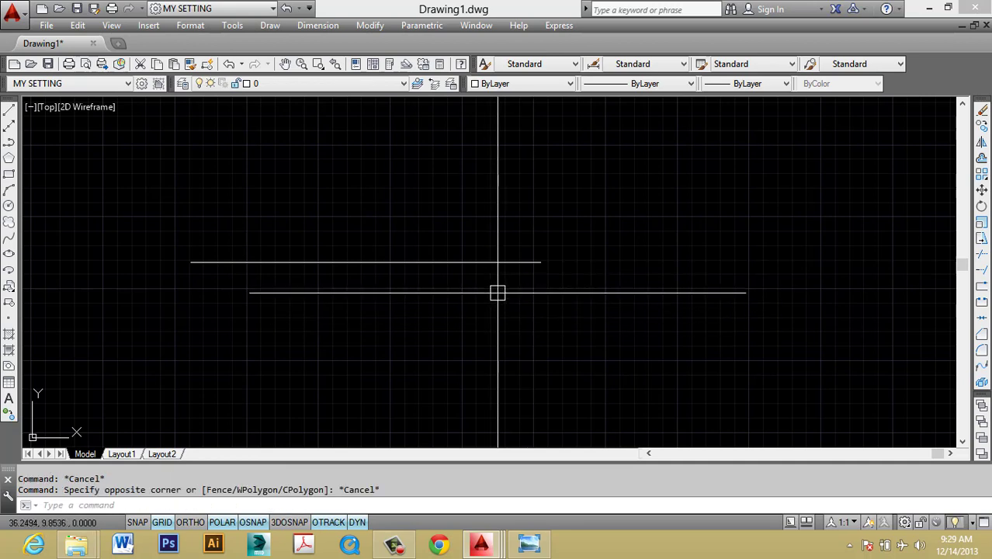
- Move the horizontal line up once more by a similar short distance, selecting it with the pickbox
text(M)
key(Return)
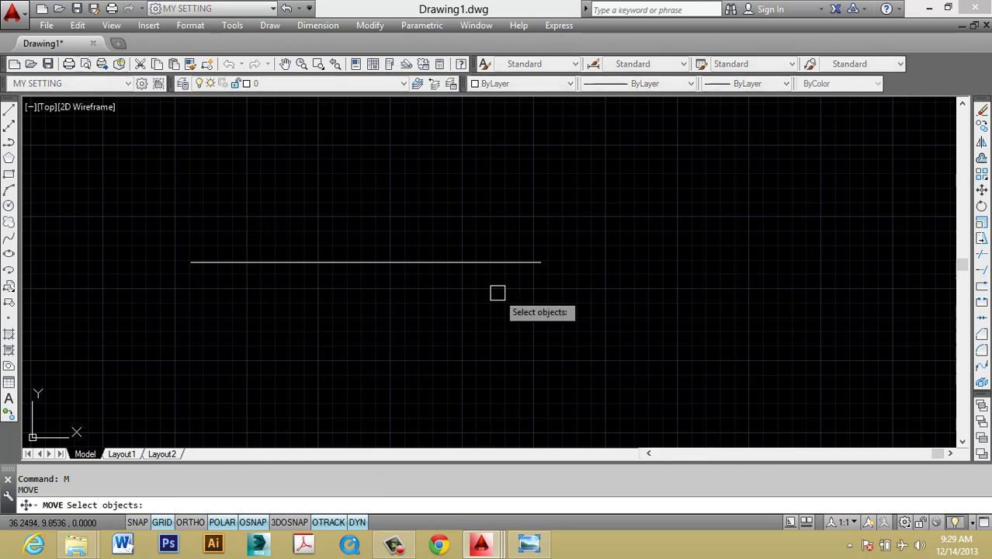
click(496, 262)
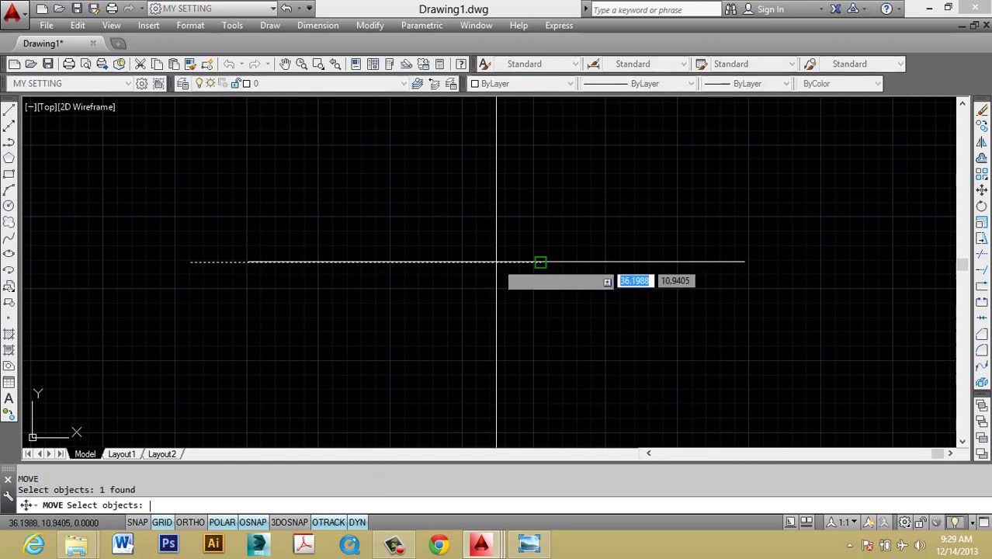
key(Return)
click(503, 394)
click(502, 363)
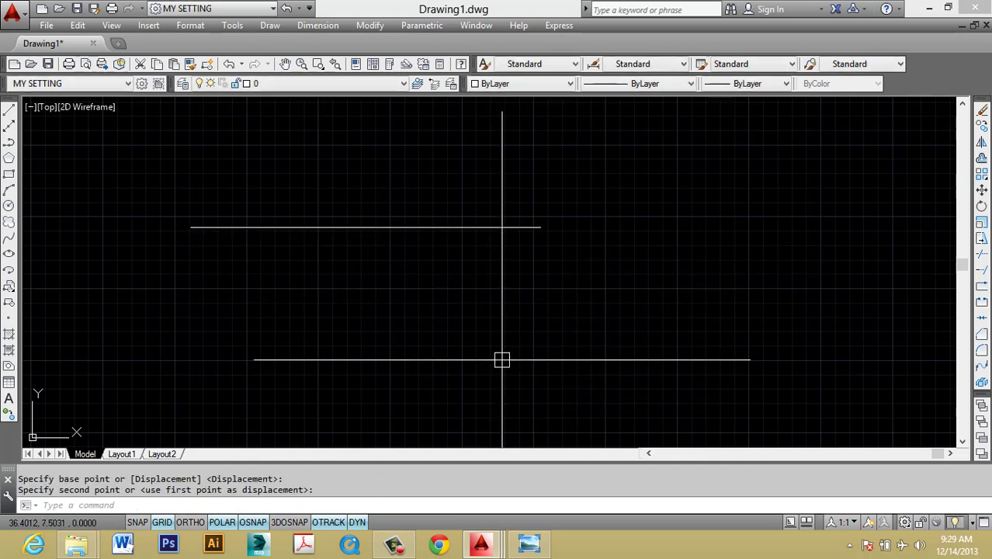
- Move the horizontal line a short distance straight down, selecting it with a crossing window before starting Move
key(Escape)
key(Escape)
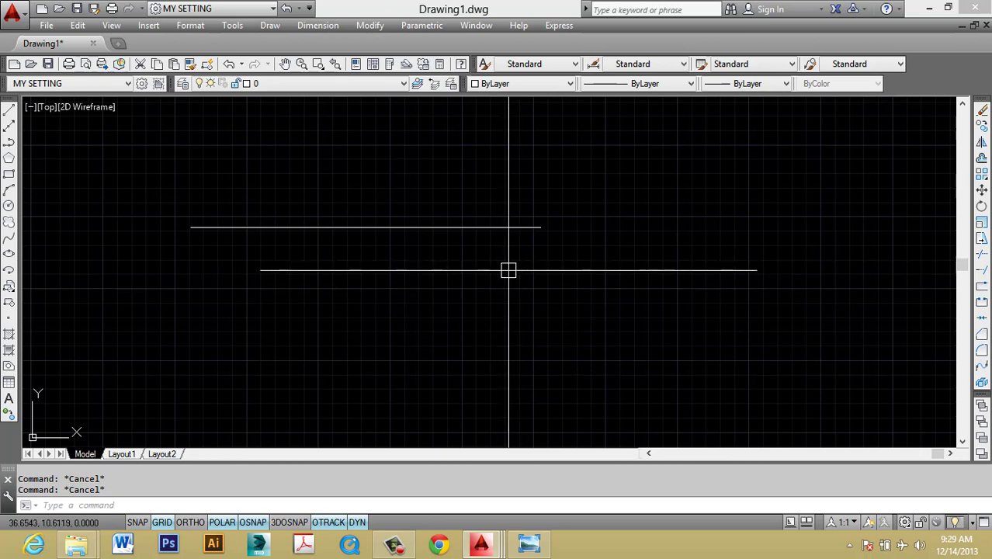
click(504, 239)
click(450, 183)
text(m)
key(Return)
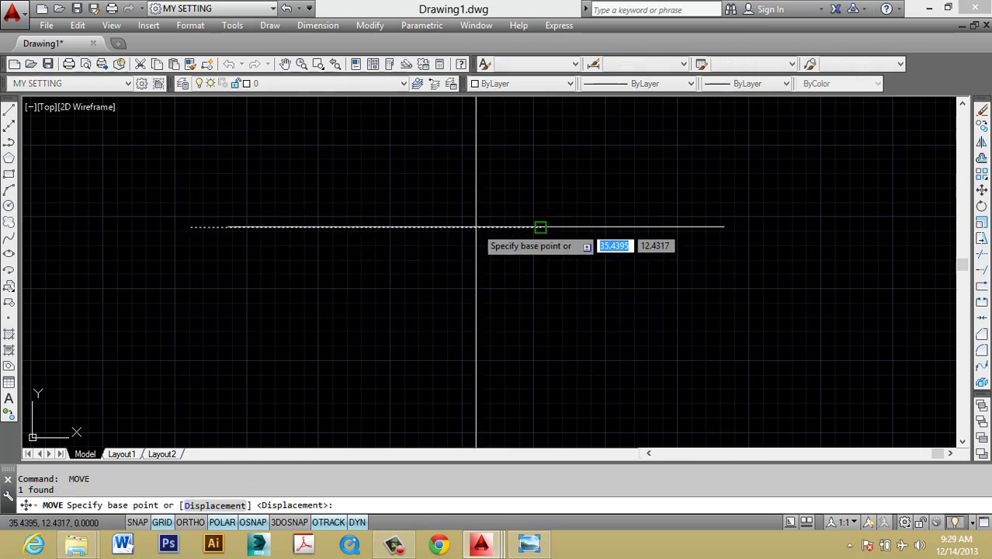
click(481, 269)
click(482, 319)
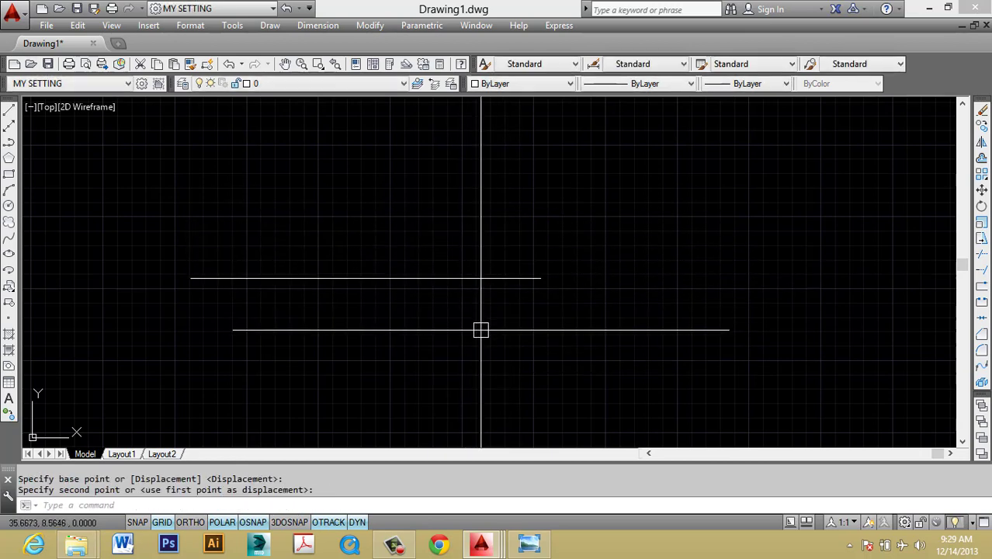
key(Escape)
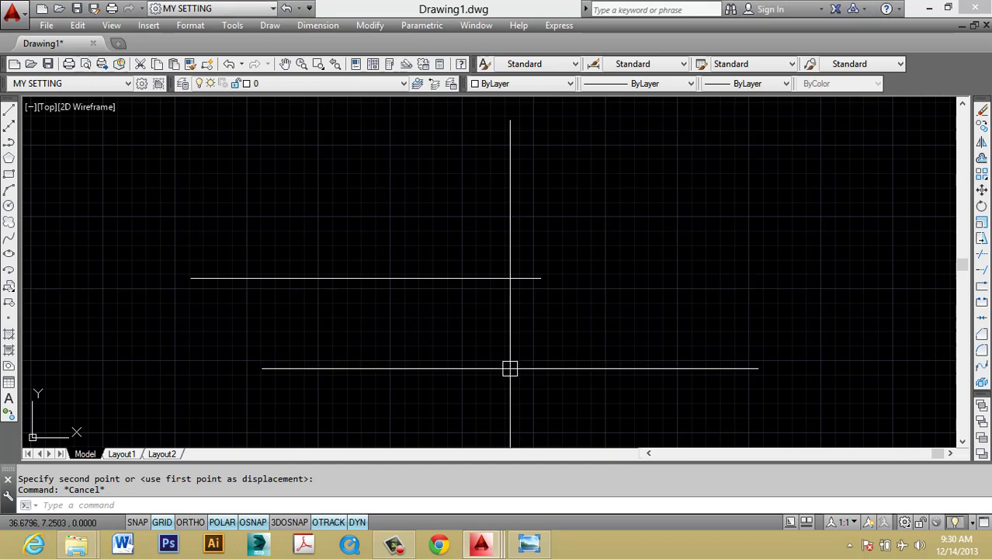
- Turn off noun/verb selection in the selection options and apply the change
key(Escape)
text(op)
key(Return)
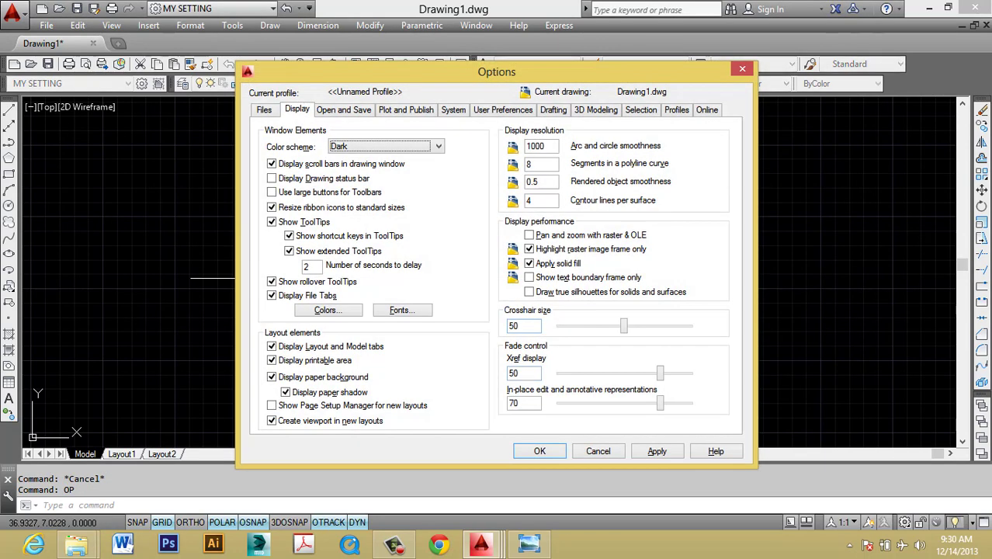
click(642, 110)
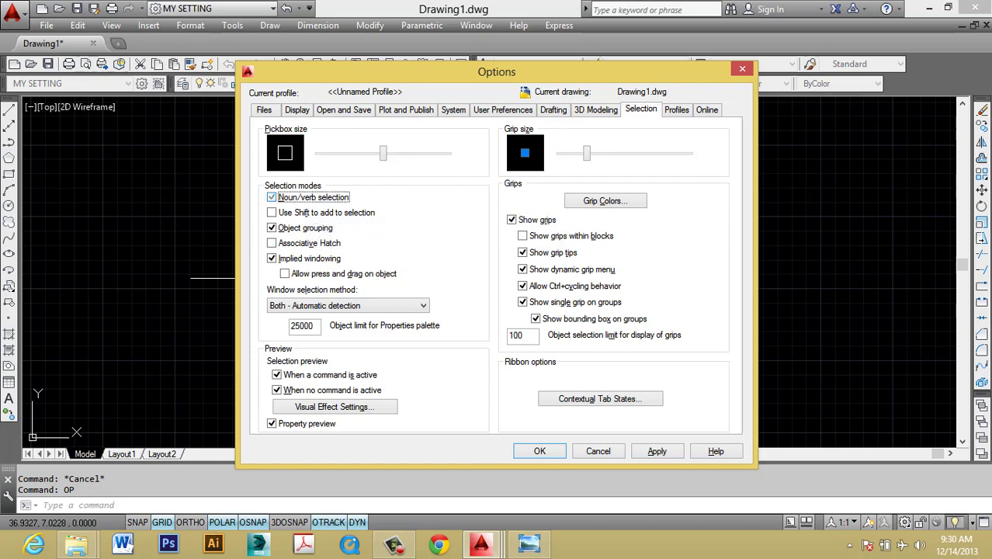
click(658, 452)
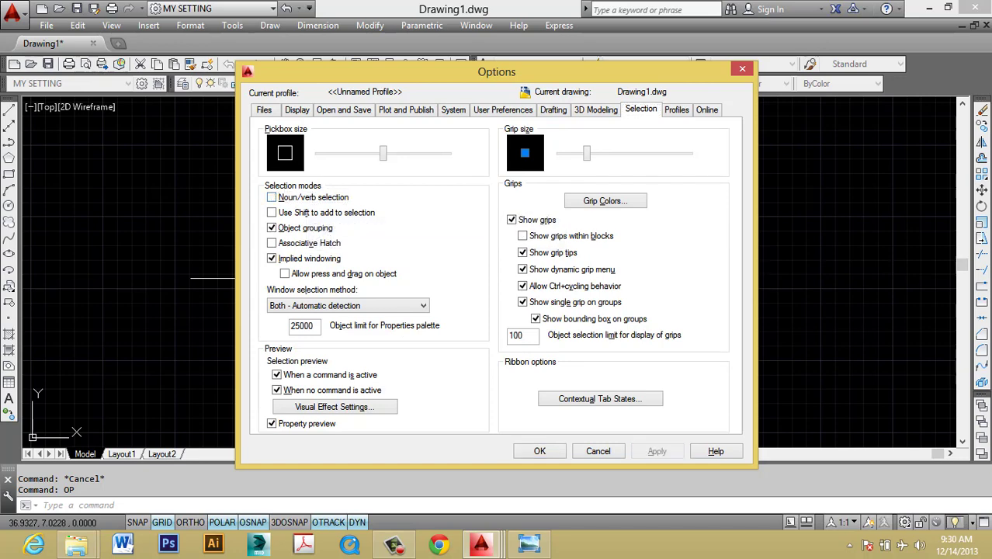
click(540, 452)
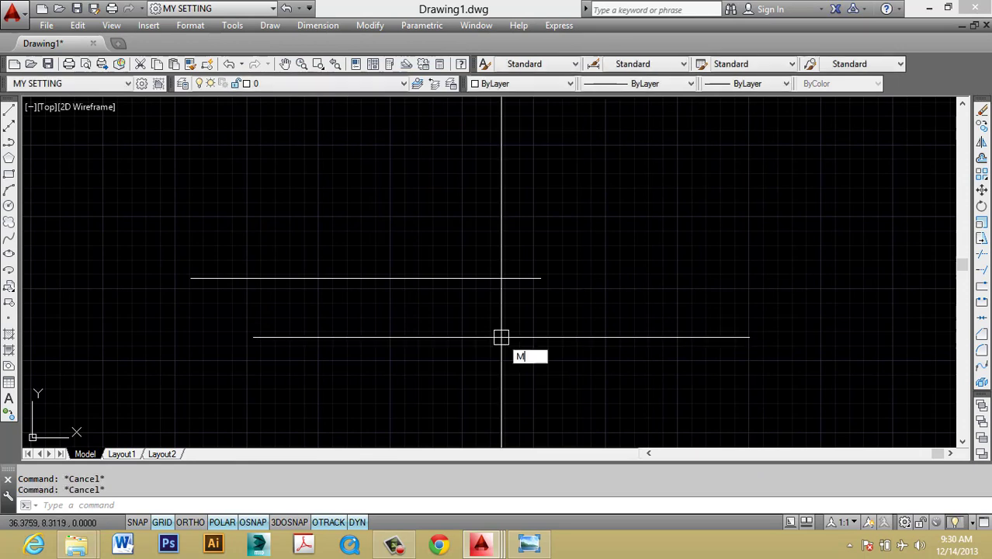
- Move the horizontal line slightly straight up, selecting it after starting Move and using two points in the empty area below it
key(Return)
key(Return)
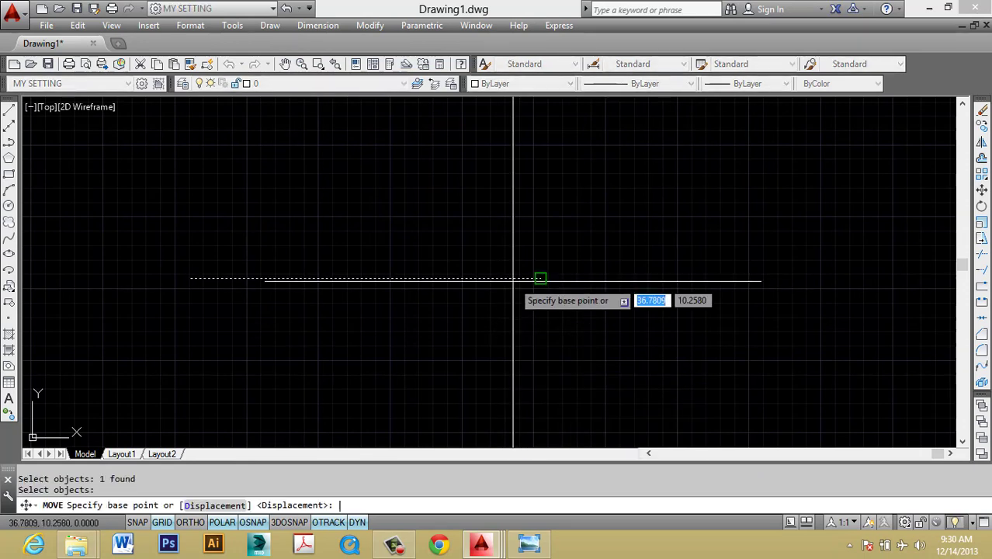
click(525, 403)
click(522, 375)
key(Escape)
key(Escape)
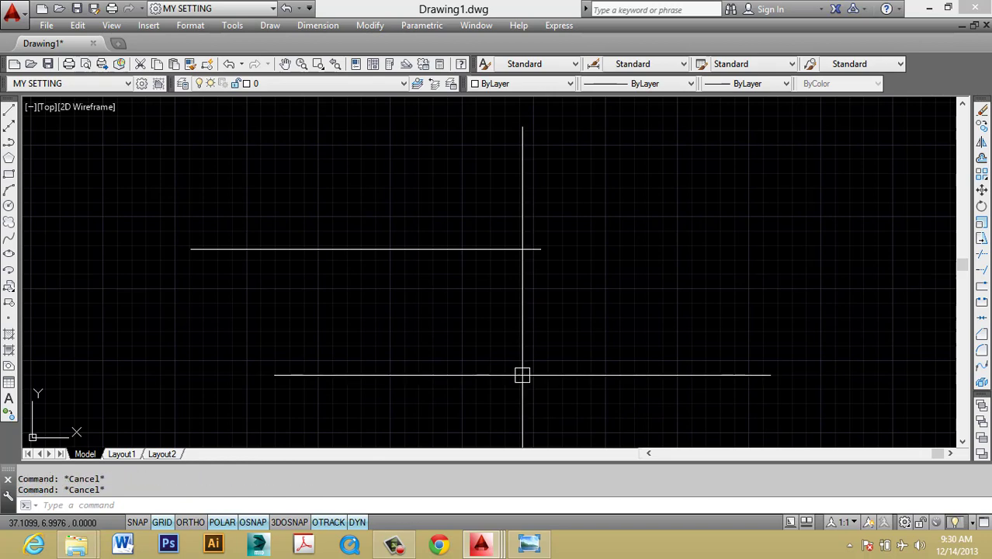
- Try to move the horizontal line by selecting it with a crossing window before starting Move, and cancel
click(528, 296)
click(459, 181)
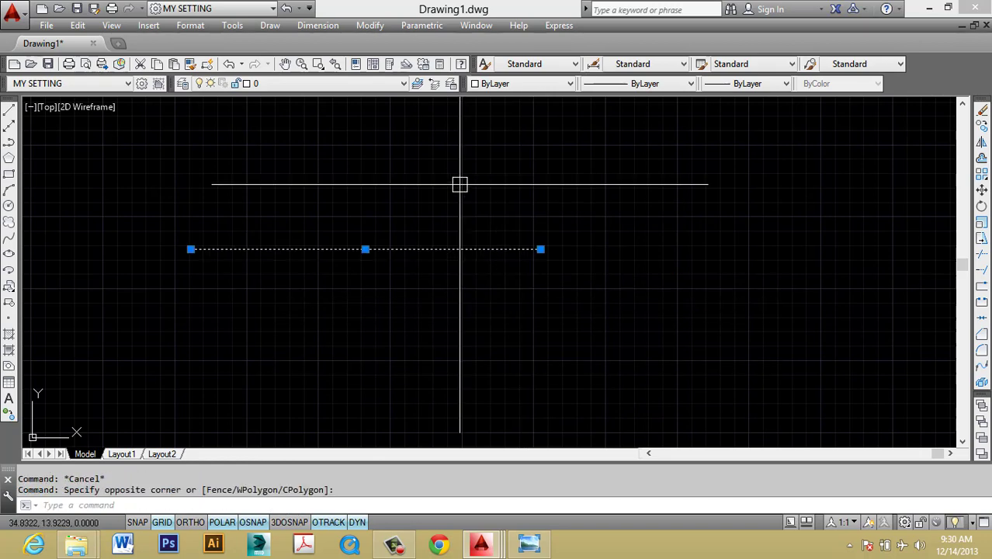
text(m)
key(Return)
click(497, 286)
key(Escape)
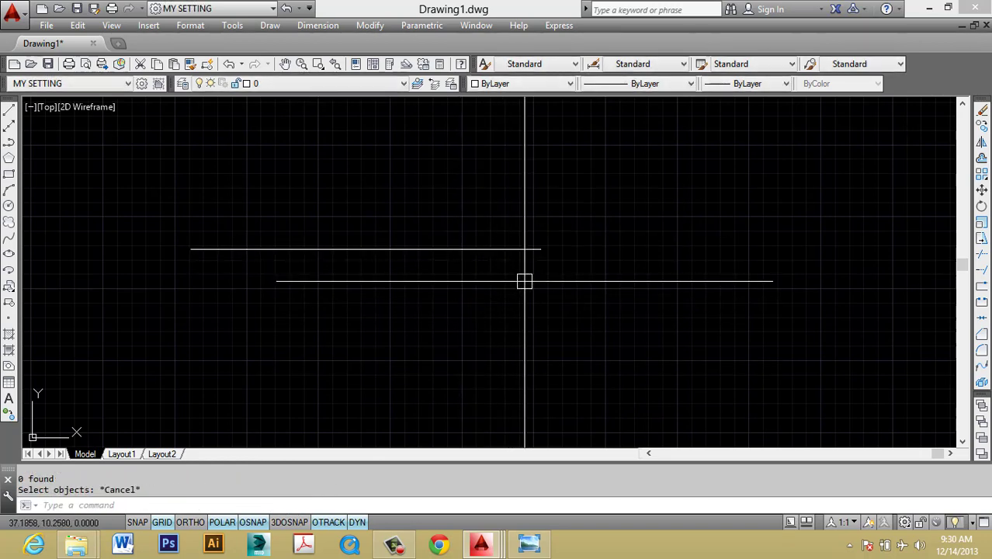
- Select the horizontal line twice with crossing windows and clear the selection each time
click(525, 280)
click(441, 206)
key(Escape)
click(486, 309)
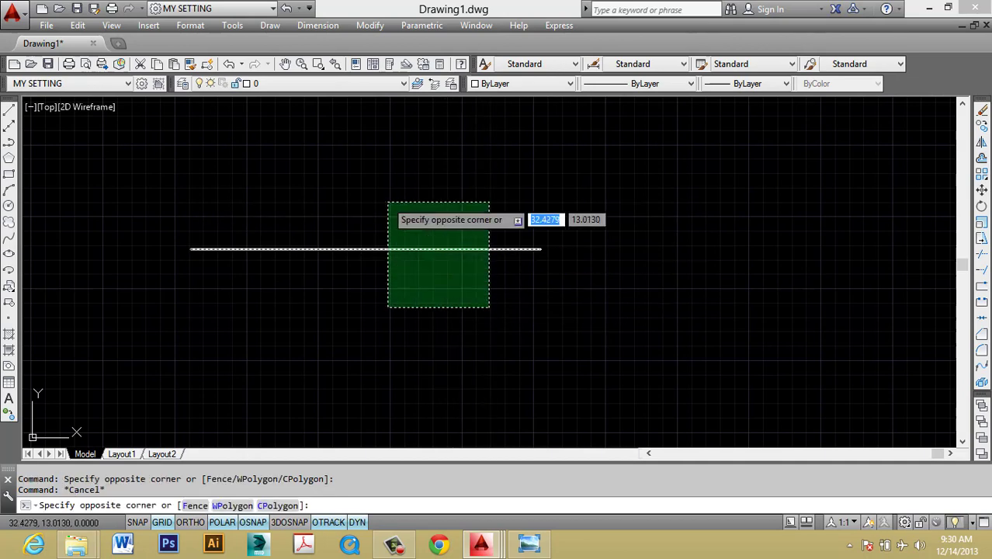
click(389, 205)
key(Escape)
- Retry Move on the horizontal line with a crossing selection made beforehand, and cancel the command
click(472, 295)
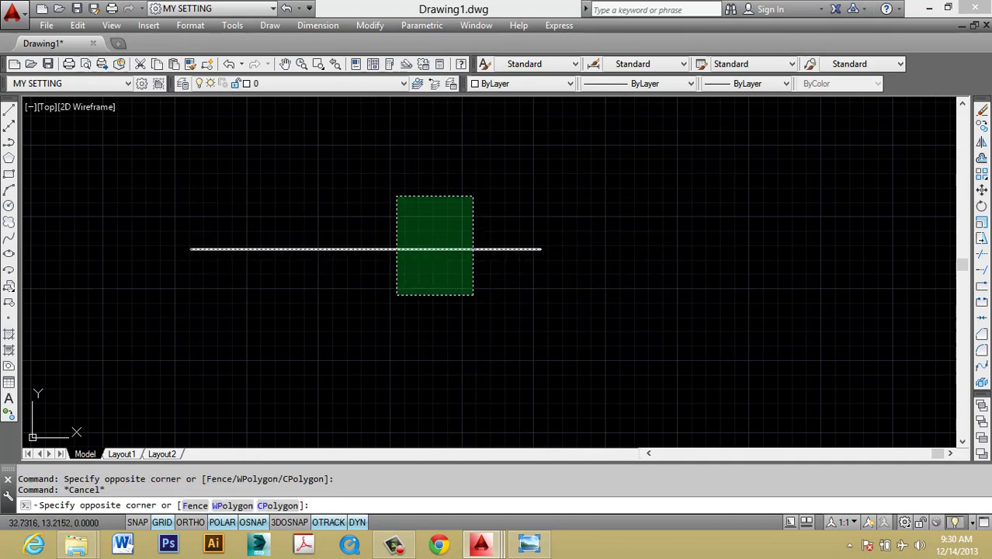
click(397, 196)
text(m)
key(Return)
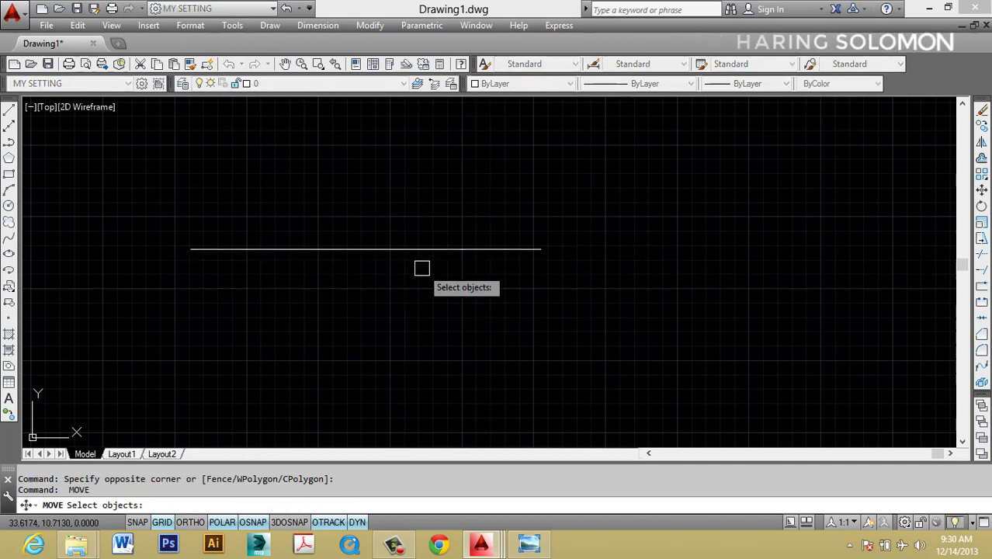
text(m)
key(Return)
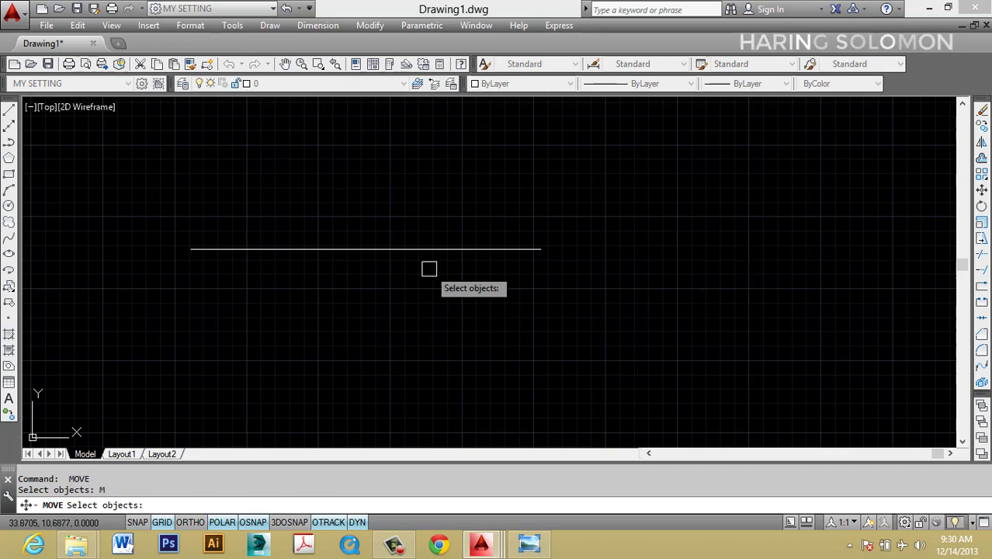
key(Escape)
key(Escape)
- Tick noun/verb selection in the selection options and leave the dialog
text(op)
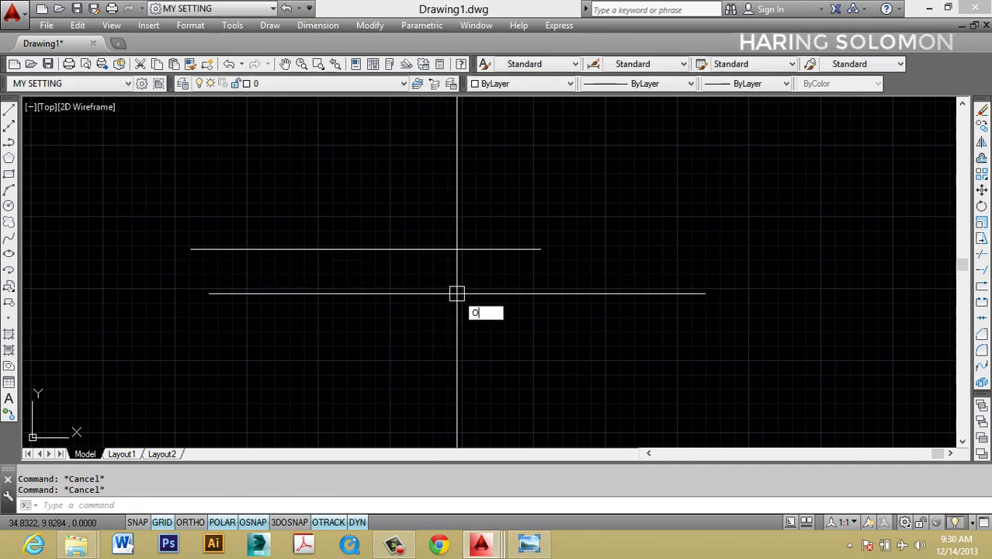
key(Return)
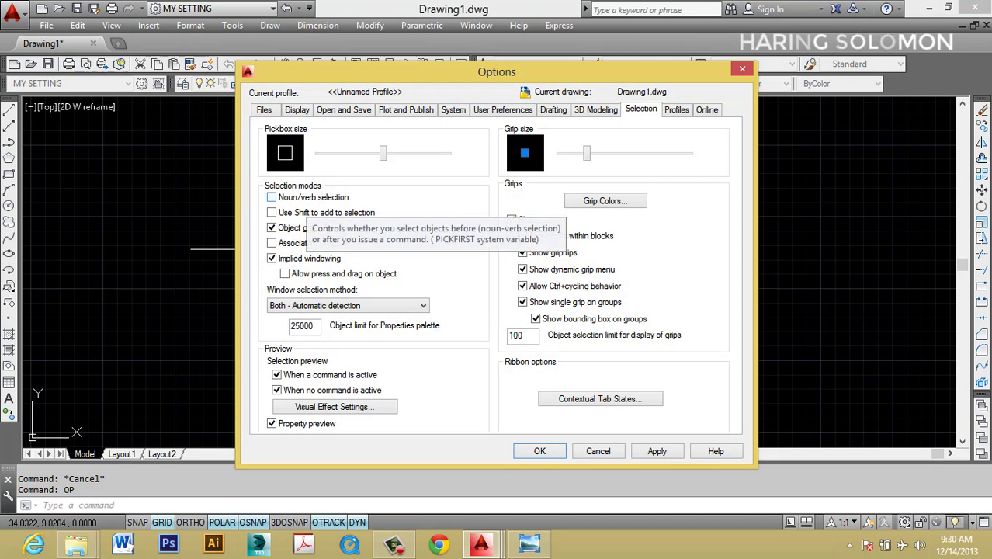
click(304, 199)
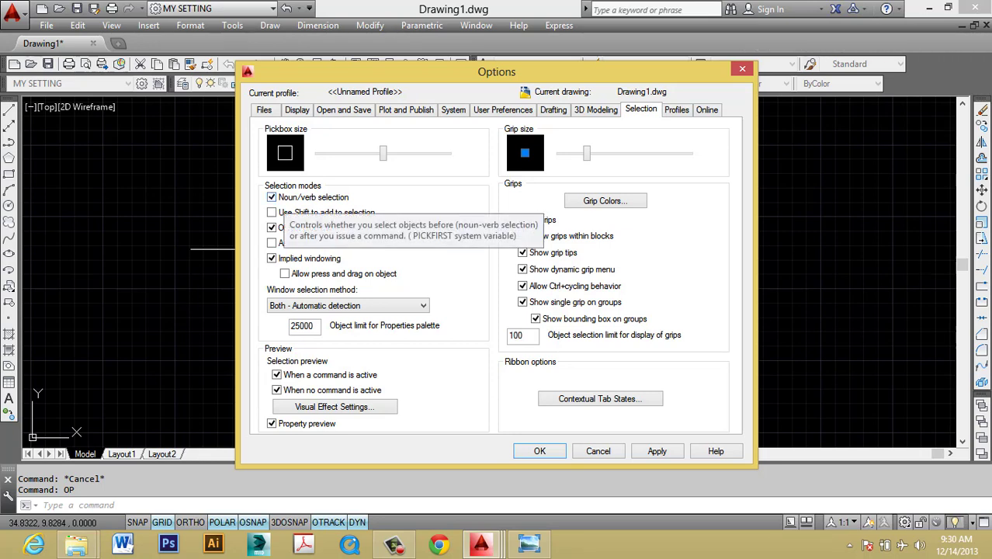
key(Escape)
key(Escape)
key(Escape)
click(463, 309)
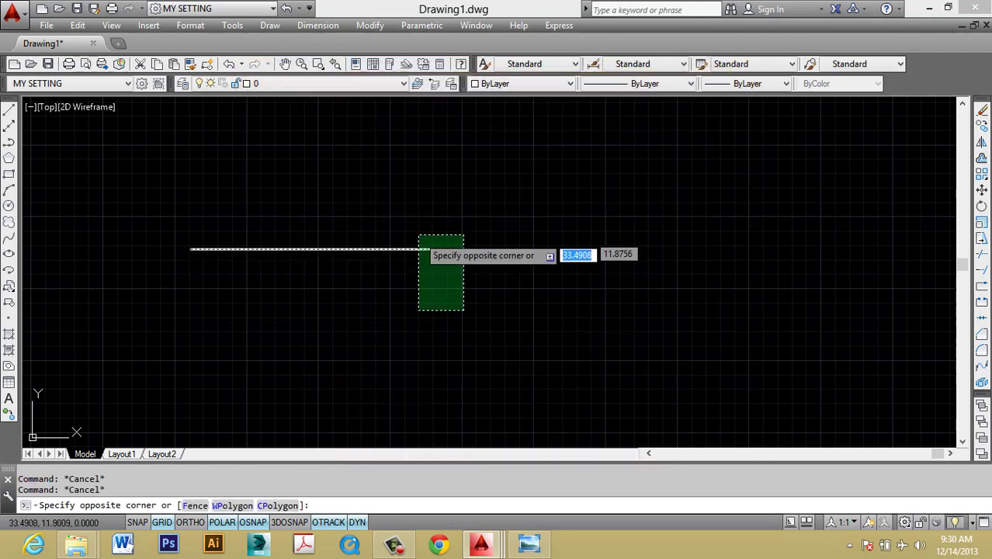
key(Escape)
click(427, 264)
key(Escape)
key(Escape)
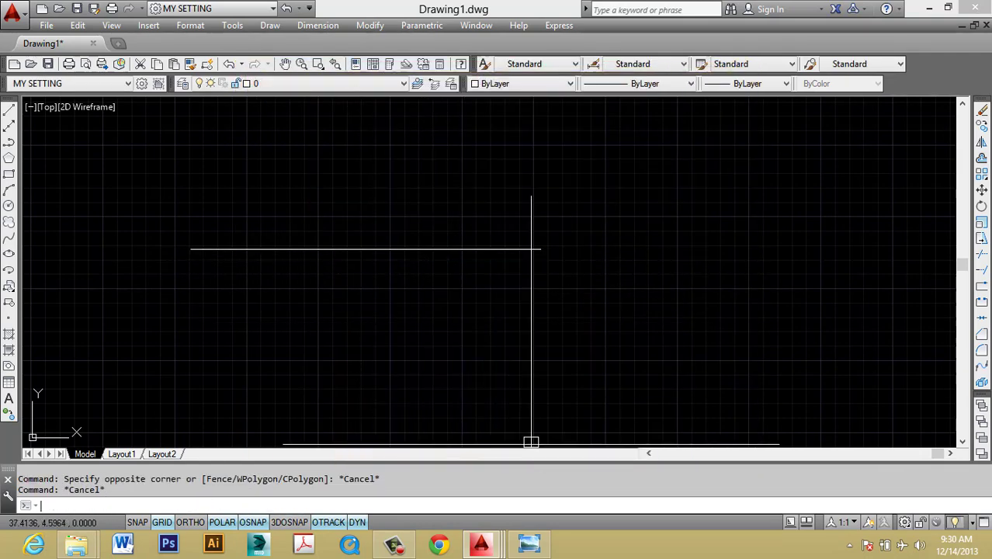
- Keep noun/verb selection unticked in the selection options and confirm the dialog
text(op)
key(Return)
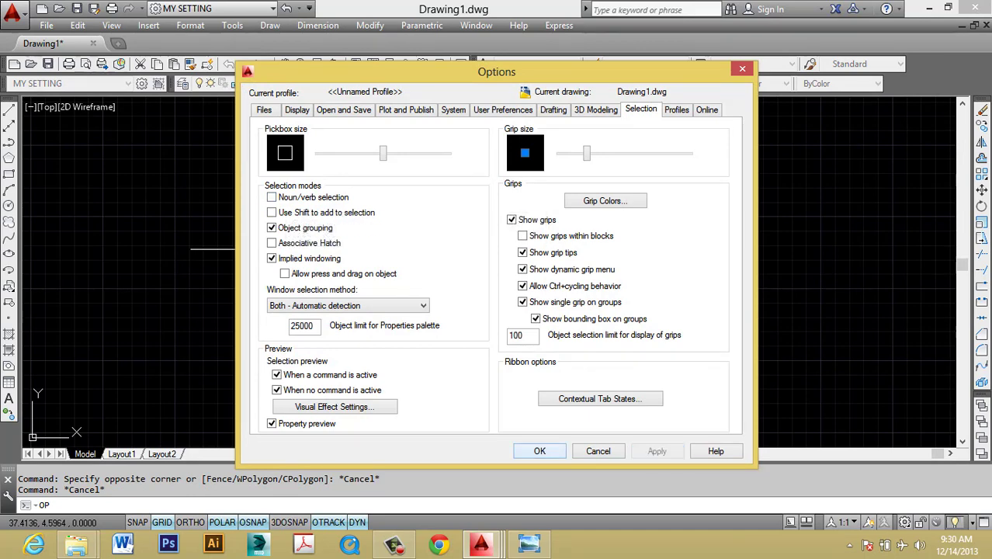
key(Return)
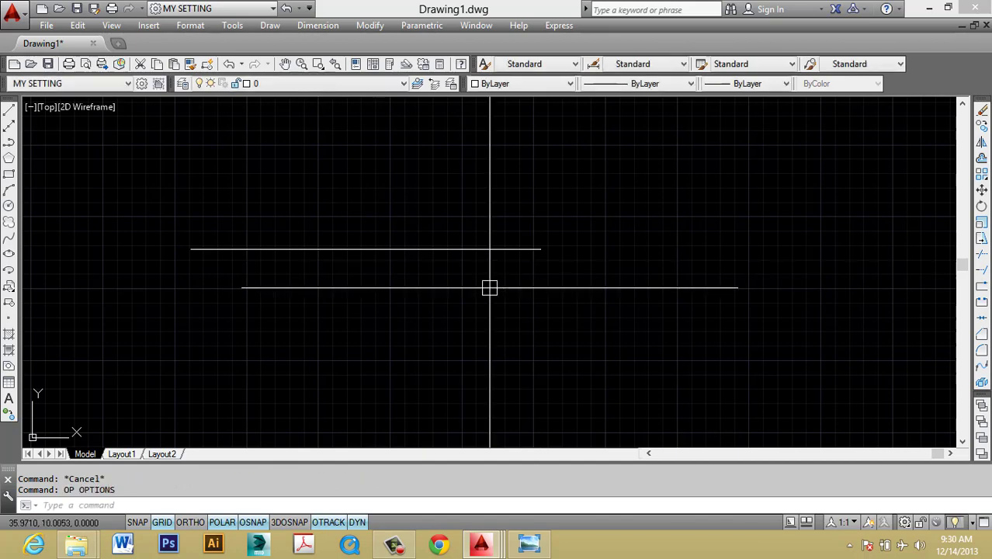
click(543, 343)
click(446, 247)
key(Return)
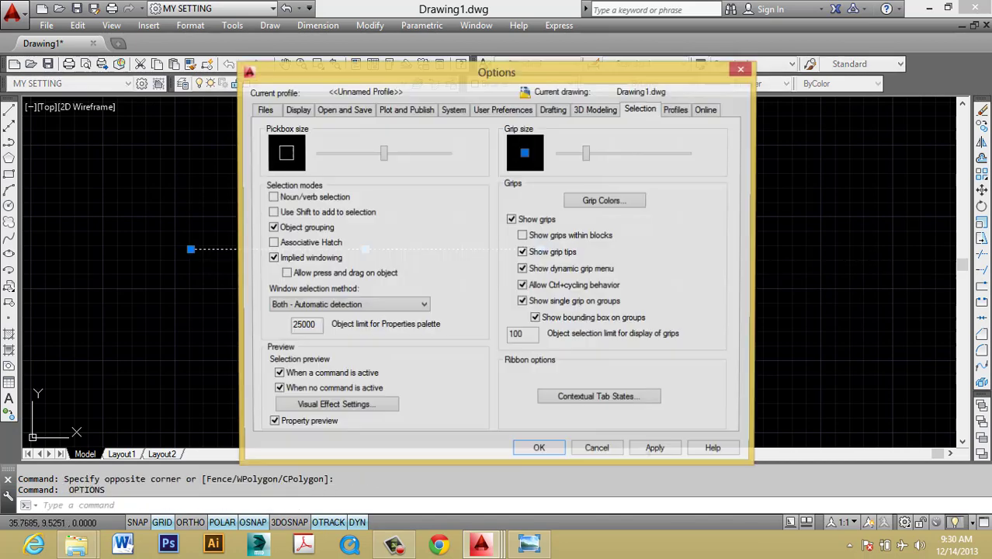
click(540, 448)
key(Escape)
- Try to move the horizontal line by picking it directly before starting Move, ending the command without a selection
click(491, 250)
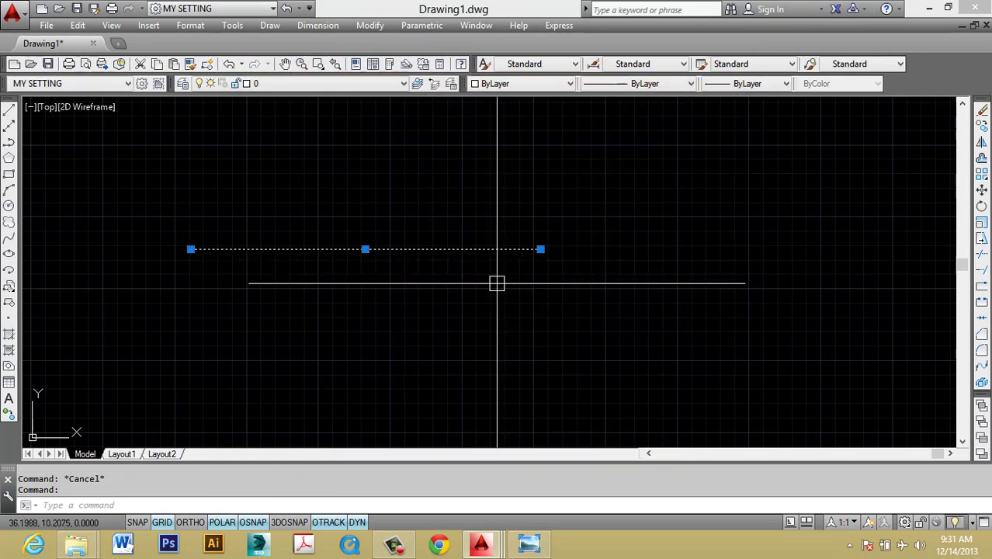
text(M)
key(Return)
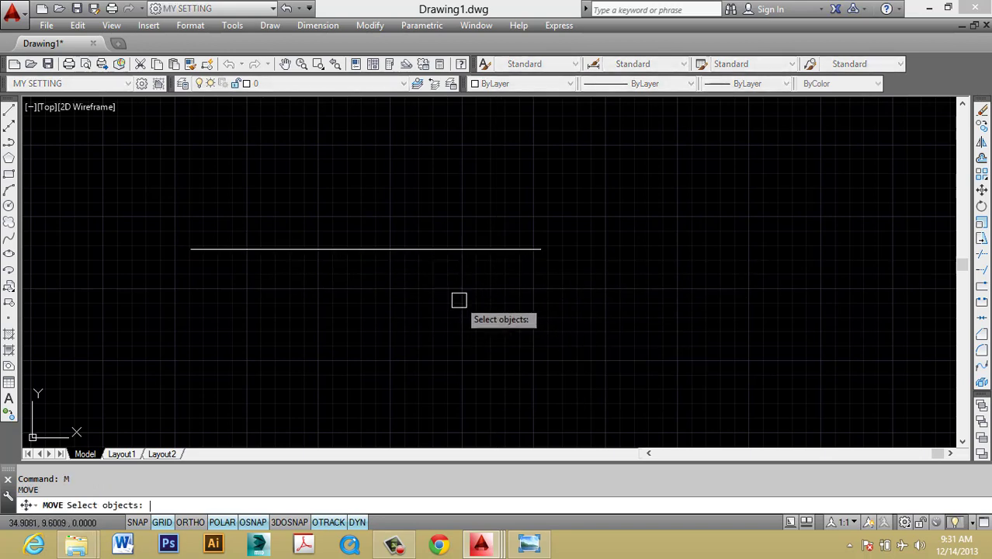
key(Return)
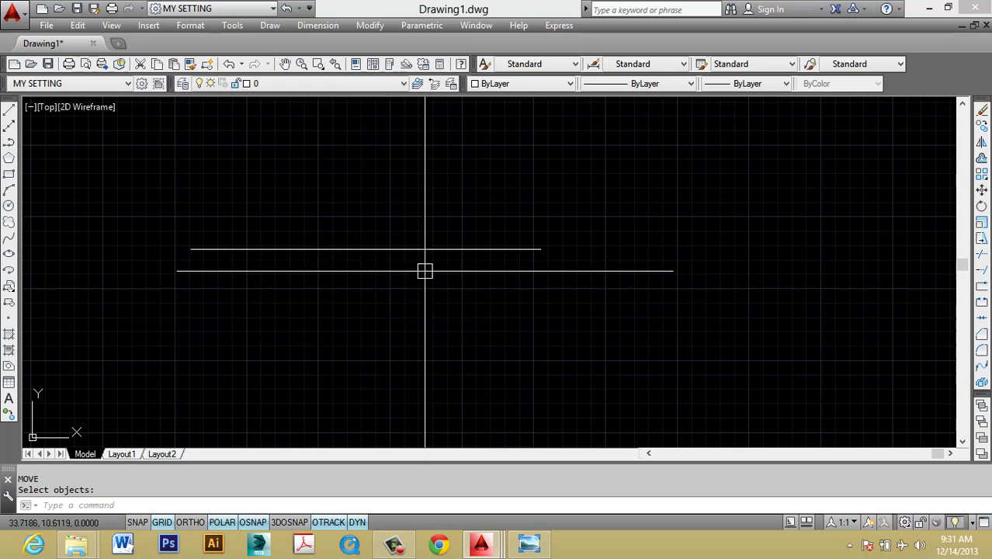
- Turn noun/verb selection back on in the selection options and close them
key(Escape)
key(Escape)
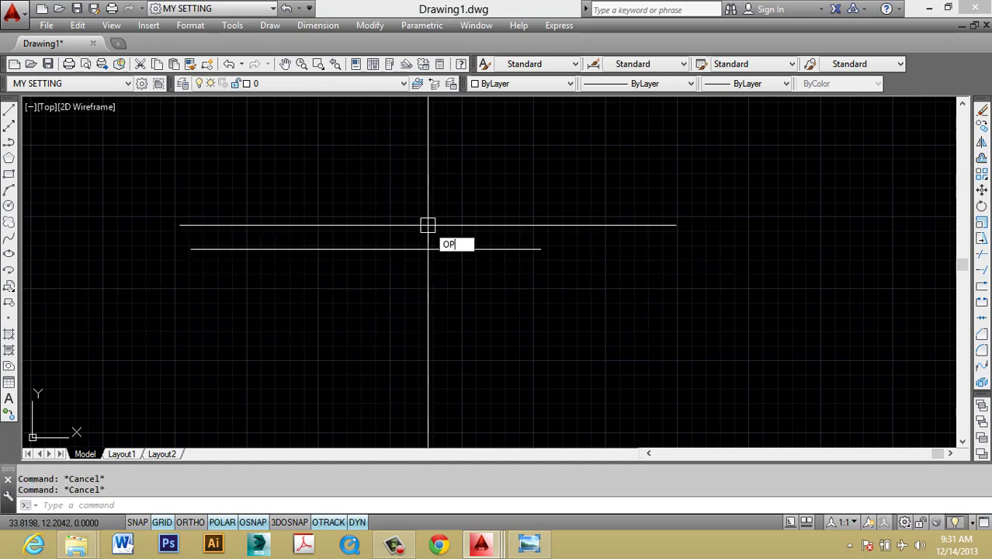
key(Return)
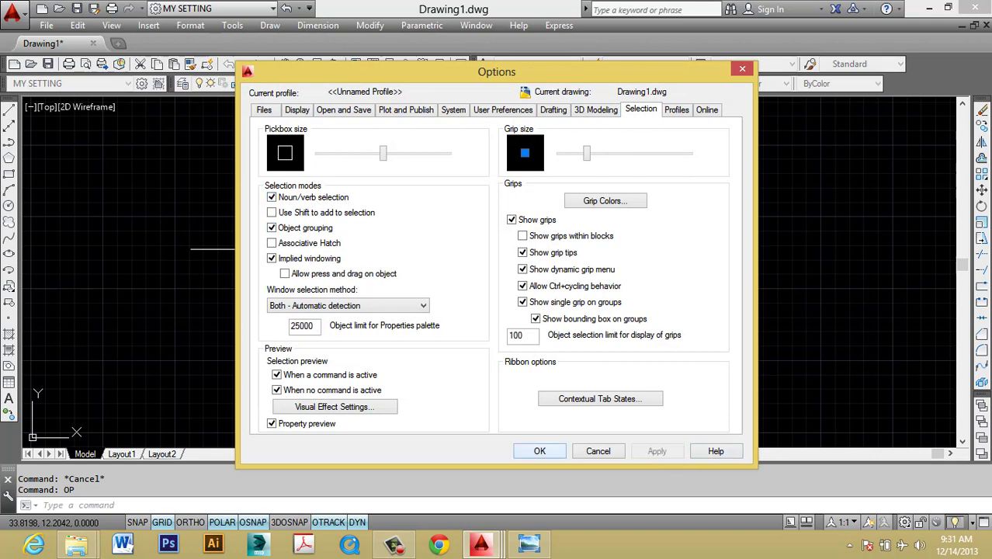
key(Escape)
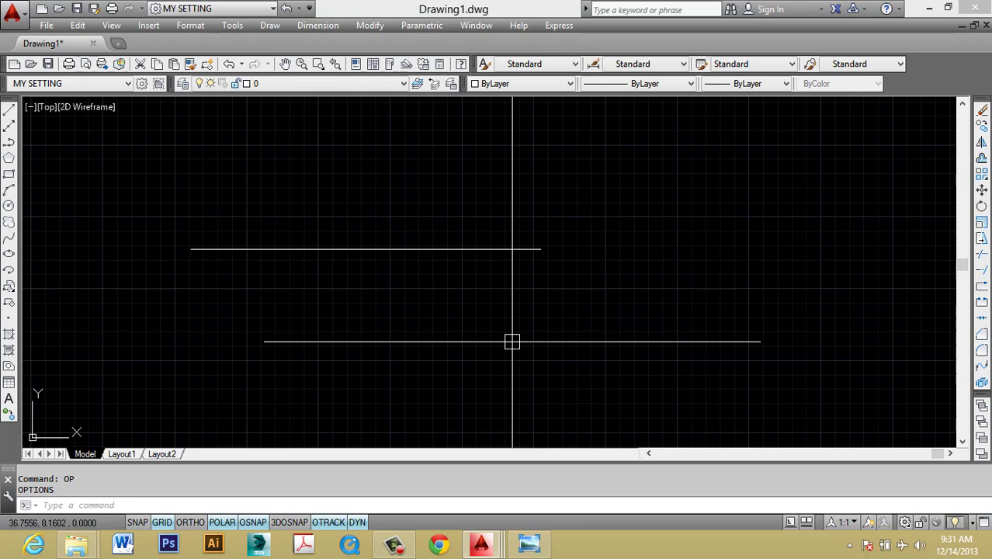
- Erase the horizontal line, selecting it with a crossing window before starting Erase
click(543, 340)
click(370, 184)
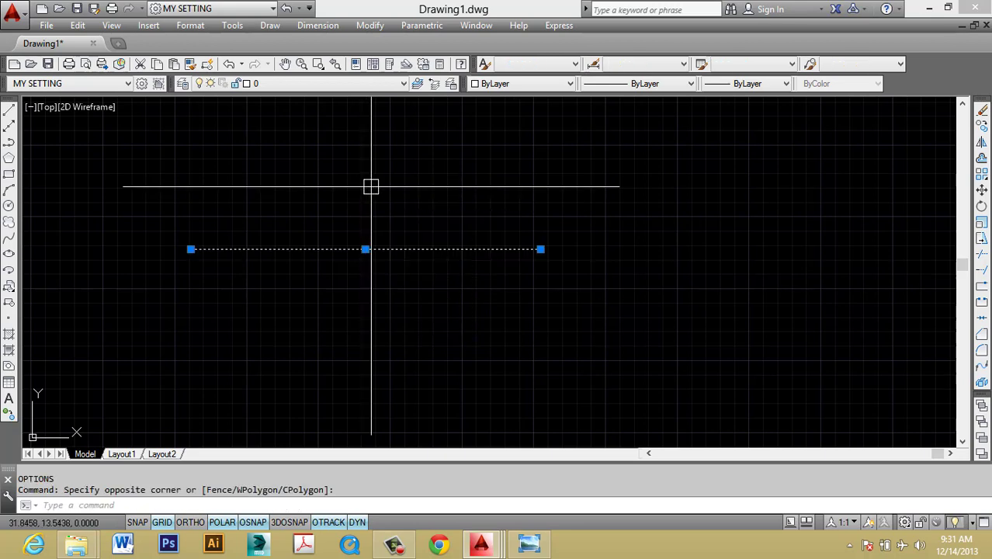
text(e)
key(Return)
- Switch to the COORIDNATES SYSTEM.dwg drawing in the other AutoCAD window and examine its X-Y coordinate grid
mouse_move(480, 544)
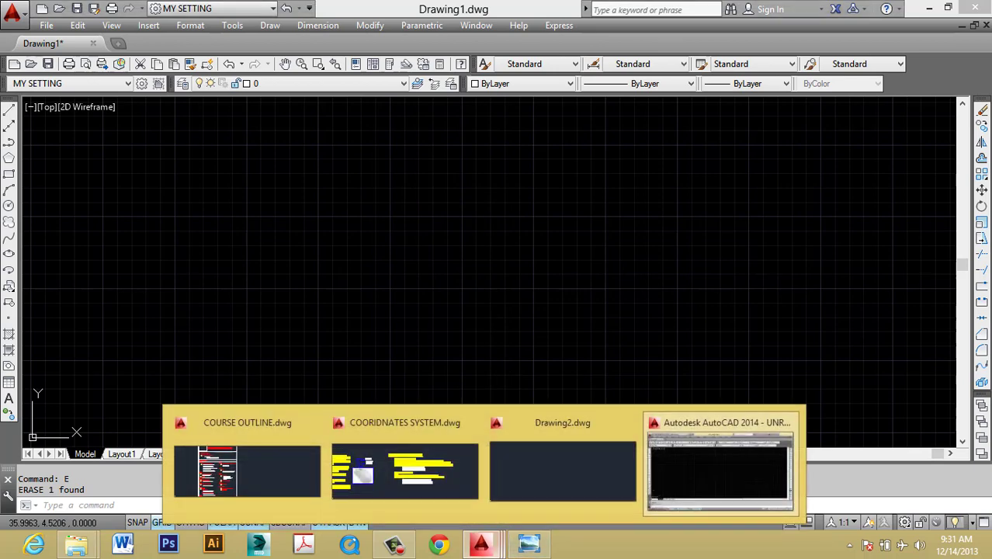
click(419, 458)
scroll(435, 375, down, 5)
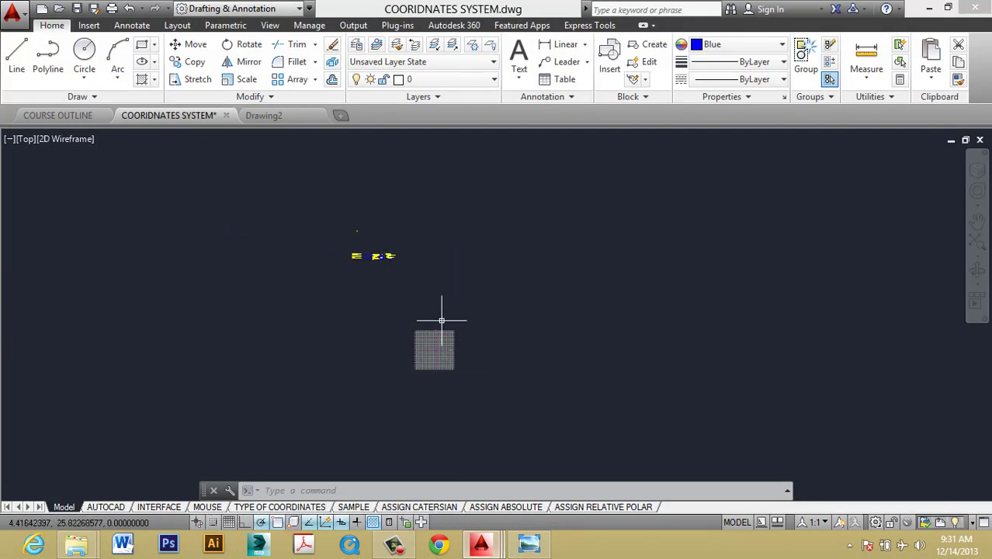
scroll(442, 320, up, 6)
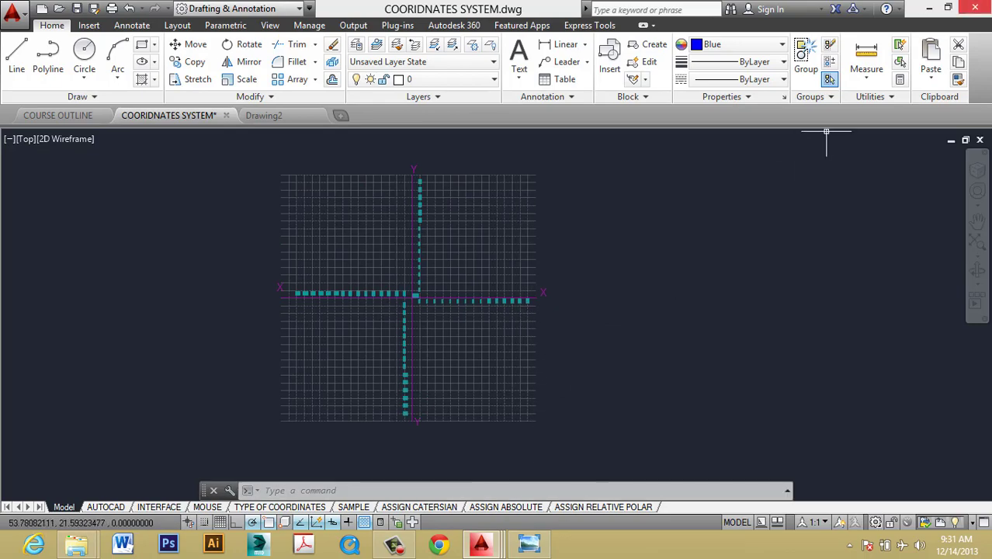
- Close the AutoCAD window with COORIDNATES SYSTEM.dwg and quit the one with Drawing1.dwg, discarding the changes
click(975, 7)
key(Tab)
key(Return)
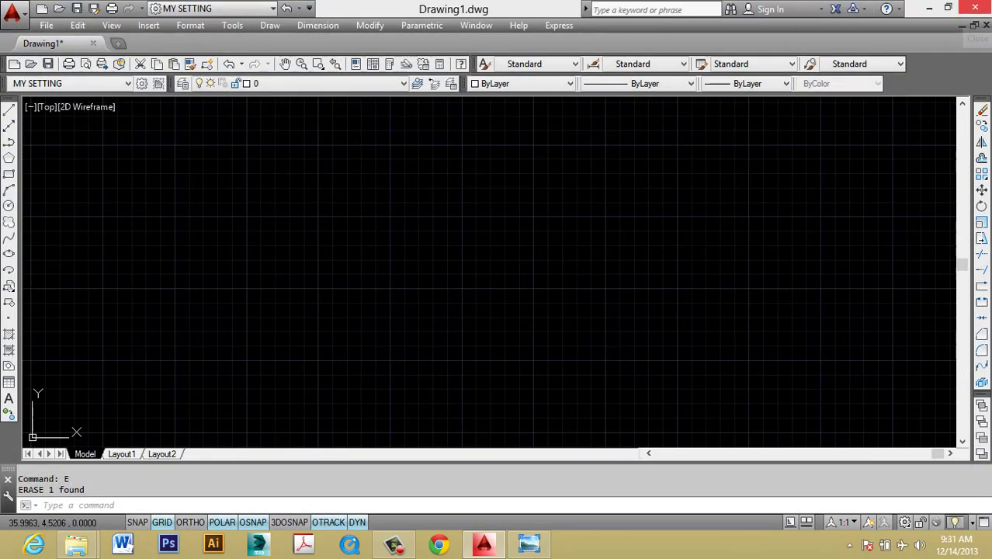
click(975, 7)
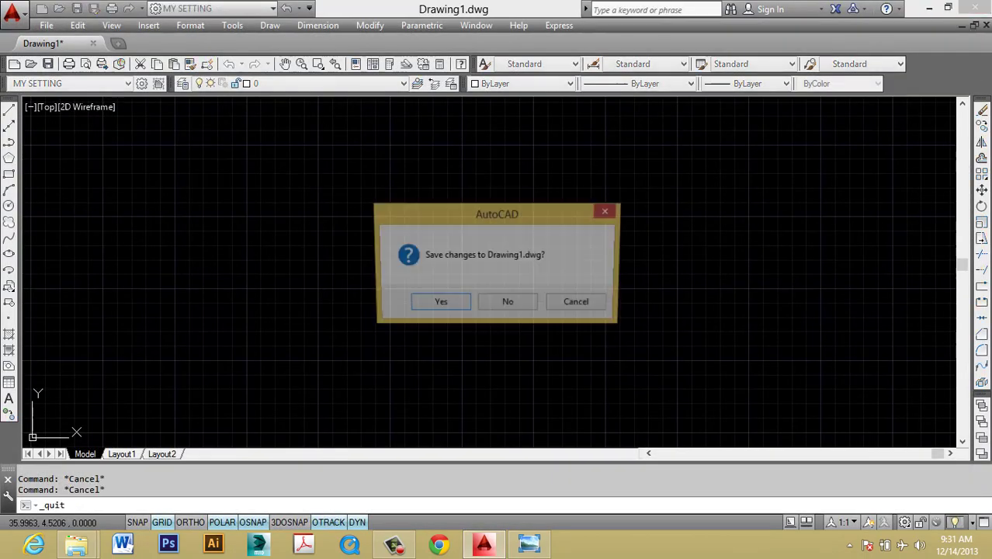
key(n)
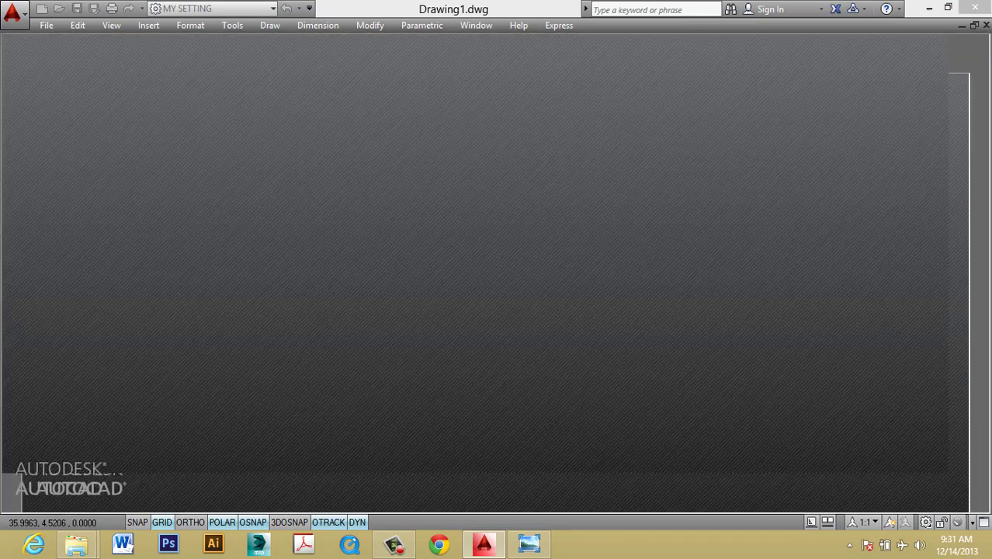
- Close AutoCAD and the AutoCAD 2014 - English folder window
key(alt+F4)
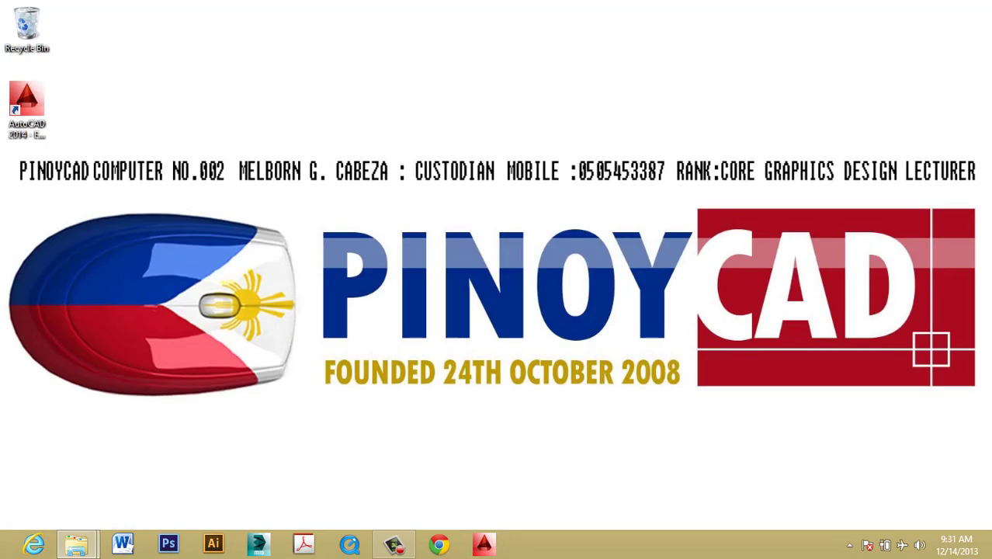
mouse_move(76, 544)
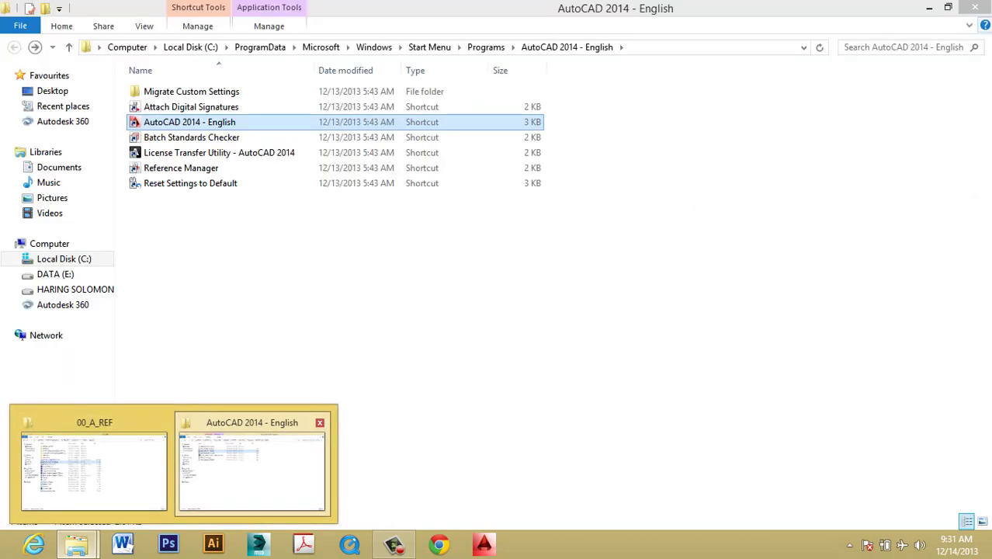
click(249, 462)
click(975, 7)
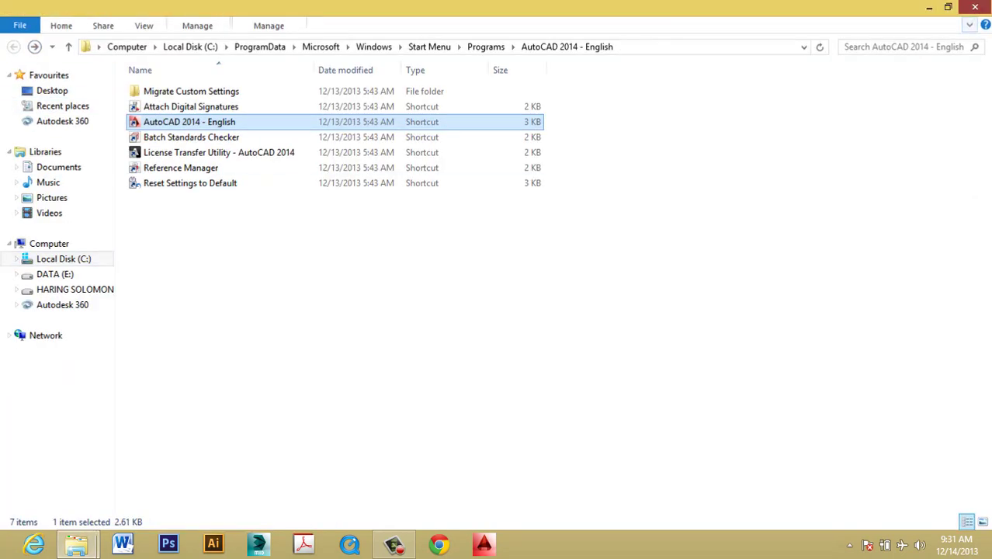
- Bring up the 00_A_REF folder and go back to the 2D BASIC folder
click(78, 544)
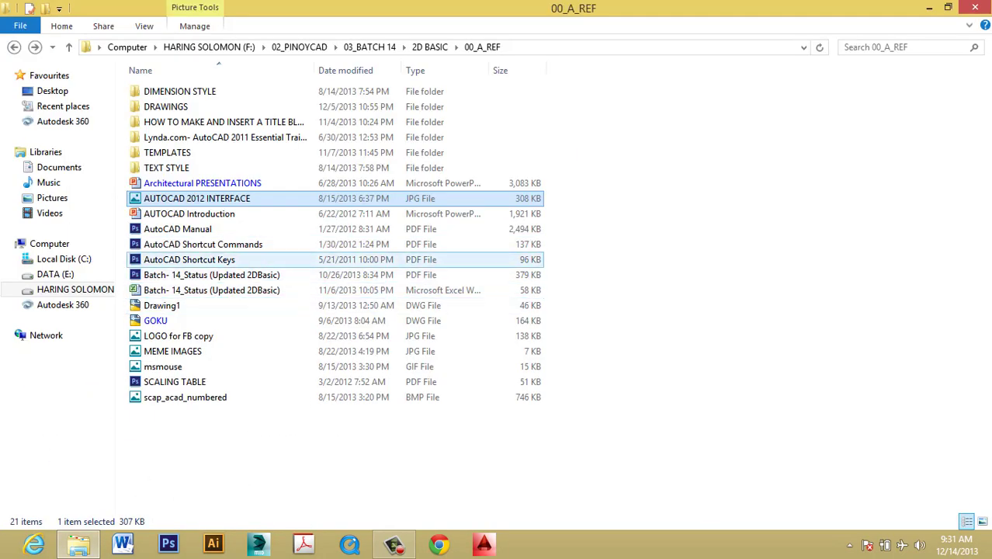
click(14, 47)
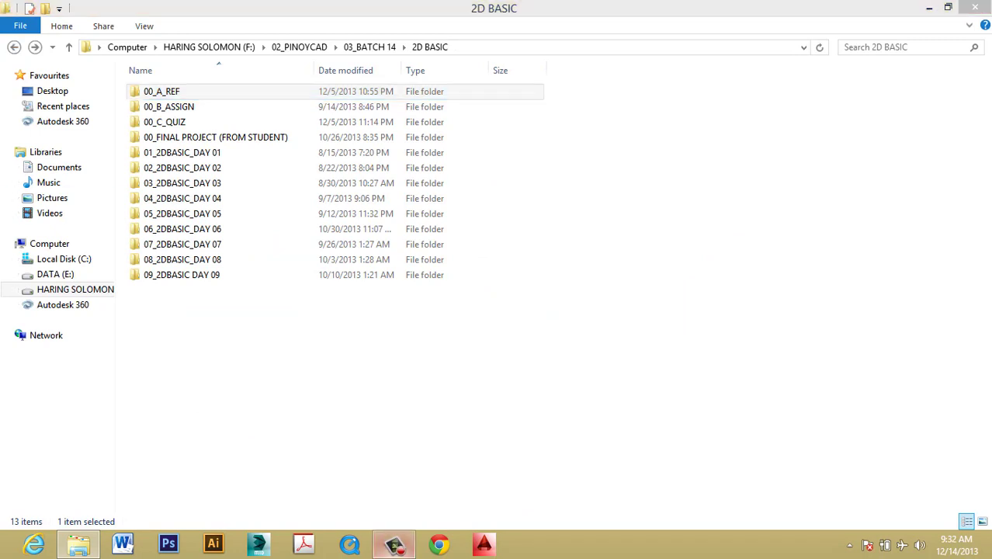
click(395, 545)
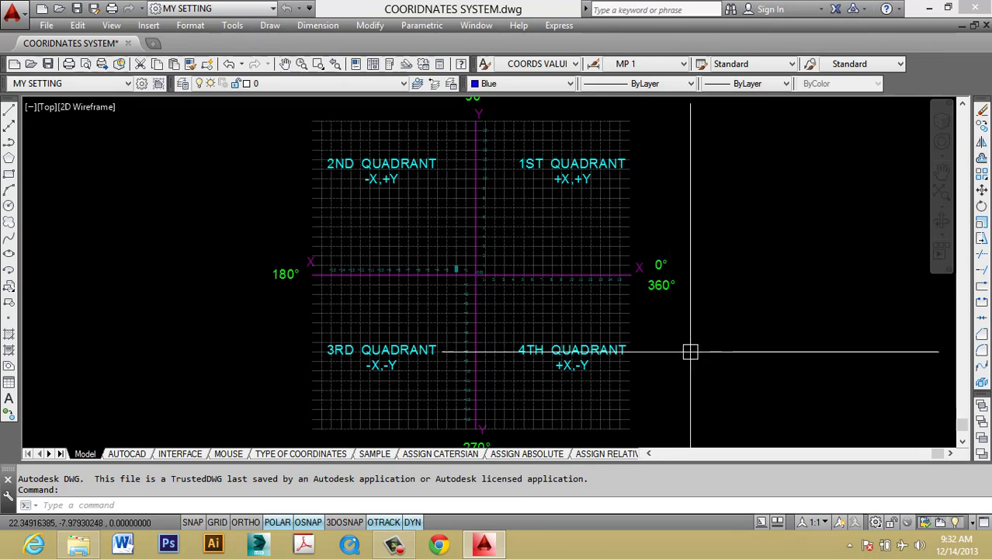
- Switch to COORIDNATES SYSTEM.dwg in AutoCAD and examine the notes on Cartesian and polar co-ordinate types
scroll(649, 431, down, 8)
scroll(547, 240, up, 4)
scroll(545, 325, up, 4)
scroll(659, 424, up, 2)
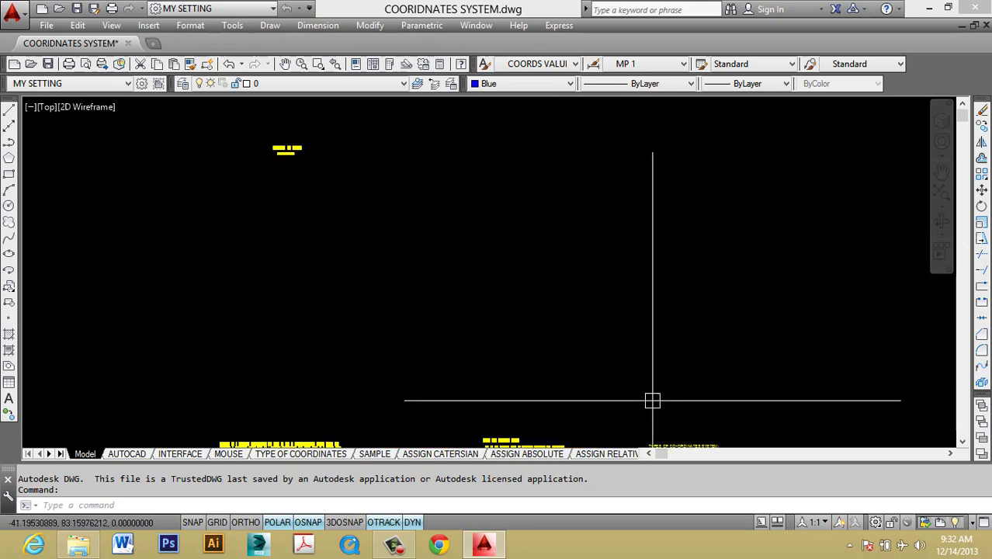
middle_drag(653, 400, 410, 99)
middle_drag(454, 223, 459, 350)
scroll(443, 295, up, 6)
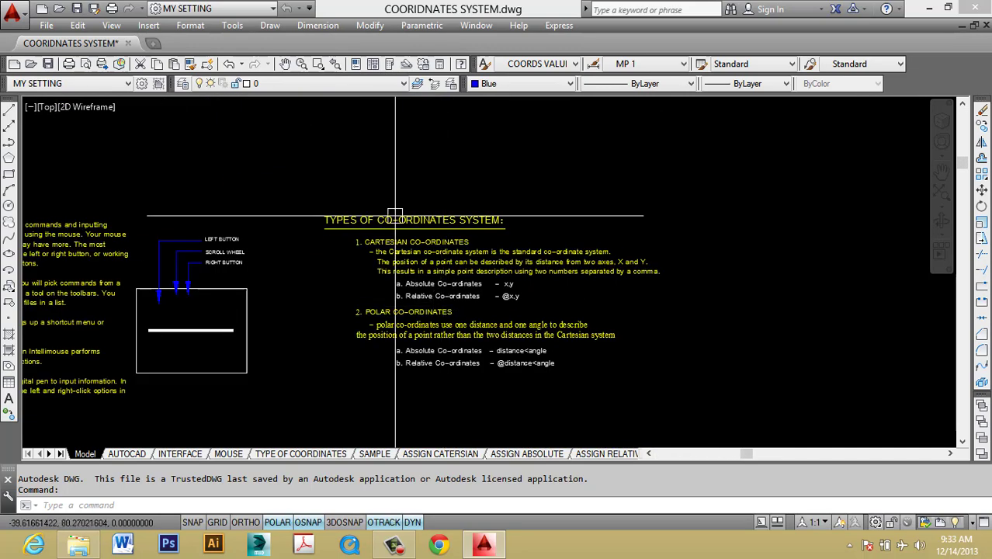
middle_drag(437, 210, 410, 193)
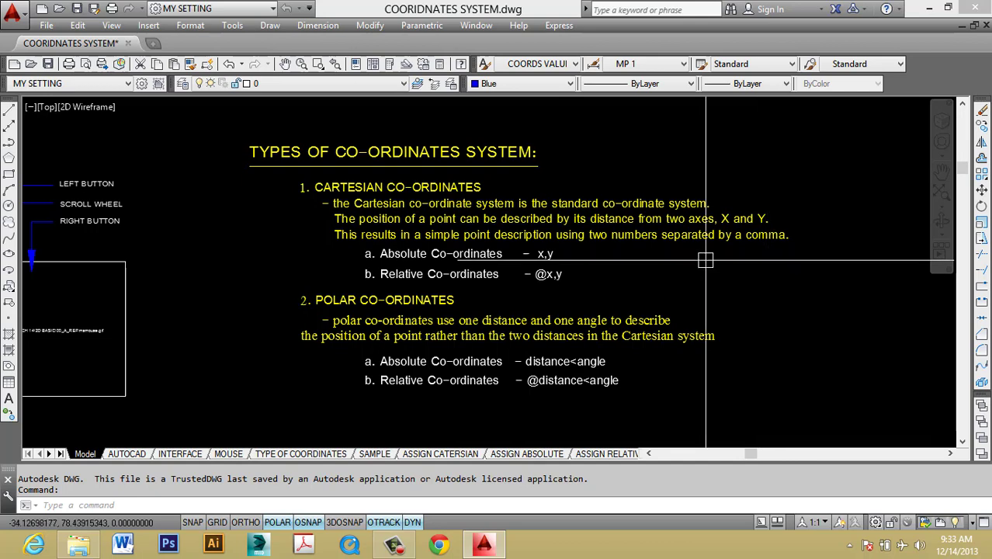
- Examine the X and Y axes of the quadrant chart and the degree labels at their ends
scroll(702, 195, down, 5)
scroll(405, 247, up, 5)
middle_drag(651, 436, 603, 148)
scroll(645, 339, down, 3)
middle_drag(652, 330, 632, 319)
scroll(618, 286, up, 2)
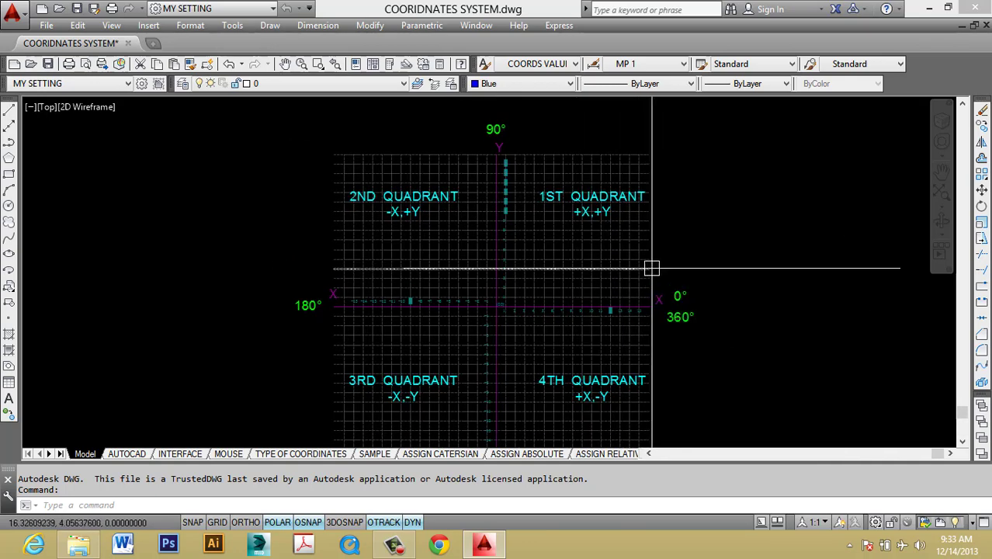
mouse_move(651, 268)
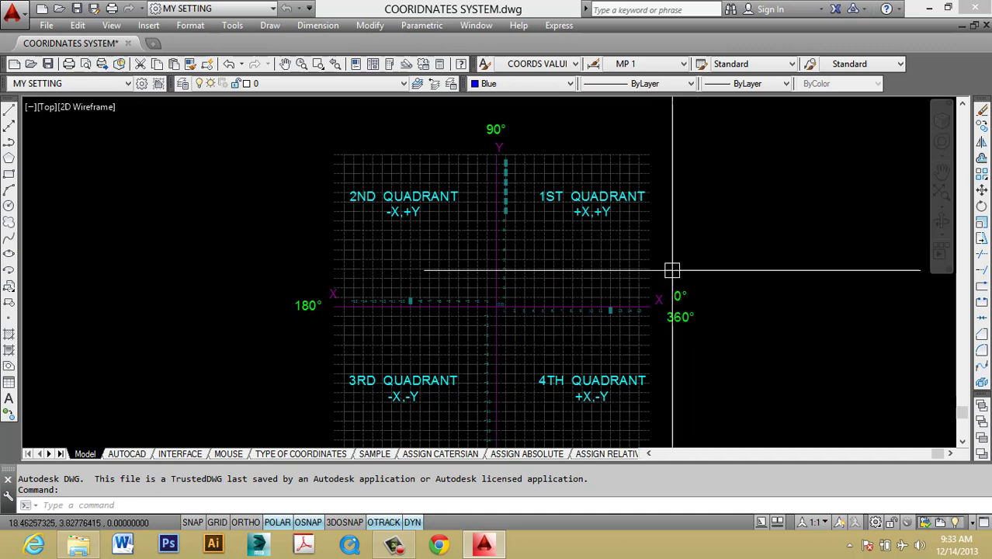
middle_drag(566, 235, 540, 176)
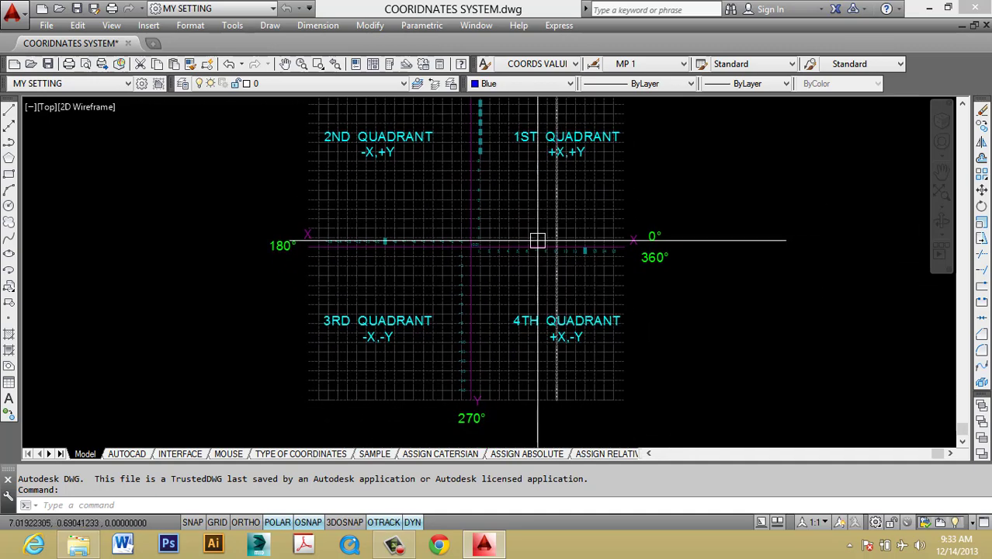
middle_drag(638, 238, 626, 250)
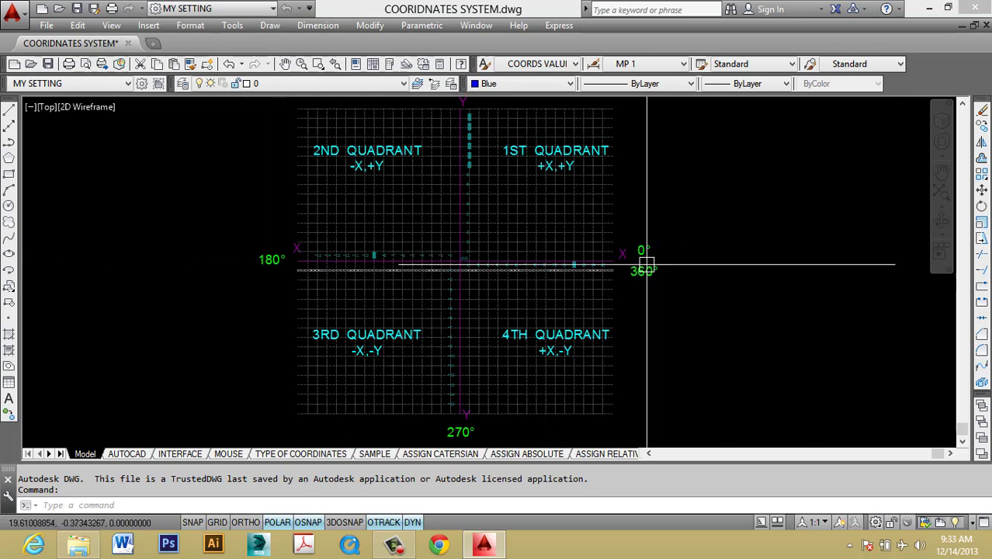
middle_drag(400, 112, 381, 182)
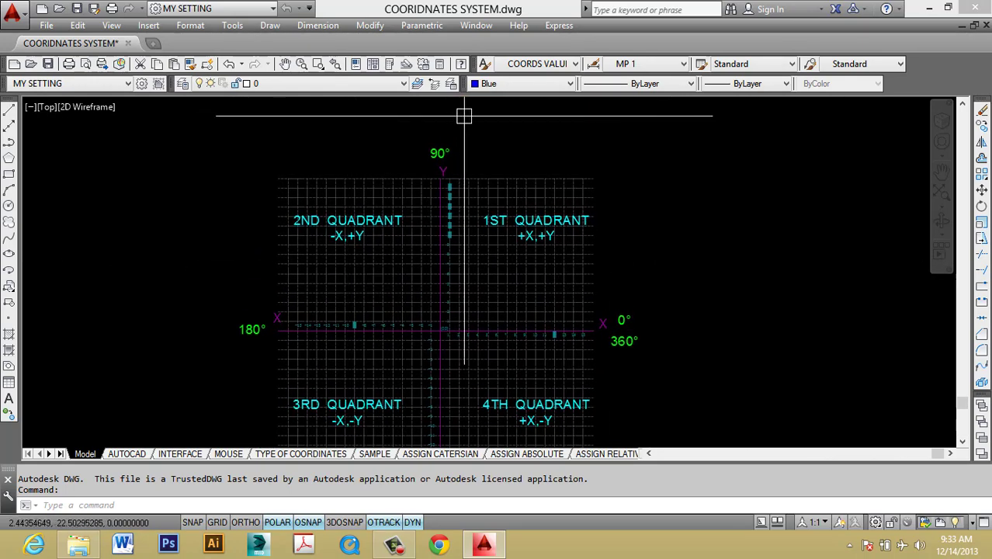
scroll(480, 136, down, 2)
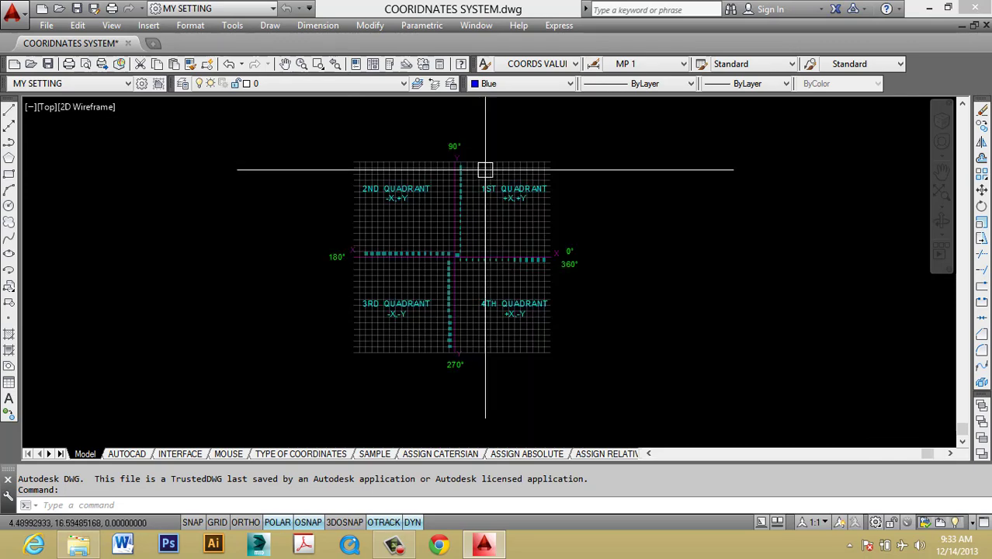
mouse_move(497, 213)
middle_down()
mouse_move(506, 246)
mouse_move(517, 214)
middle_up()
scroll(507, 248, up, 2)
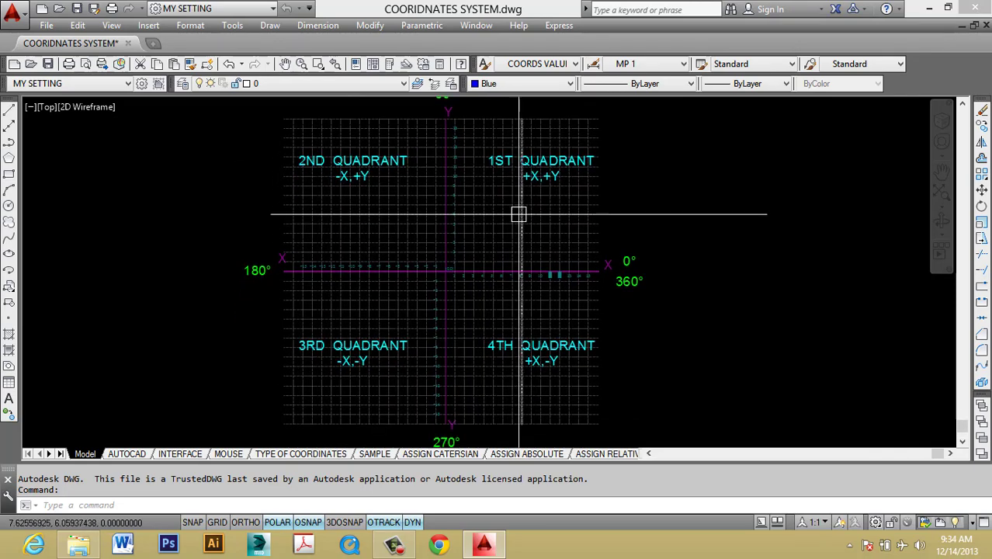
- Examine the X and Y signs in each of the four quadrants of the coordinate chart
mouse_move(506, 241)
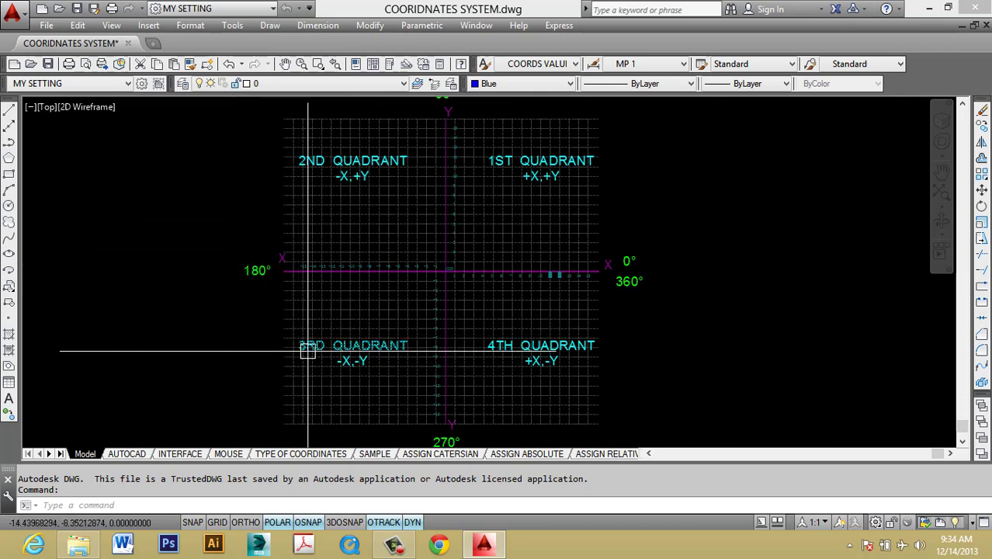
mouse_move(288, 346)
middle_down()
mouse_move(280, 306)
mouse_move(299, 309)
middle_up()
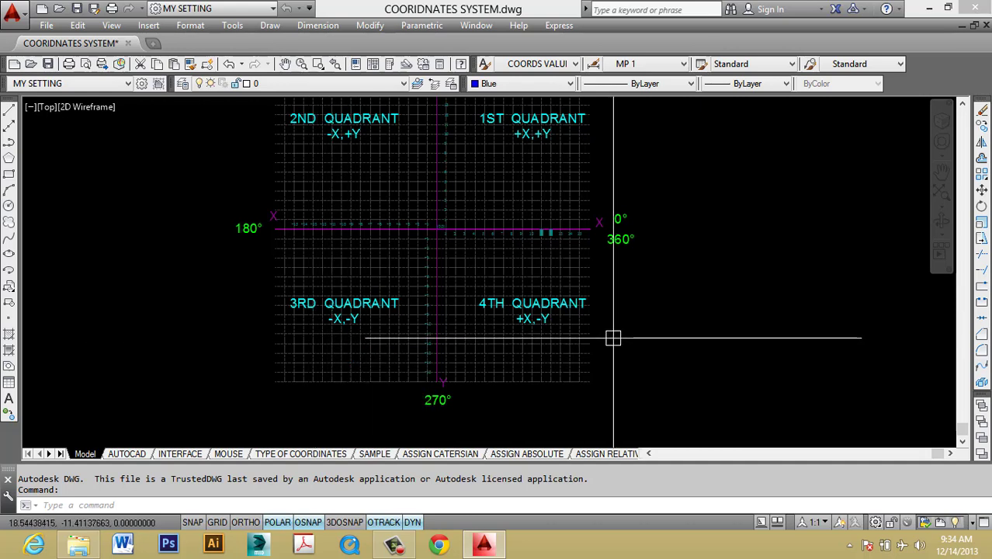
middle_drag(557, 250, 555, 272)
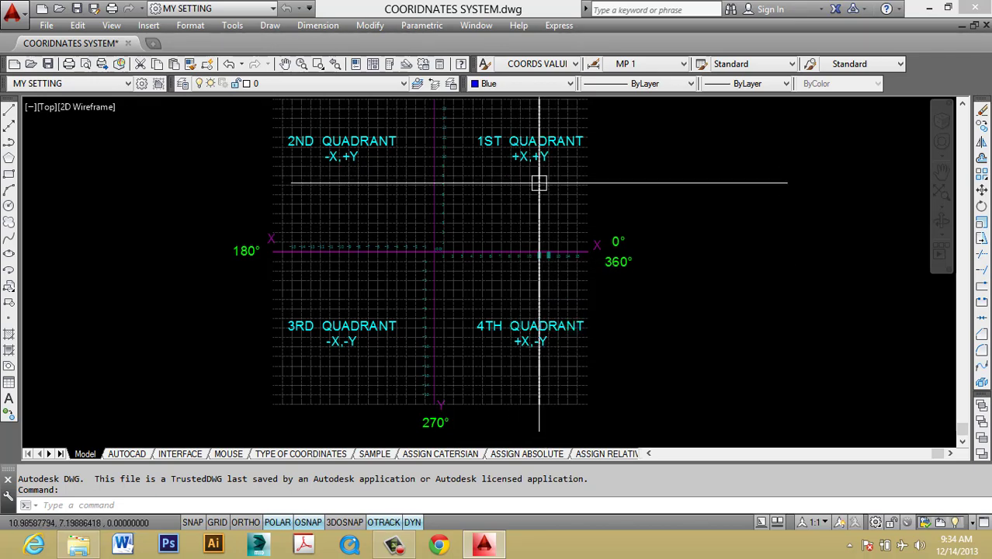
middle_drag(638, 262, 640, 278)
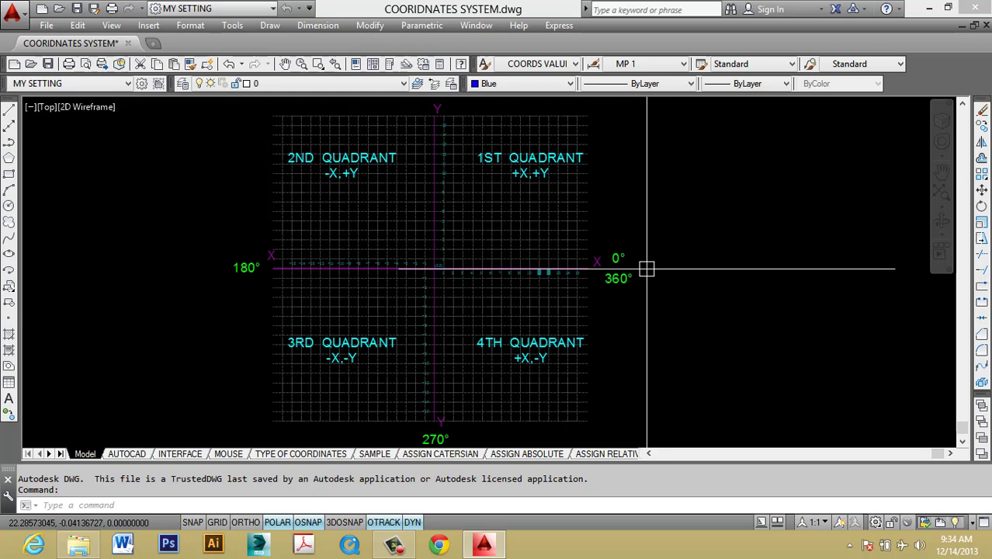
middle_drag(647, 269, 664, 288)
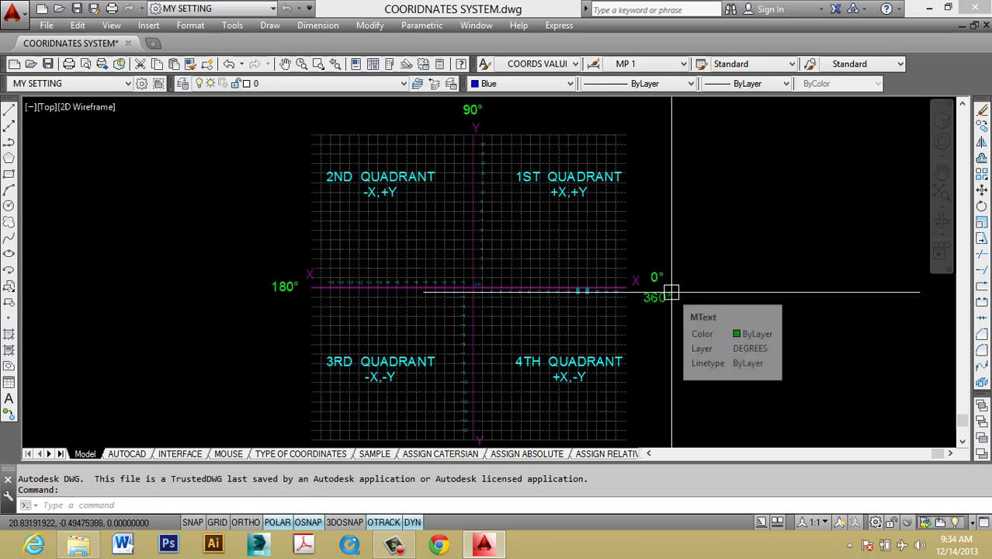
middle_drag(310, 306, 295, 226)
mouse_move(615, 233)
middle_down()
mouse_move(616, 241)
mouse_move(607, 234)
middle_up()
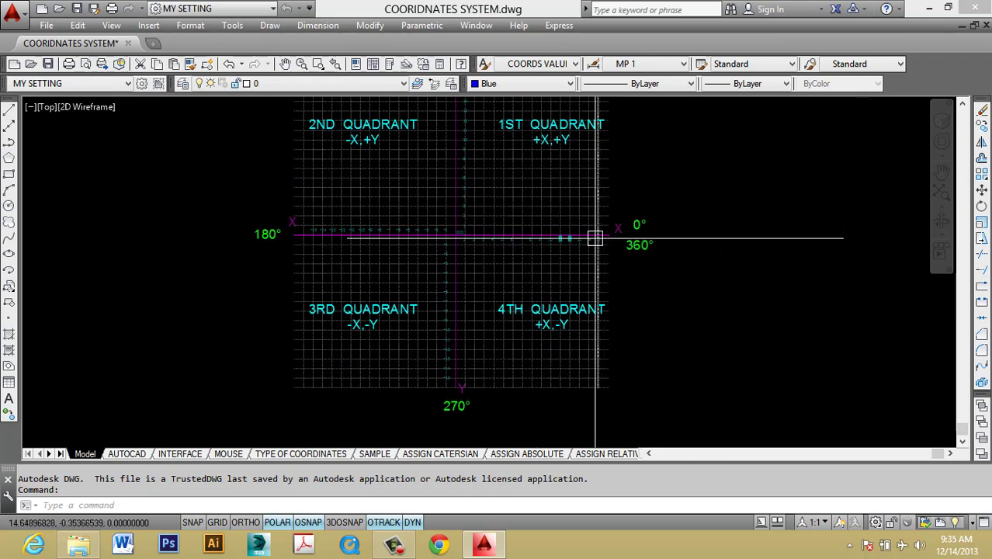
middle_drag(610, 231, 713, 284)
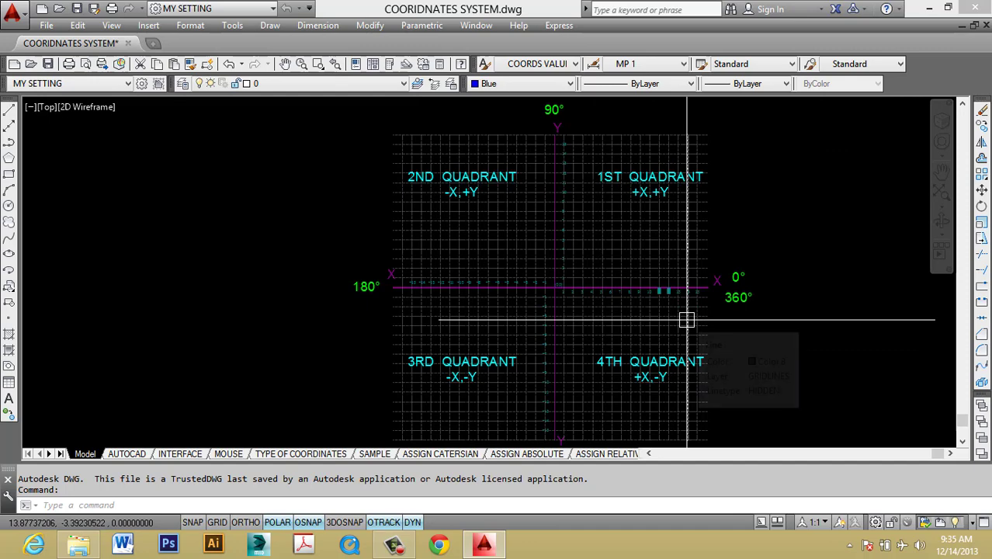
scroll(552, 267, down, 2)
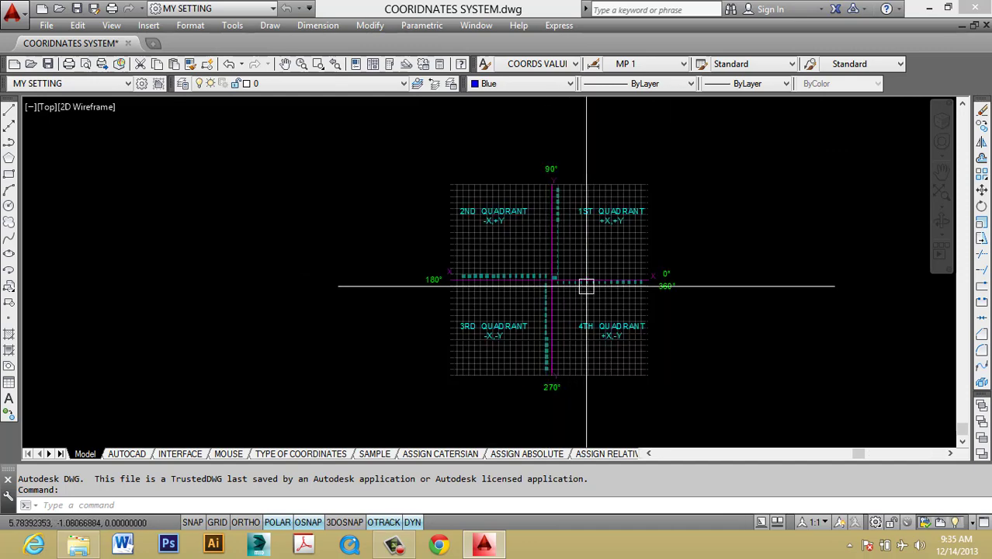
scroll(587, 268, up, 2)
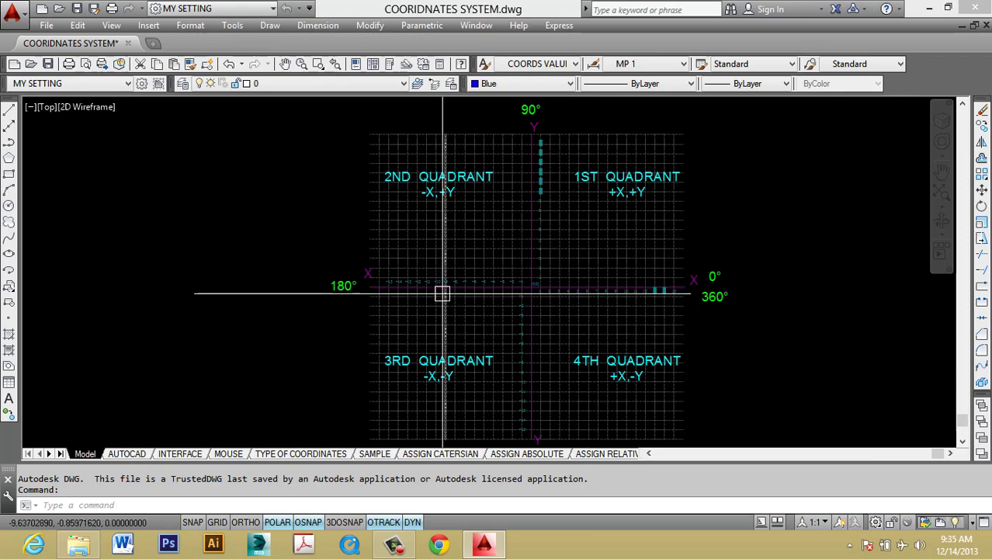
middle_drag(486, 289, 476, 283)
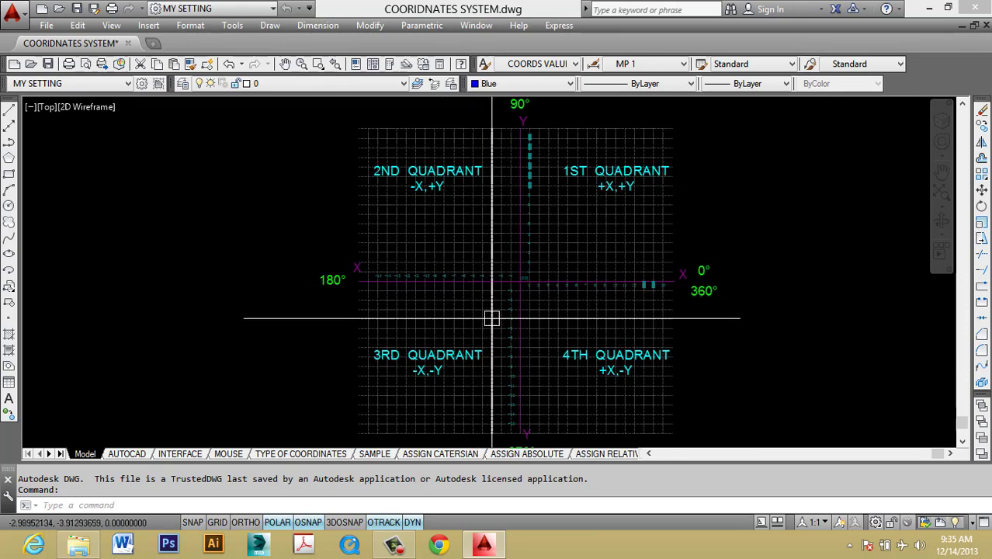
- Examine the origin and the unit numbering along the X and Y axes of the grid
scroll(493, 264, up, 5)
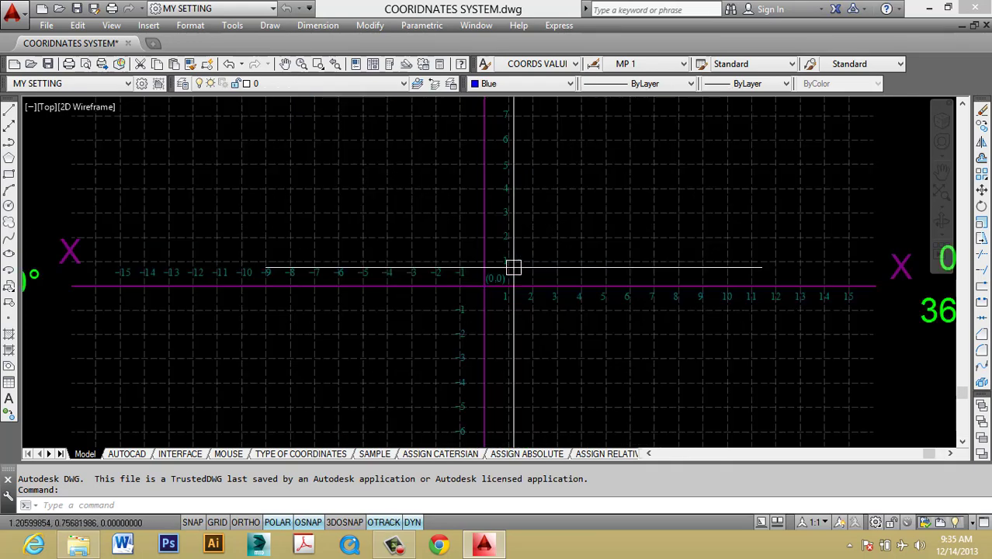
scroll(510, 272, up, 2)
scroll(476, 269, down, 8)
scroll(541, 267, up, 4)
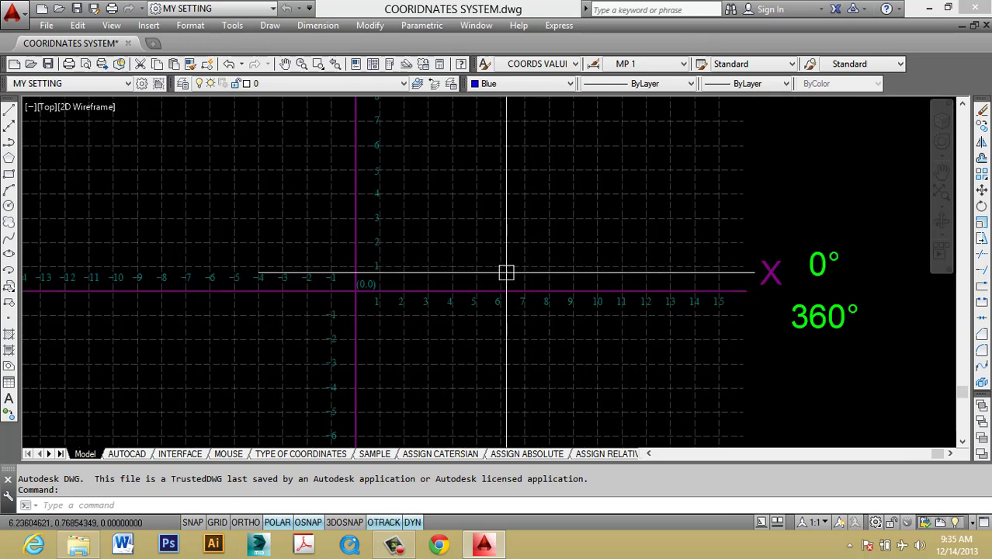
mouse_move(329, 289)
middle_down()
mouse_move(385, 288)
mouse_move(373, 312)
middle_up()
scroll(384, 288, up, 4)
mouse_move(483, 342)
middle_down()
mouse_move(457, 327)
mouse_move(413, 340)
mouse_move(473, 416)
middle_up()
scroll(354, 283, down, 5)
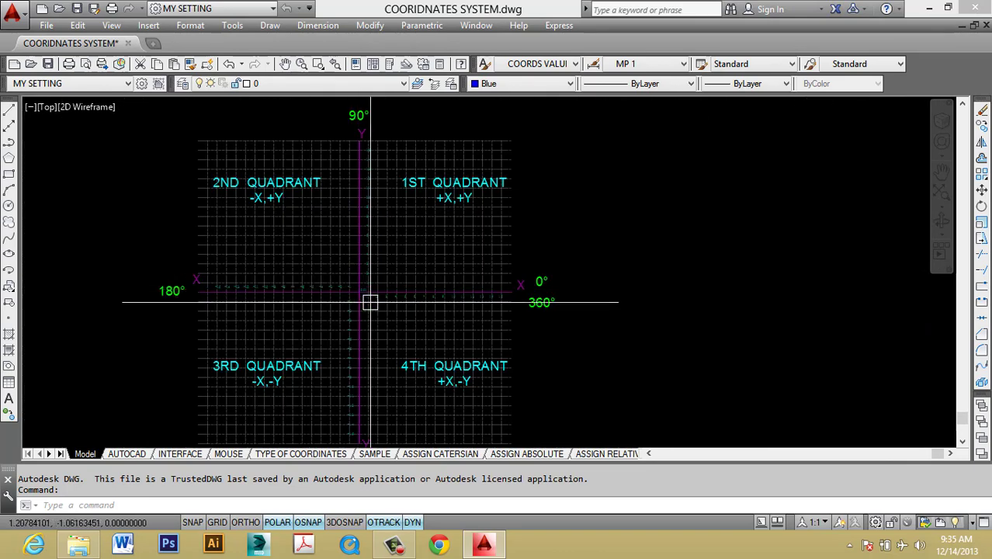
text(l)
key(Return)
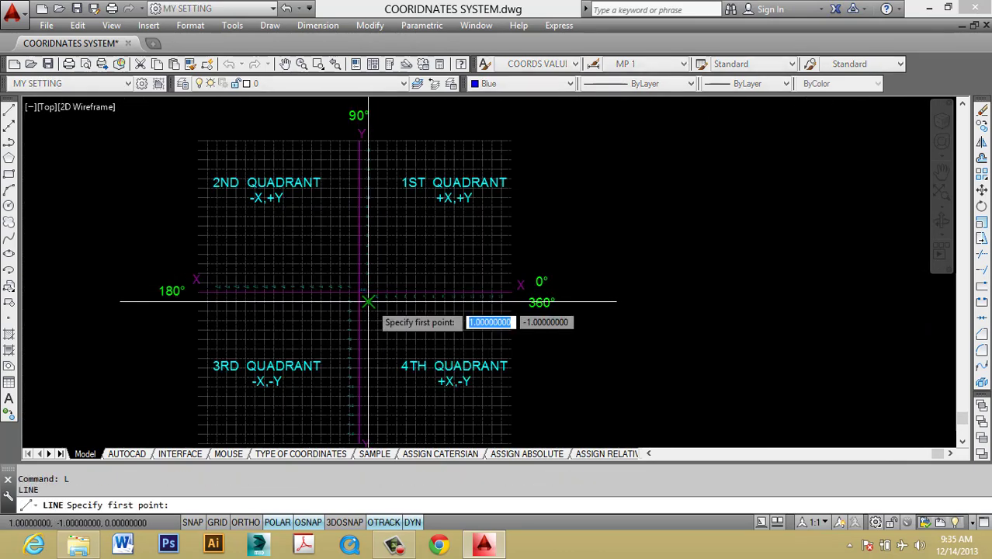
key(Escape)
- Examine the yellow square with corner points P1 to P4 around the origin of the coordinate grid
mouse_move(432, 264)
middle_down()
mouse_move(505, 279)
mouse_move(508, 291)
middle_up()
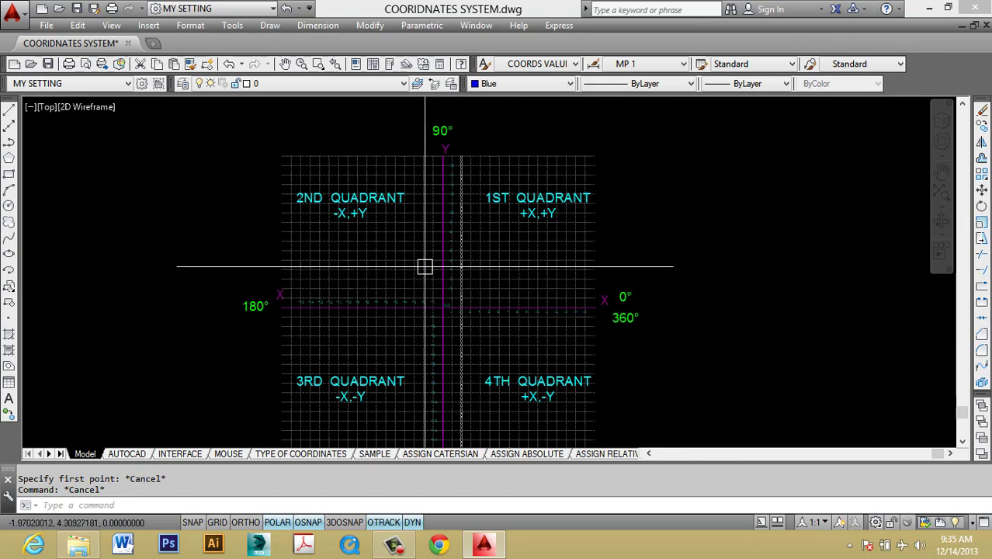
scroll(422, 268, up, 2)
middle_drag(461, 304, 446, 311)
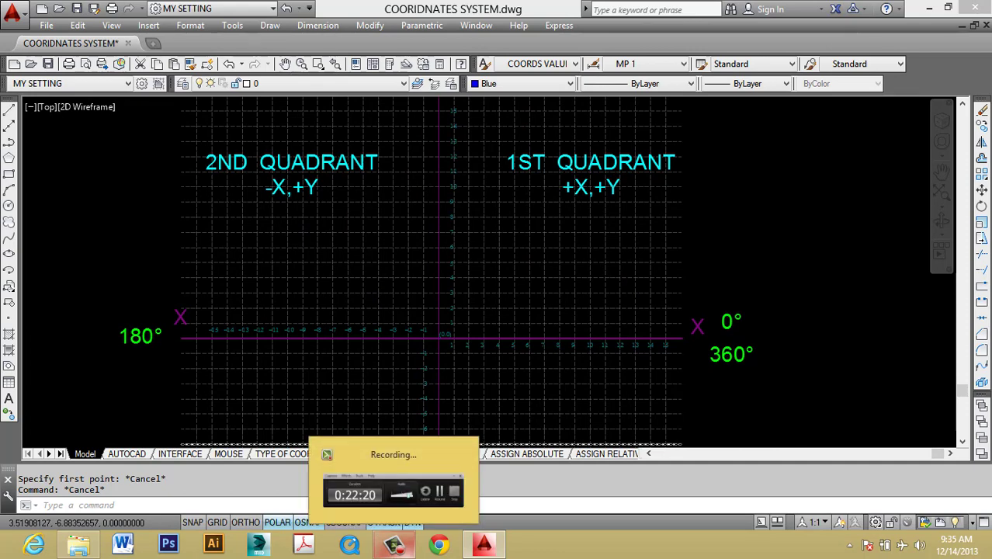
click(394, 543)
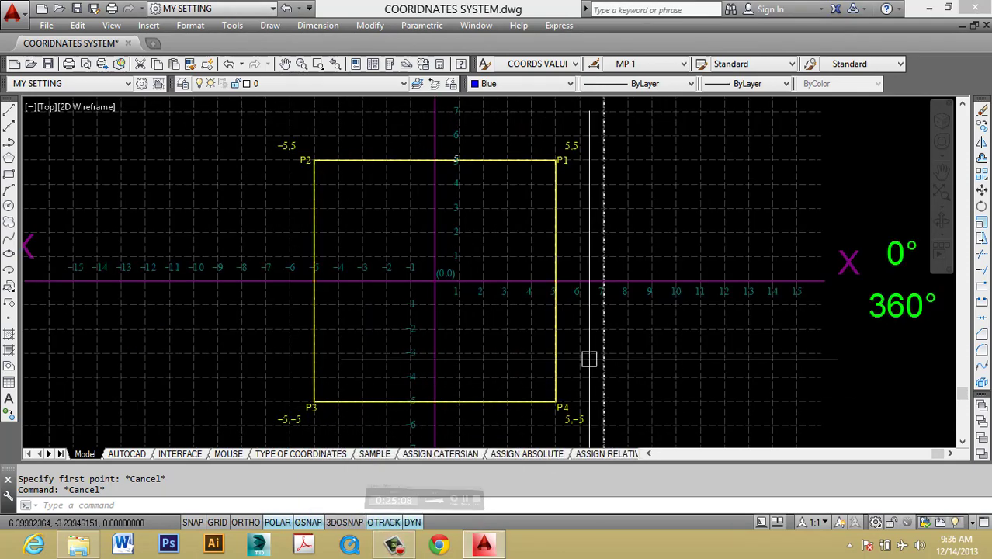
scroll(573, 268, down, 3)
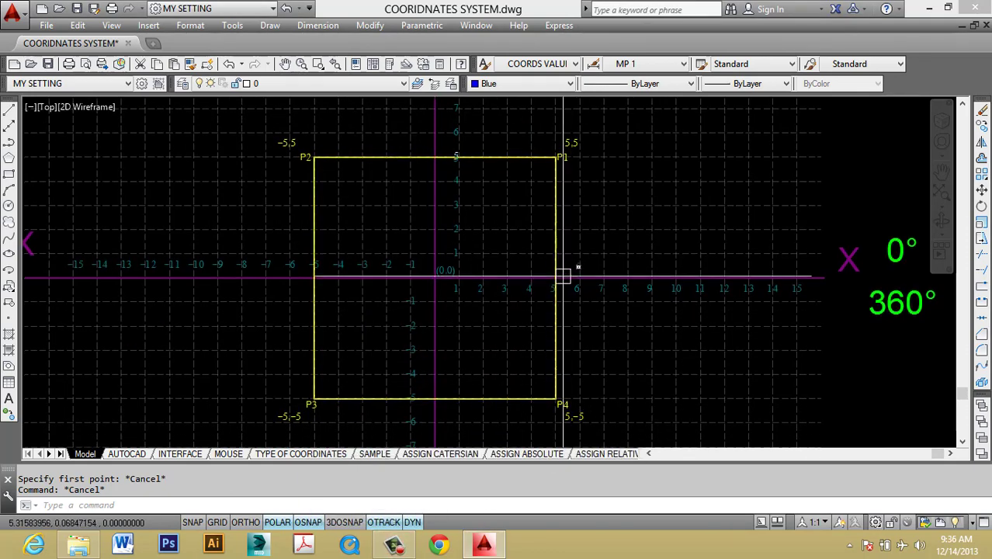
scroll(534, 272, up, 1)
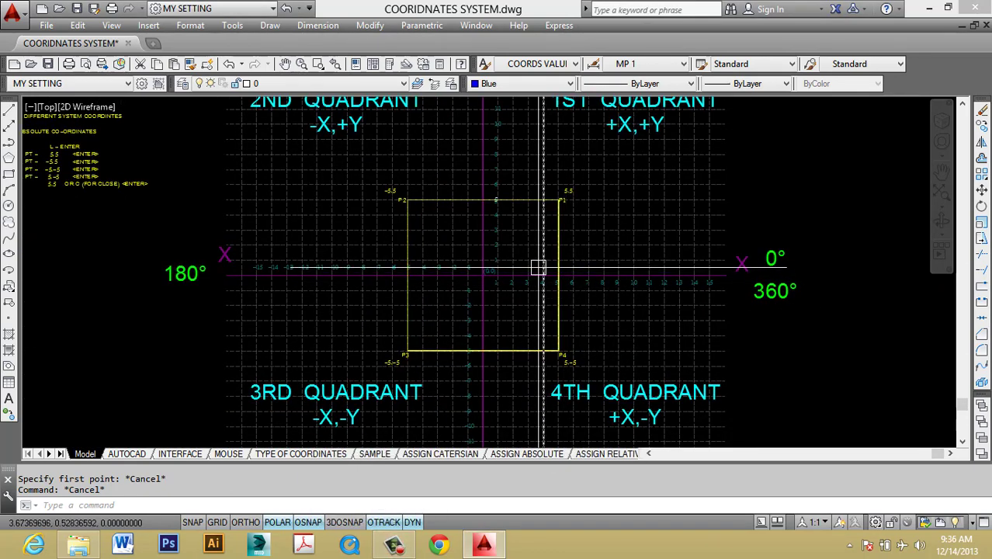
- Examine the notes on Cartesian and polar co-ordinates and the absolute and relative notation listed for each
scroll(538, 268, down, 5)
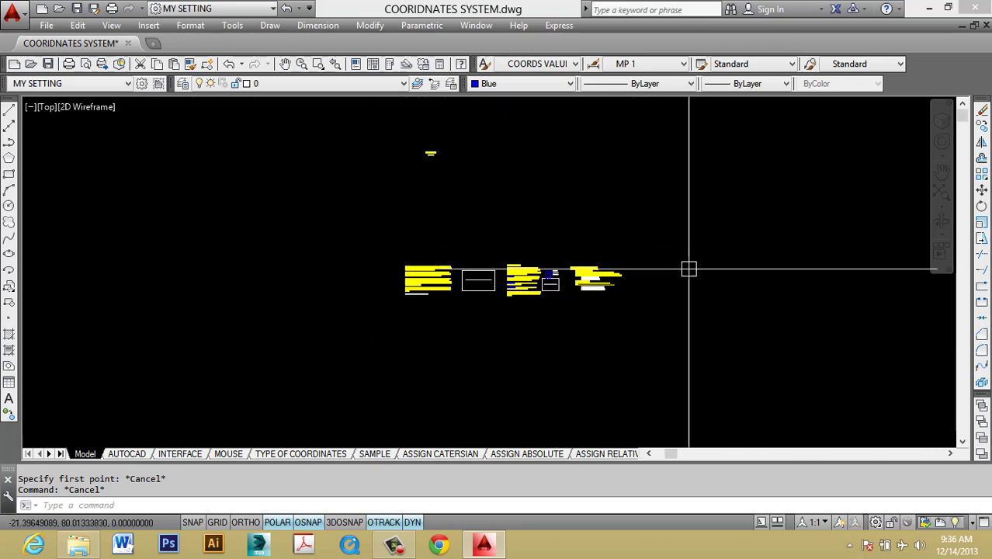
scroll(476, 288, up, 5)
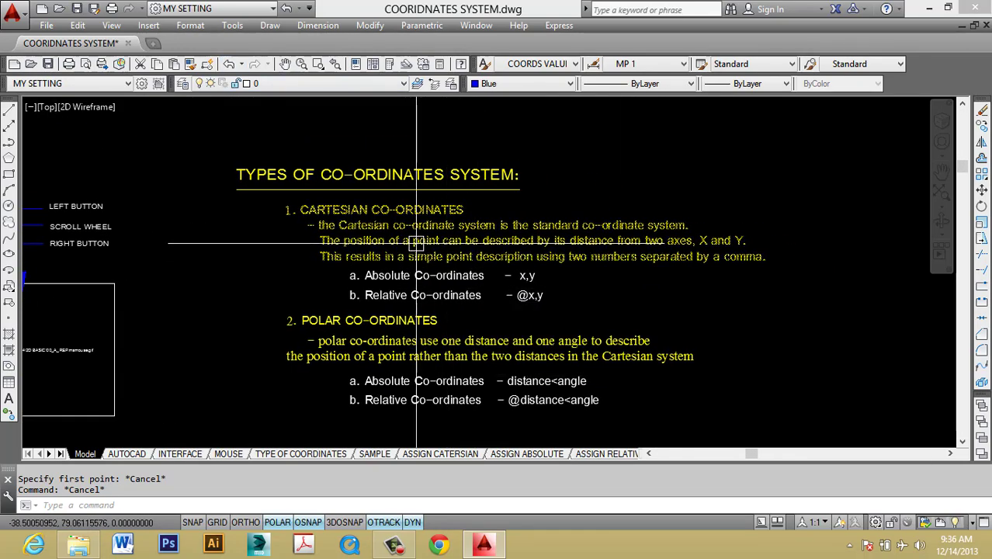
middle_drag(468, 260, 441, 242)
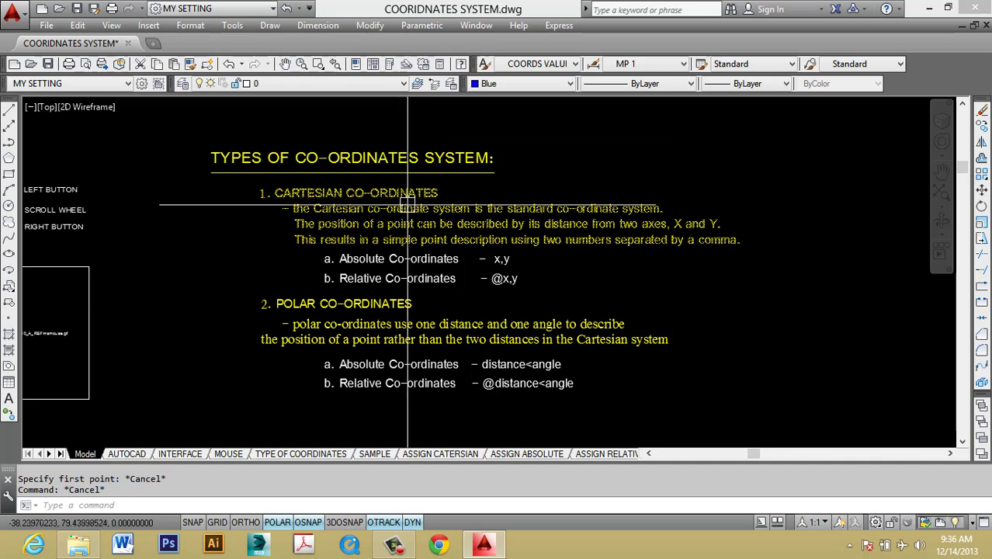
middle_drag(464, 286, 445, 284)
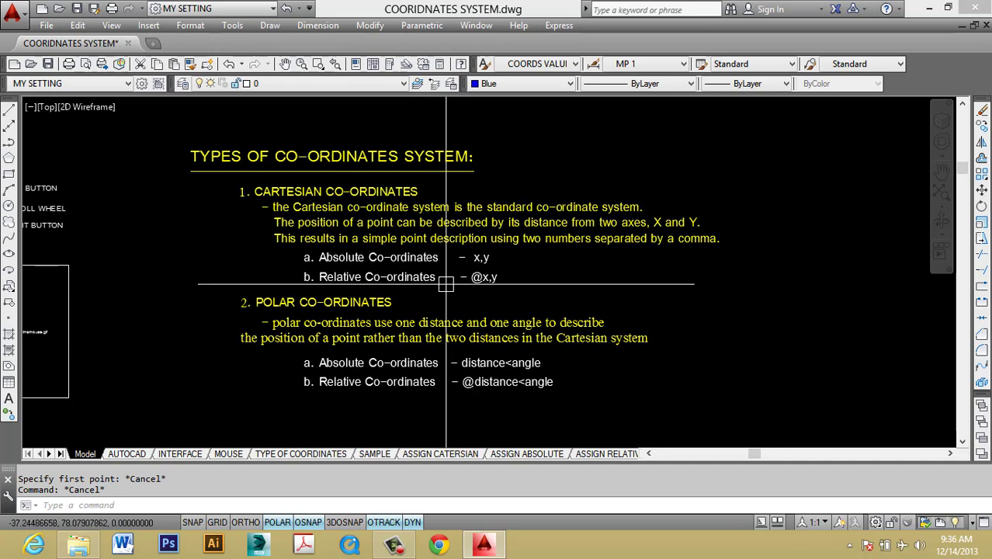
scroll(434, 277, up, 2)
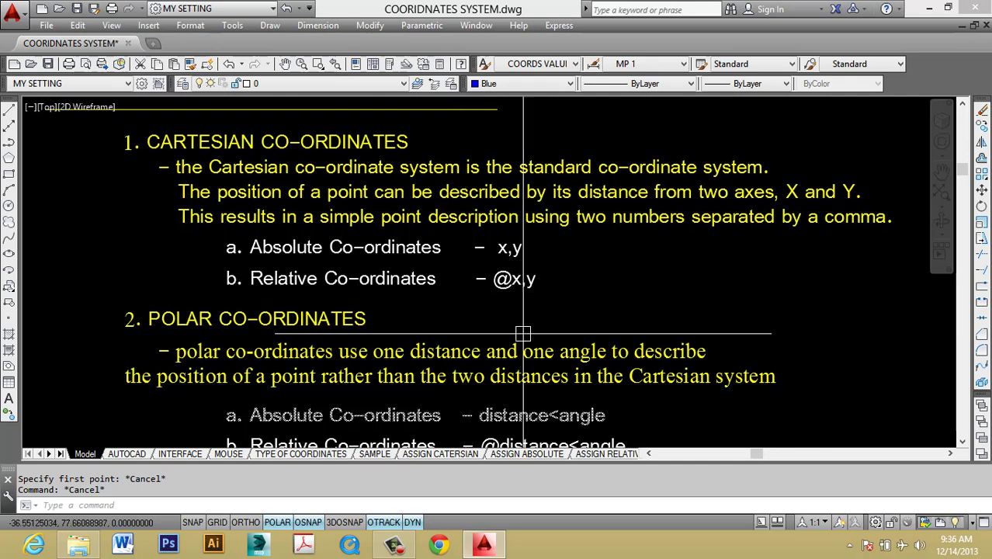
scroll(519, 273, up, 2)
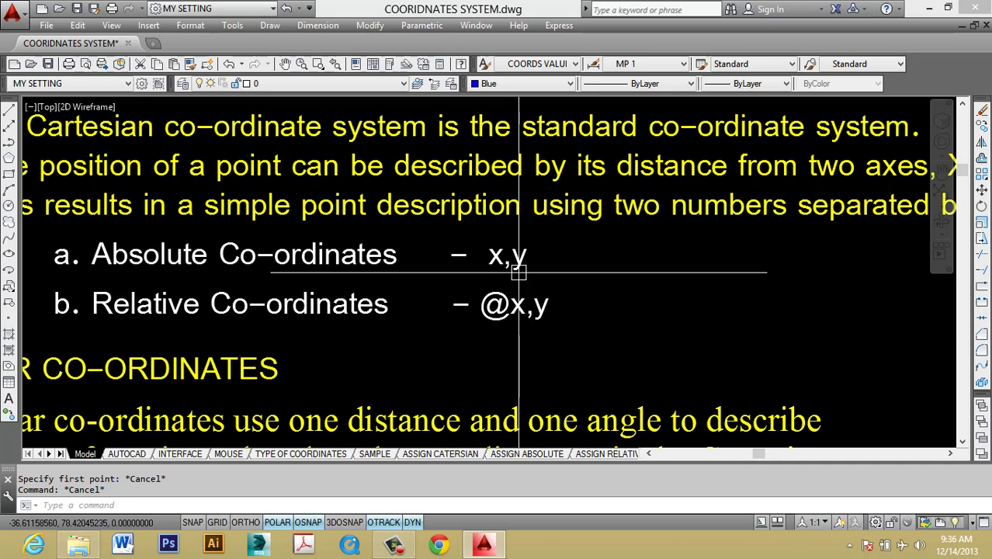
scroll(519, 272, down, 10)
scroll(482, 233, up, 8)
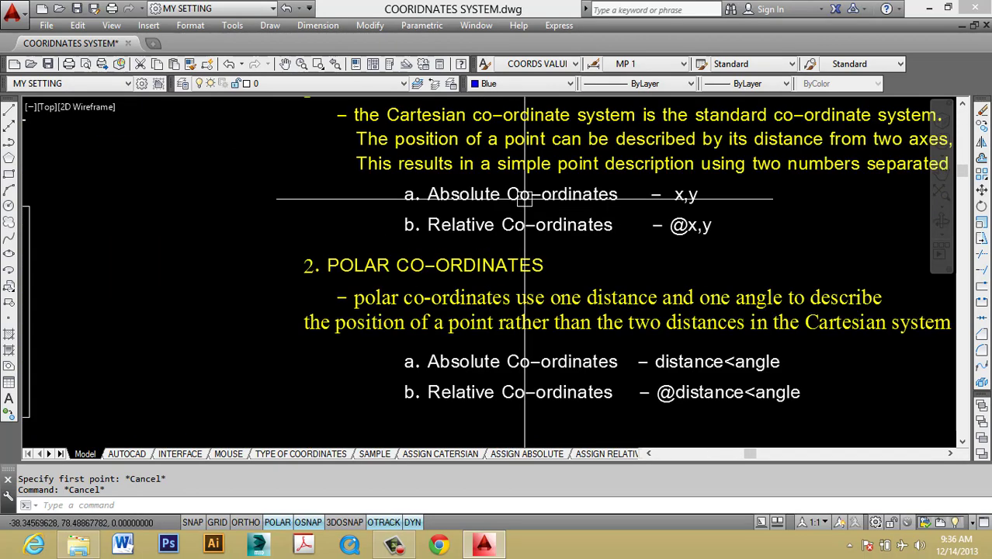
- Examine the co-ordinate labels at corners P1 to P4 of the yellow square on the quadrant chart
scroll(525, 198, down, 6)
scroll(359, 150, up, 6)
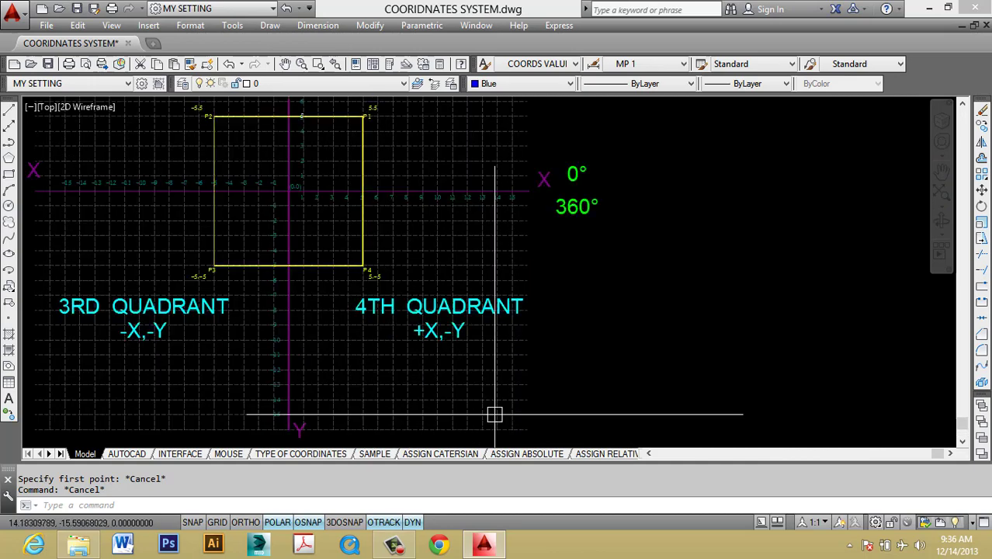
middle_drag(341, 233, 470, 351)
scroll(425, 202, up, 2)
mouse_move(491, 305)
middle_down()
mouse_move(499, 206)
mouse_move(508, 210)
middle_up()
mouse_move(529, 168)
middle_down()
mouse_move(539, 182)
mouse_move(615, 199)
middle_up()
scroll(561, 166, up, 3)
scroll(629, 195, down, 1)
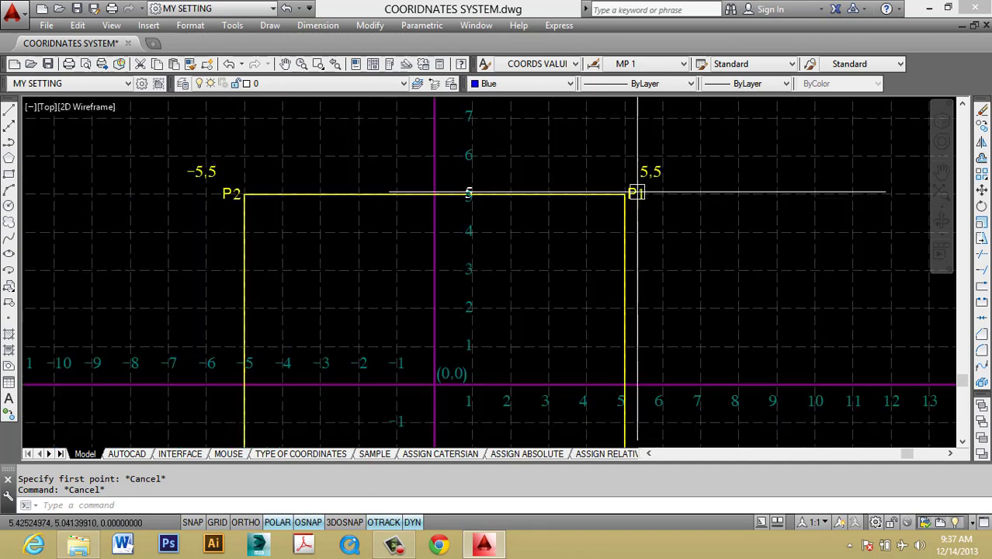
scroll(206, 194, down, 2)
middle_drag(304, 432, 303, 348)
scroll(264, 361, up, 2)
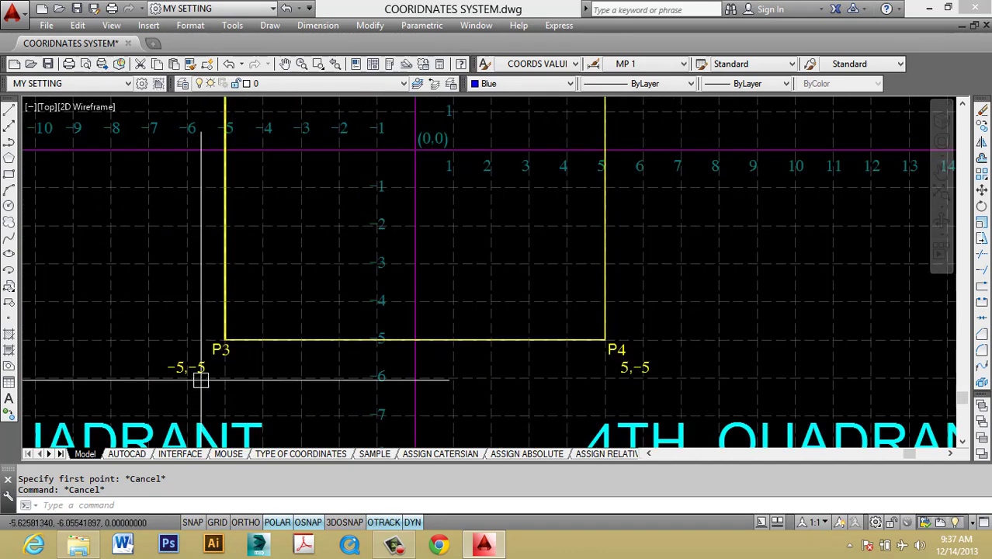
scroll(186, 362, up, 2)
middle_drag(697, 372, 532, 368)
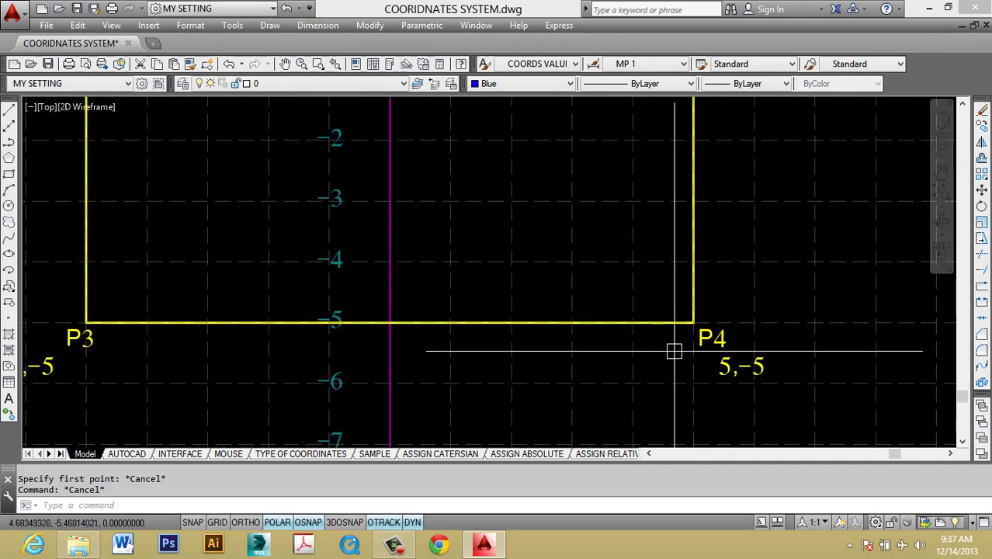
- Examine the P1 corner of the square and compare its co-ordinate label with the X and Y axis numbering
scroll(676, 351, down, 4)
middle_drag(643, 147, 630, 241)
scroll(634, 170, up, 2)
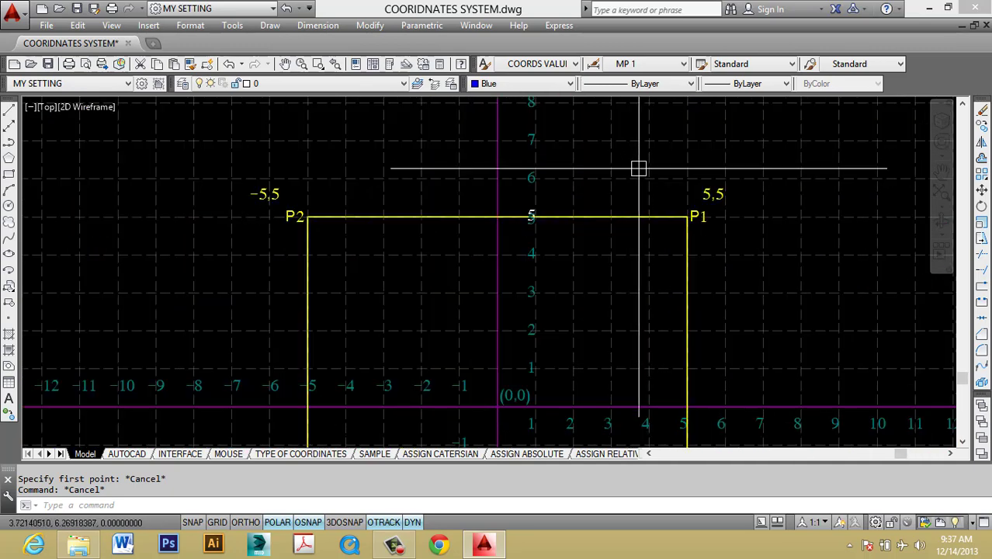
middle_drag(744, 242, 721, 222)
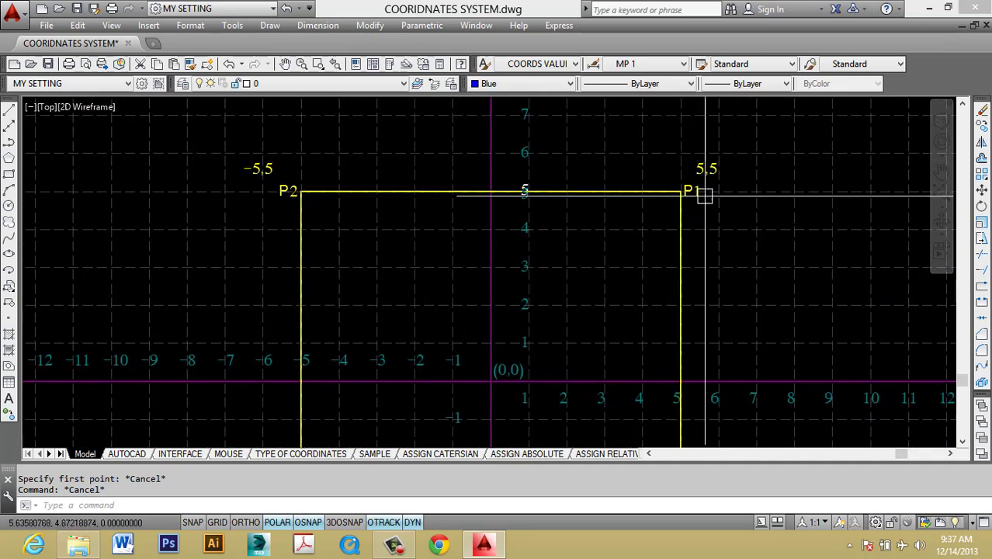
mouse_move(705, 189)
middle_down()
mouse_move(685, 179)
mouse_move(676, 196)
middle_up()
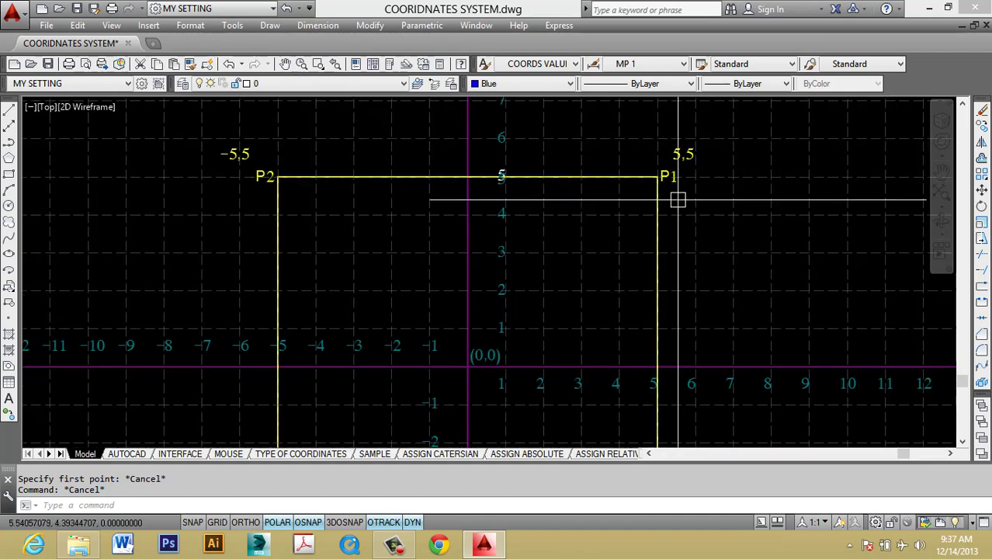
middle_drag(697, 167, 682, 166)
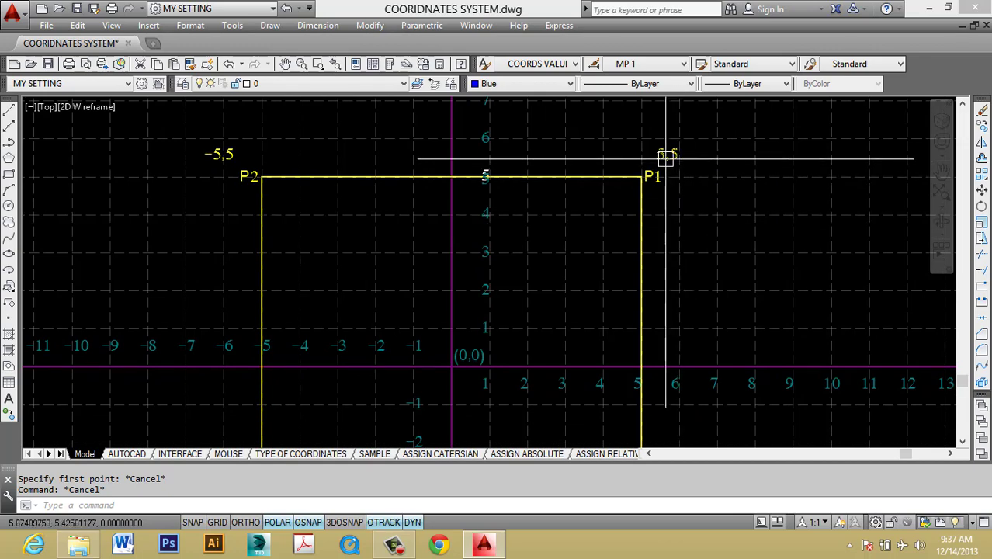
scroll(668, 152, up, 5)
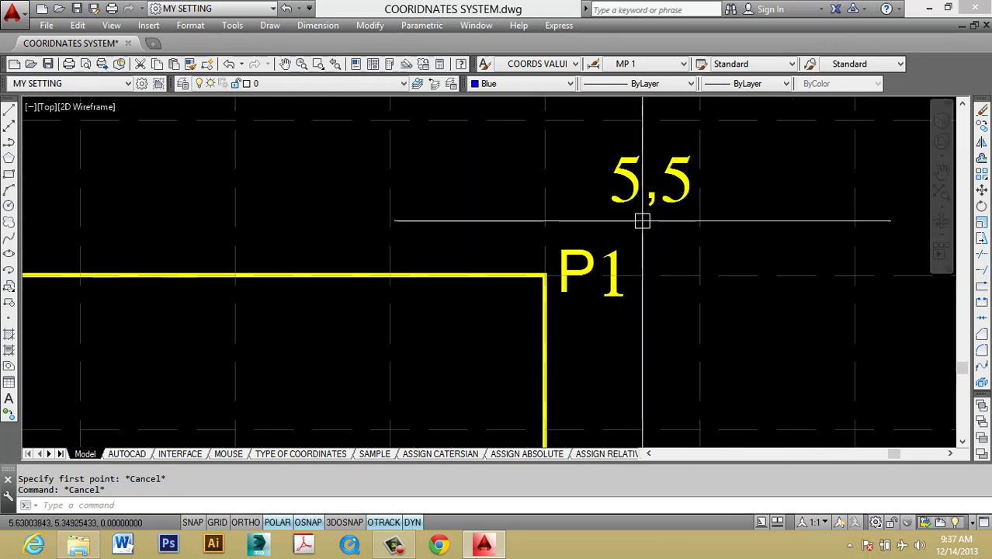
scroll(633, 163, down, 5)
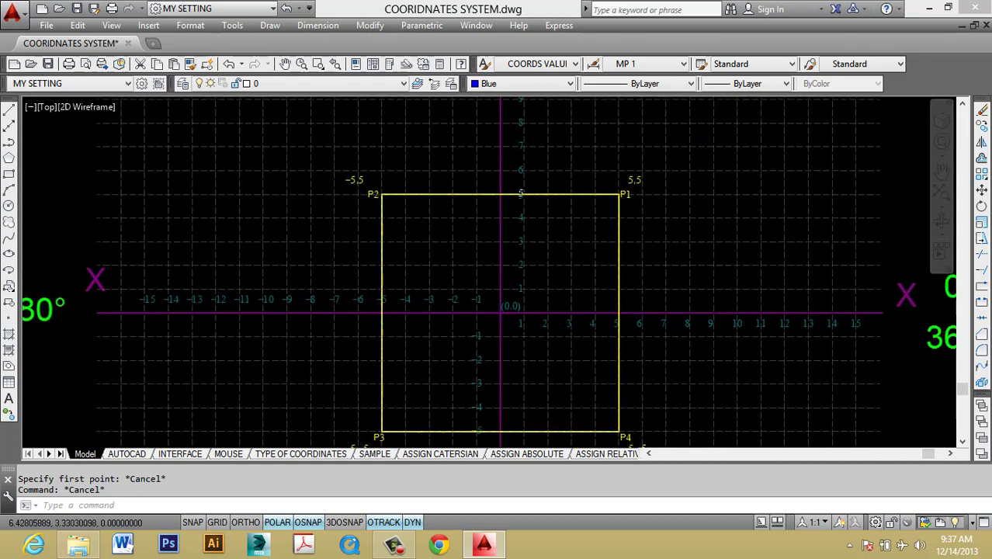
scroll(633, 164, up, 2)
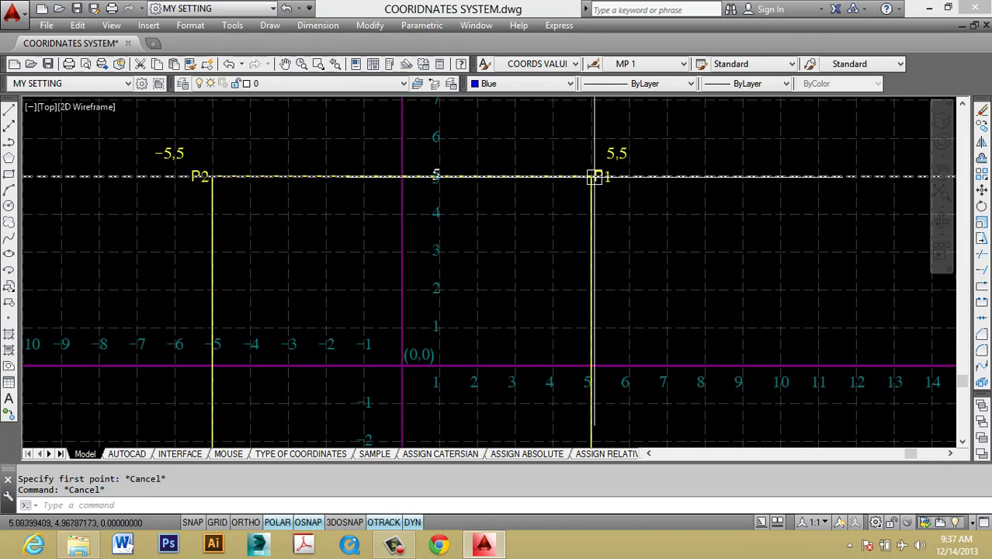
scroll(586, 174, up, 2)
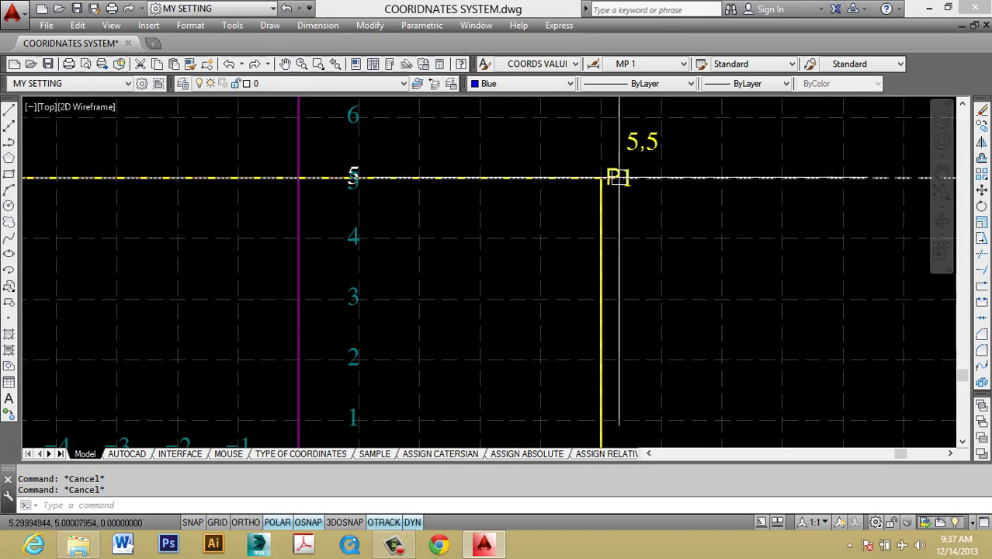
scroll(538, 197, down, 2)
middle_drag(538, 198, 613, 155)
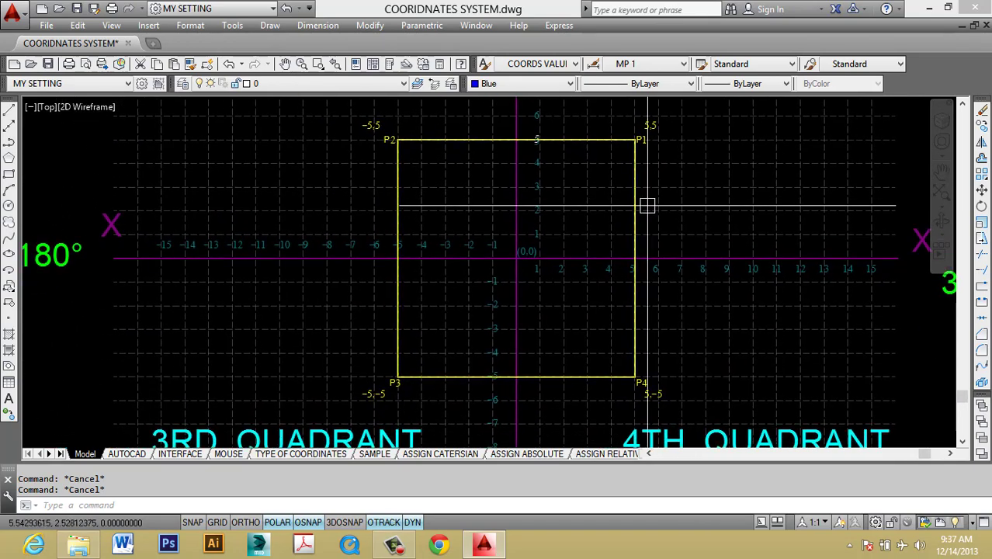
- Examine the absolute co-ordinates note listing the Line command entries for the square's four points and its closing
scroll(625, 264, down, 5)
scroll(571, 224, up, 6)
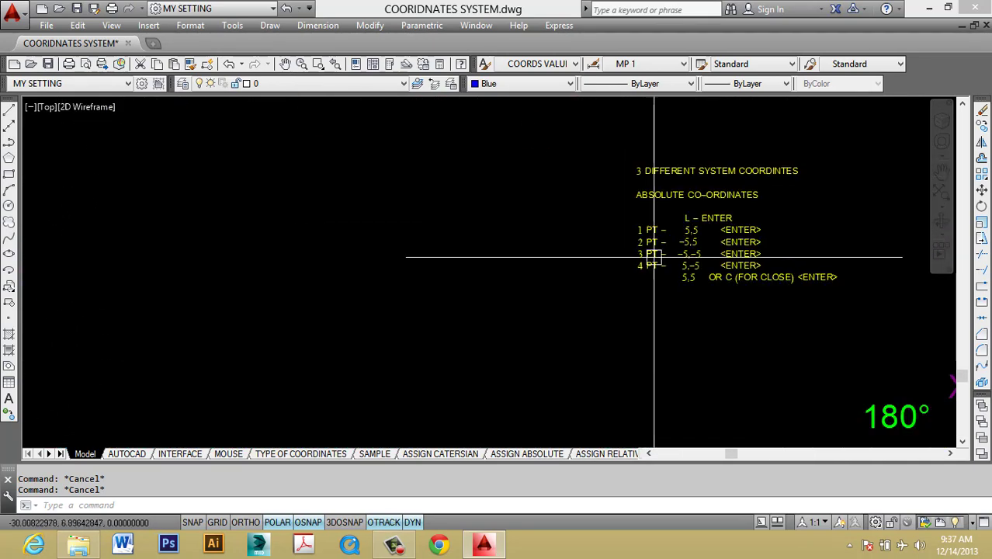
scroll(745, 196, up, 1)
mouse_move(746, 196)
middle_down()
mouse_move(577, 257)
mouse_move(408, 197)
middle_up()
scroll(560, 254, up, 1)
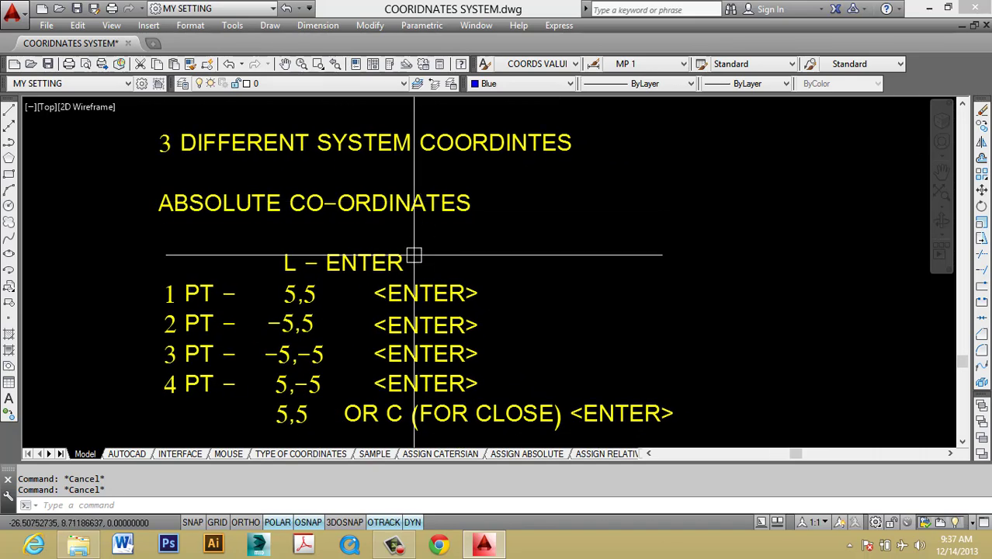
middle_drag(419, 256, 439, 206)
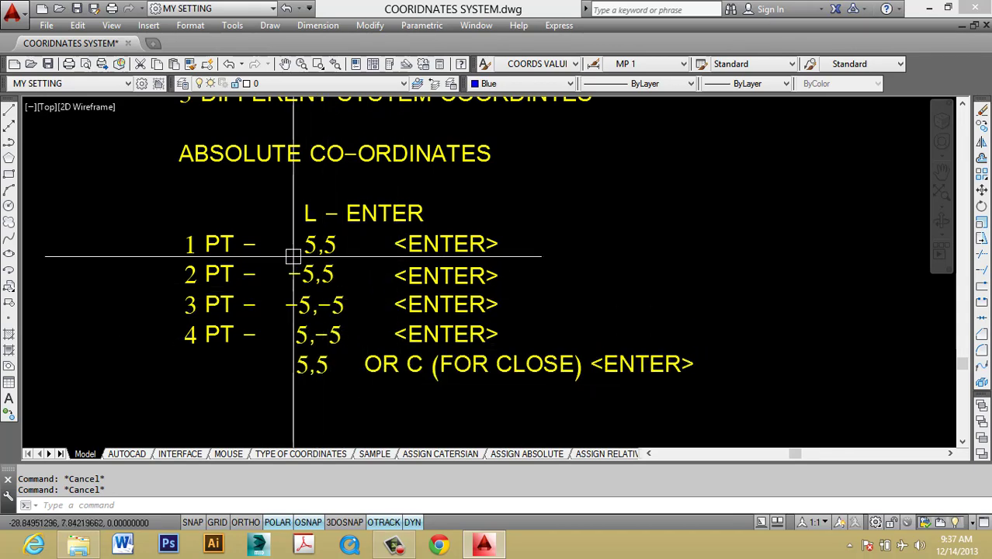
scroll(308, 277, down, 10)
middle_drag(553, 317, 508, 286)
scroll(408, 280, up, 4)
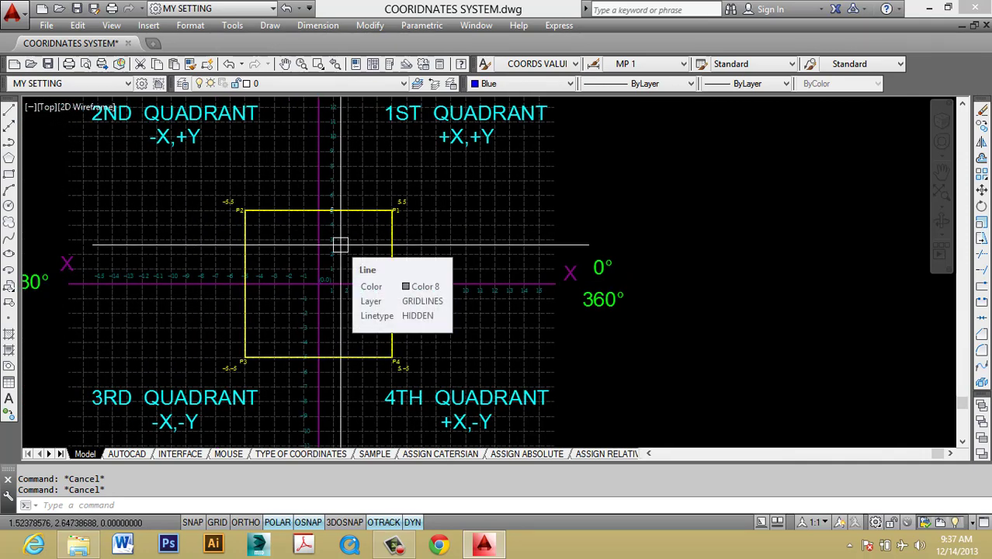
text(L)
key(Return)
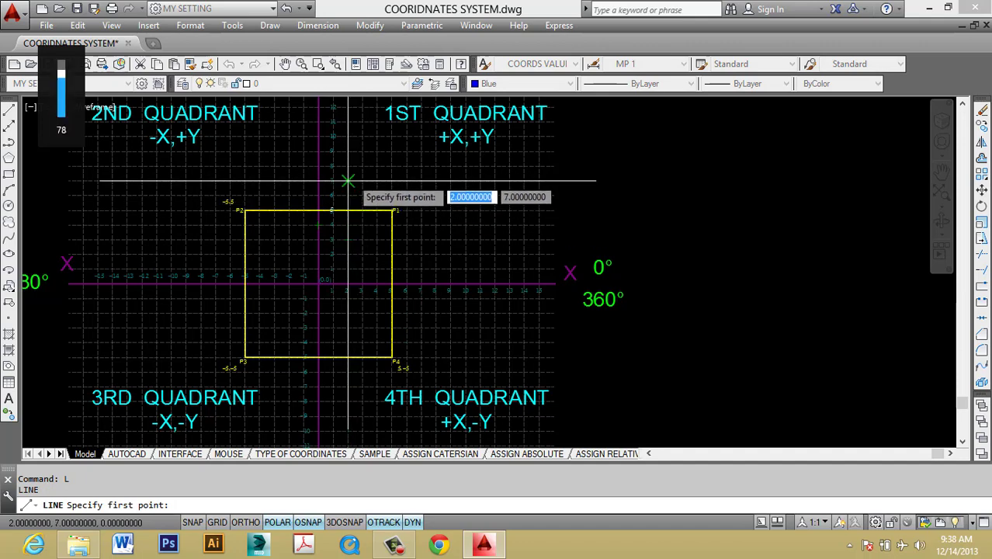
key(Escape)
- Try to hide the yellow square through the SAMPLE (ABSOLUTE) layer, and undo the layer change
scroll(355, 184, up, 6)
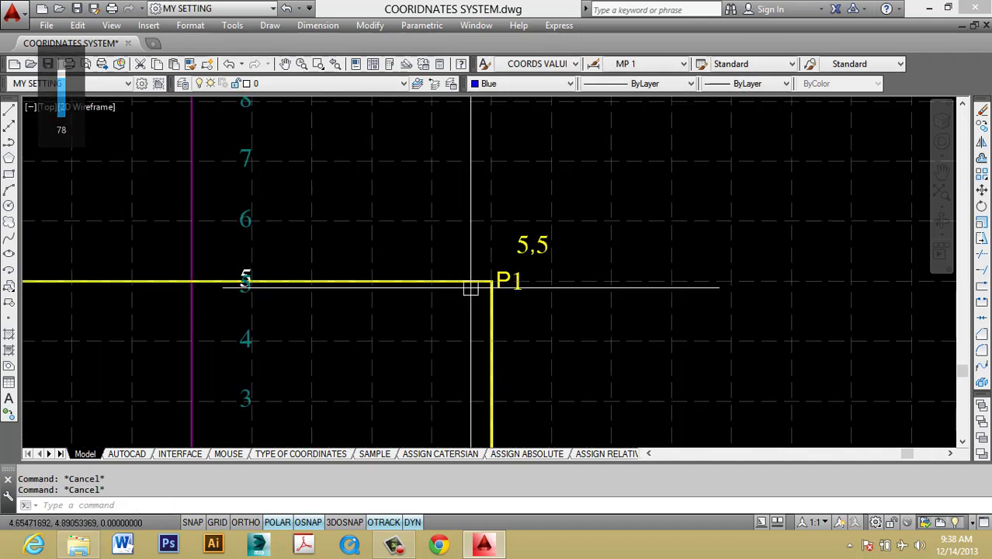
key(Escape)
scroll(514, 389, up, 4)
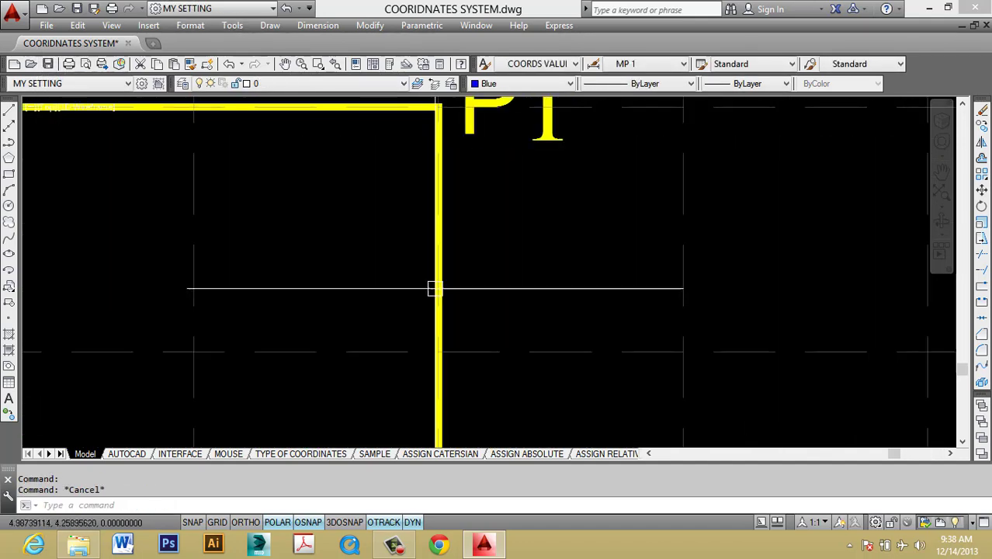
click(433, 252)
key(Escape)
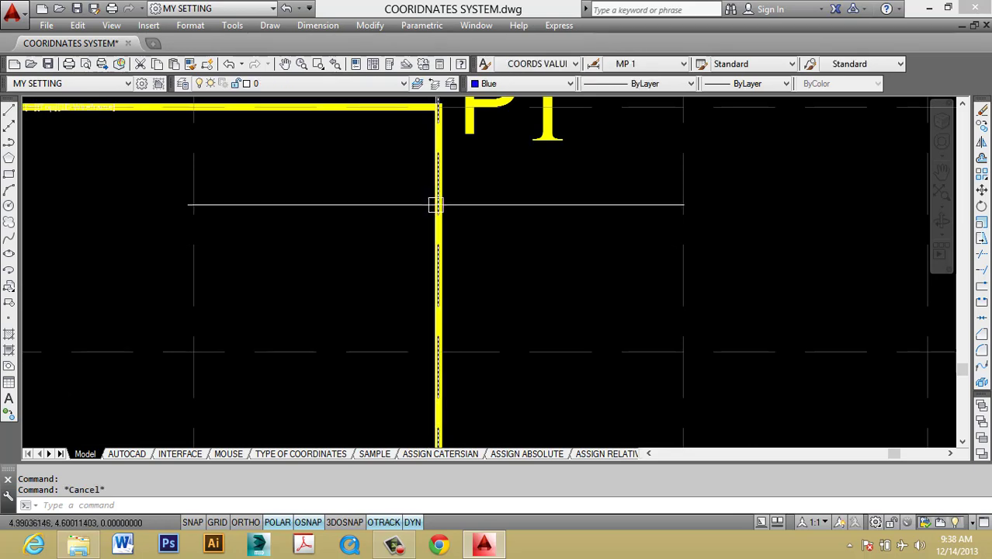
click(430, 224)
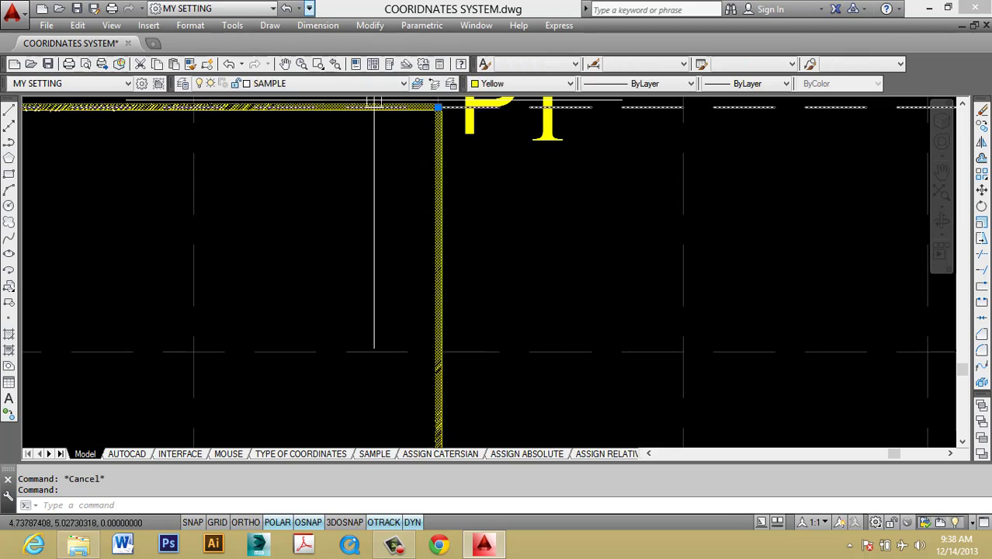
click(326, 84)
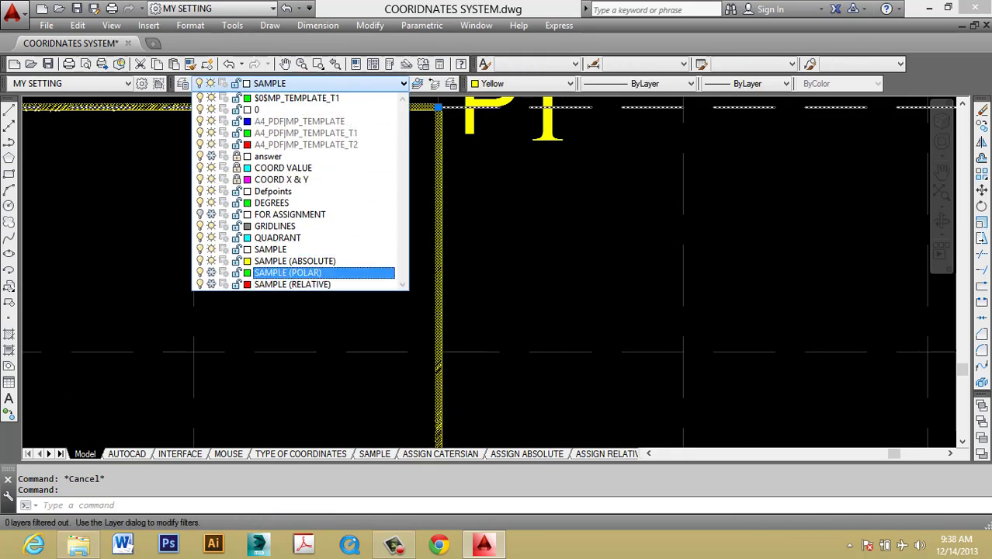
click(295, 261)
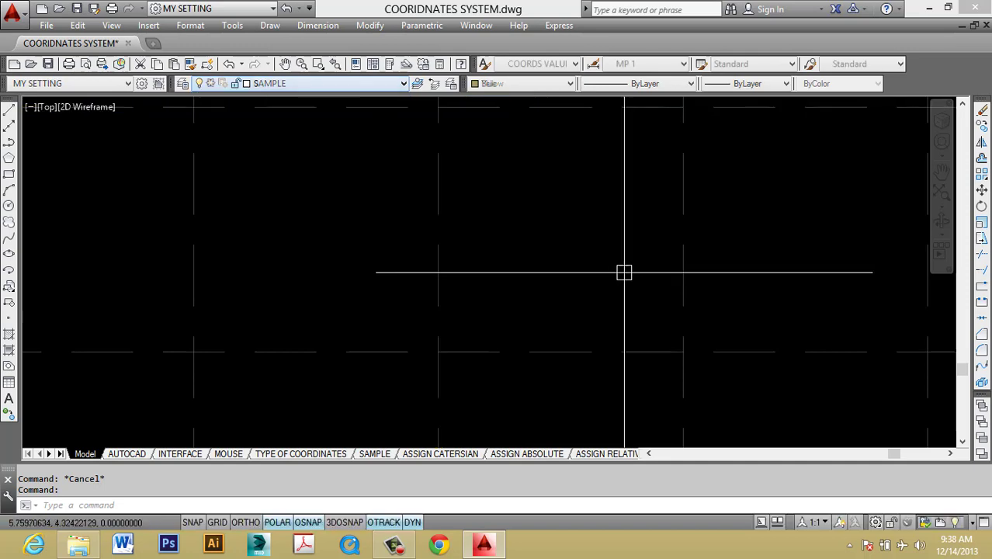
key(Escape)
text(u)
key(Return)
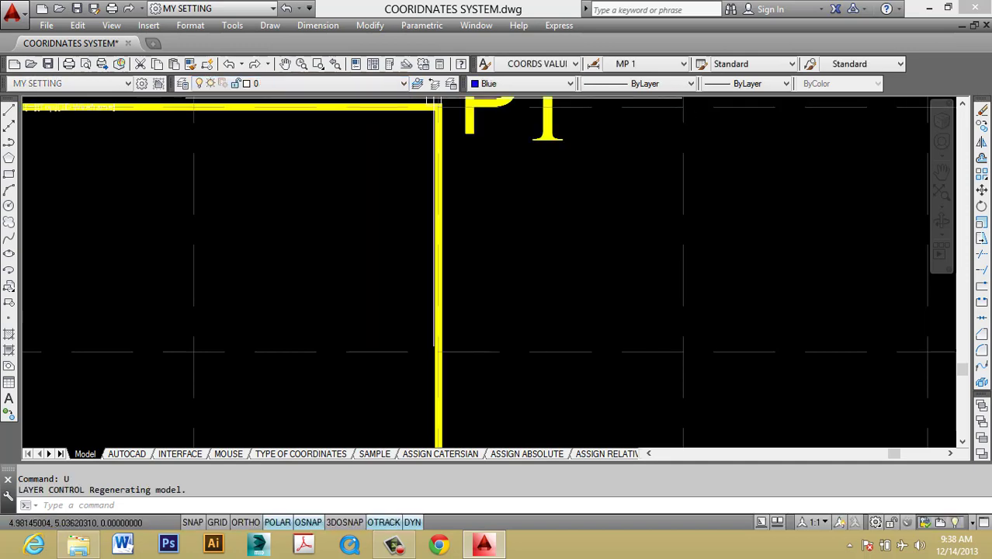
- Move the yellow square off the co-ordinate grid to the empty area right of the quadrant chart
click(441, 162)
text(m)
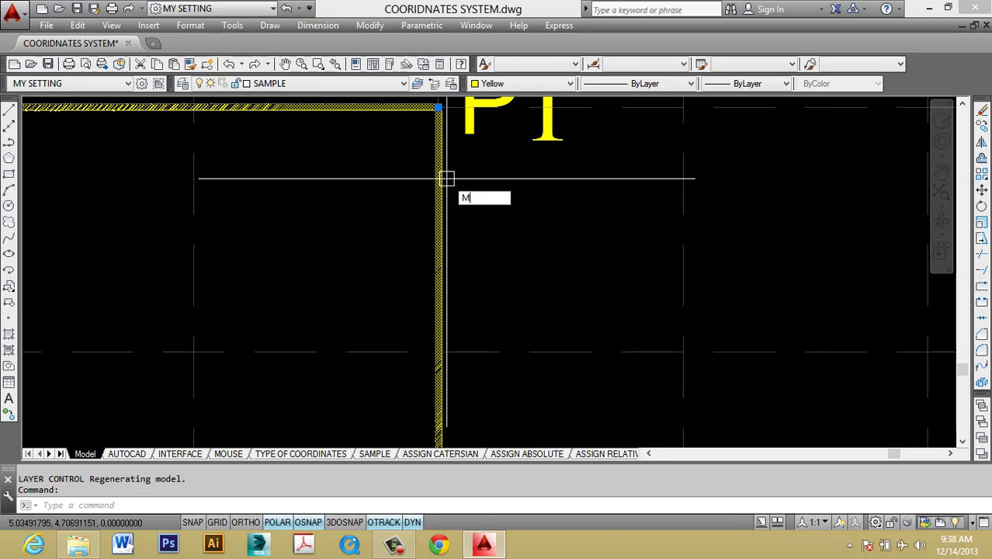
key(Return)
click(510, 301)
click(686, 302)
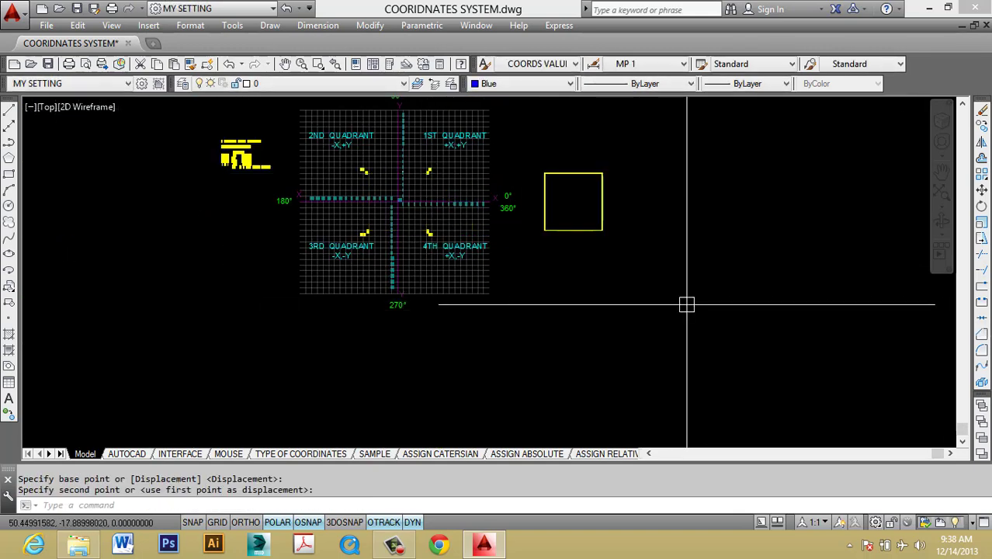
scroll(416, 155, up, 4)
key(Escape)
scroll(416, 155, down, 5)
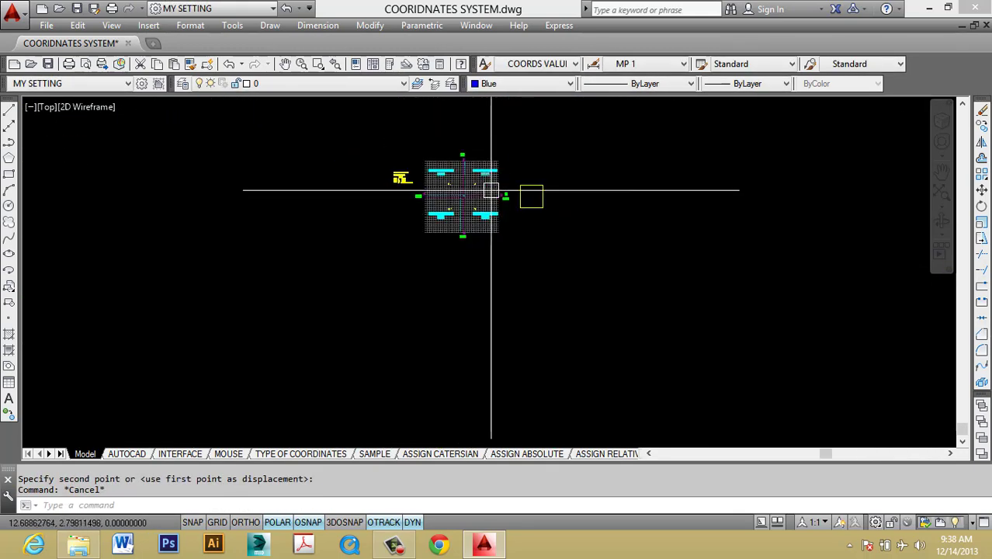
- Split the model space into two vertical viewports
key(Escape)
click(111, 24)
mouse_move(264, 233)
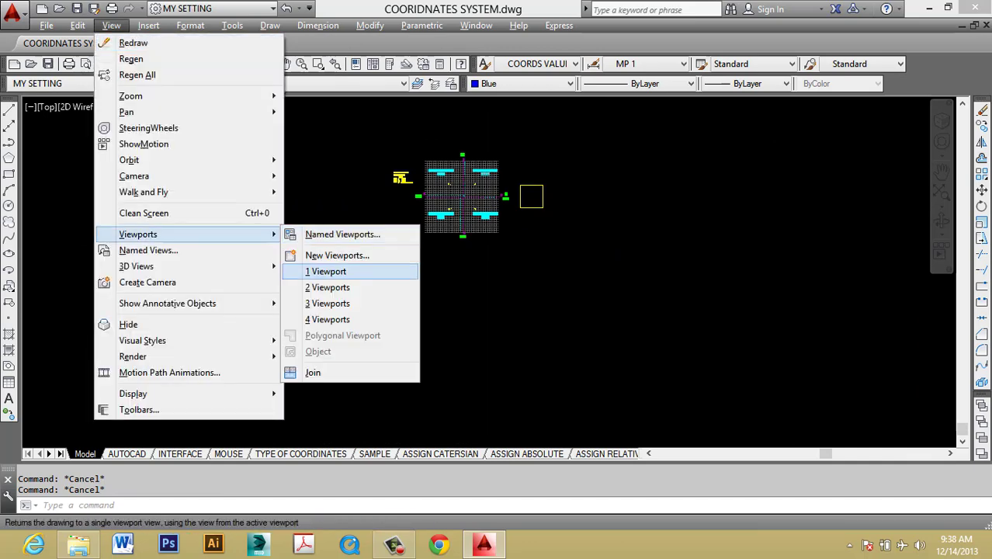
click(349, 287)
key(Return)
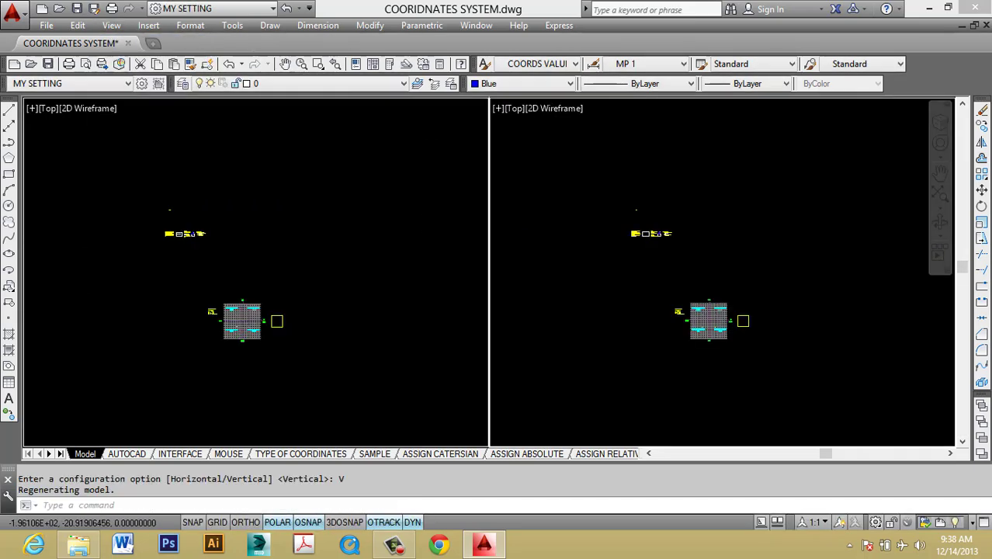
key(Escape)
key(Escape)
- Show the absolute co-ordinates note in the first viewport and the quadrant chart with the yellow square in the second
scroll(343, 326, up, 10)
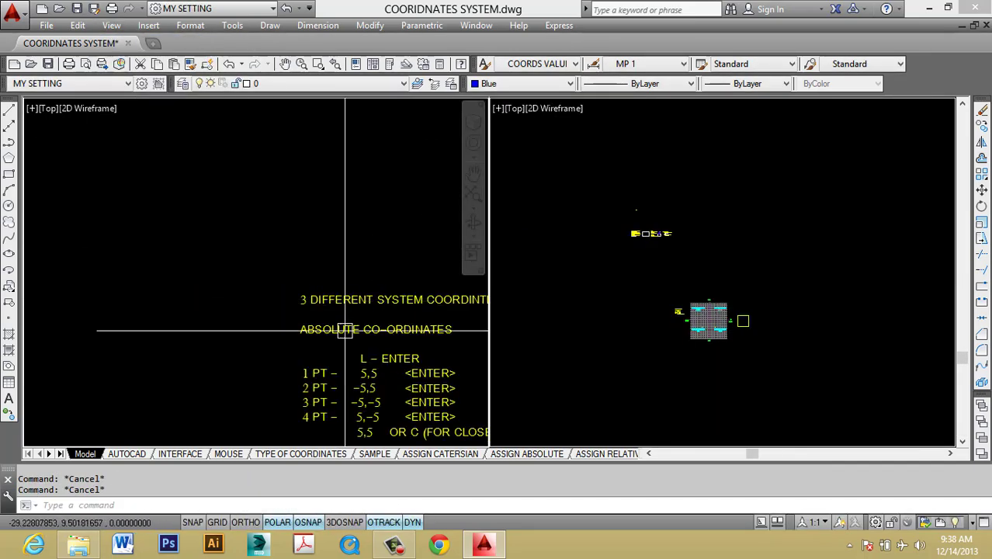
click(725, 306)
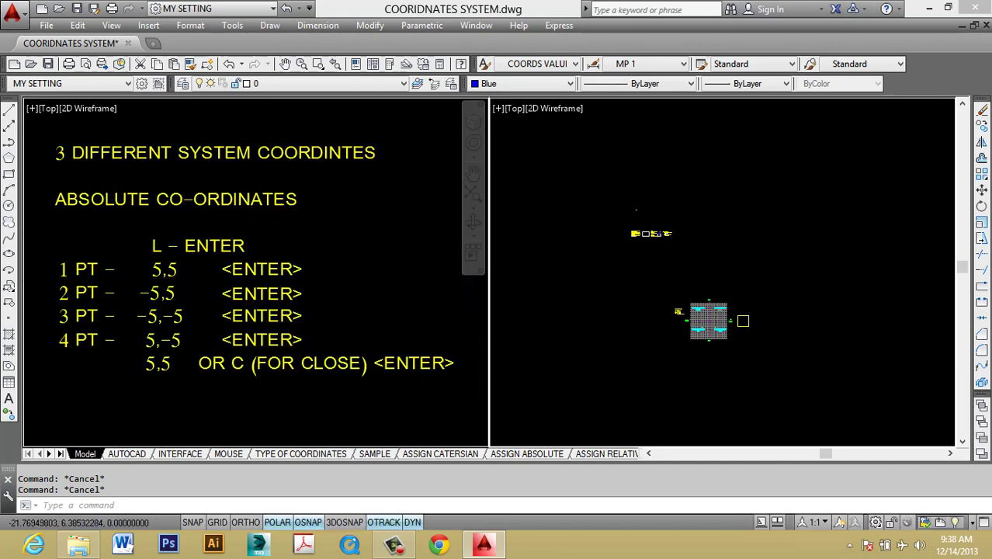
scroll(725, 306, up, 6)
middle_drag(714, 352, 762, 272)
click(279, 274)
mouse_move(278, 275)
middle_down()
mouse_move(218, 272)
mouse_move(269, 260)
middle_up()
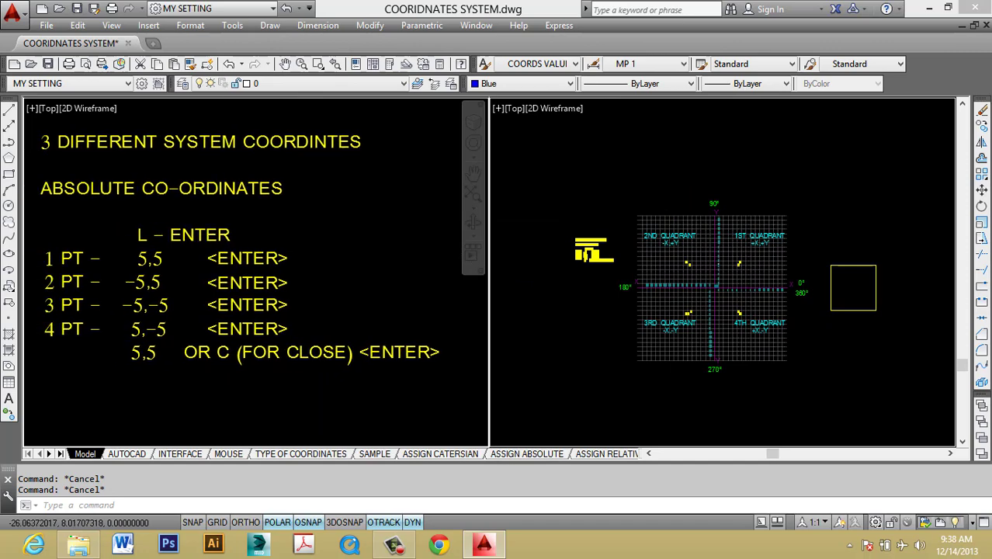
- Erase the L – ENTER line and the entries for points 1 and 2 in the second viewport, and check the first viewport
click(616, 261)
scroll(572, 250, up, 8)
middle_drag(571, 250, 736, 341)
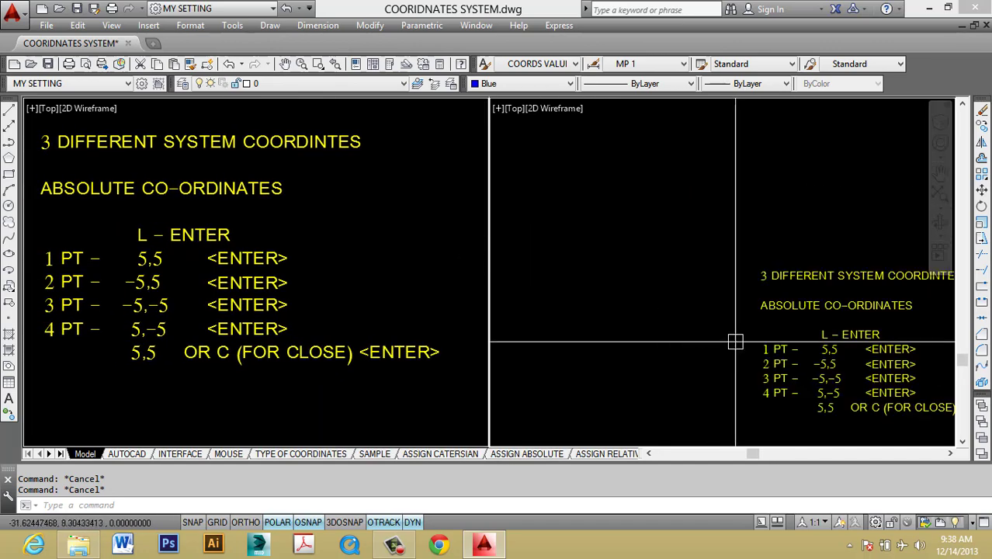
click(925, 340)
click(817, 362)
text(e)
key(Return)
click(292, 259)
key(Escape)
key(Escape)
scroll(281, 250, down, 4)
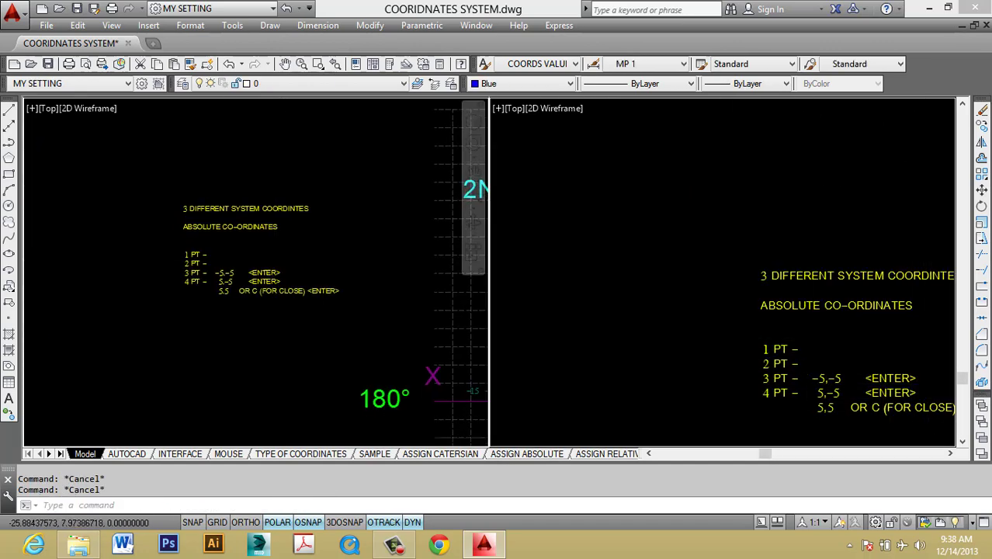
- Undo the erasure of the note's L – ENTER line and point entries along with the view changes made since
middle_drag(275, 253, 240, 243)
key(ctrl+z)
key(ctrl+z)
key(ctrl+z)
key(ctrl+z)
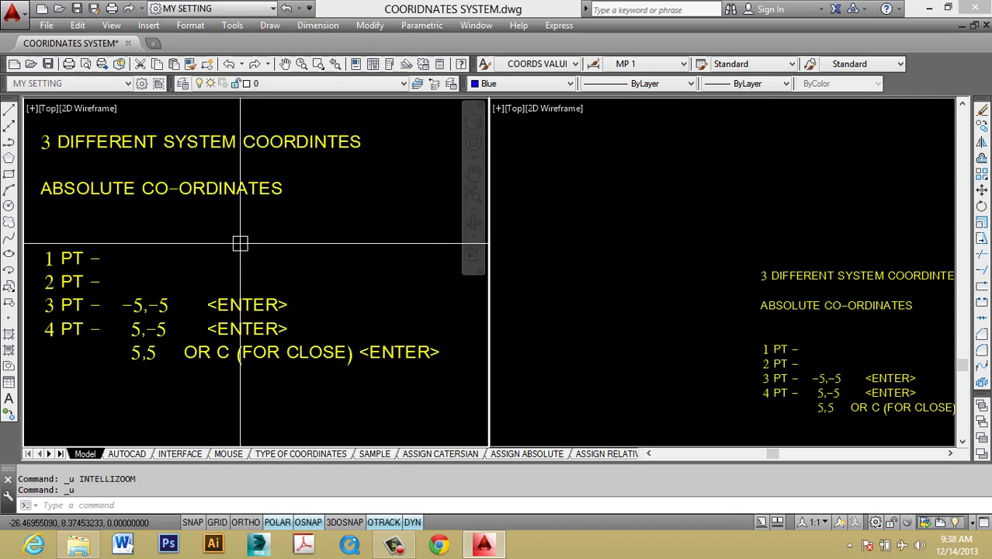
click(662, 261)
key(Escape)
key(Escape)
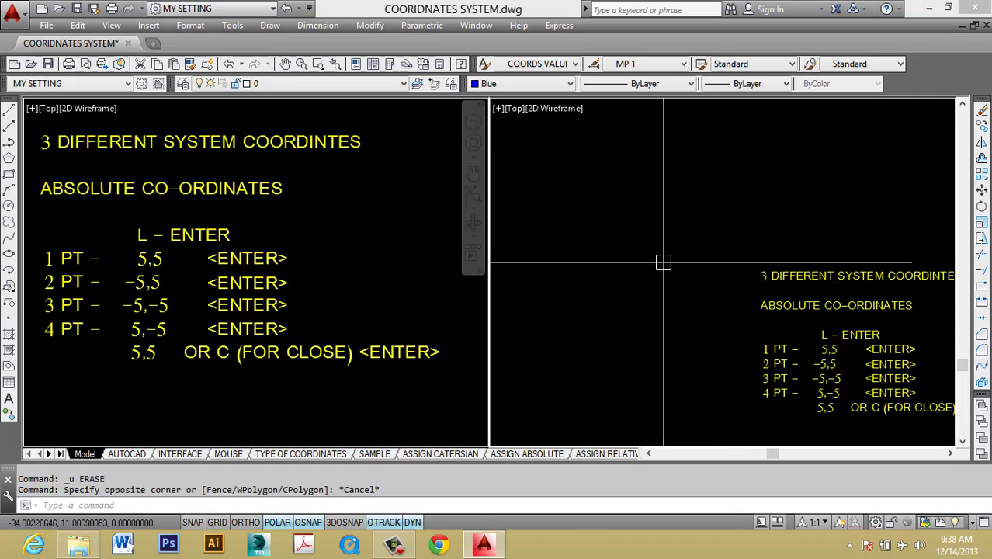
- Examine the viewport commands and the Horizontal and Vertical options of the two-viewport configuration, without applying one
scroll(652, 260, down, 6)
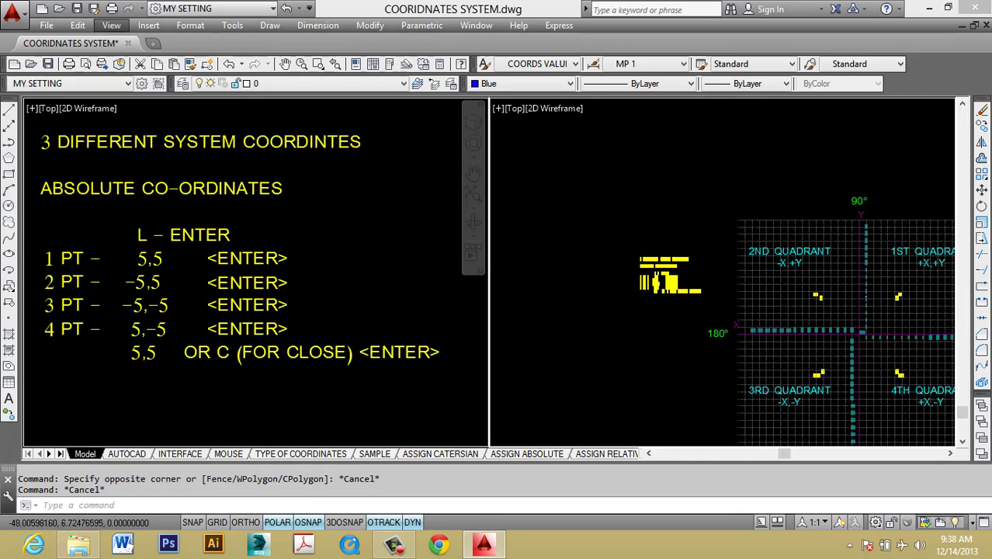
click(111, 25)
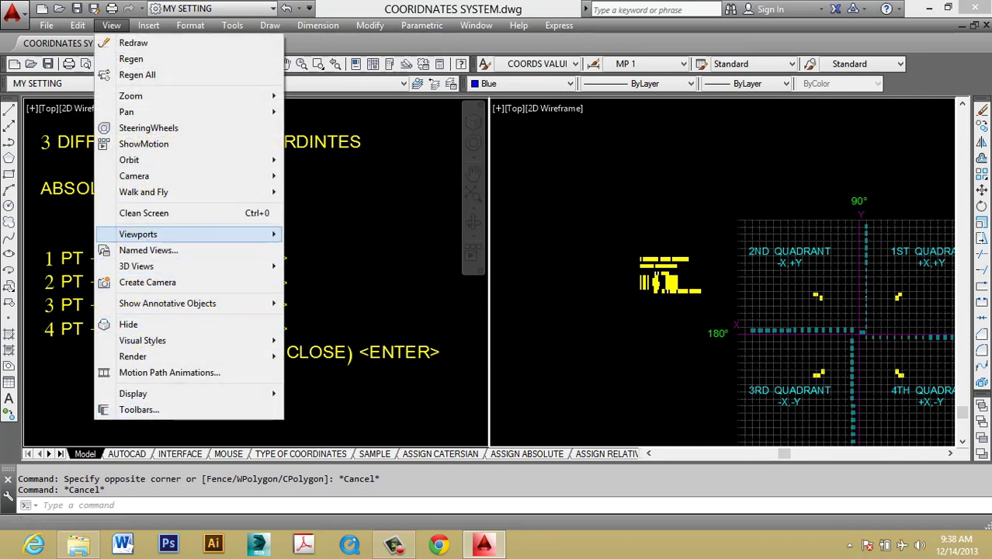
key(Escape)
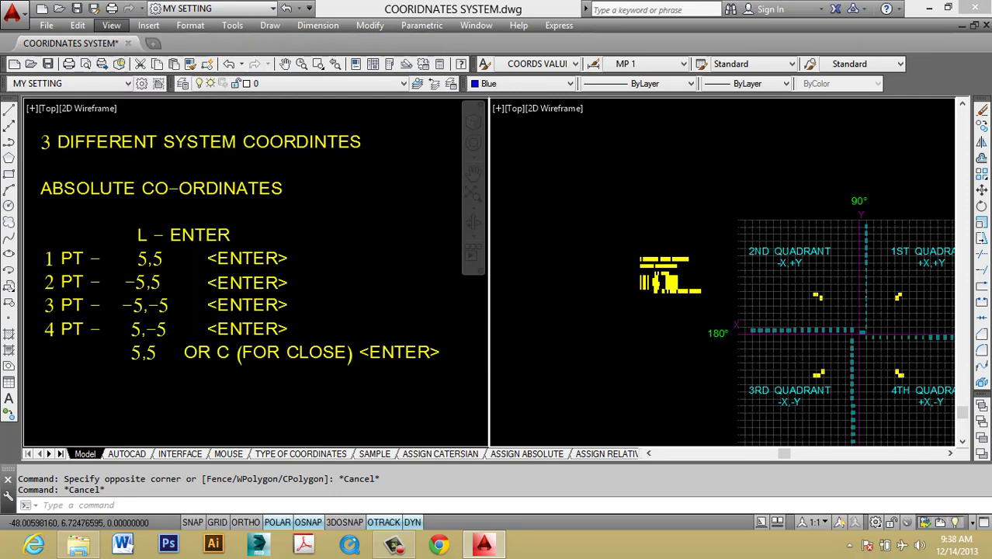
click(31, 108)
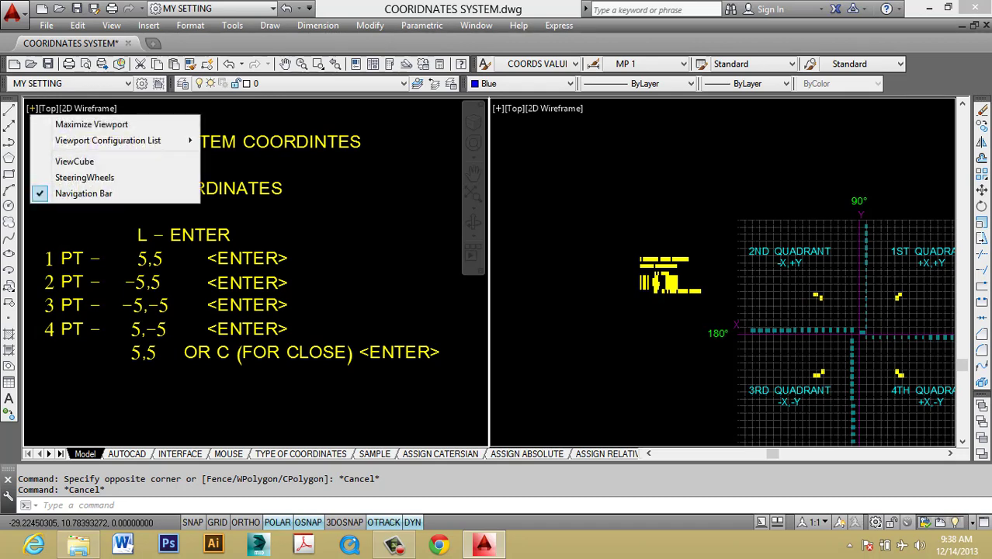
key(Escape)
key(Escape)
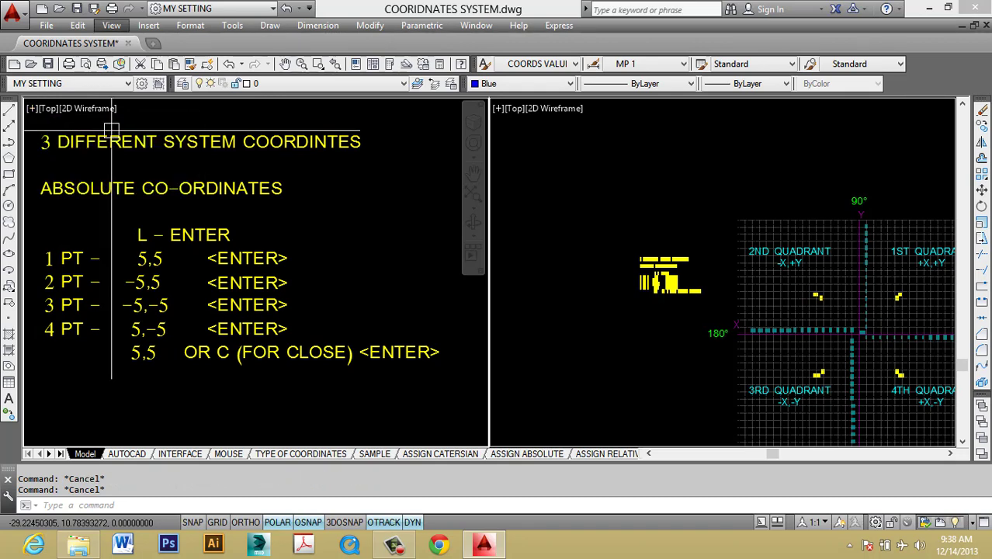
click(111, 26)
mouse_move(155, 266)
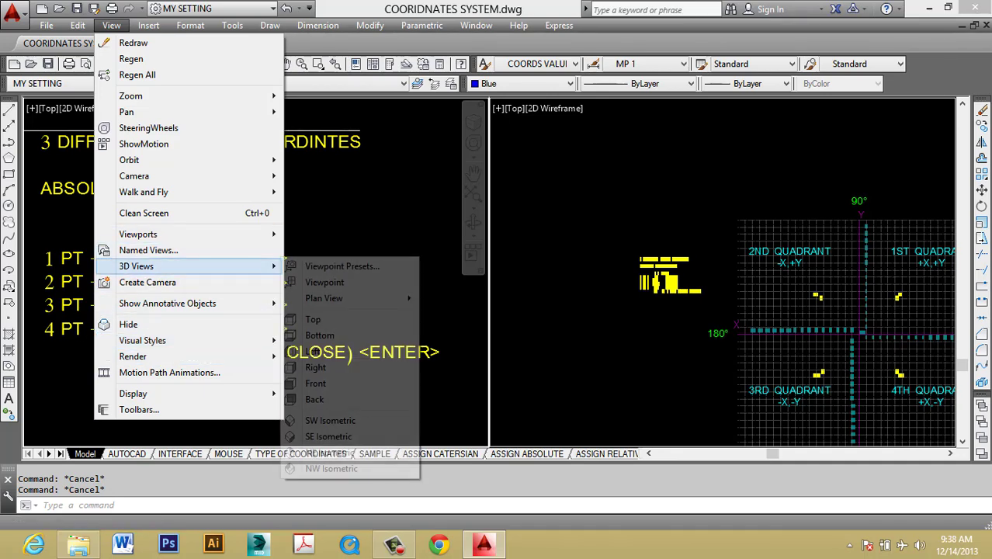
mouse_move(139, 233)
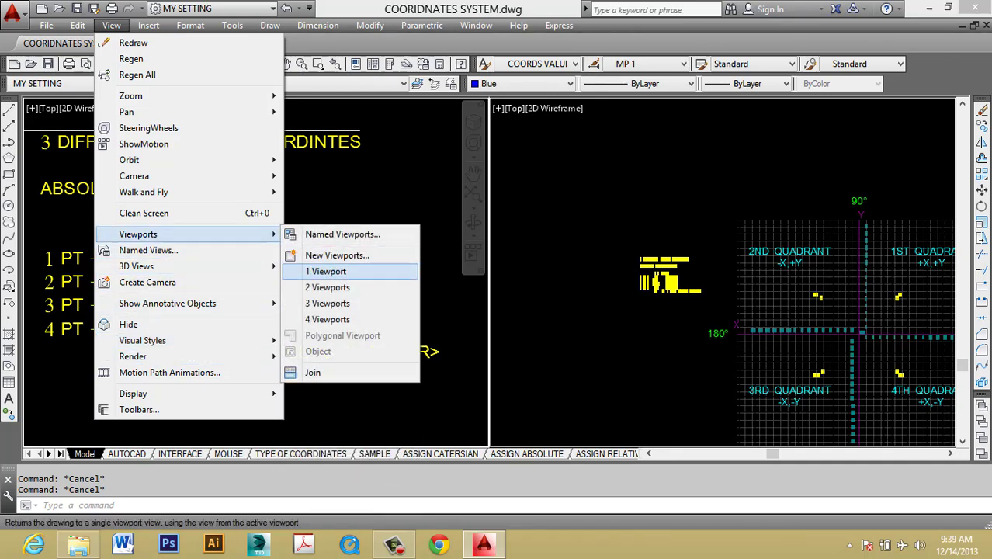
click(327, 287)
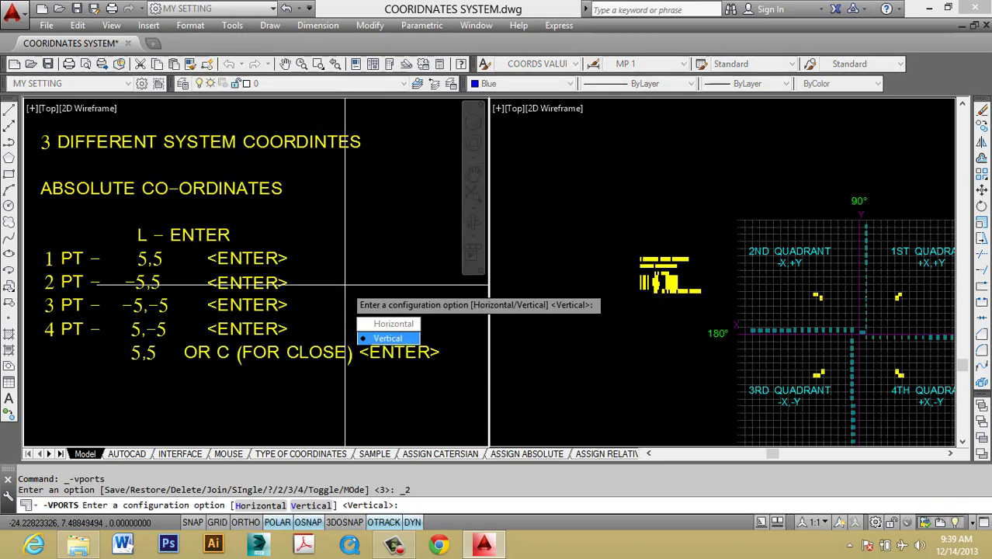
key(Escape)
key(Escape)
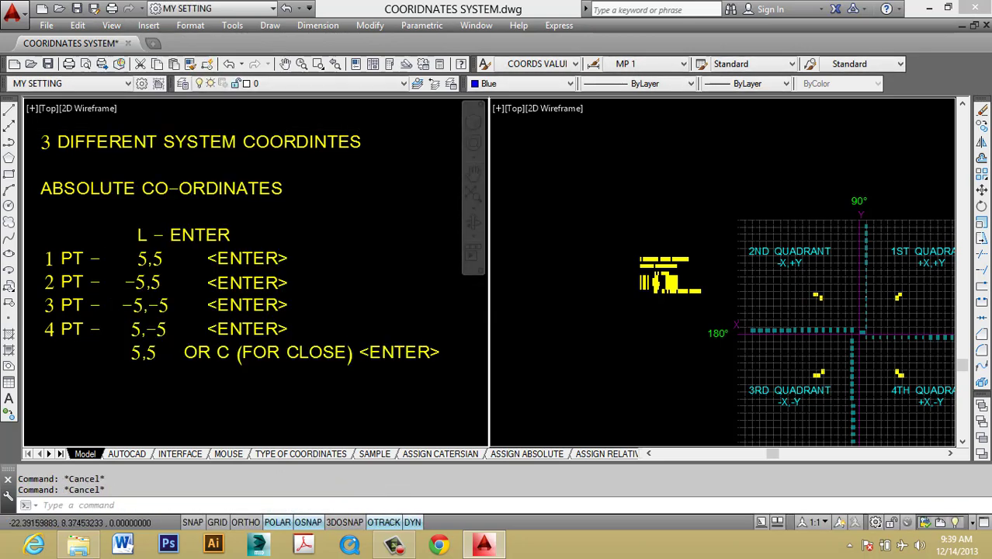
- Examine the view commands again and the viewport configuration list in the note viewport's own controls
click(614, 311)
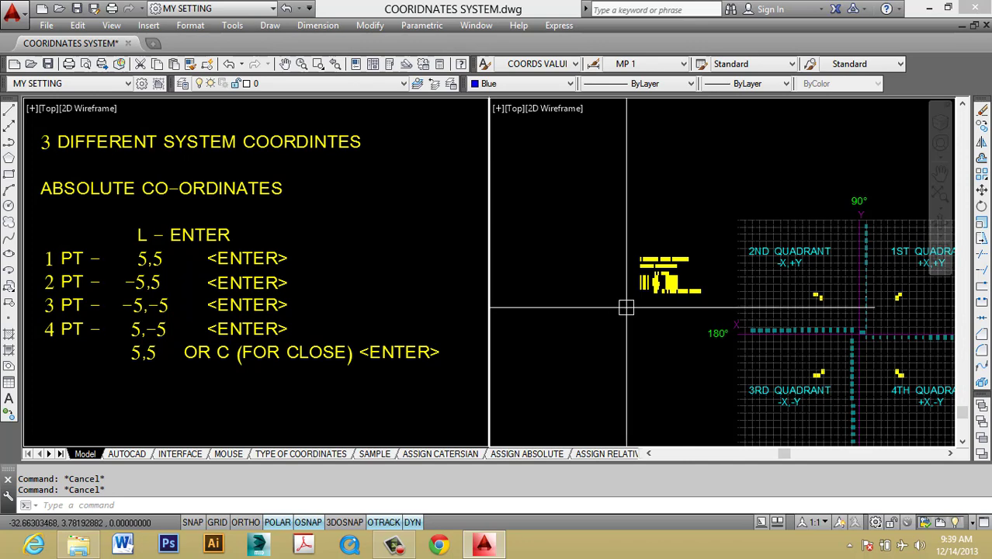
click(111, 25)
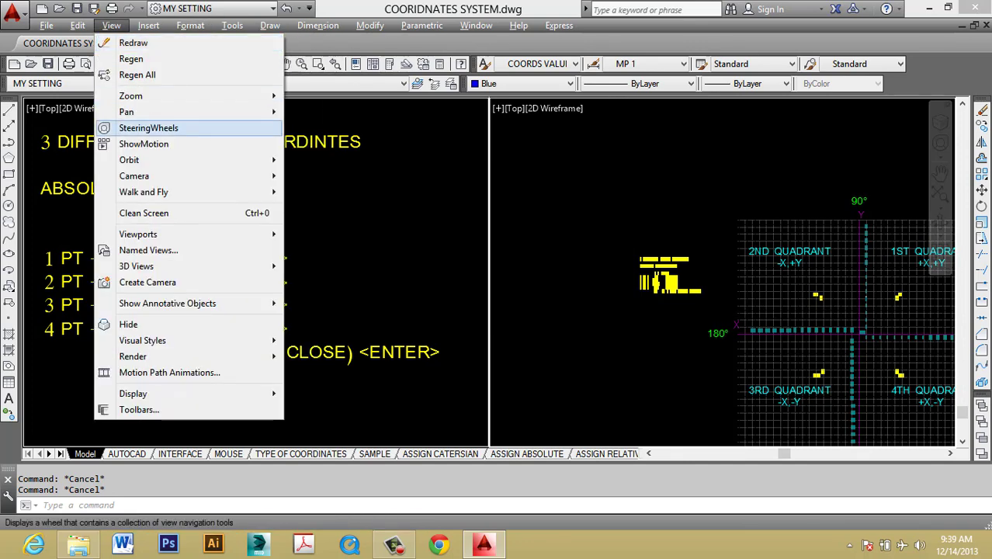
key(Escape)
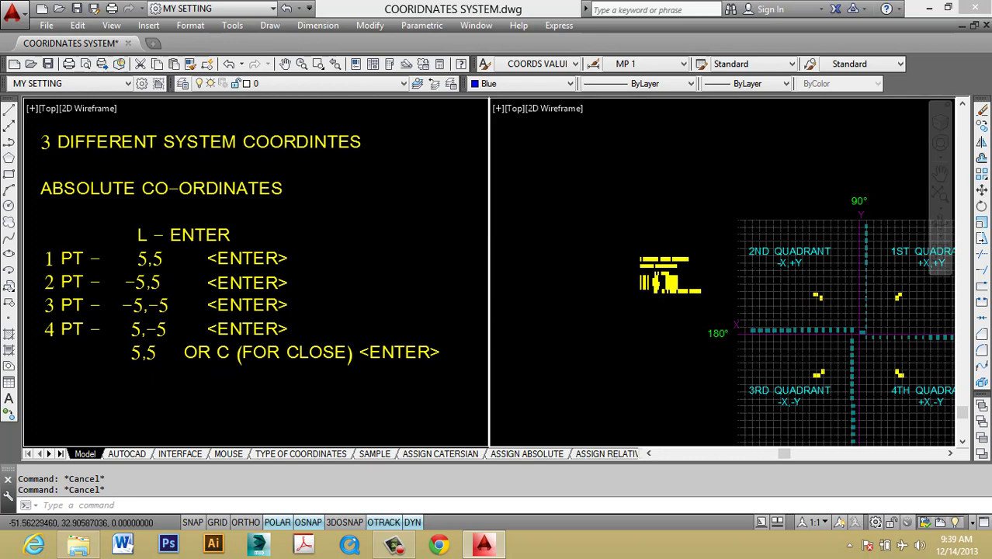
key(ctrl+r)
click(32, 111)
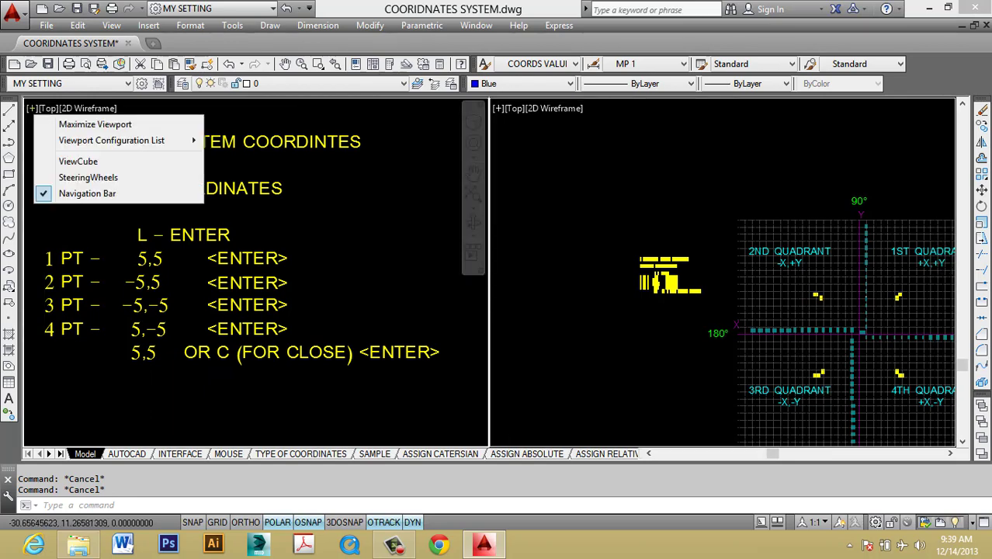
mouse_move(116, 140)
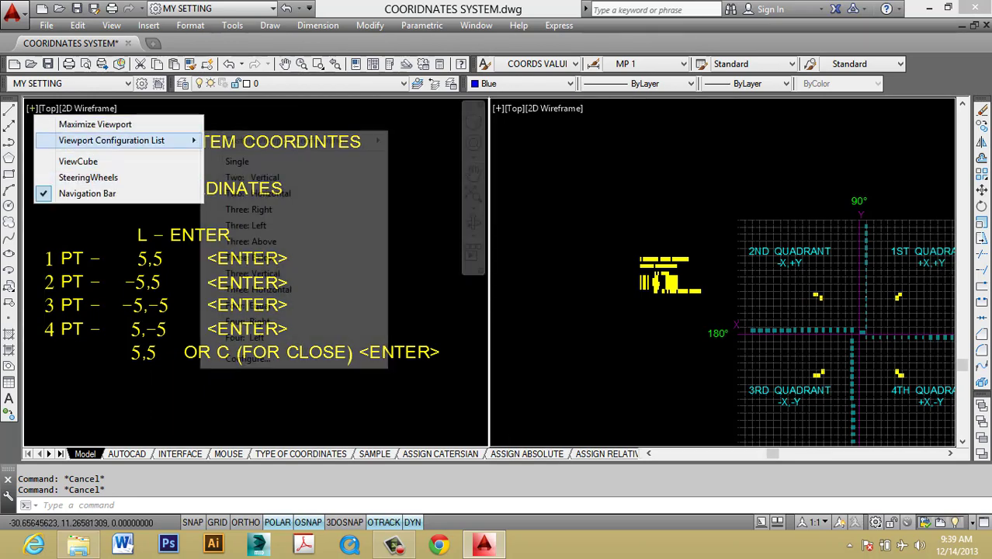
key(Escape)
key(Escape)
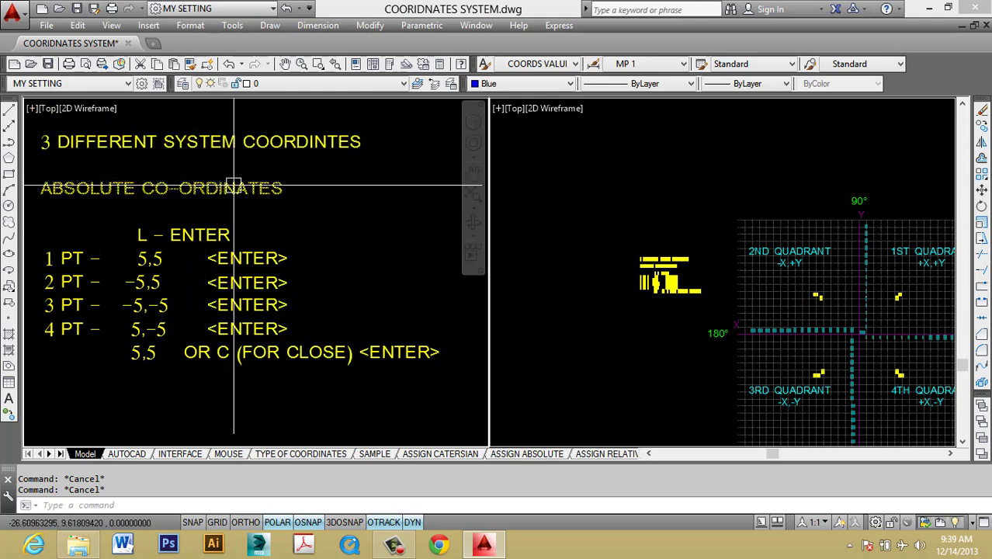
- Examine the note and the whole quadrant chart by adjusting the view of each viewport independently
mouse_move(233, 186)
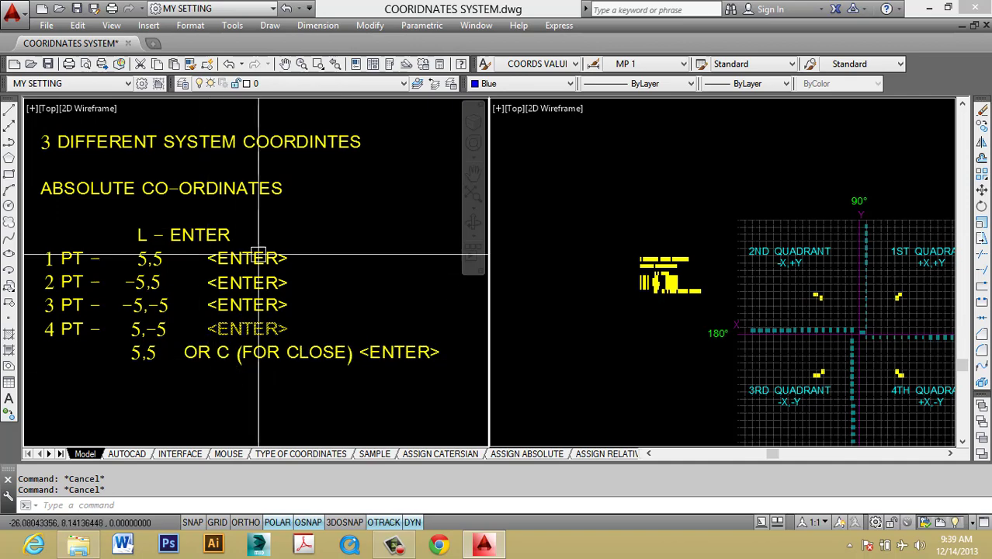
click(688, 233)
scroll(688, 233, down, 5)
middle_drag(877, 357, 831, 344)
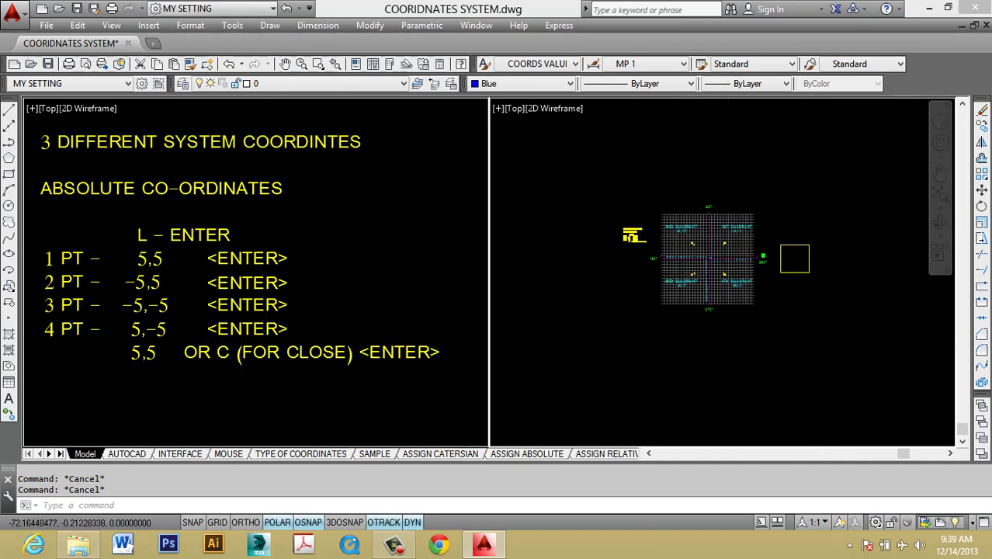
click(308, 234)
scroll(327, 233, down, 4)
middle_drag(328, 233, 48, 161)
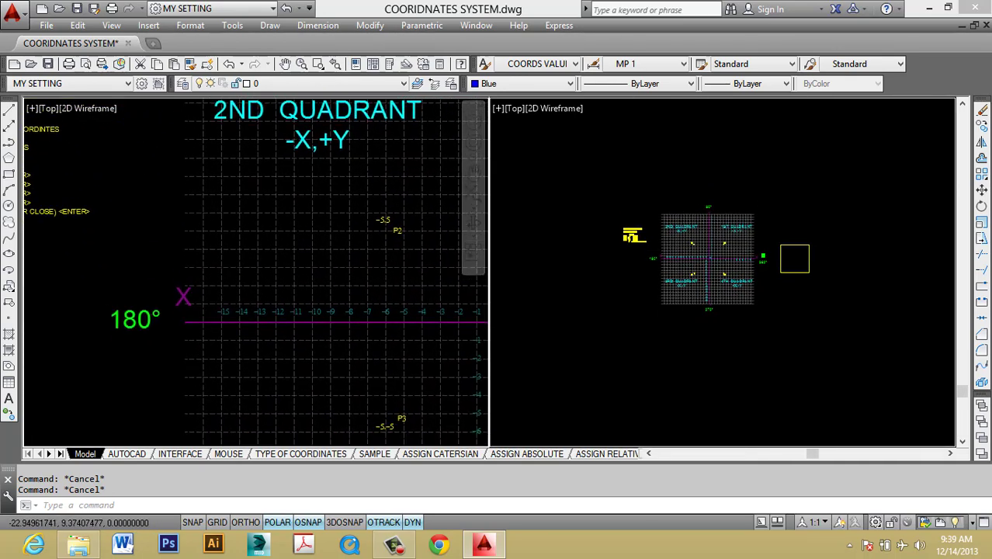
scroll(66, 160, down, 2)
scroll(166, 244, down, 3)
scroll(93, 179, up, 5)
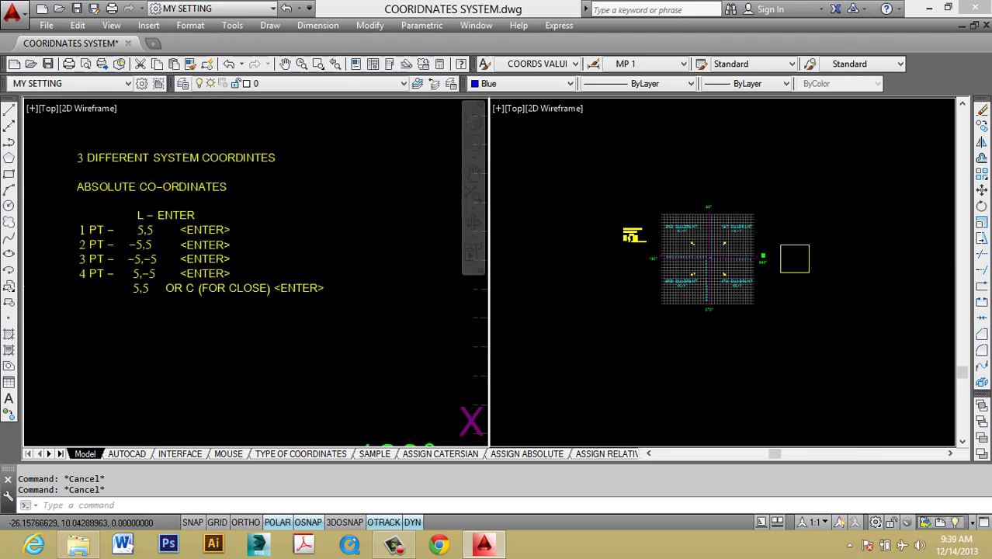
scroll(210, 224, up, 2)
middle_drag(213, 214, 234, 199)
- Frame the four quadrants in the chart viewport beside the Line command's point entries in the note viewport
click(670, 233)
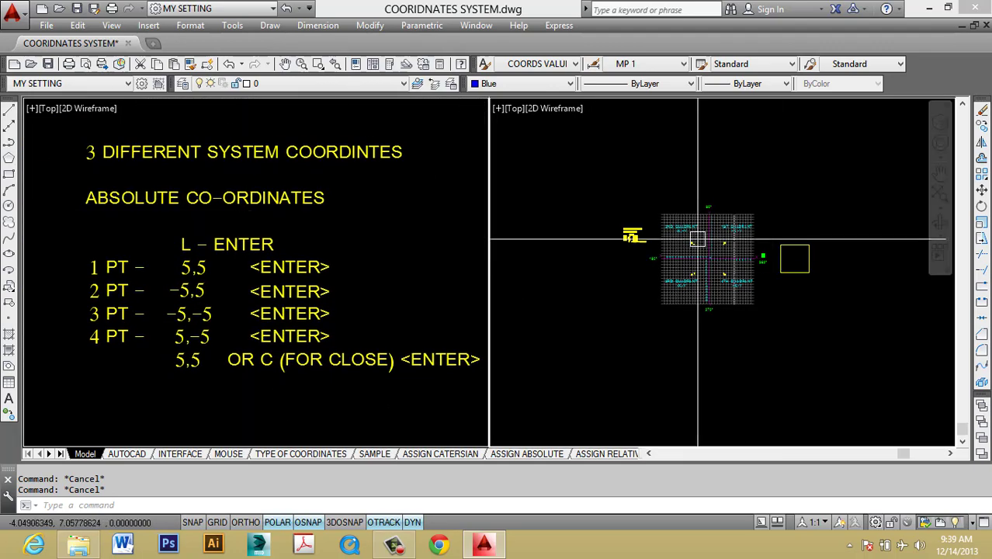
scroll(705, 253, up, 4)
middle_drag(708, 255, 717, 235)
click(257, 264)
middle_drag(257, 265, 276, 209)
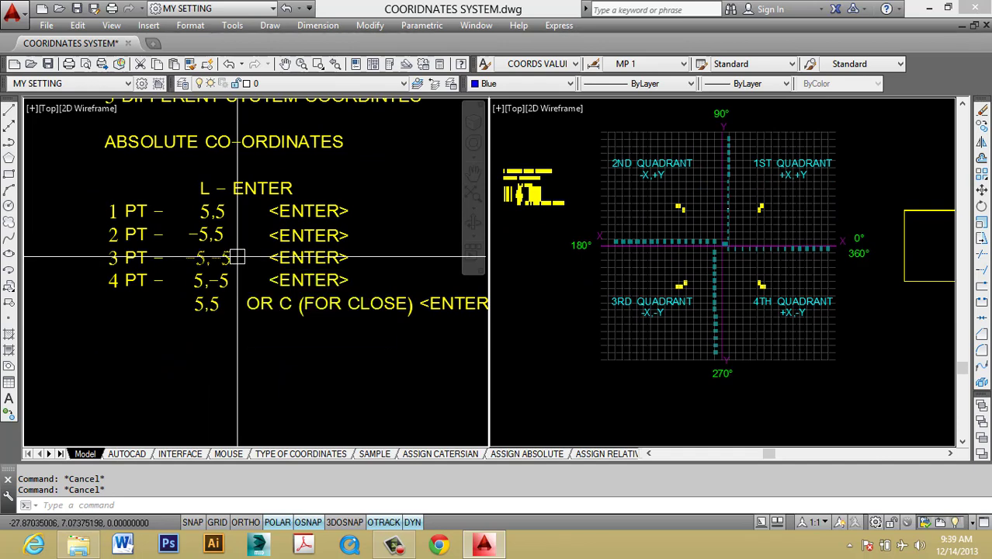
click(861, 258)
middle_drag(702, 265, 682, 285)
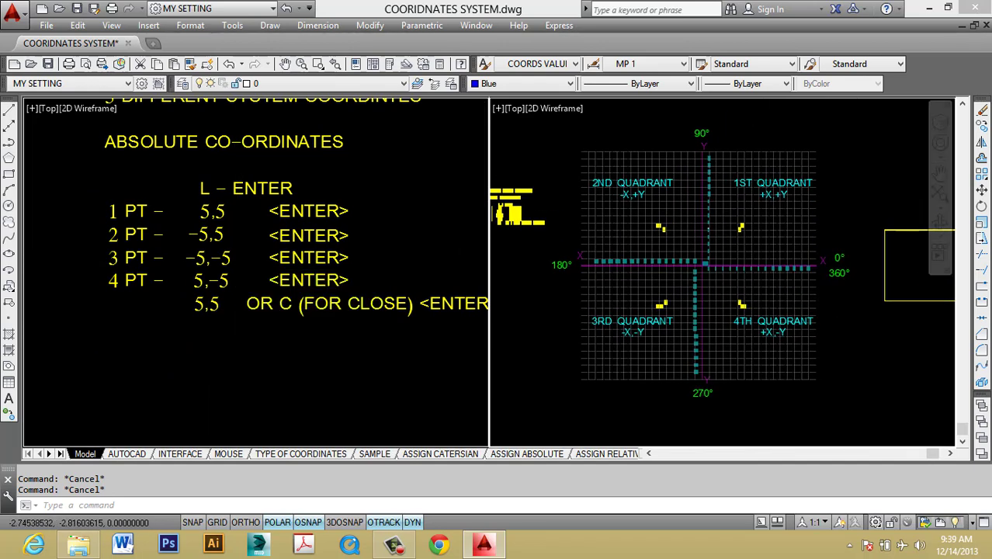
- Compare the note's 5,5 entry for point 1 with the P1 label in the chart's 1st quadrant
scroll(686, 283, up, 3)
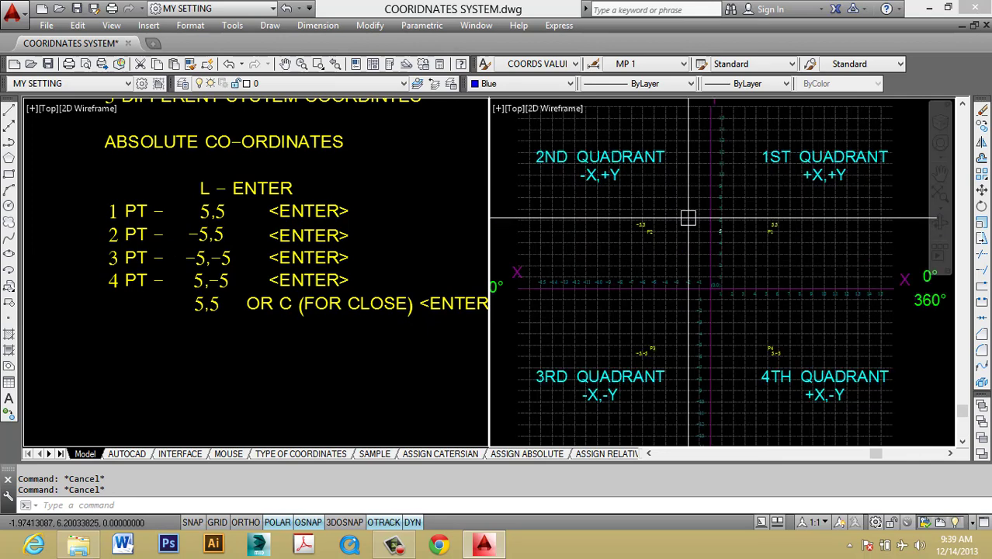
click(101, 235)
scroll(171, 226, up, 3)
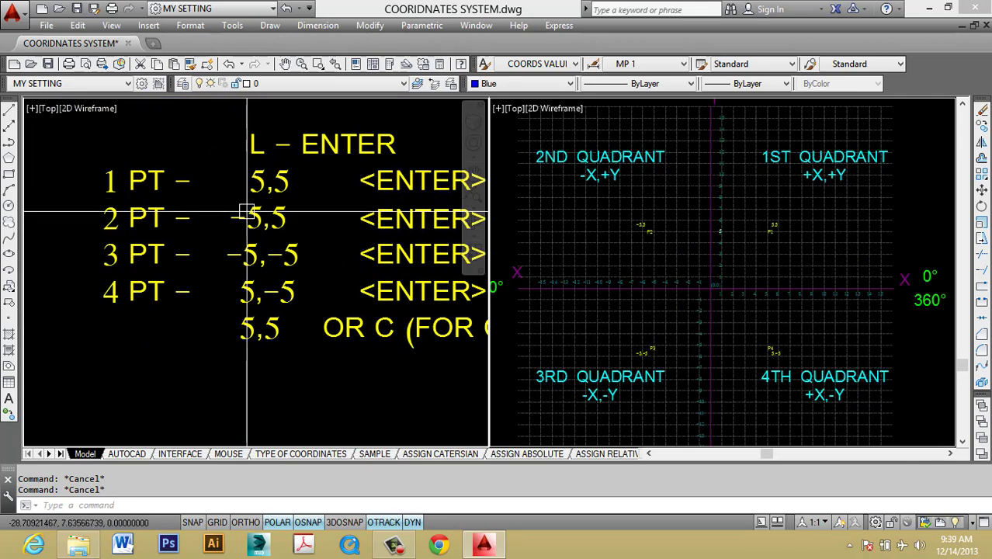
click(750, 219)
scroll(757, 233, up, 2)
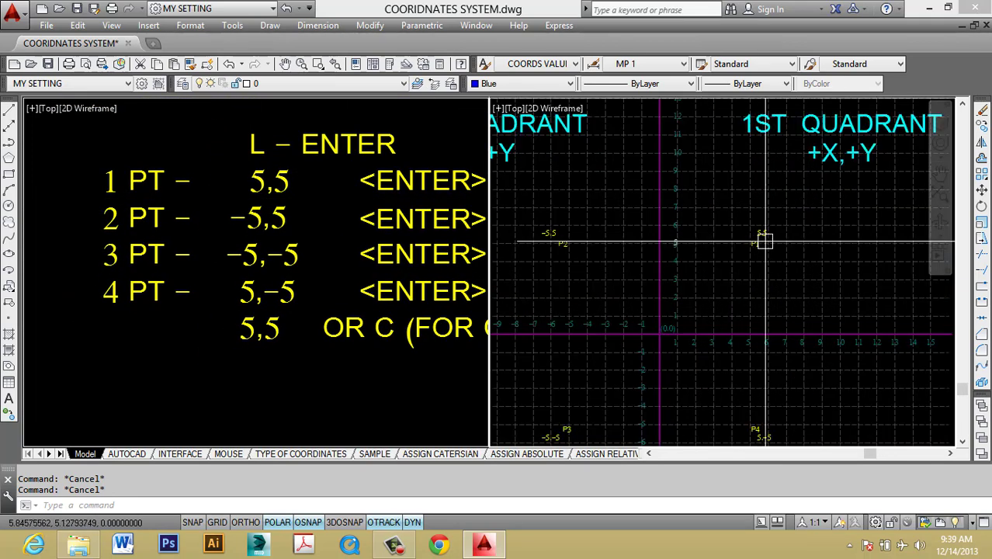
scroll(754, 250, down, 4)
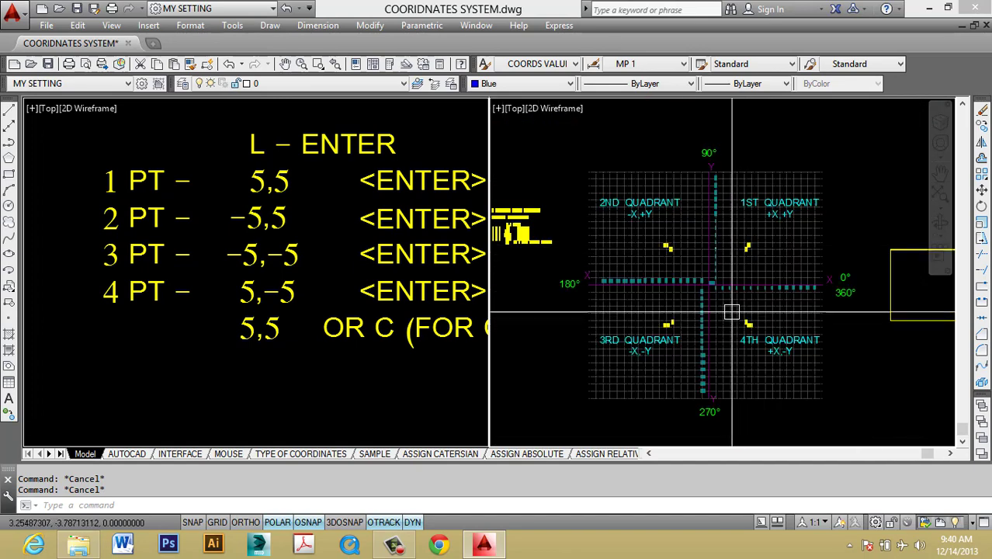
- Start a line at coordinates 5,5, the note's point 1, in the chart viewport
text(L)
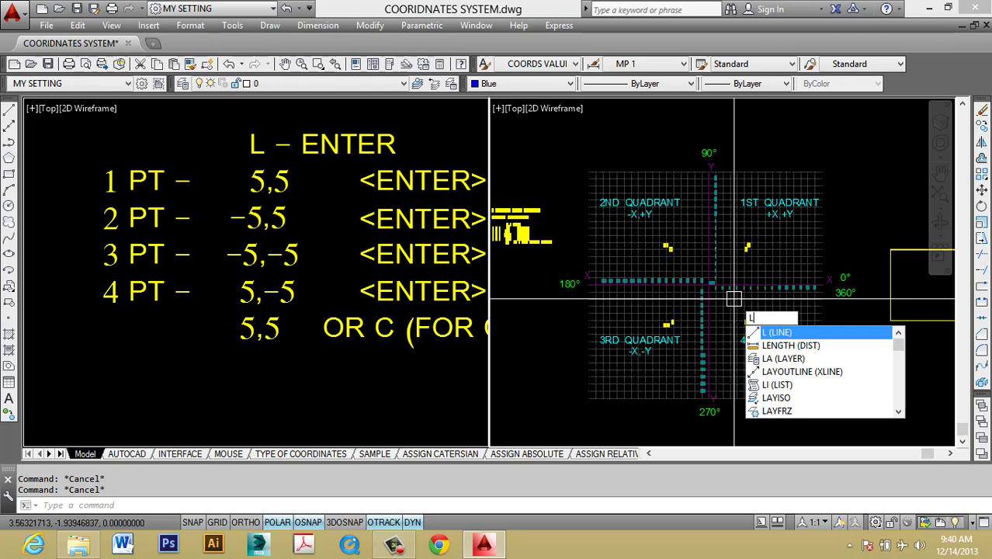
key(Return)
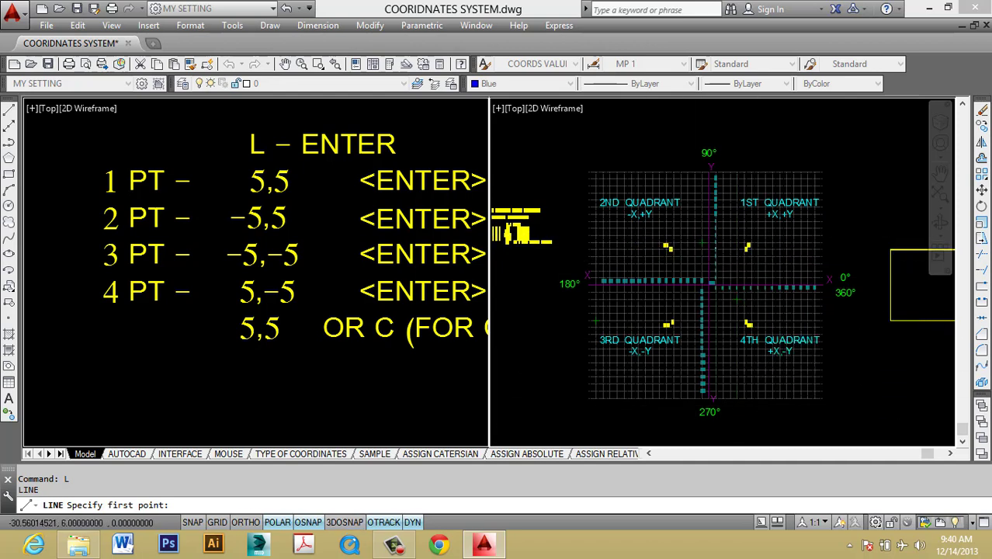
scroll(765, 222, up, 2)
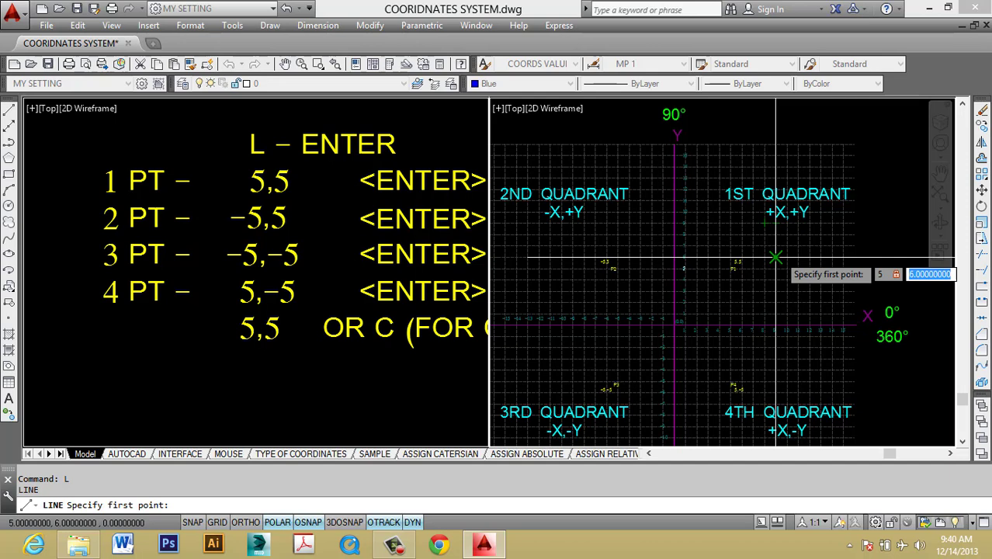
key(Return)
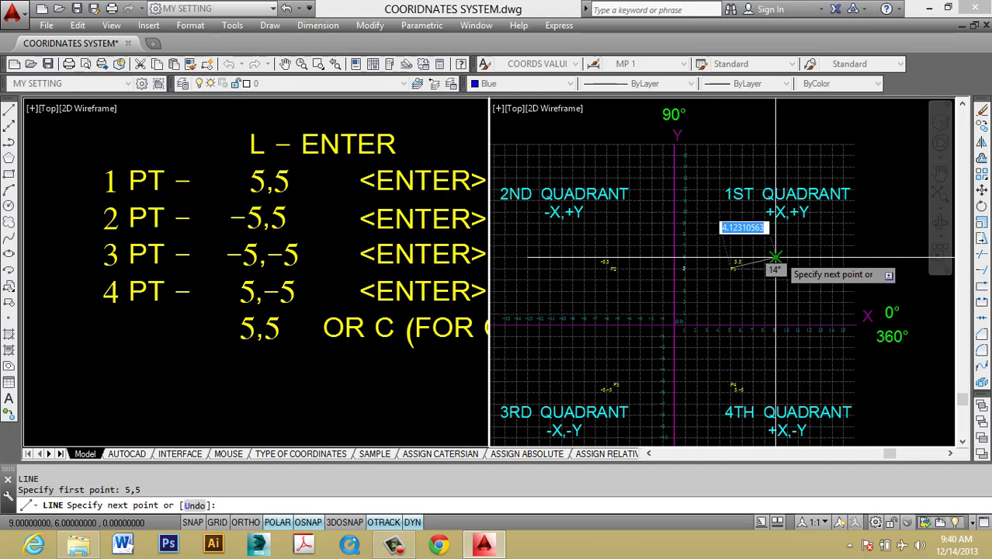
- Examine point P1 in the 1st quadrant against the X and Y axis numbers and the 0,0 origin
scroll(775, 257, up, 5)
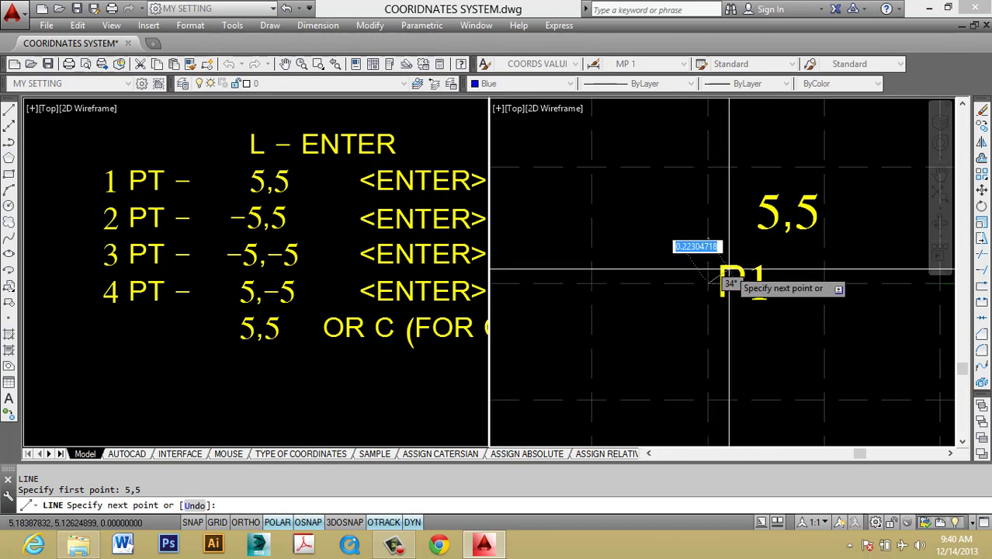
scroll(729, 249, down, 5)
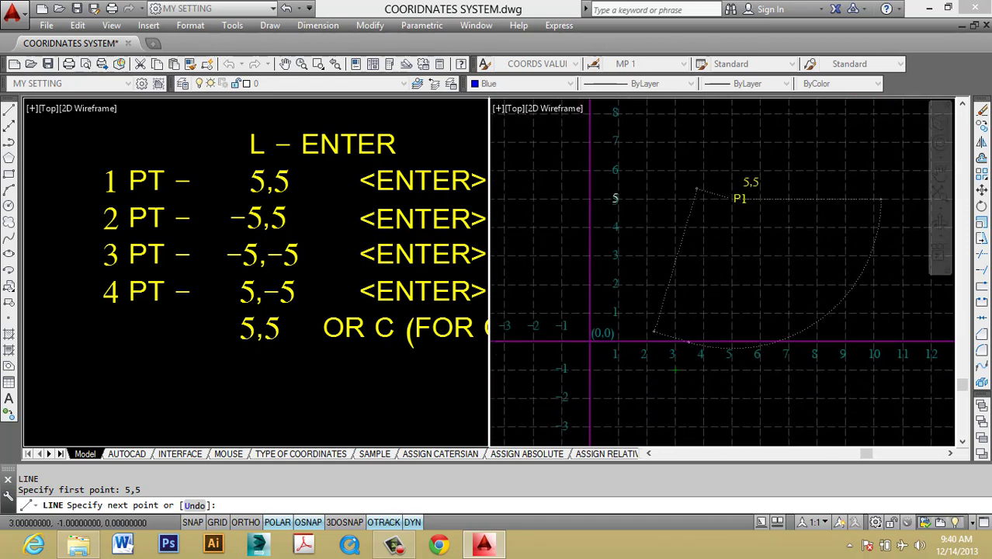
scroll(621, 306, up, 5)
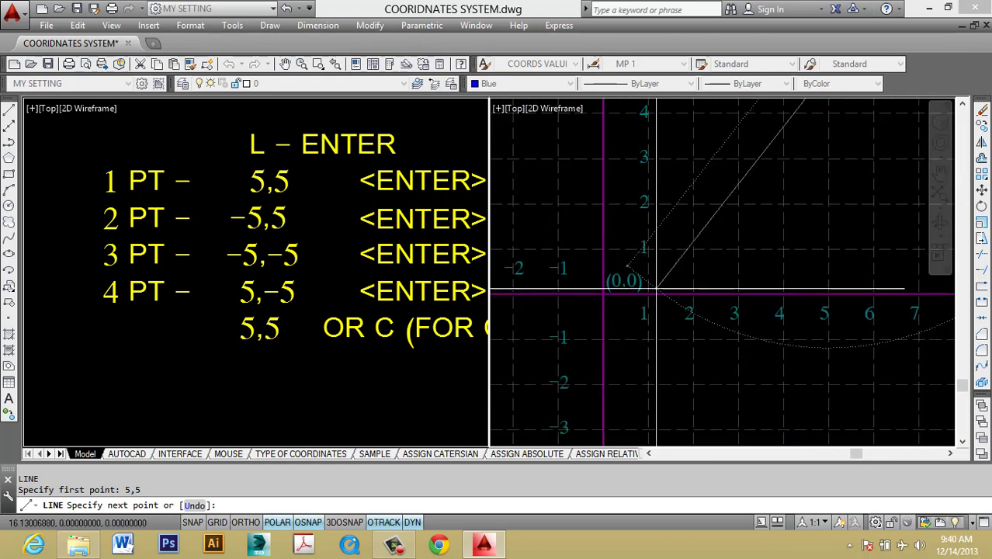
scroll(656, 288, down, 3)
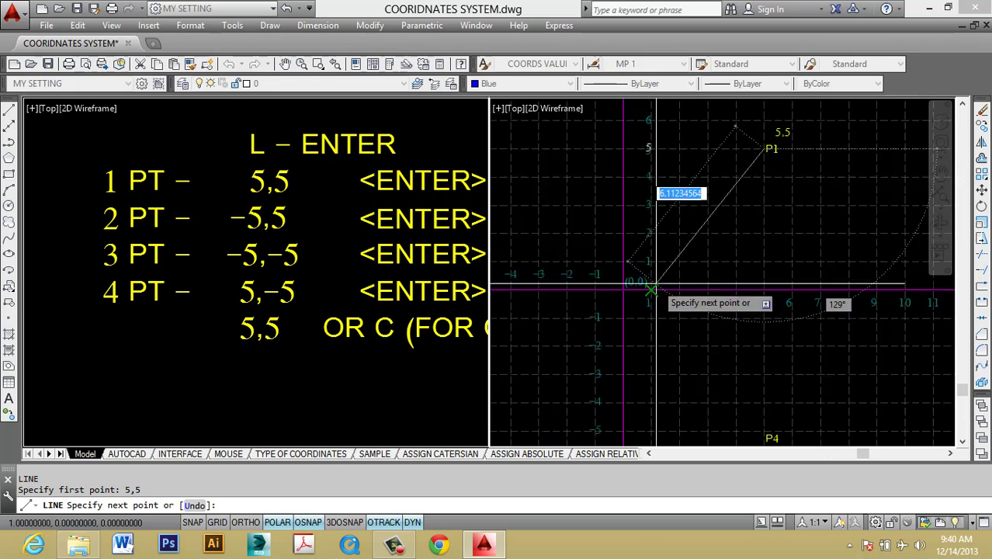
middle_drag(695, 234, 691, 292)
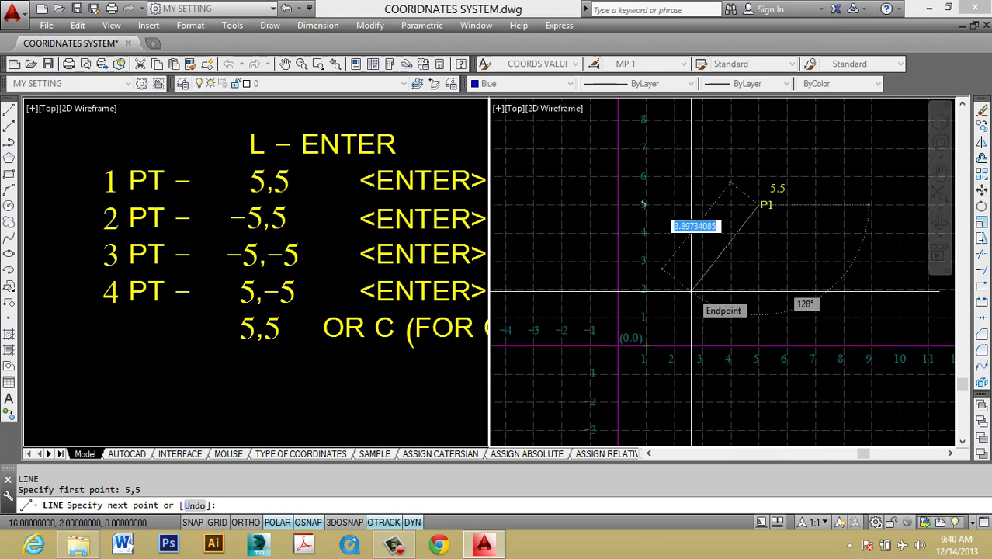
scroll(645, 349, up, 2)
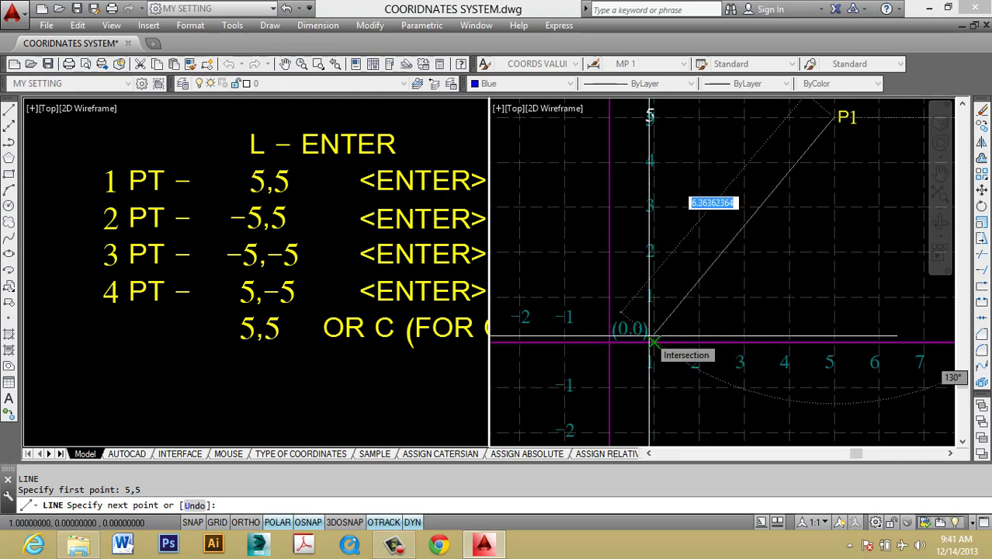
middle_drag(651, 341, 619, 380)
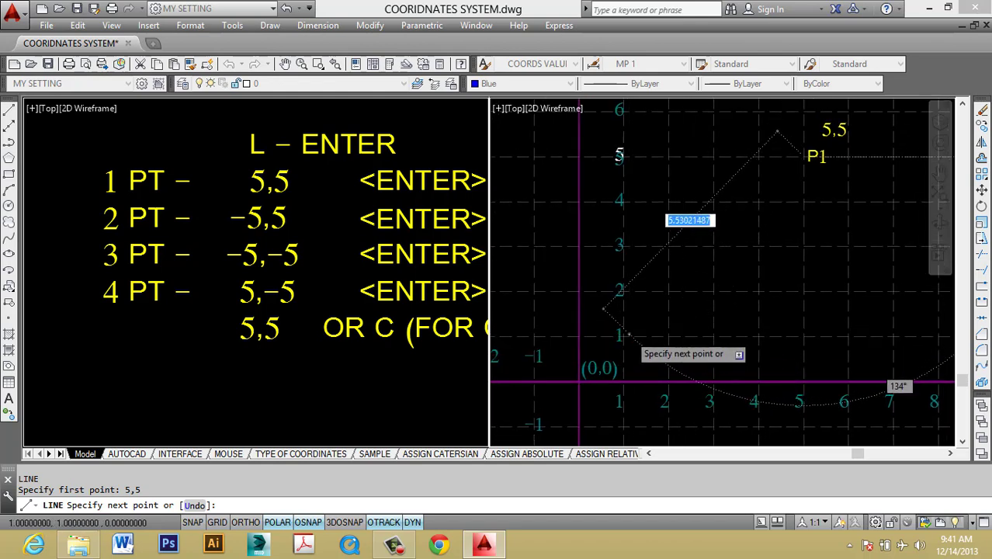
scroll(614, 349, down, 2)
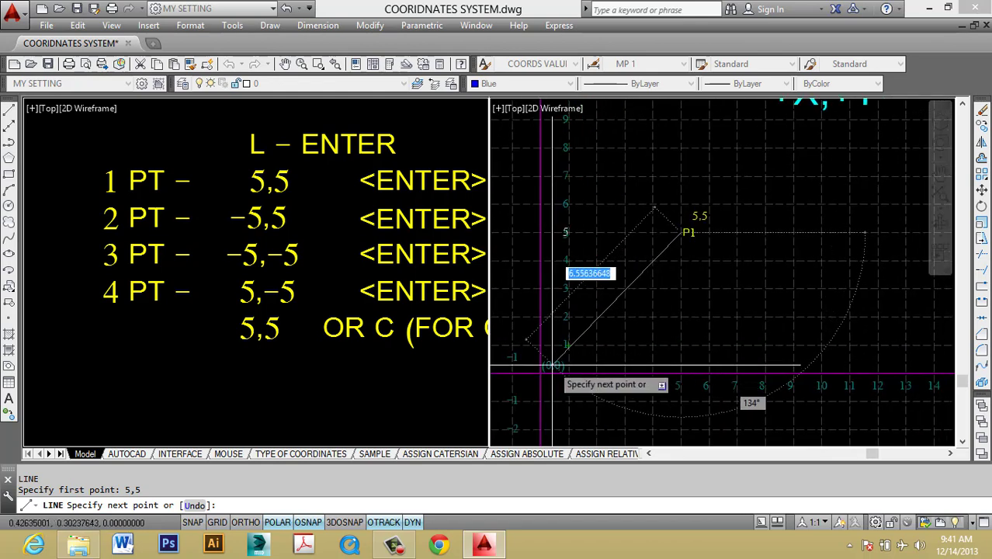
scroll(597, 401, up, 2)
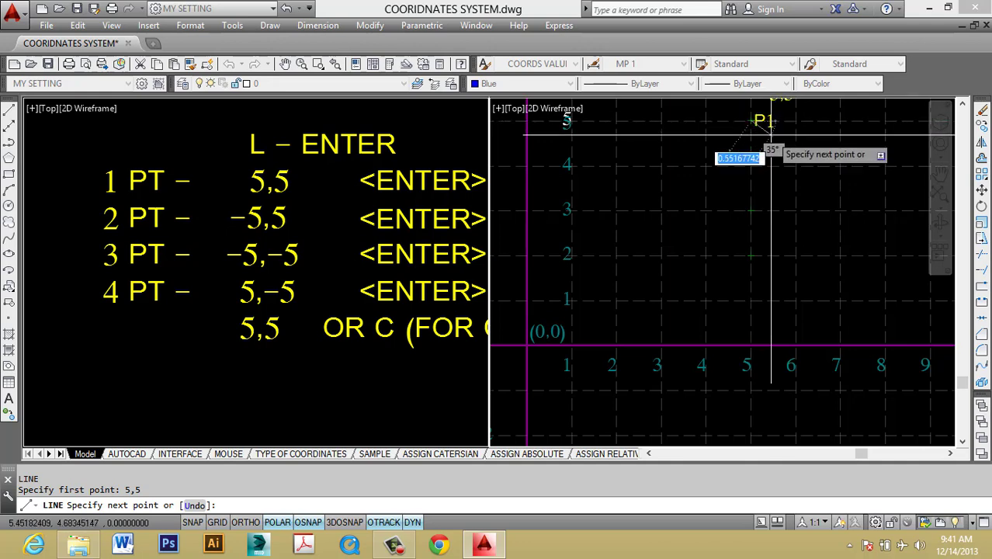
scroll(776, 139, down, 2)
middle_drag(746, 128, 836, 187)
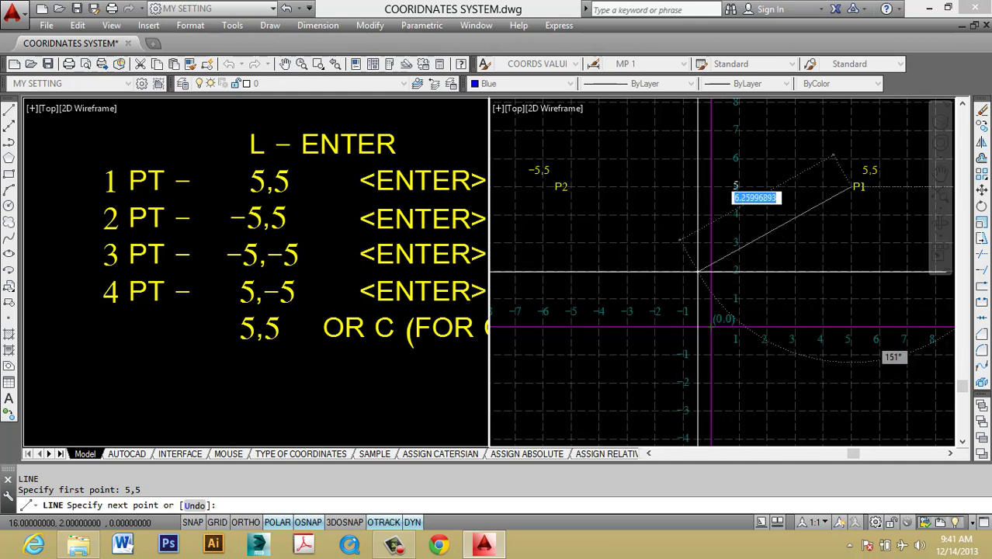
- Try to draw the line from P1 to point P2 in the 2nd quadrant by entering -5,5
scroll(698, 272, down, 4)
scroll(703, 264, up, 2)
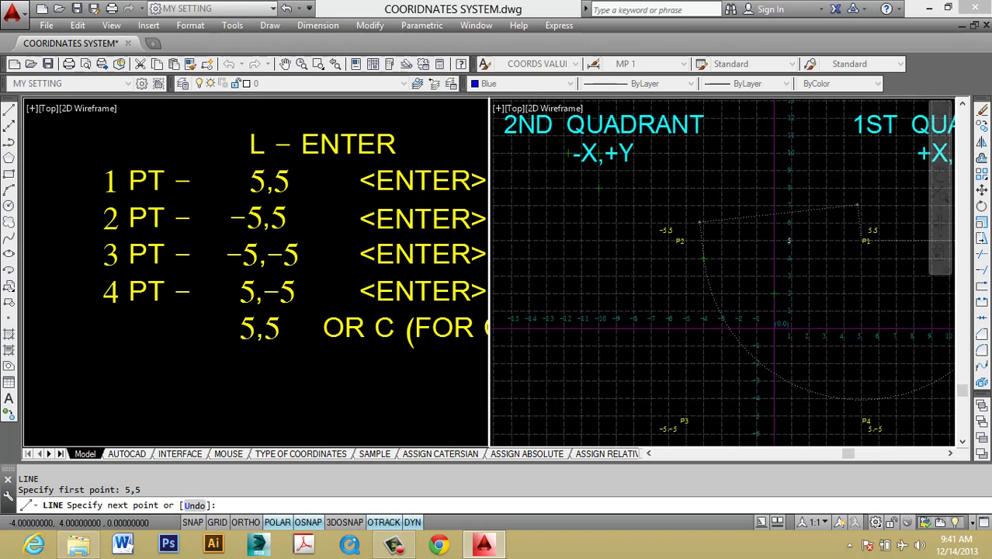
scroll(811, 340, up, 3)
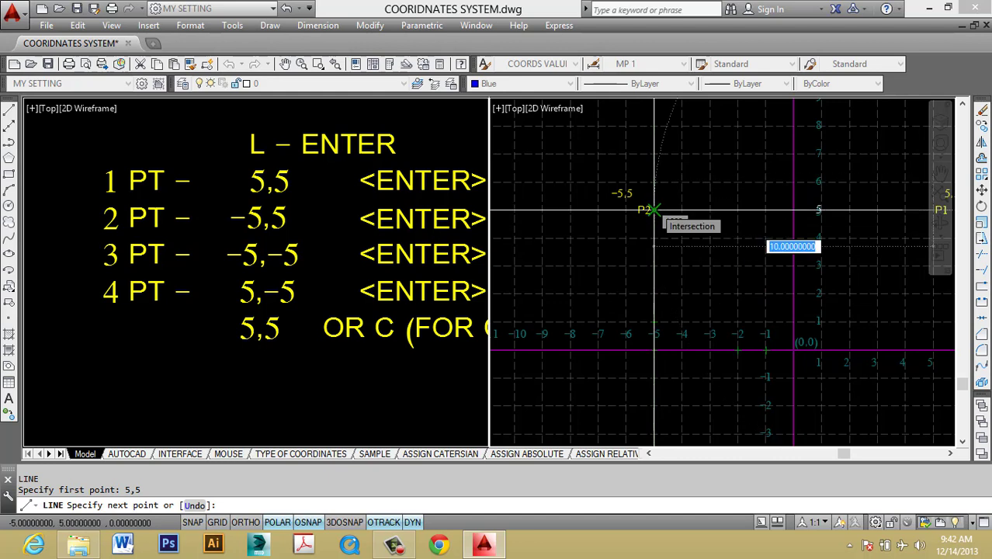
text(-5)
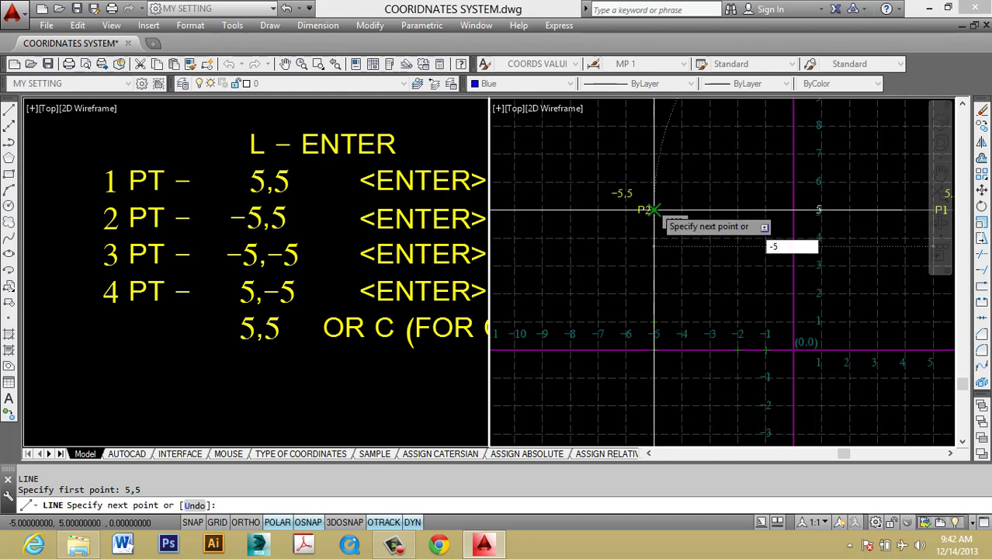
text(,)
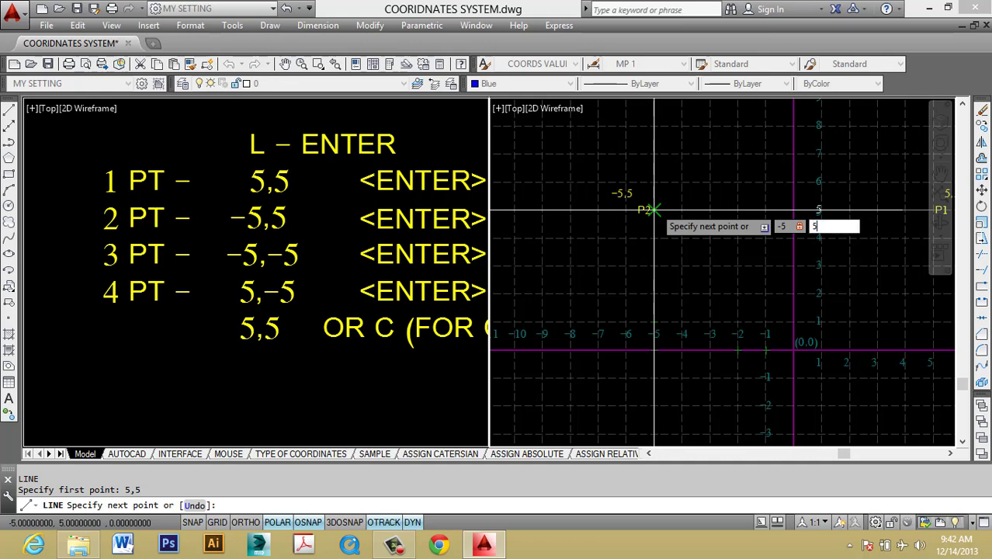
text(5)
key(Return)
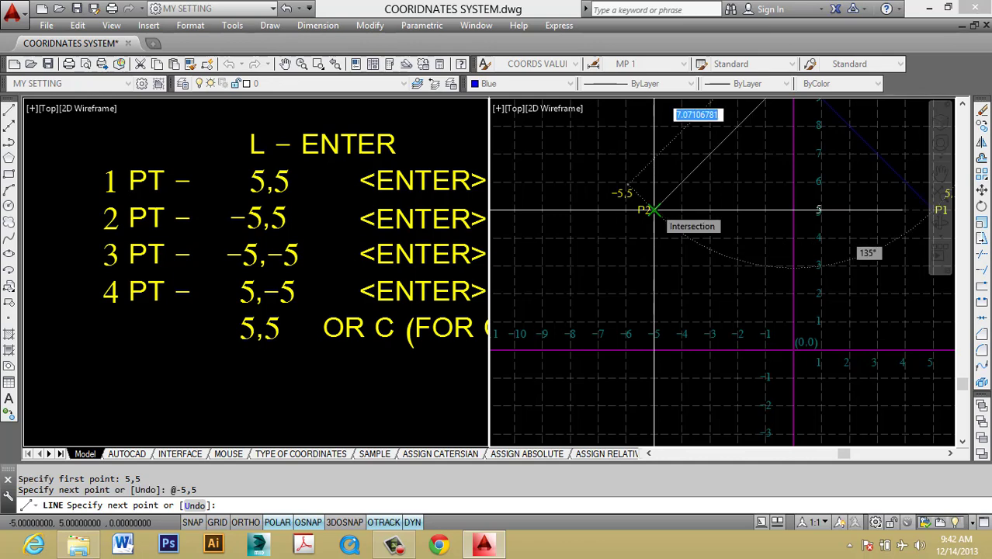
scroll(611, 278, down, 4)
scroll(746, 184, up, 4)
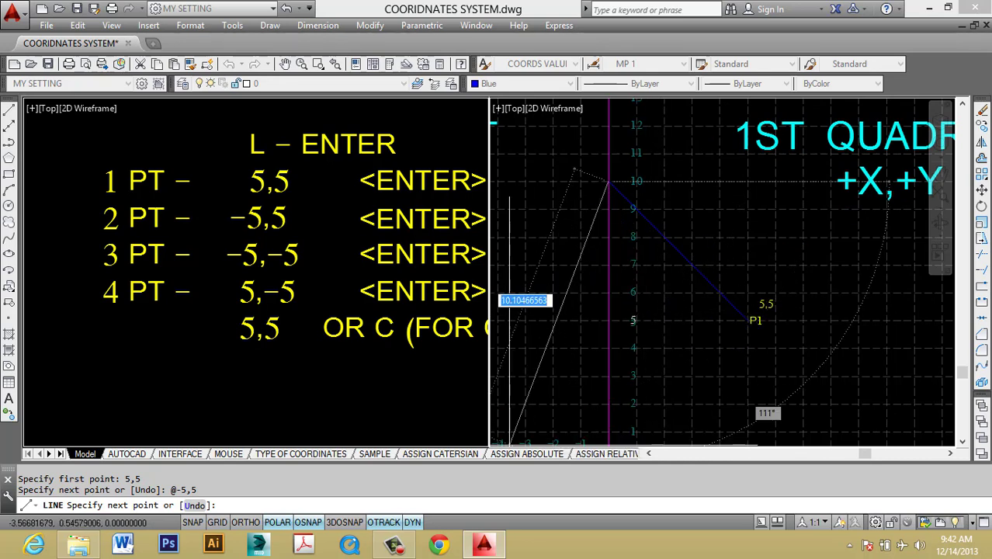
- Undo the line segment drawn from P1 and cancel the Line command
key(ctrl+z)
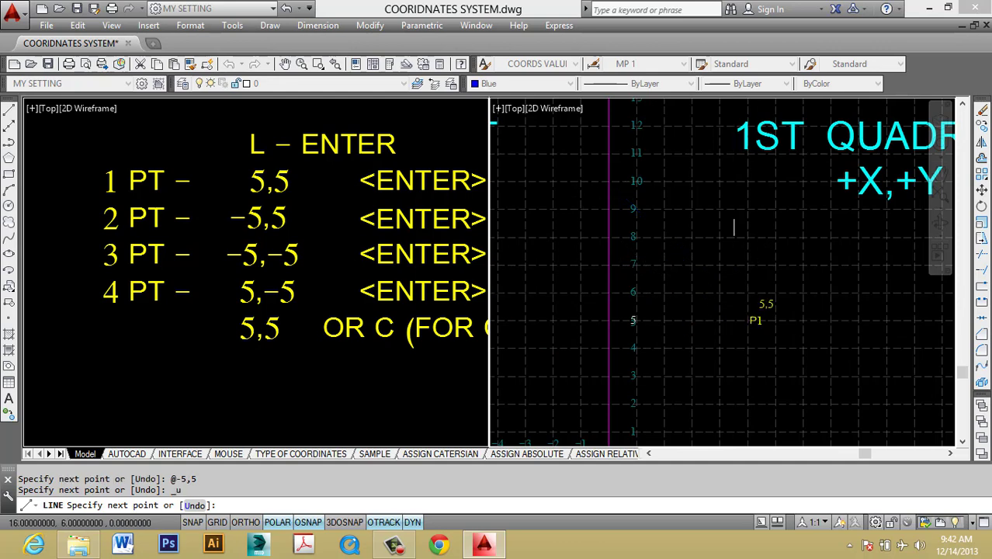
key(ctrl+z)
key(Escape)
key(Escape)
key(Escape)
- Hide the Dynamic Input toggle from the status bar
right_click(418, 523)
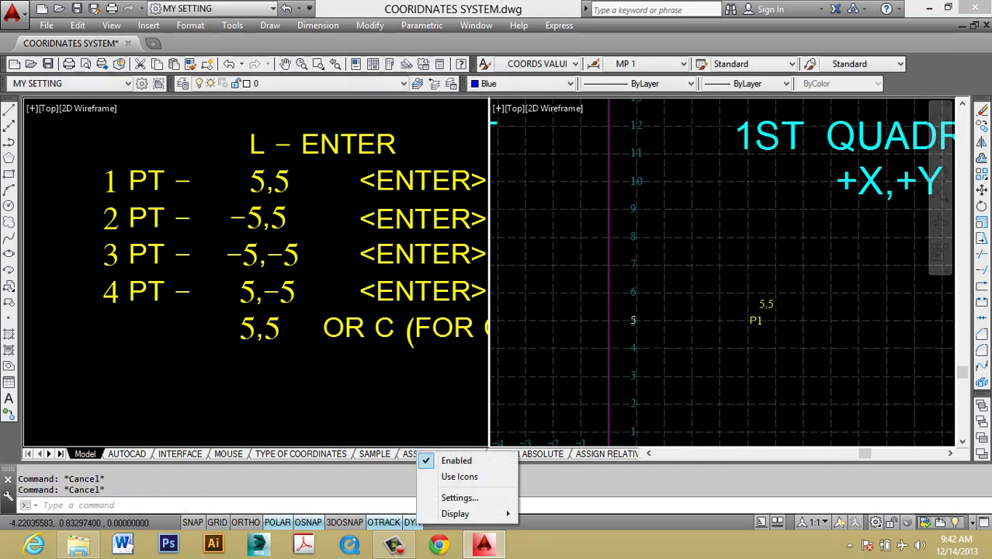
mouse_move(458, 513)
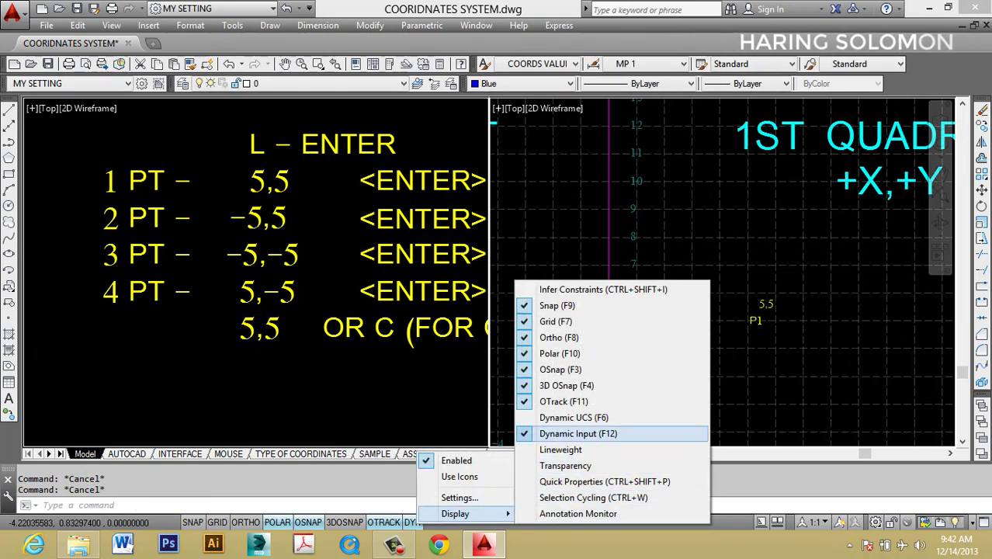
click(579, 433)
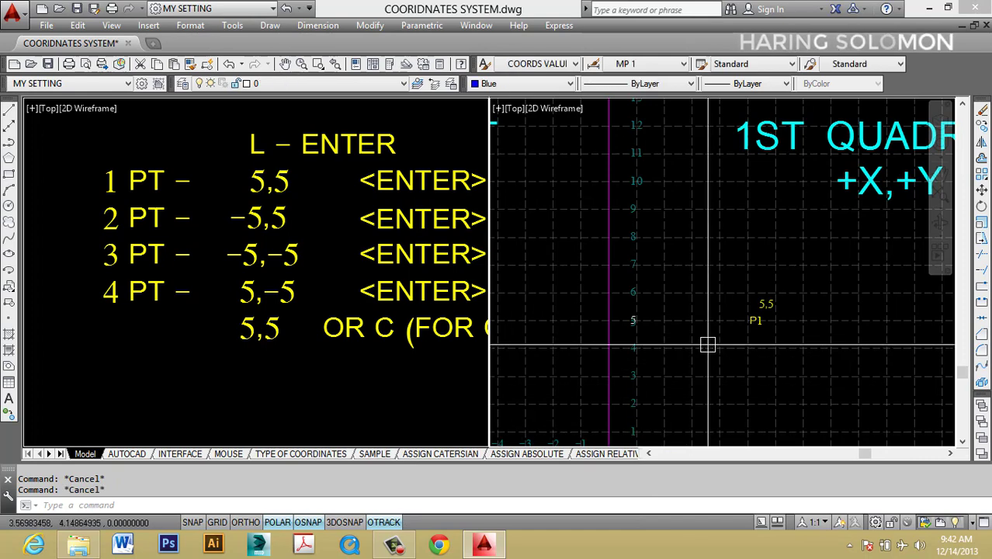
- Try again to draw the square's first side with Line, entering 5,5 and -5,5
text(l)
key(Return)
key(Return)
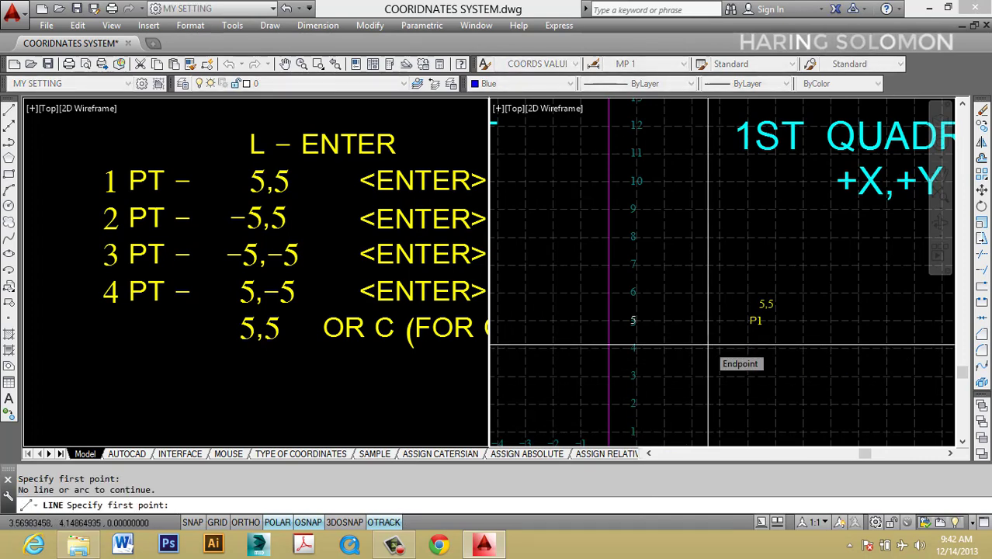
text(5,5)
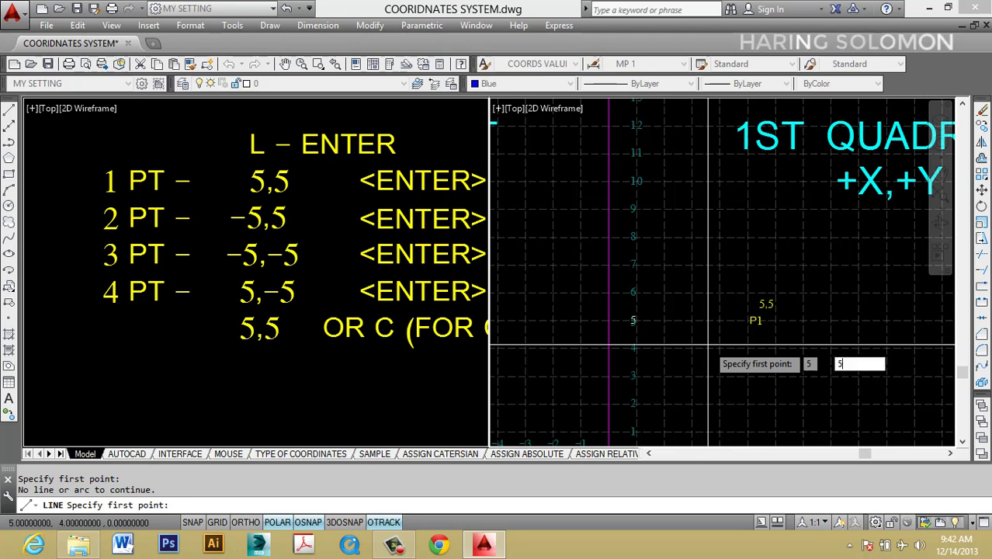
key(Return)
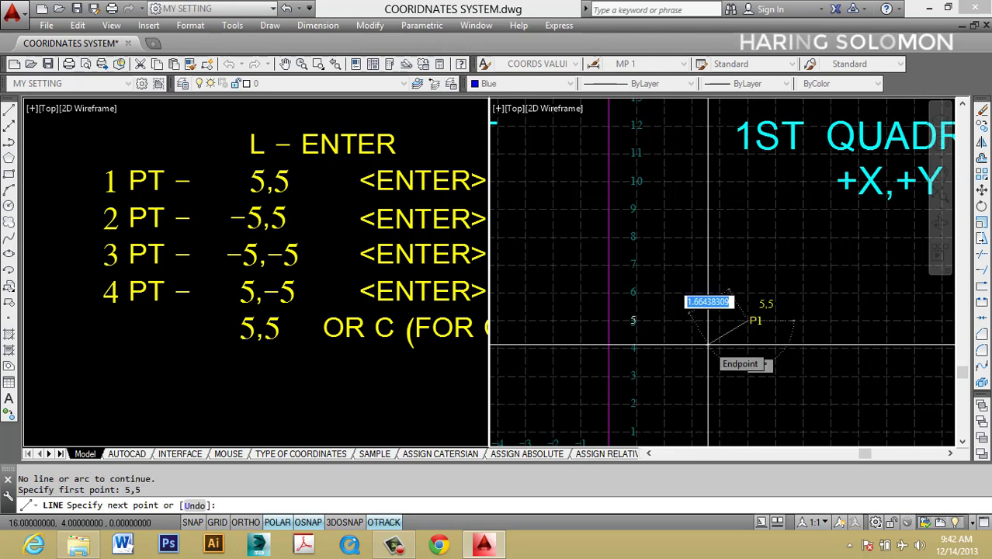
text(-5,5)
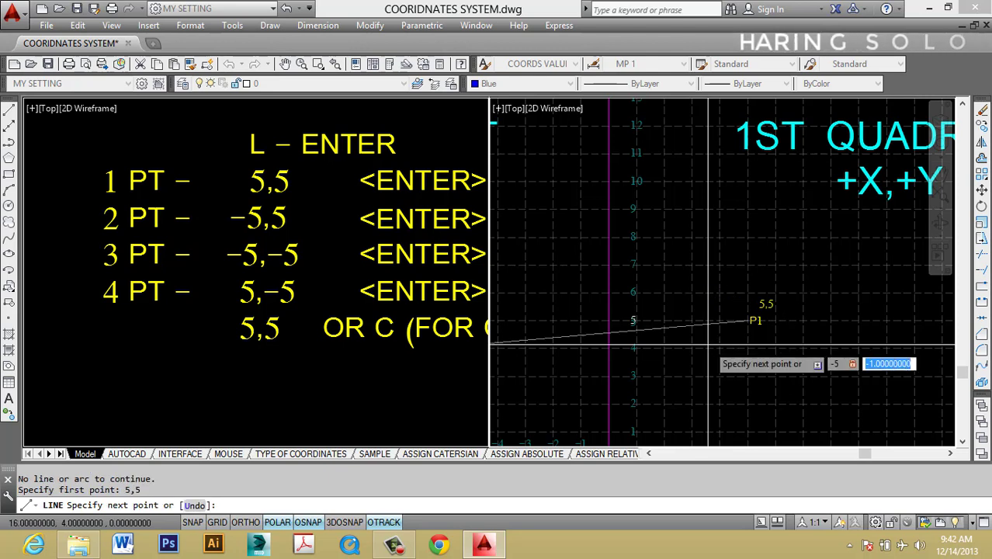
key(Return)
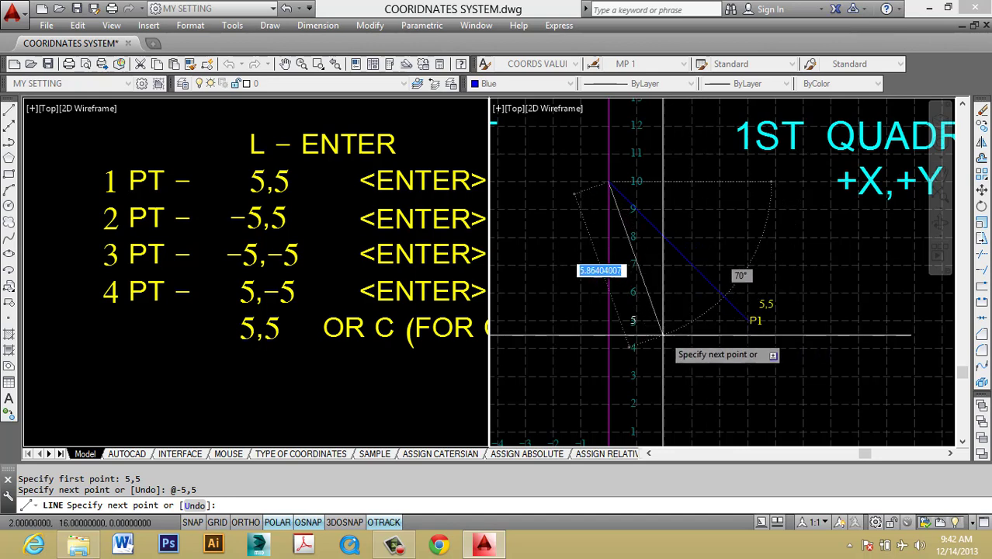
scroll(694, 275, down, 4)
scroll(685, 284, up, 4)
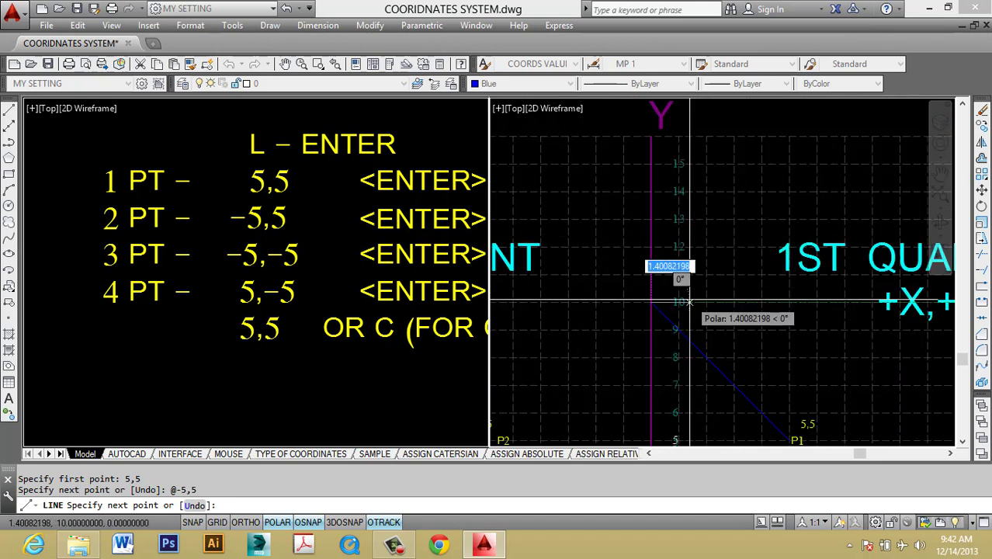
- Undo the segment entered as -5,5
key(ctrl+z)
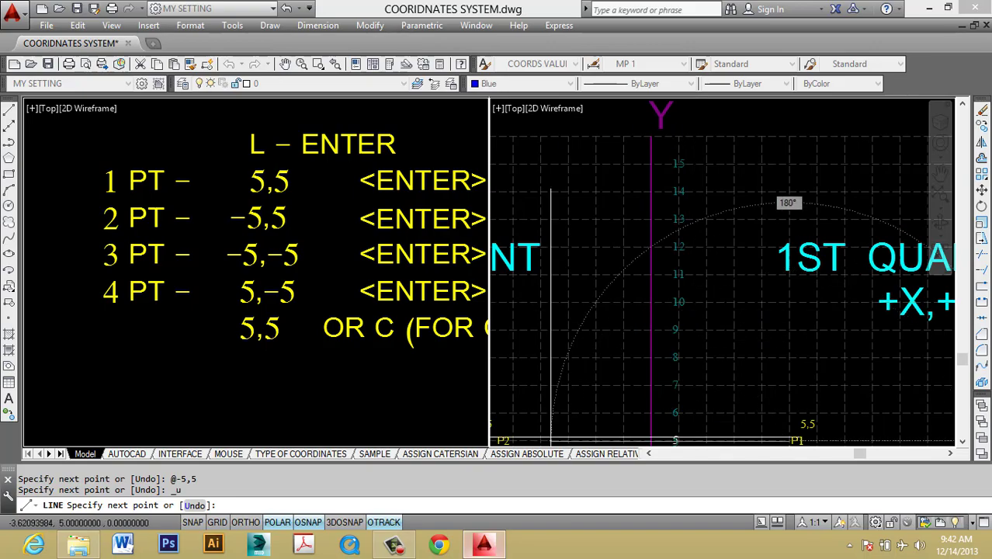
click(488, 547)
click(484, 545)
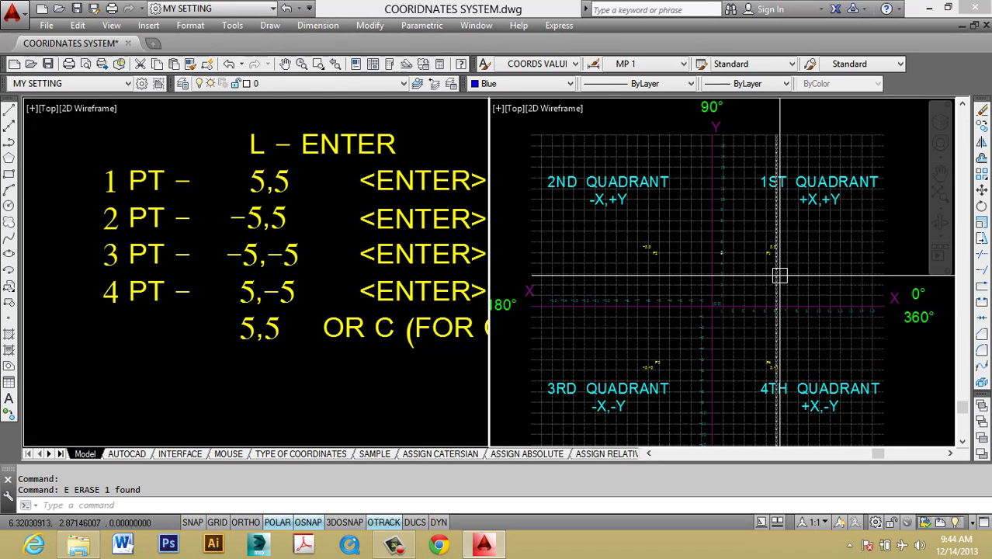
- Draw the square's upper side on the quadrant chart with Line, from 5,5 to -5,5
text(L)
key(Return)
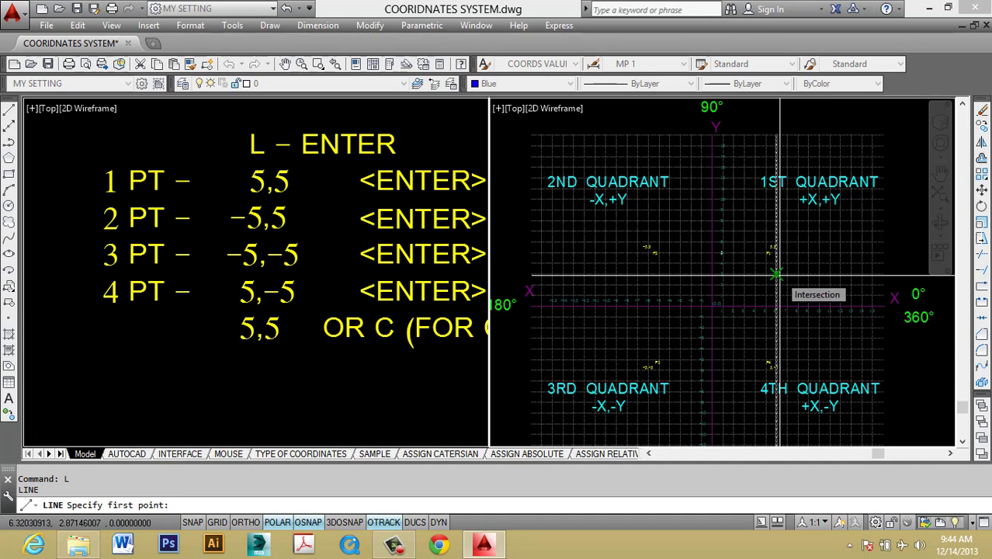
text(5,5)
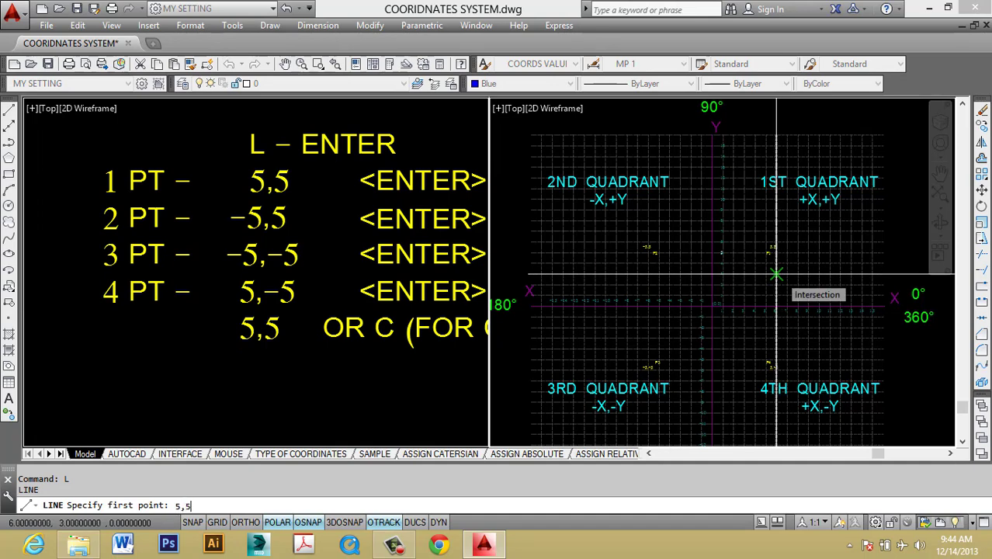
key(Return)
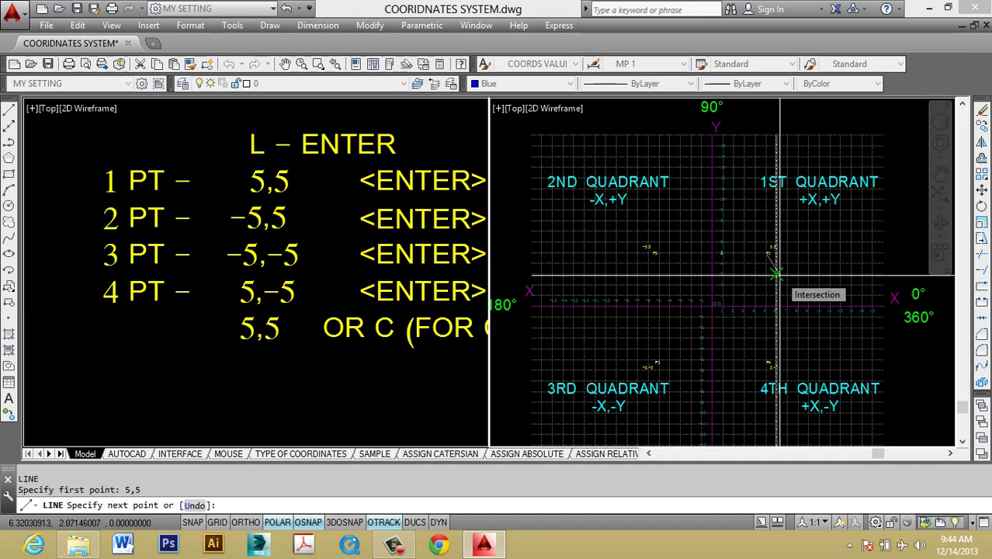
text(-5,5)
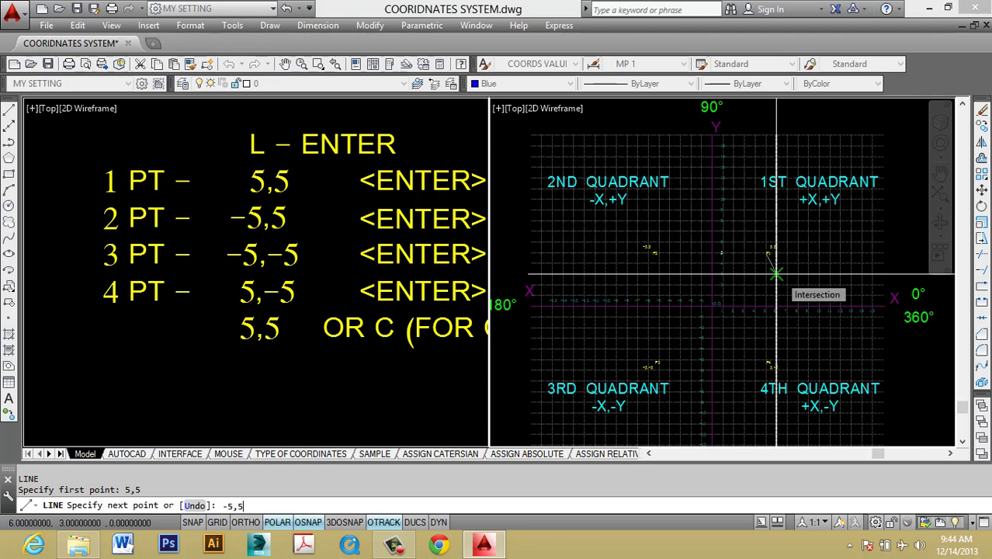
key(Return)
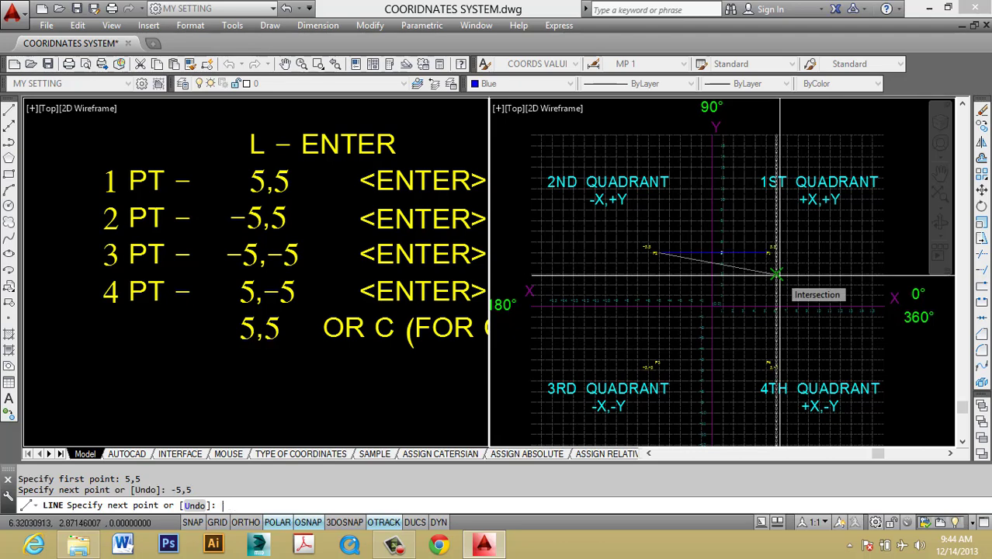
- Continue the line from P2 down to P3 using the absolute co-ordinates -5,-5
scroll(660, 249, up, 5)
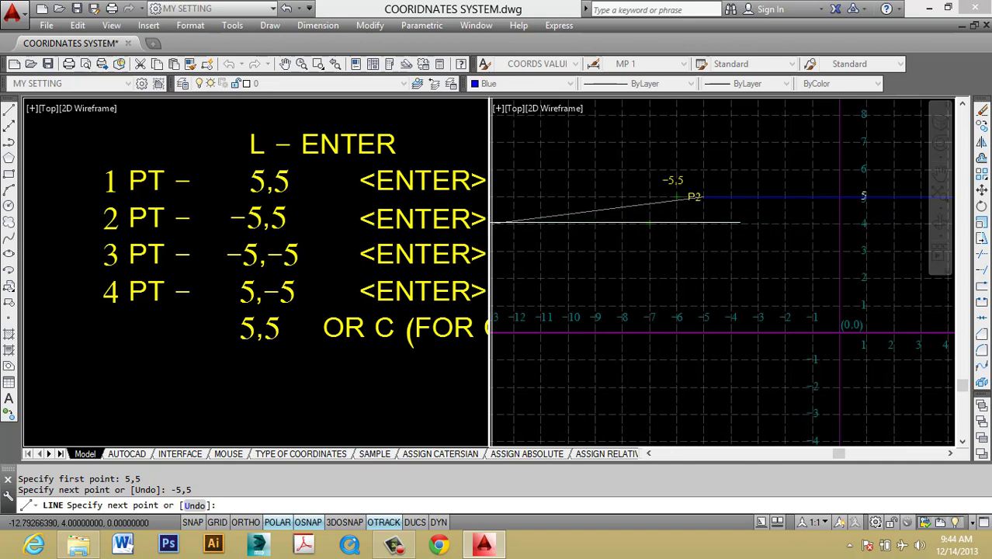
scroll(622, 224, down, 3)
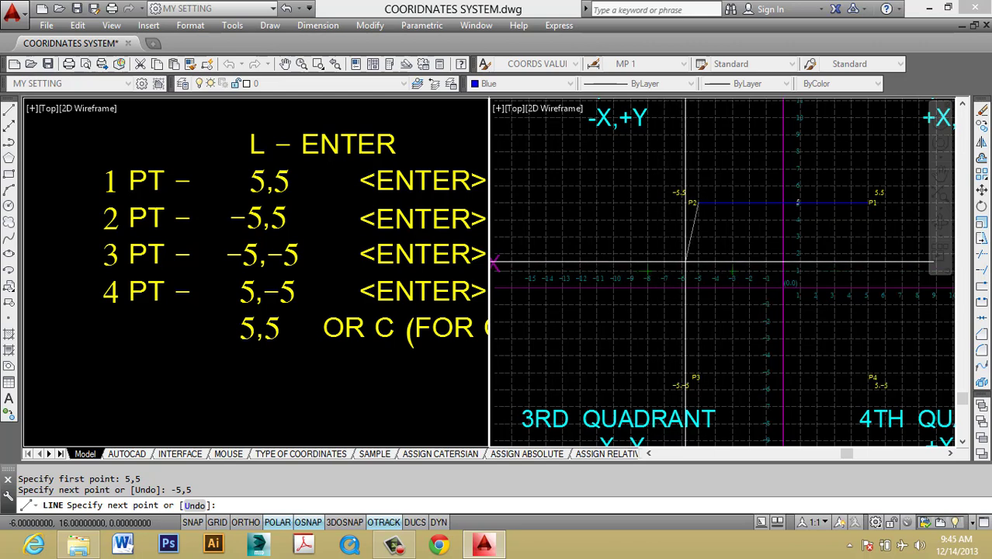
scroll(689, 262, down, 2)
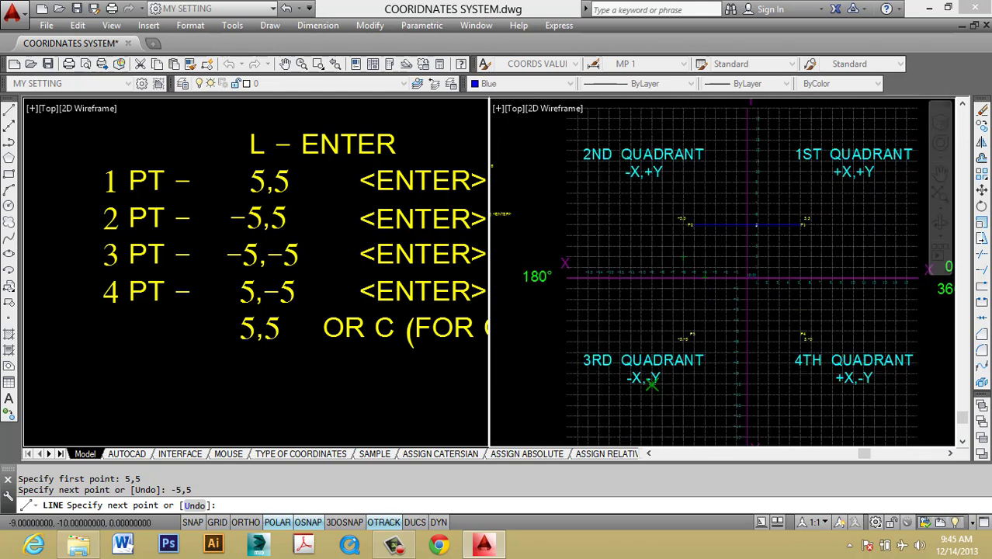
middle_drag(652, 383, 682, 332)
scroll(723, 225, up, 6)
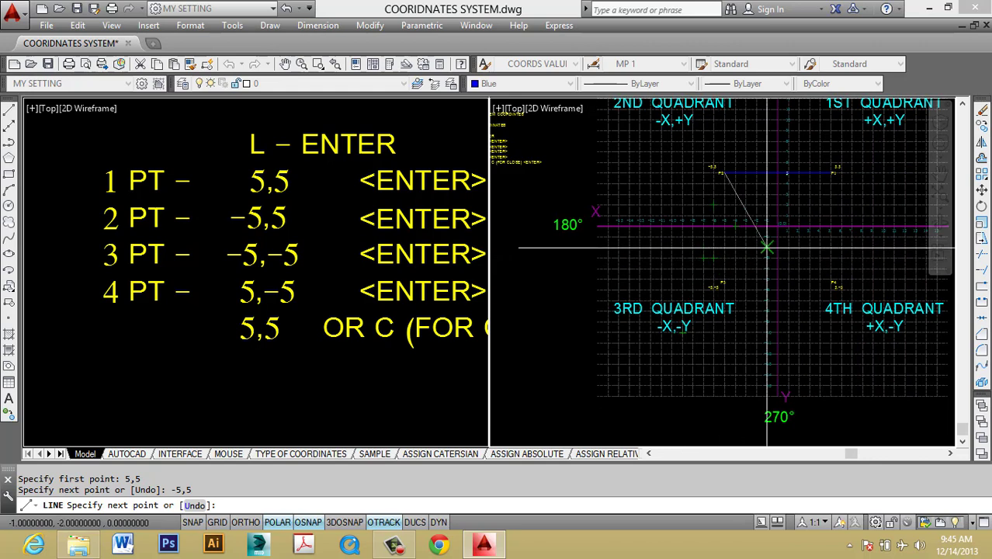
middle_drag(722, 224, 809, 205)
scroll(811, 206, down, 2)
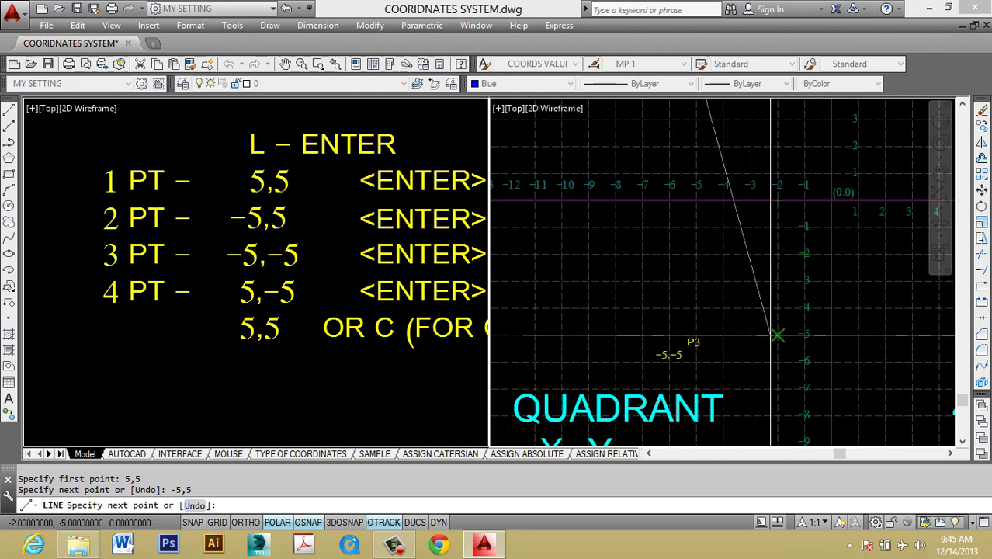
text(-5)
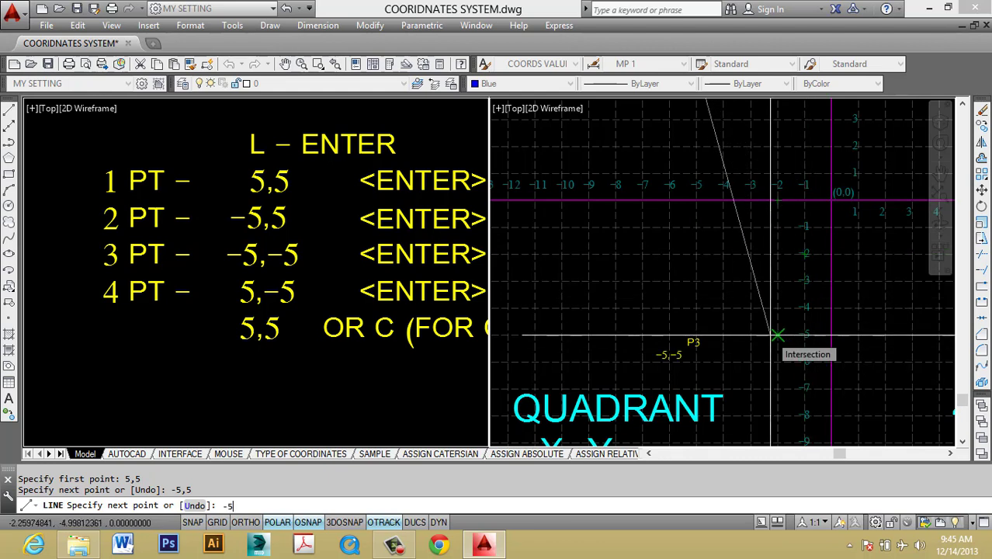
text(,-5)
key(Return)
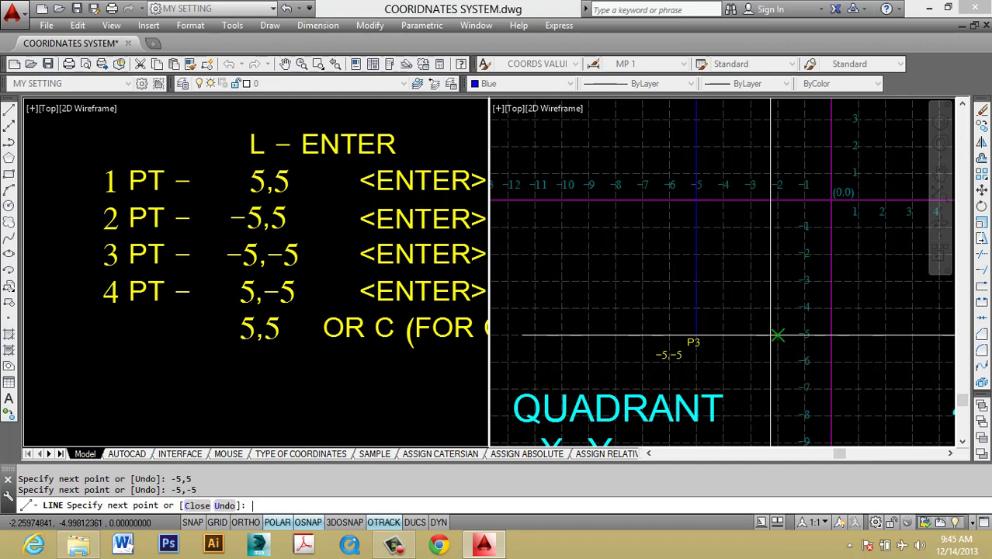
- Continue the line from P3 across to P4 using the absolute co-ordinates 5,-5
scroll(748, 336, up, 2)
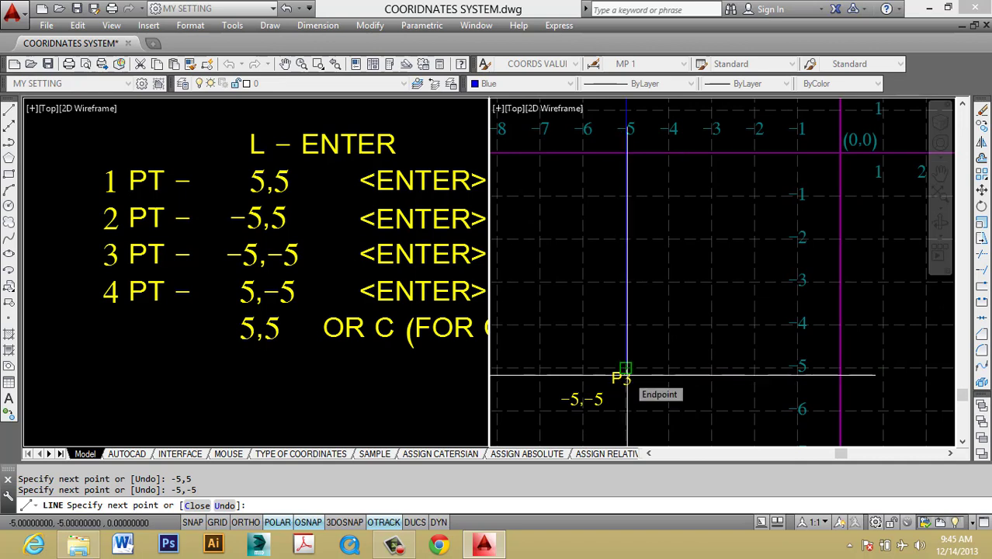
scroll(627, 372, down, 4)
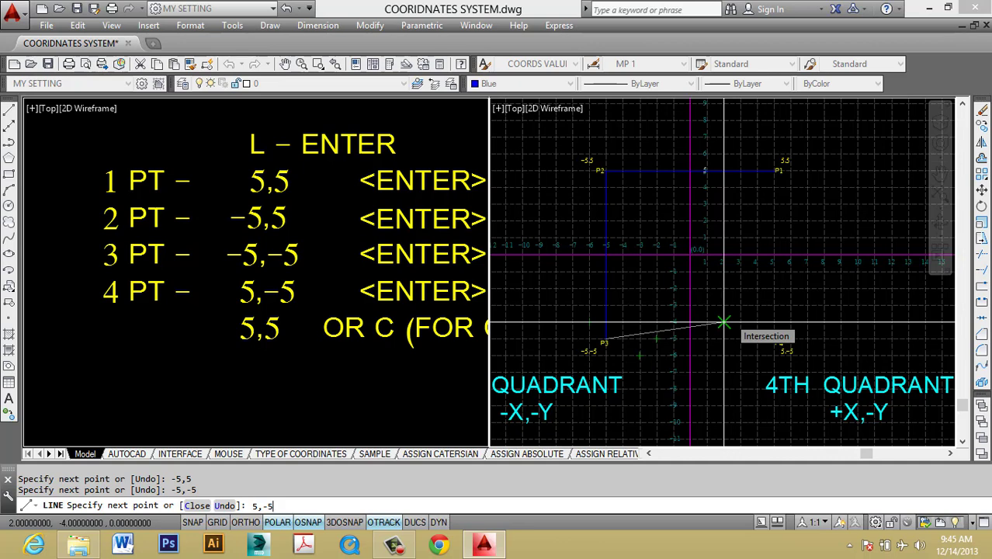
scroll(722, 321, down, 2)
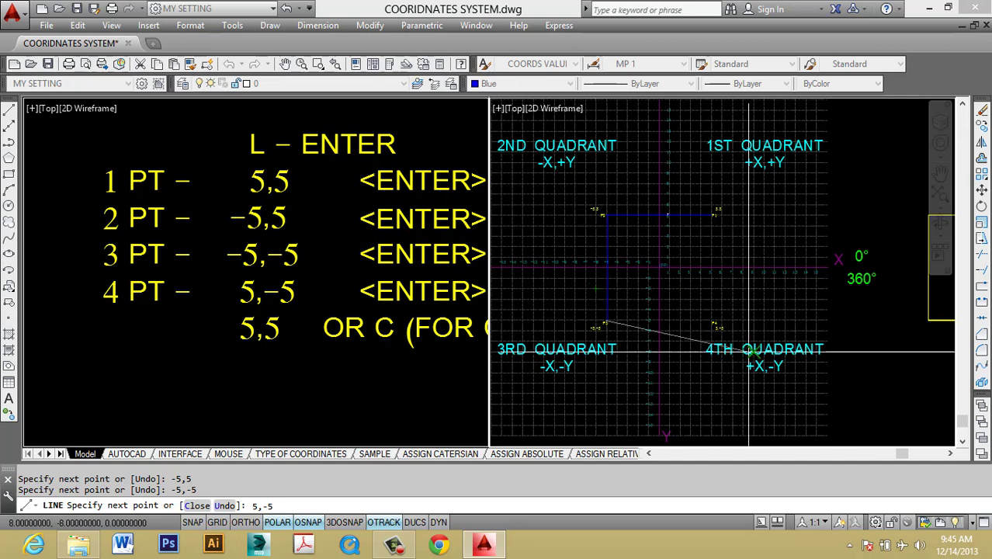
key(Return)
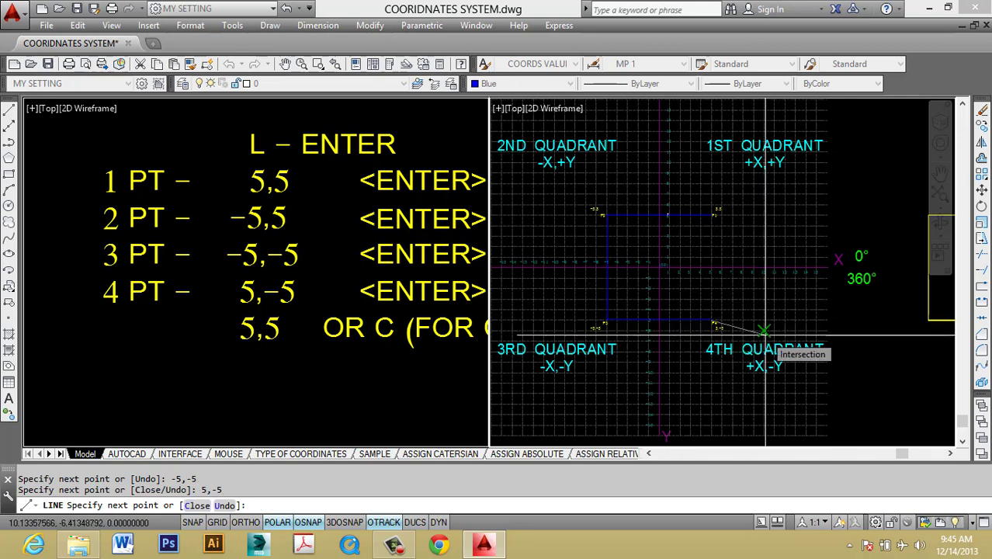
- Complete the square from P4 back to P1 with the Line command's Close option
scroll(723, 280, up, 3)
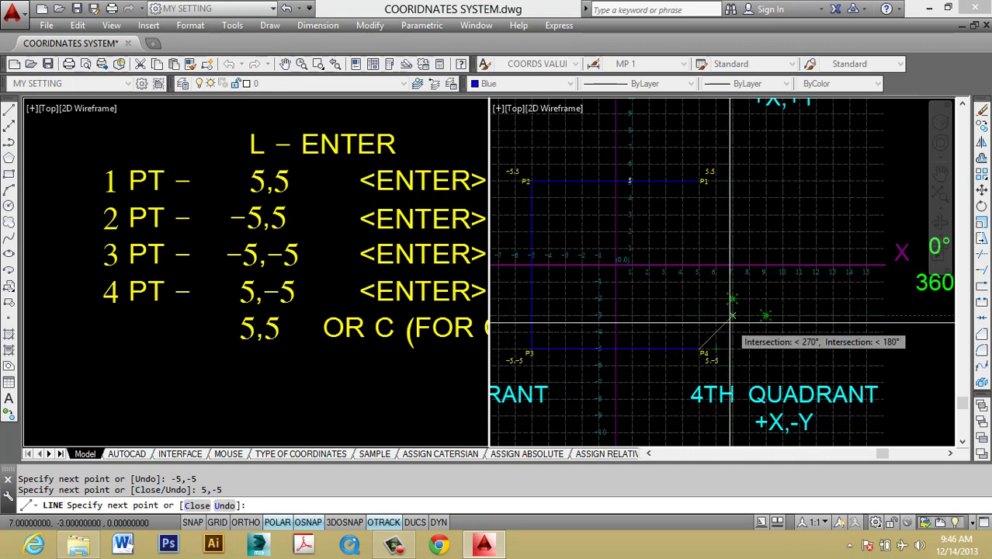
scroll(699, 184, up, 3)
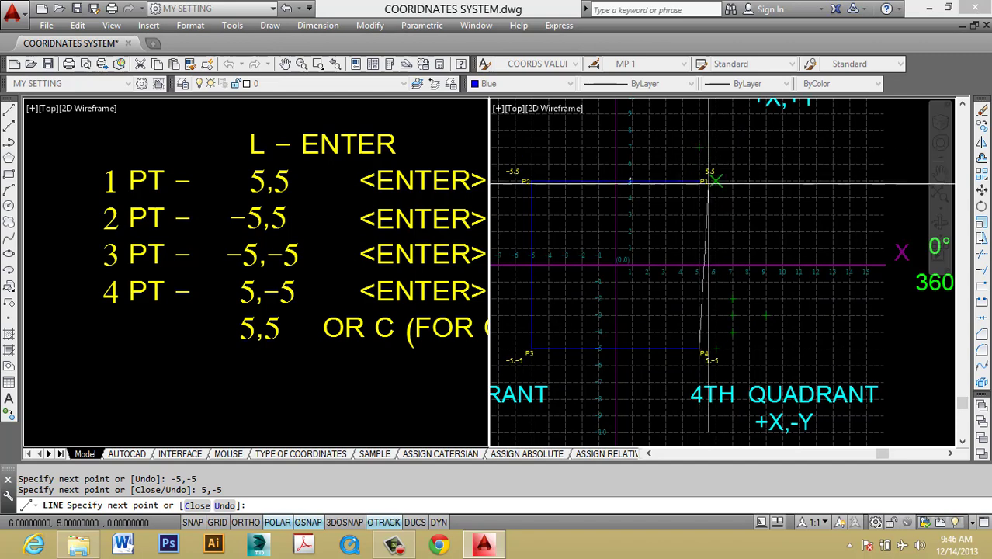
scroll(698, 183, up, 4)
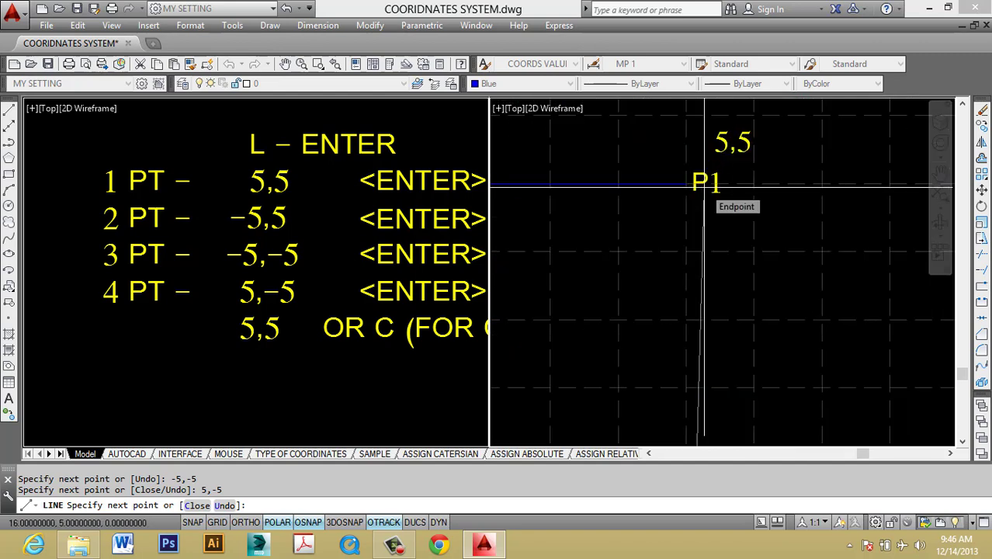
text(c)
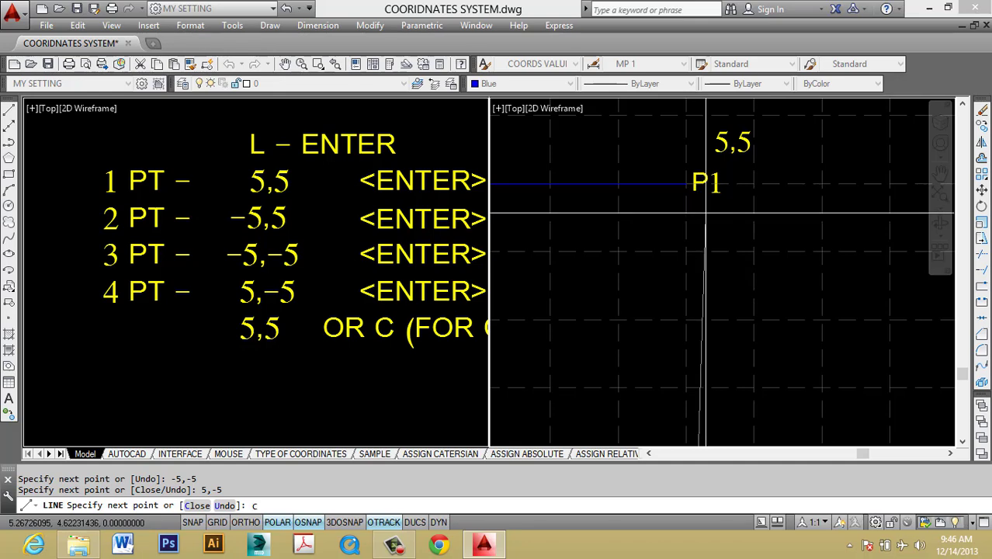
key(Return)
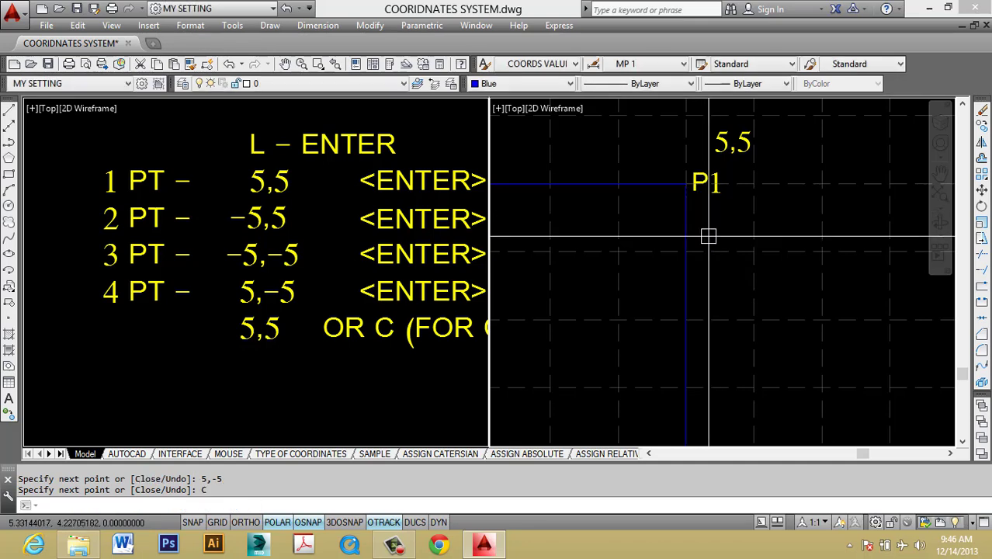
- Examine the finished square, the Types of Co-ordinates System note and the 0,0 origin on the quadrant chart
scroll(708, 236, down, 5)
scroll(787, 210, up, 4)
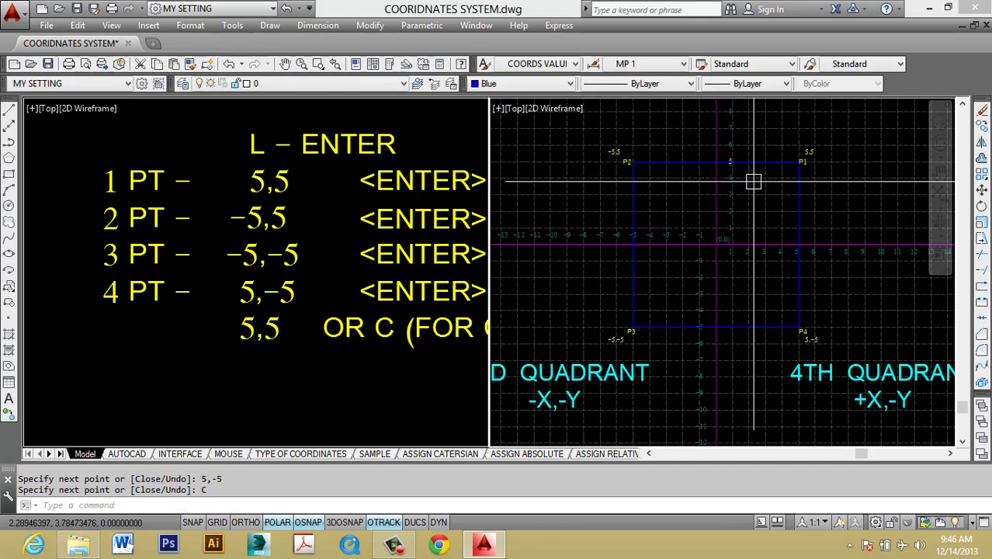
scroll(721, 182, up, 2)
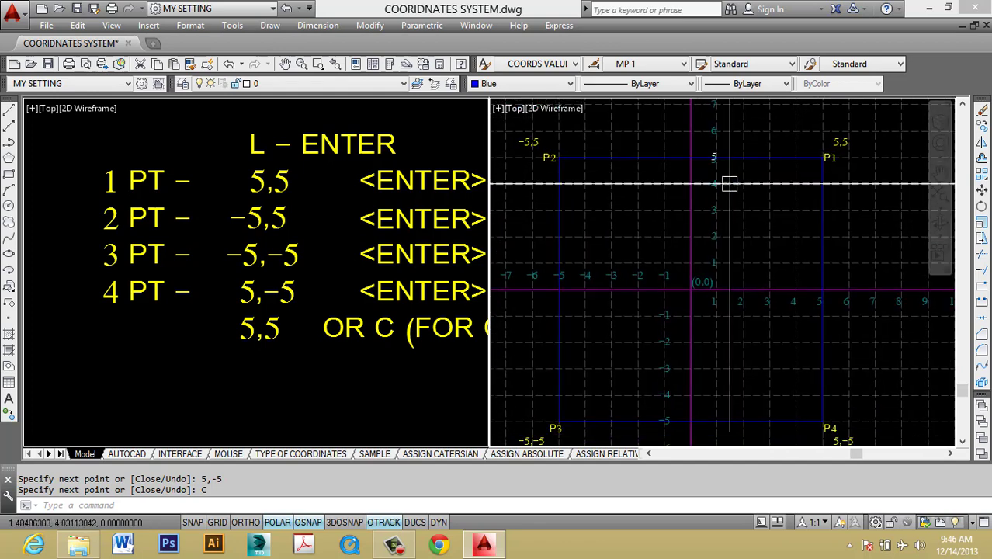
click(177, 262)
scroll(314, 273, down, 6)
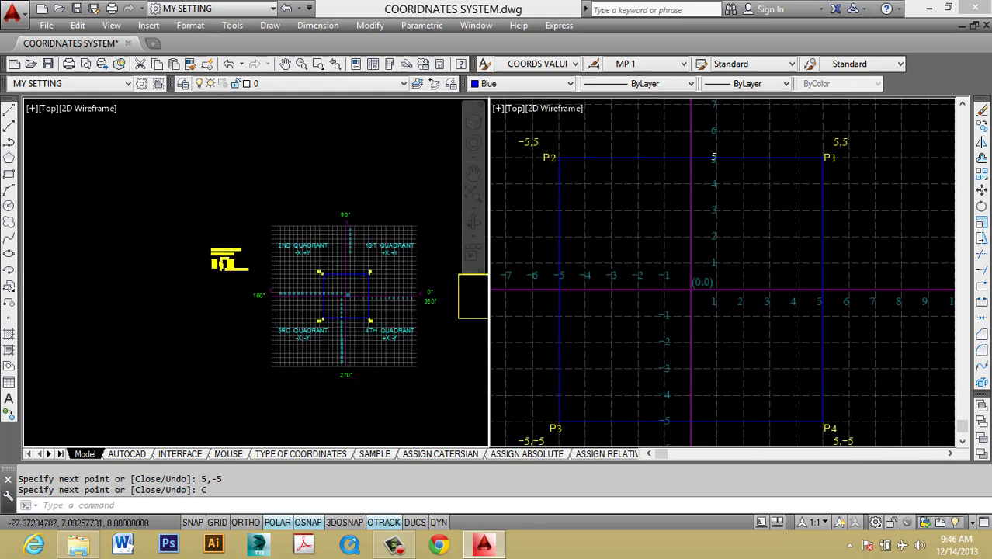
scroll(314, 274, down, 3)
scroll(347, 410, up, 5)
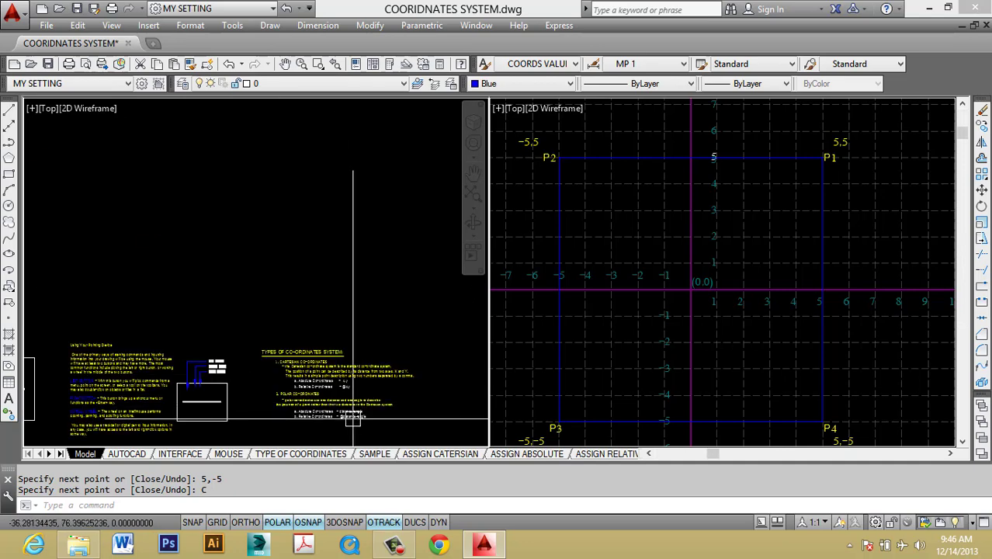
click(778, 308)
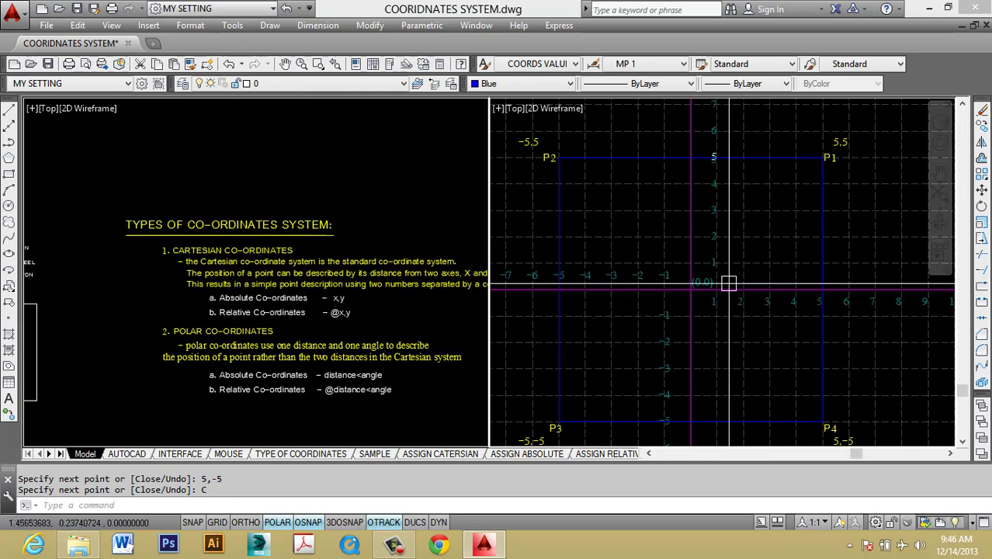
scroll(698, 287, up, 5)
middle_drag(700, 291, 709, 278)
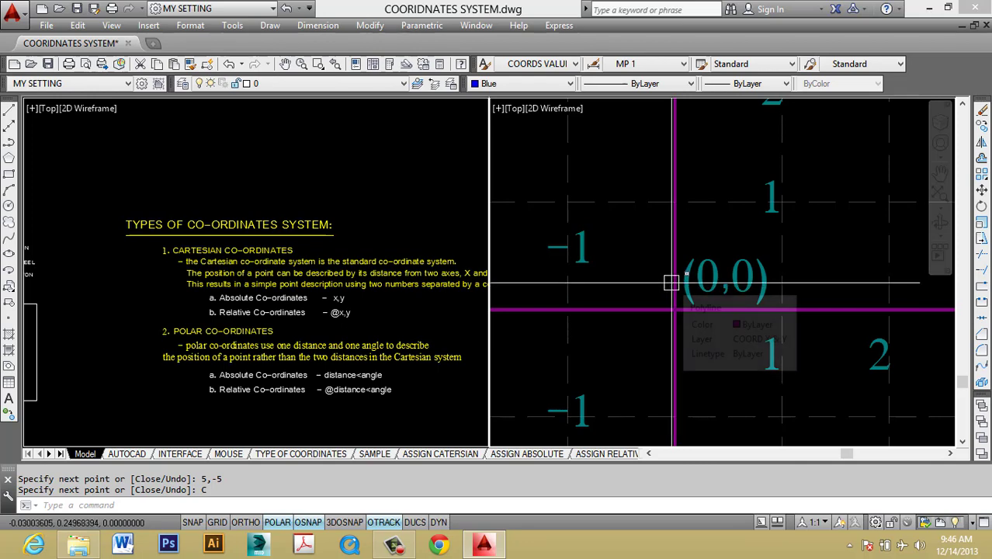
scroll(688, 270, down, 8)
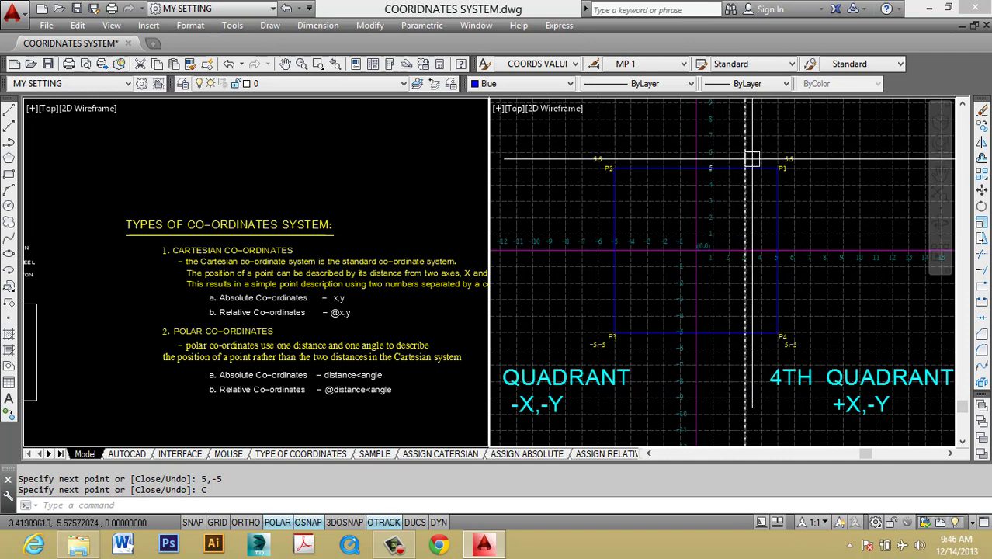
click(756, 168)
key(Escape)
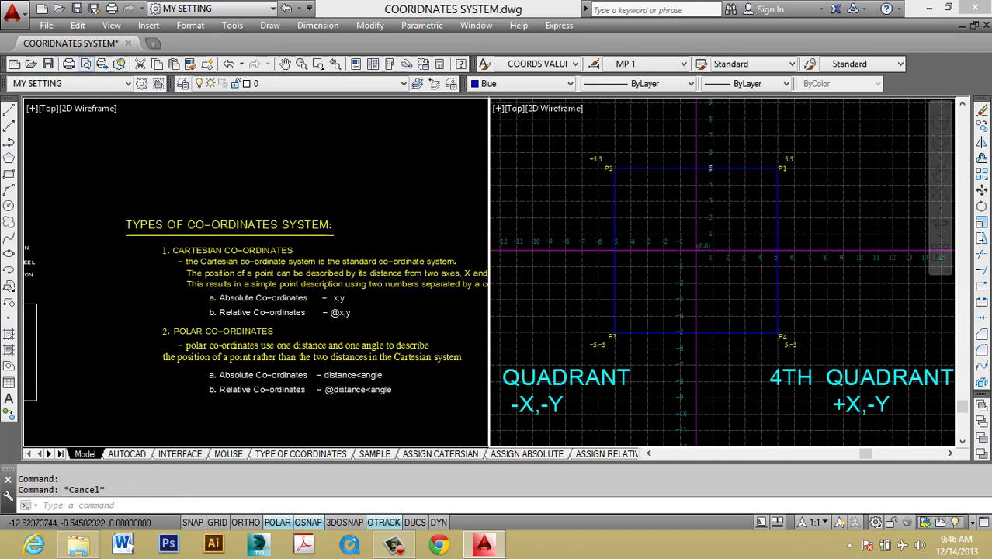
- Open the layer list to view the drawing's layers
click(311, 83)
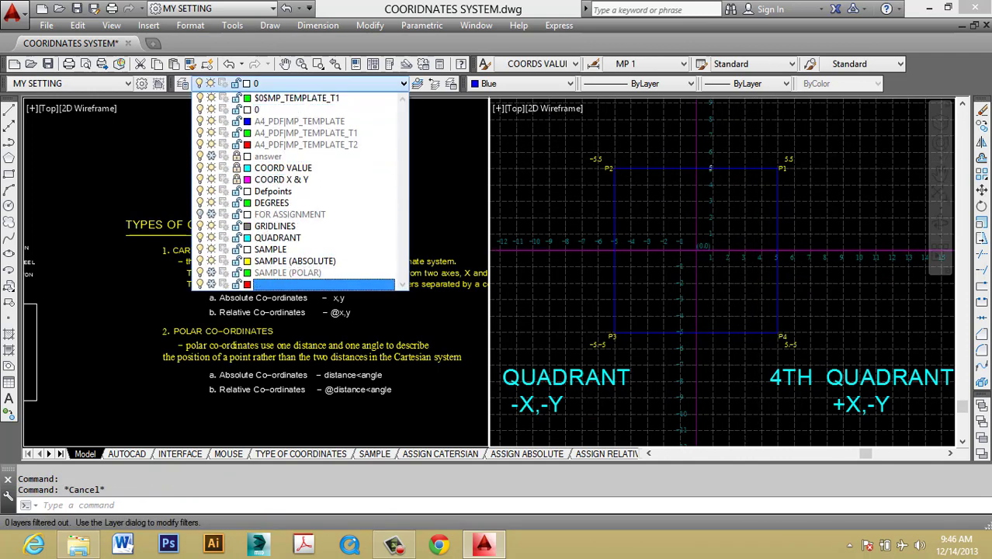
click(310, 83)
click(311, 83)
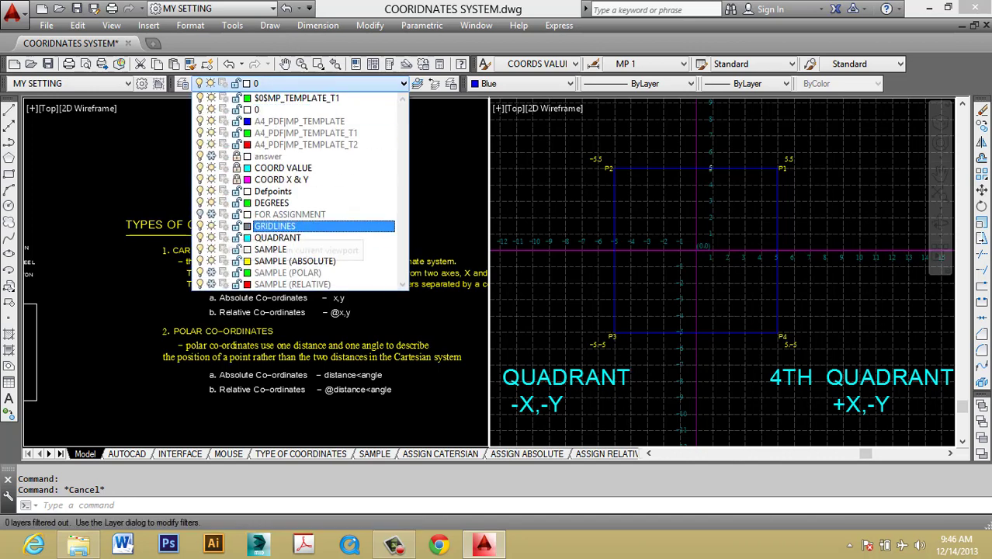
click(349, 545)
click(394, 545)
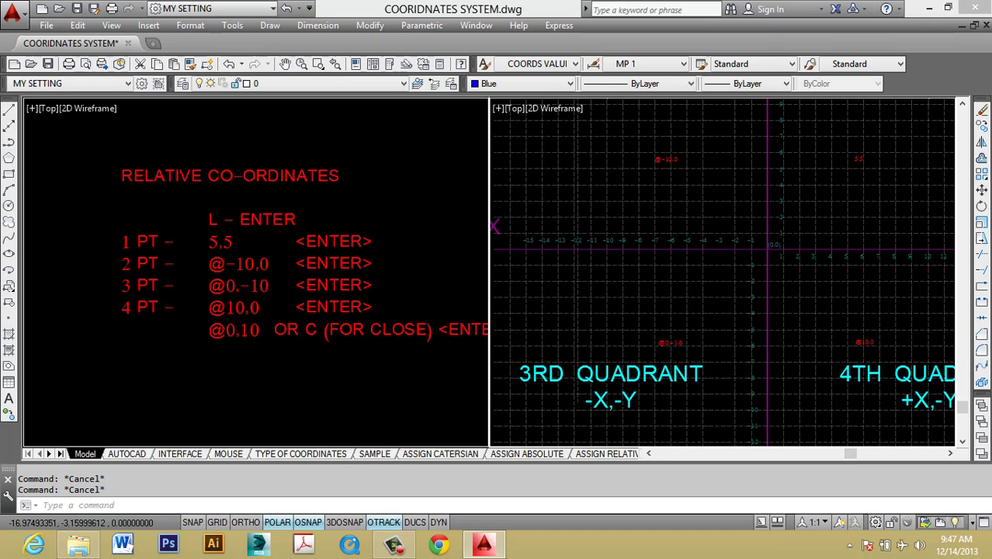
click(710, 282)
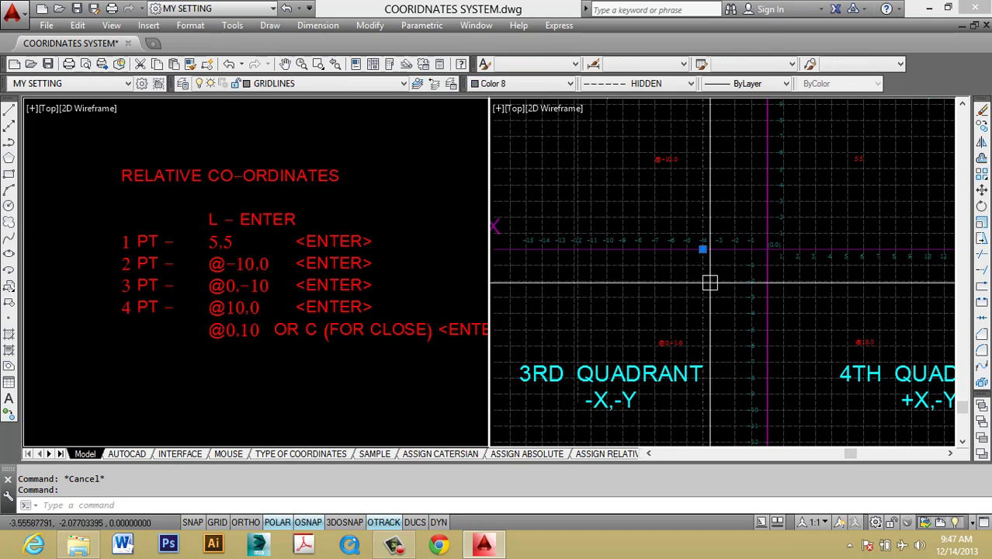
key(Escape)
key(Escape)
text(l)
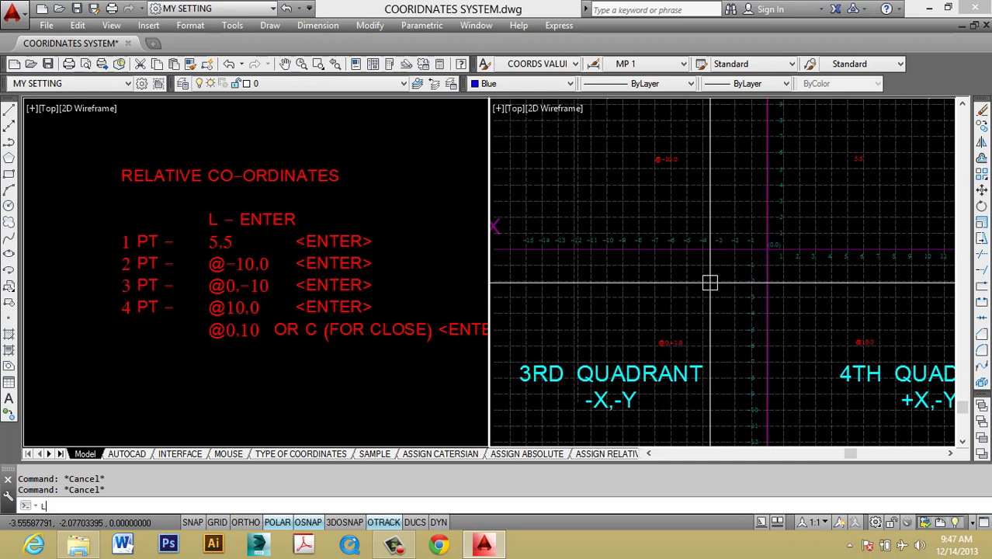
key(Return)
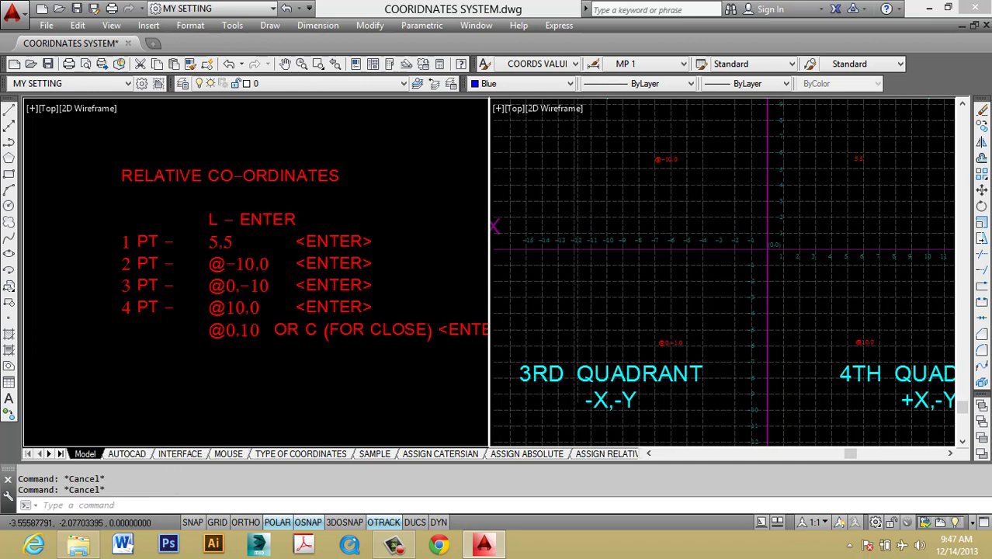
key(Escape)
key(Escape)
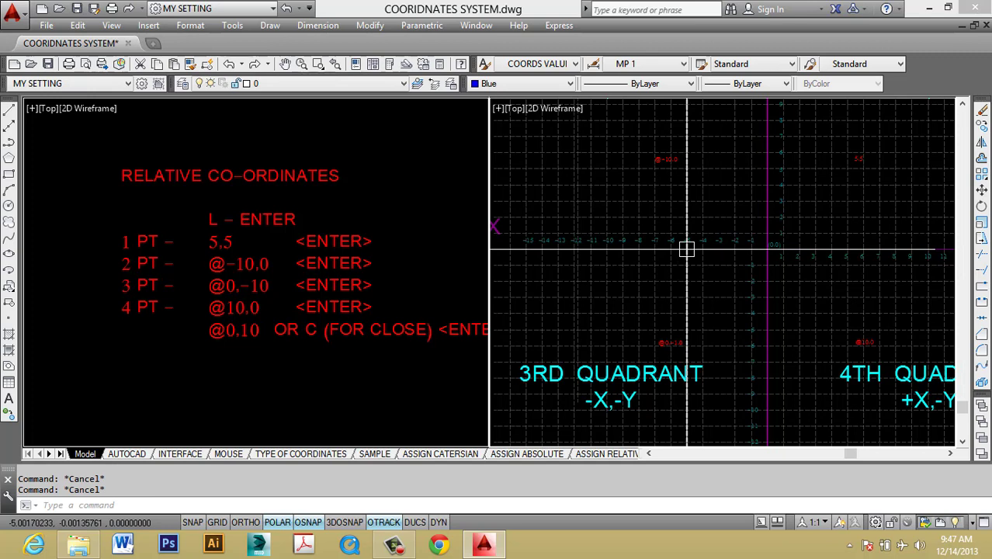
- Start a line at the absolute point 5,5 in the 1st quadrant
text(l)
key(Return)
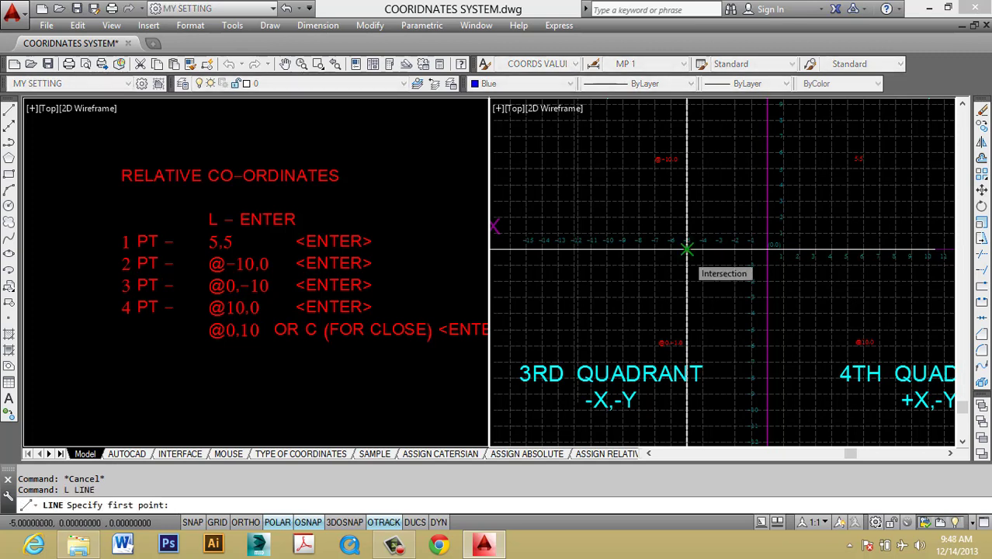
text(5,5)
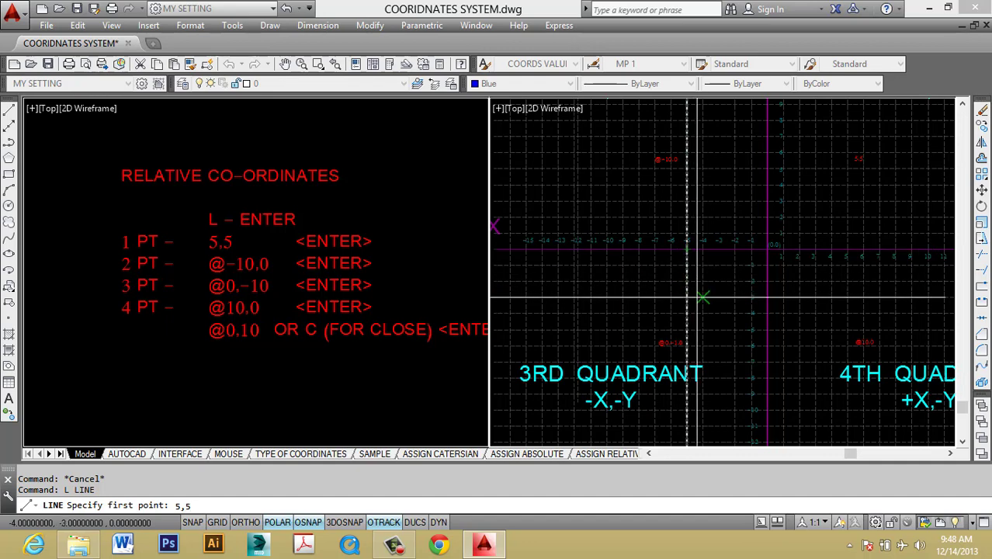
scroll(703, 297, down, 4)
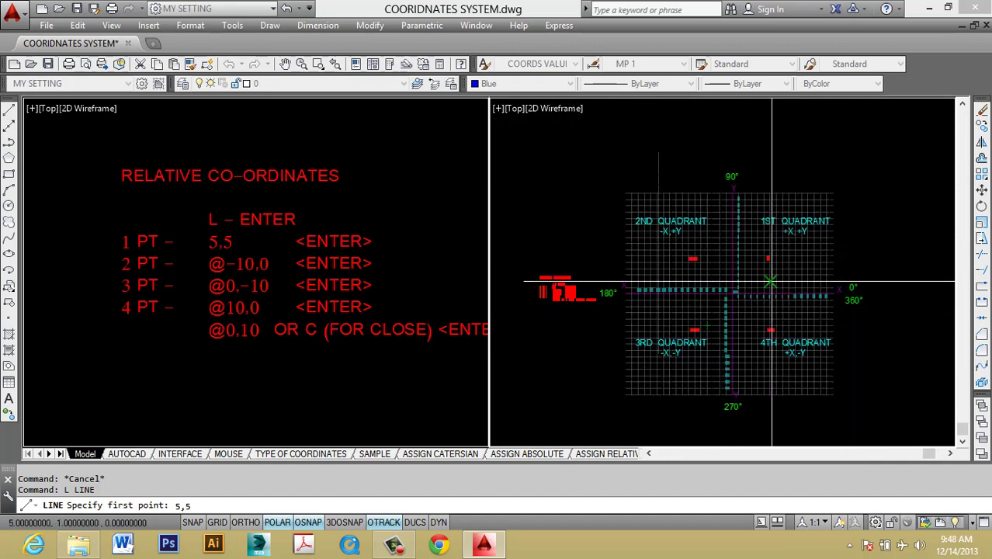
scroll(663, 262, up, 6)
scroll(664, 261, down, 4)
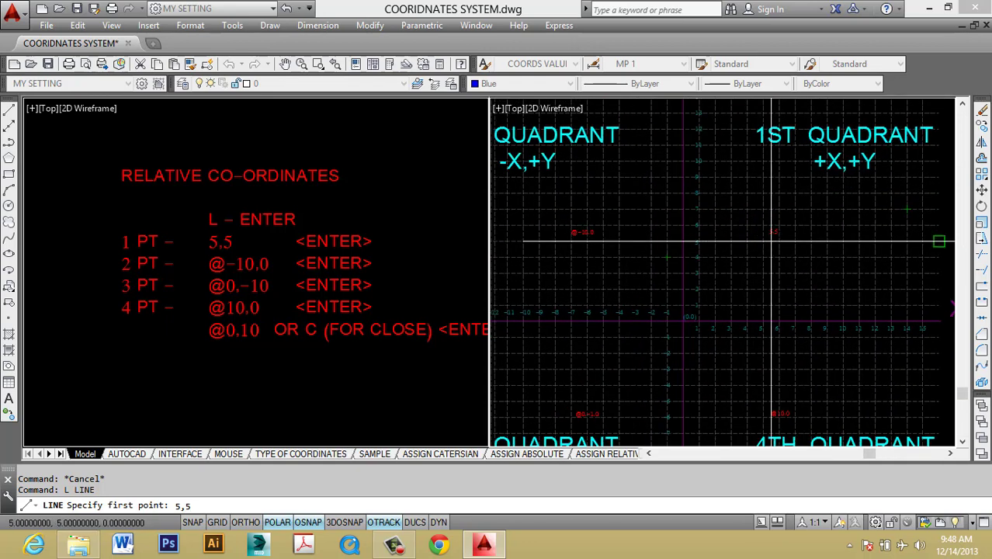
scroll(773, 239, up, 4)
scroll(742, 268, up, 2)
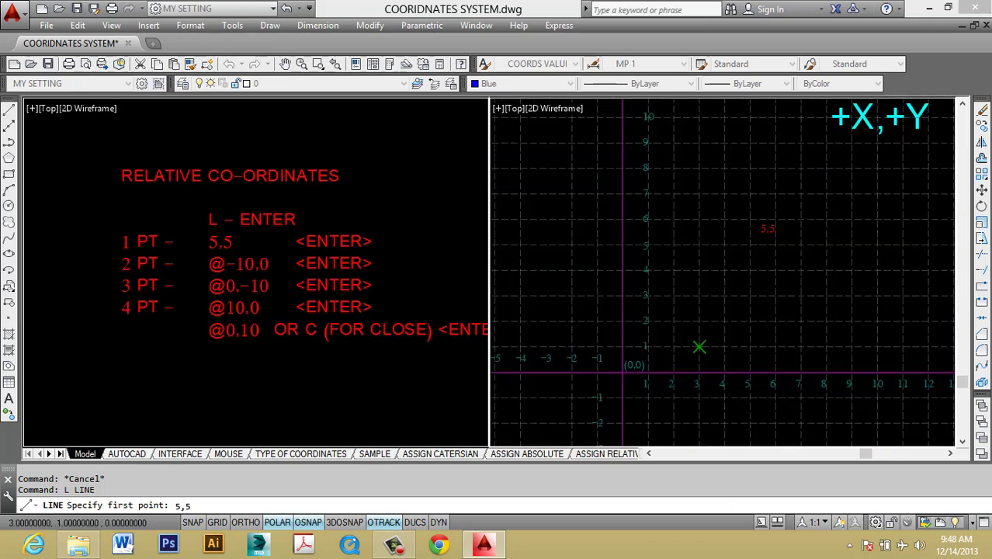
scroll(698, 344, down, 1)
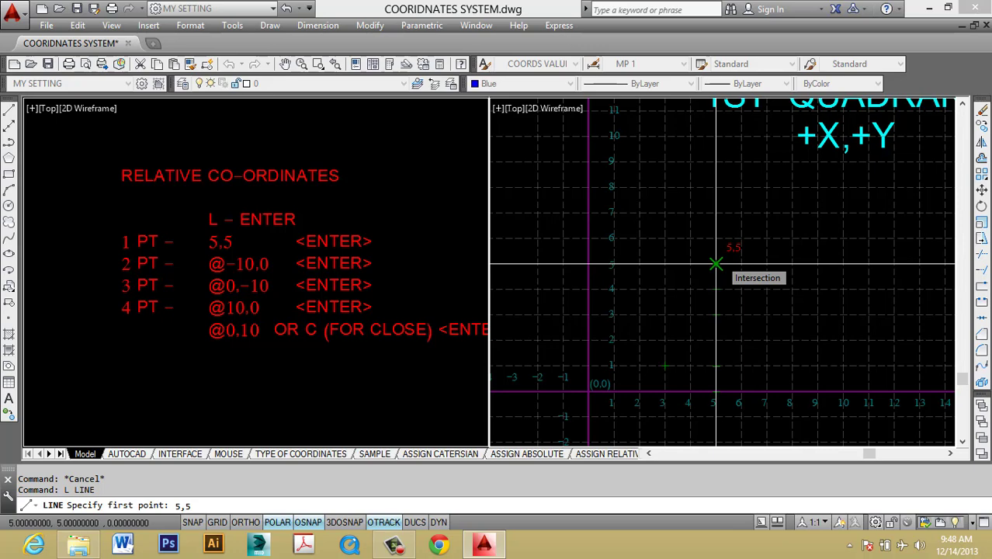
key(Return)
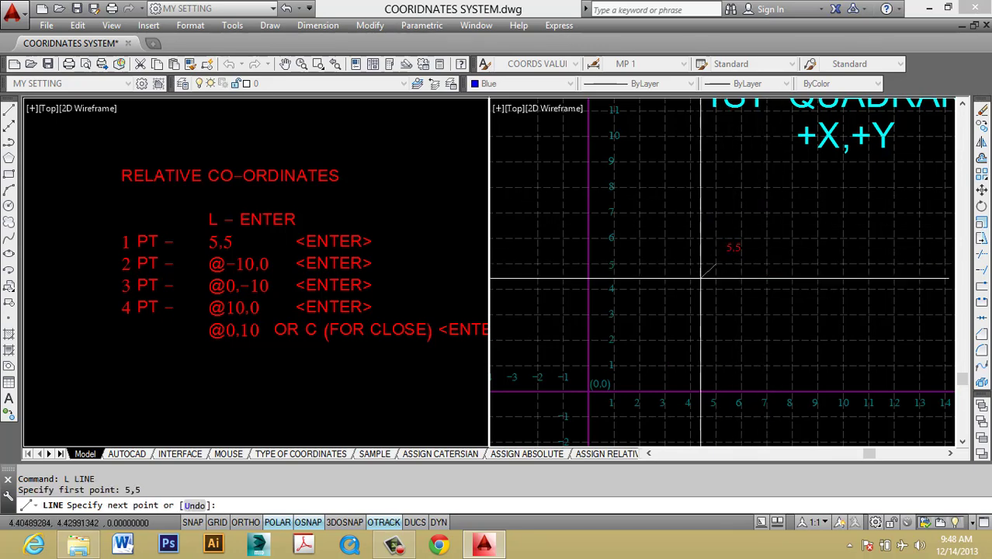
- Draw the square's upper edge from 5,5 into the 2nd quadrant using the relative co-ordinates @-10,0
scroll(701, 277, up, 6)
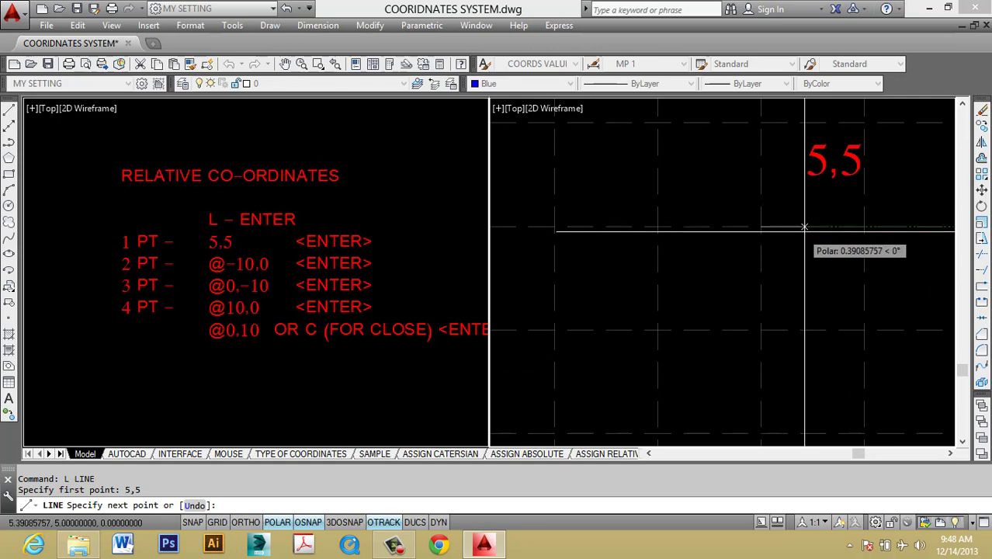
scroll(849, 225, down, 8)
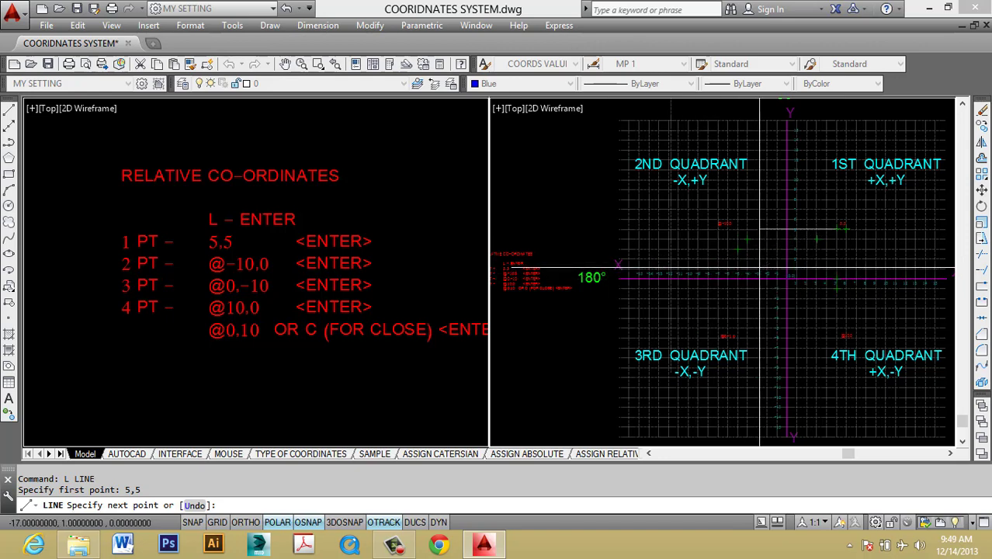
key(F8)
key(F8)
text(@)
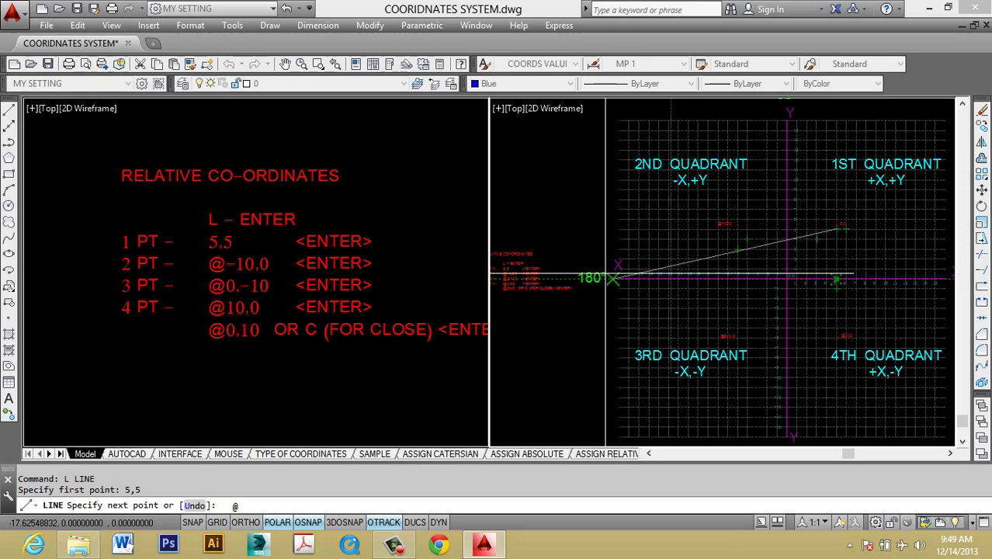
text(-)
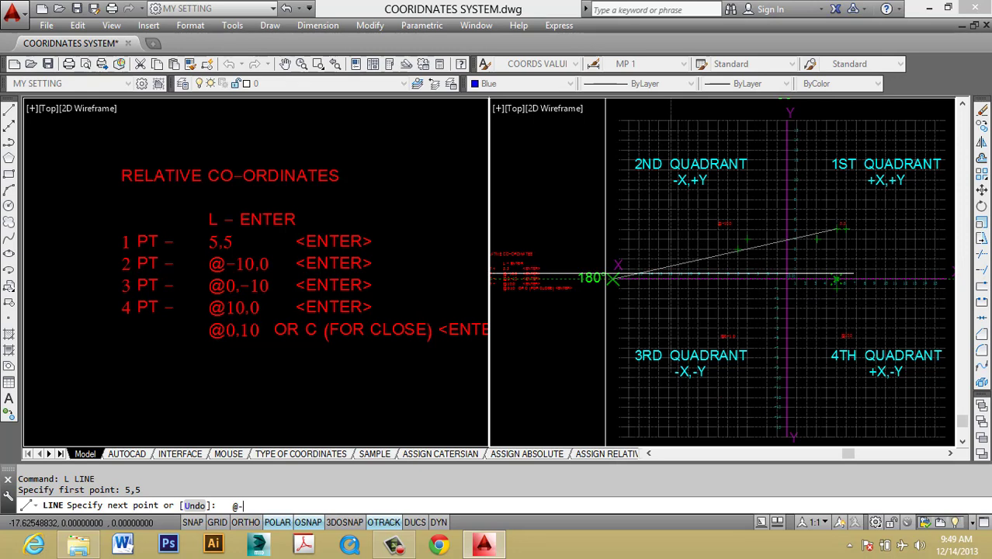
text(10,0)
key(Return)
- Examine the upper edge between the 5,5 and @-10,0 labels against the grid and axis numbers
scroll(769, 247, up, 6)
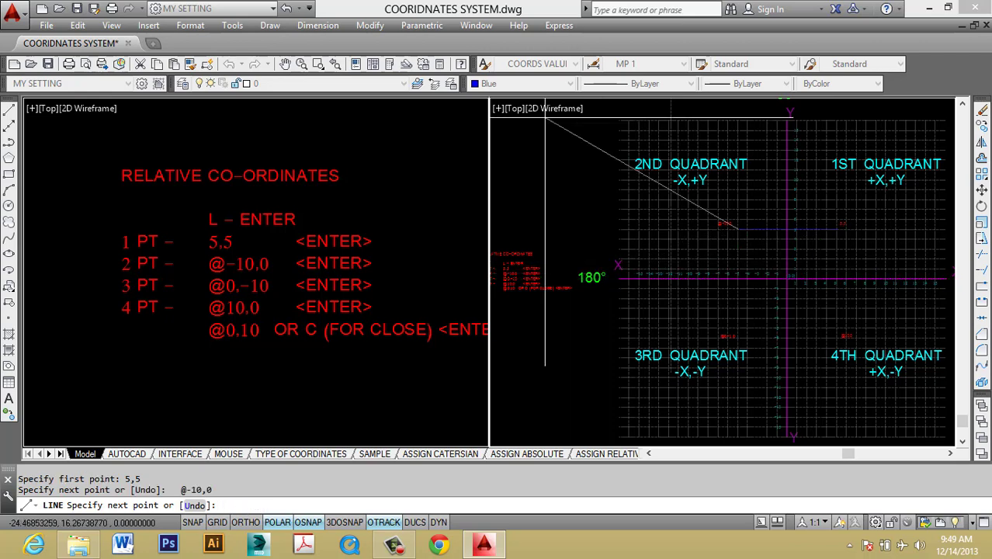
middle_drag(730, 256, 652, 233)
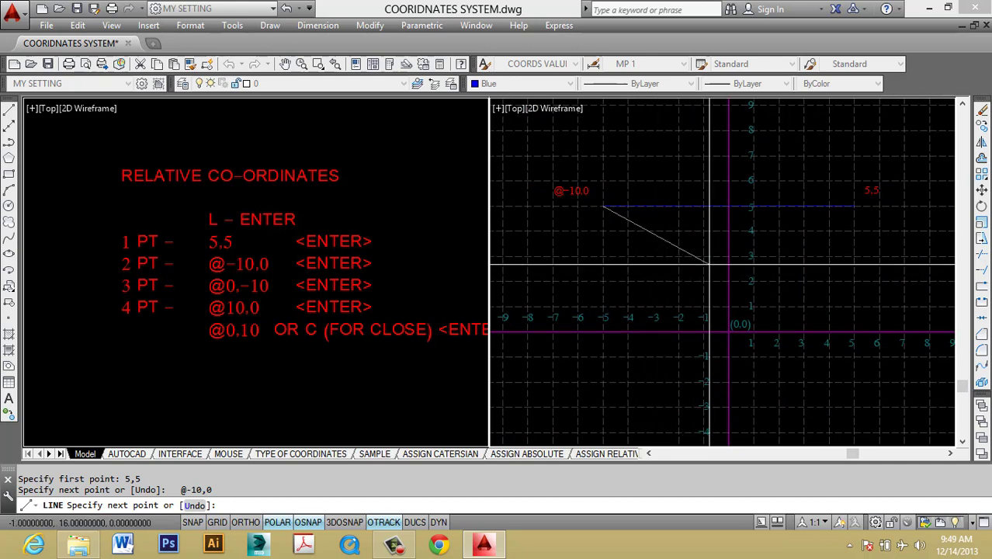
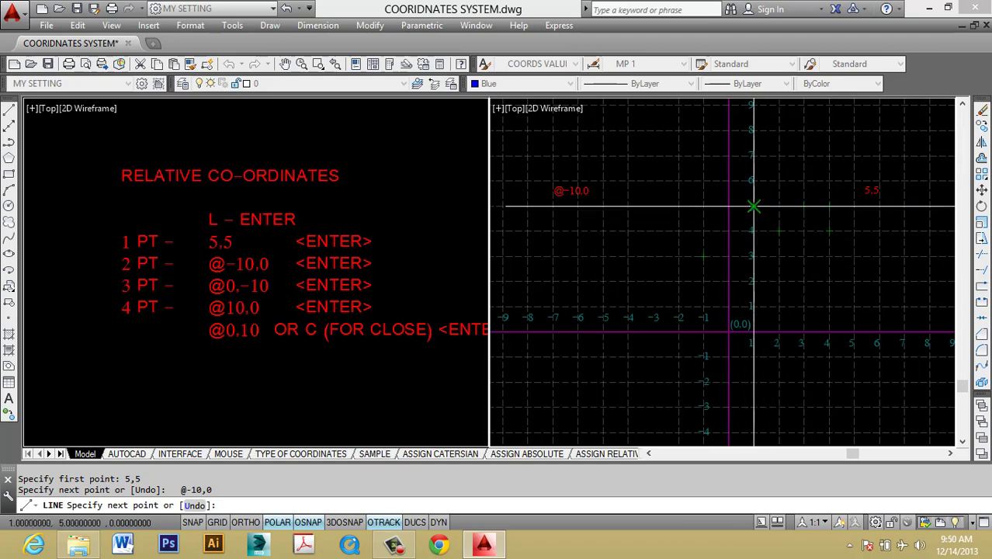
middle_drag(753, 206, 765, 229)
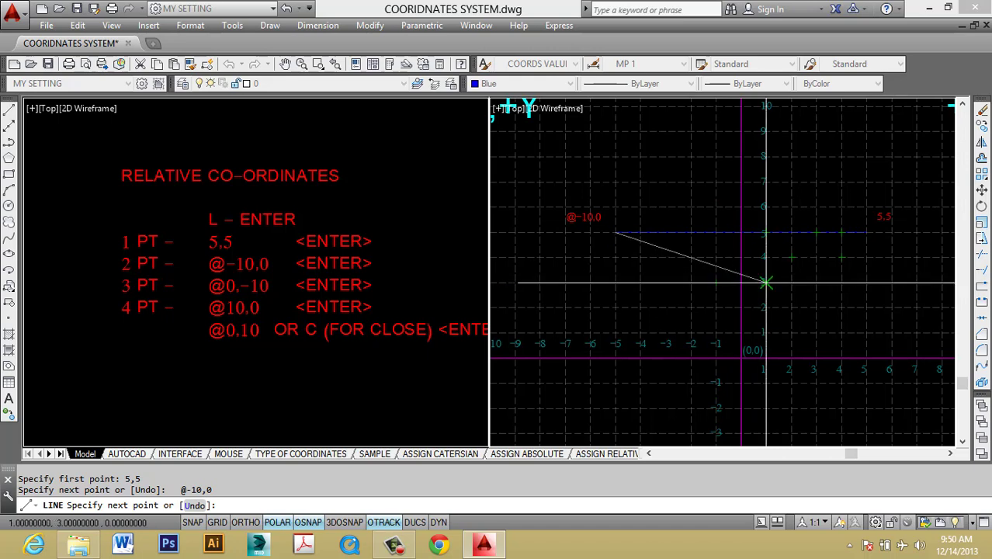
scroll(859, 244, up, 5)
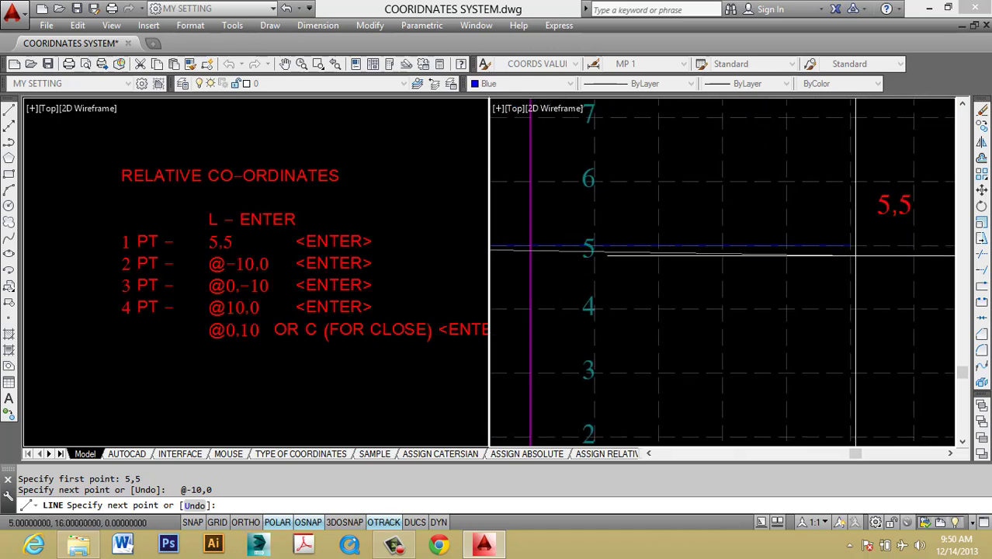
scroll(854, 263, down, 3)
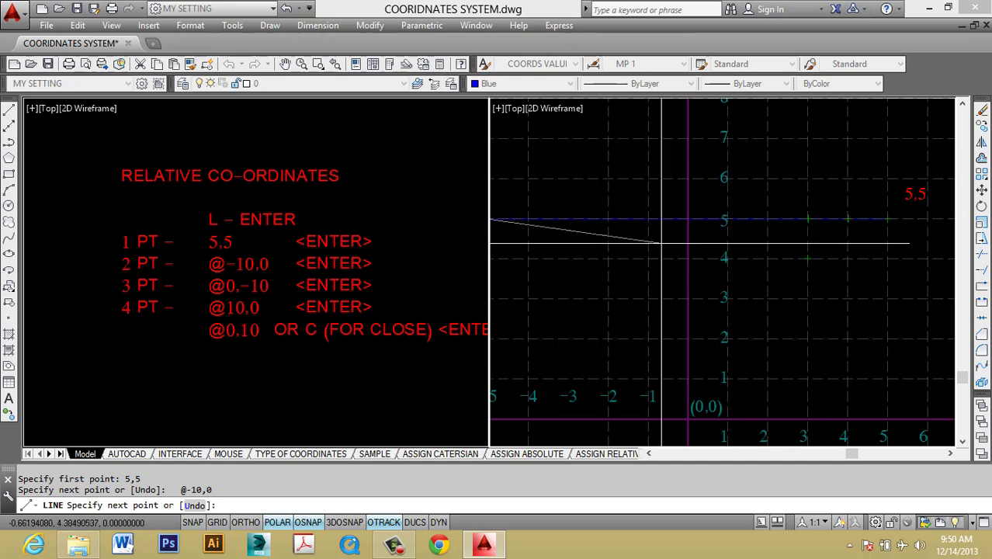
middle_drag(722, 220, 852, 226)
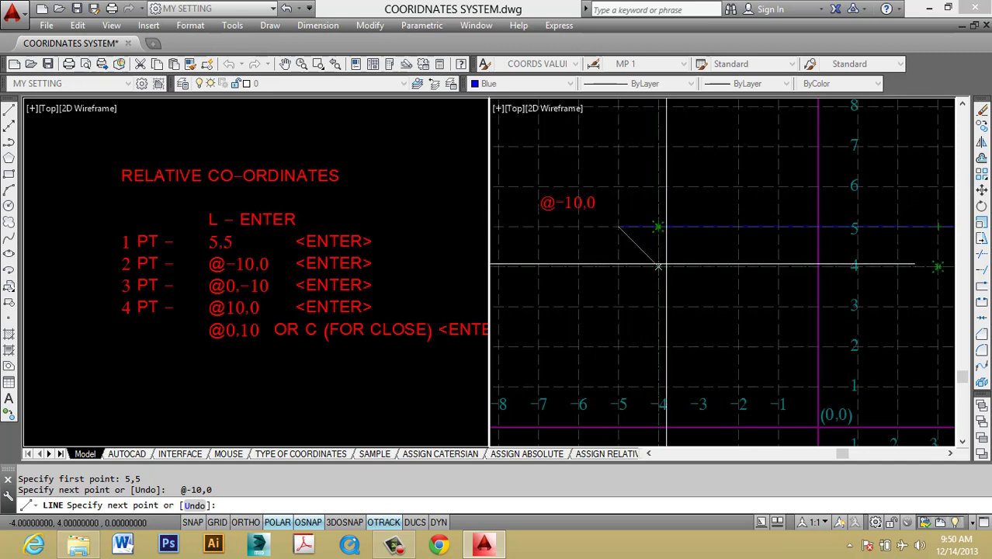
scroll(723, 266, down, 2)
middle_drag(772, 261, 708, 355)
middle_drag(762, 243, 808, 262)
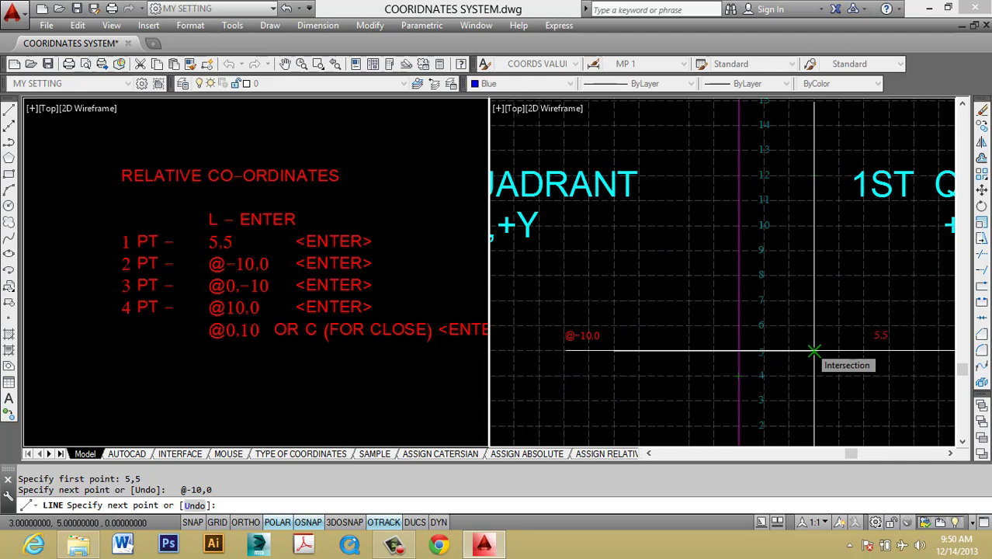
scroll(900, 351, up, 2)
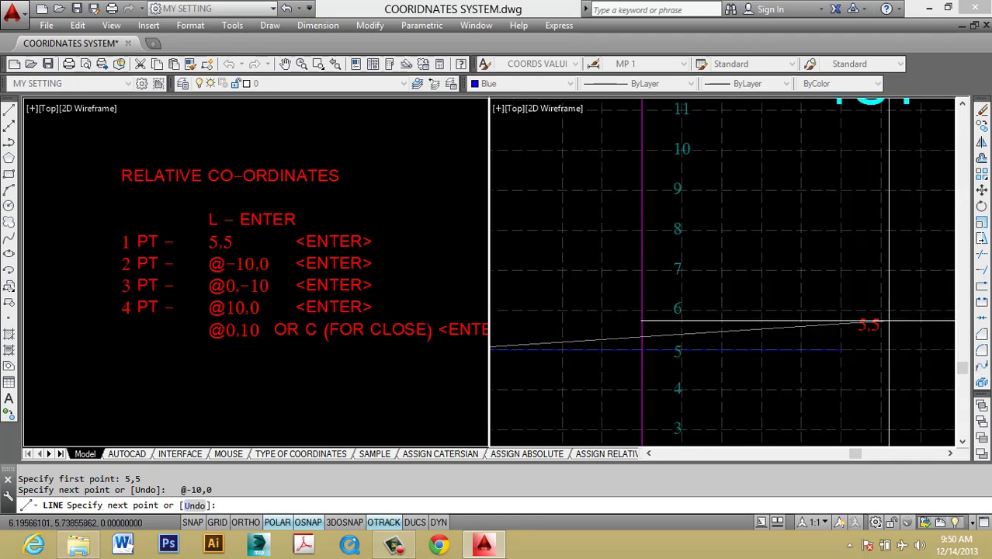
scroll(889, 320, down, 2)
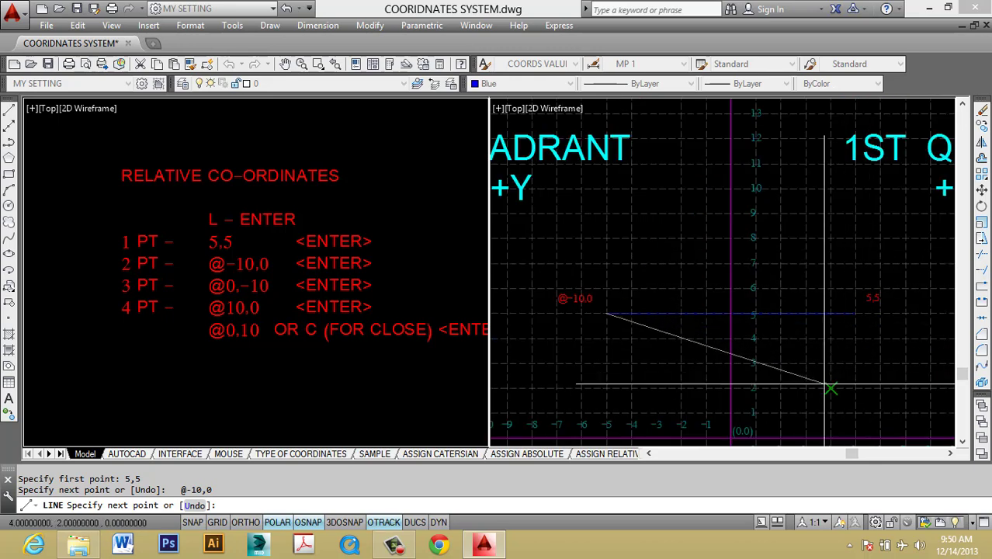
middle_drag(839, 344, 849, 309)
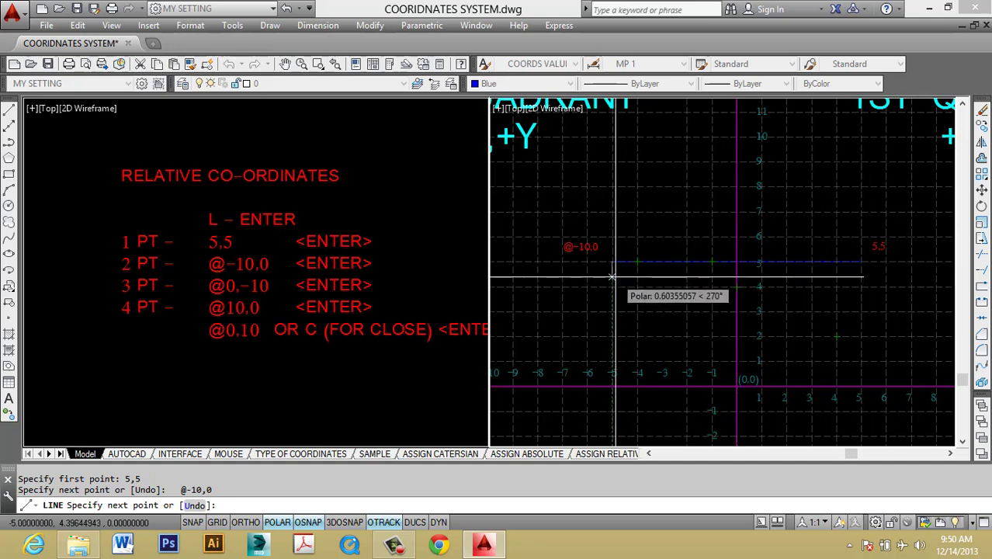
- Continue the line down into the 3rd quadrant using the relative co-ordinates @0,-10
text(@0,-10)
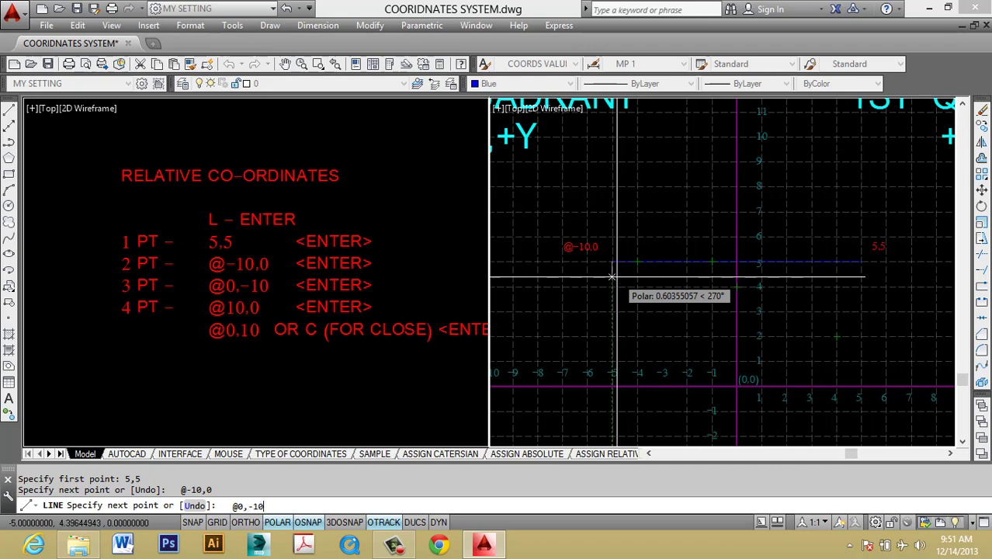
scroll(613, 276, down, 4)
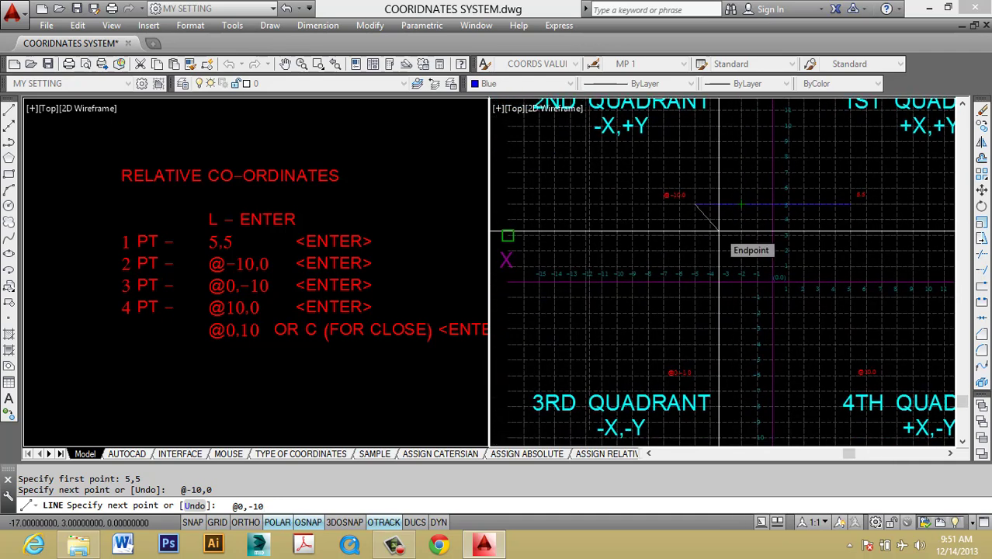
scroll(683, 163, up, 2)
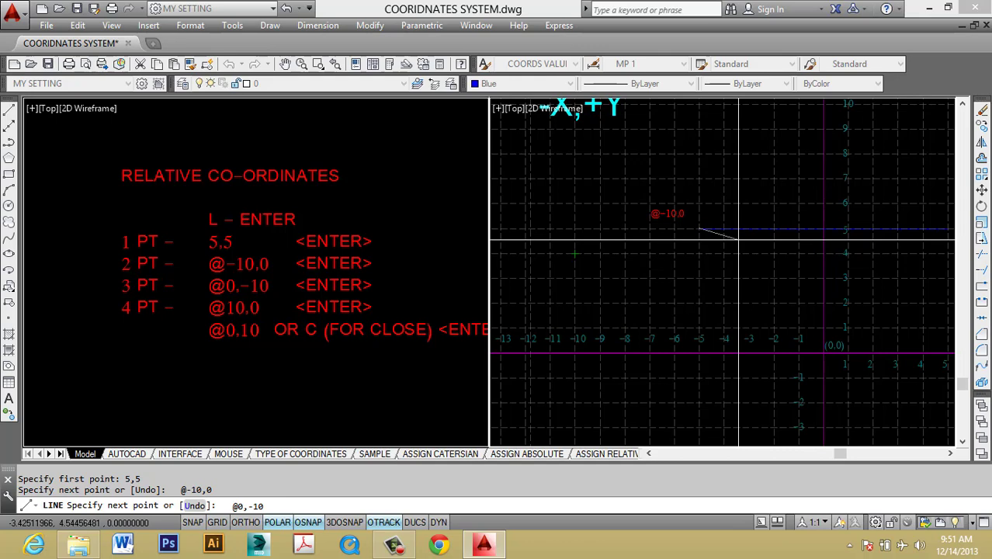
scroll(737, 240, down, 3)
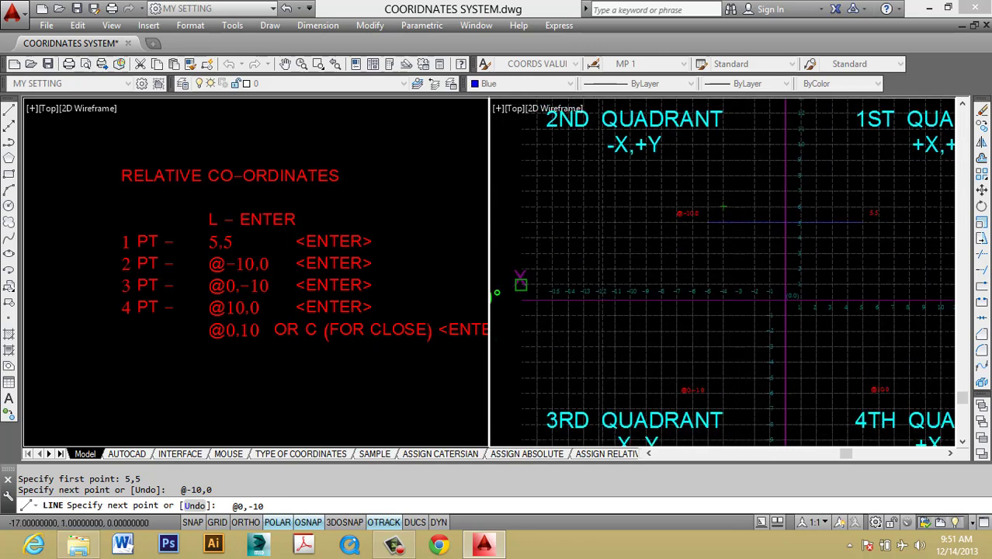
scroll(709, 191, up, 5)
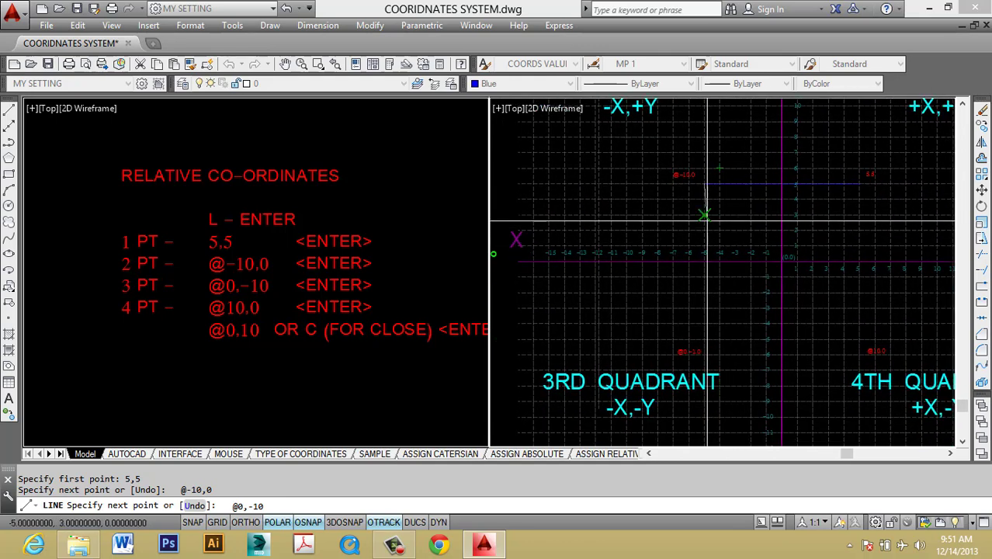
middle_drag(708, 191, 709, 238)
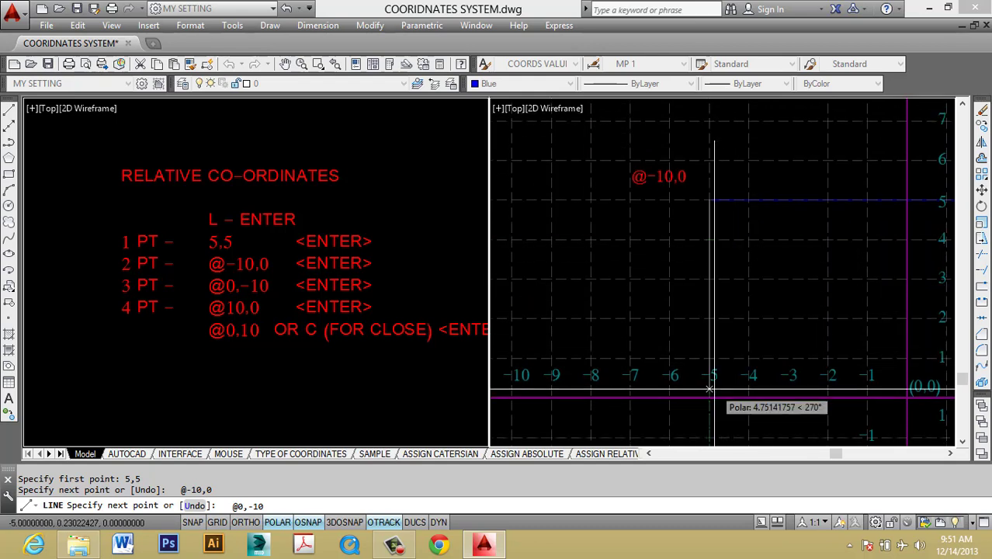
middle_drag(709, 390, 710, 155)
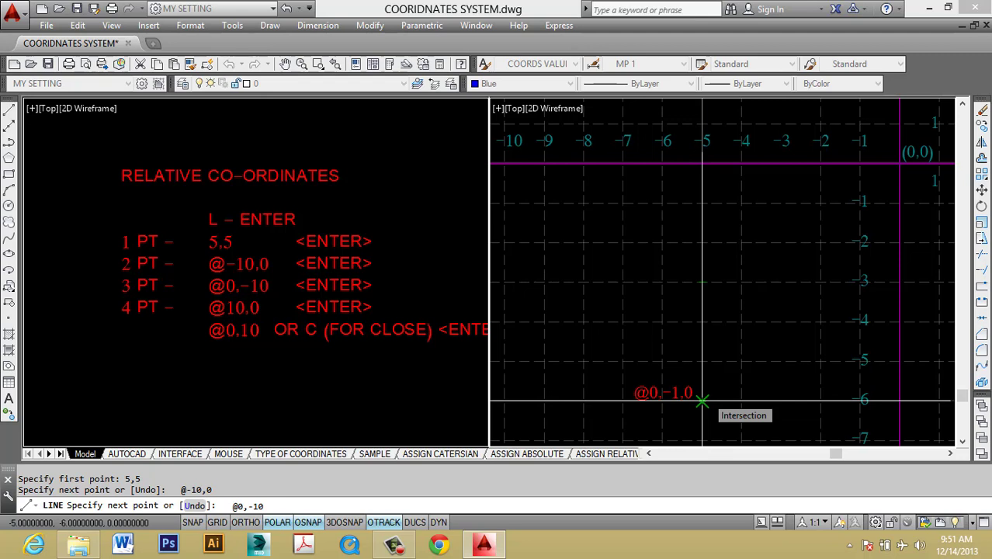
key(Return)
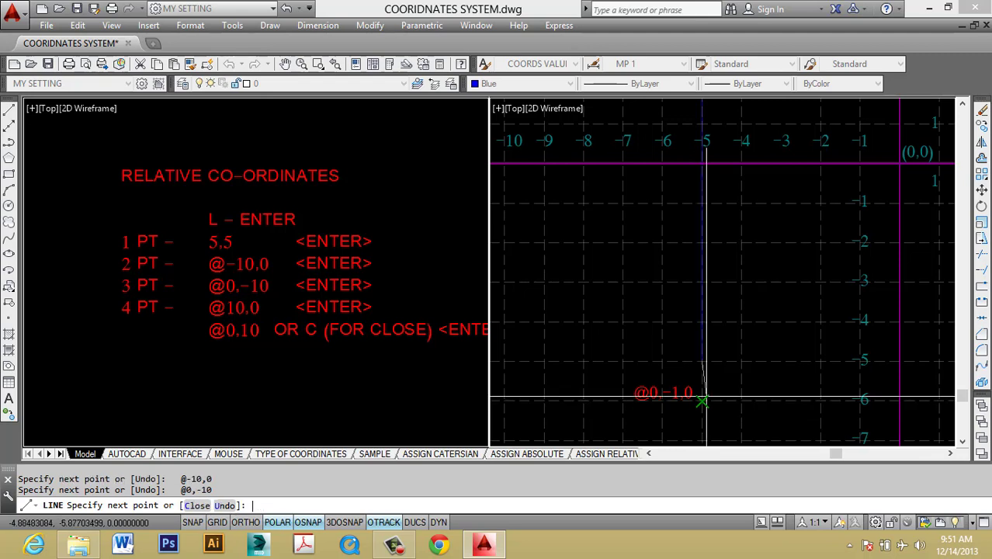
scroll(698, 372, up, 2)
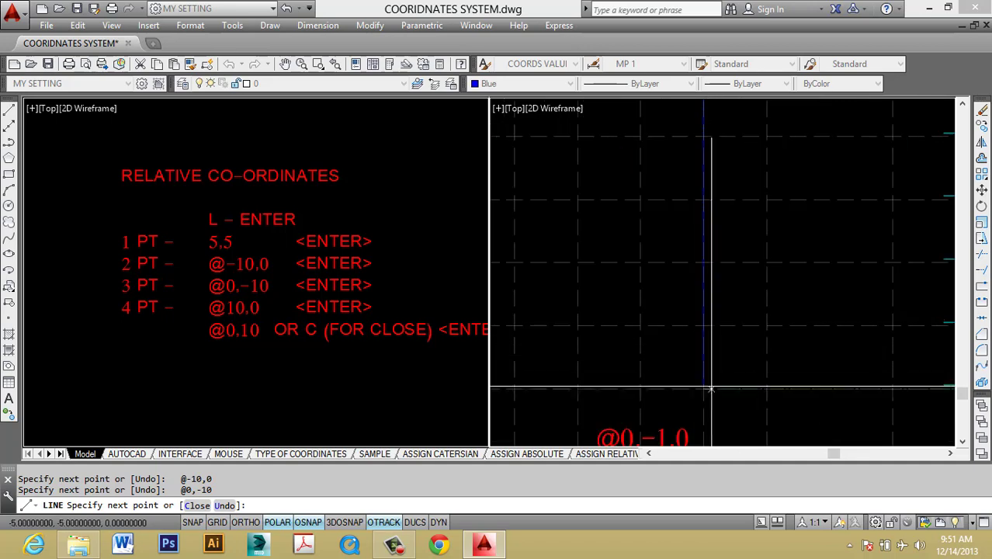
scroll(696, 370, down, 3)
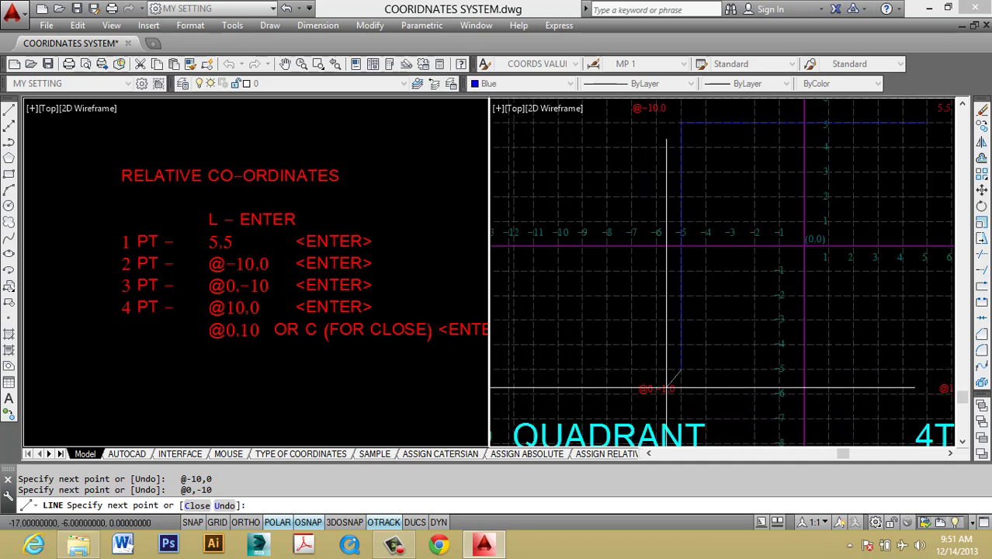
scroll(673, 385, up, 2)
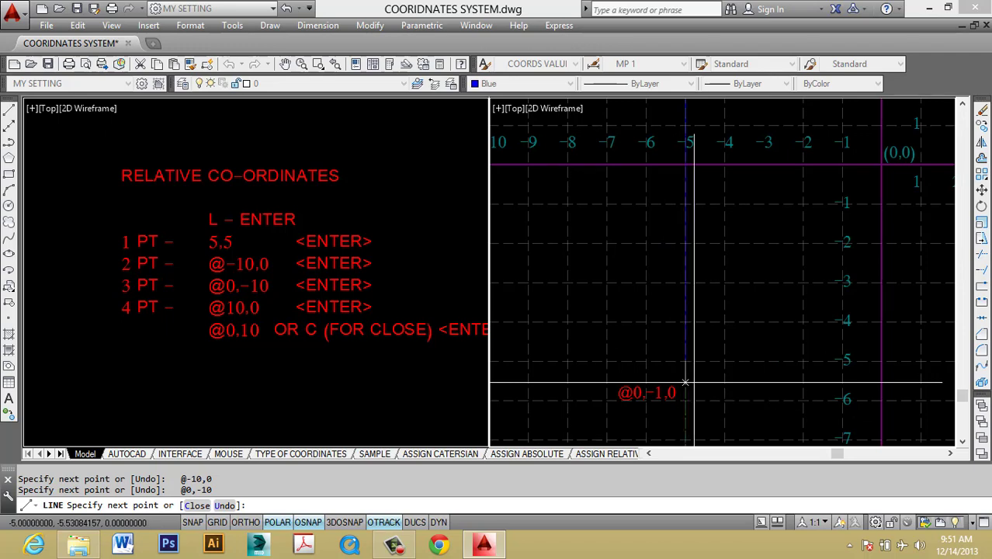
scroll(713, 376, down, 2)
scroll(719, 233, up, 6)
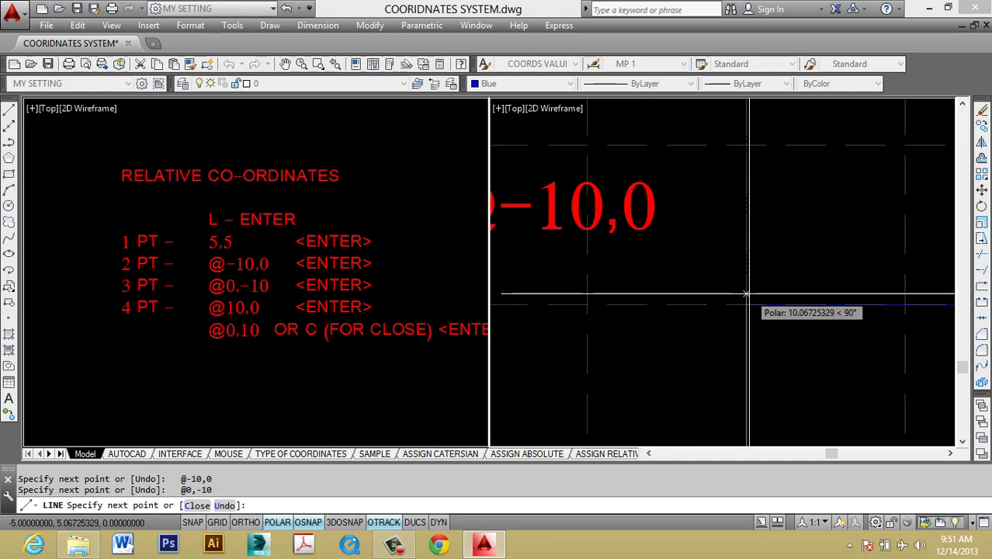
scroll(746, 269, down, 7)
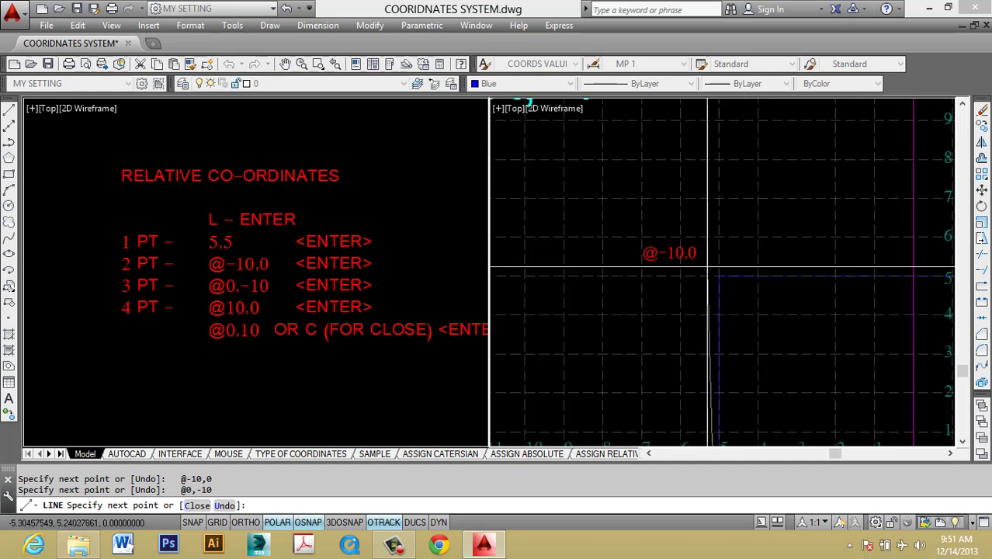
scroll(734, 285, up, 7)
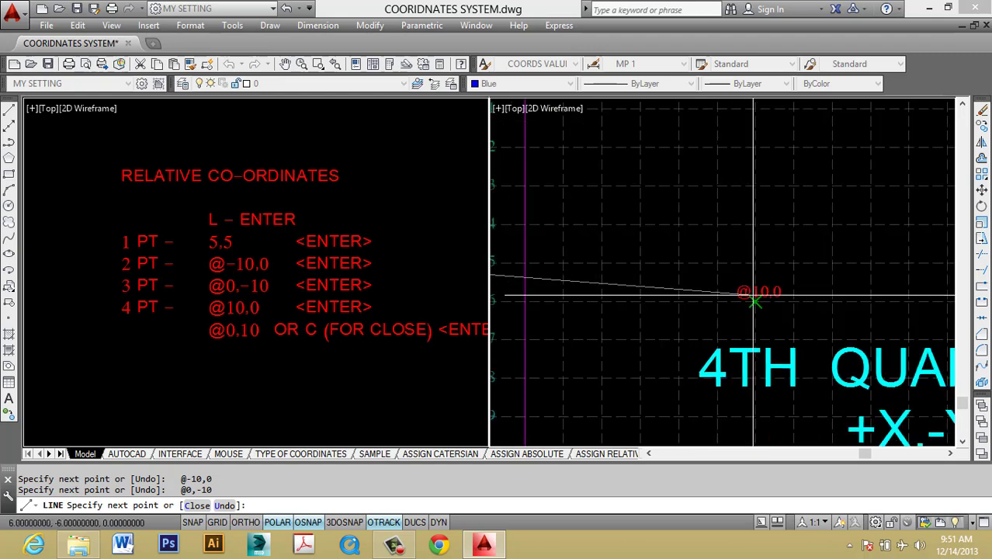
text(@10,0)
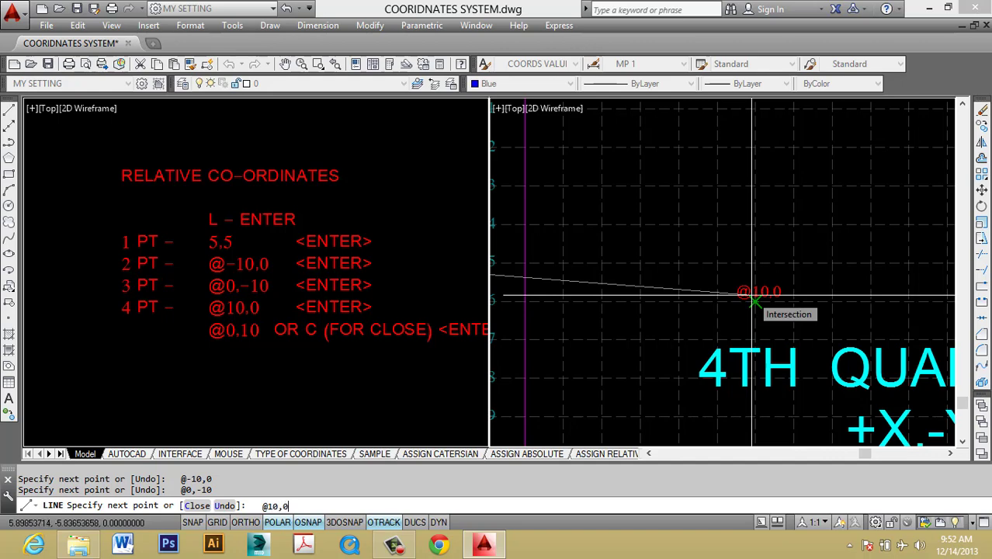
scroll(753, 302, down, 4)
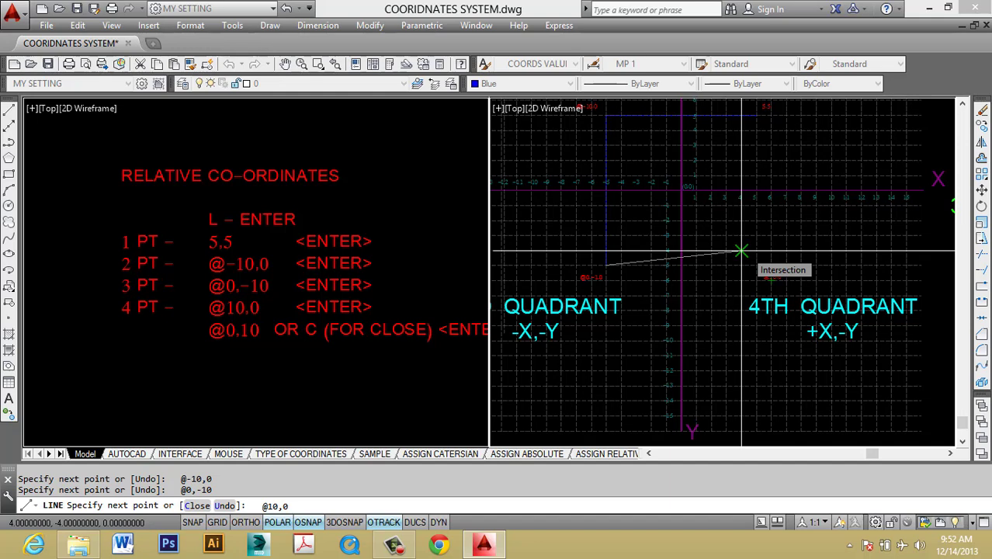
key(Return)
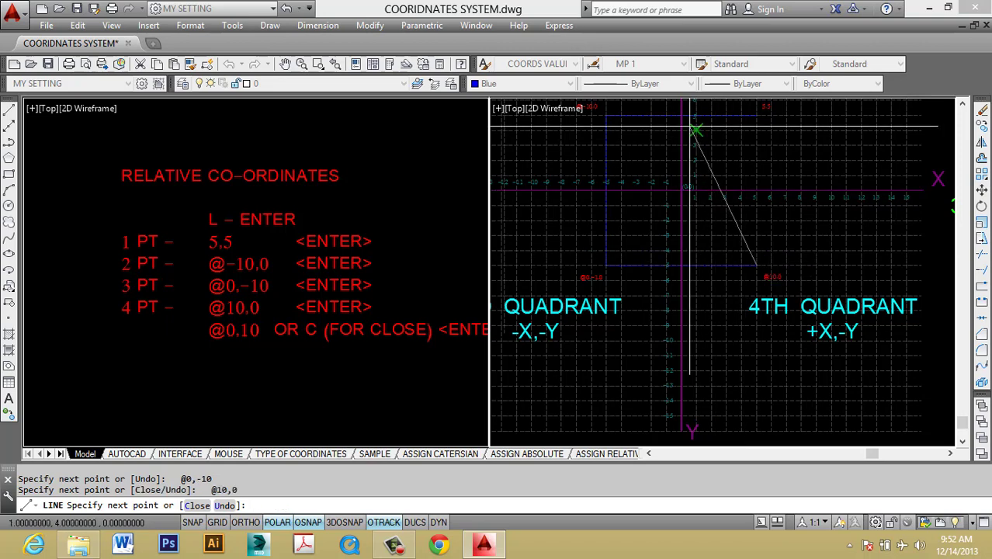
- Close the square back to its 5,5 starting point with the Line command's Close option
scroll(652, 266, up, 2)
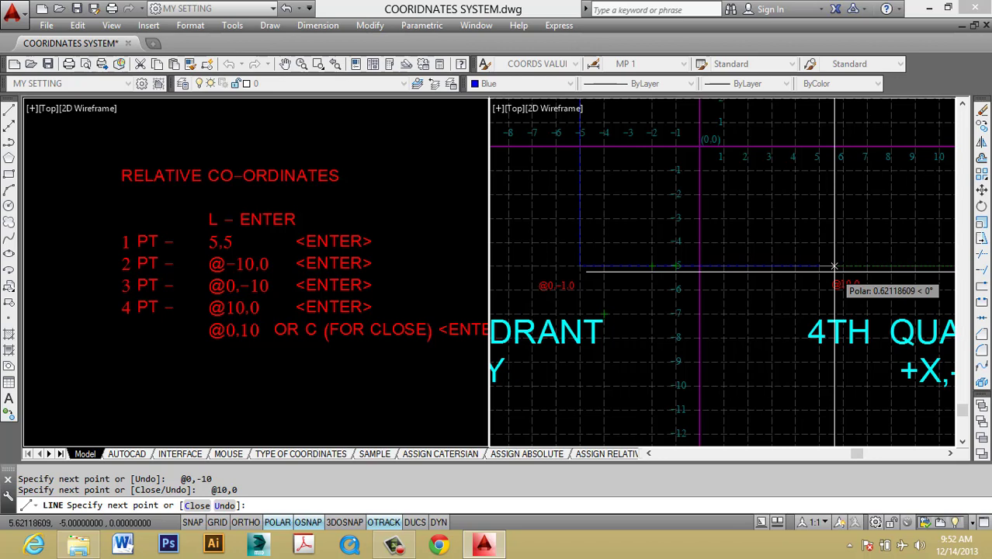
scroll(835, 266, down, 3)
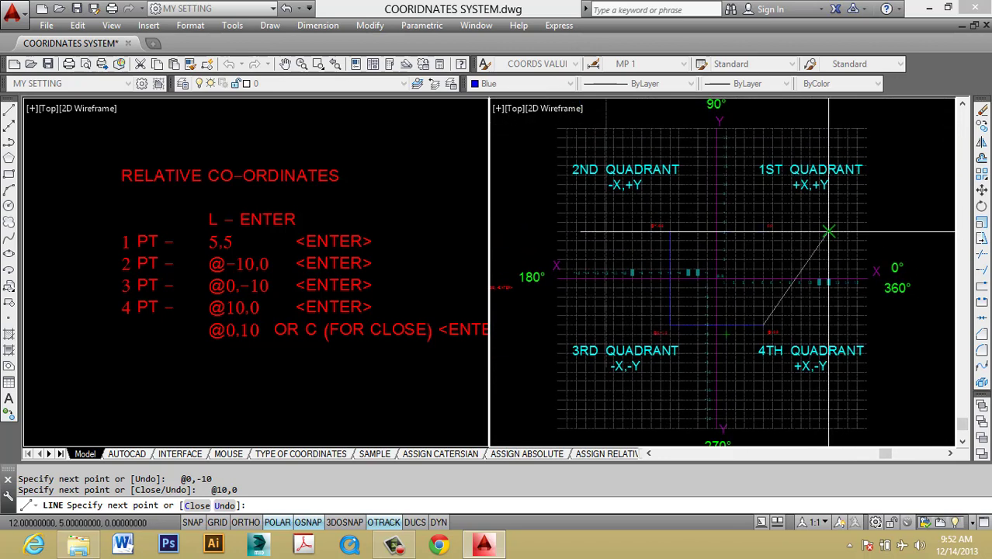
text(c)
key(Return)
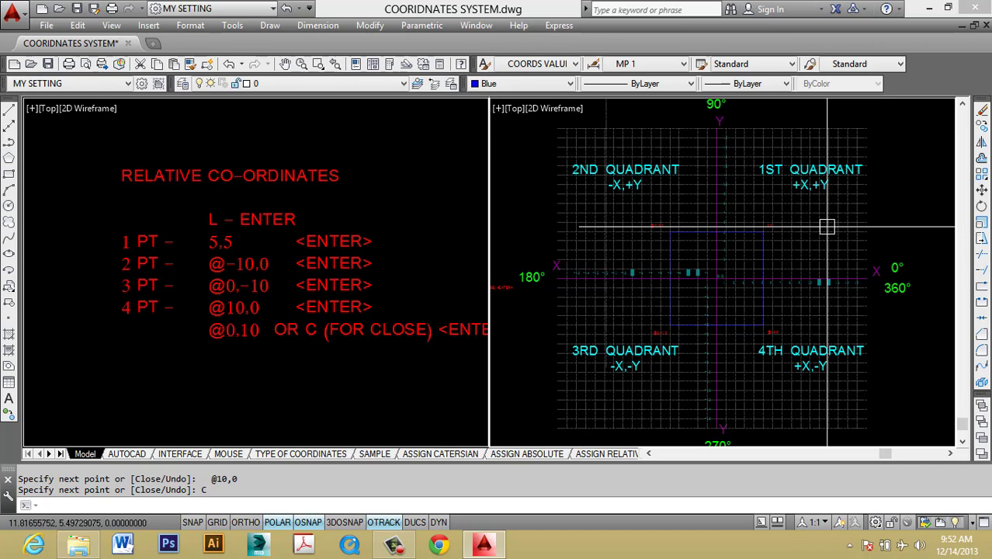
scroll(827, 227, up, 6)
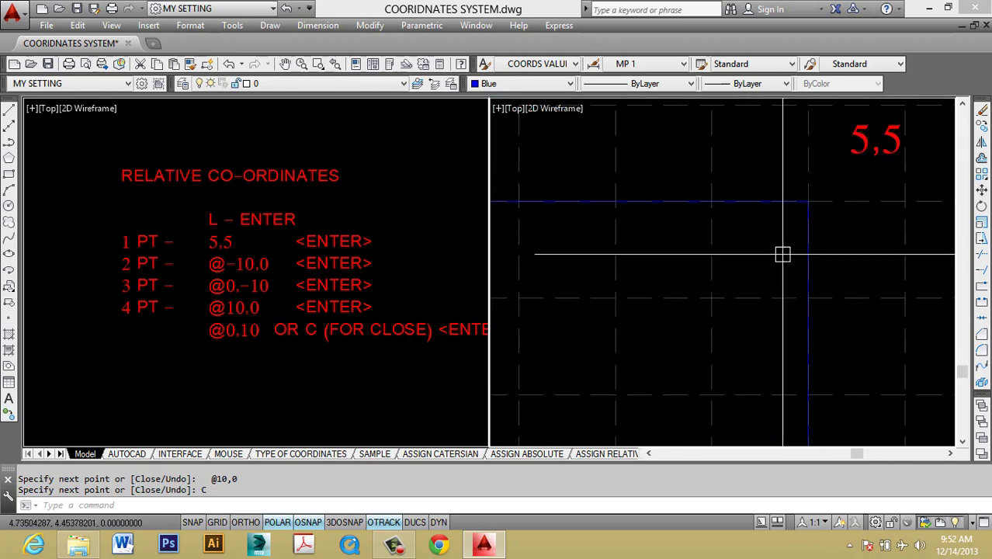
scroll(773, 250, down, 6)
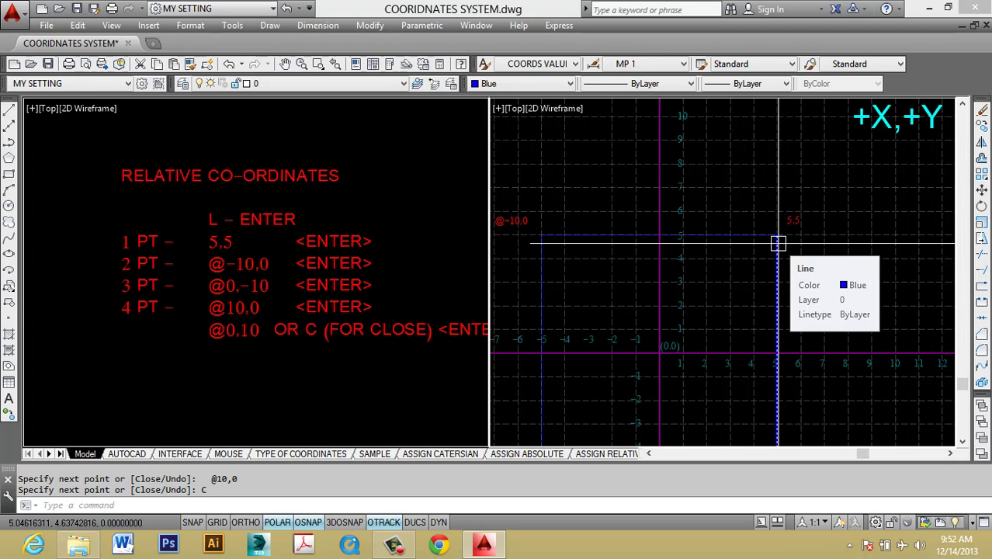
- Read the Types of Co-ordinates System notes on Cartesian and polar co-ordinates
scroll(171, 226, down, 5)
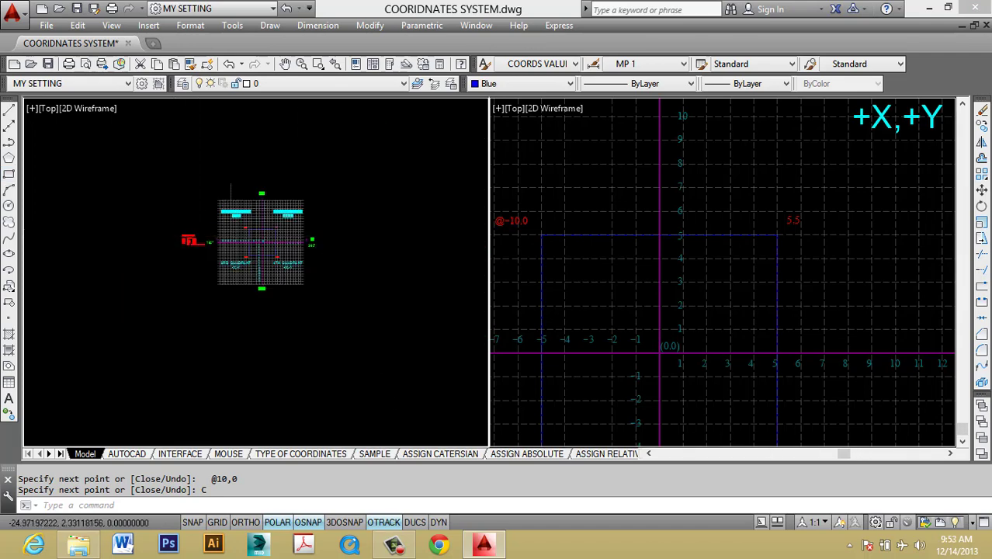
scroll(202, 235, down, 4)
scroll(185, 195, up, 5)
scroll(211, 203, down, 1)
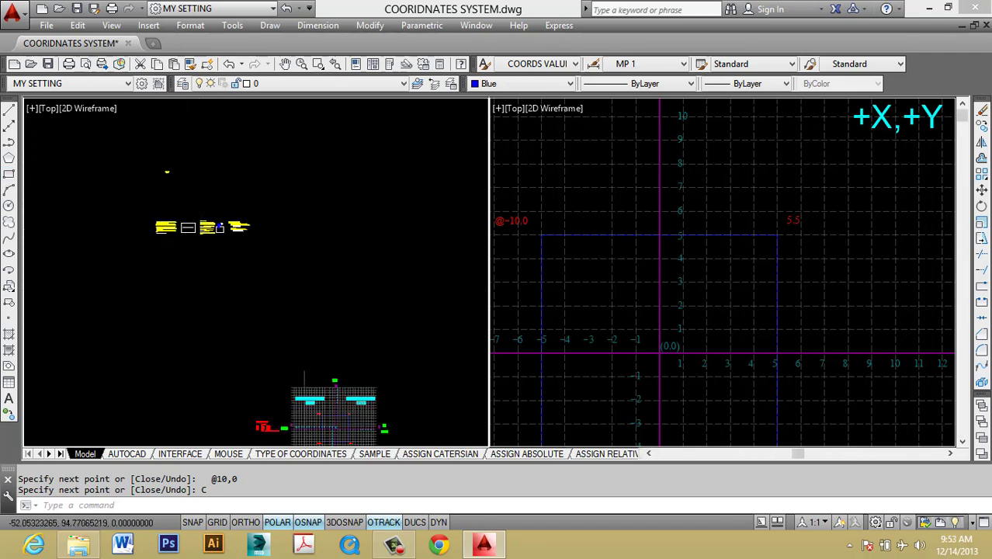
scroll(221, 226, up, 5)
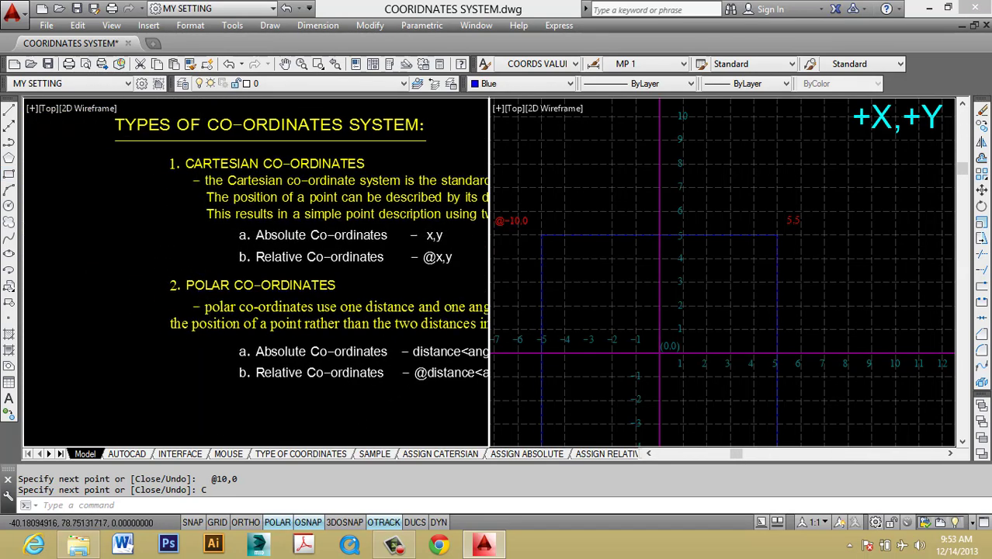
middle_drag(199, 220, 175, 231)
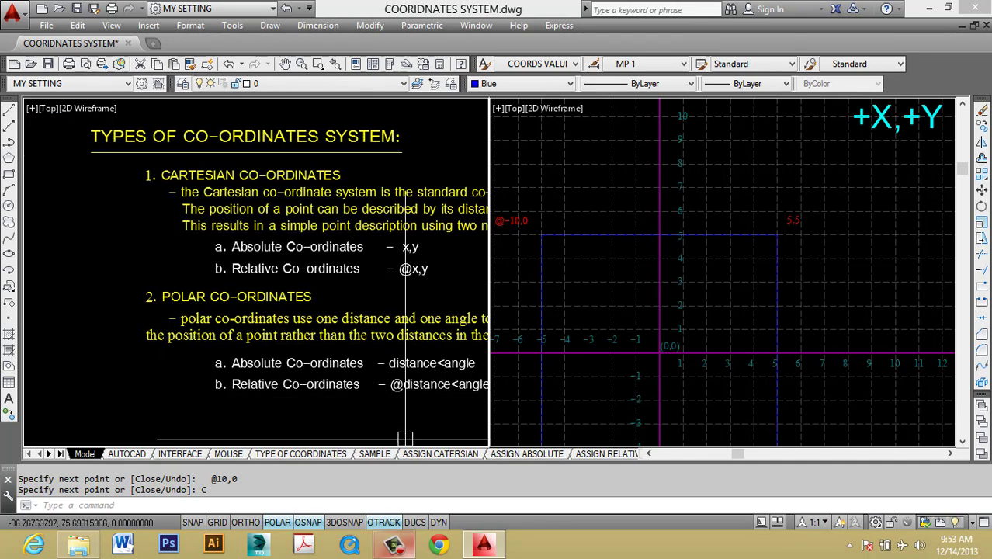
click(395, 543)
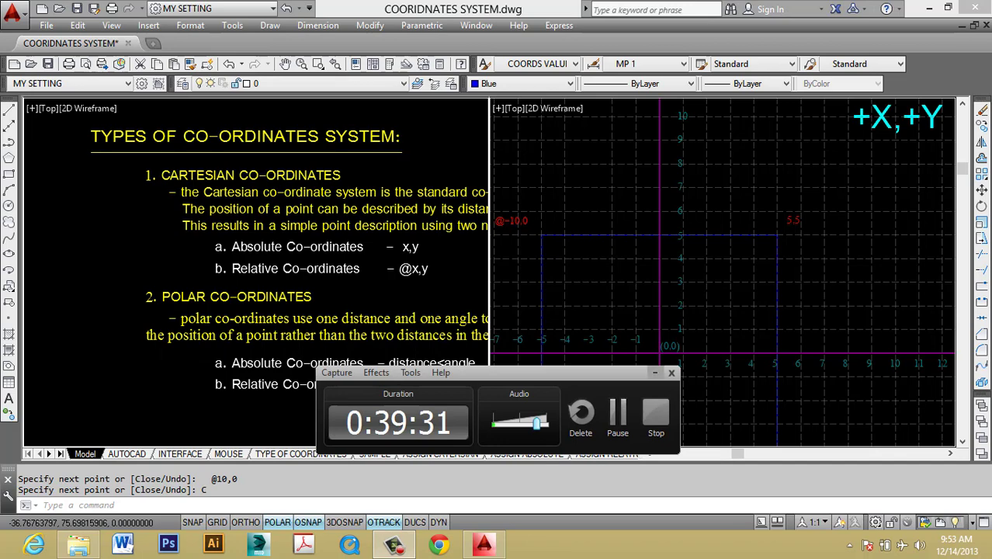
click(654, 372)
middle_drag(281, 328, 168, 273)
scroll(147, 254, down, 2)
scroll(133, 254, up, 2)
middle_drag(171, 344, 153, 335)
middle_drag(203, 421, 198, 408)
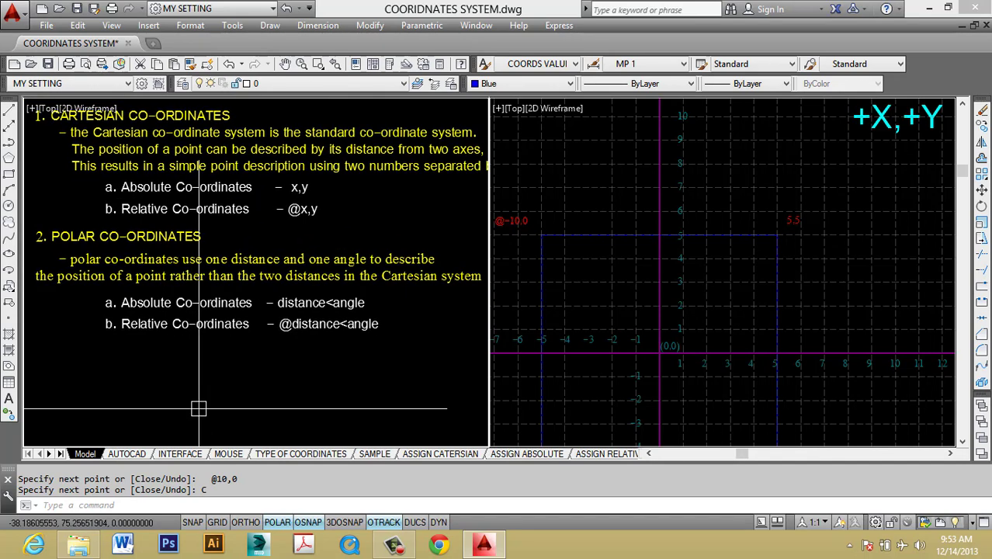
- Thaw the SAMPLE (POLAR) layer and freeze the SAMPLE (RELATIVE) layer on the quadrant chart
click(839, 288)
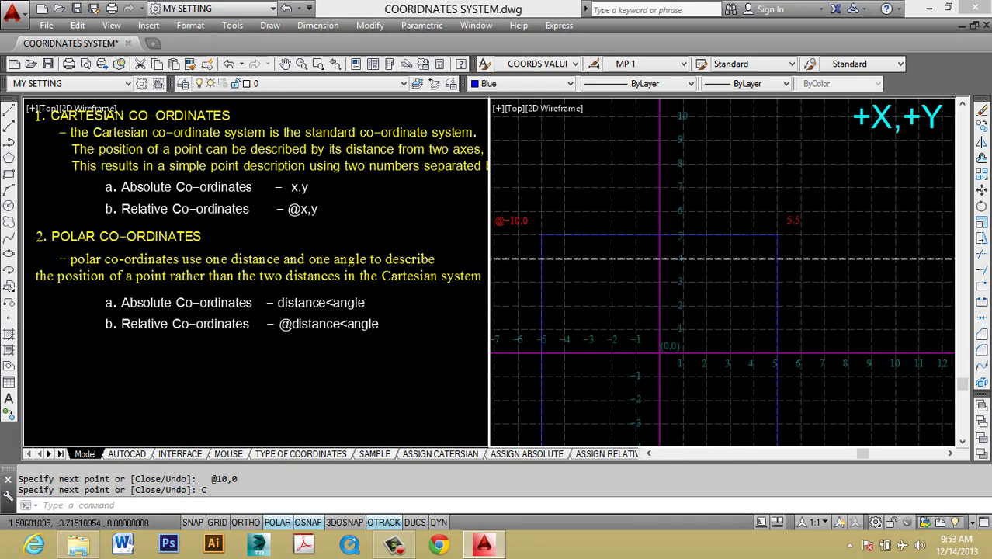
scroll(696, 261, down, 3)
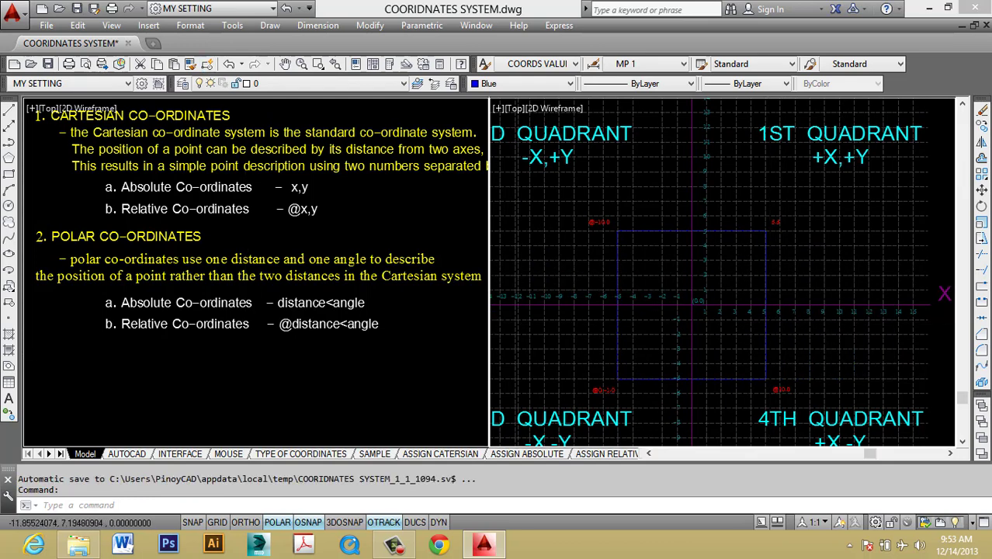
click(327, 83)
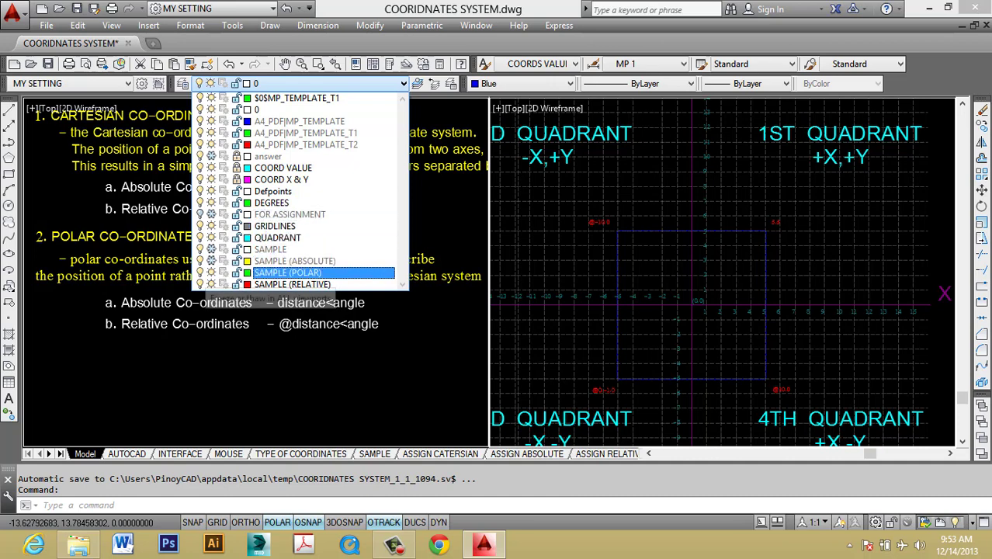
click(696, 292)
scroll(747, 230, up, 5)
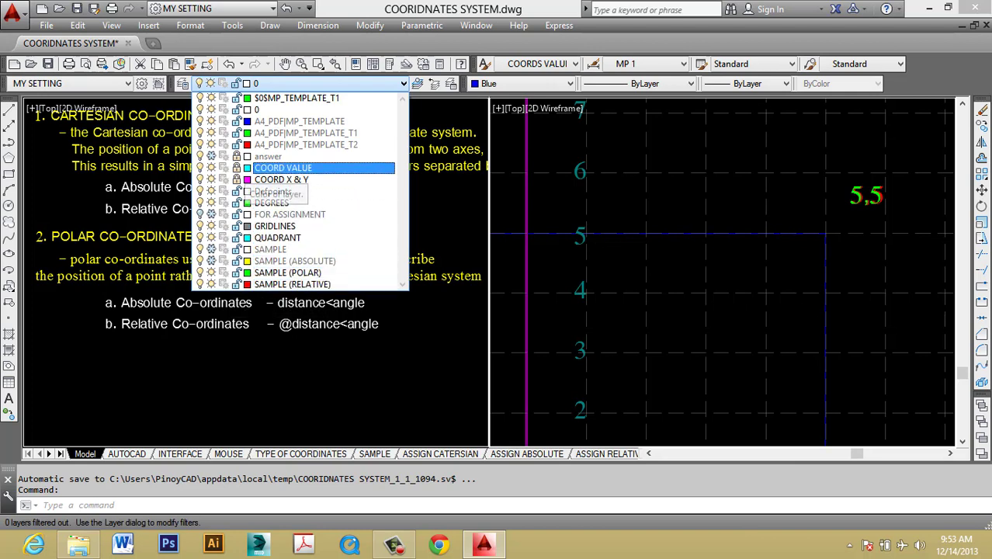
click(211, 285)
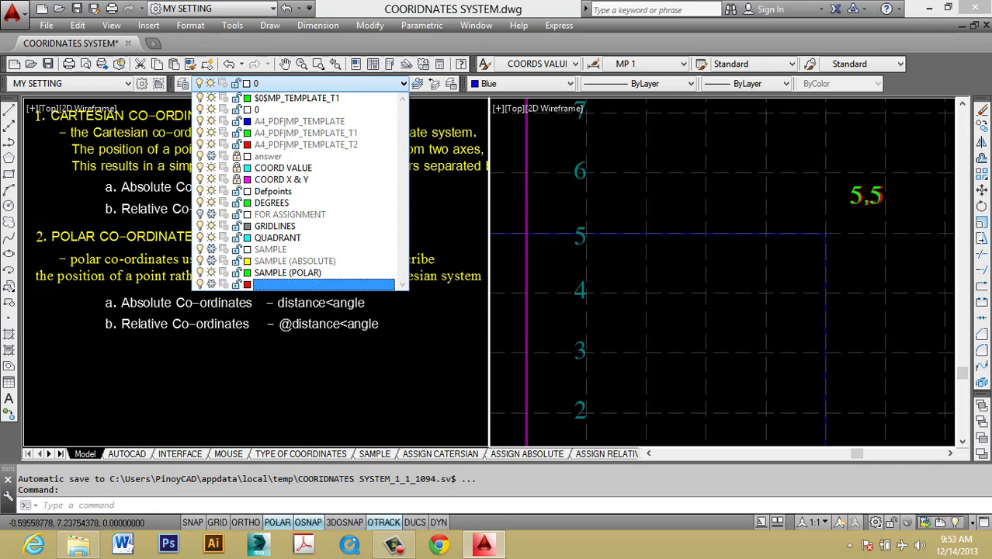
click(808, 281)
scroll(766, 226, down, 5)
middle_drag(740, 256, 771, 203)
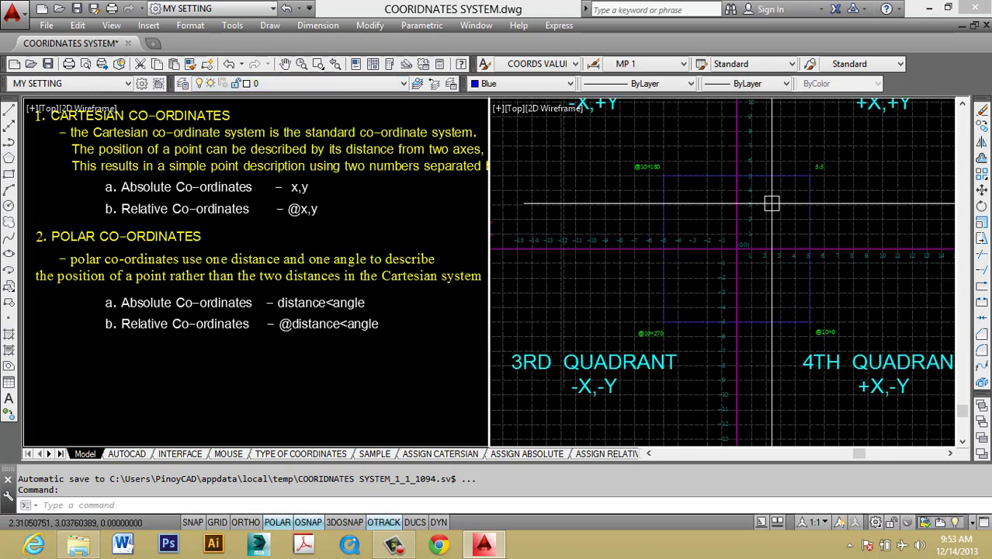
- Erase the upper and right edges of the blue square that meet at 5,5
scroll(795, 183, up, 2)
scroll(799, 181, up, 2)
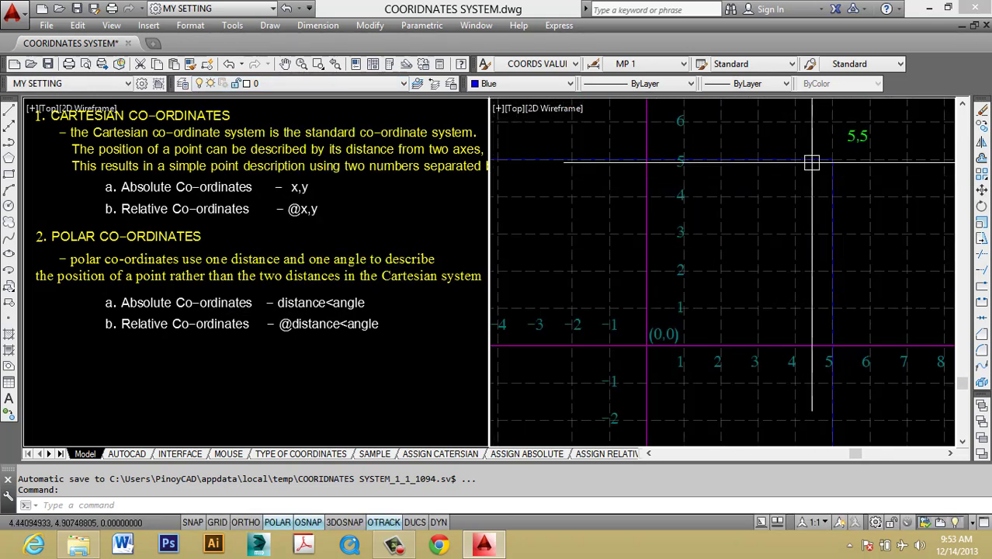
click(812, 162)
click(826, 171)
text(e)
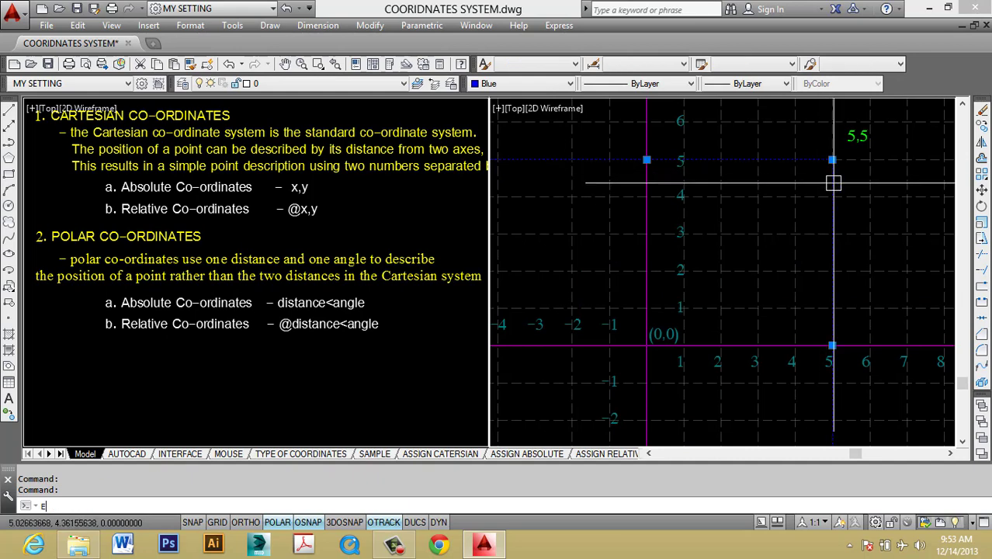
key(space)
- Erase the left and lower edges of the blue square
scroll(789, 143, down, 3)
scroll(676, 169, up, 4)
click(643, 179)
key(space)
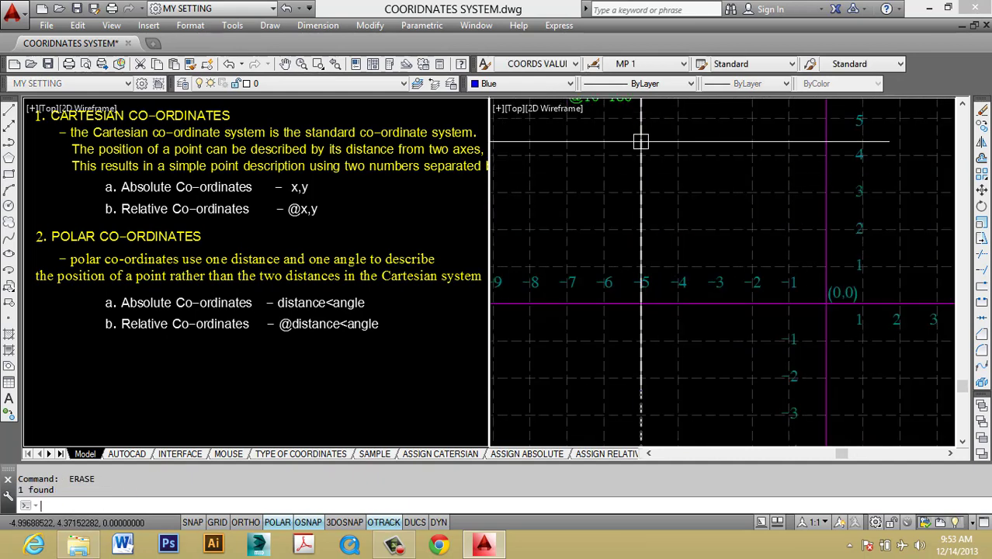
scroll(642, 141, down, 2)
middle_drag(723, 366, 704, 289)
click(670, 281)
key(space)
- Review the absolute and relative polar co-ordinate formats and the polar point list for the square beside the quadrant chart
click(186, 347)
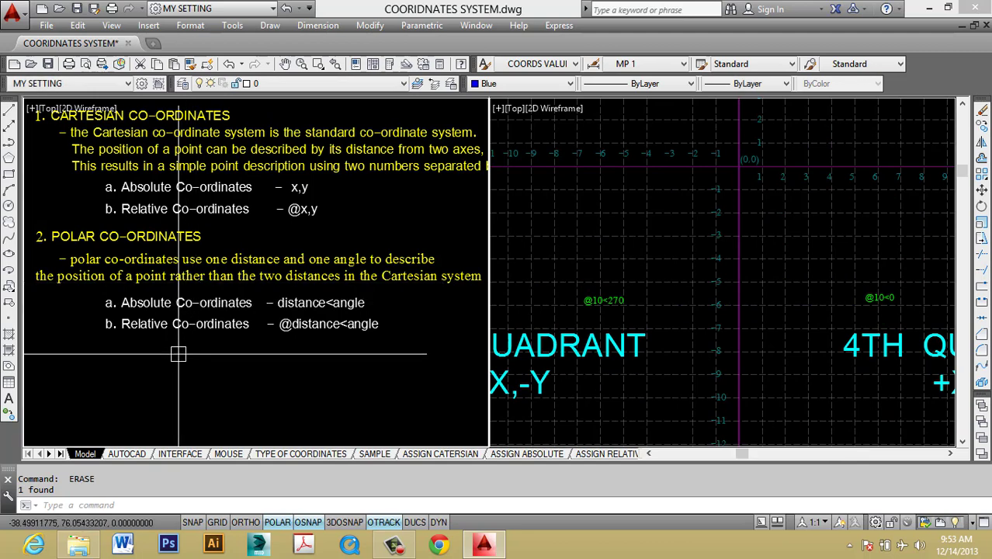
scroll(180, 254, down, 3)
scroll(179, 253, up, 5)
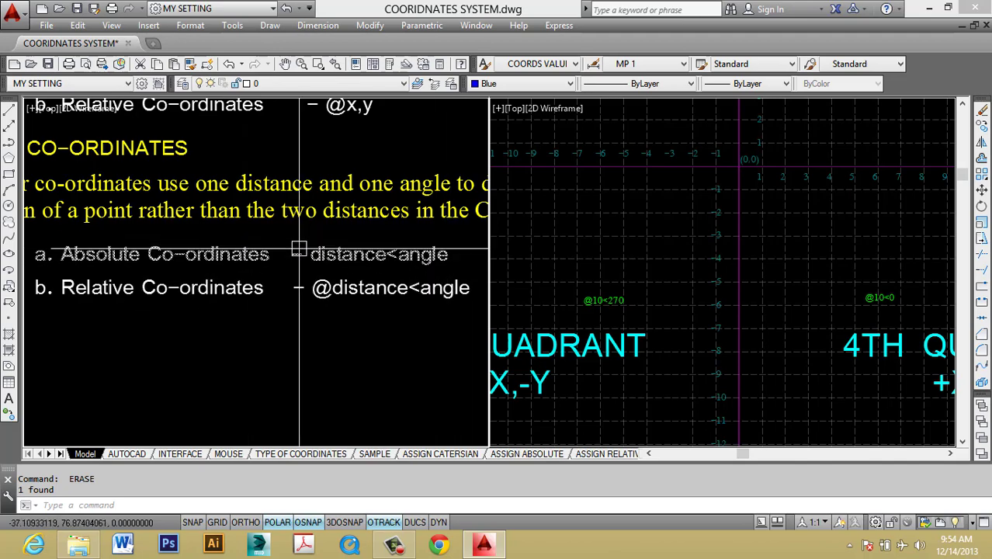
middle_drag(296, 239, 289, 252)
scroll(289, 252, down, 8)
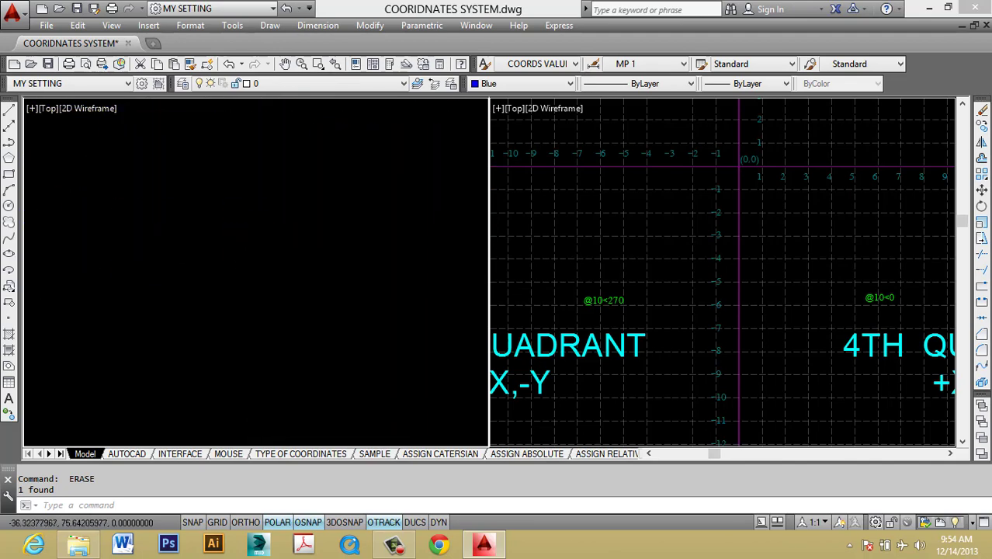
scroll(280, 408, up, 8)
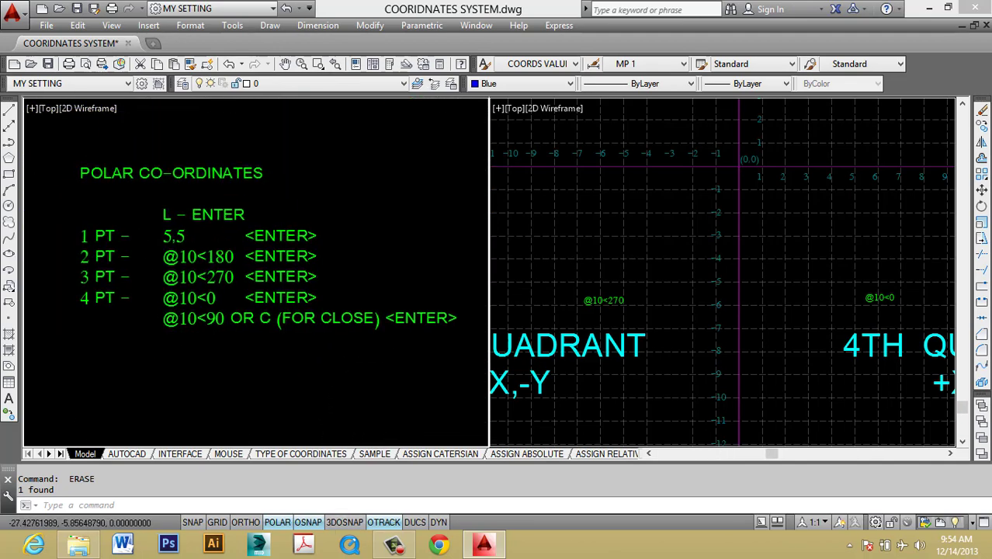
middle_drag(180, 255, 214, 235)
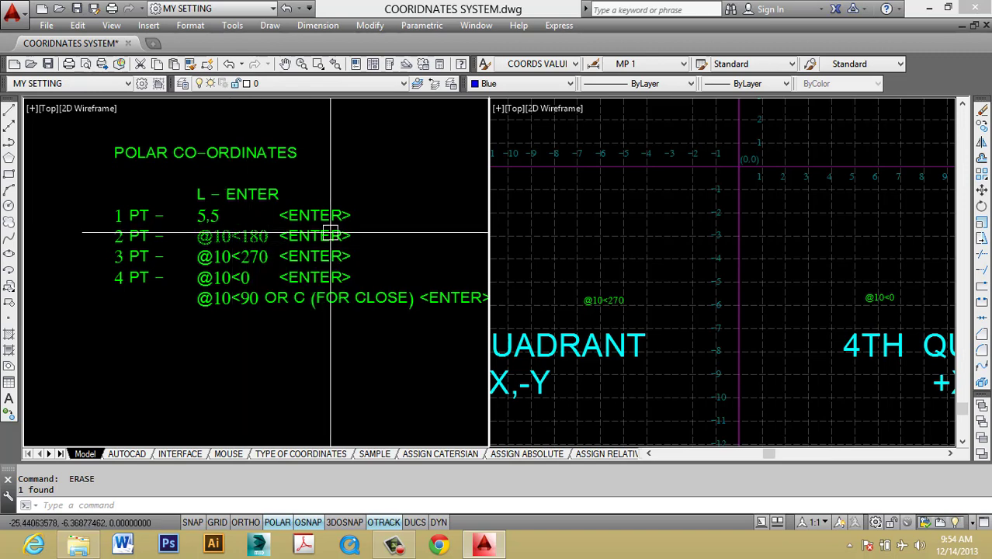
middle_drag(206, 236, 176, 253)
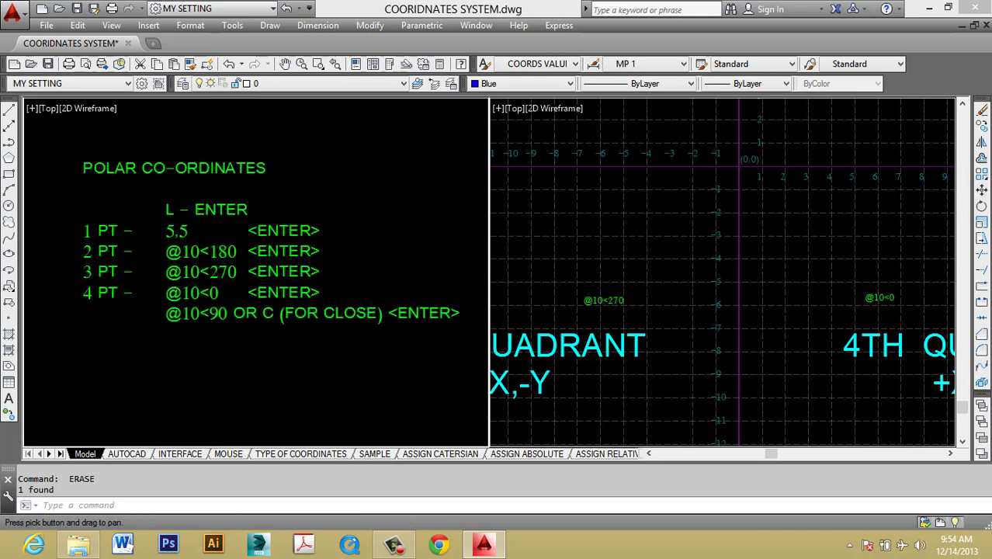
click(824, 264)
scroll(808, 257, down, 5)
middle_drag(800, 250, 796, 266)
click(343, 183)
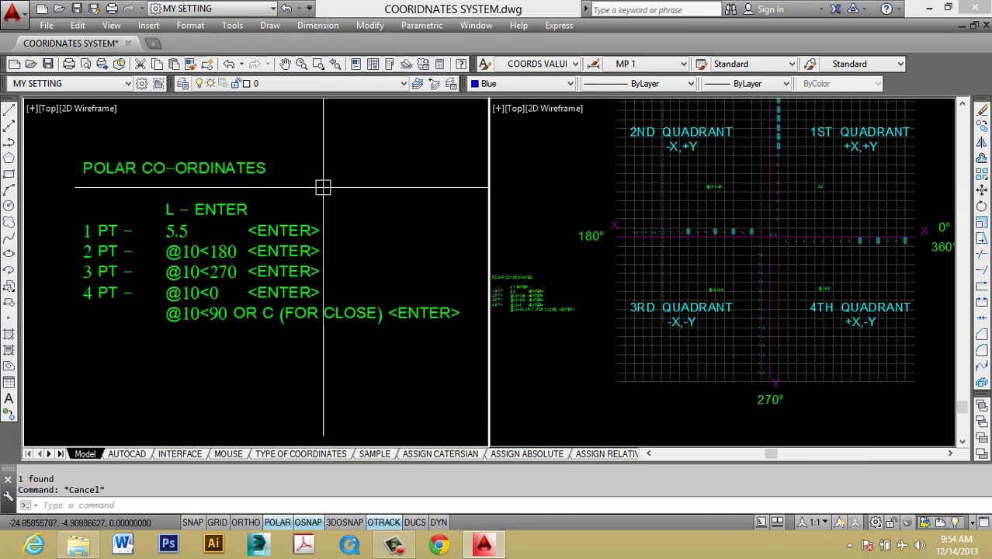
- Start a Line on the quadrant chart with its first point at 5,5
middle_drag(323, 188, 331, 180)
click(751, 252)
key(Escape)
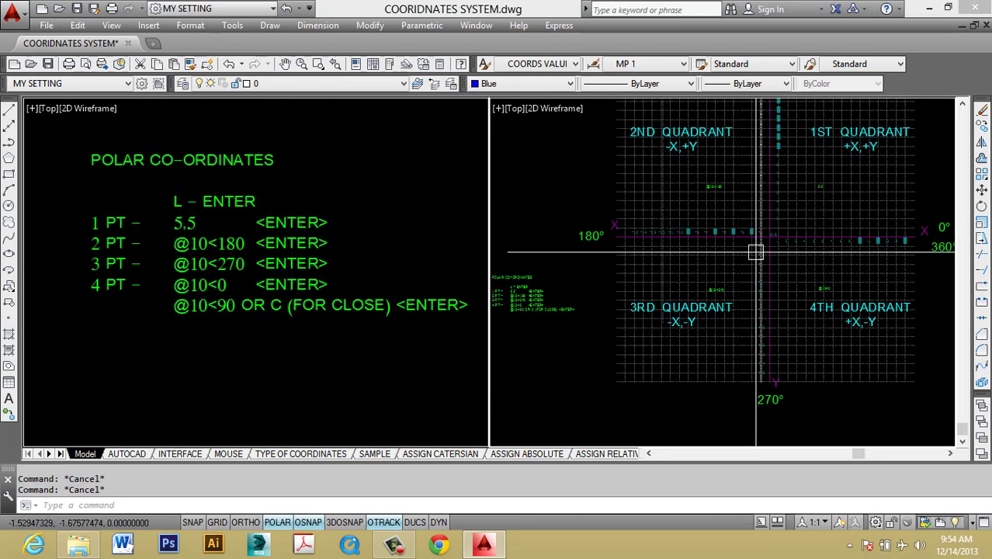
text(L)
key(Return)
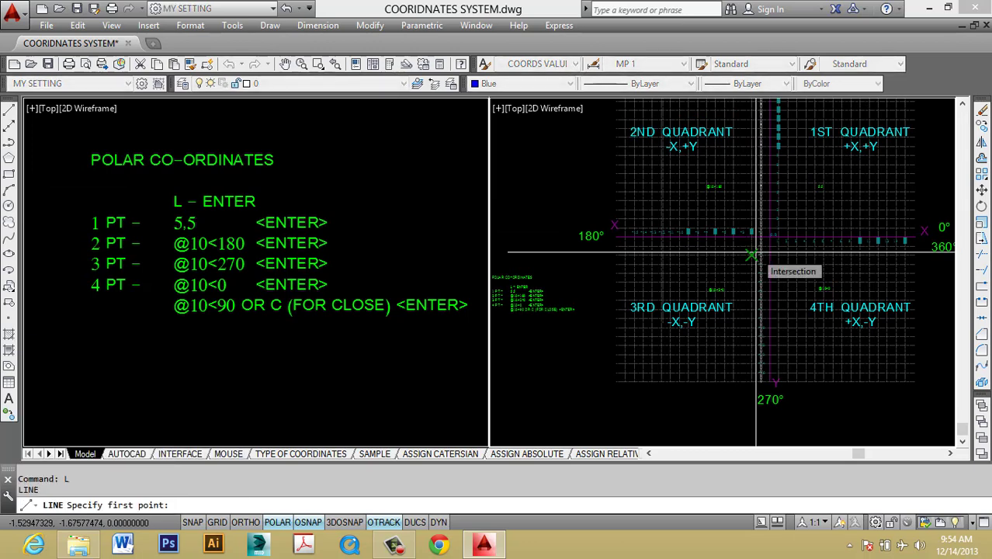
text(5)
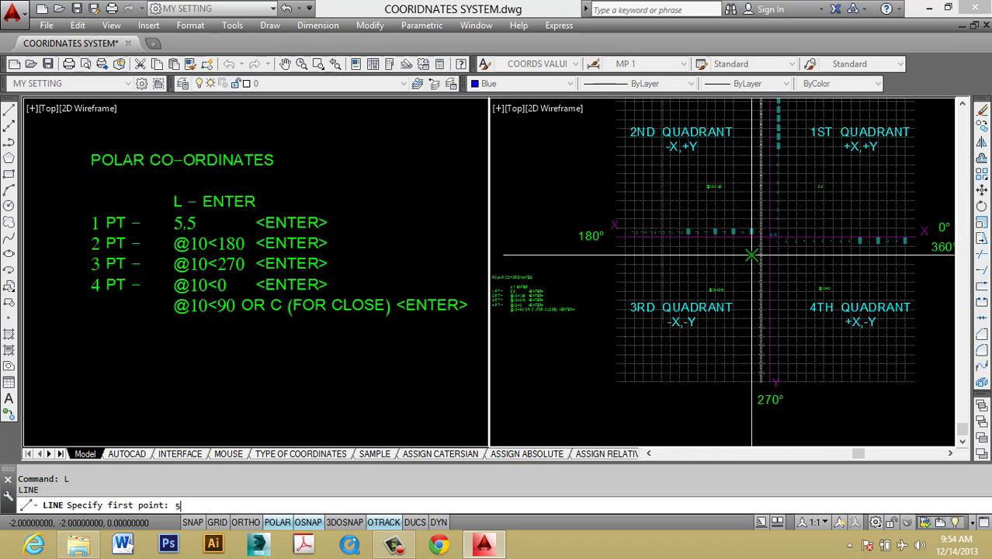
text(,5)
key(Return)
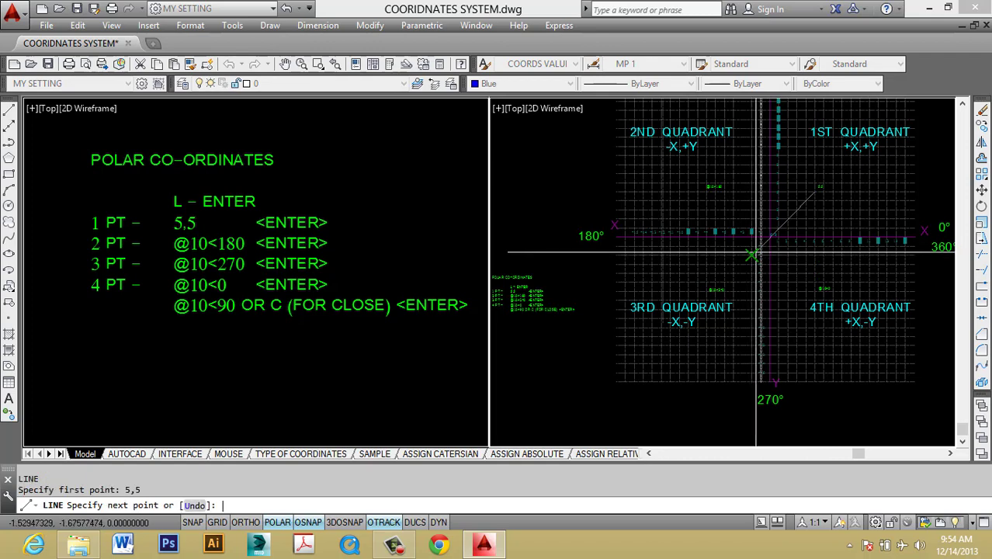
scroll(751, 201, up, 5)
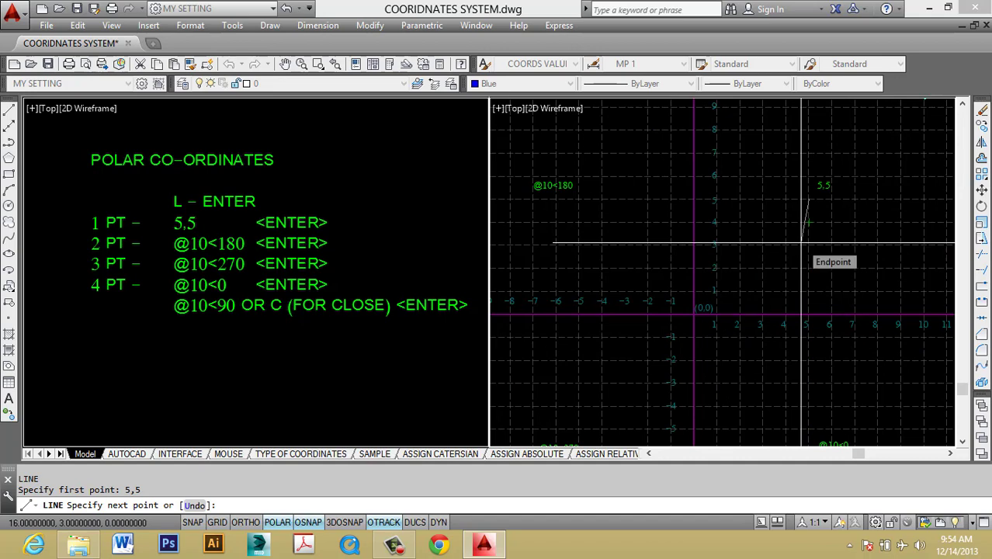
scroll(804, 243, down, 3)
scroll(812, 243, up, 1)
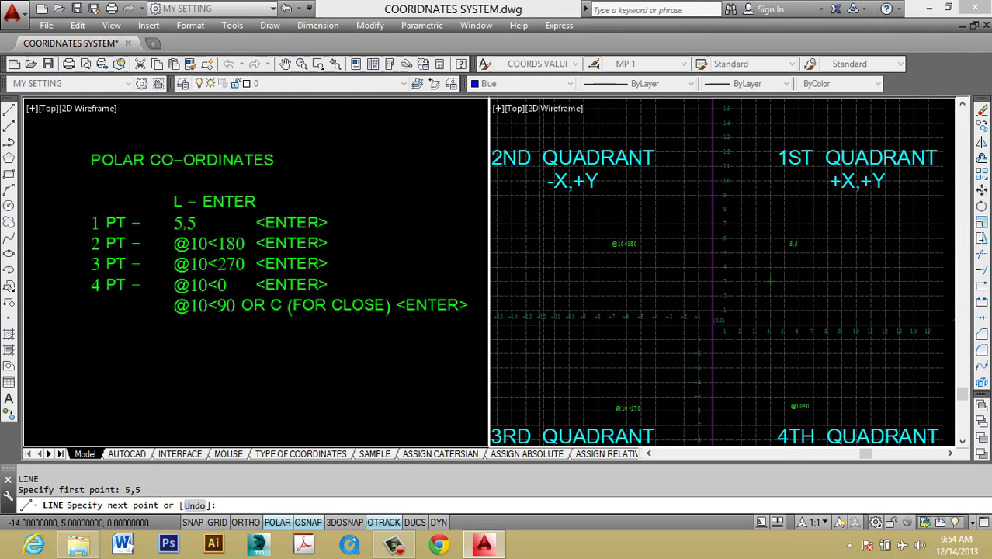
middle_drag(770, 282, 800, 295)
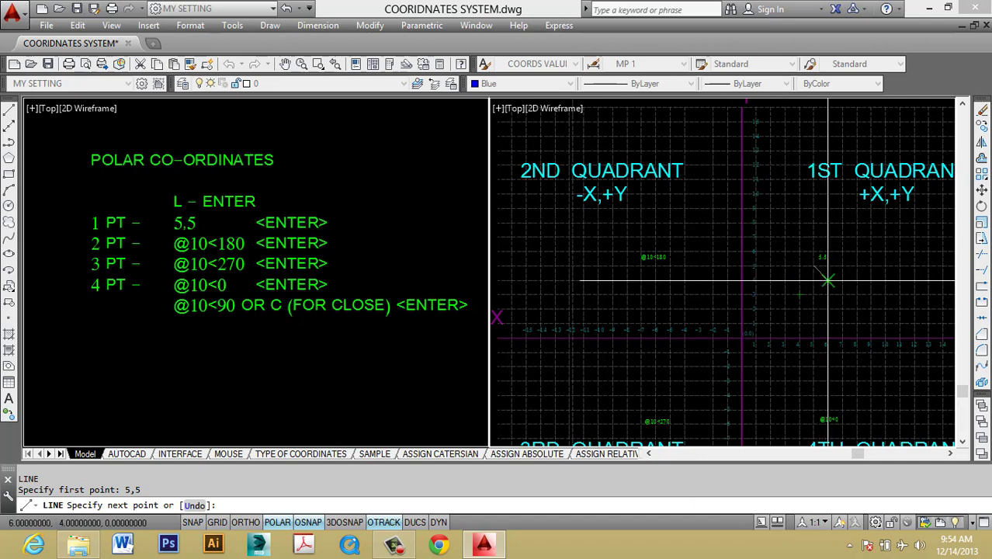
scroll(823, 268, up, 4)
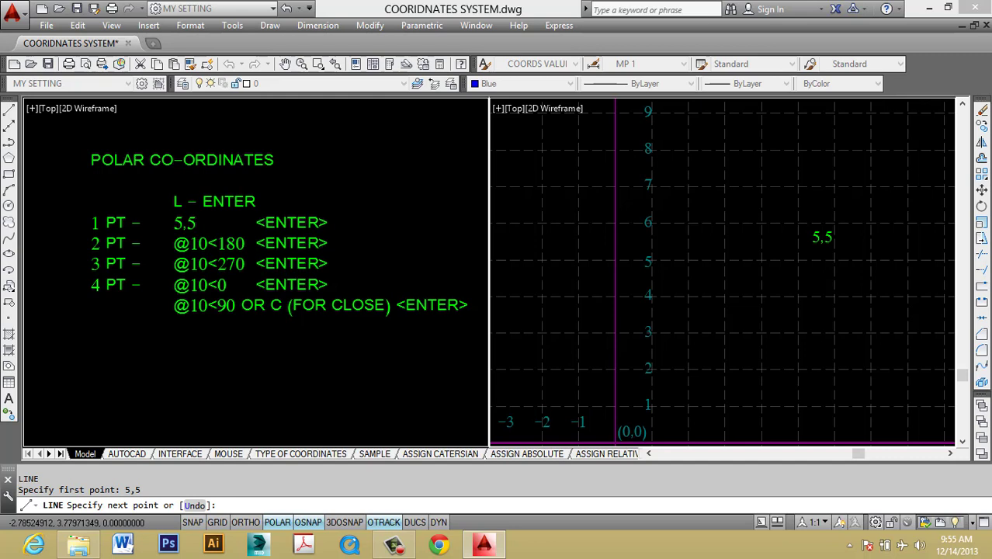
text(@)
text(10<180)
key(Return)
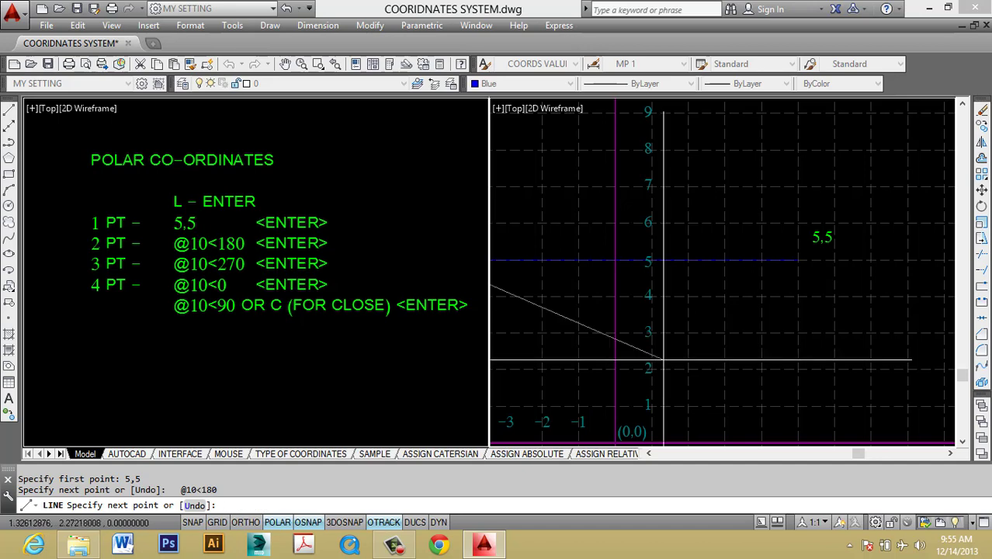
scroll(864, 253, down, 6)
scroll(800, 248, up, 6)
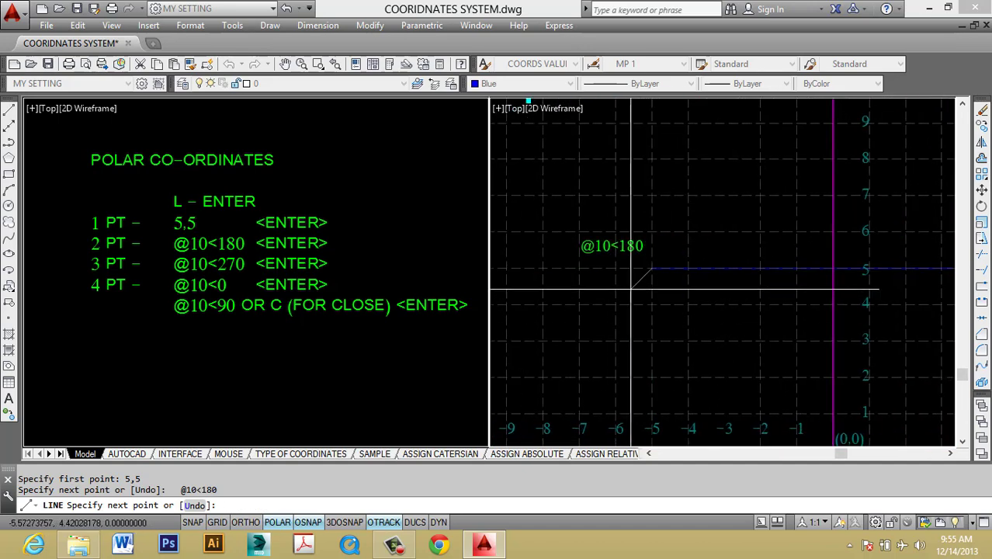
scroll(691, 287, down, 3)
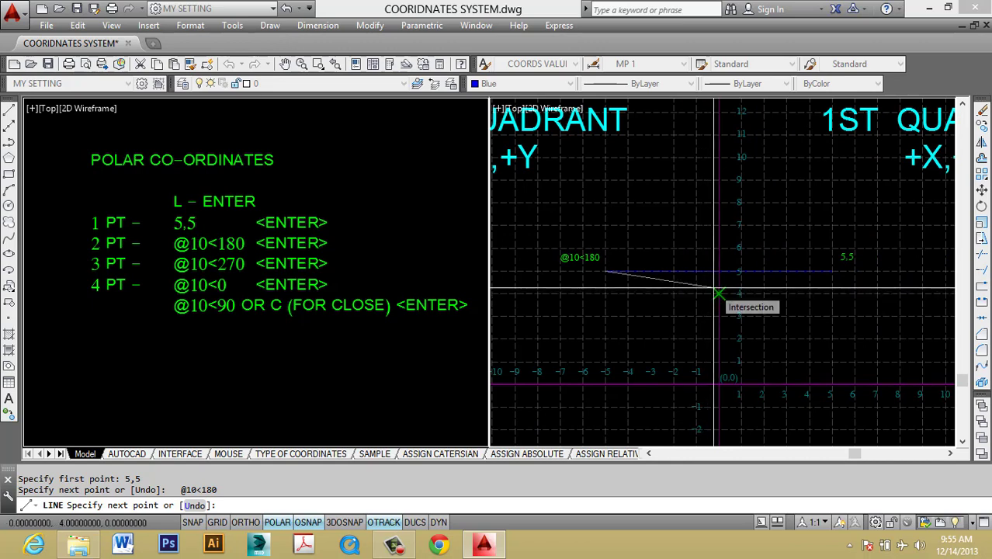
scroll(869, 247, up, 4)
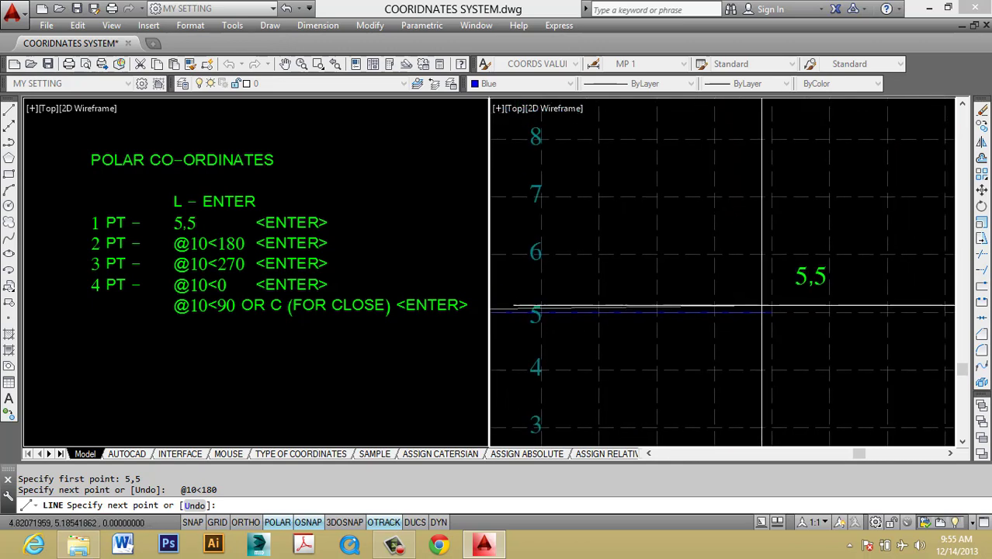
scroll(777, 295, down, 2)
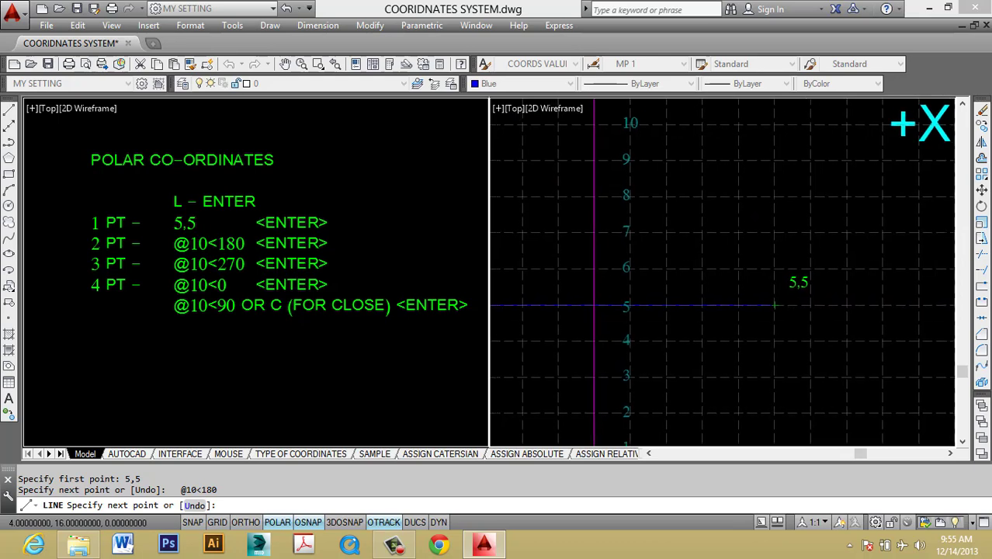
scroll(745, 304, up, 4)
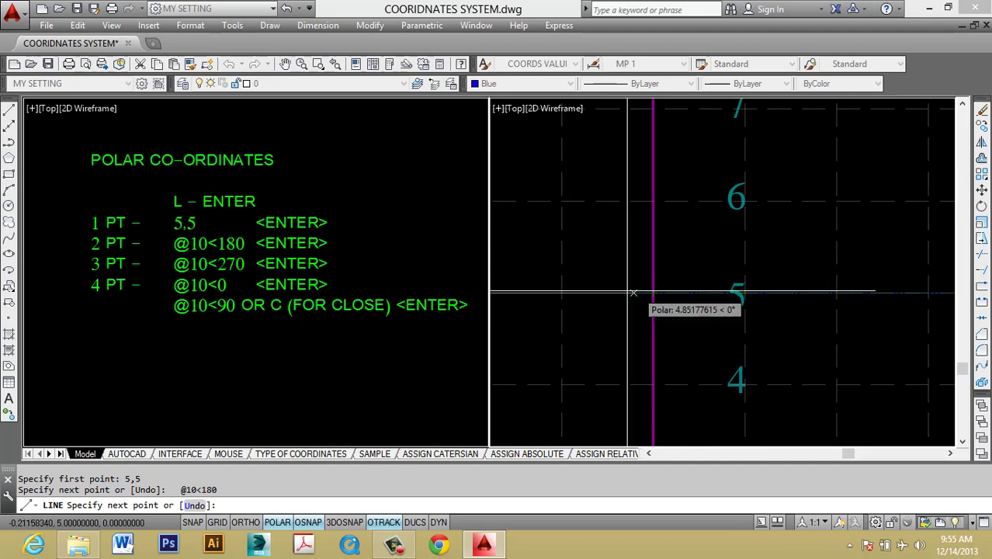
scroll(652, 289, down, 4)
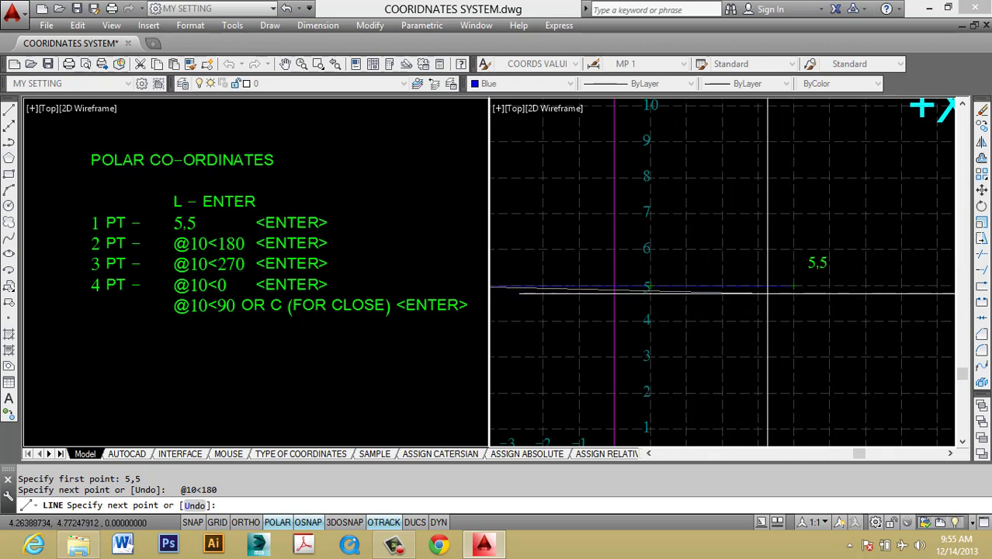
scroll(779, 291, down, 2)
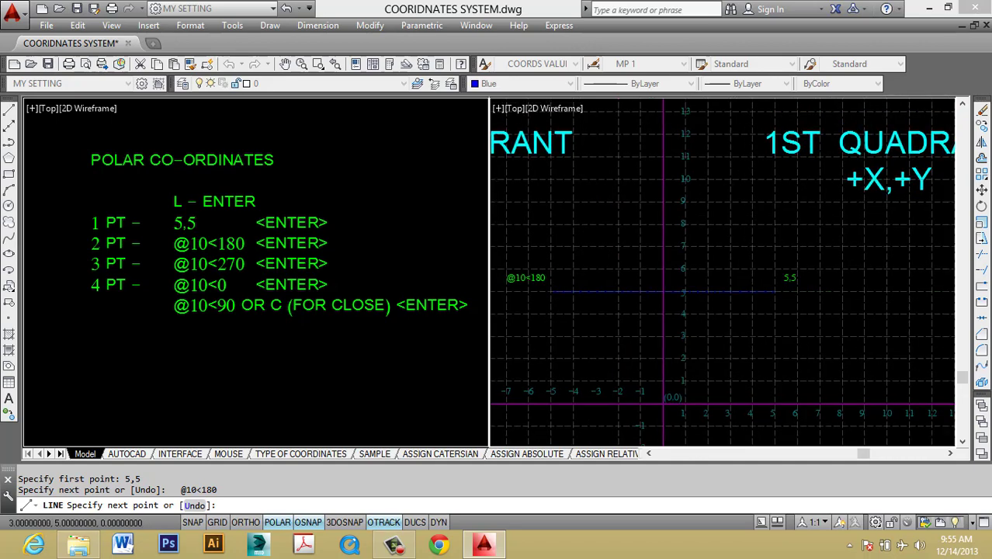
scroll(774, 290, up, 4)
scroll(788, 293, down, 2)
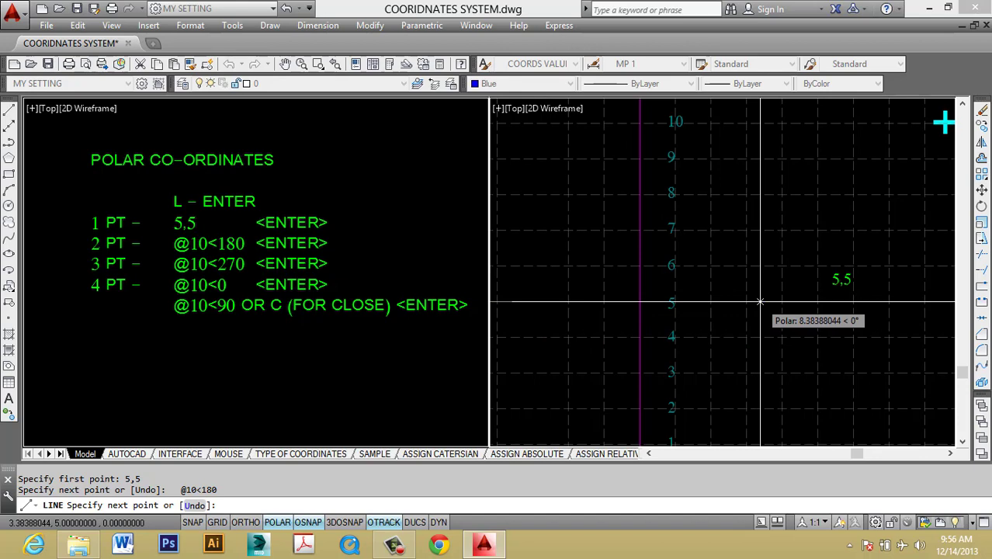
scroll(760, 301, down, 2)
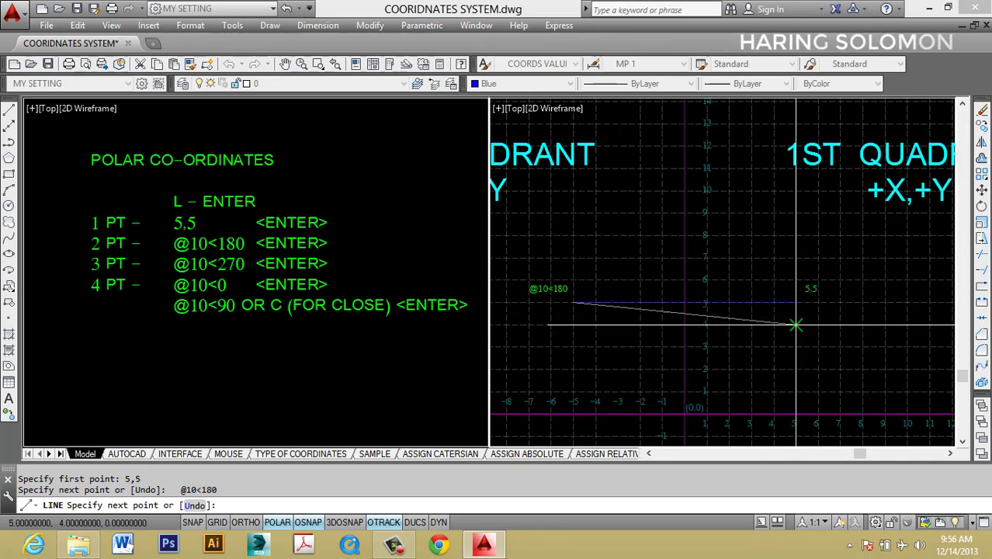
scroll(813, 318, up, 2)
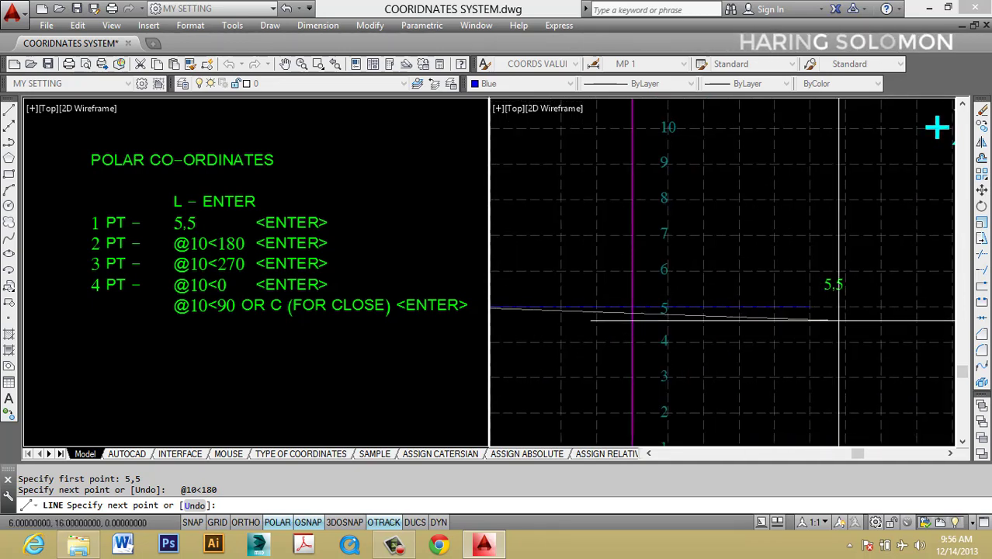
scroll(834, 315, up, 3)
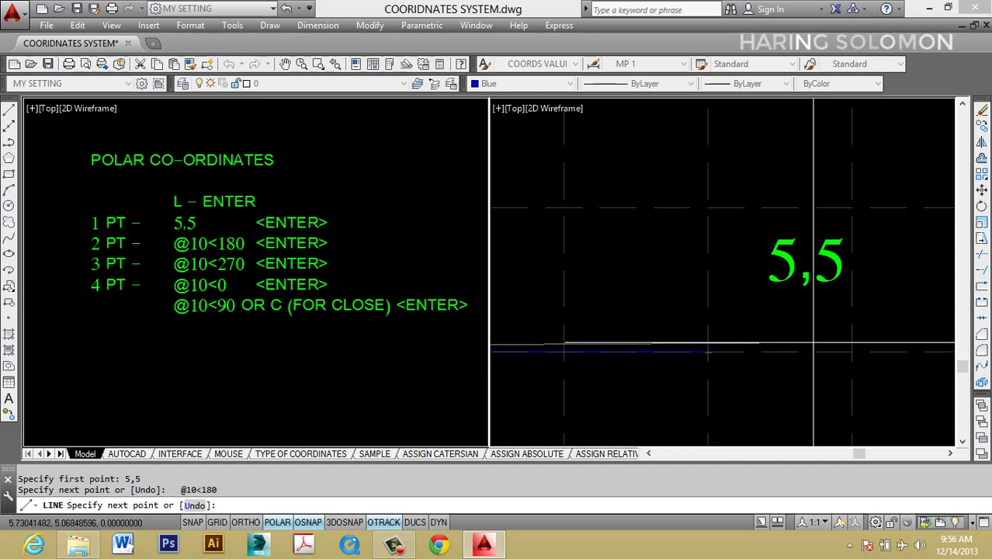
scroll(809, 320, down, 3)
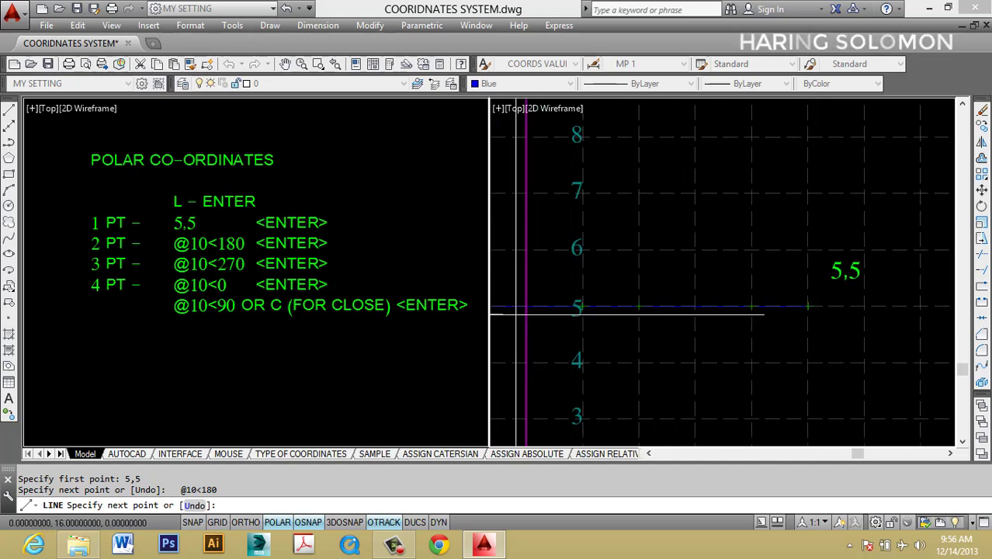
mouse_move(526, 312)
middle_down()
mouse_move(903, 344)
mouse_move(685, 306)
middle_up()
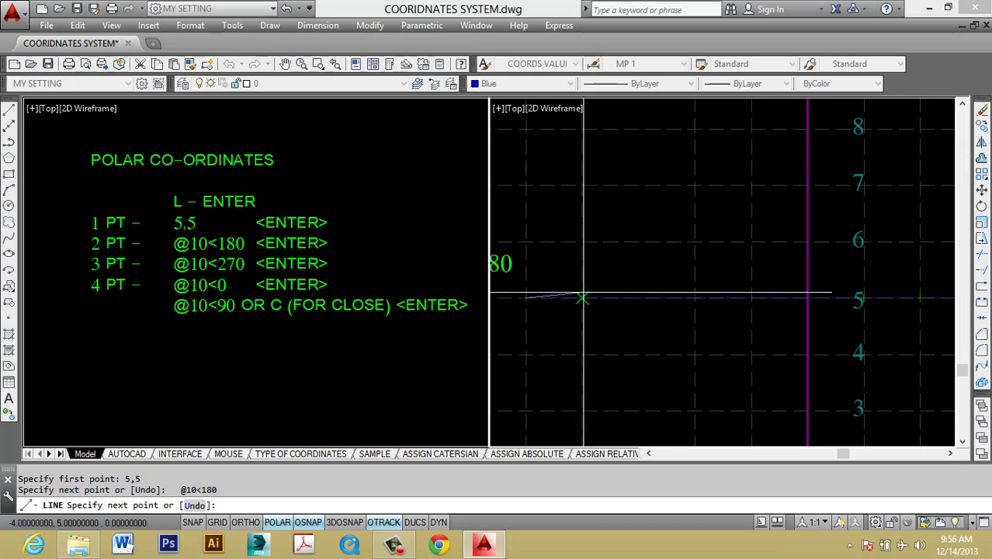
scroll(639, 290, down, 4)
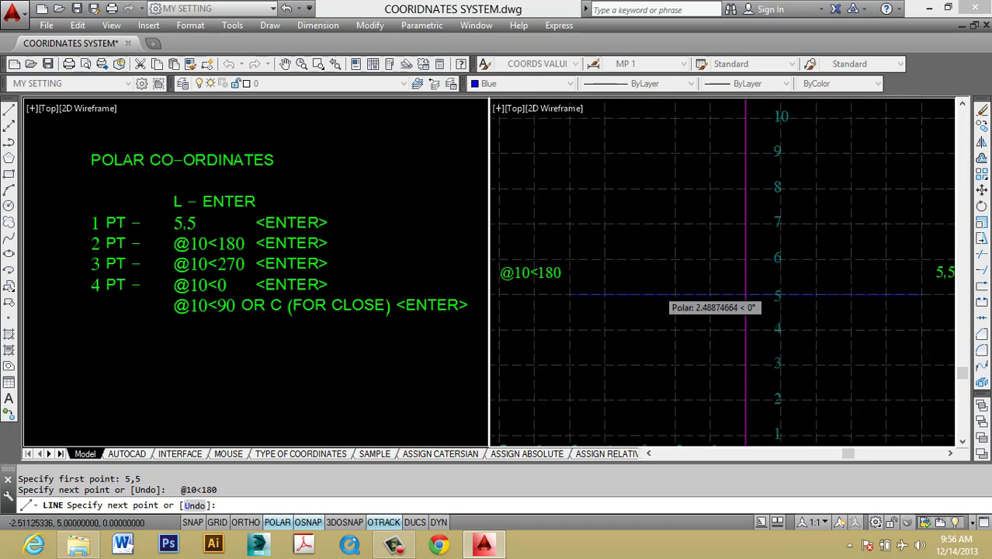
middle_drag(733, 314, 713, 302)
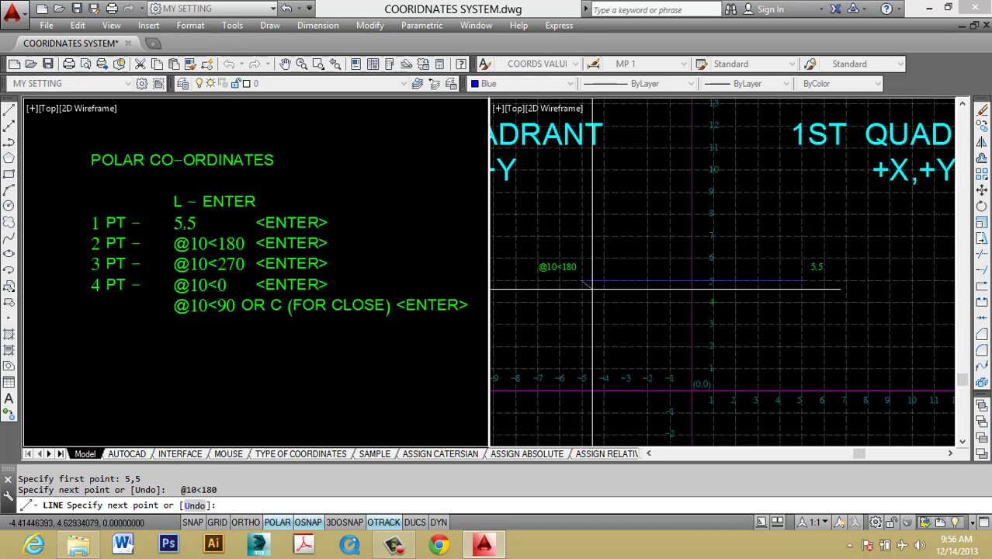
middle_drag(584, 289, 623, 289)
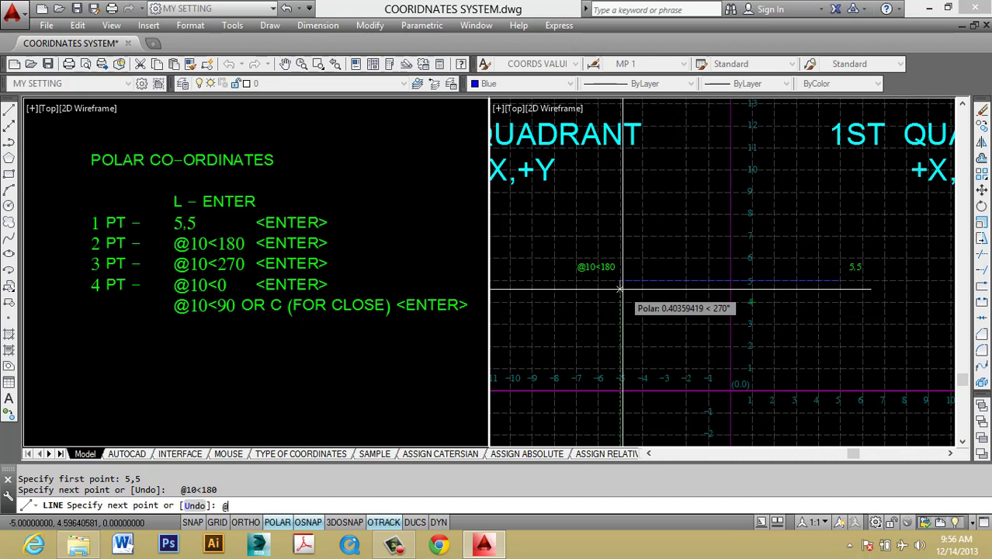
text(10<270)
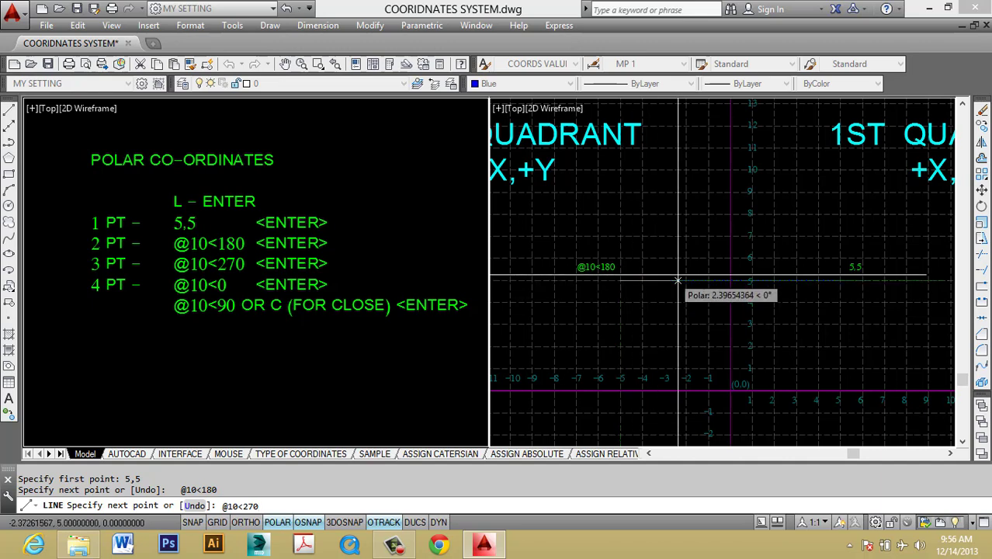
scroll(848, 288, down, 2)
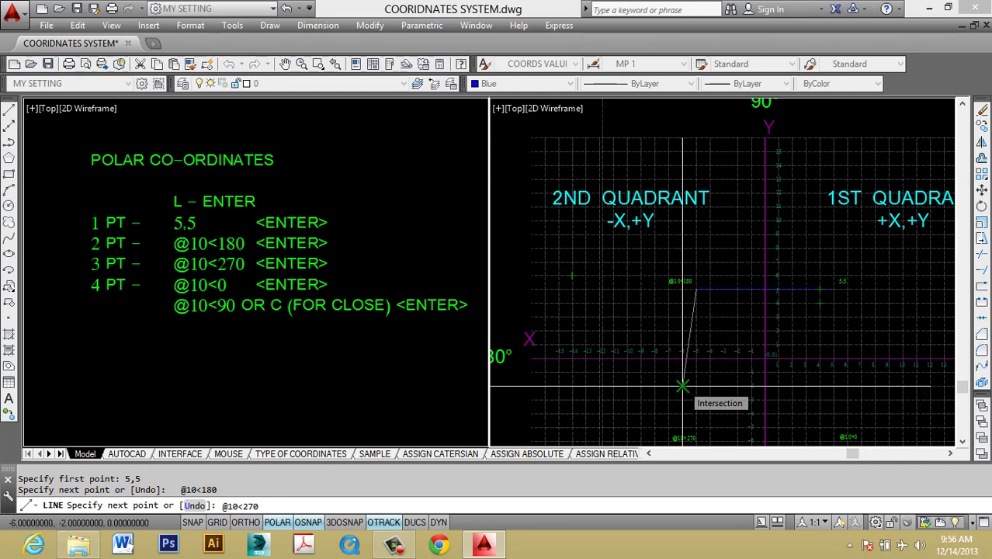
middle_drag(682, 386, 701, 277)
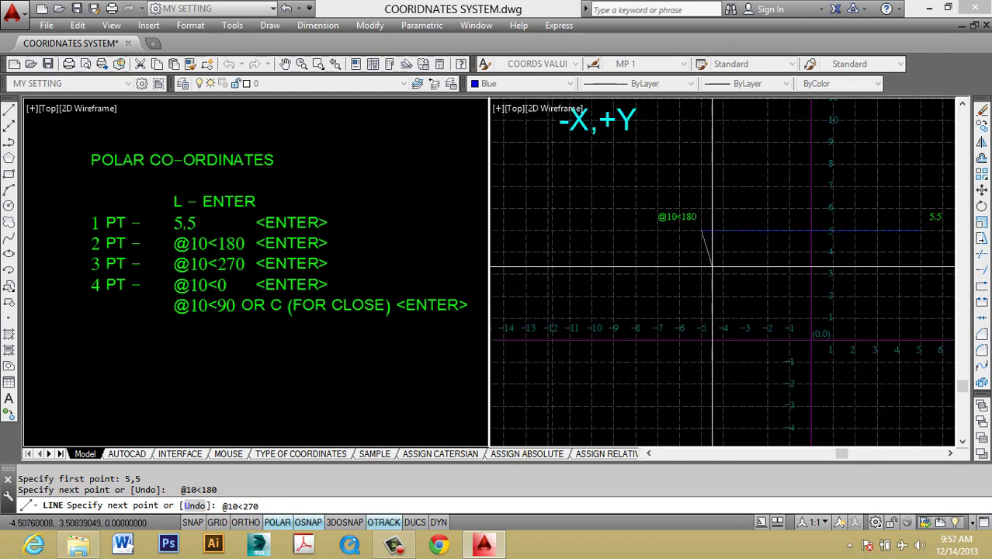
middle_drag(712, 341, 699, 202)
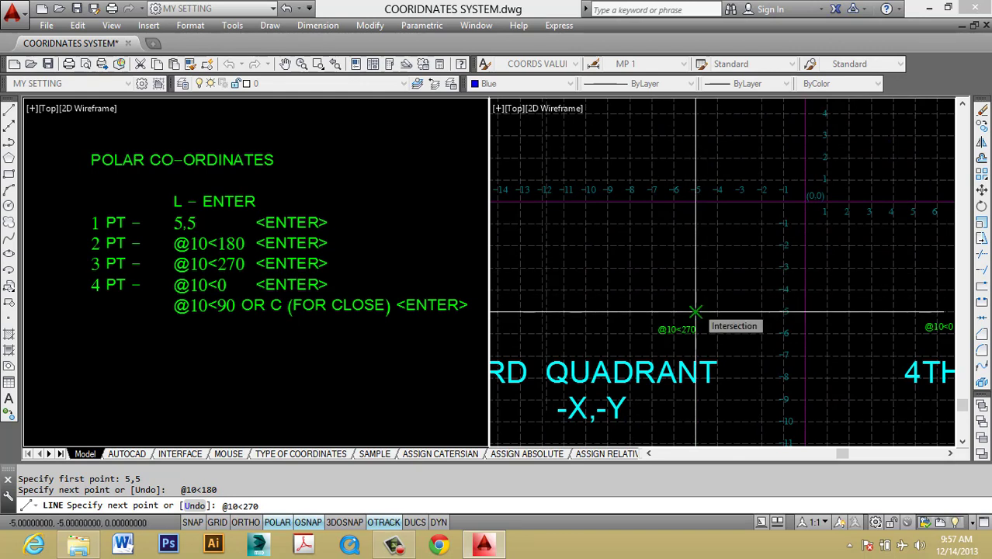
key(Return)
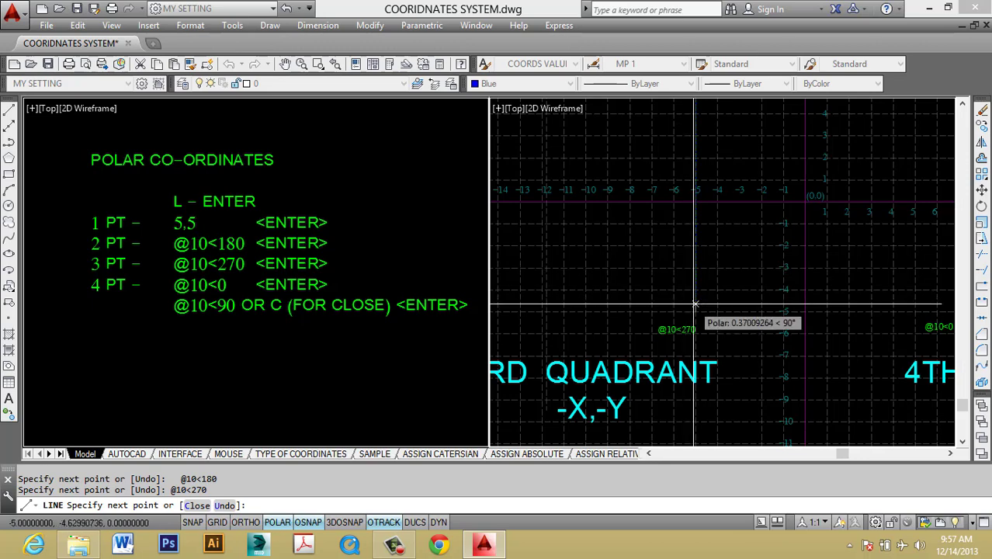
scroll(695, 304, up, 2)
scroll(683, 305, down, 2)
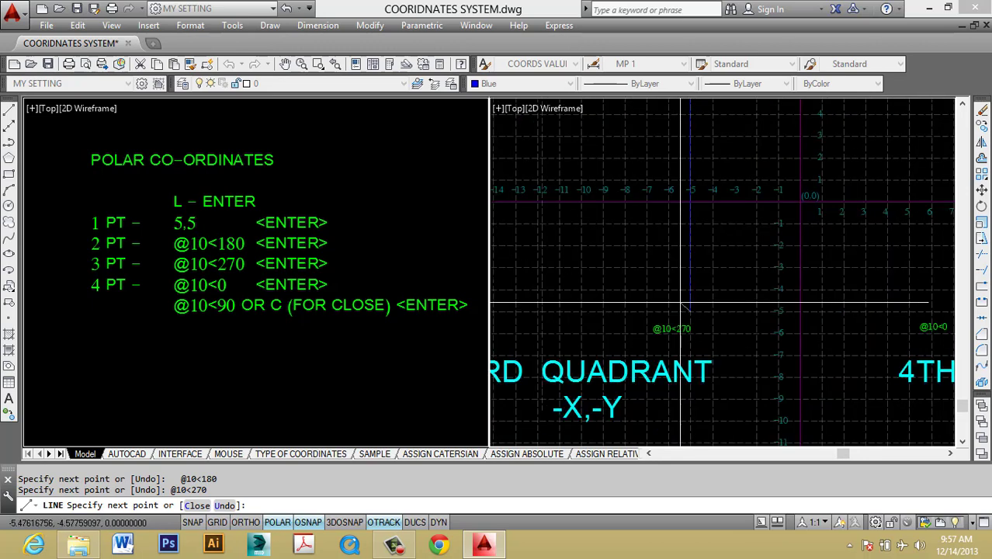
scroll(682, 305, down, 3)
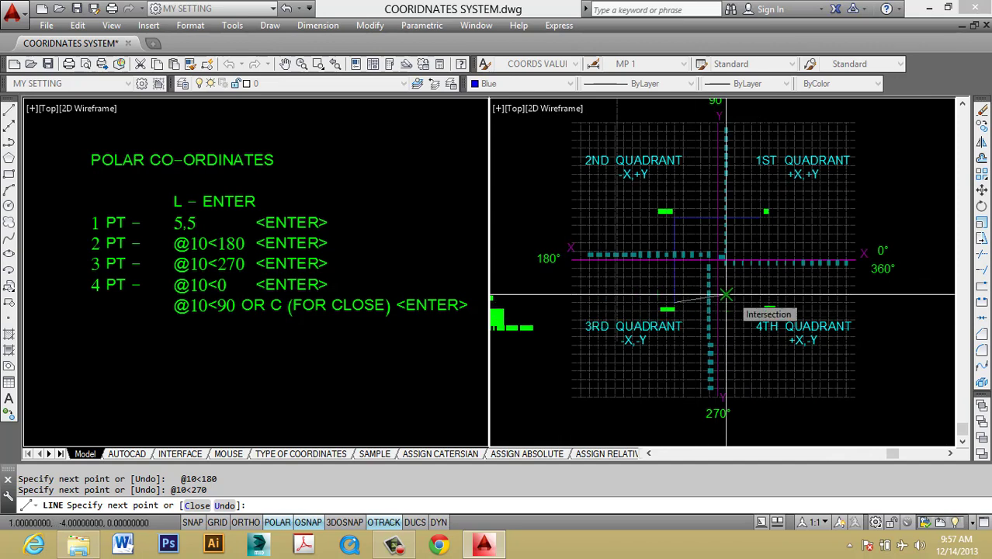
text(@10<0)
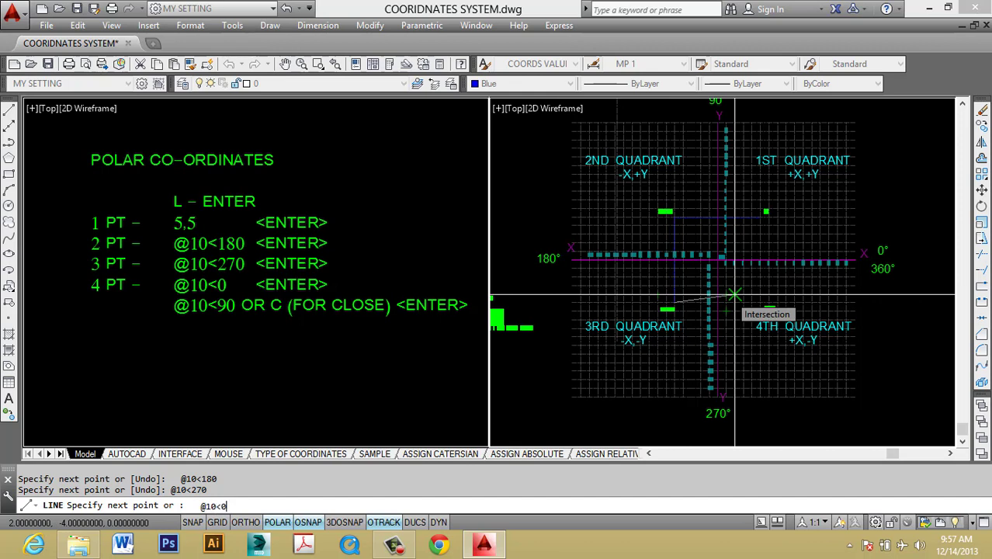
key(Return)
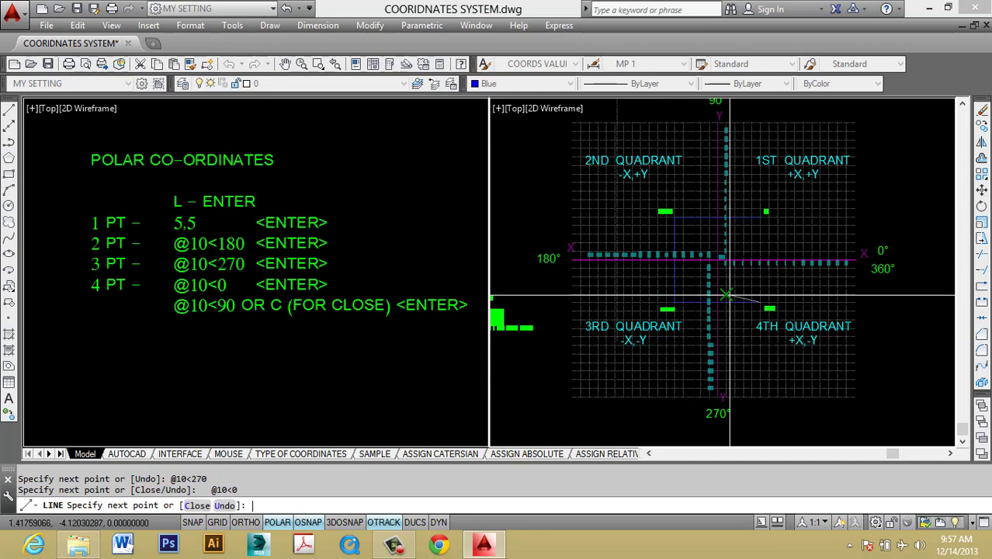
scroll(750, 286, up, 5)
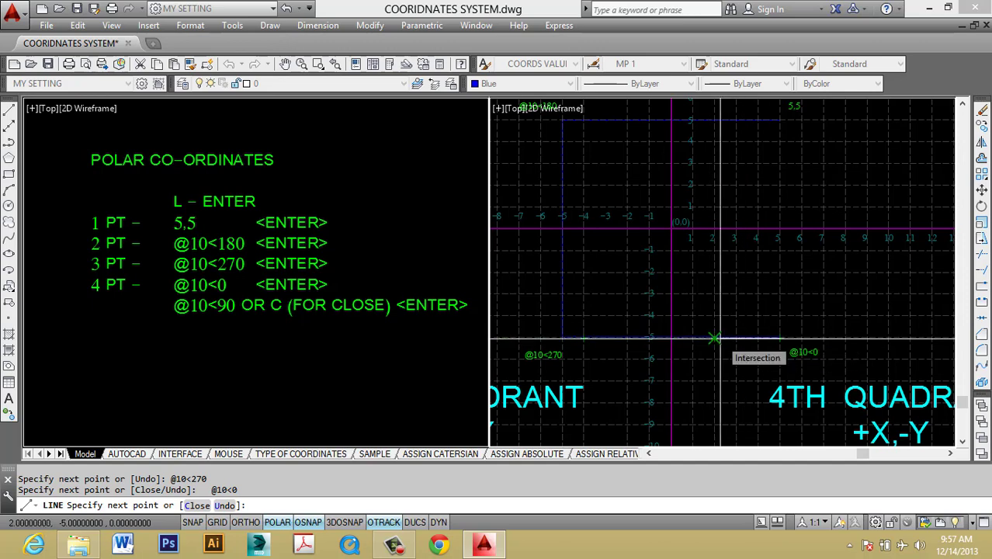
scroll(716, 337, down, 1)
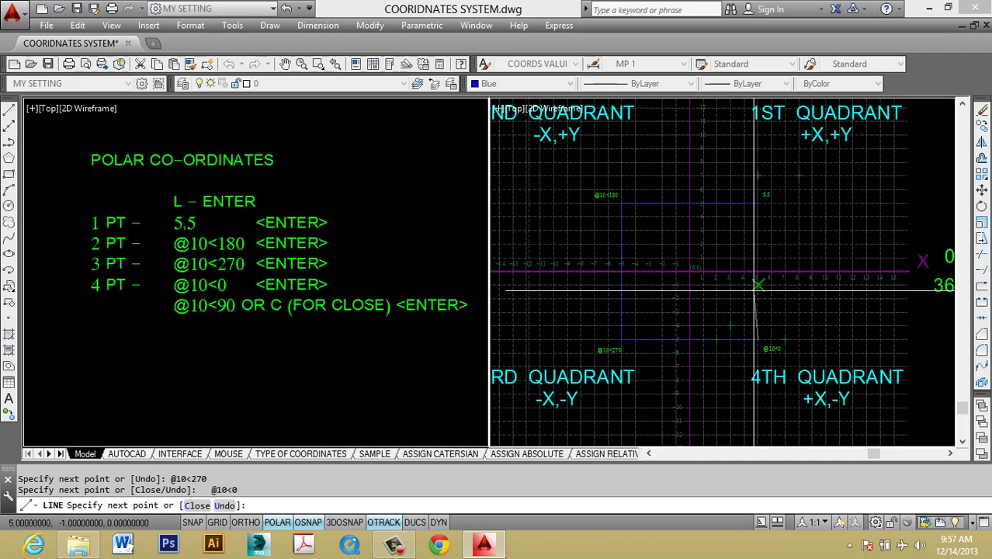
key(Return)
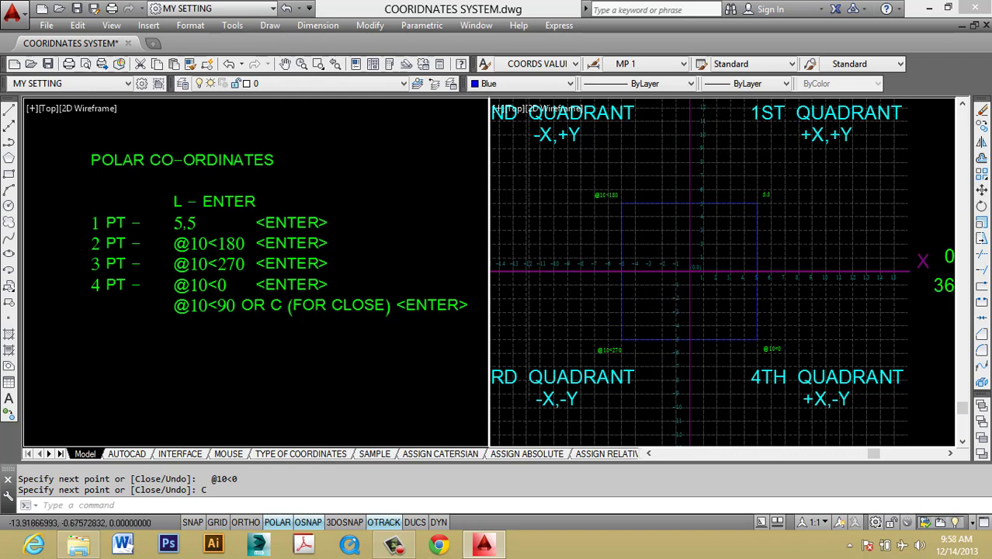
- Examine the closed square on the quadrant chart together with the polar co-ordinate list beside it
click(290, 273)
scroll(289, 278, down, 6)
scroll(323, 249, down, 2)
scroll(311, 311, up, 6)
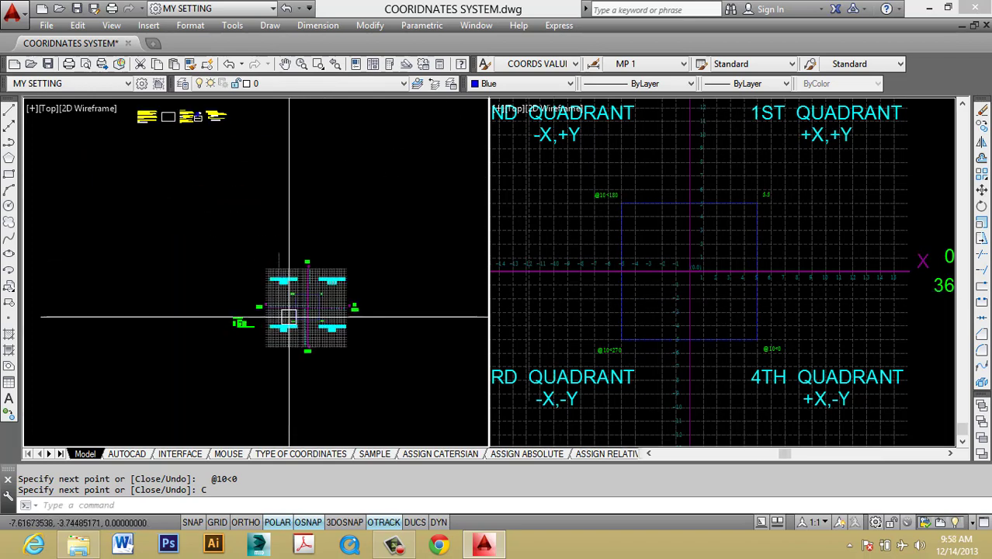
middle_drag(305, 327, 303, 322)
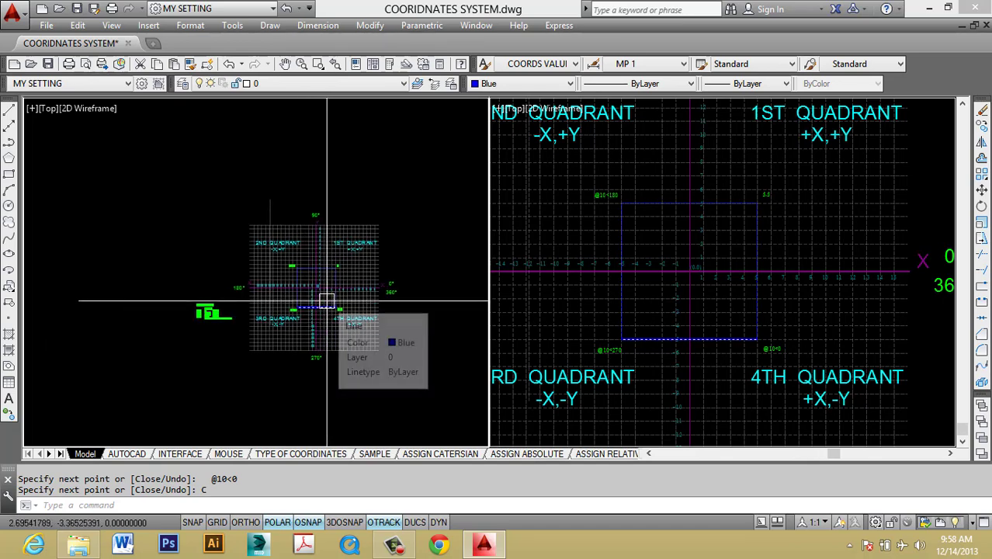
scroll(222, 294, up, 6)
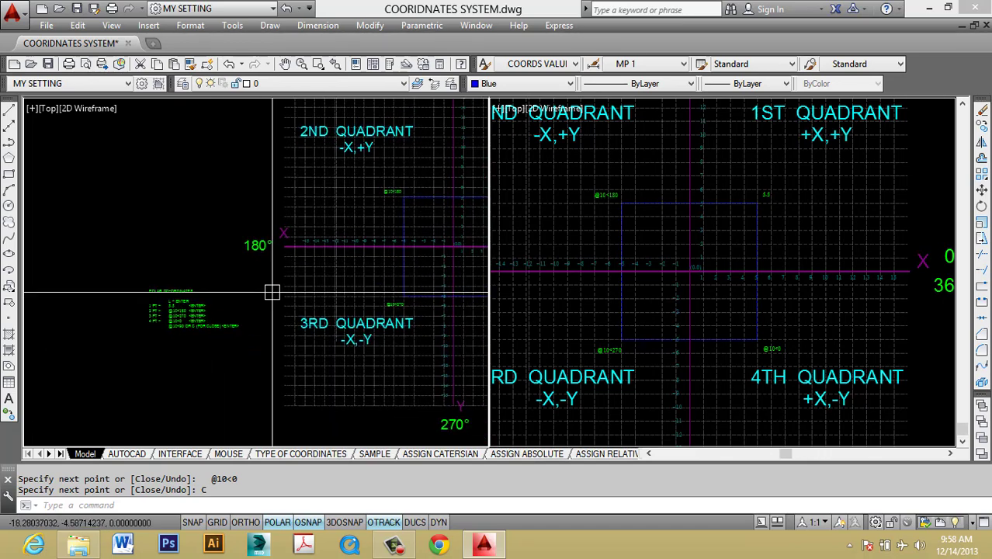
scroll(272, 292, down, 6)
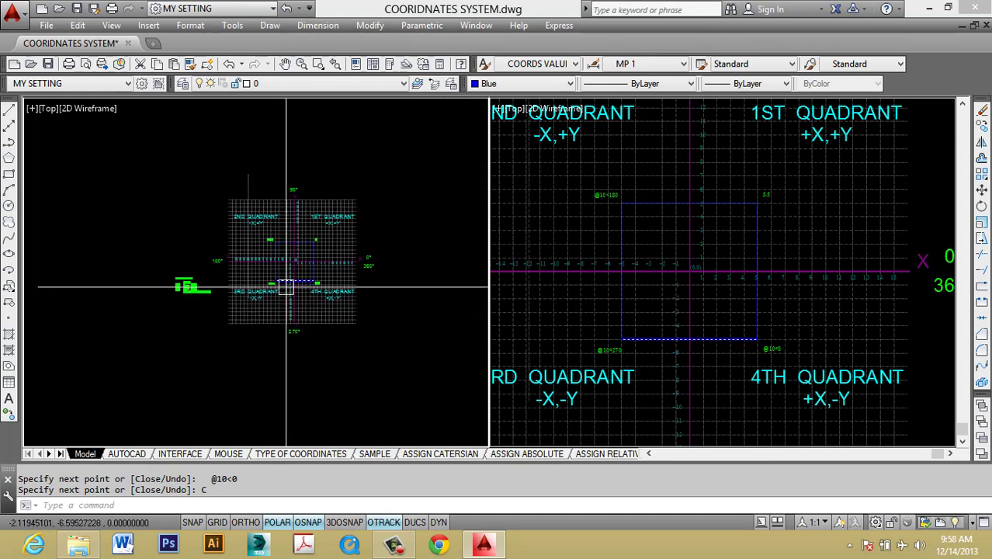
scroll(286, 286, up, 2)
middle_drag(158, 273, 258, 275)
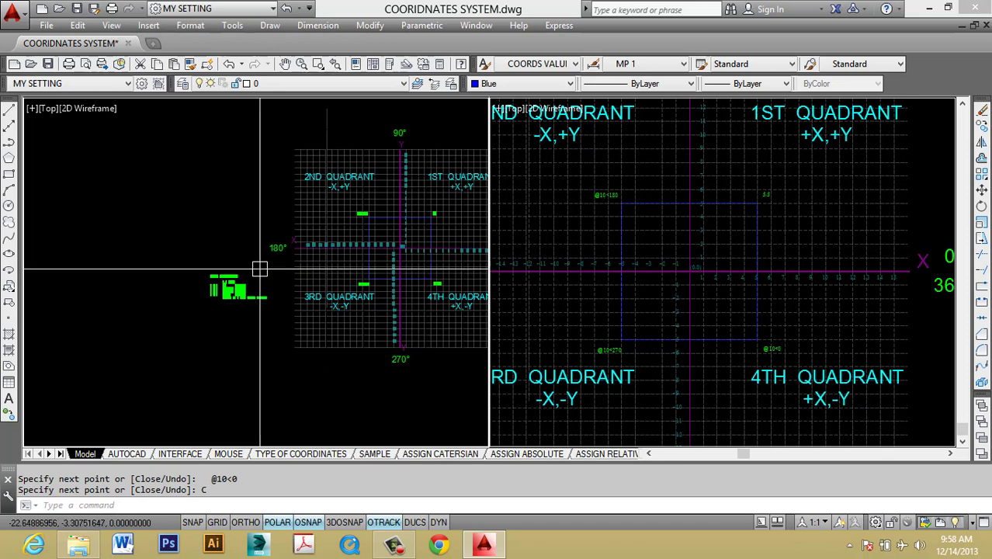
scroll(259, 272, down, 3)
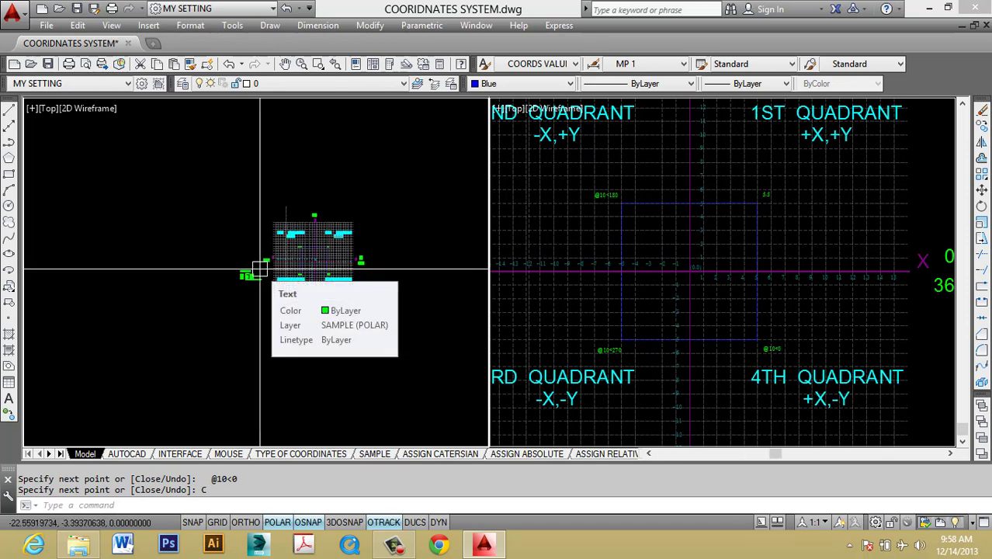
click(395, 545)
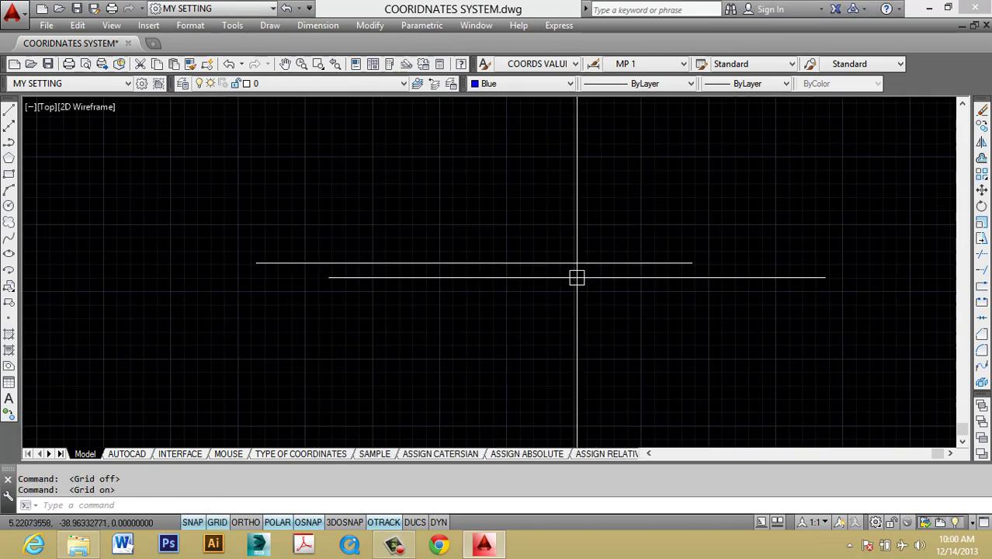
- Toggle the grid display off and back on to compare the black drawing area with and without it
key(F7)
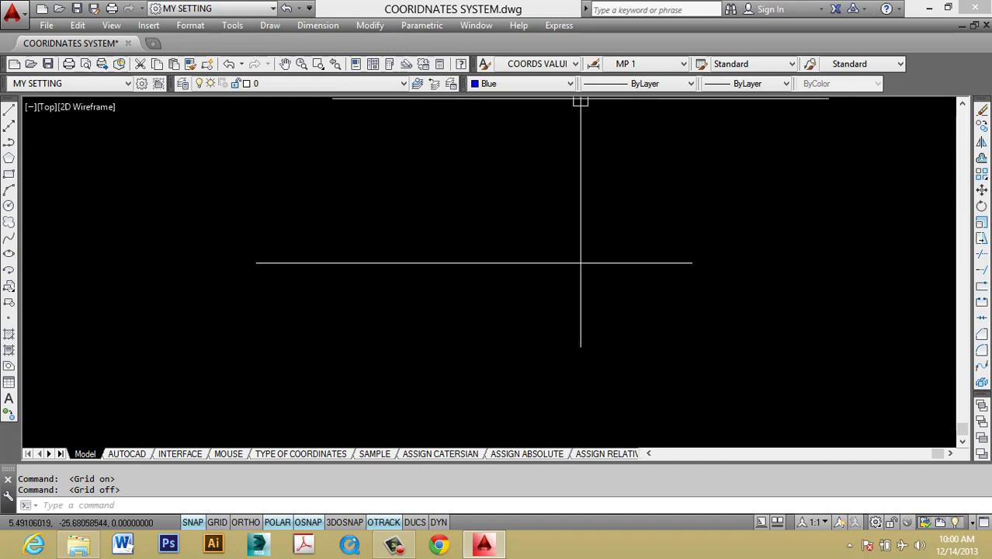
scroll(422, 195, up, 4)
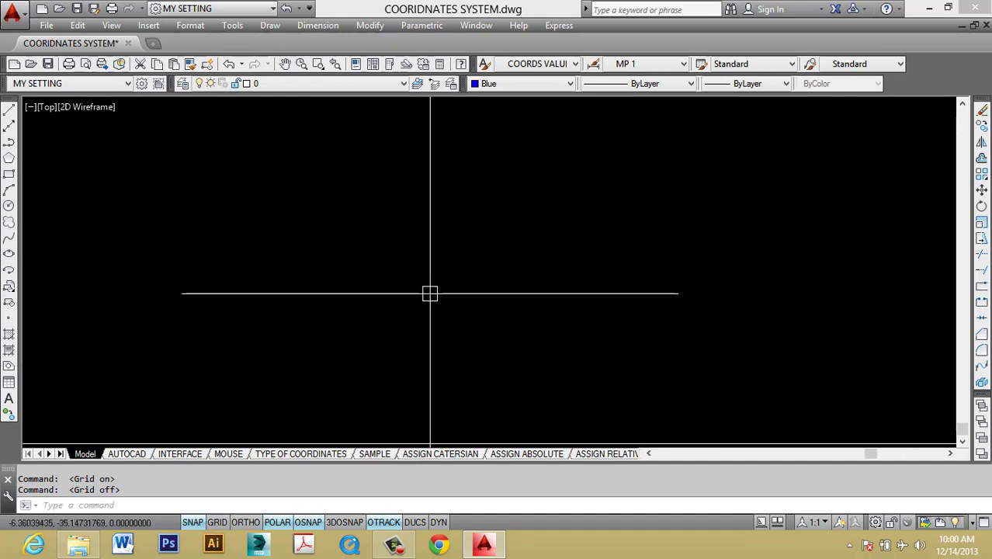
key(F7)
key(F7)
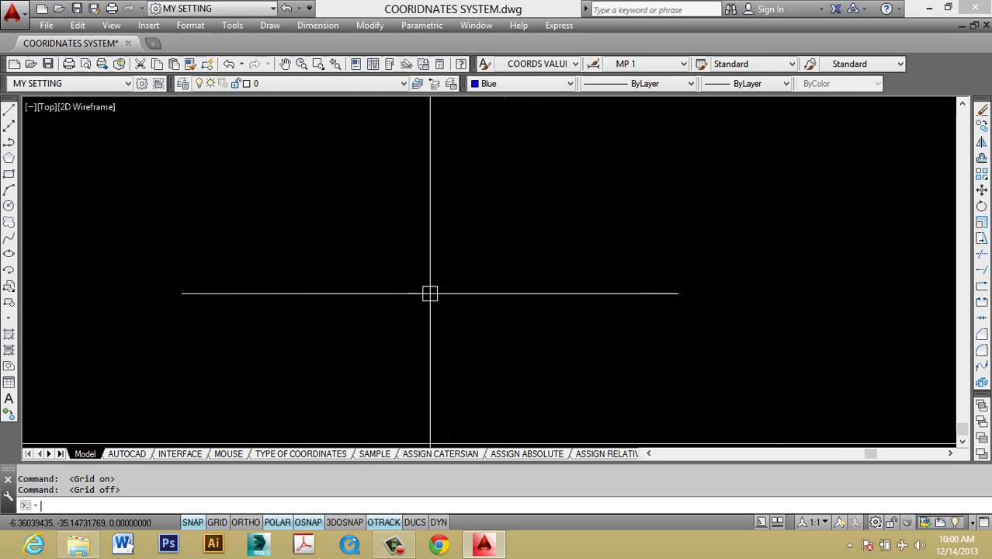
key(F7)
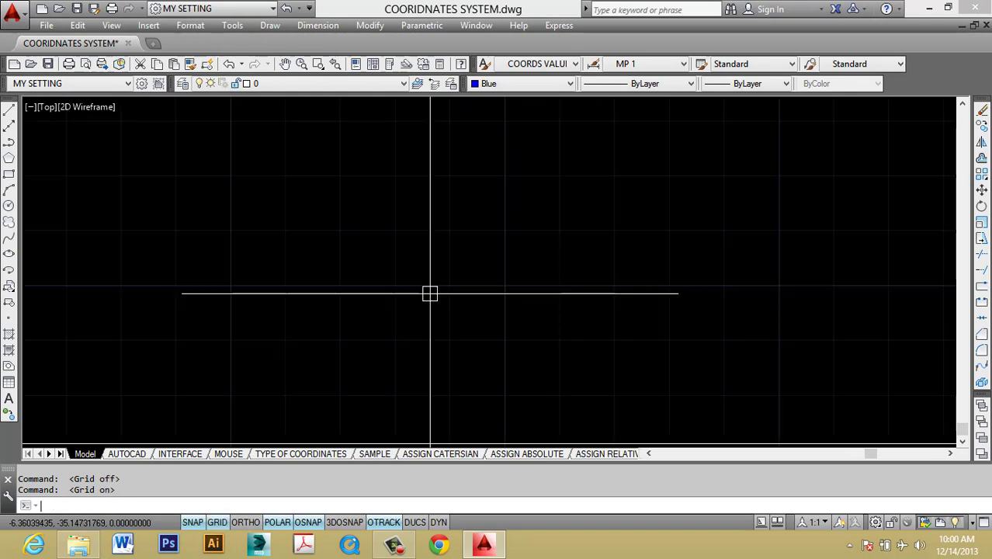
- Set the 2D model space uniform background color to White in the display options and apply it
text(op)
key(Return)
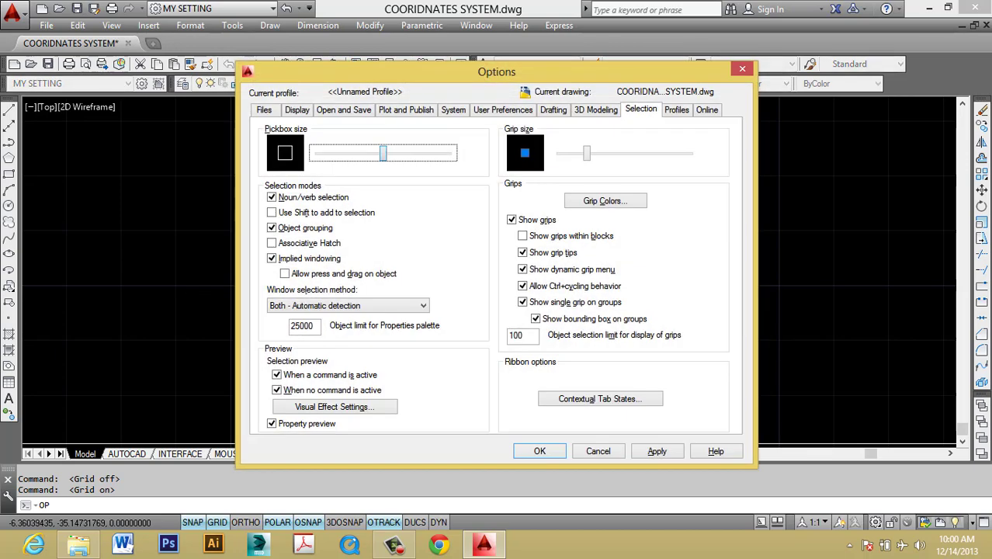
click(297, 109)
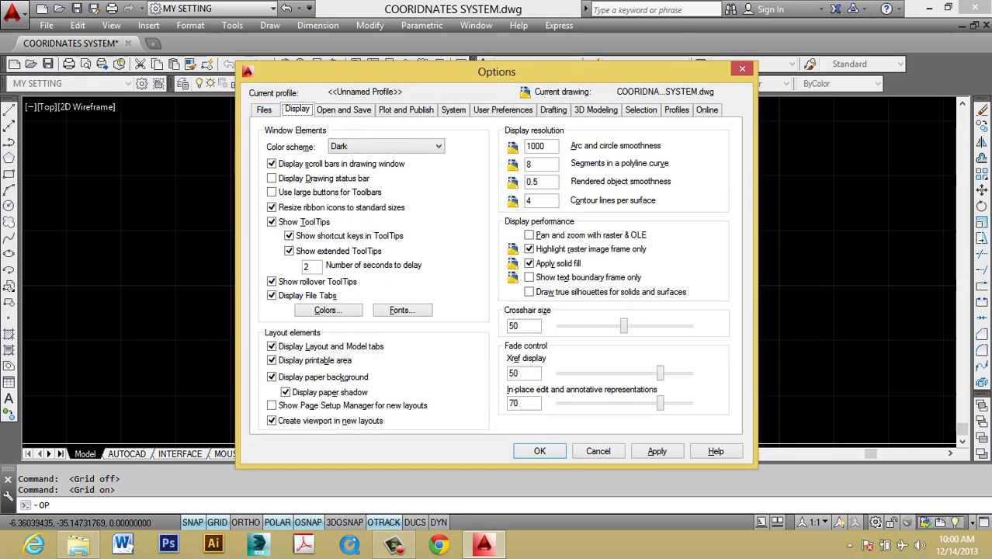
click(328, 309)
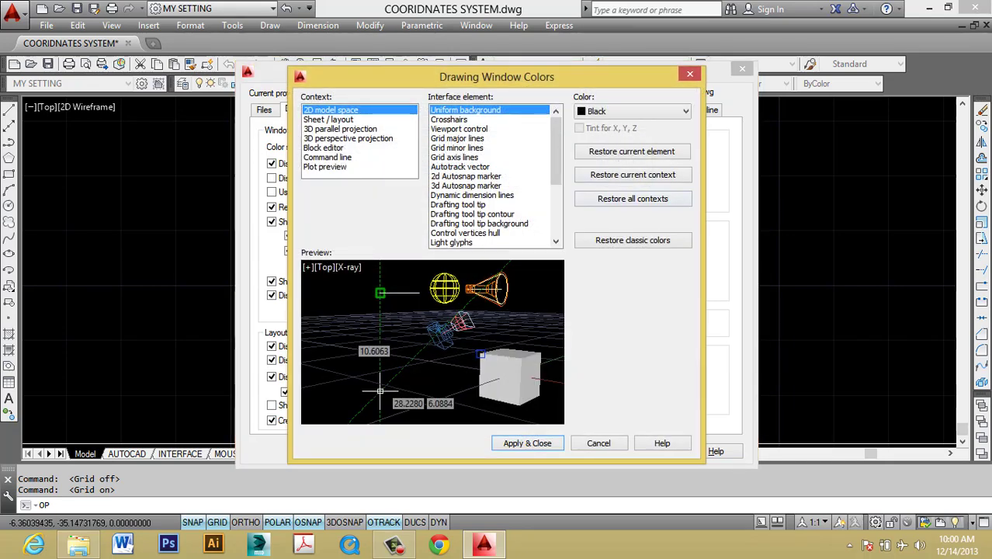
click(686, 111)
click(605, 201)
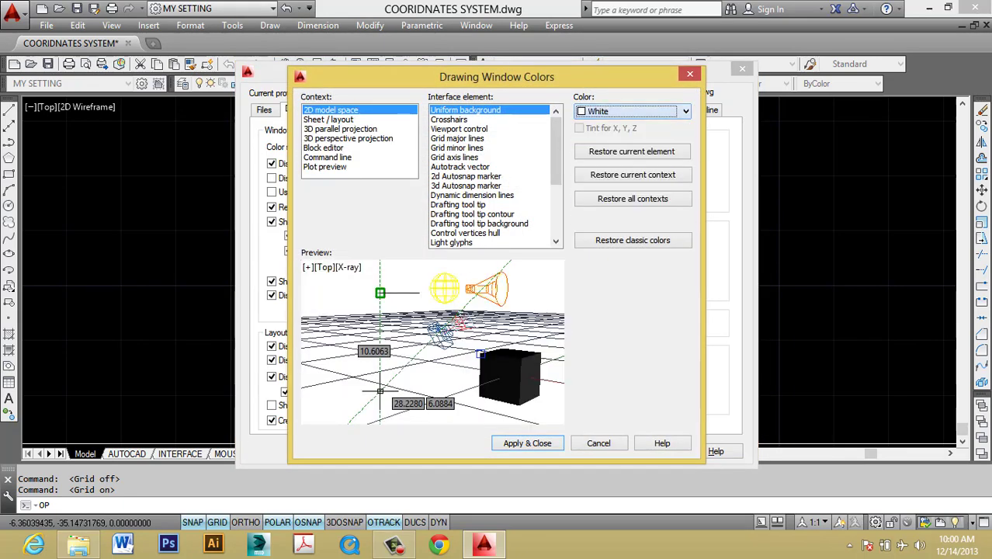
click(527, 443)
click(658, 451)
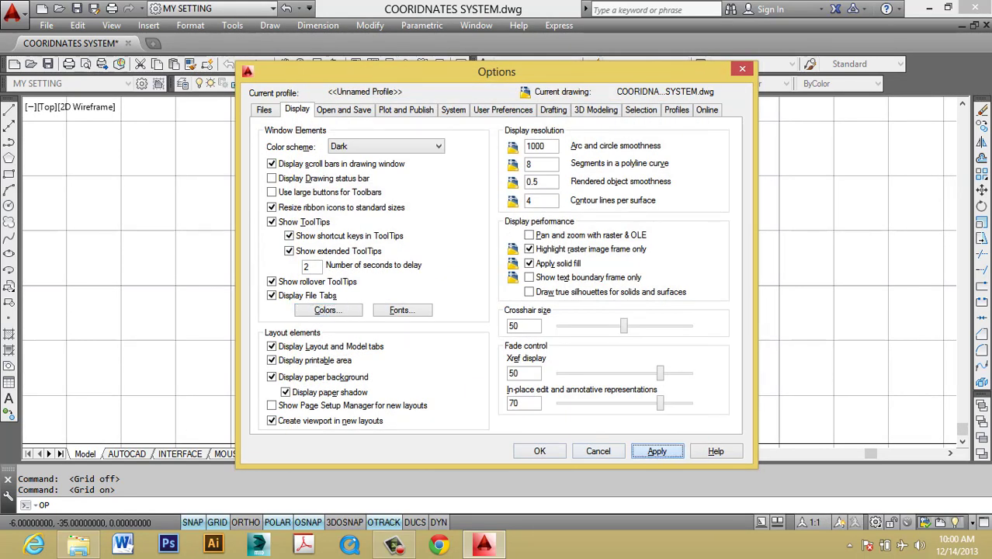
click(539, 451)
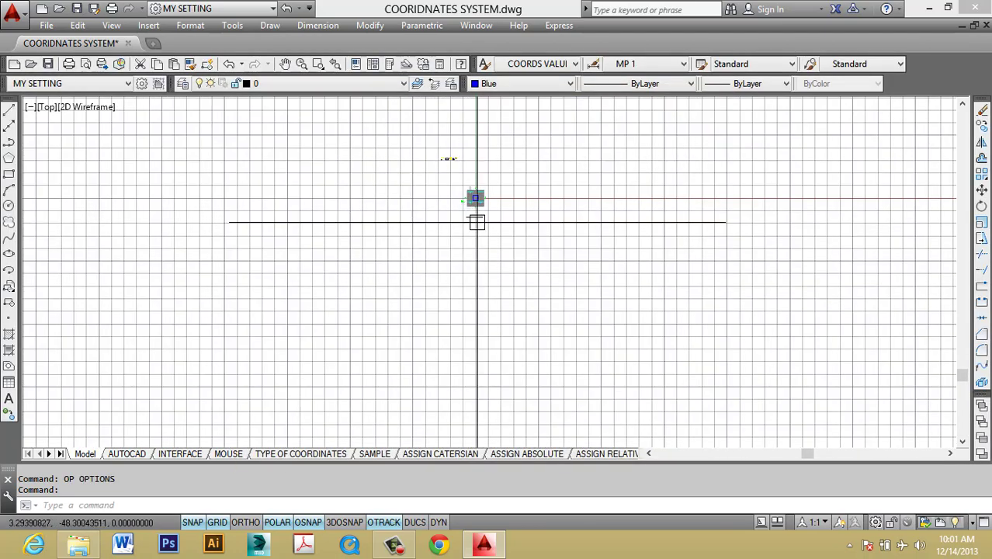
- Toggle the grid display off and on repeatedly against the white background, leaving it on
scroll(475, 255, up, 5)
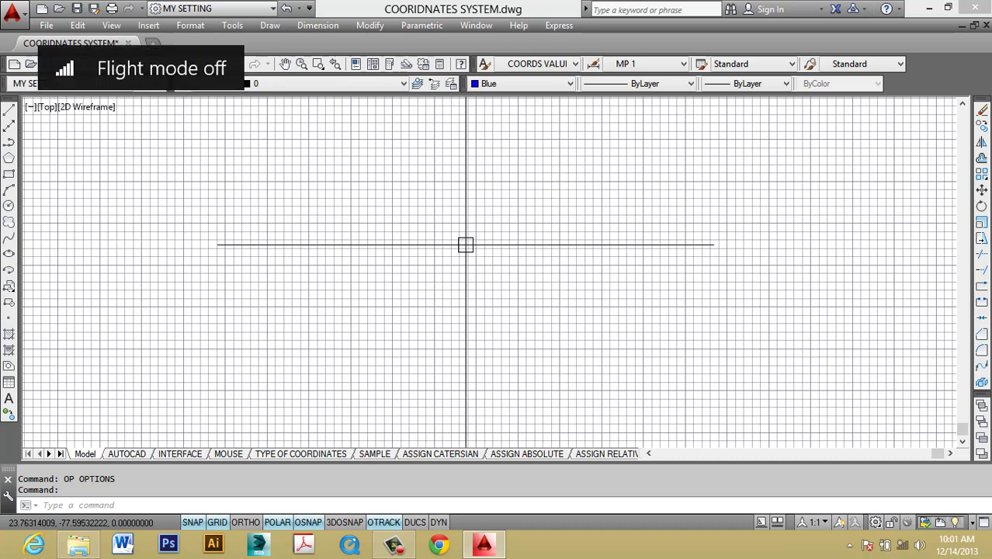
key(F7)
key(F7)
key(F7)
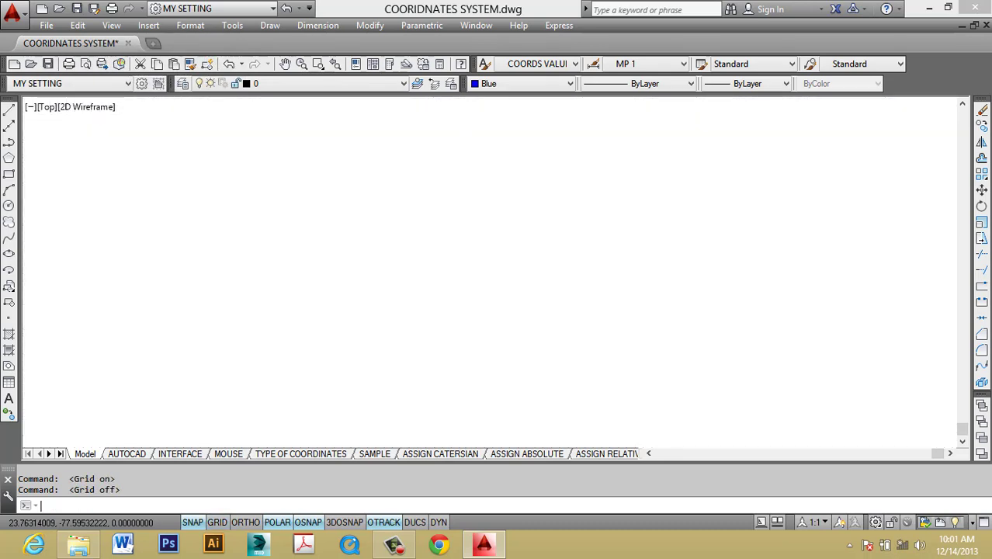
key(F7)
key(F7)
key(F7)
key(F7)
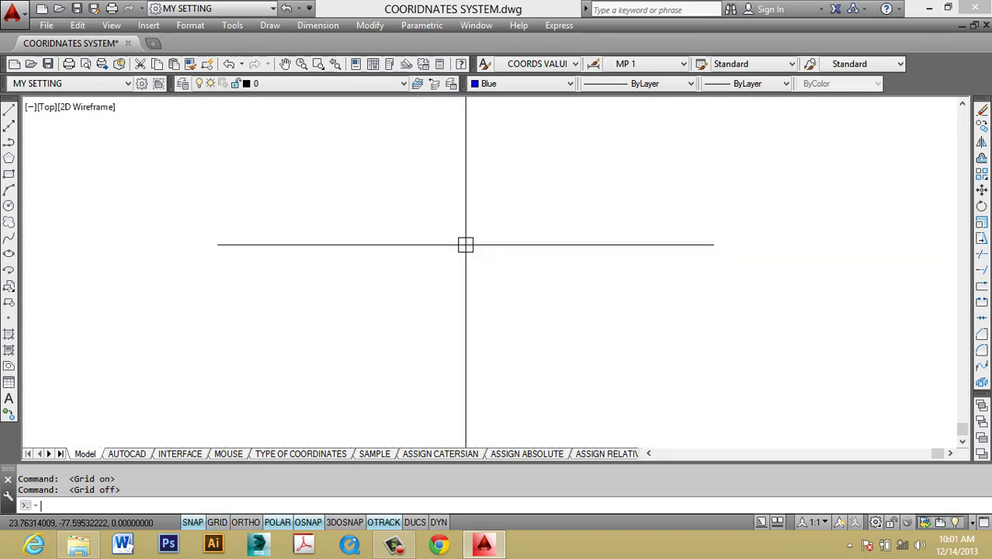
key(F7)
- Inspect the grid around the chart's origin (0,0) and turn the grid display off there
scroll(470, 241, down, 7)
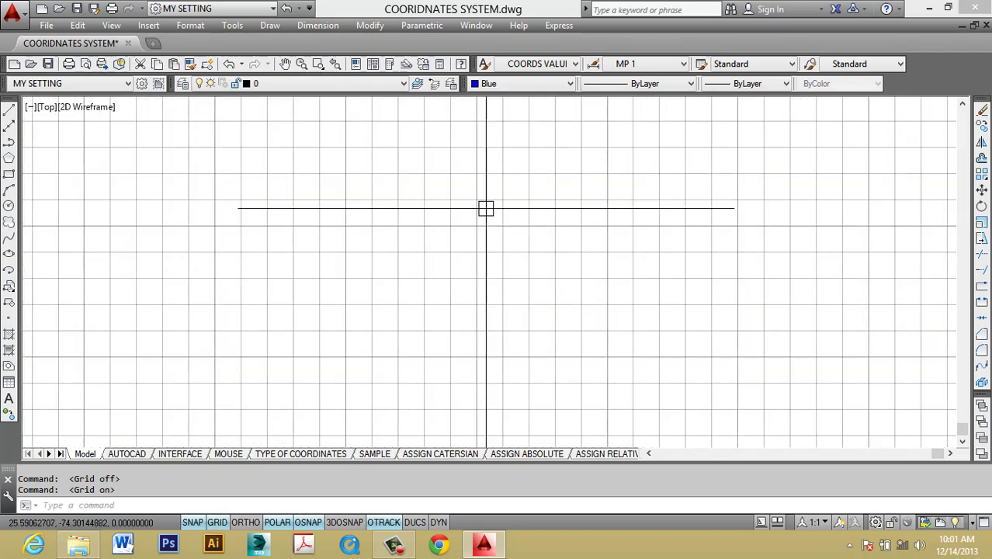
scroll(470, 233, up, 6)
scroll(501, 412, up, 12)
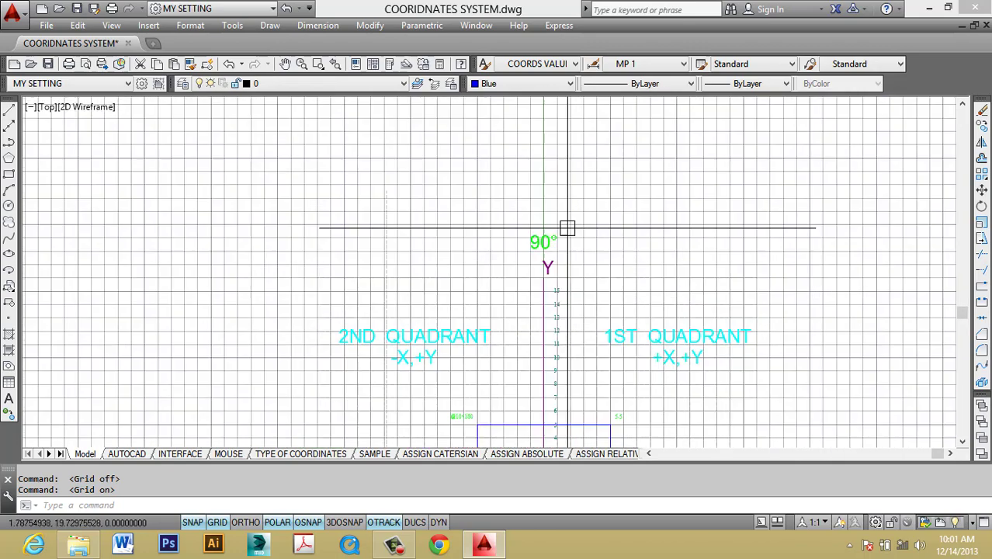
scroll(487, 282, up, 3)
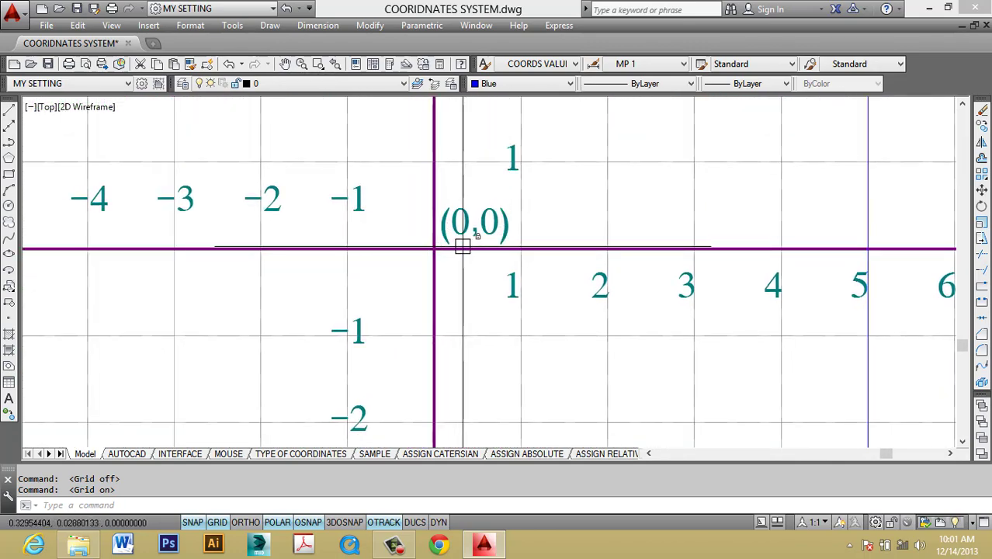
scroll(461, 245, down, 2)
scroll(479, 259, up, 2)
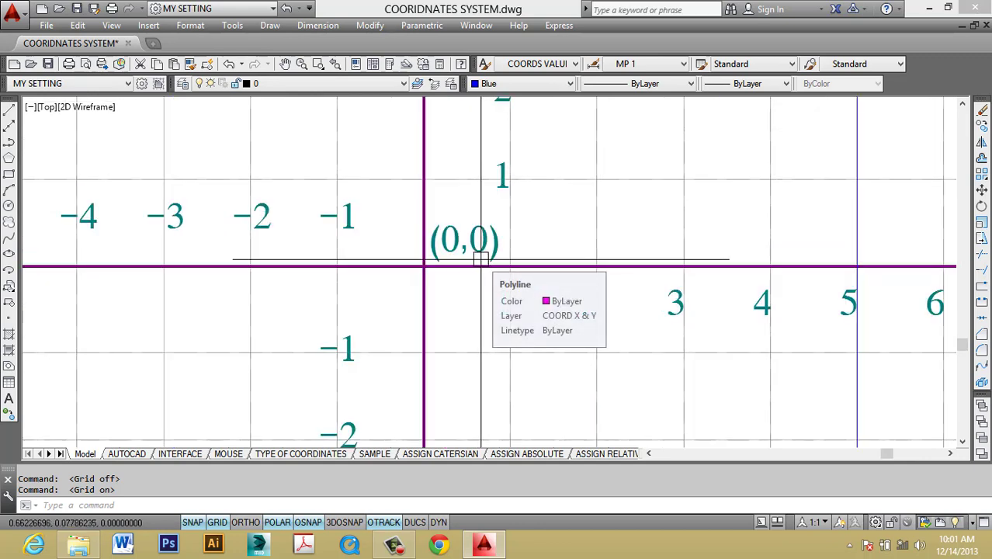
key(F7)
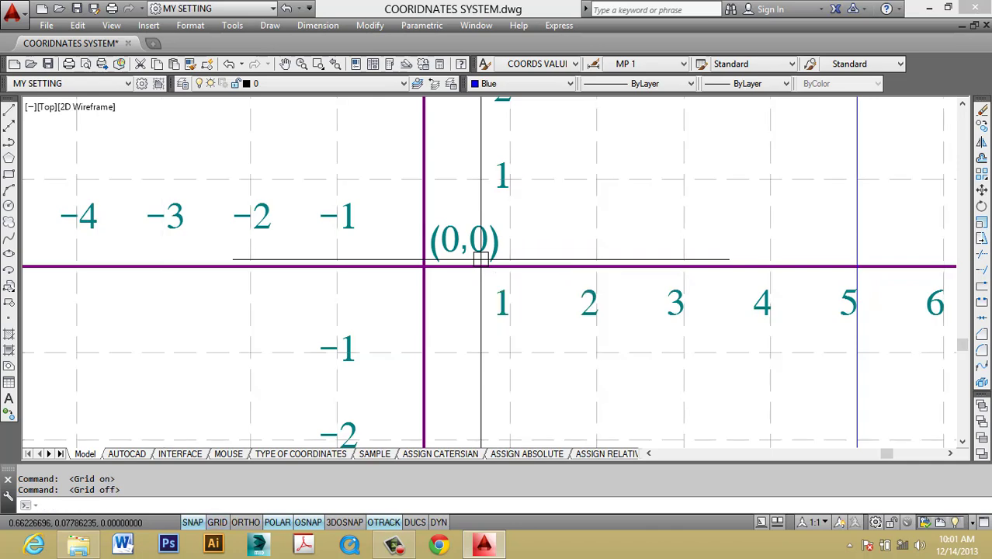
- Review the Snap and Grid drafting settings while the grid is off, and close them without changes
text(se)
key(Return)
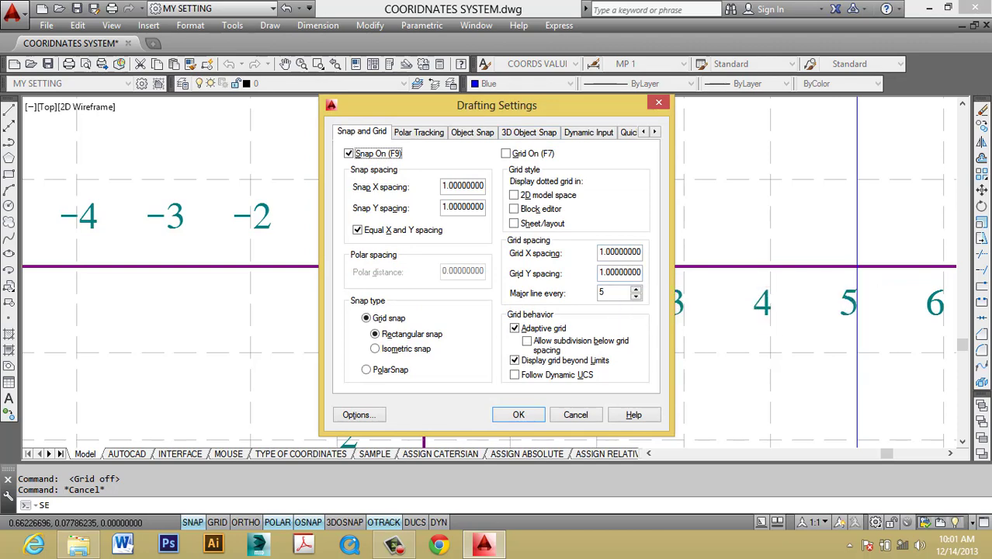
key(Return)
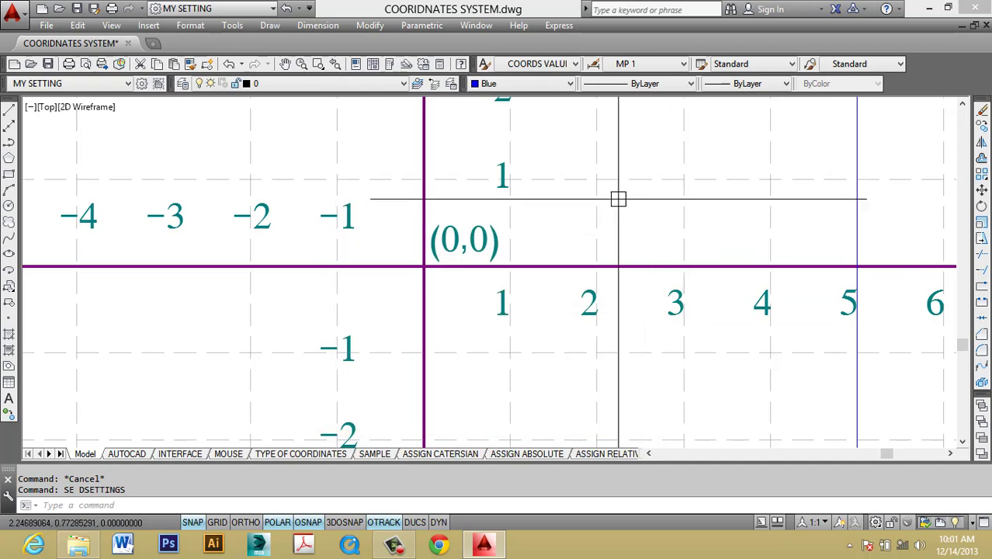
- Turn the grid display back on with the whole quadrant chart in view
scroll(526, 213, down, 2)
scroll(545, 218, down, 4)
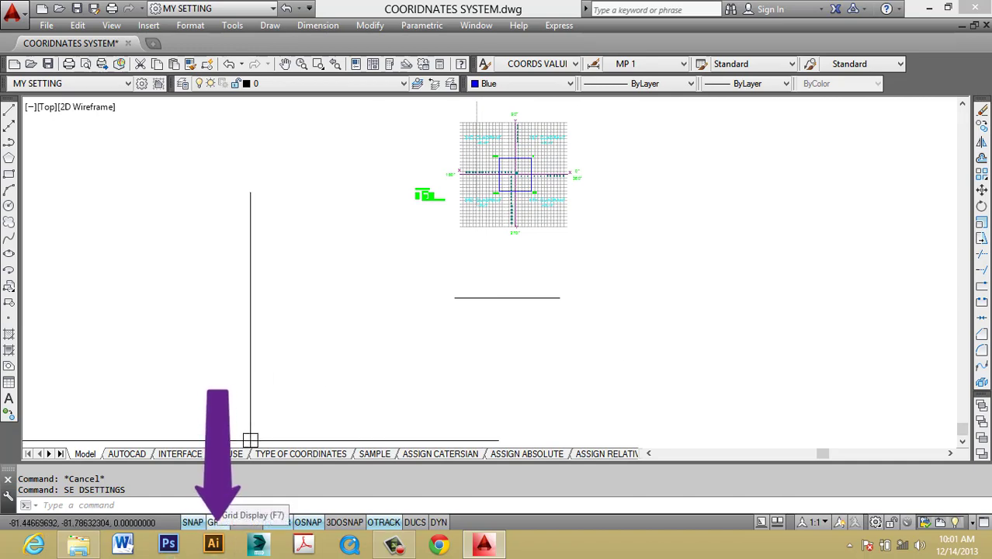
click(217, 522)
- Check the Grid On state in the drafting settings against the displayed grid, and close the settings
scroll(520, 234, up, 8)
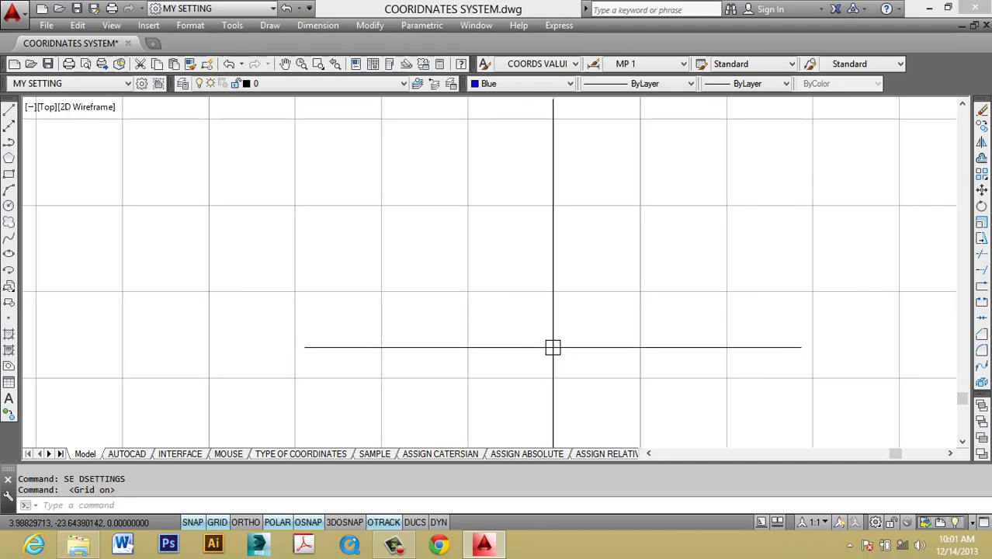
text(SE)
key(Return)
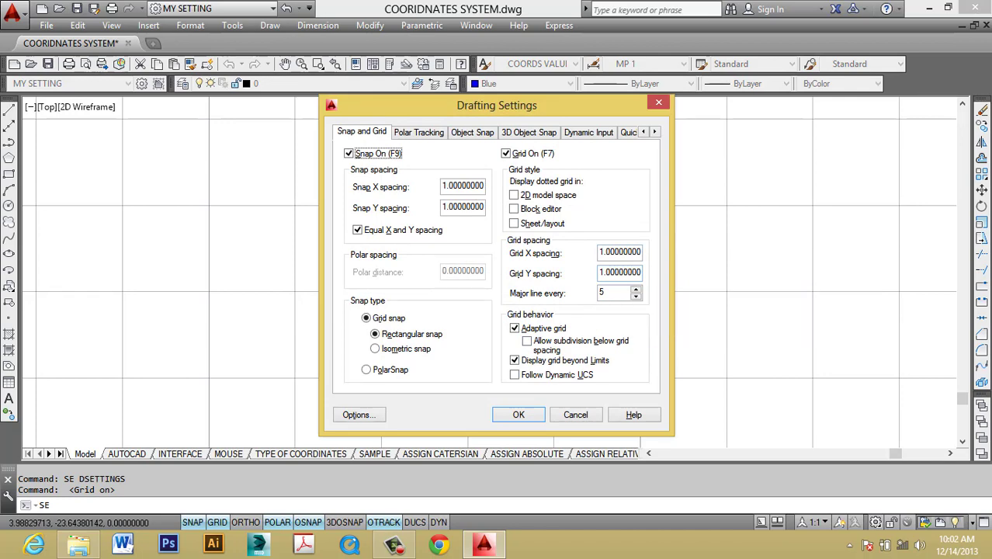
key(Return)
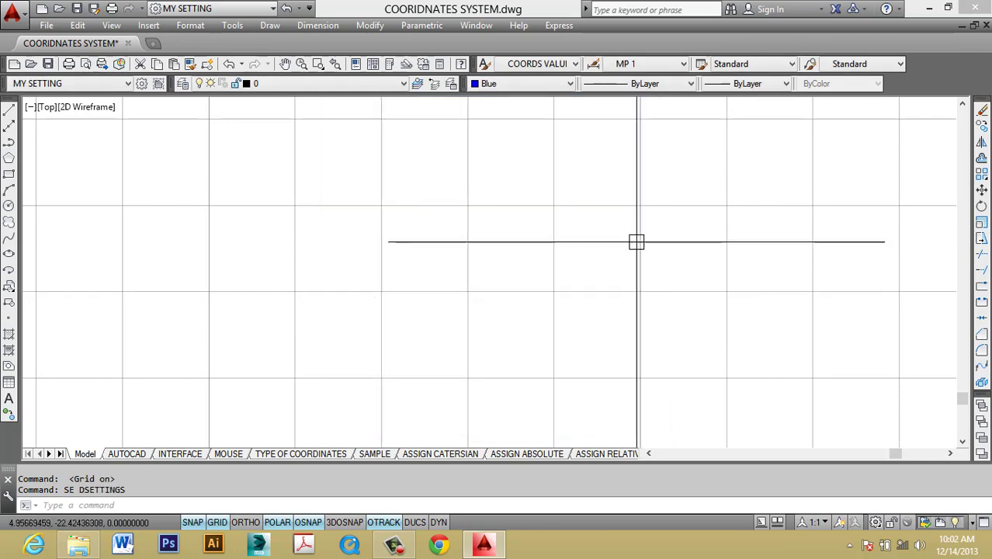
- Bring the chart's lower quadrants into view and open the Snap and Grid drafting settings
scroll(562, 279, down, 2)
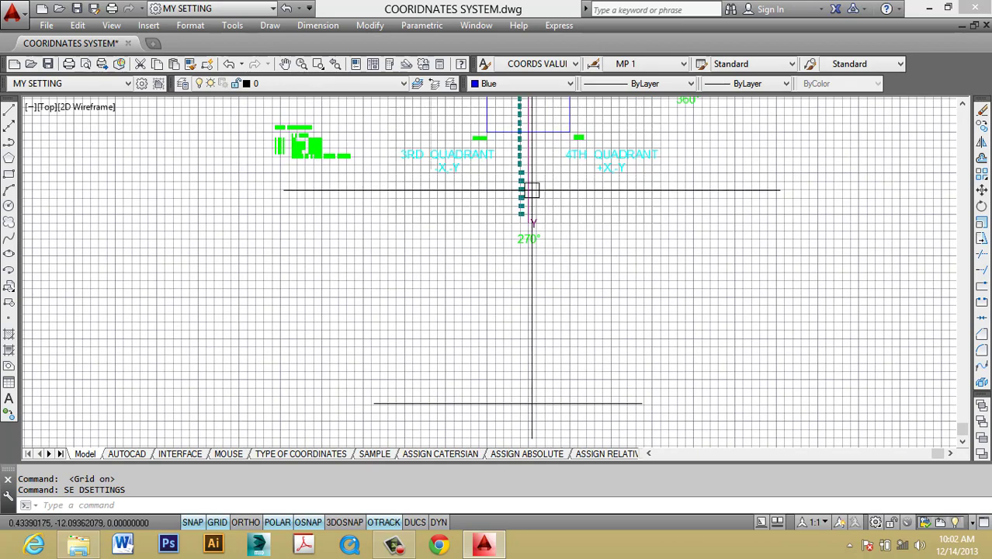
middle_drag(532, 191, 531, 265)
scroll(530, 190, up, 2)
middle_drag(590, 299, 574, 265)
text(SE)
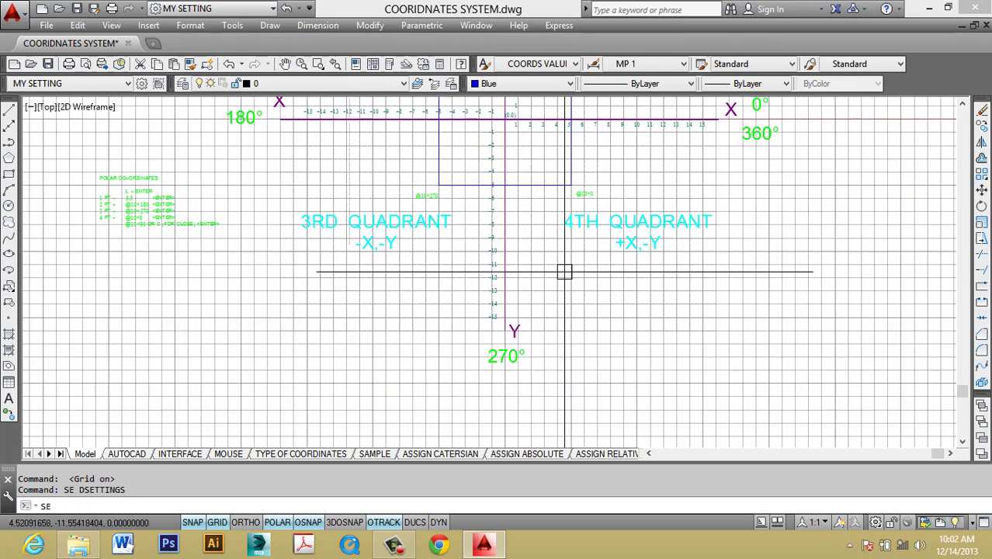
key(Return)
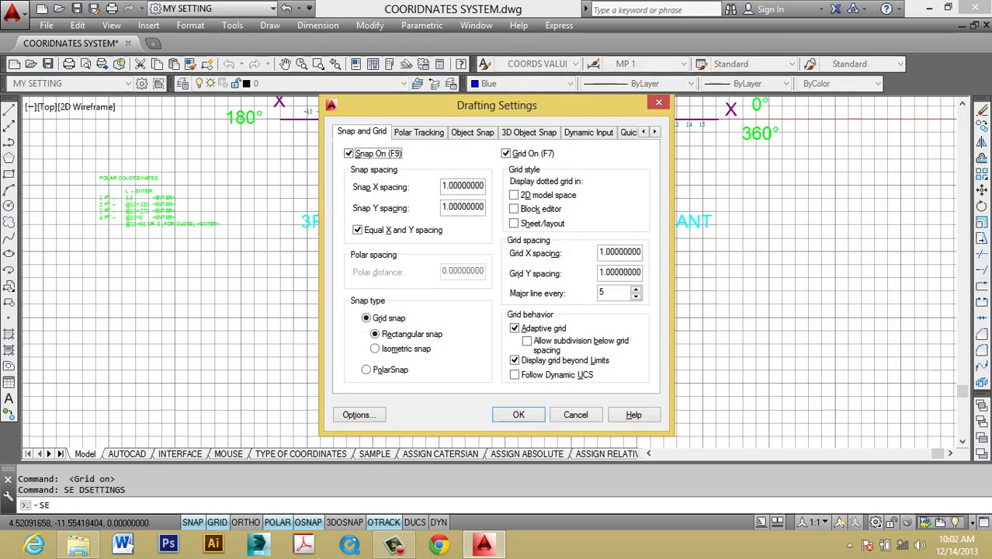
- Accept the drafting settings with snap on and start a line to test the cursor snapping to 1-unit grid points
key(Return)
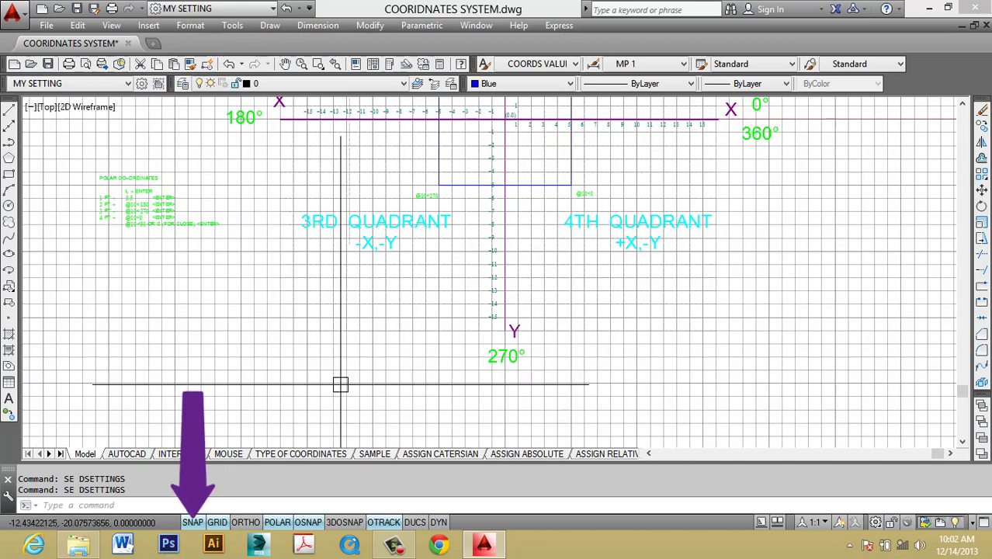
text(L)
key(Return)
scroll(482, 356, up, 5)
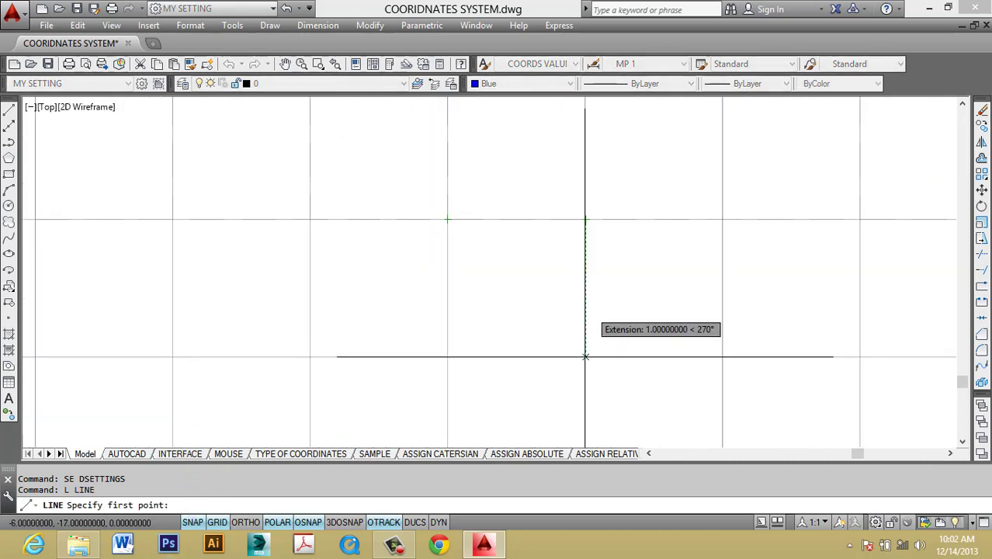
scroll(389, 291, down, 4)
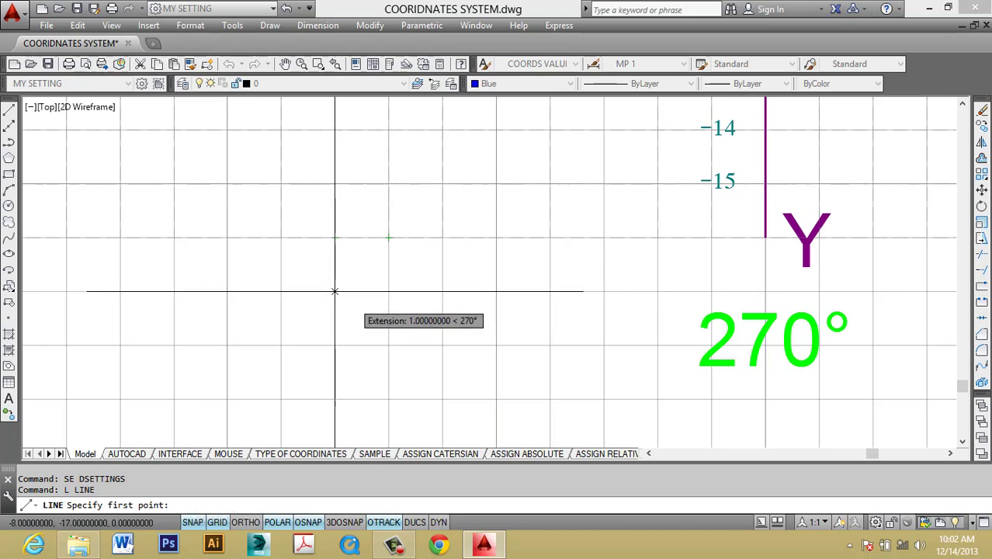
scroll(311, 292, down, 2)
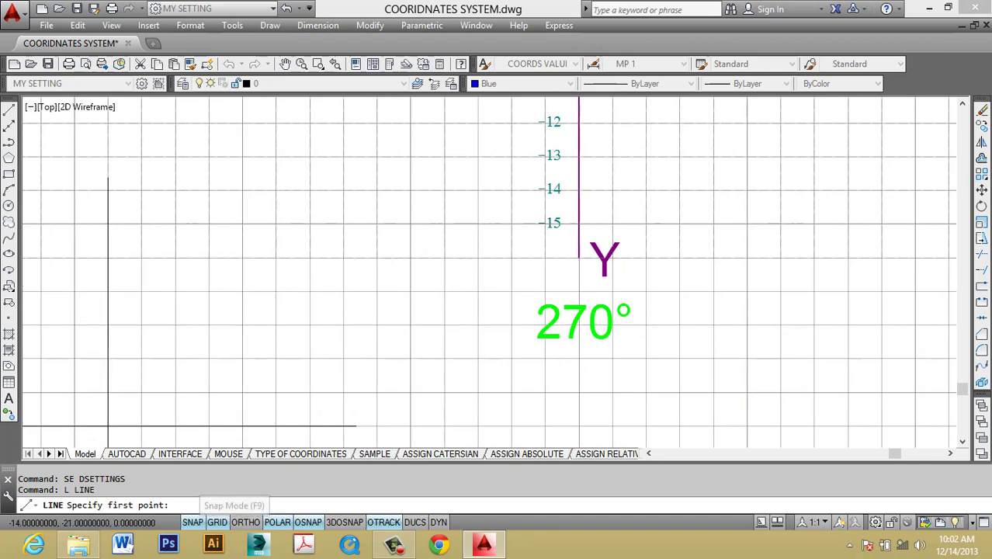
- Turn snap mode off and cancel the active line command
click(194, 522)
middle_drag(286, 156, 257, 179)
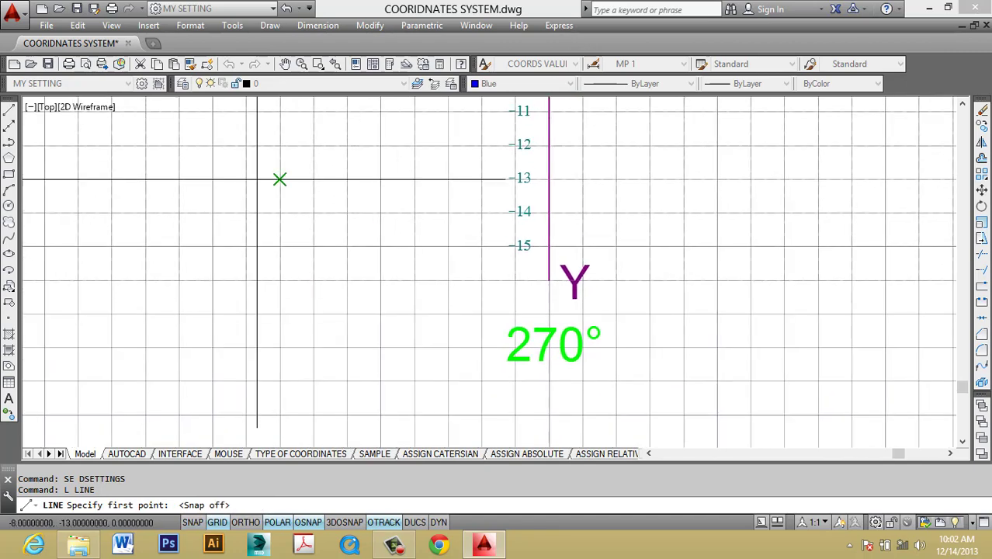
scroll(335, 332, down, 2)
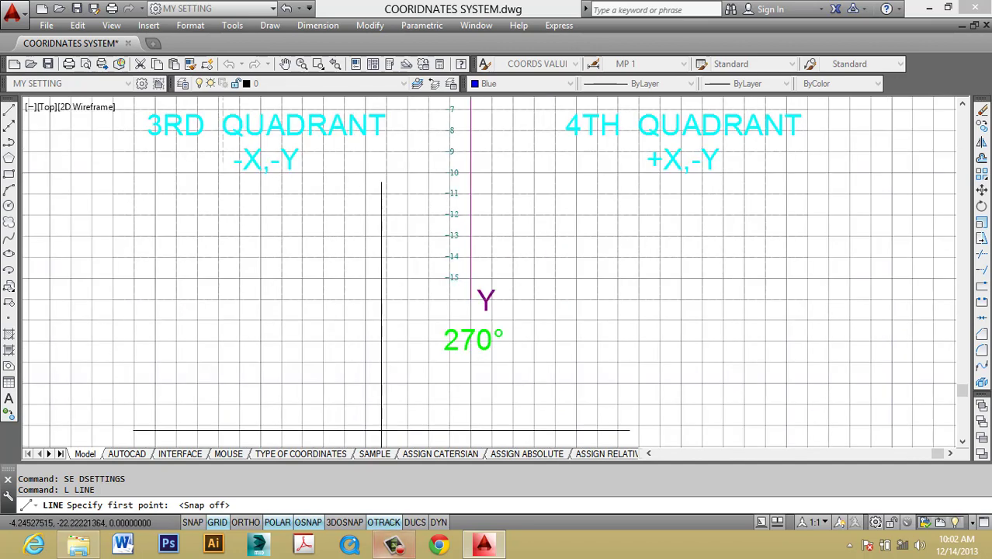
key(Return)
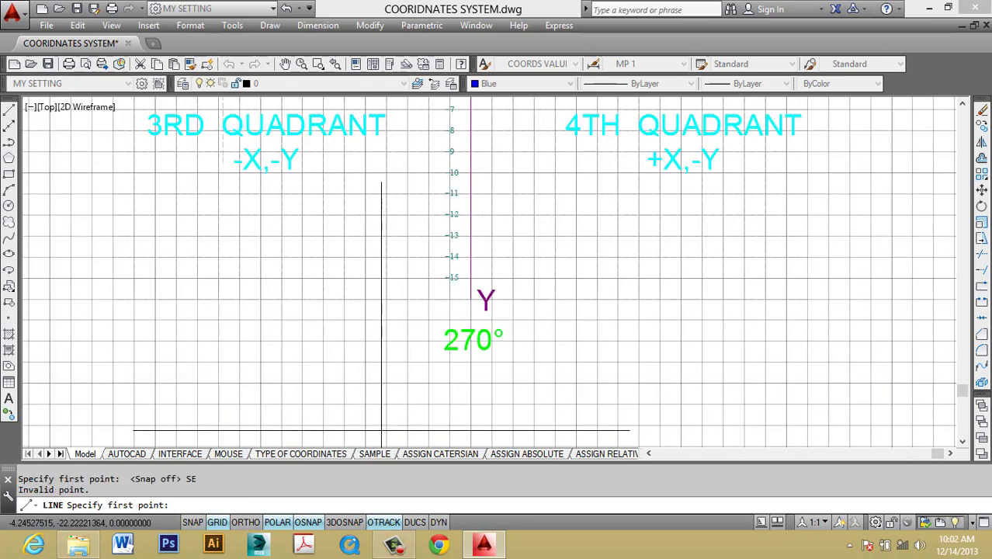
key(Escape)
key(Escape)
key(Escape)
- Open the drafting settings to review the snap and grid options, and close the dialog
text(s)
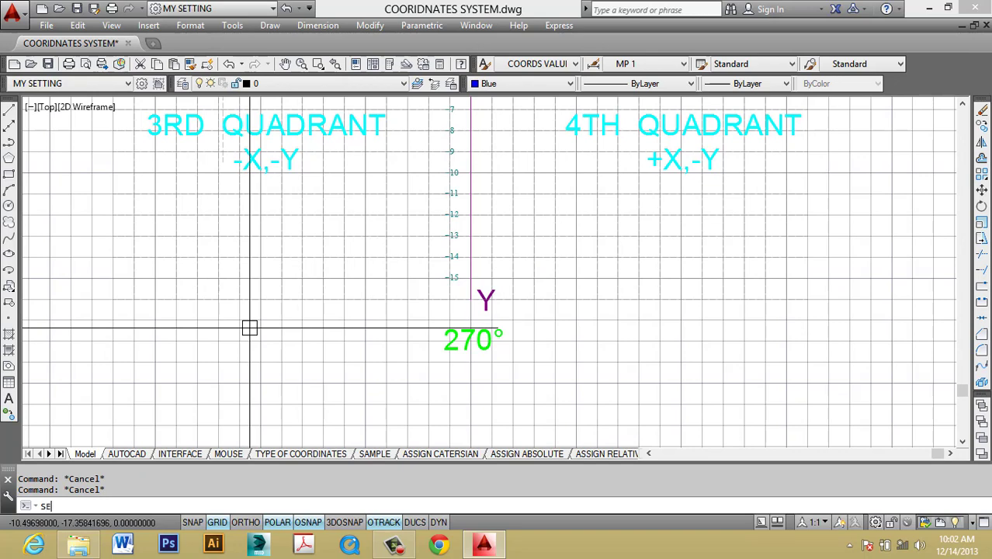
text(e)
key(Return)
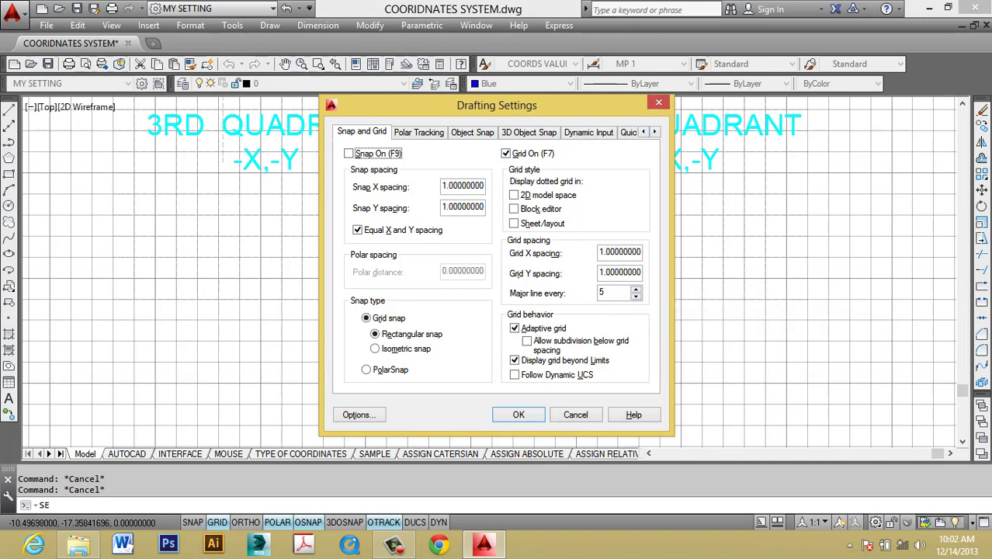
key(Return)
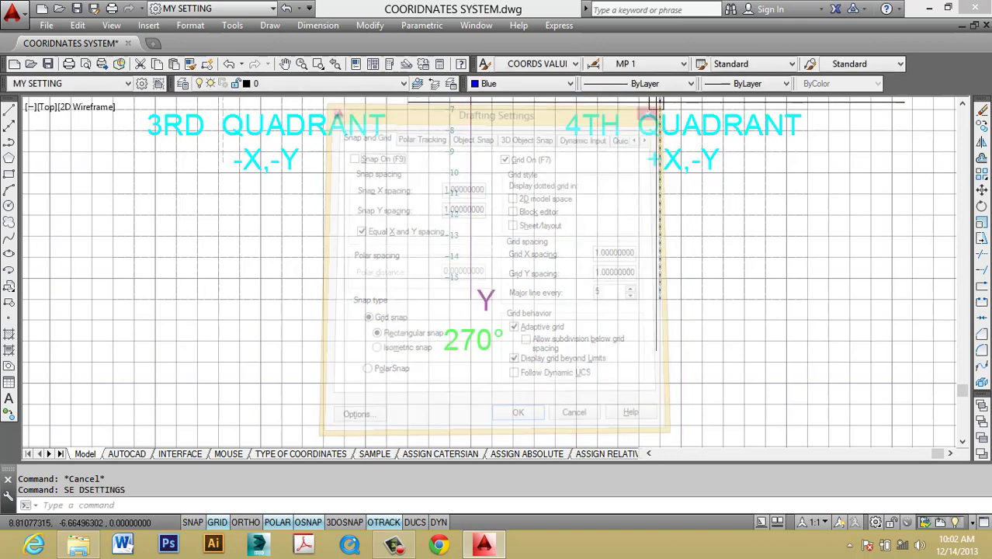
scroll(520, 366, down, 5)
middle_drag(521, 366, 496, 344)
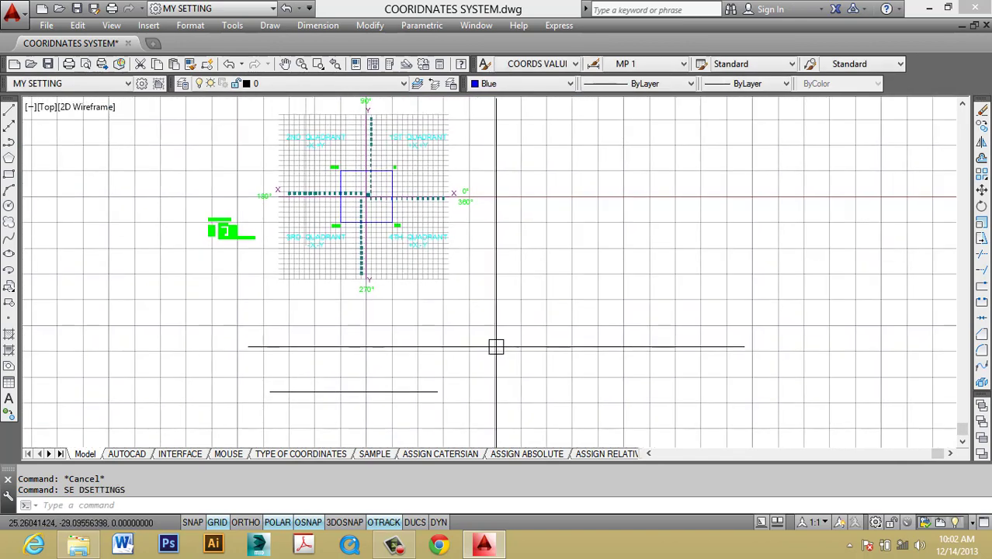
click(491, 404)
click(361, 359)
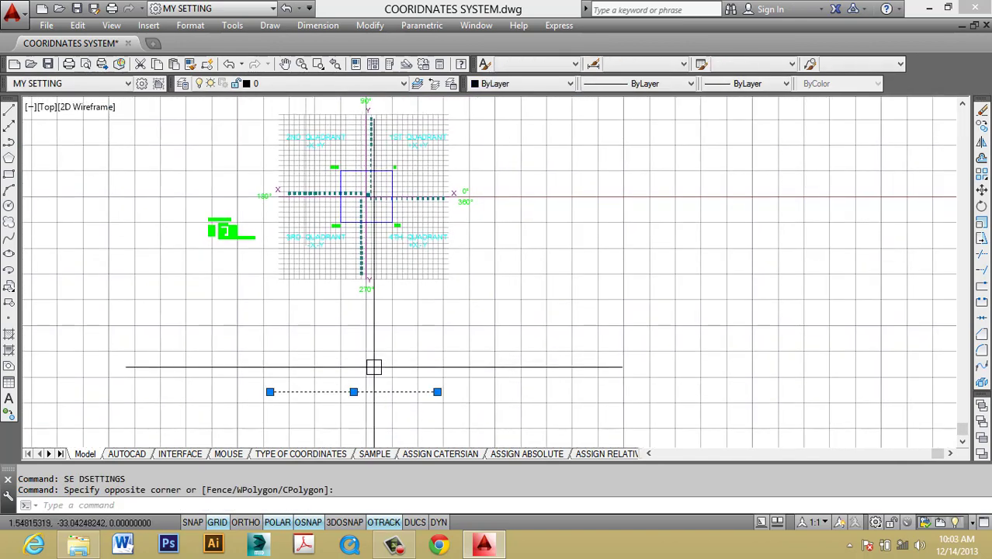
middle_drag(442, 432, 446, 407)
click(459, 373)
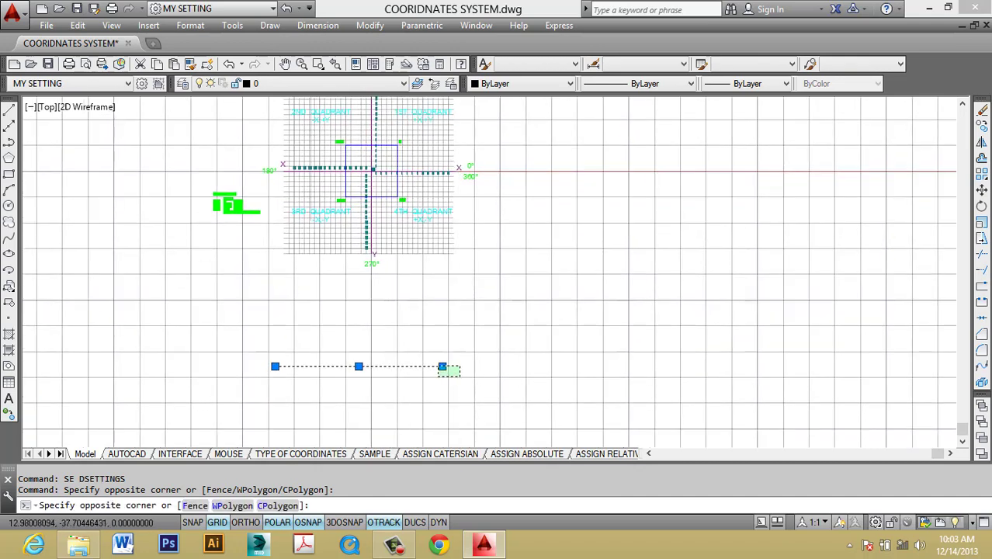
key(Escape)
key(Escape)
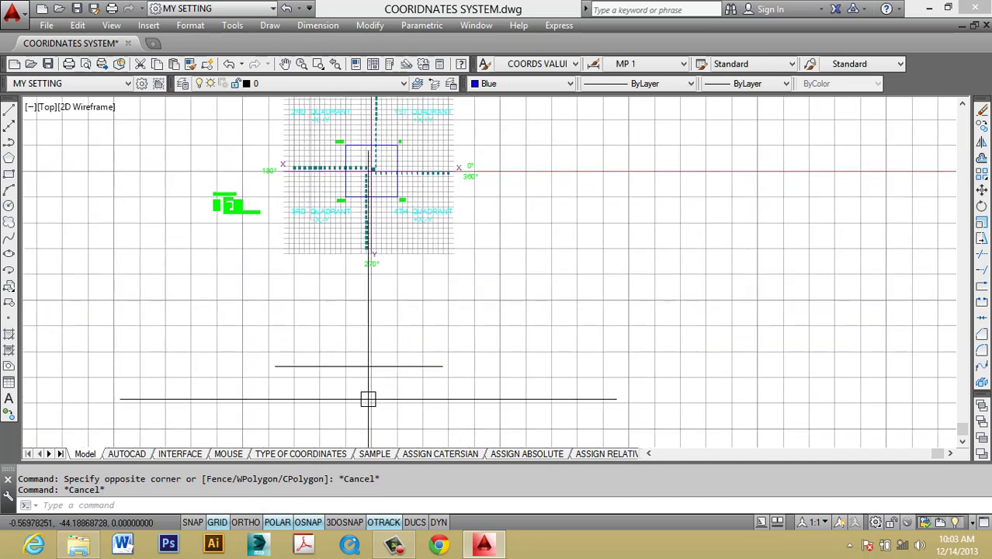
click(415, 393)
click(316, 326)
key(Escape)
scroll(332, 348, up, 2)
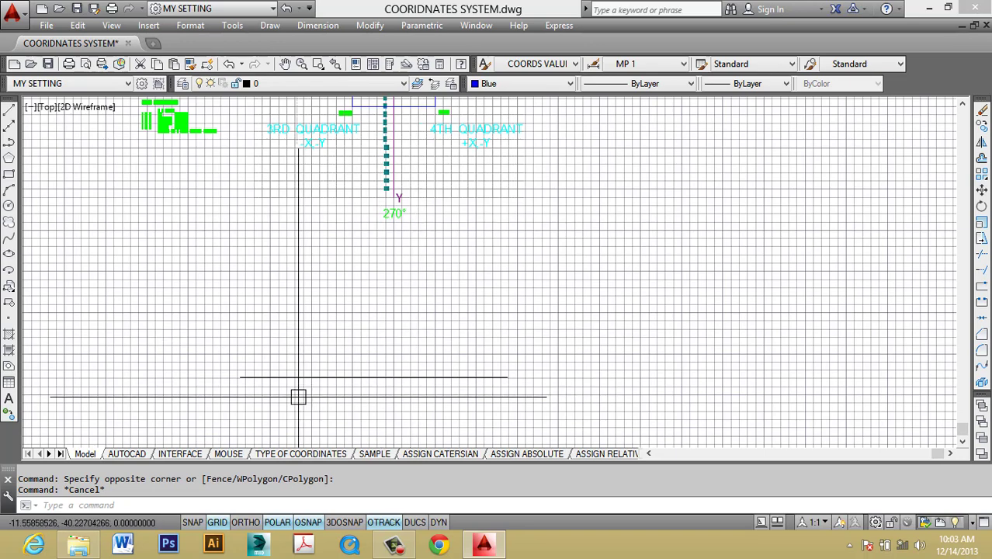
- Turn off the background grid display
key(F7)
key(Escape)
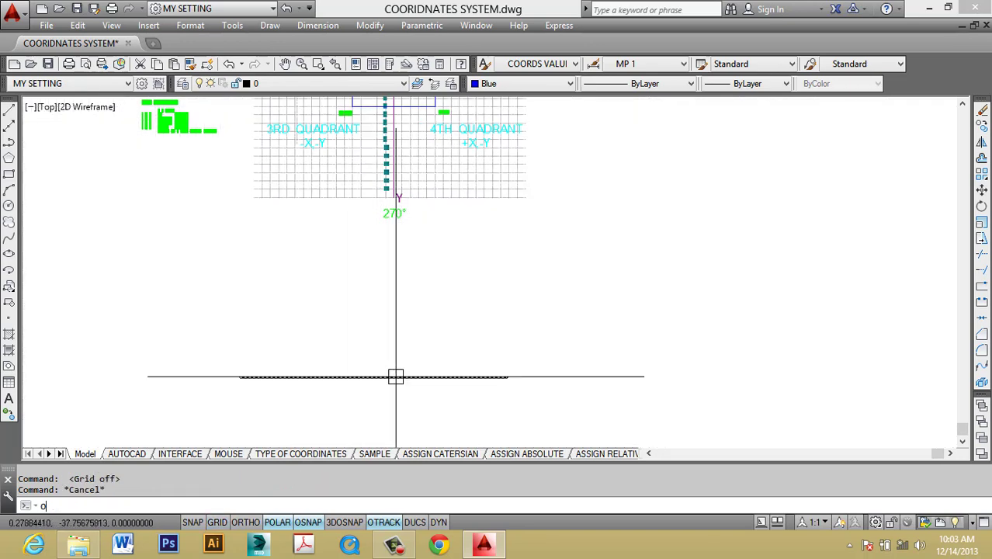
key(Return)
key(Escape)
key(Escape)
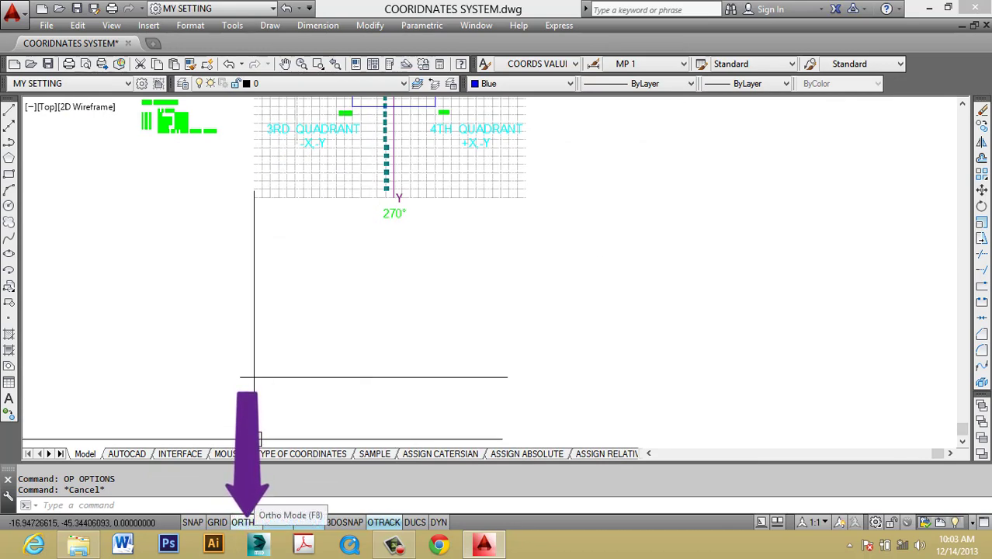
- Turn on ortho mode, try it on a line started in the empty area below the diagram, and cancel the line
click(246, 522)
text(l)
key(Return)
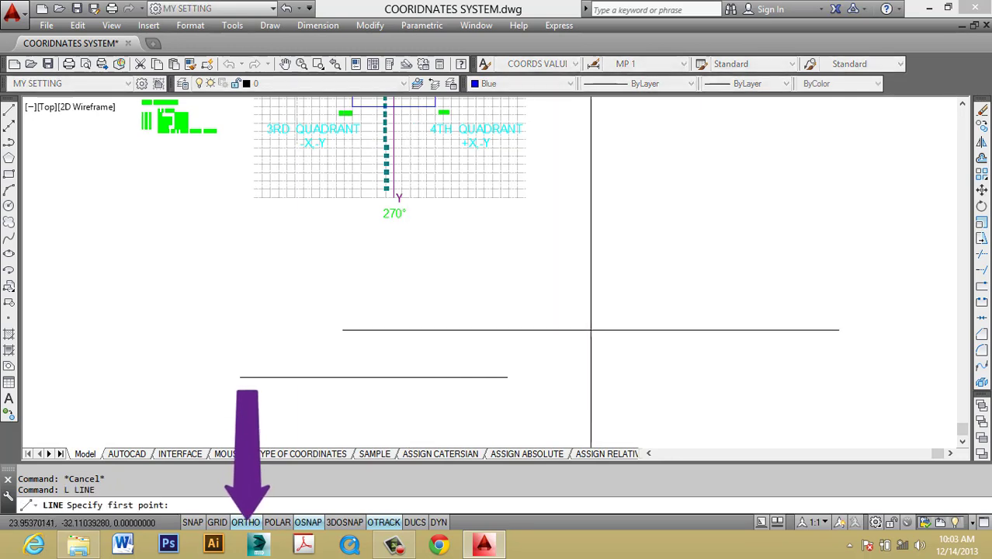
click(608, 337)
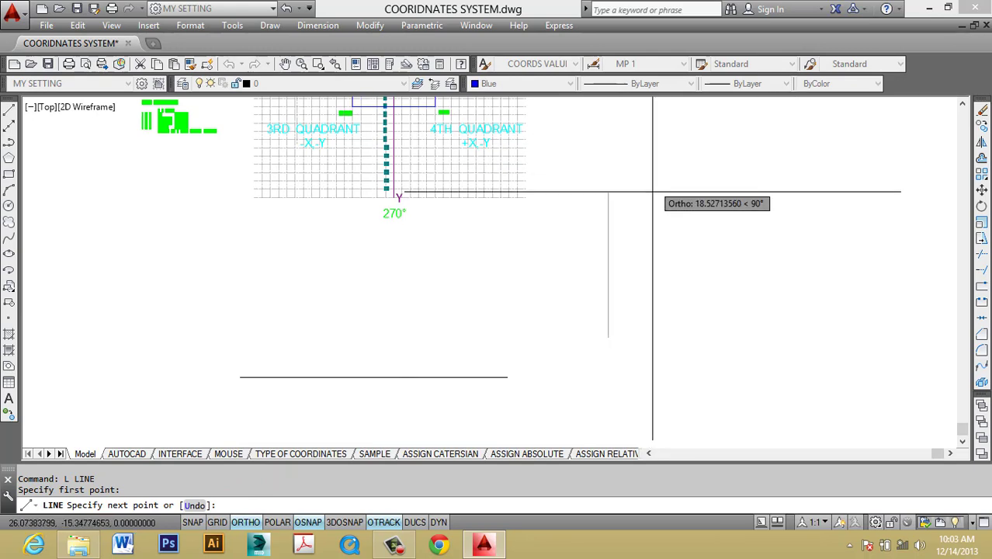
key(Escape)
key(Escape)
key(Escape)
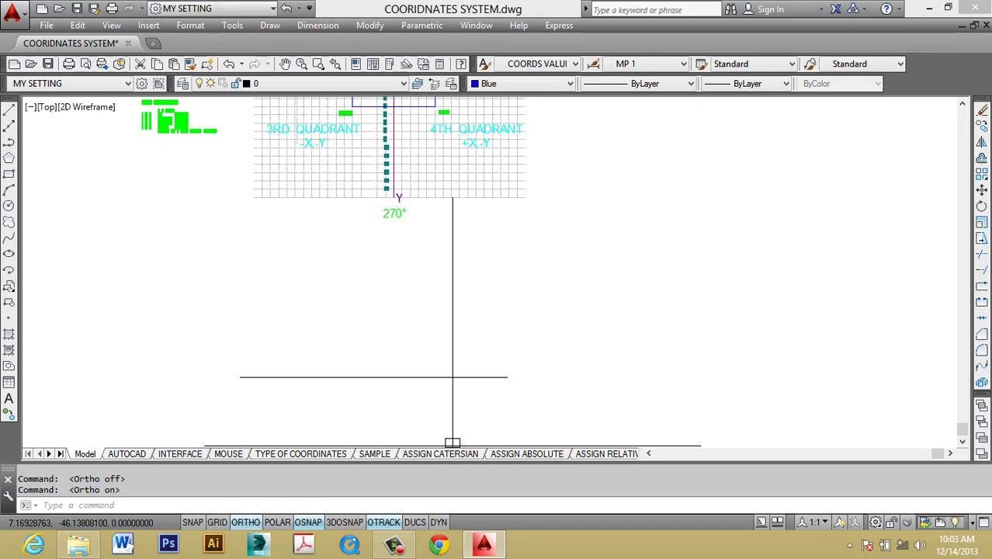
key(Escape)
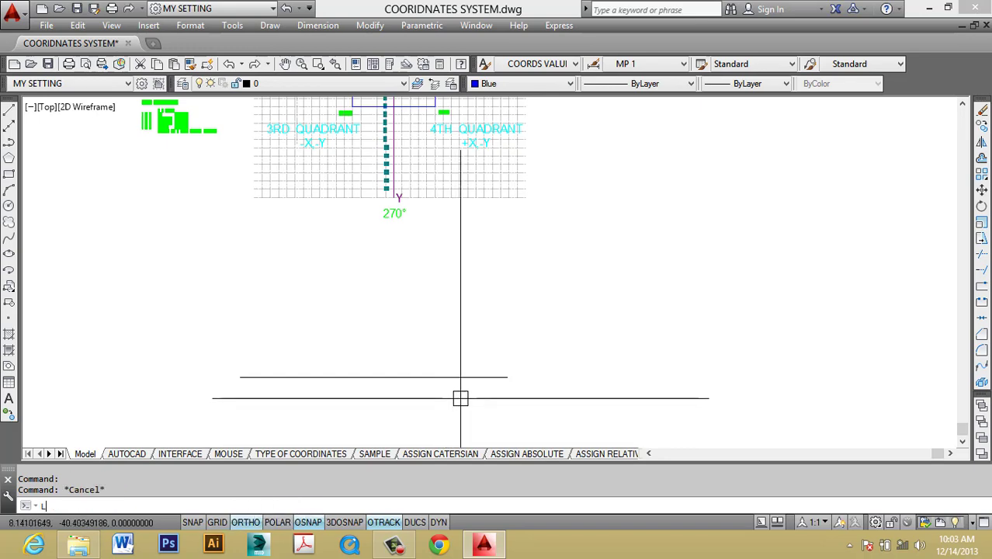
- Start a line and toggle ortho mode to compare free and right-angle directions, cancelling the line and leaving ortho off
text(L)
key(Return)
click(634, 318)
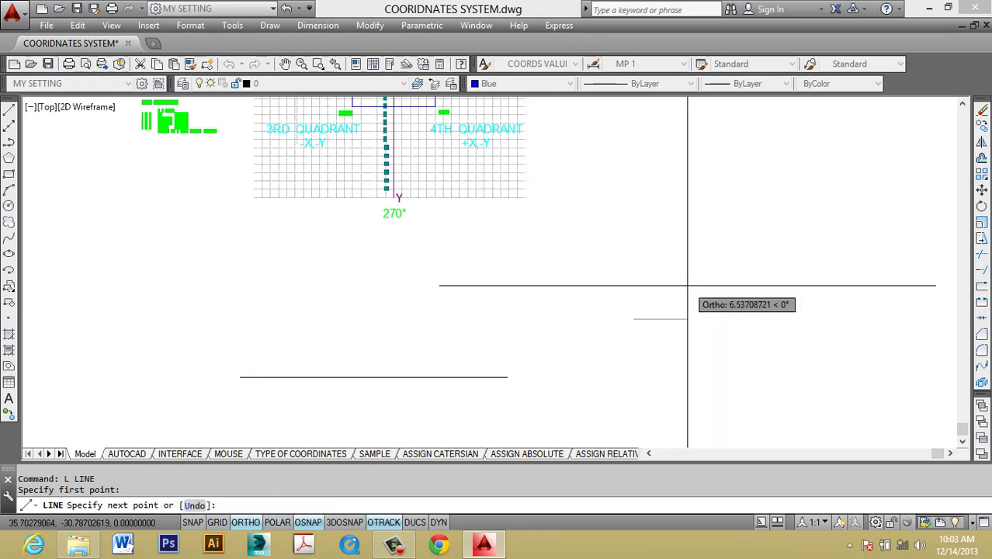
key(F8)
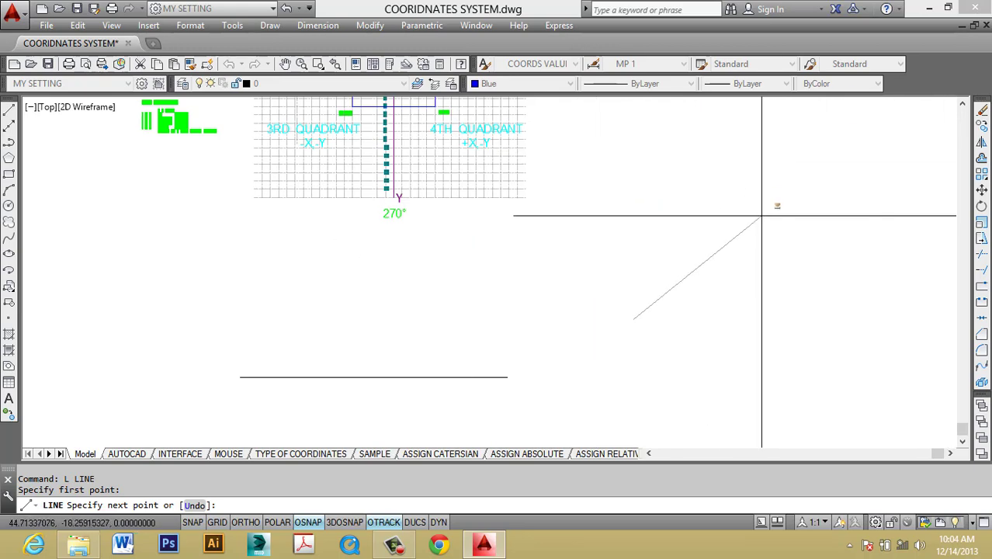
key(F8)
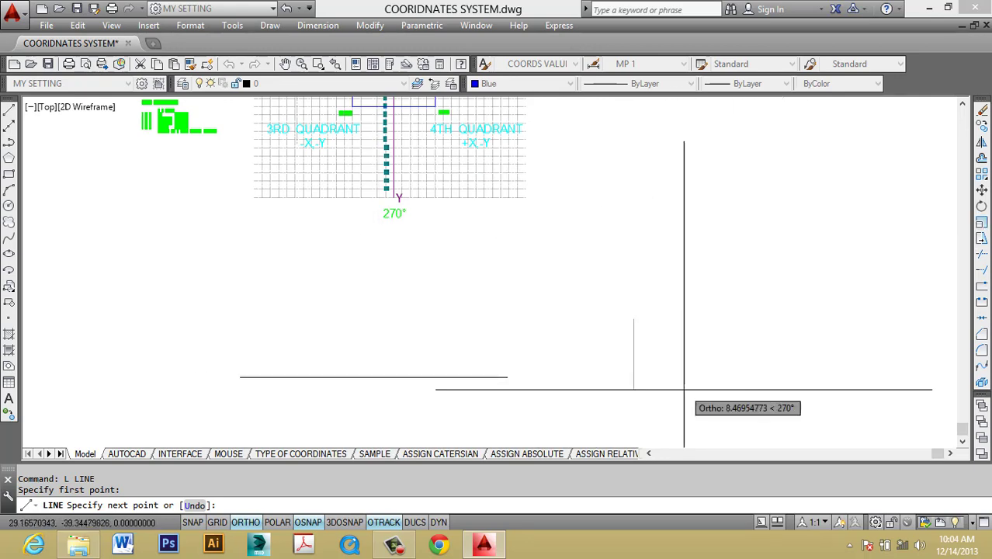
key(F8)
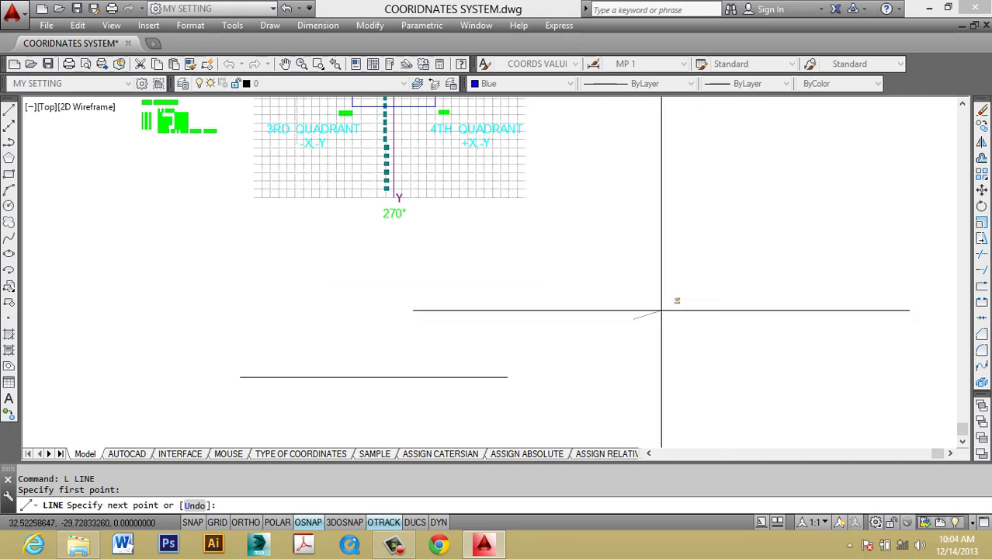
key(F8)
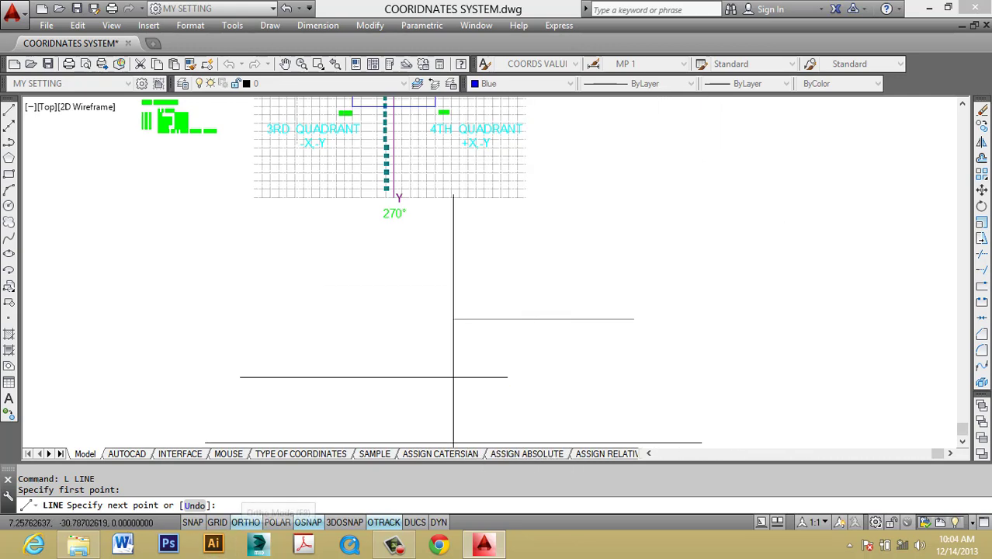
key(Escape)
key(F8)
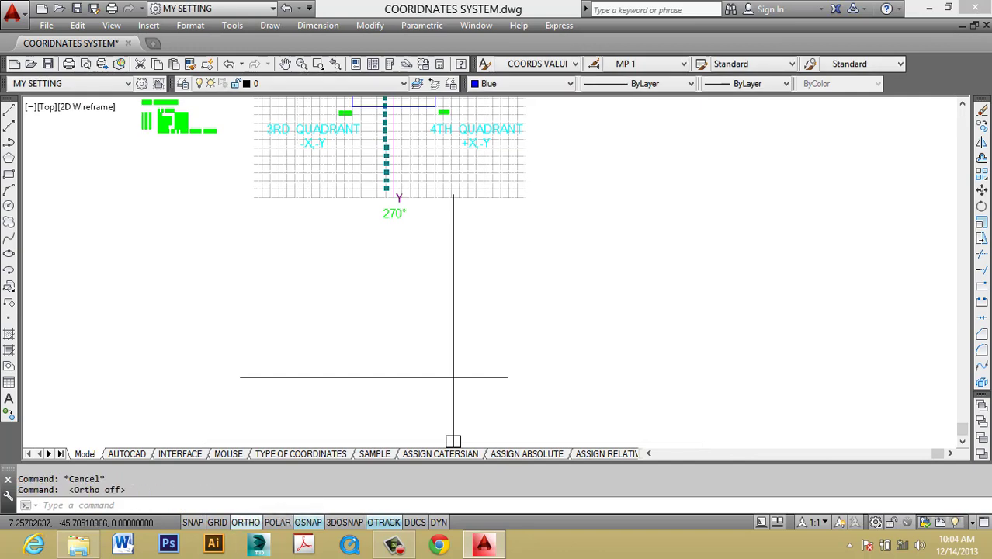
- Draw a short, nearly horizontal line freehand in the empty area, and toggle ortho mode on and off while previewing the next segment
text(L)
key(Return)
click(647, 338)
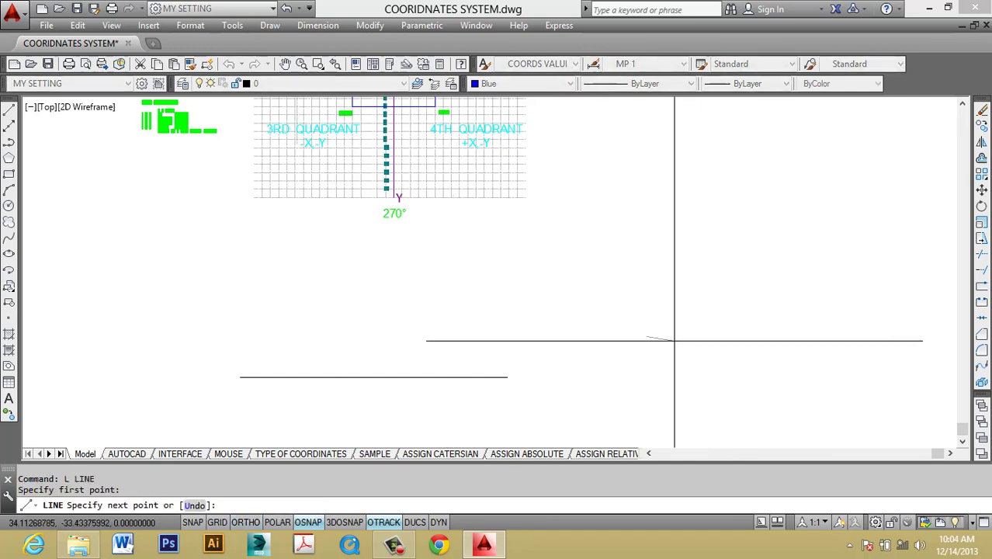
click(743, 335)
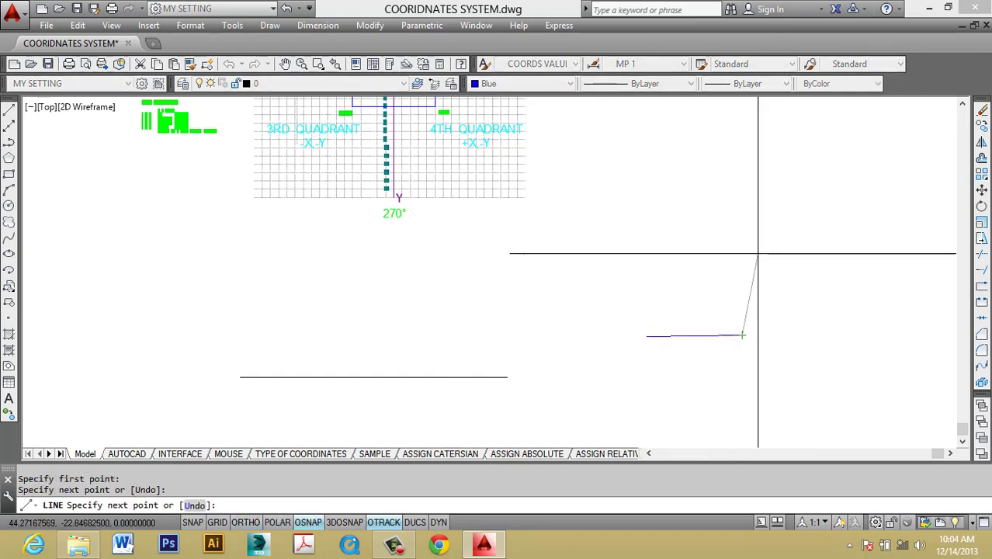
key(F8)
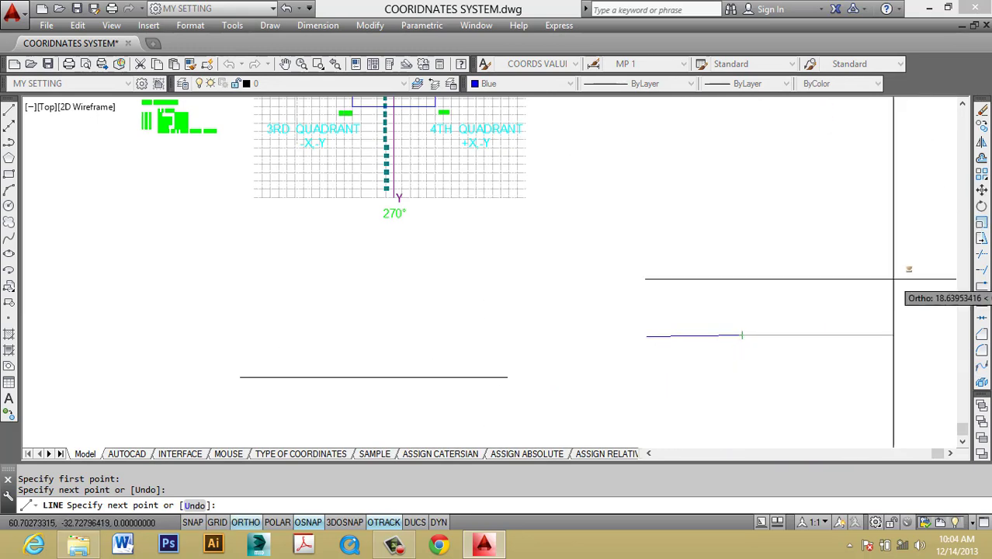
key(F8)
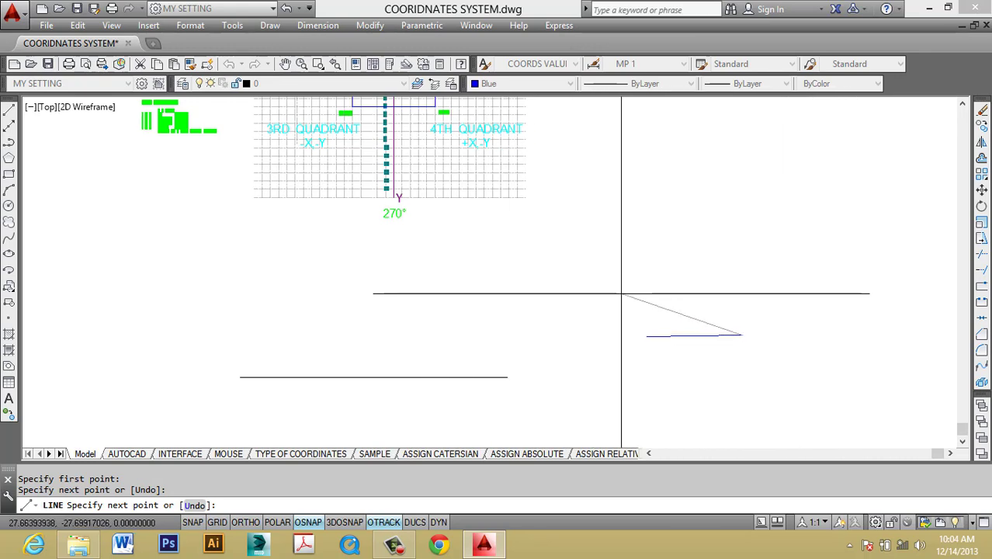
key(Escape)
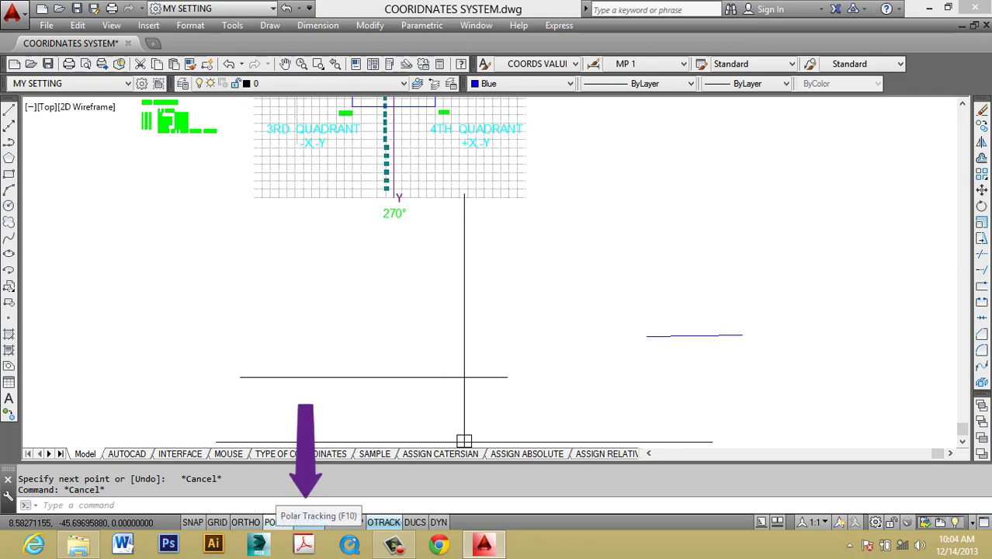
- Turn on polar tracking and erase both horizontal lines below the coordinate diagram
click(277, 522)
click(797, 350)
click(582, 302)
click(485, 388)
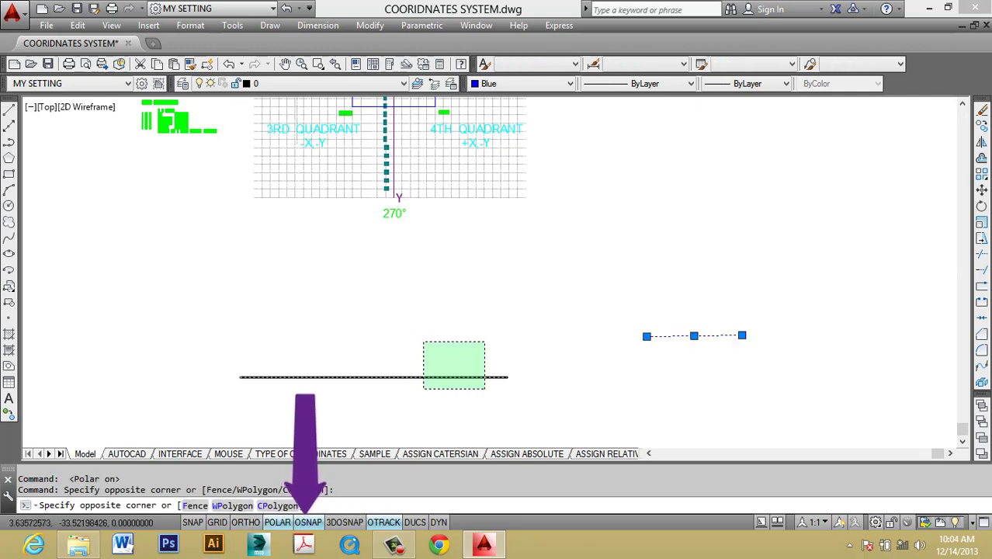
click(411, 338)
text(E)
key(Return)
key(Escape)
- Start a line in the empty area below the diagram to test polar tracking at diagonal directions, and cancel it
text(L)
key(Return)
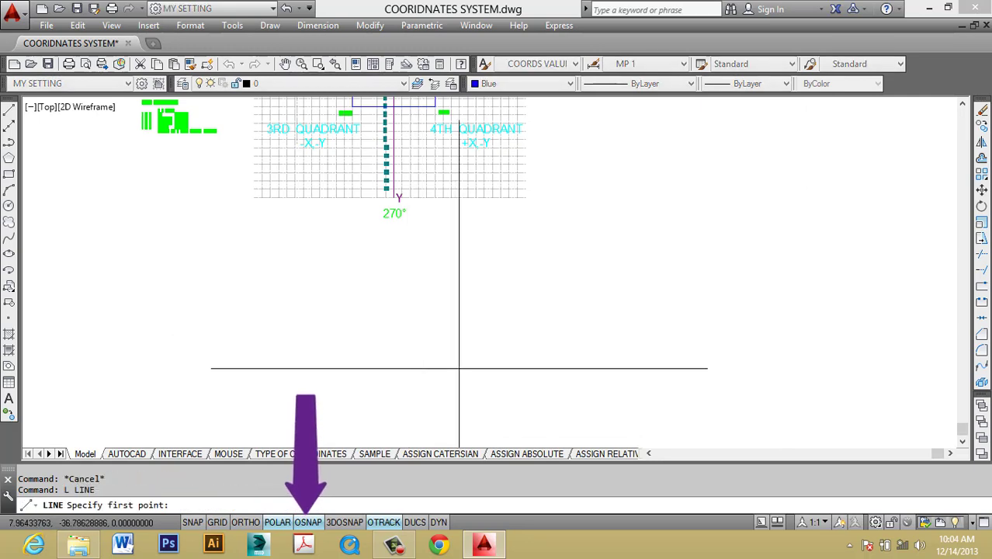
click(458, 368)
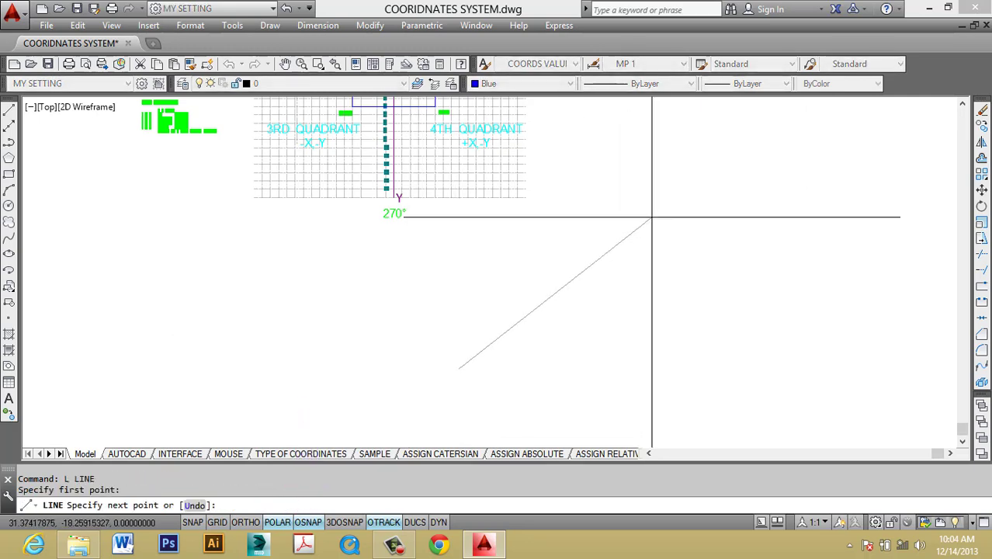
key(Escape)
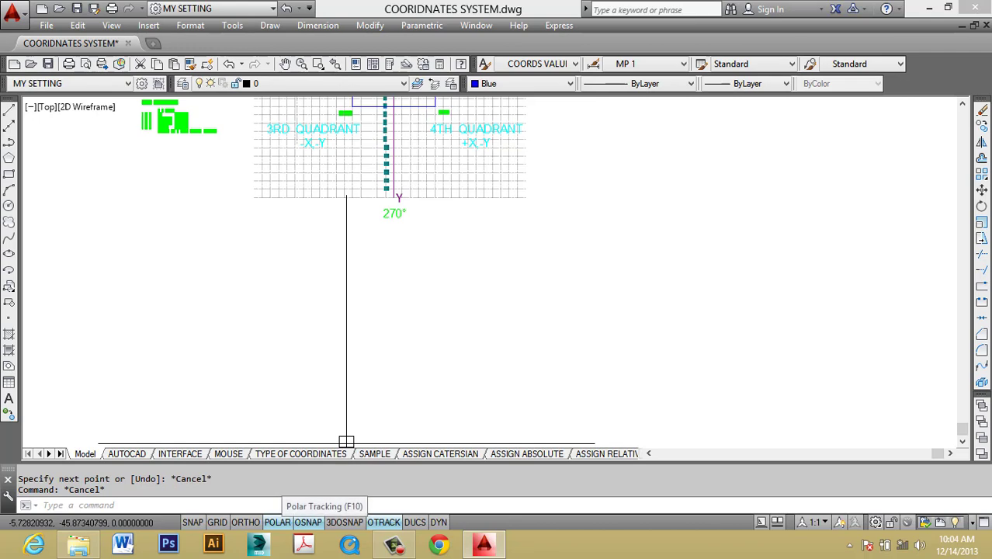
- Set the polar tracking increment angle to 45 degrees and try it on a line below the diagram, cancelling the line
right_click(278, 522)
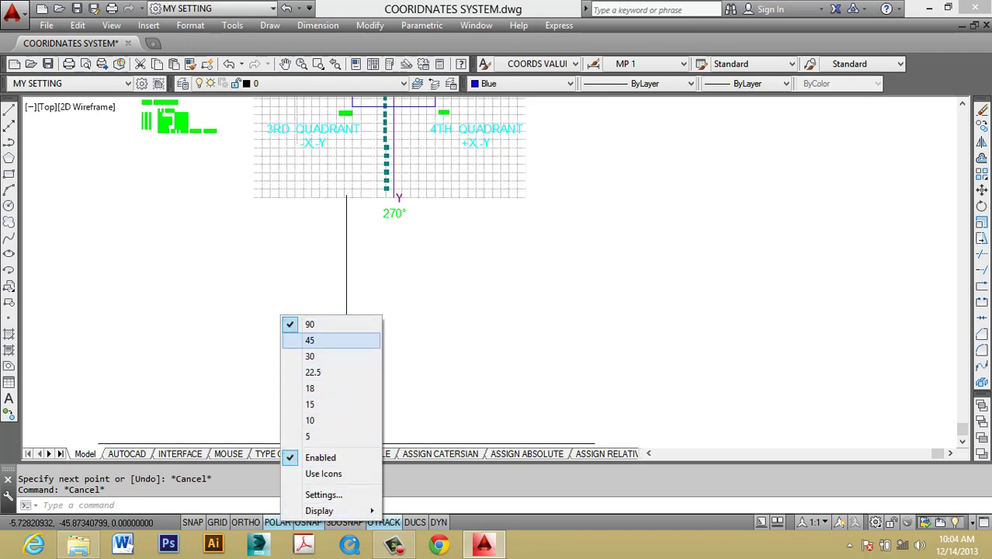
click(326, 340)
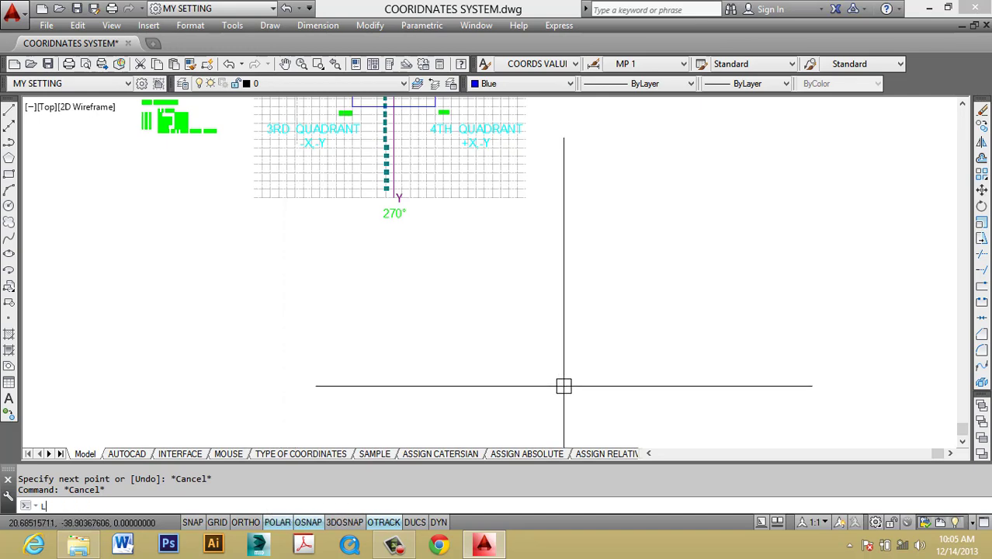
key(Return)
click(429, 370)
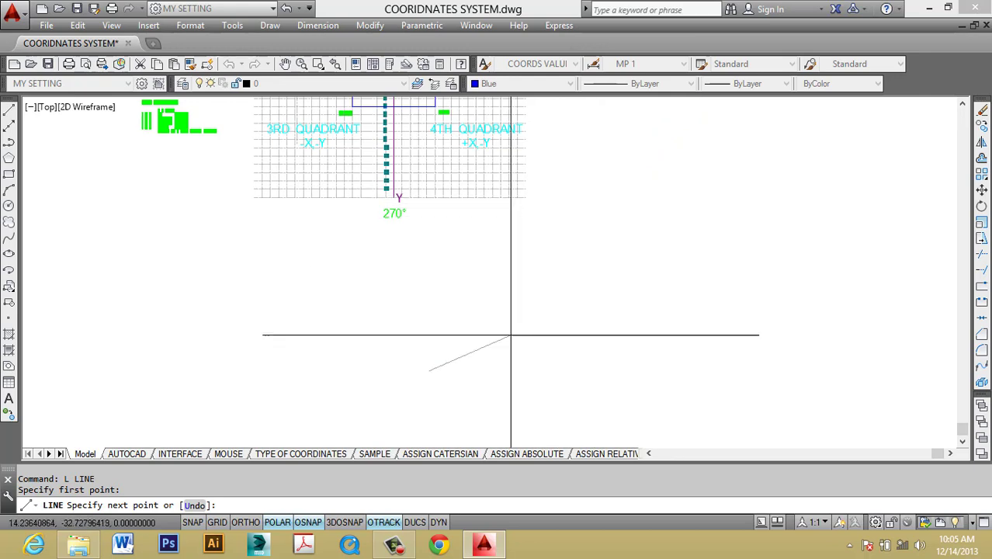
key(Escape)
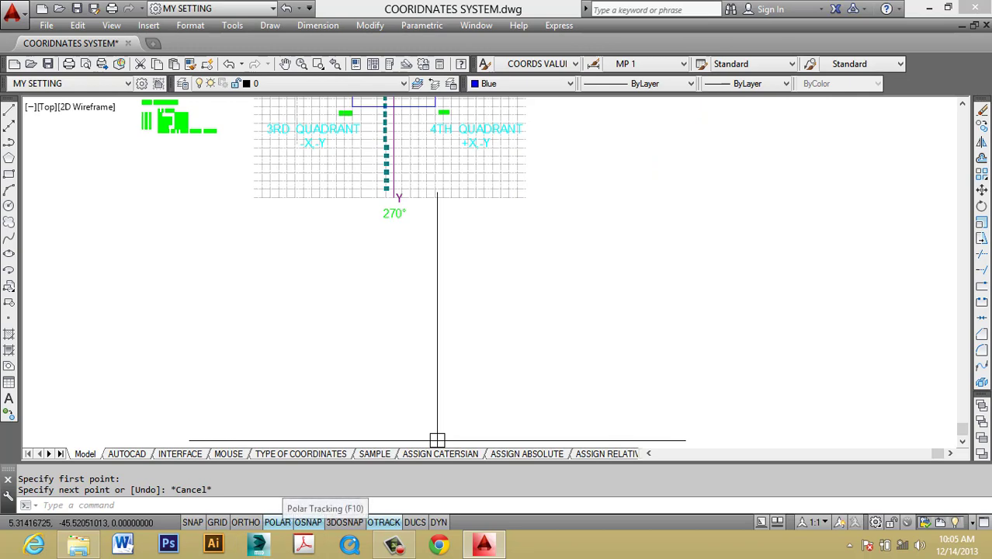
- Review the Polar Tracking options in the drafting settings and close them without changing anything
right_click(280, 521)
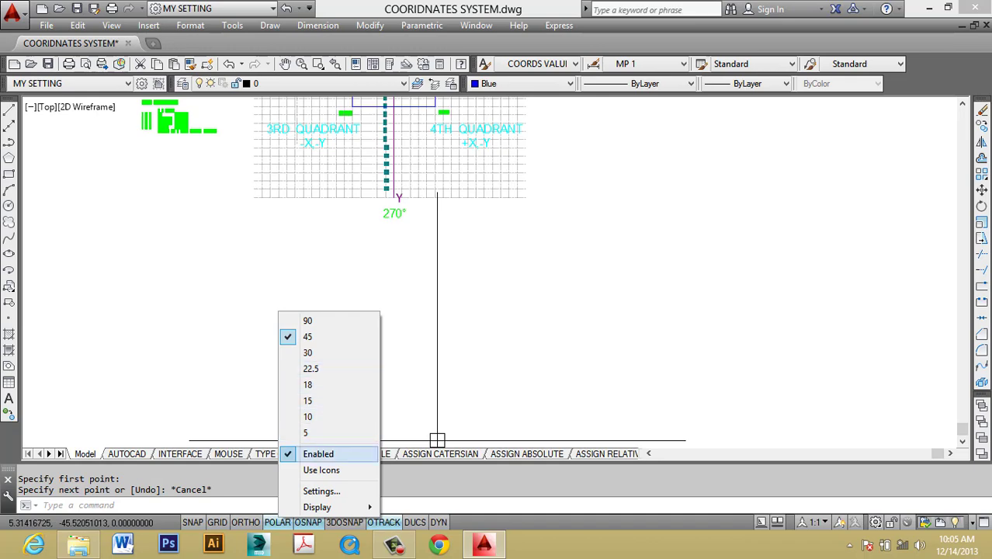
click(322, 491)
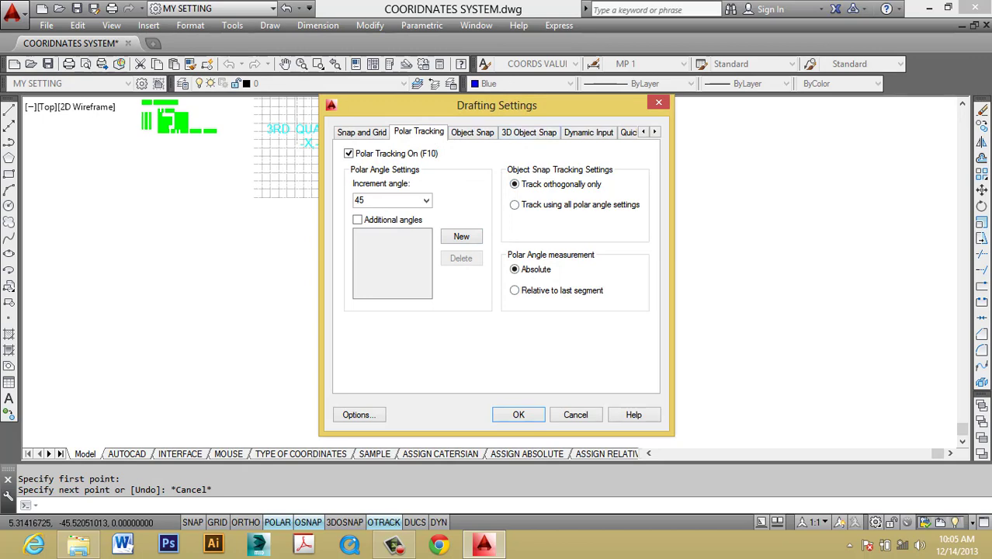
key(Return)
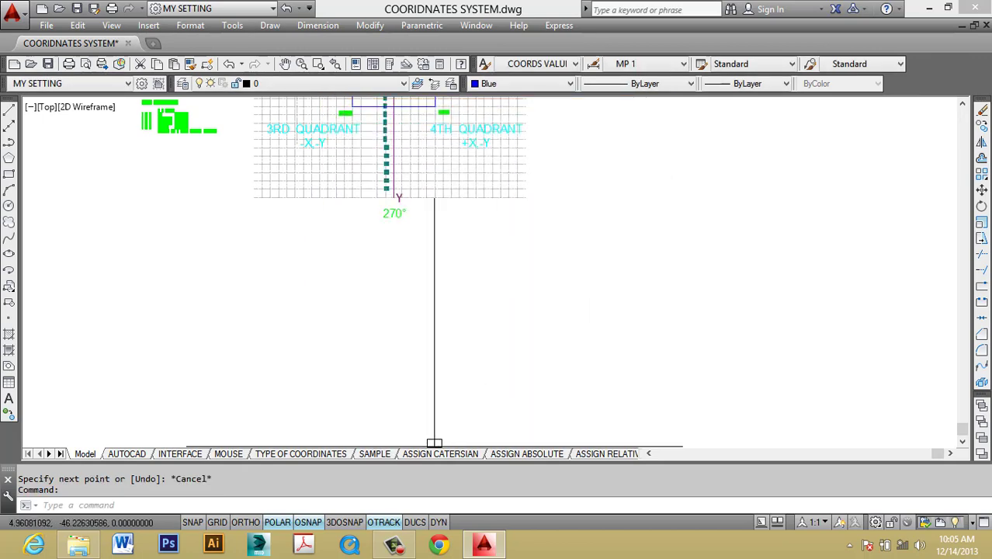
key(Escape)
key(Escape)
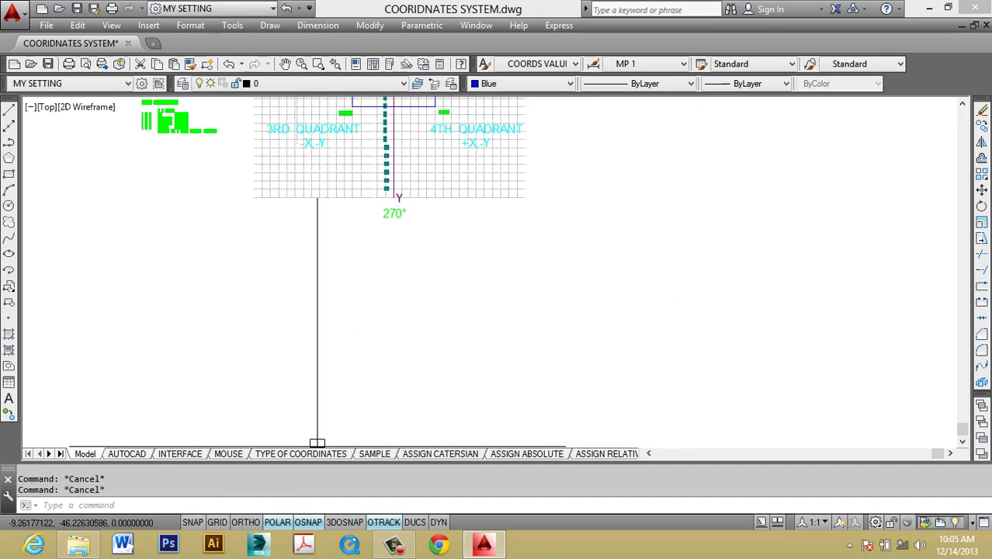
- Turn polar tracking off, preview a line at a free angle, cancel it, and turn polar tracking back on
key(F10)
click(488, 378)
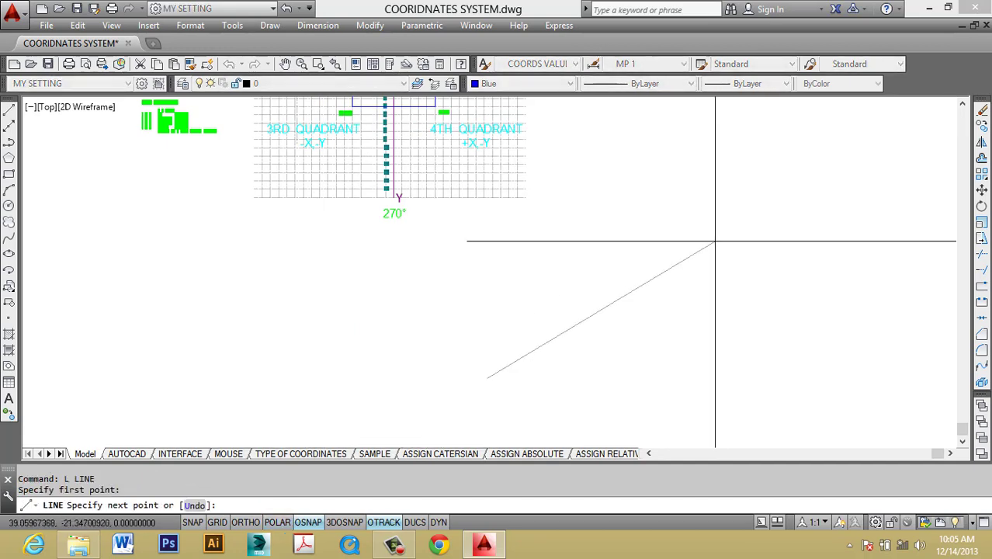
key(Escape)
click(278, 523)
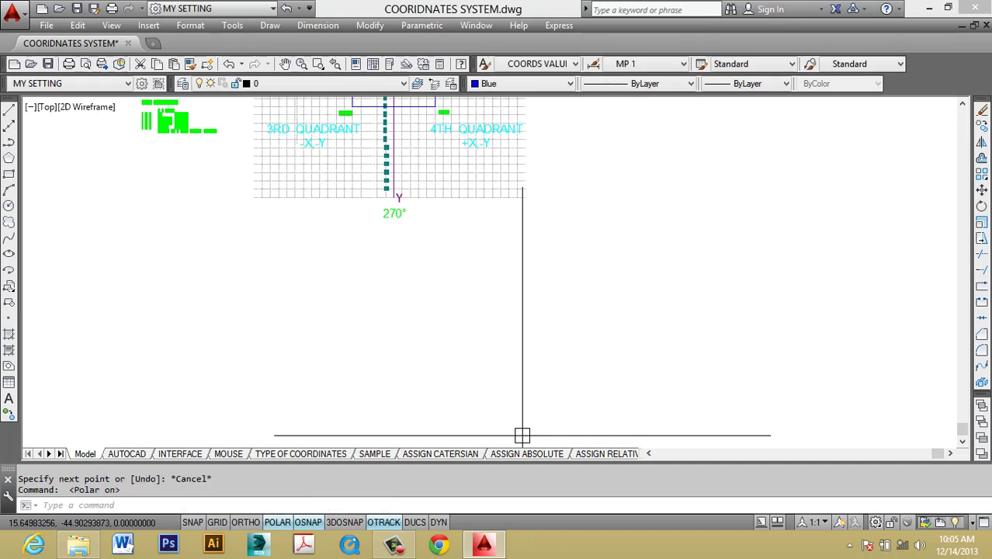
- Preview a line along the 45-degree polar direction, cancel it, and turn polar tracking off
text(l)
key(Return)
click(550, 350)
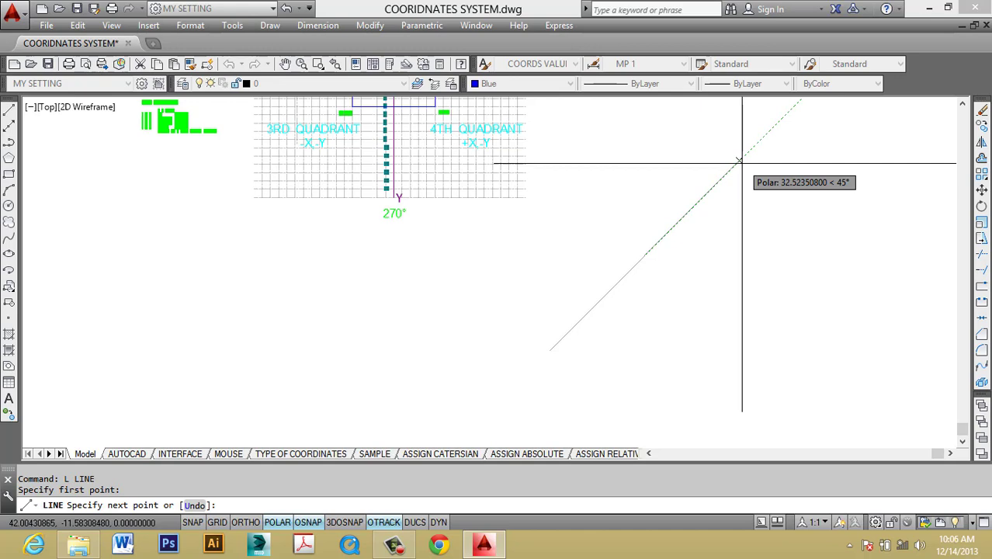
key(Escape)
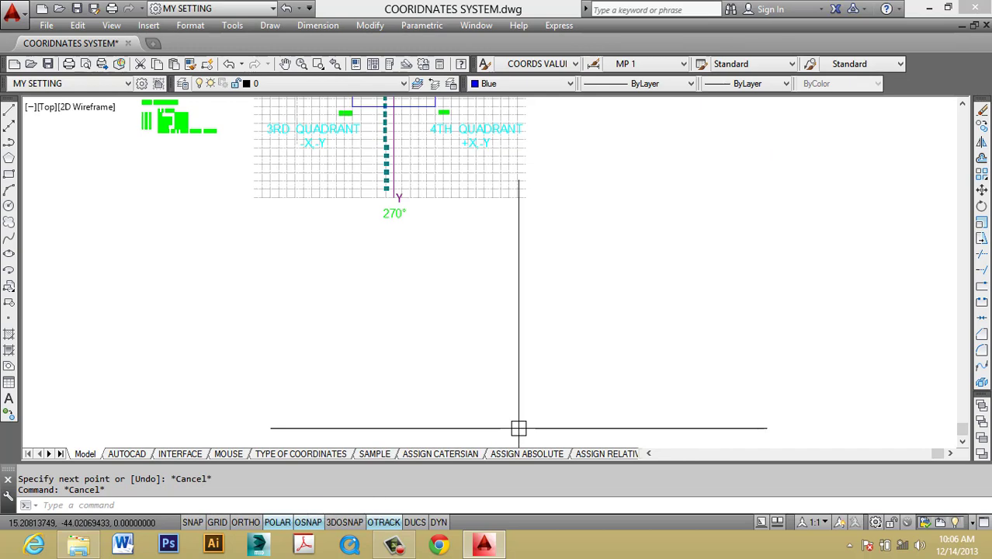
key(F10)
key(Escape)
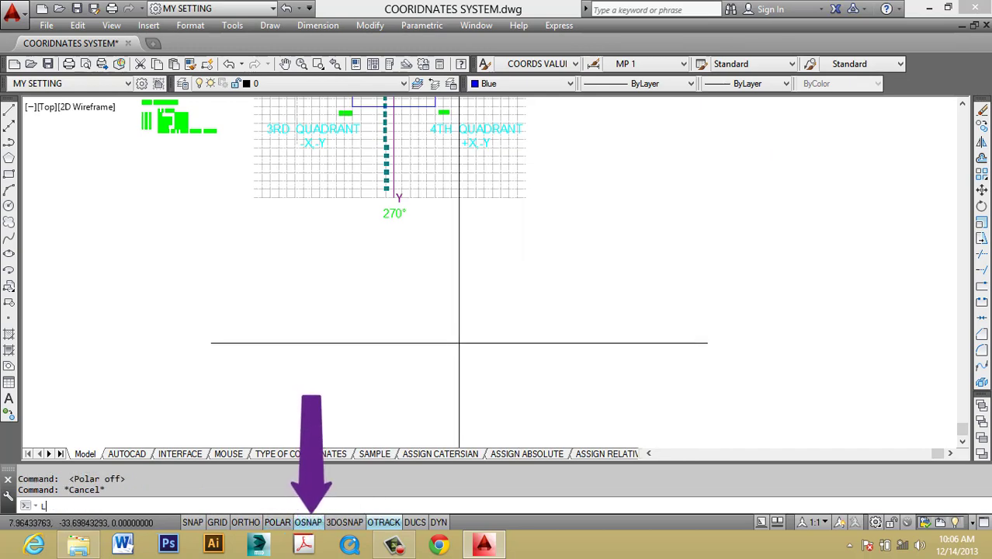
- Draw a single horizontal line in the empty area below the diagram, leaving it unselected
text(l)
key(Return)
click(388, 350)
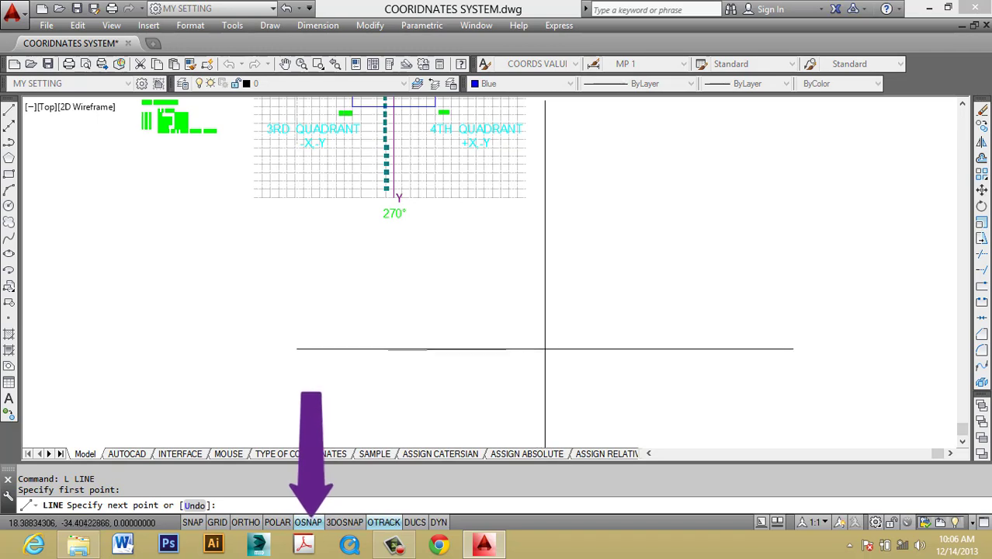
click(553, 350)
key(Escape)
key(Escape)
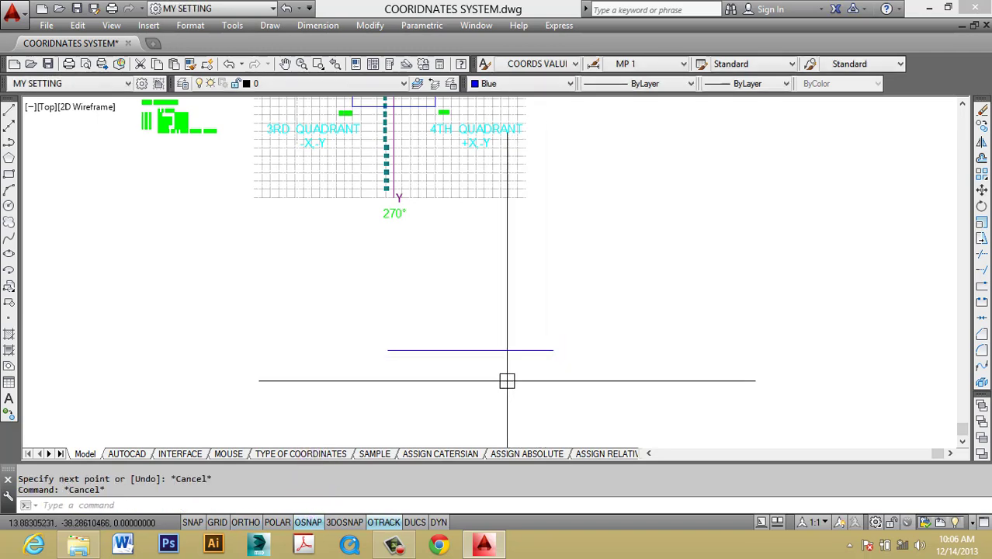
click(507, 381)
click(463, 322)
key(Escape)
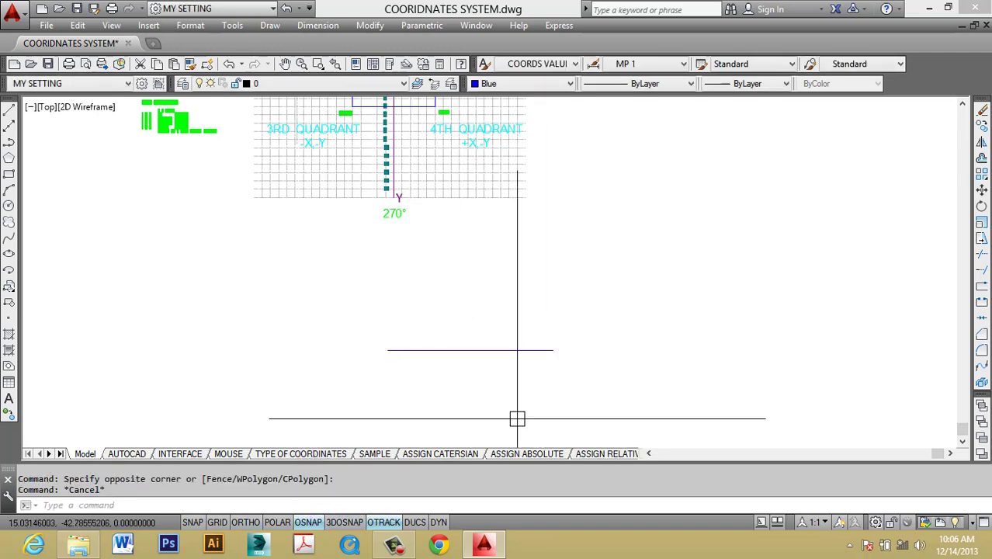
- Start a line, examine the object snap behaviour at the right end of the horizontal line up close, and cancel the command
text(L)
key(Return)
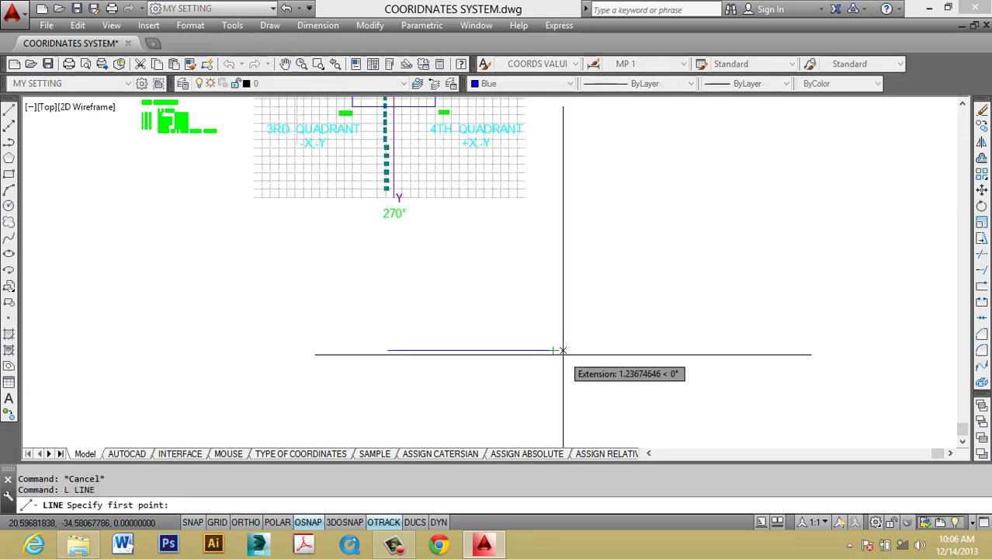
scroll(563, 355, up, 5)
scroll(563, 355, up, 2)
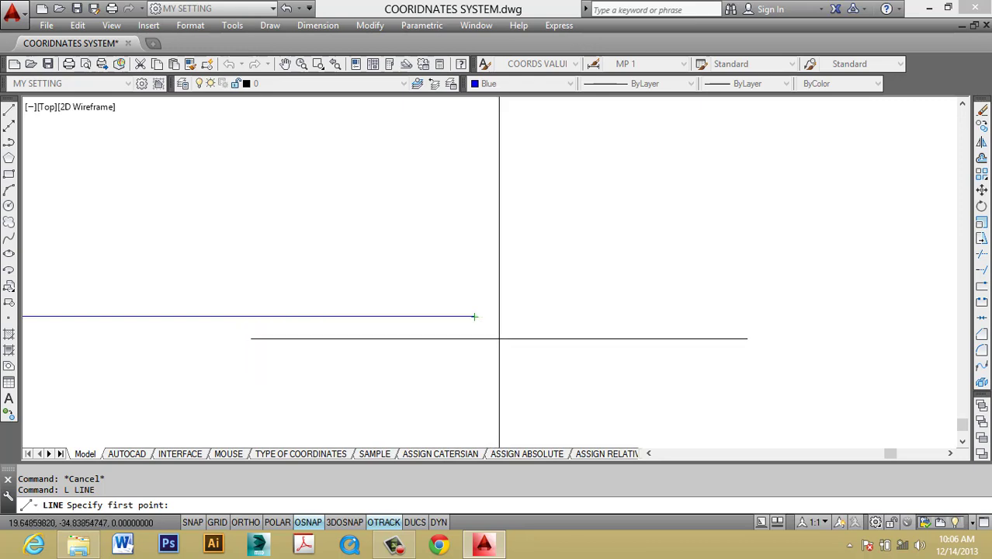
scroll(508, 319, down, 3)
key(Escape)
key(Escape)
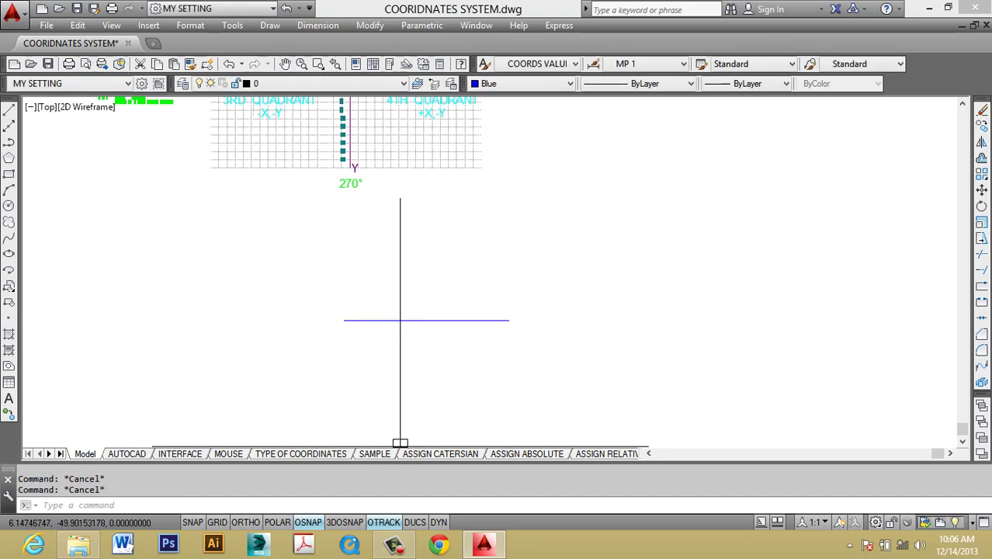
- Enable the Midpoint, Quadrant and Perpendicular object snaps and disable Intersection and Extension in the drafting settings
right_click(307, 522)
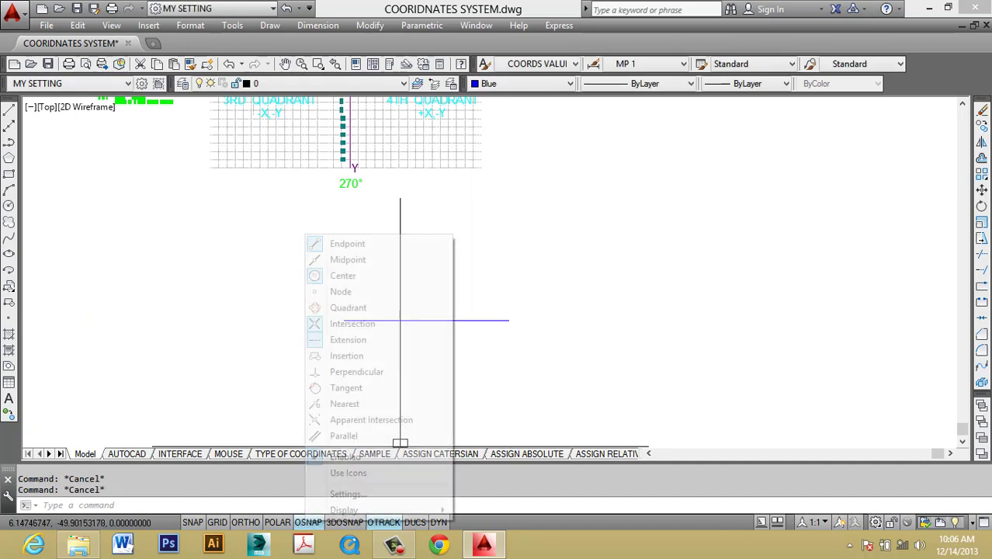
key(Escape)
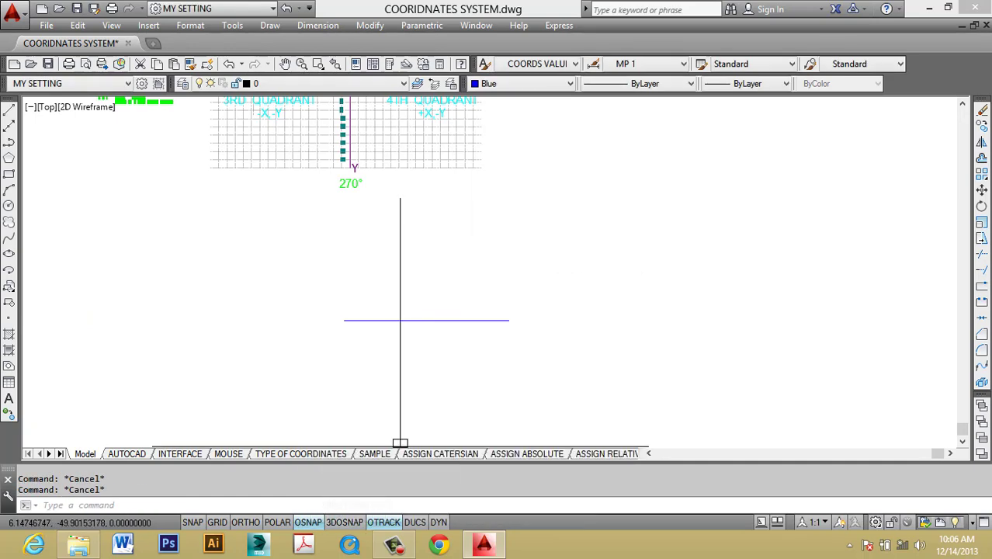
text(se)
key(Return)
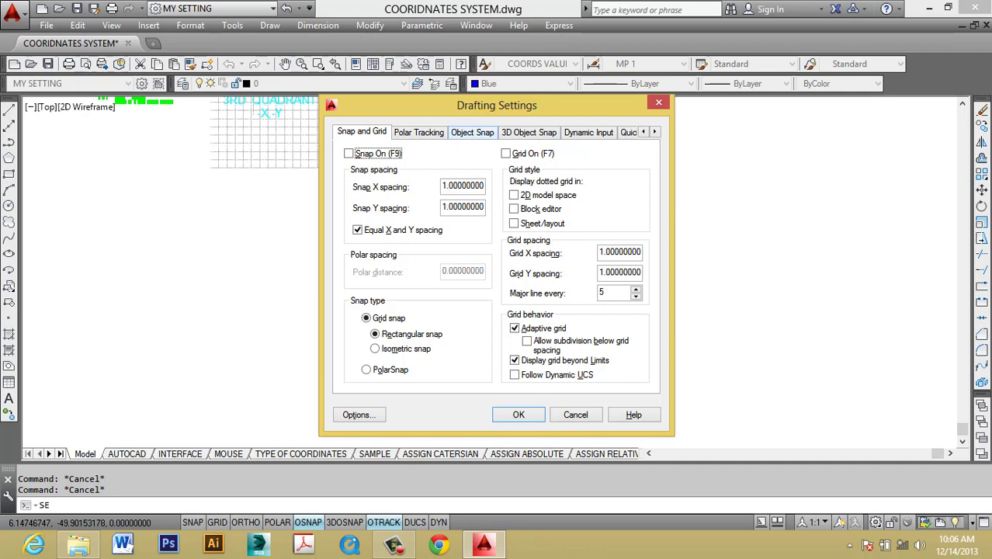
click(473, 132)
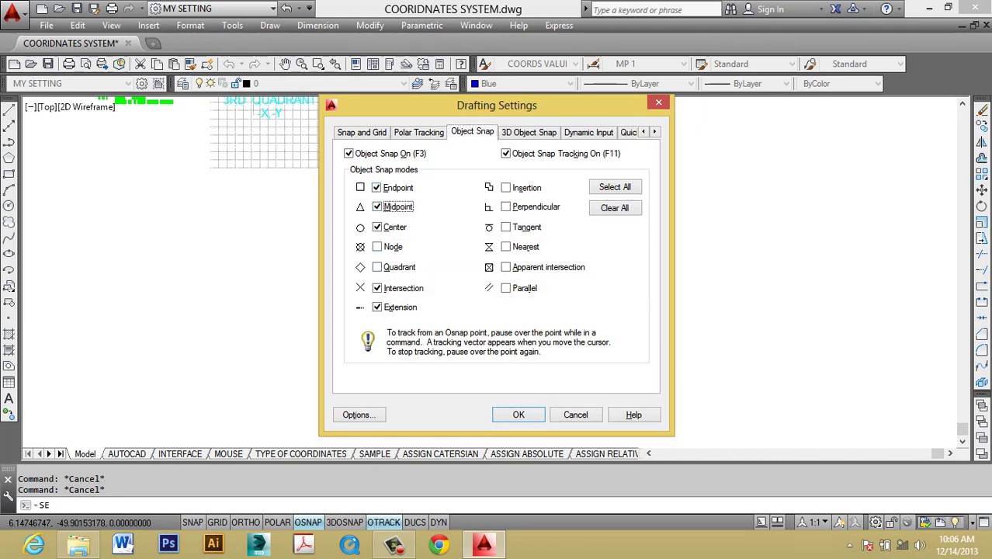
click(379, 288)
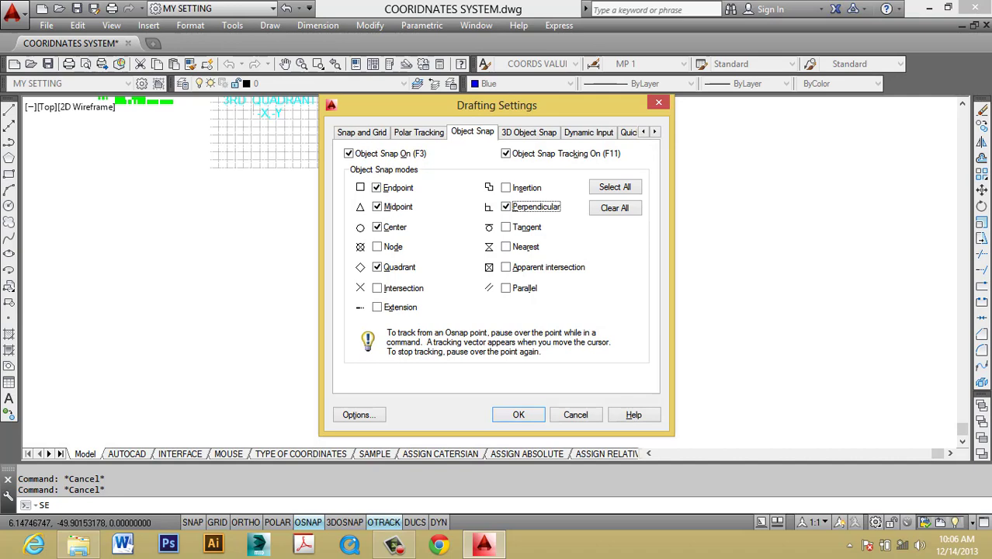
click(519, 415)
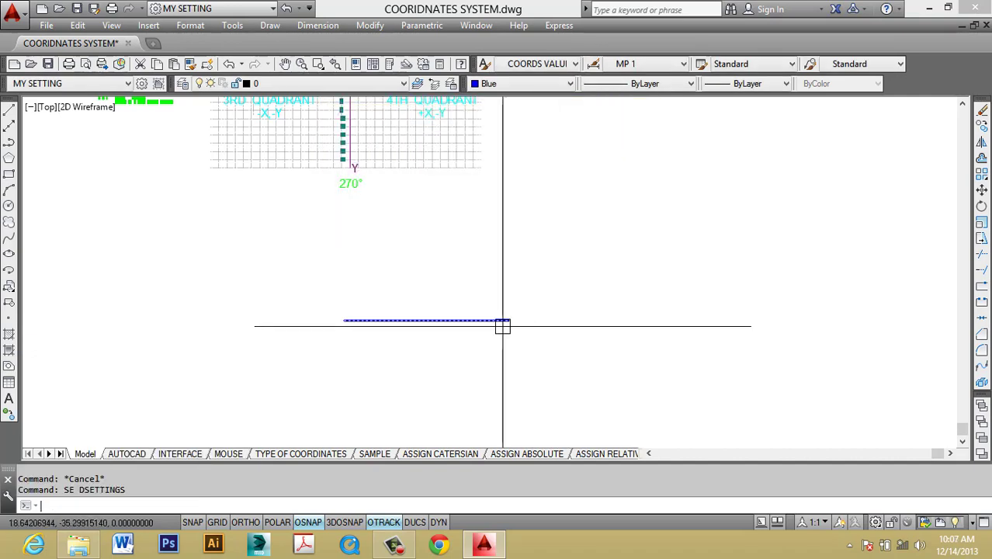
- Start a line, examine the endpoint and midpoint snap markers on the horizontal line, and cancel the command
key(Return)
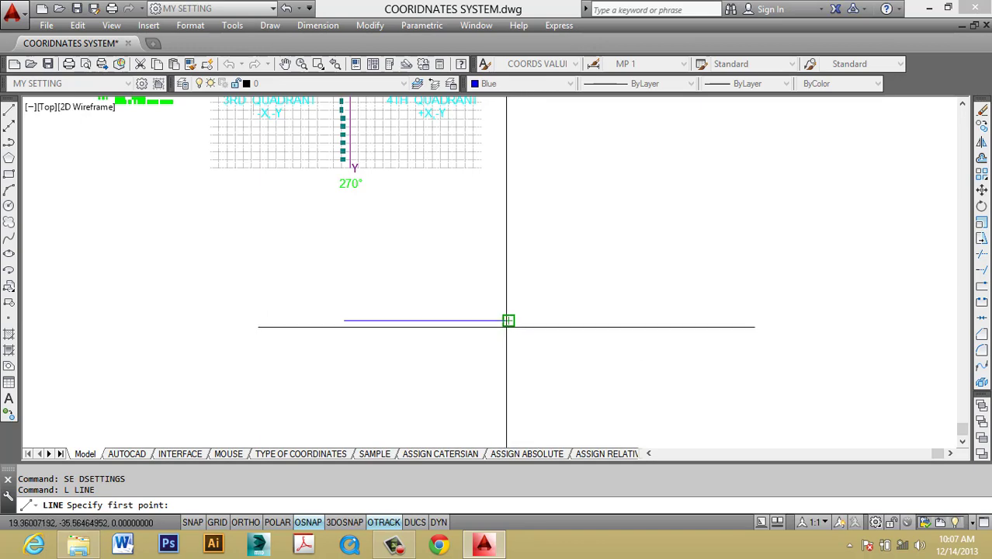
scroll(508, 320, up, 3)
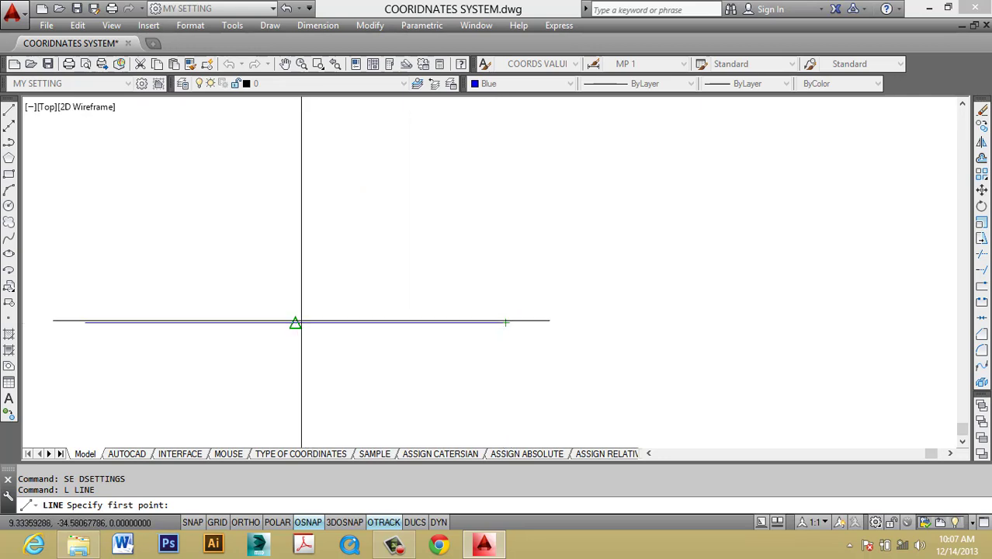
scroll(295, 324, down, 3)
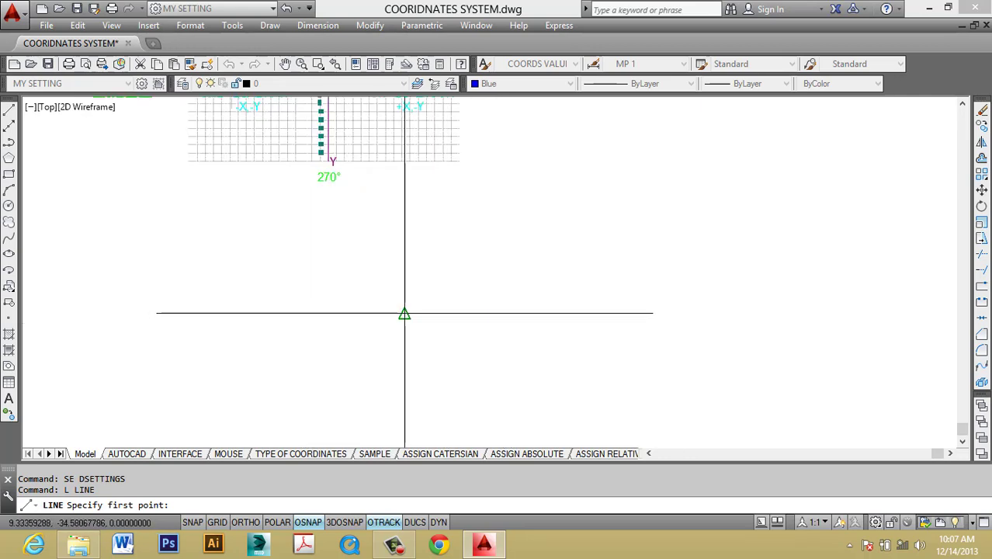
scroll(404, 313, up, 2)
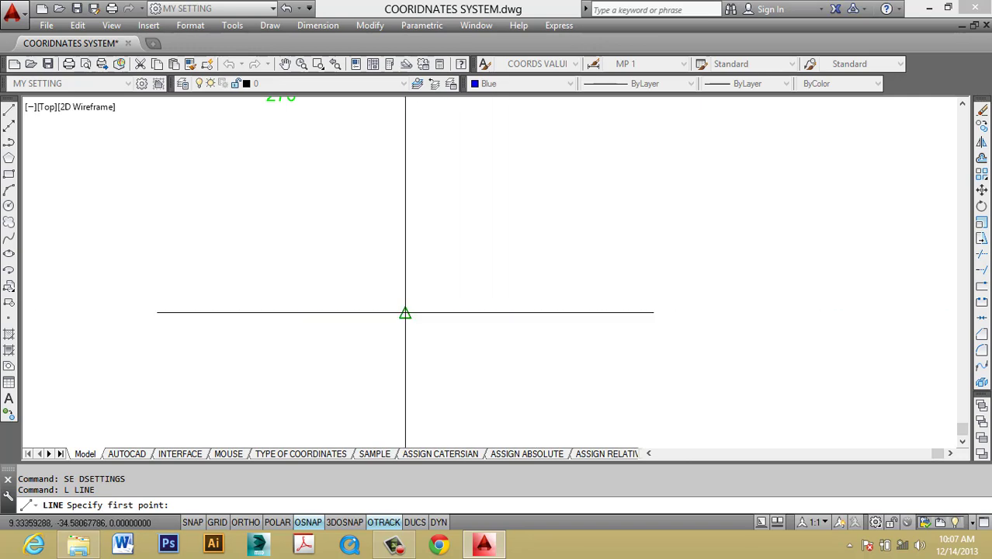
key(Escape)
key(Escape)
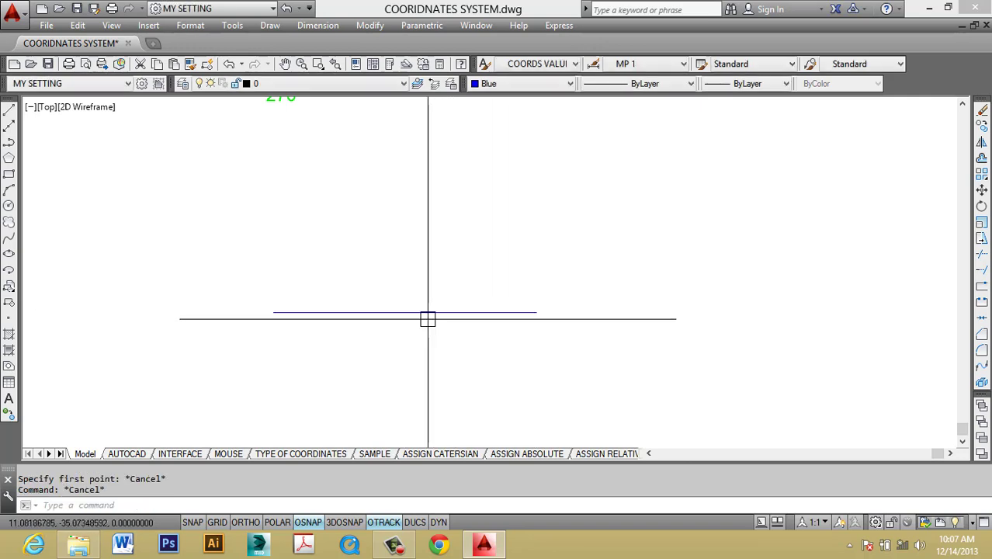
- Draw a vertical line upward from the right endpoint of the horizontal line using object snap
text(l)
key(Return)
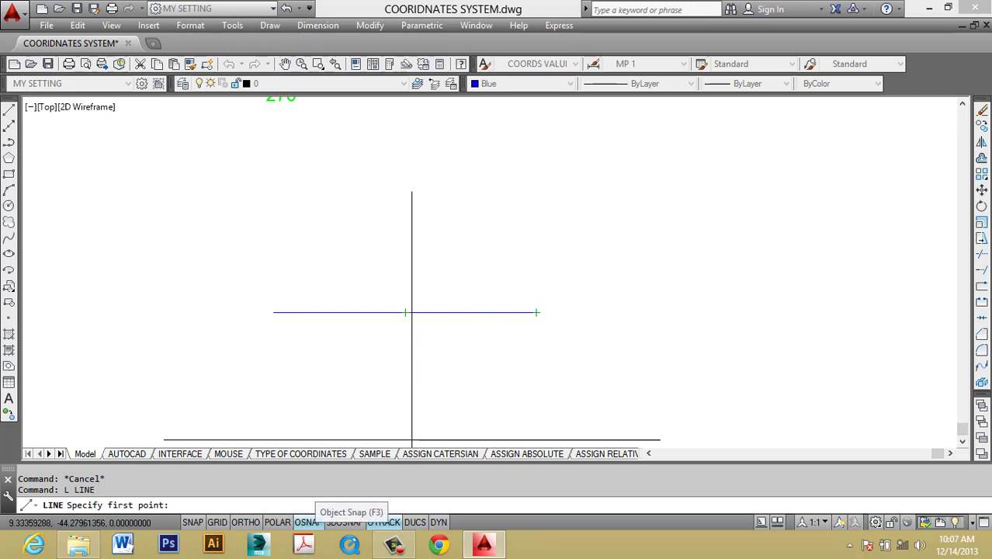
click(536, 312)
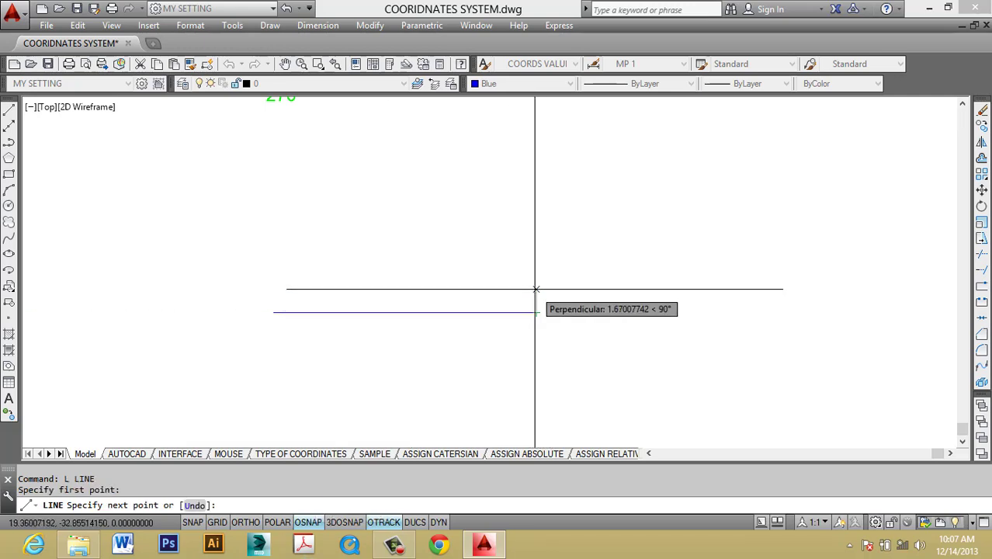
click(535, 194)
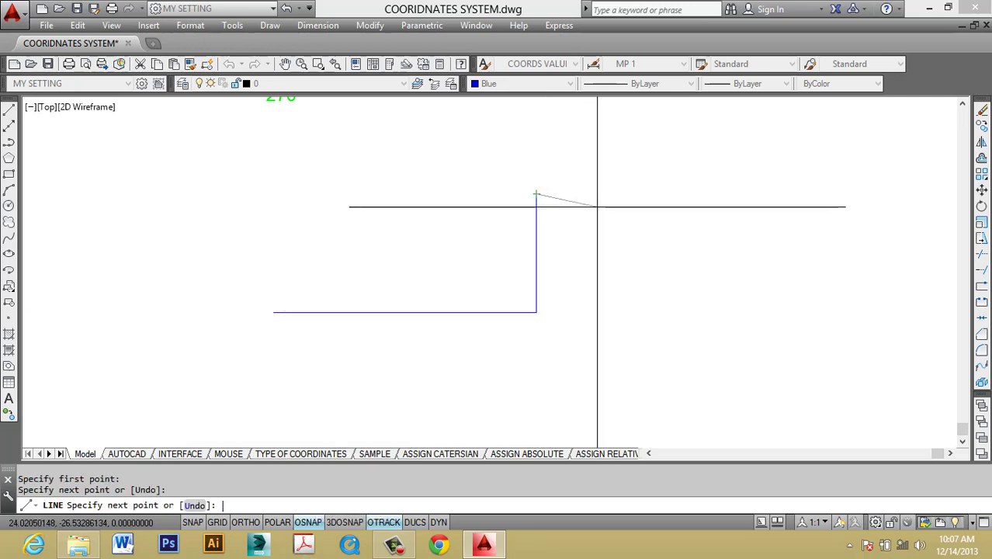
key(Escape)
click(587, 280)
key(Escape)
key(Escape)
text(L)
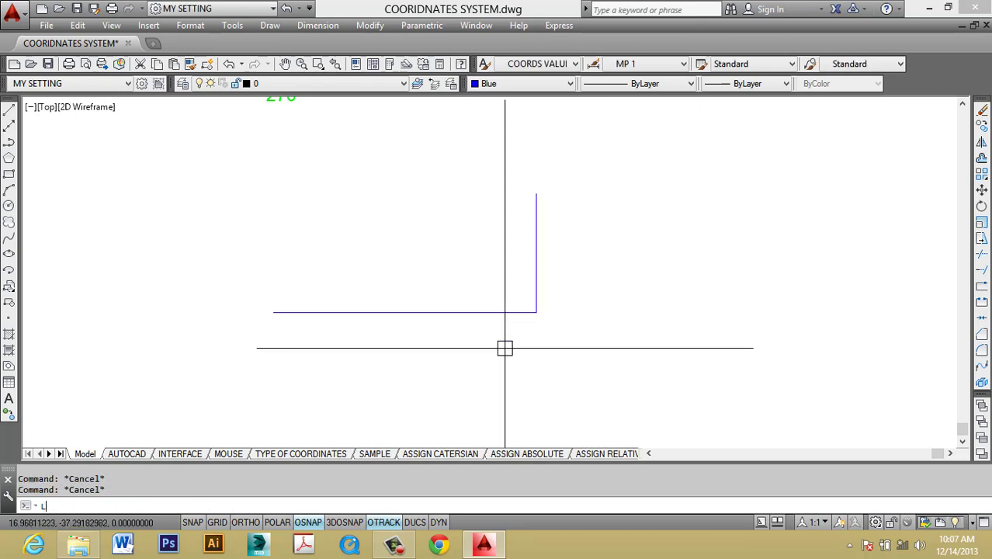
key(Return)
click(645, 299)
click(769, 296)
key(Escape)
click(706, 297)
click(707, 271)
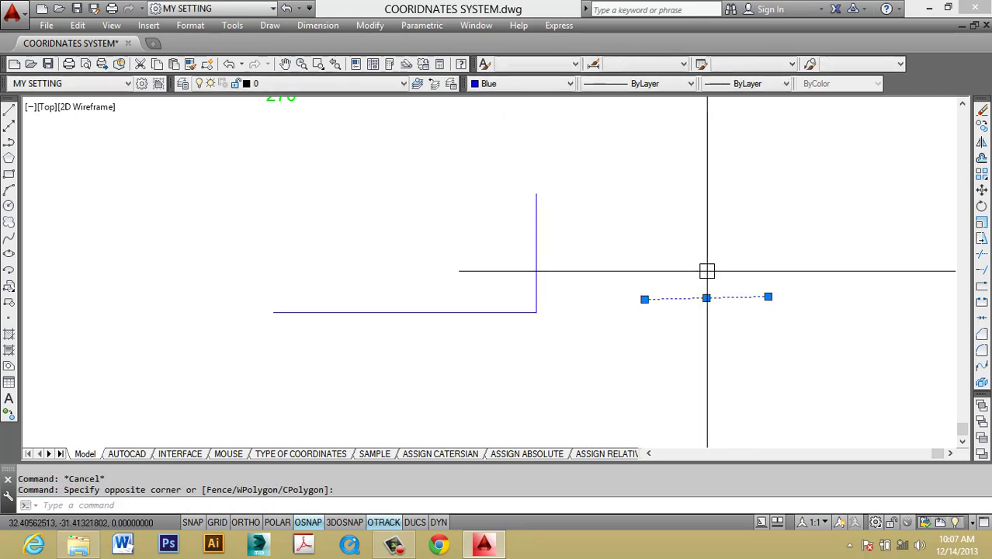
key(Delete)
- Draw a horizontal line about 10.8 units long beside the L-shaped lines with Ortho turned on
text(L)
key(Return)
click(609, 339)
key(F8)
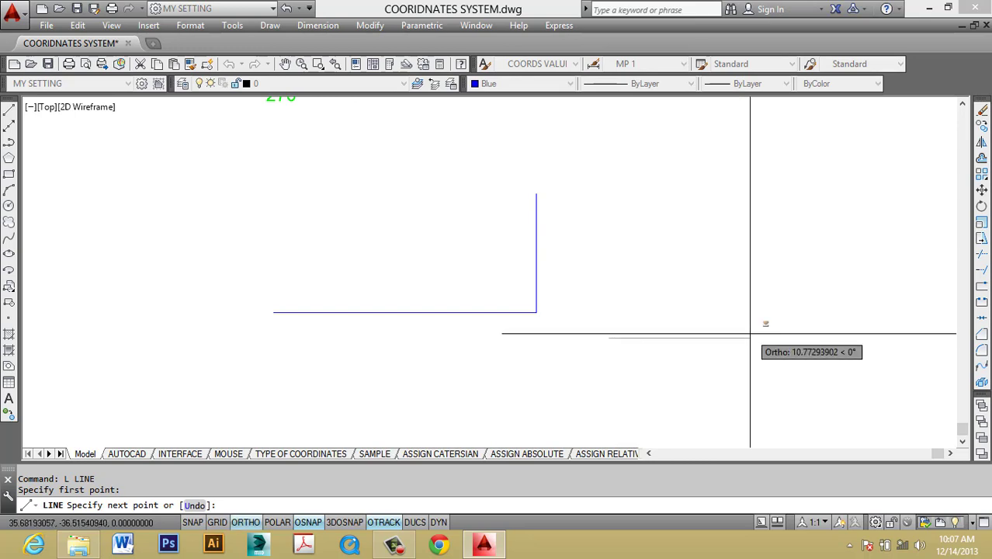
click(751, 334)
key(Escape)
key(Escape)
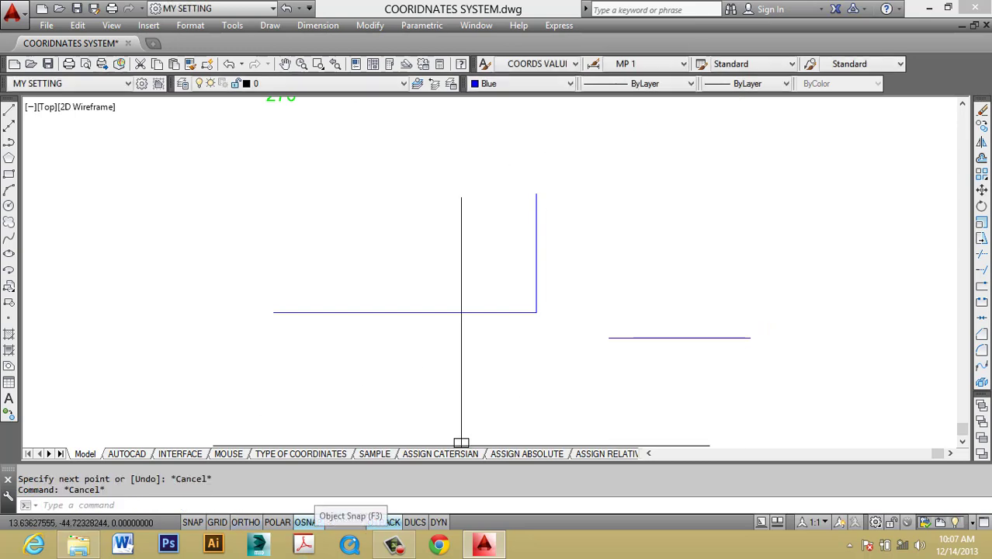
- With object snap off, draw a vertical line up from near the short line's right end and inspect the corner
key(Escape)
text(L)
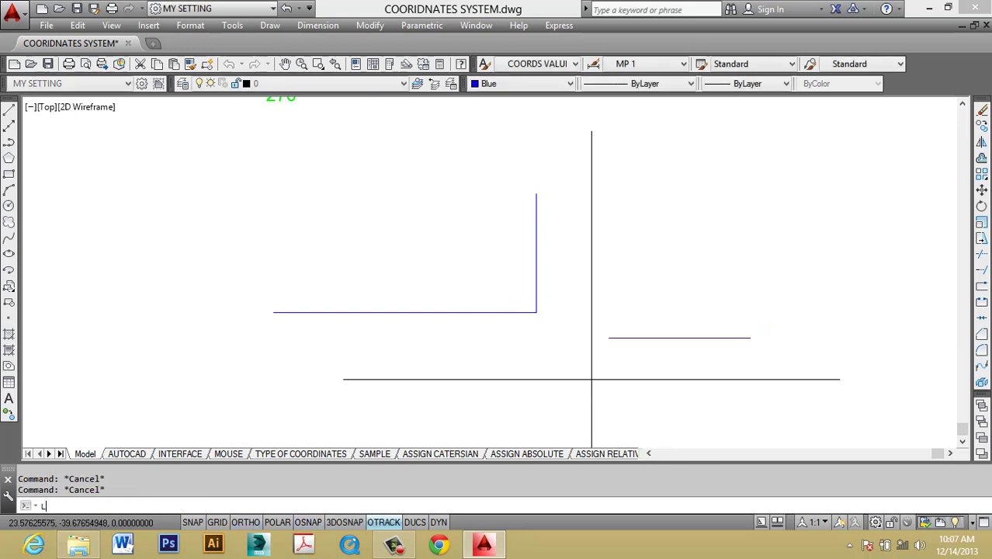
key(Return)
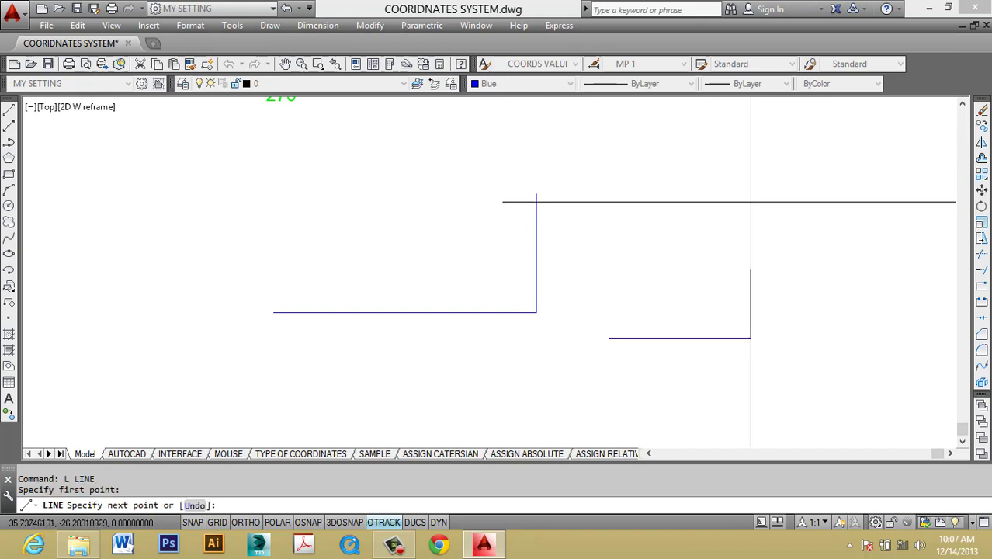
click(749, 195)
key(Return)
scroll(735, 292, up, 5)
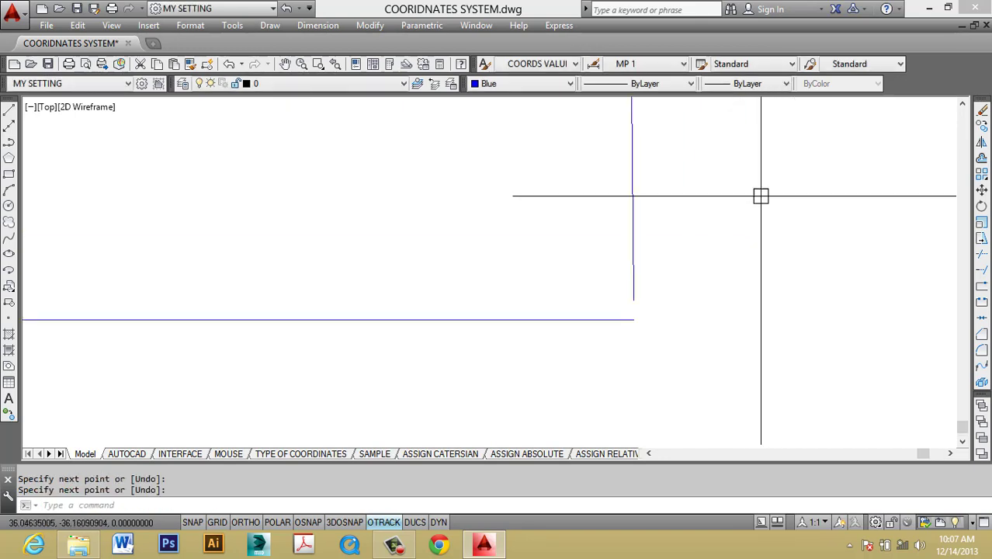
- Erase the vertical line above the right end of the short horizontal line
click(670, 346)
click(578, 192)
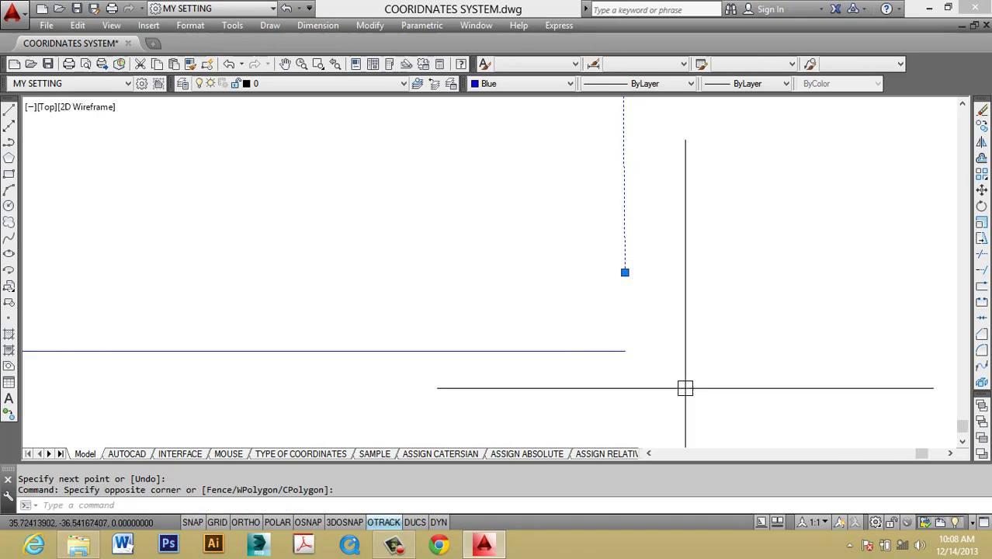
key(e)
key(Return)
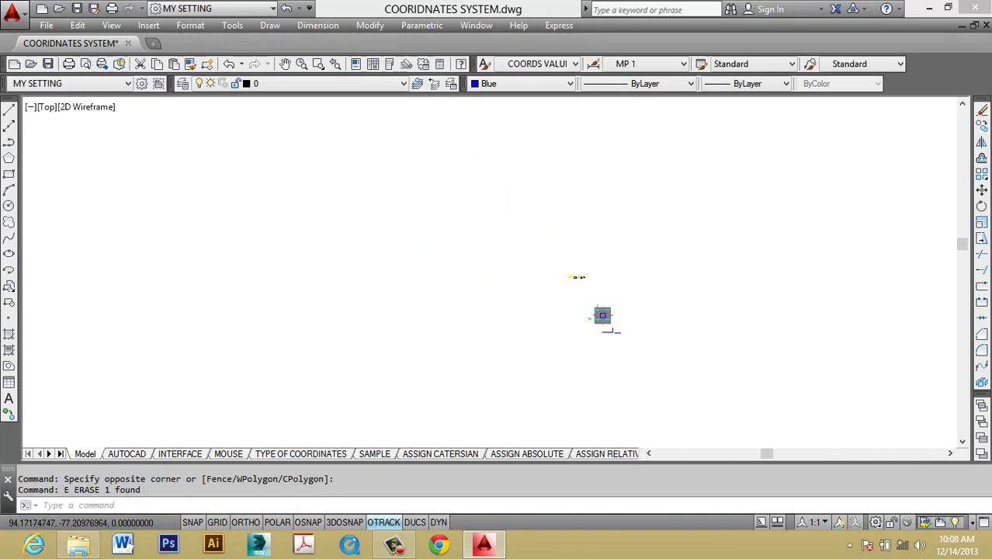
- Draw a nearly horizontal line in the empty area far from the diagram and regenerate the model
key(Escape)
text(l)
key(Return)
click(632, 307)
click(679, 306)
key(Escape)
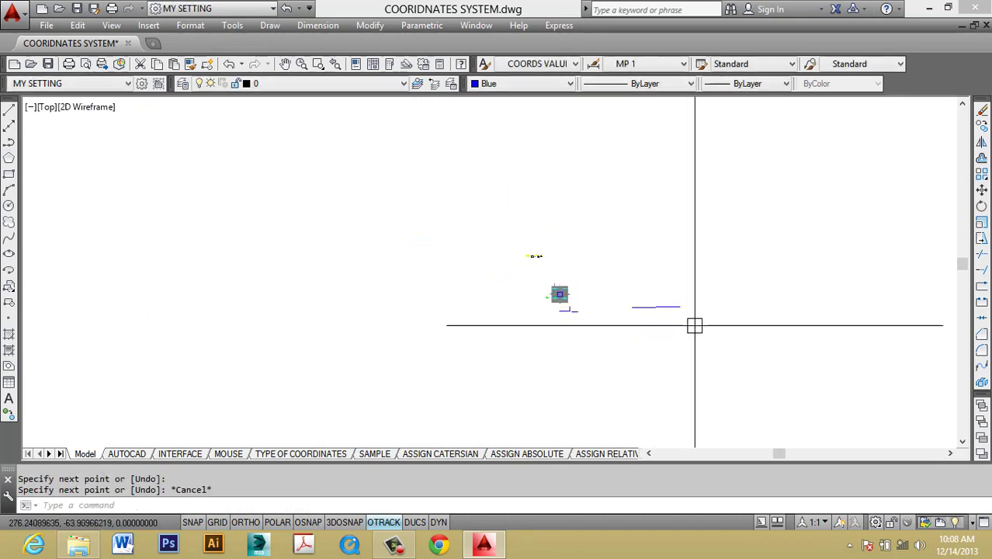
text(RE)
key(Return)
scroll(626, 288, down, 4)
key(Escape)
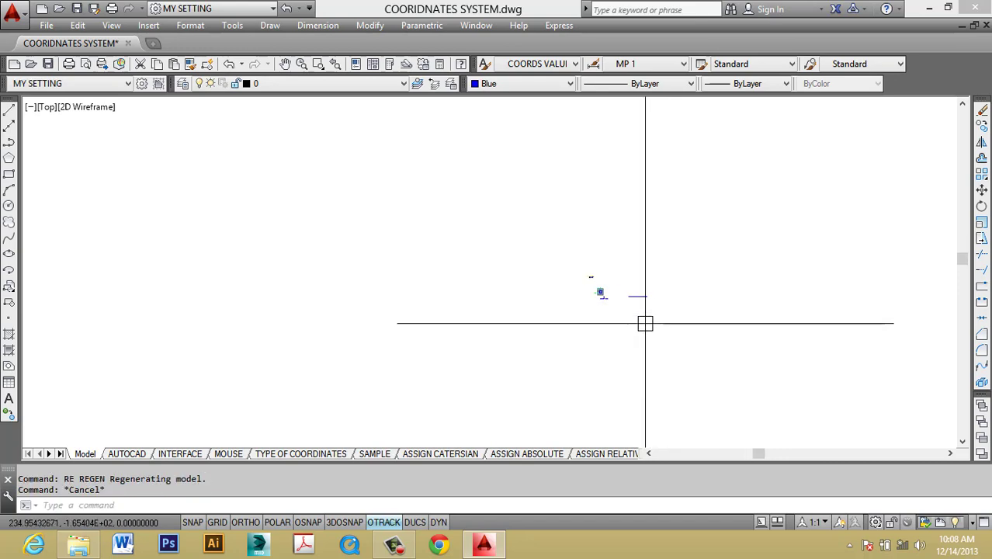
- Turn object snap on and draw a steep line upward from the right endpoint of the distant, nearly horizontal line
text(l)
key(Return)
key(F3)
key(Escape)
key(Escape)
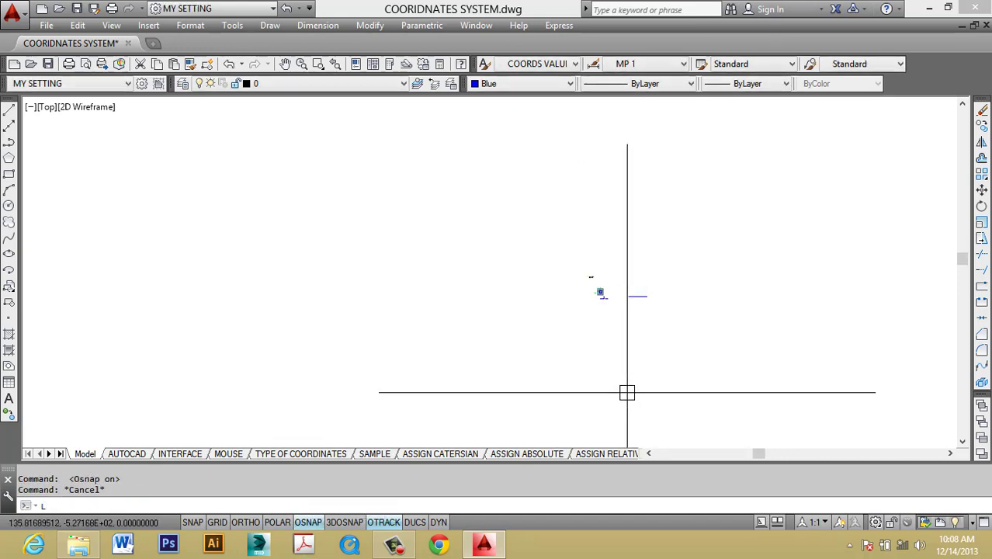
text(l)
key(Return)
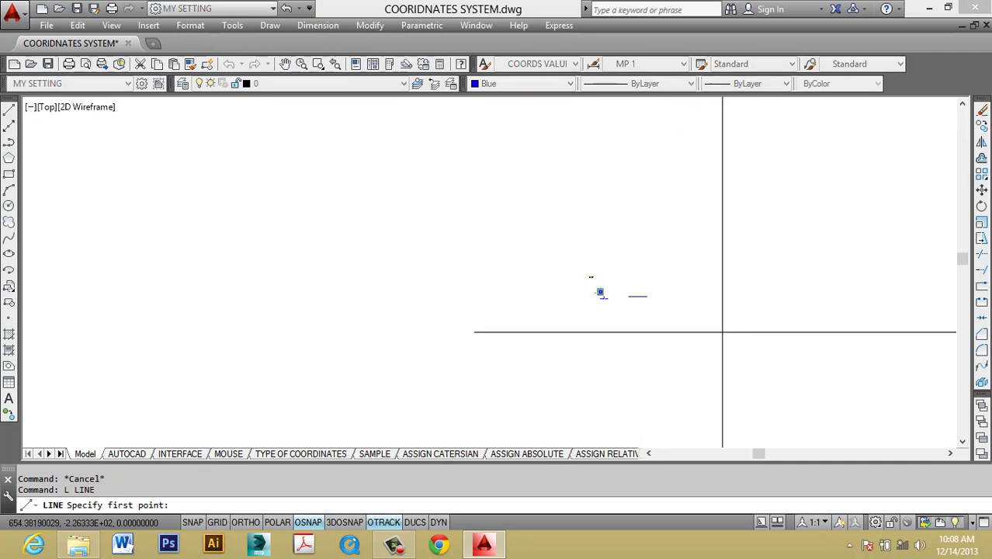
click(647, 296)
click(662, 223)
key(Escape)
- Examine up close how the steep line meets the endpoint of the nearly horizontal line
scroll(635, 264, up, 10)
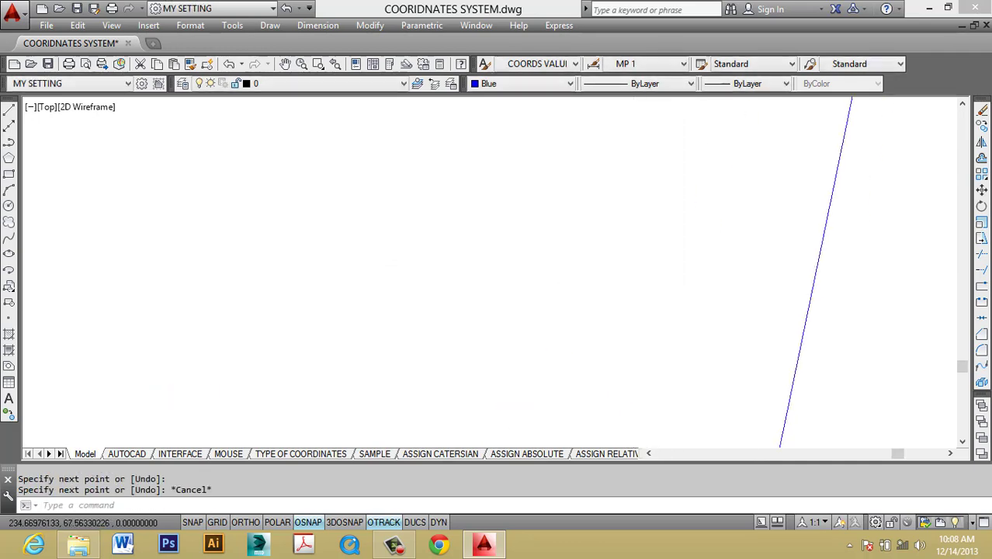
middle_drag(660, 341, 578, 132)
middle_drag(726, 435, 660, 363)
mouse_move(583, 234)
middle_down()
mouse_move(848, 410)
mouse_move(714, 212)
middle_up()
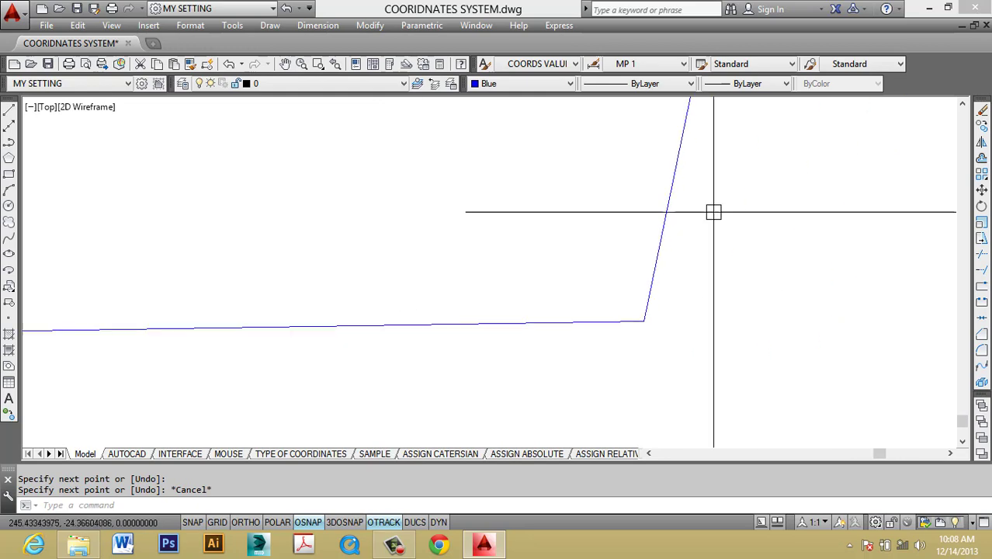
scroll(673, 326, up, 5)
scroll(546, 314, up, 4)
scroll(608, 287, down, 2)
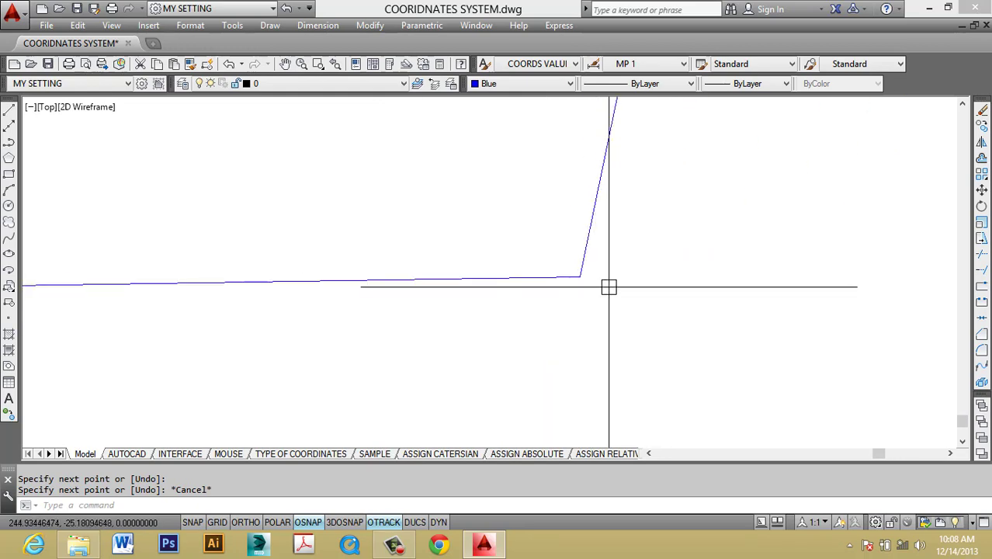
scroll(608, 288, down, 6)
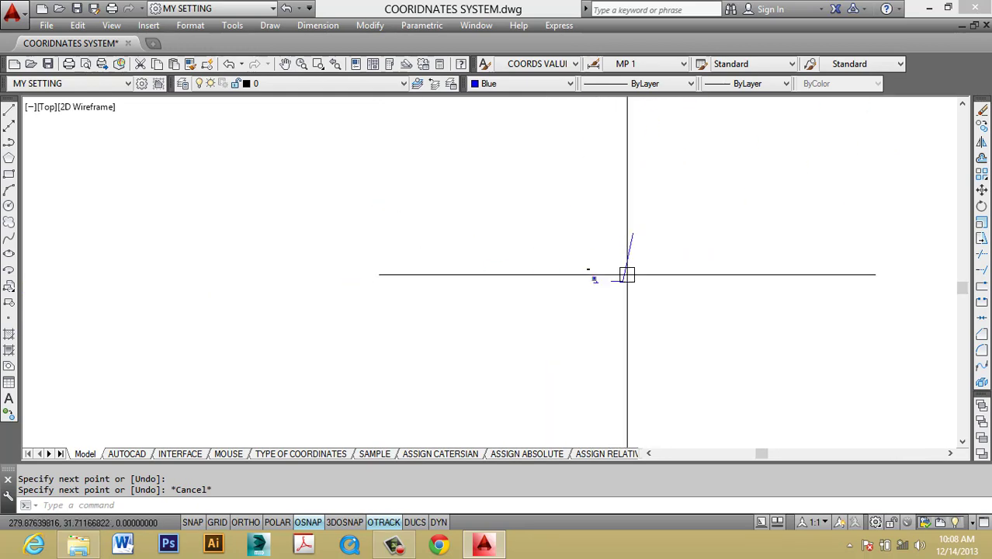
- Erase the steep line and the nearly horizontal line it starts from
click(691, 338)
click(626, 237)
text(e)
key(Return)
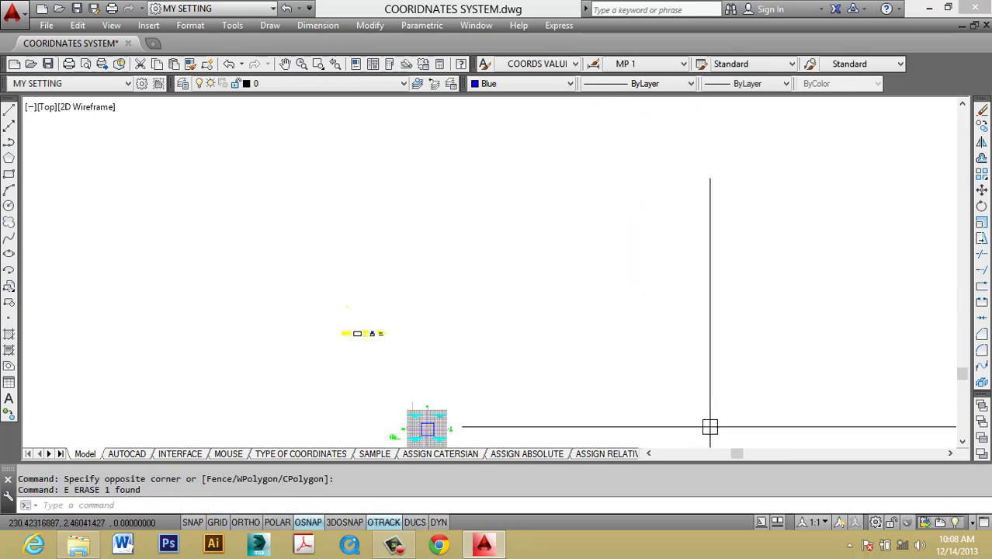
middle_drag(705, 370, 673, 118)
click(678, 250)
click(612, 153)
text(e)
key(Return)
- Erase the three remaining practice lines below the quadrant diagram
scroll(442, 242, up, 6)
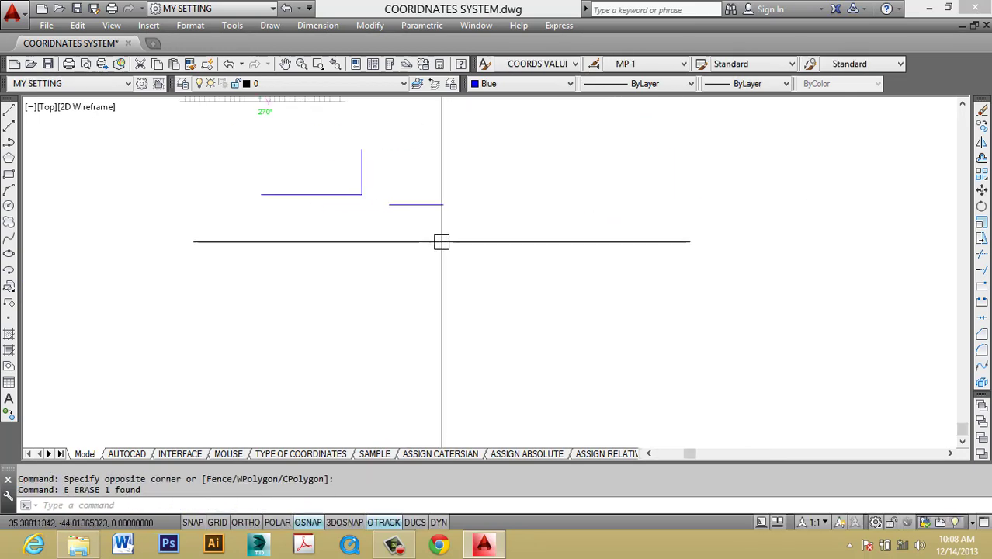
click(401, 204)
click(332, 195)
click(408, 191)
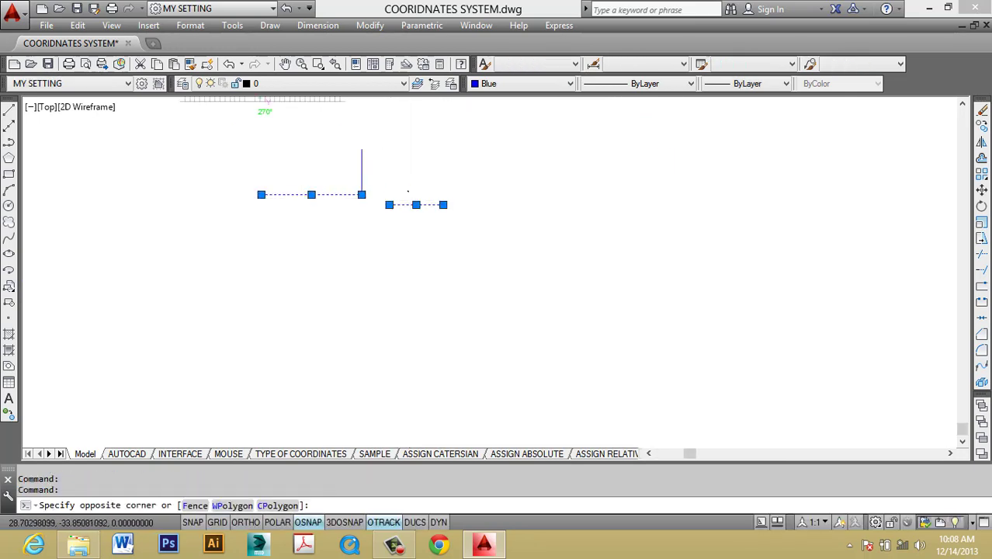
click(308, 171)
text(e)
key(Return)
key(Escape)
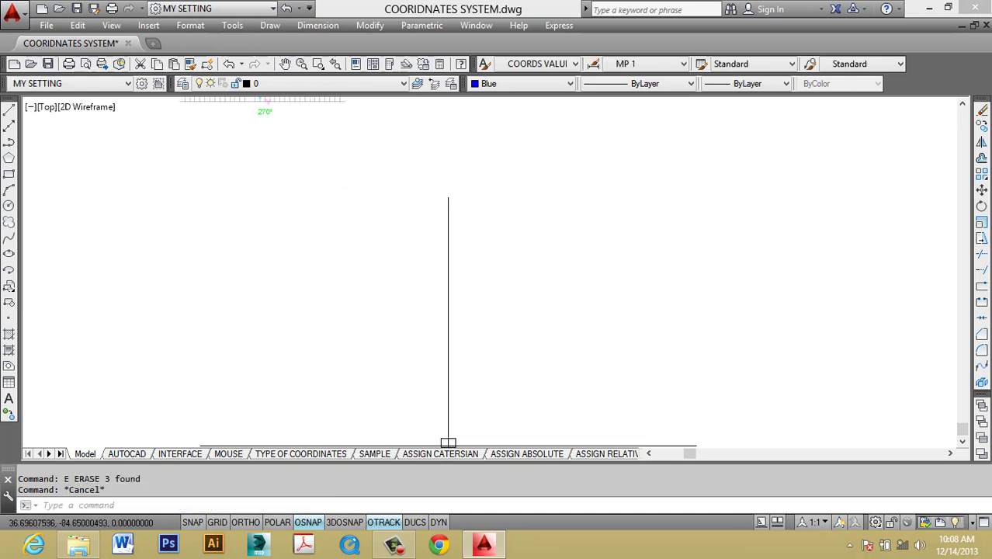
- Hide the 3D Object Snap and Dynamic UCS toggles from the status bar
mouse_move(394, 545)
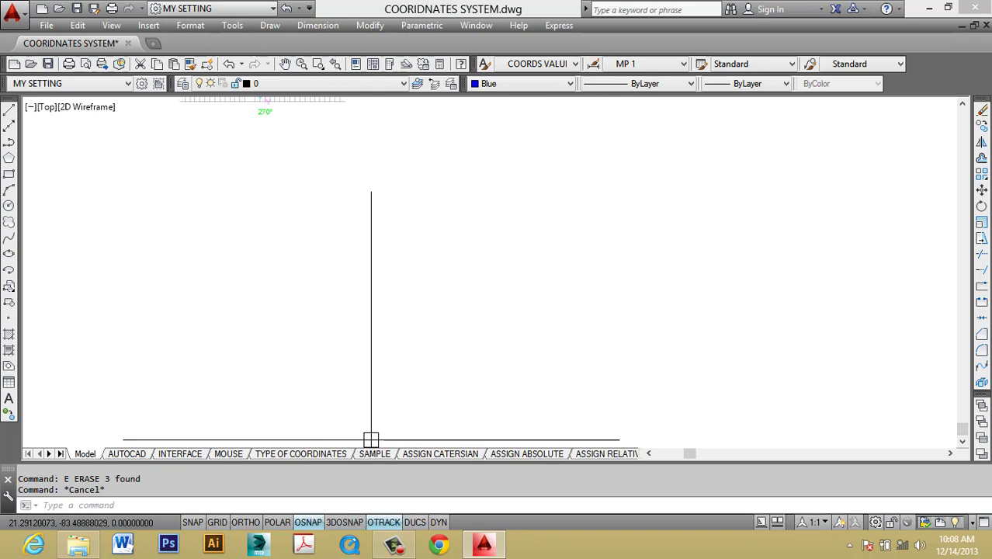
right_click(342, 522)
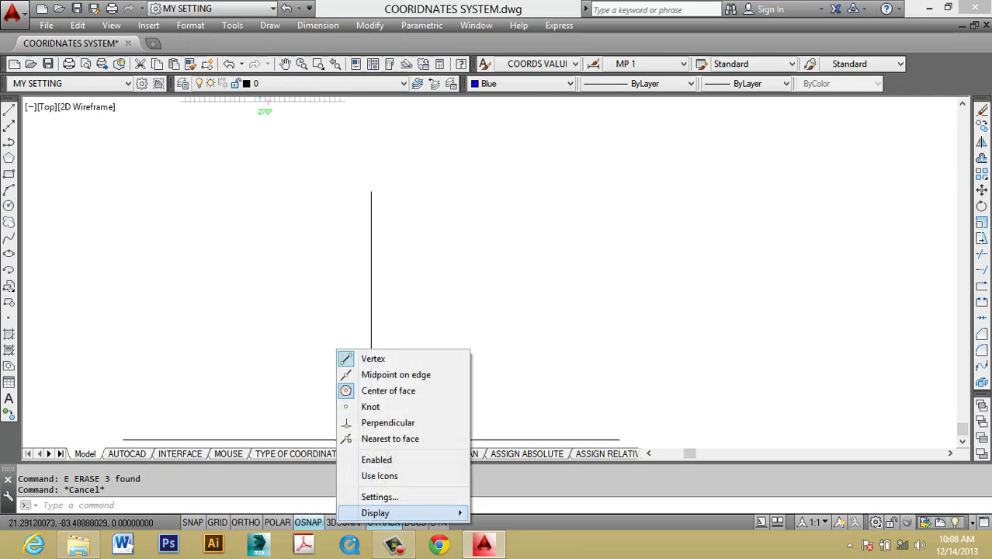
mouse_move(380, 513)
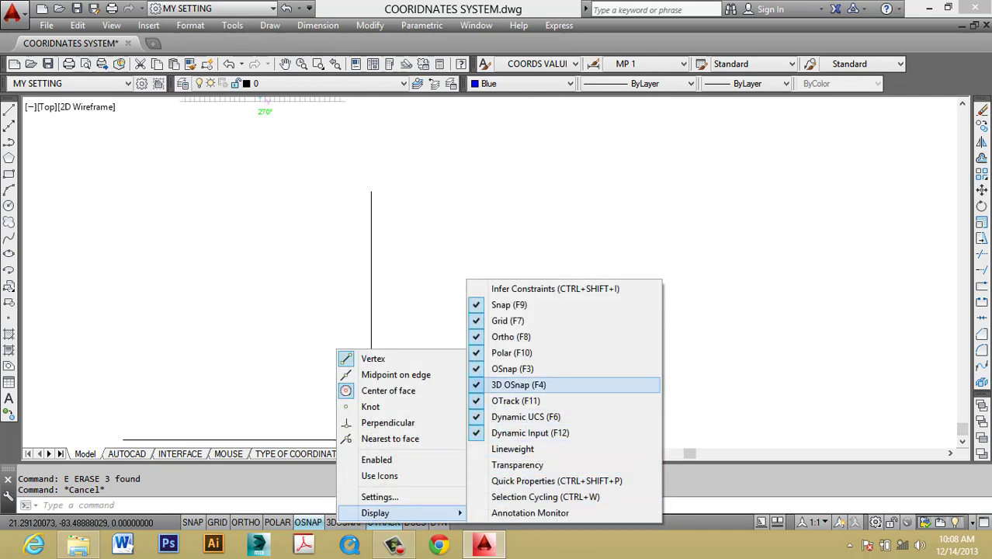
click(519, 384)
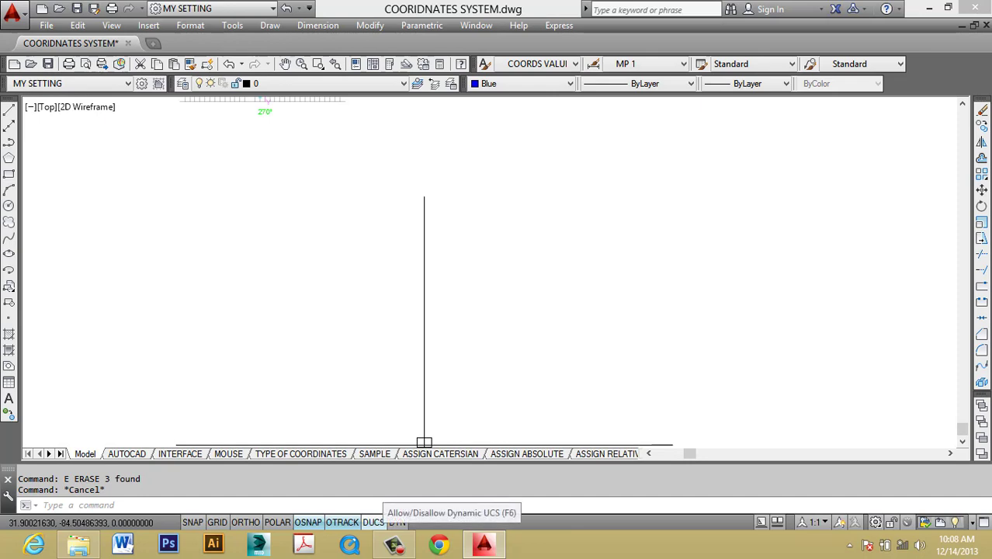
right_click(377, 522)
mouse_move(419, 513)
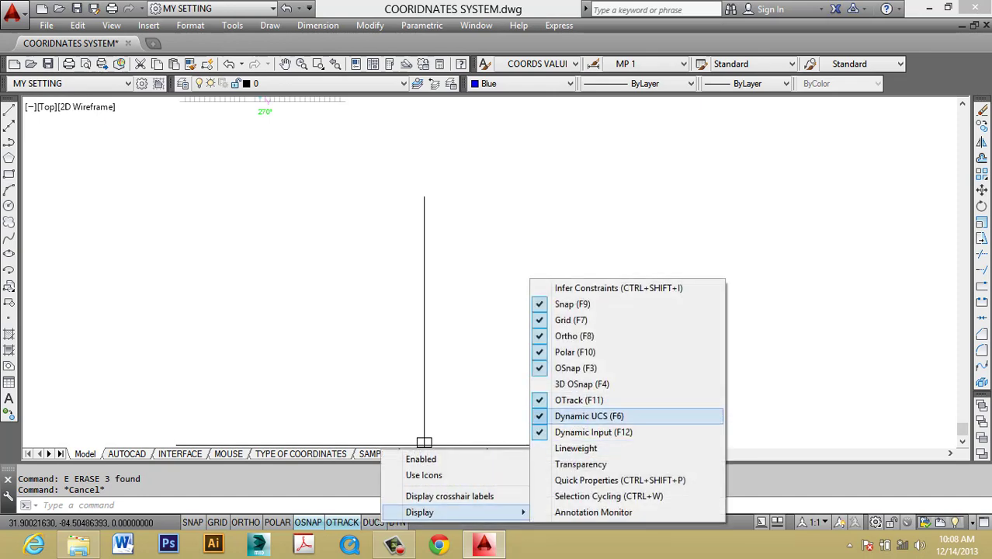
click(590, 414)
- Hide the Dynamic Input toggle from the status bar
right_click(375, 523)
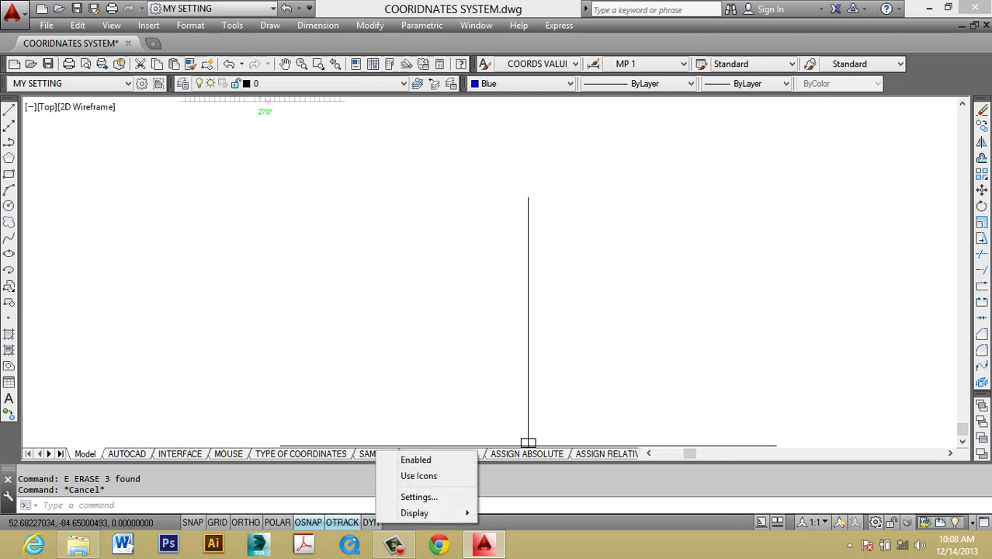
key(Escape)
right_click(371, 521)
mouse_move(416, 511)
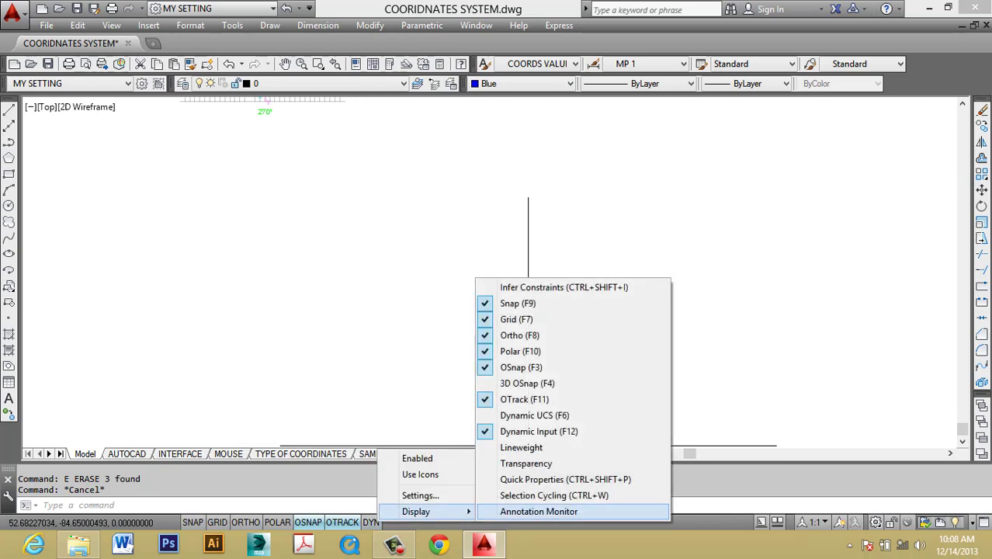
click(538, 431)
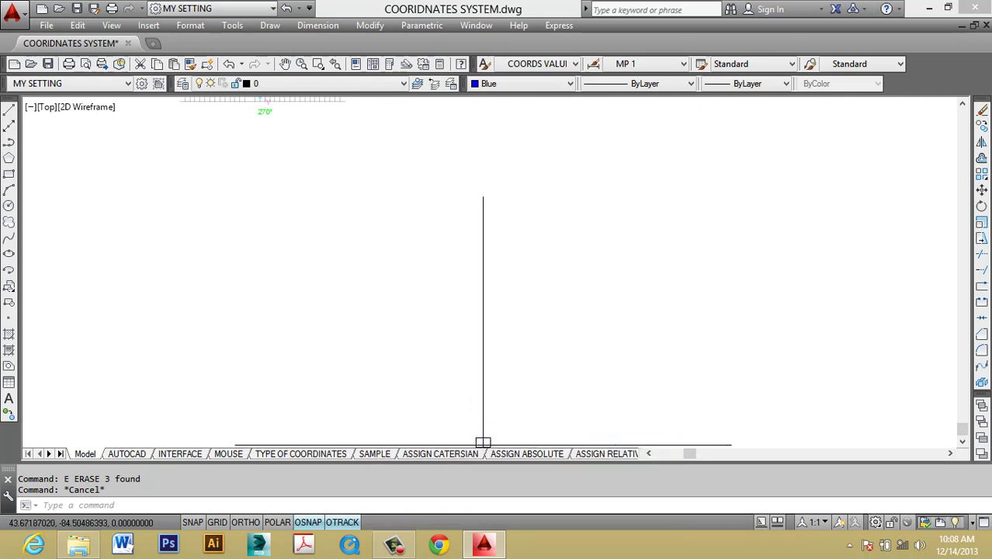
scroll(565, 264, down, 10)
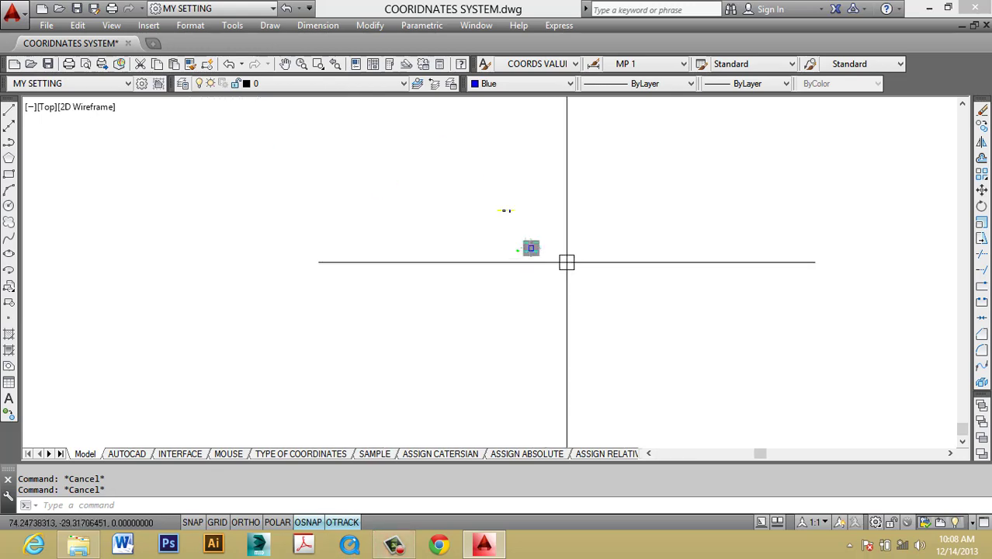
scroll(516, 258, up, 7)
scroll(585, 160, up, 2)
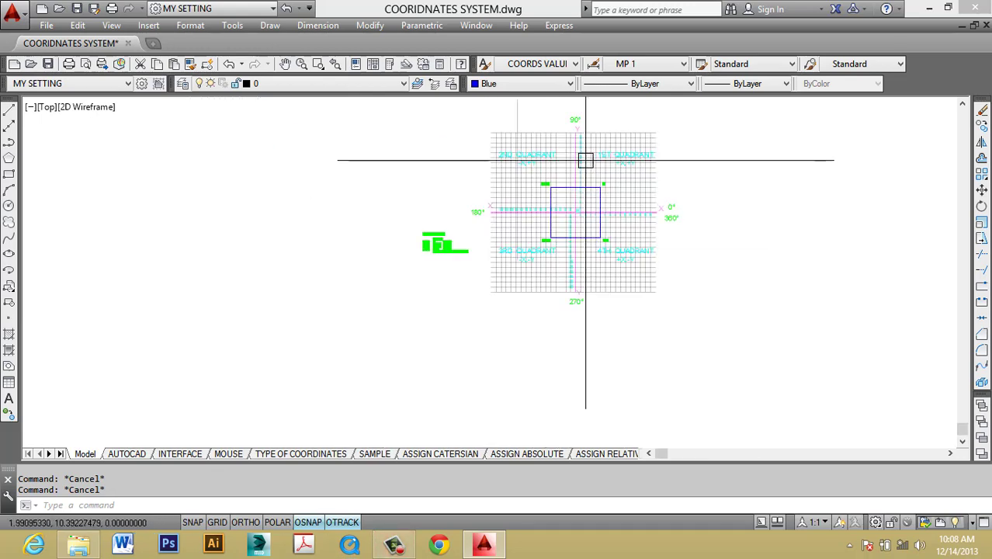
middle_drag(585, 160, 518, 219)
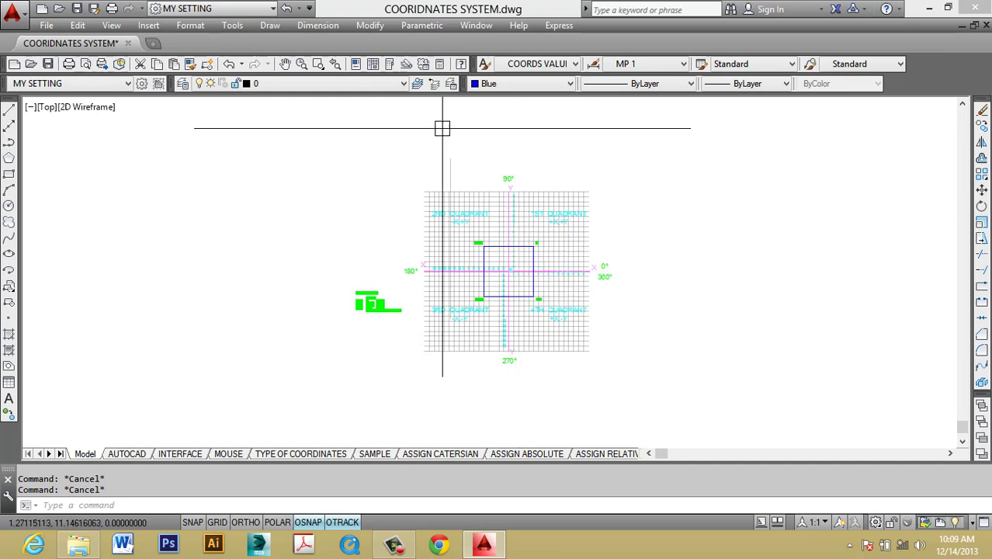
click(395, 543)
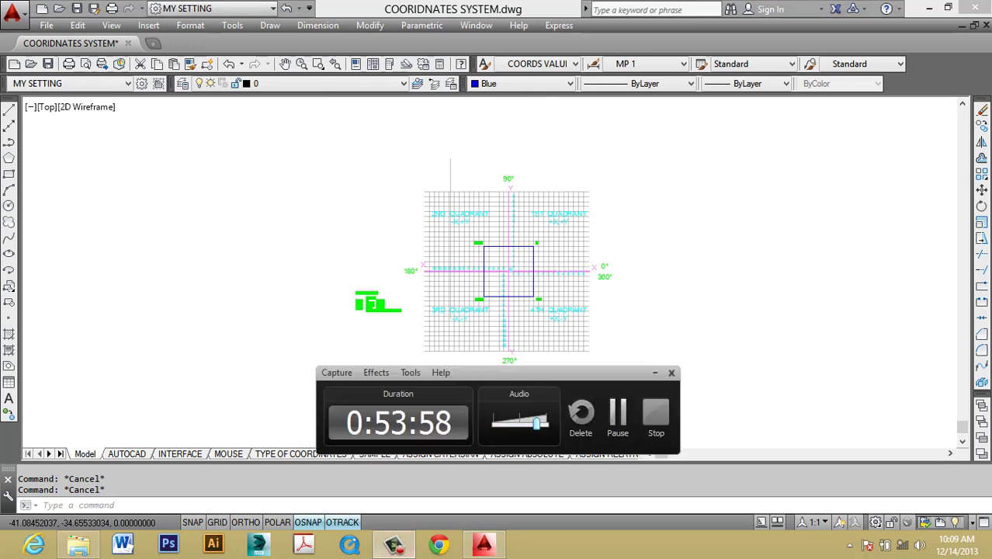
click(656, 373)
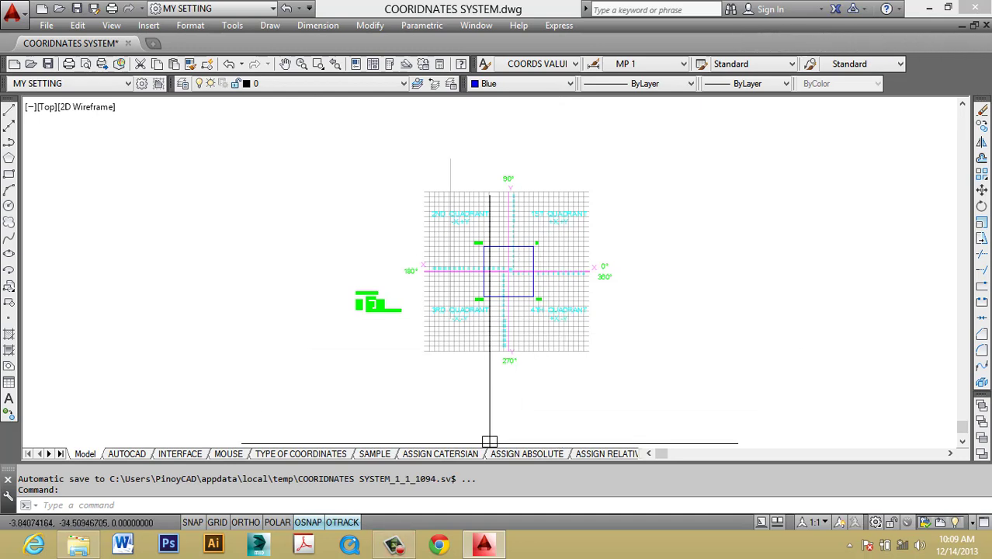
mouse_move(395, 543)
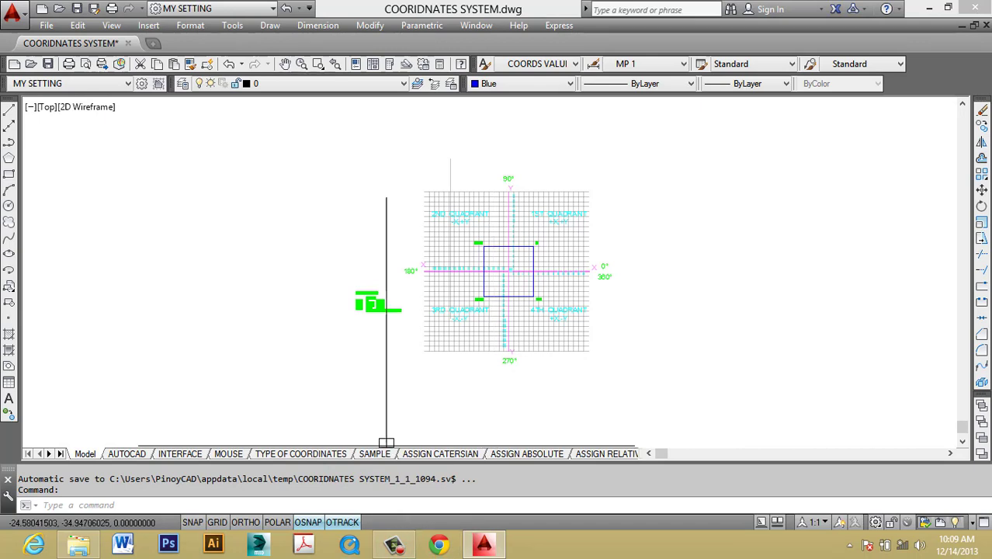
mouse_move(340, 443)
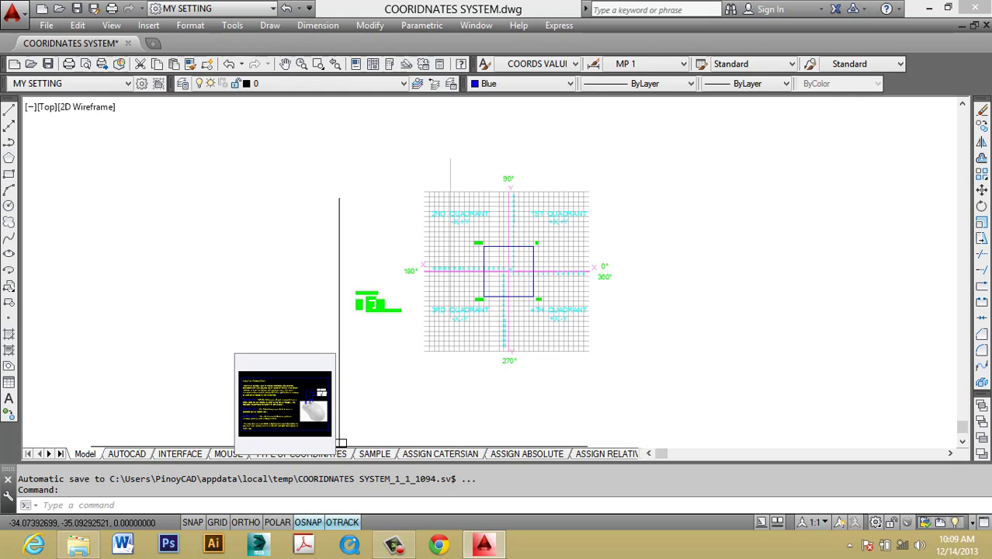
right_click(216, 522)
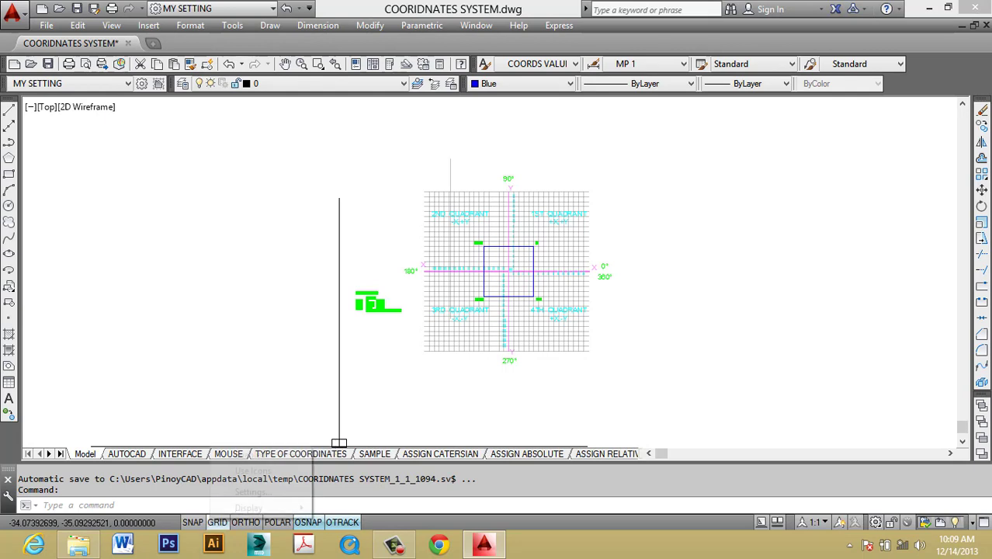
mouse_move(249, 508)
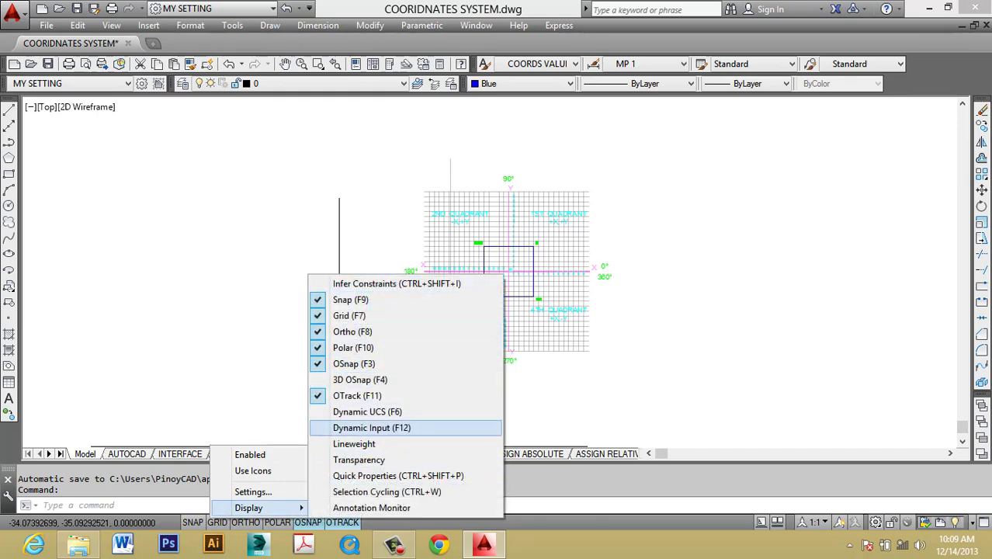
click(537, 386)
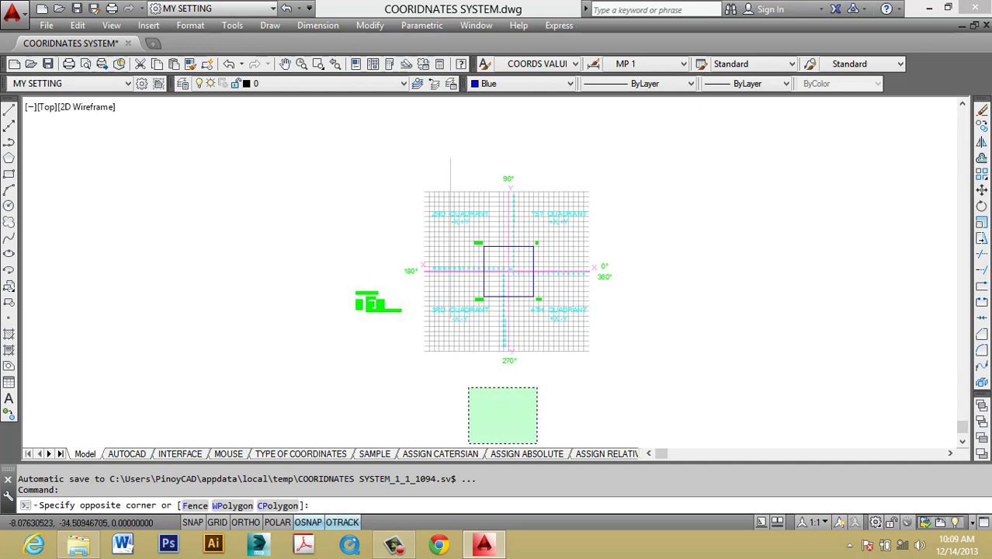
key(Escape)
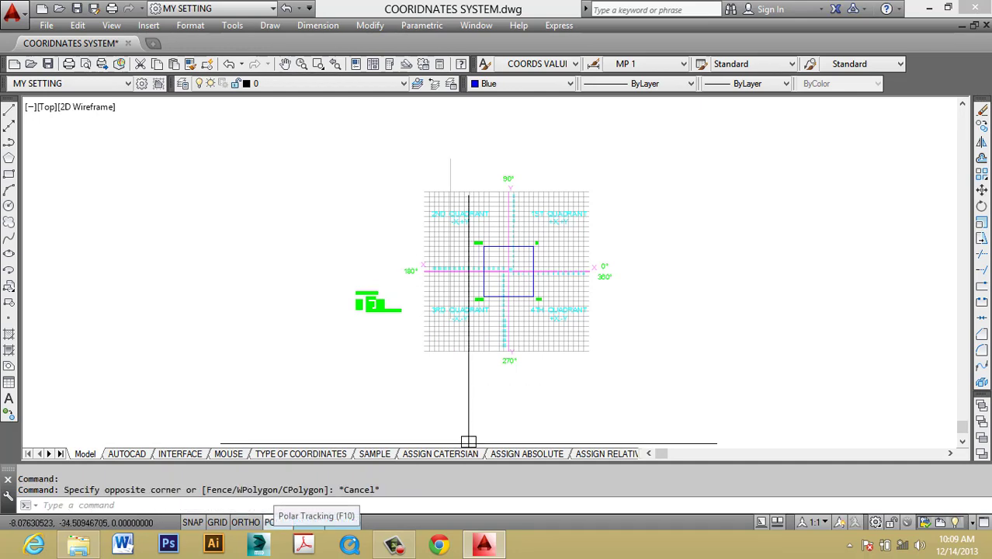
right_click(277, 522)
key(Escape)
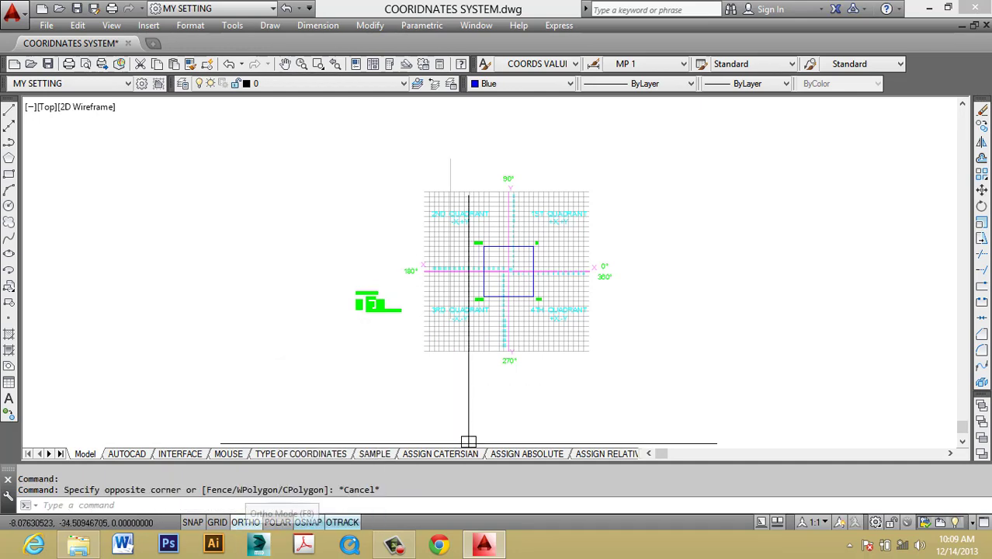
right_click(194, 521)
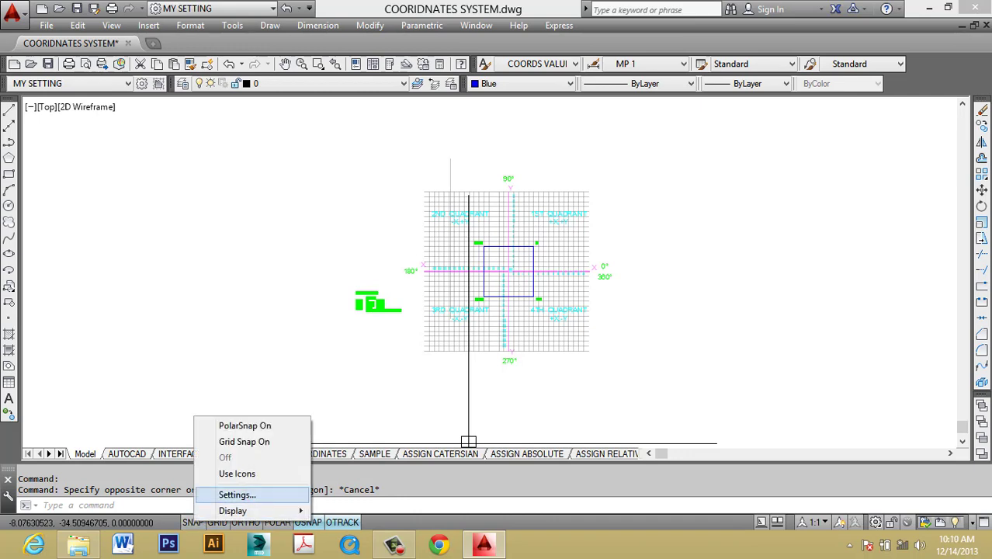
key(Escape)
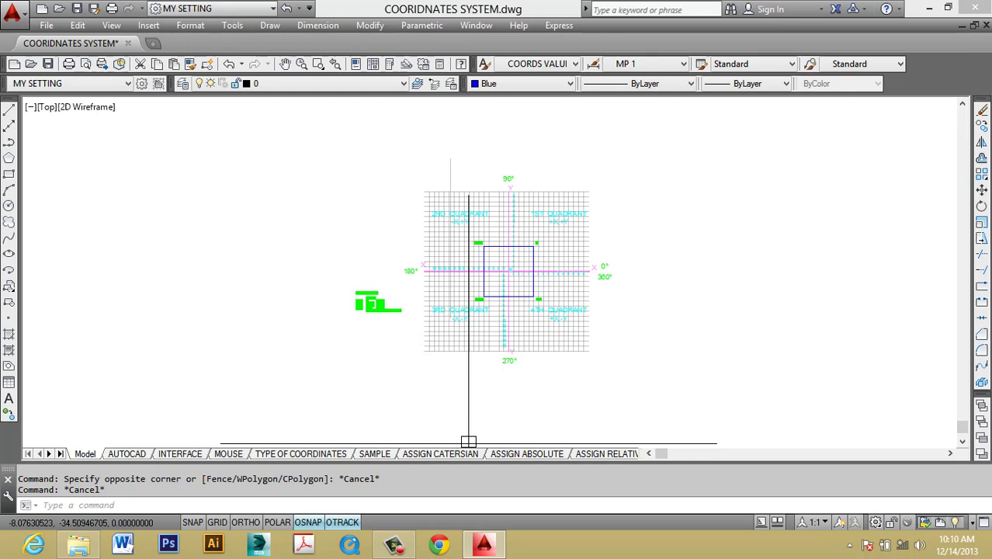
scroll(429, 272, down, 2)
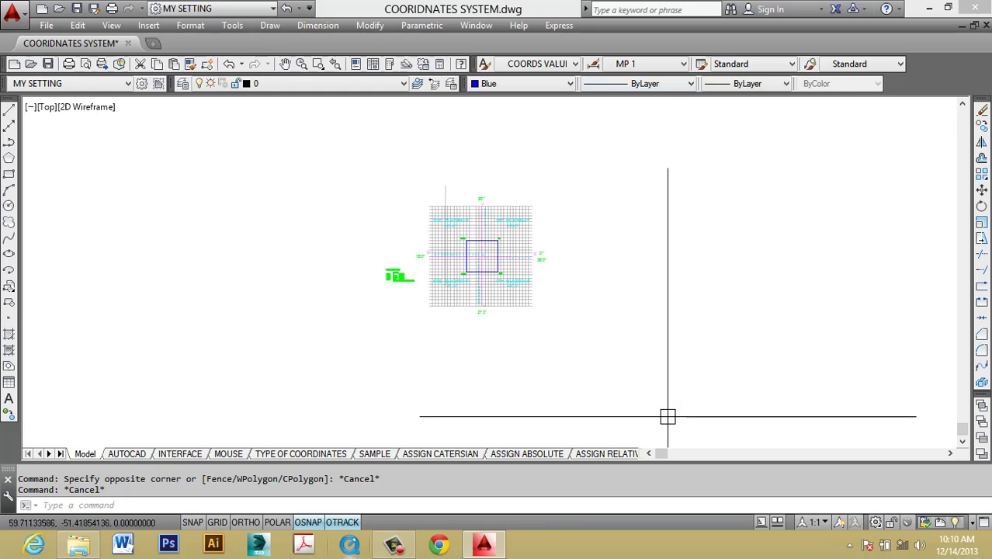
click(394, 544)
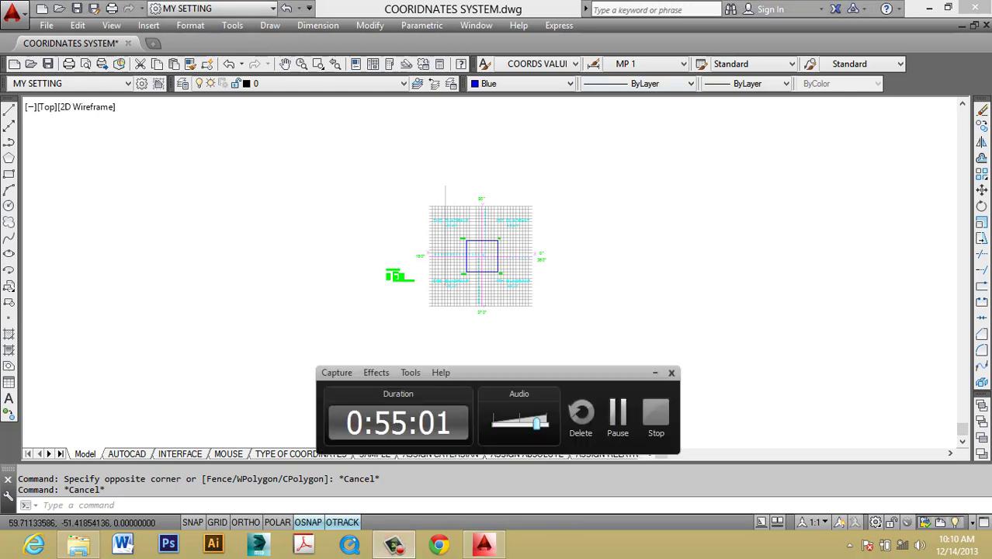
click(618, 413)
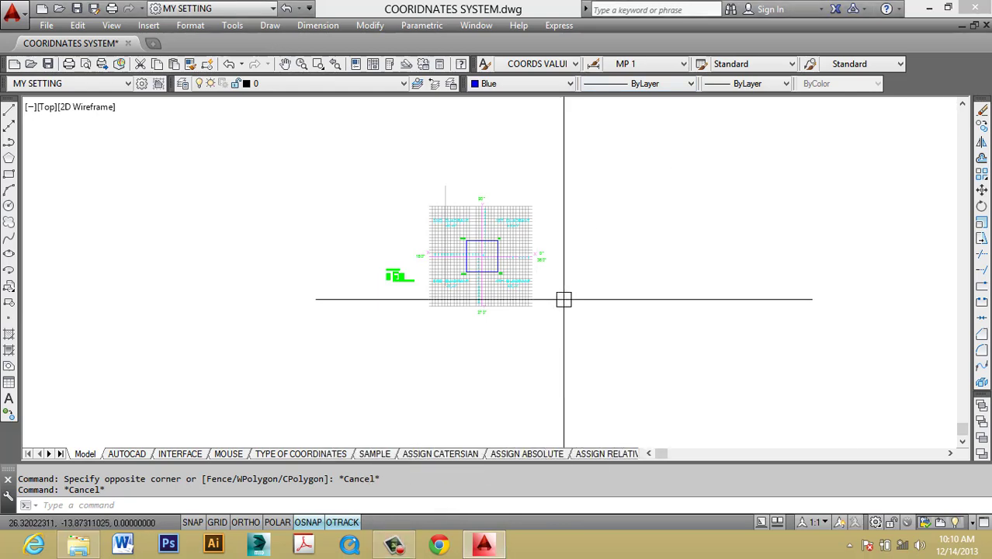
scroll(512, 237, down, 5)
scroll(509, 233, up, 5)
middle_drag(485, 257, 450, 184)
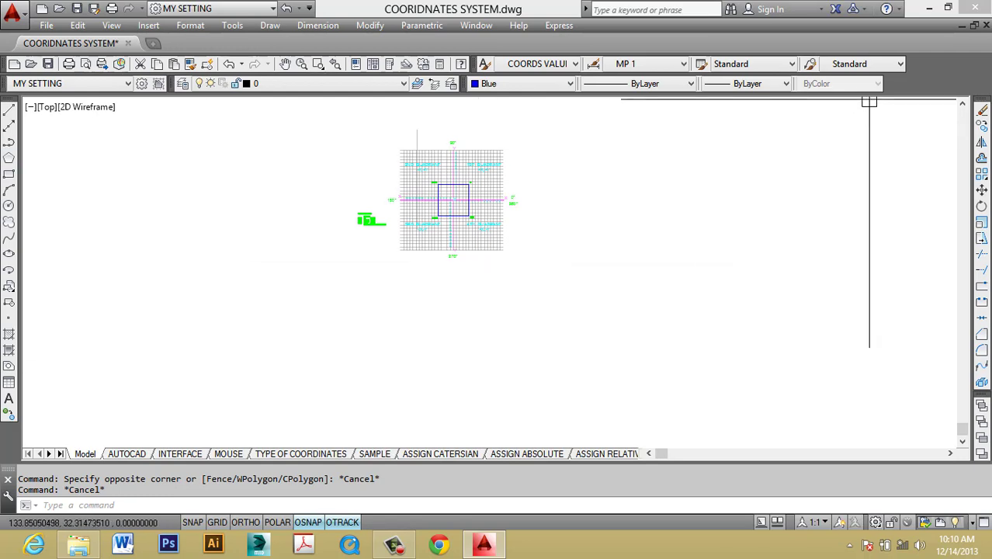
right_click(878, 67)
mouse_move(916, 75)
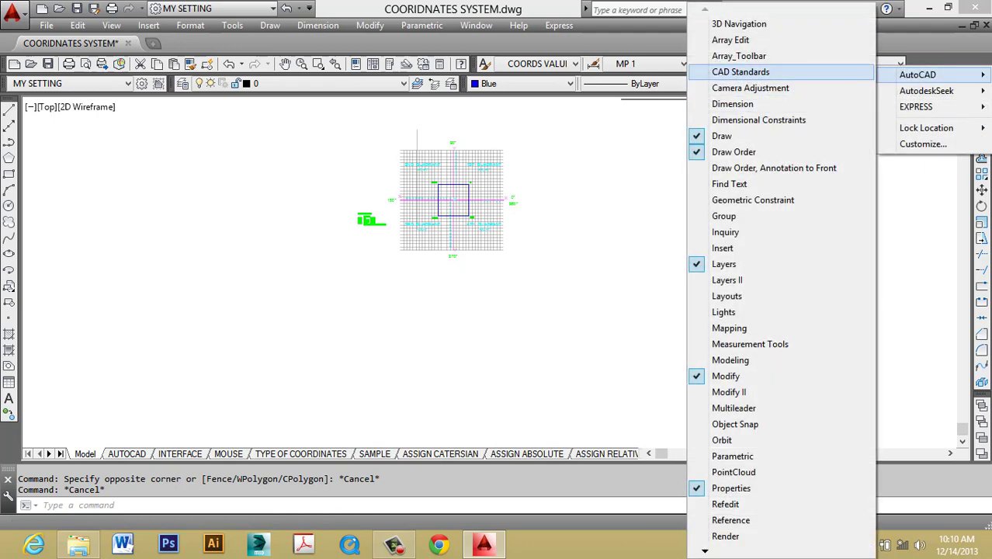
click(732, 103)
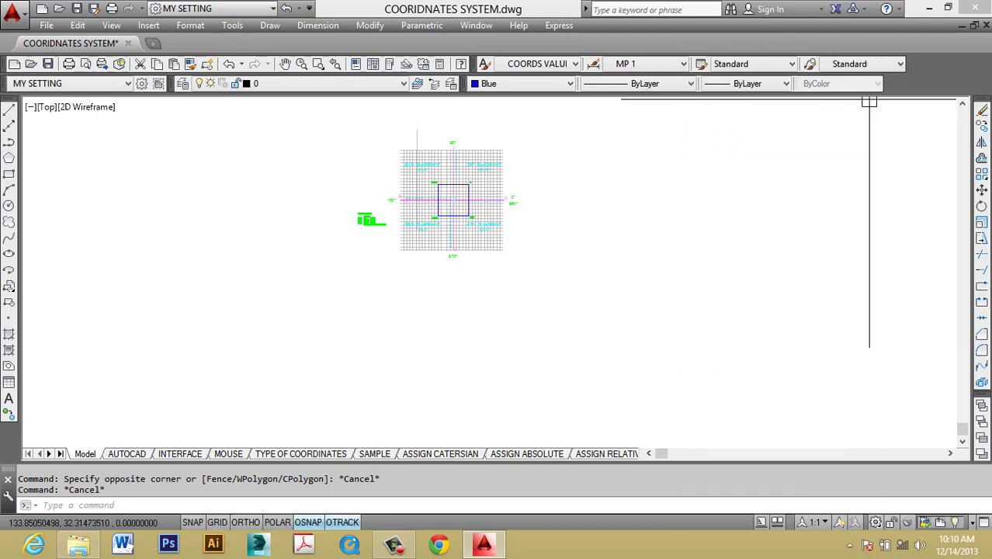
- Undock the Draw and Modify toolbars from beside the drawing area and close both
mouse_move(8, 105)
mouse_down()
mouse_move(398, 158)
mouse_move(950, 132)
mouse_up()
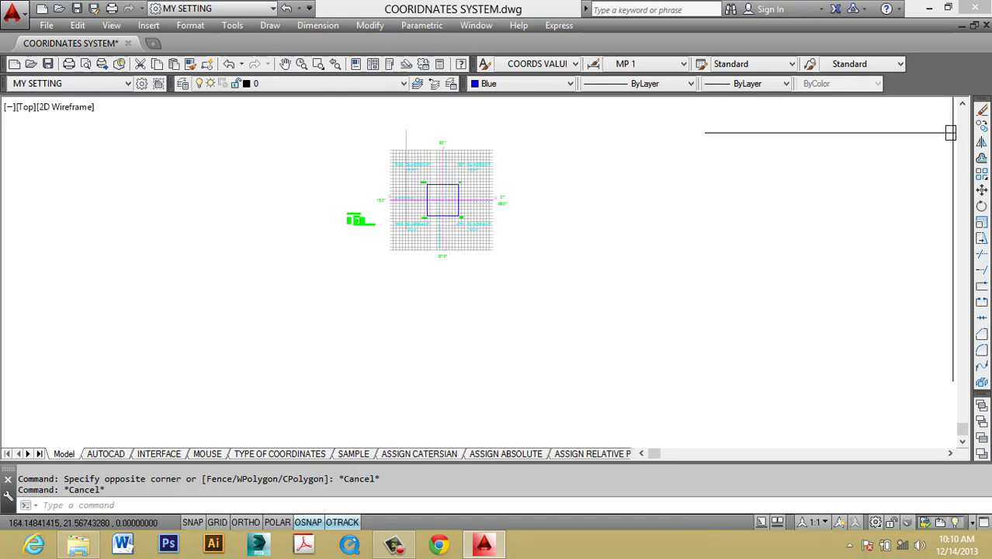
drag(982, 98, 576, 121)
click(726, 119)
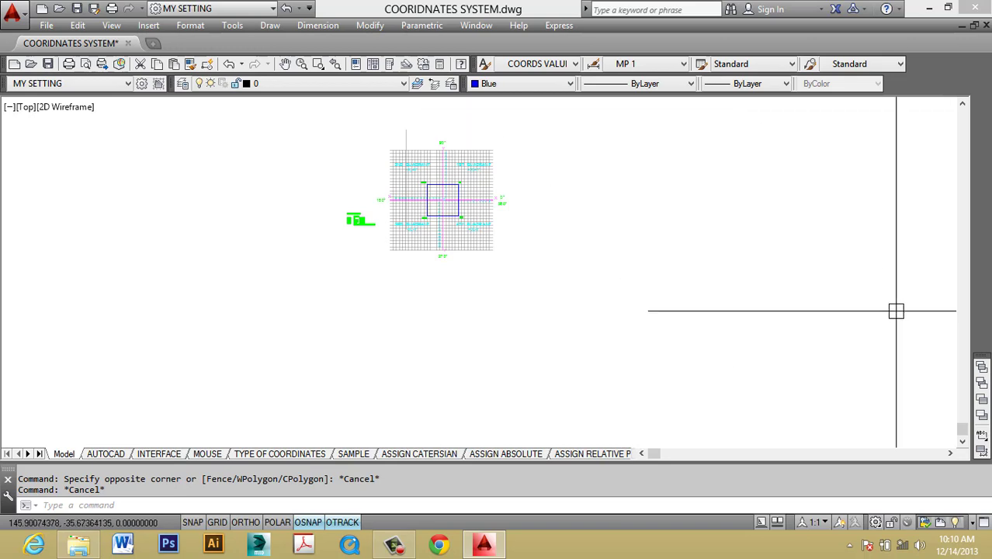
- Undock the Draw Order and Styles toolbars into the drawing area and close both
drag(982, 356, 491, 68)
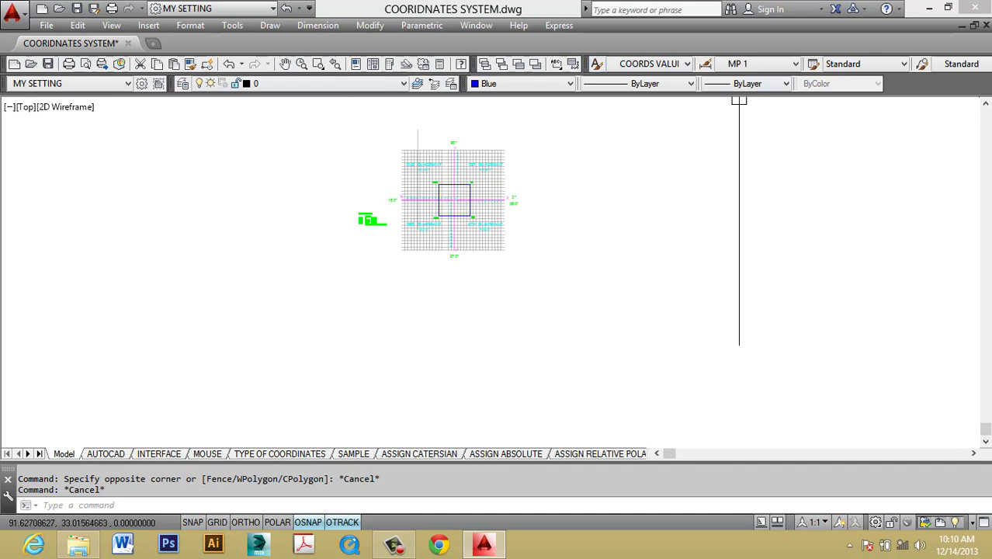
drag(479, 64, 521, 126)
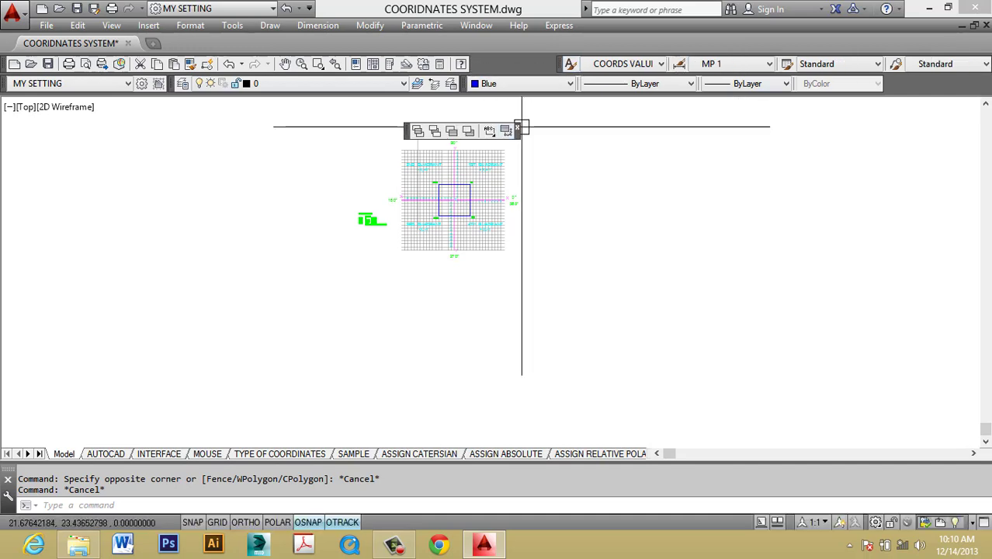
click(517, 127)
mouse_move(988, 63)
mouse_down()
mouse_move(983, 106)
mouse_move(742, 283)
mouse_up()
click(737, 279)
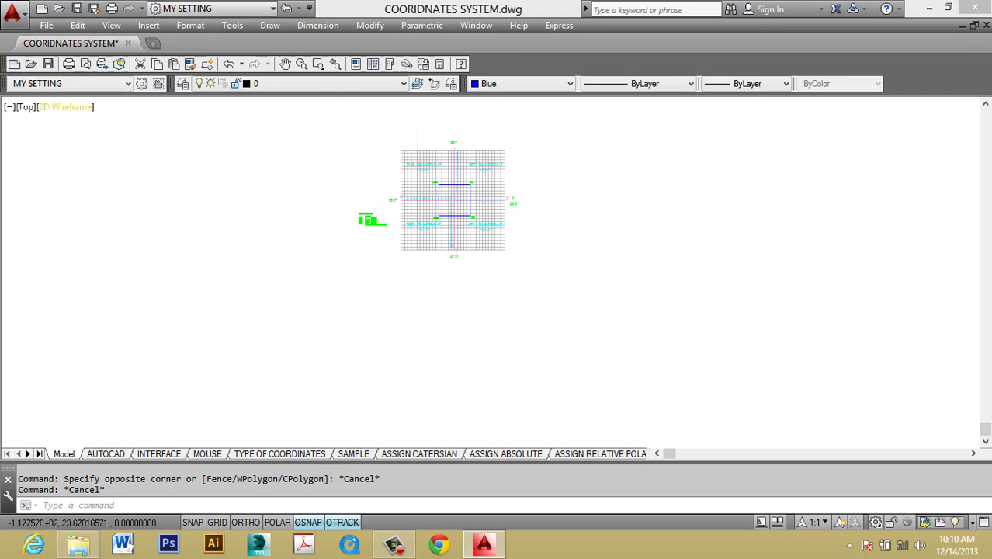
- Float the Standard toolbar over the drawing area and dock it back in its original row
mouse_move(131, 63)
mouse_down()
mouse_move(149, 90)
mouse_move(59, 129)
mouse_up()
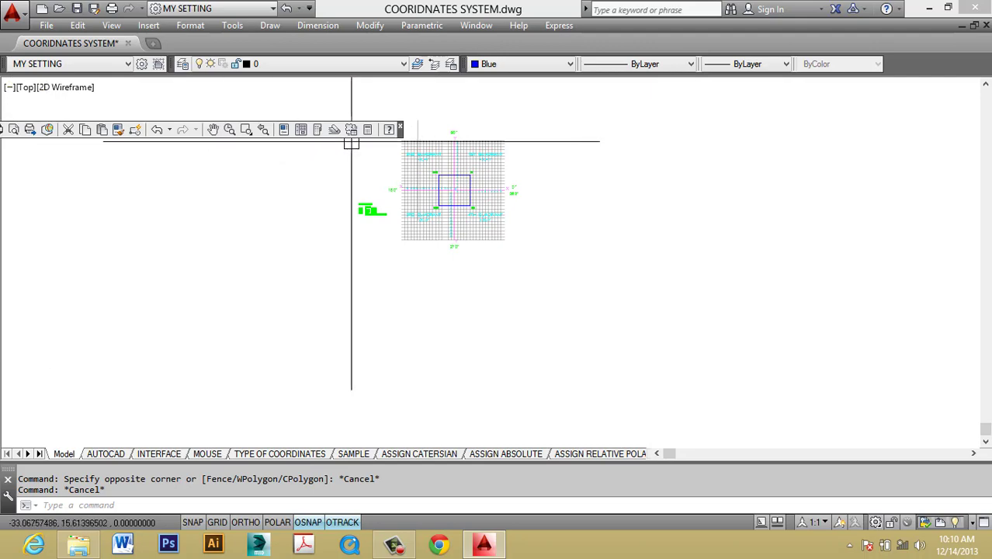
drag(401, 134, 459, 131)
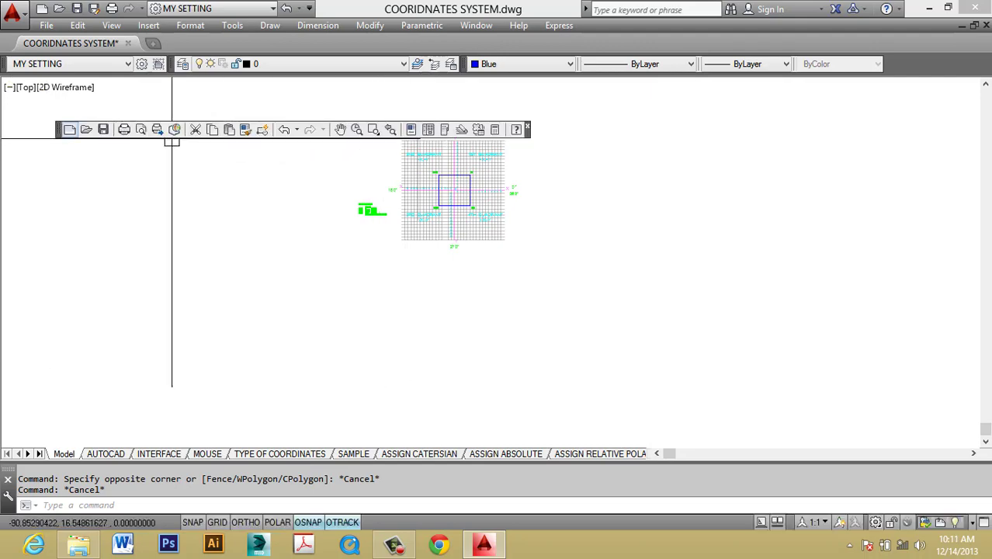
click(69, 129)
key(Escape)
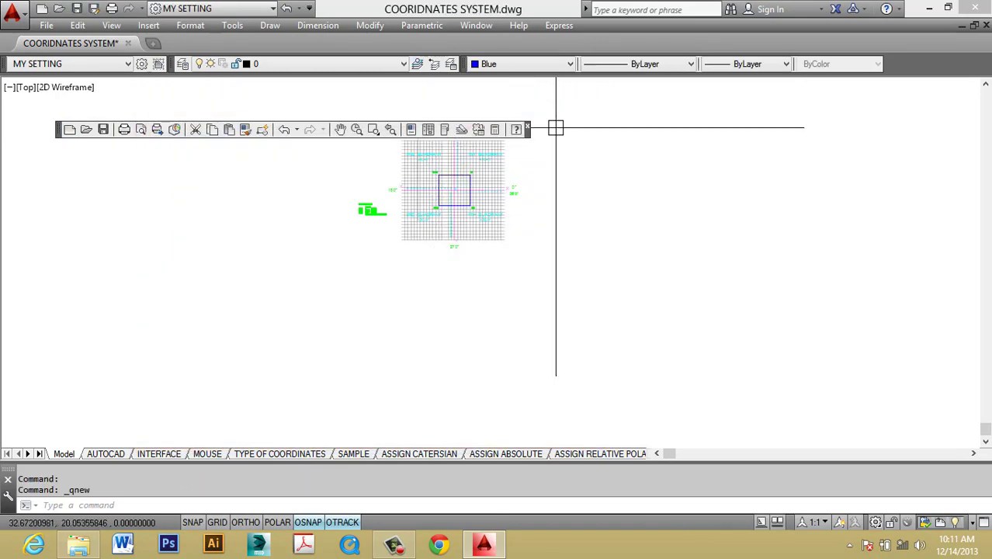
mouse_move(528, 134)
mouse_down()
mouse_move(516, 103)
mouse_move(251, 49)
mouse_move(256, 62)
mouse_up()
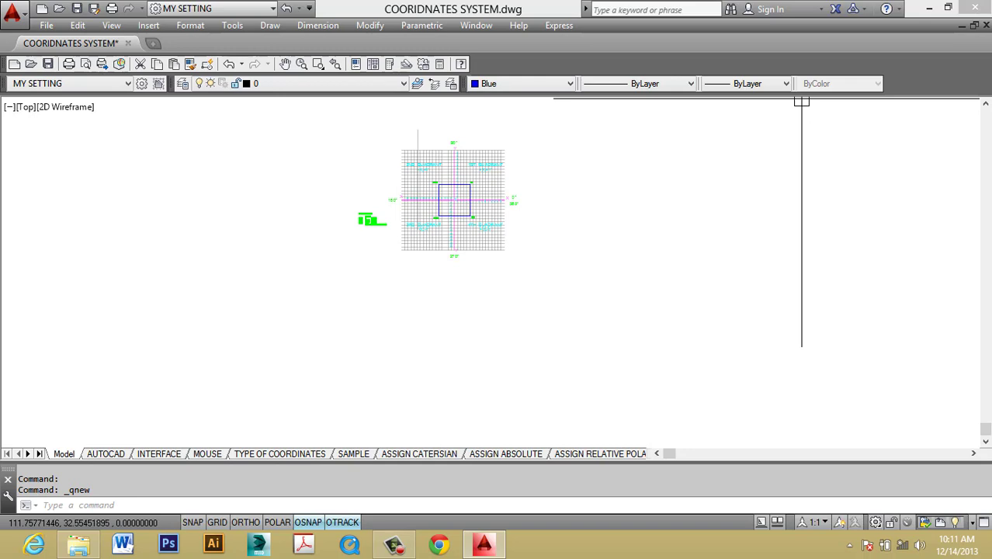
- Display the Modify toolbar again from the list of AutoCAD toolbars
right_click(900, 60)
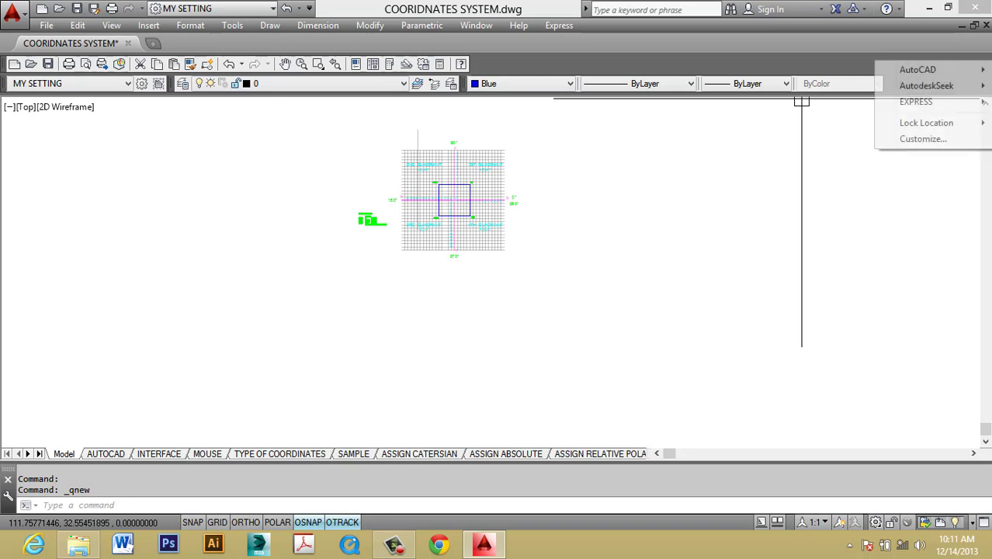
mouse_move(916, 70)
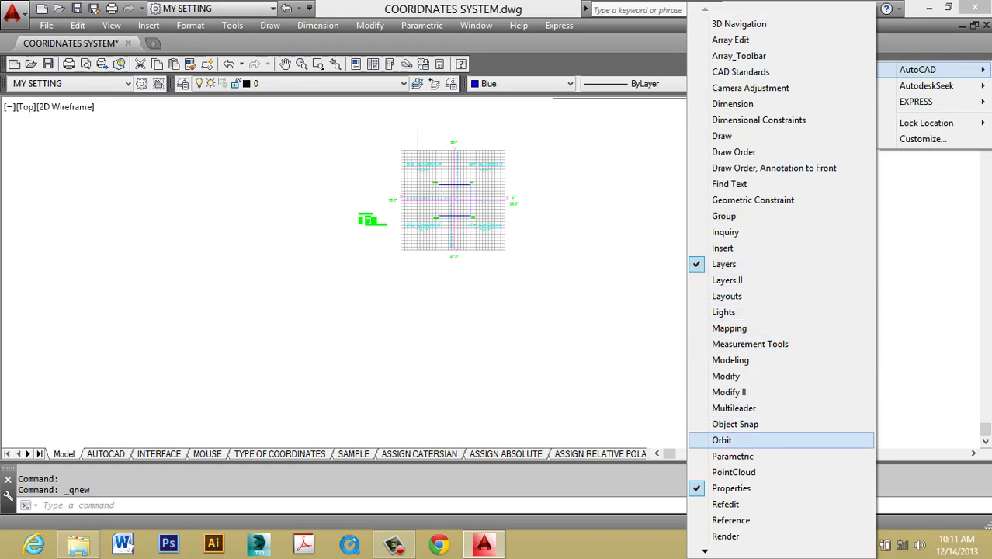
click(726, 376)
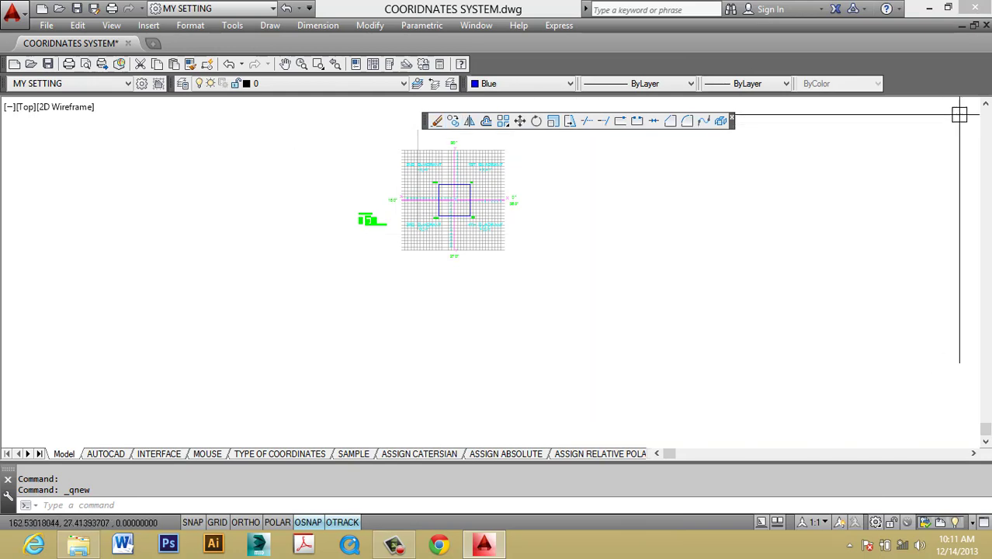
- Display the Draw Order toolbar and move it to the empty space beside the quadrant diagram
right_click(926, 87)
mouse_move(918, 93)
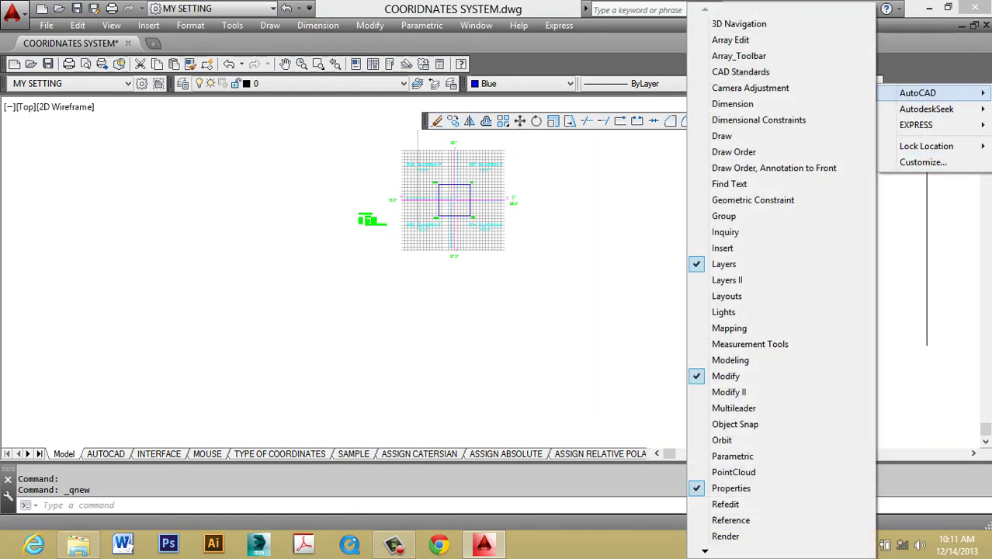
mouse_move(705, 551)
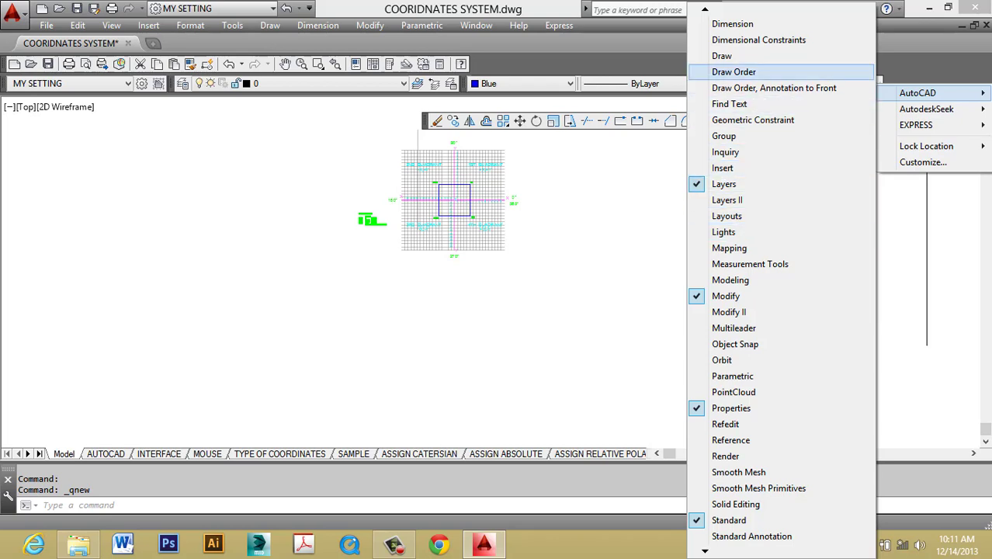
click(733, 71)
mouse_move(418, 118)
mouse_down()
mouse_move(399, 128)
mouse_move(594, 236)
mouse_move(672, 261)
mouse_up()
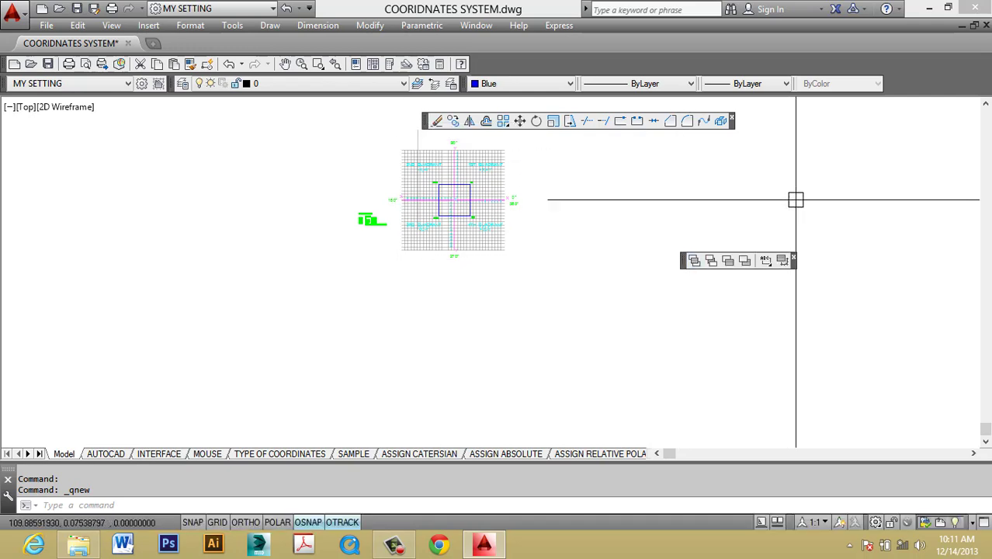
- Display the Draw toolbar and place it floating horizontally just above the green text block beside the quadrant diagram
right_click(879, 78)
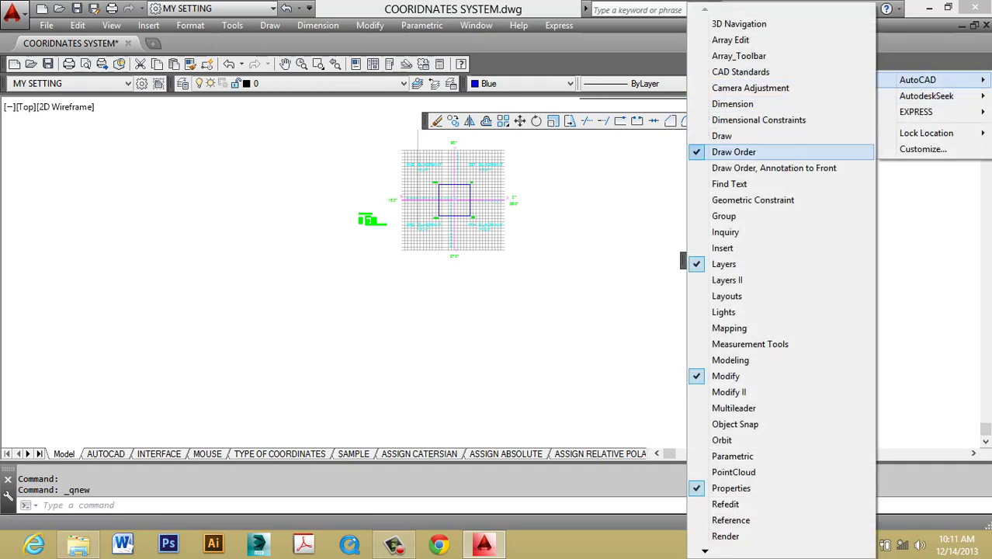
click(722, 136)
mouse_move(824, 132)
mouse_down()
mouse_move(104, 152)
mouse_move(91, 160)
mouse_up()
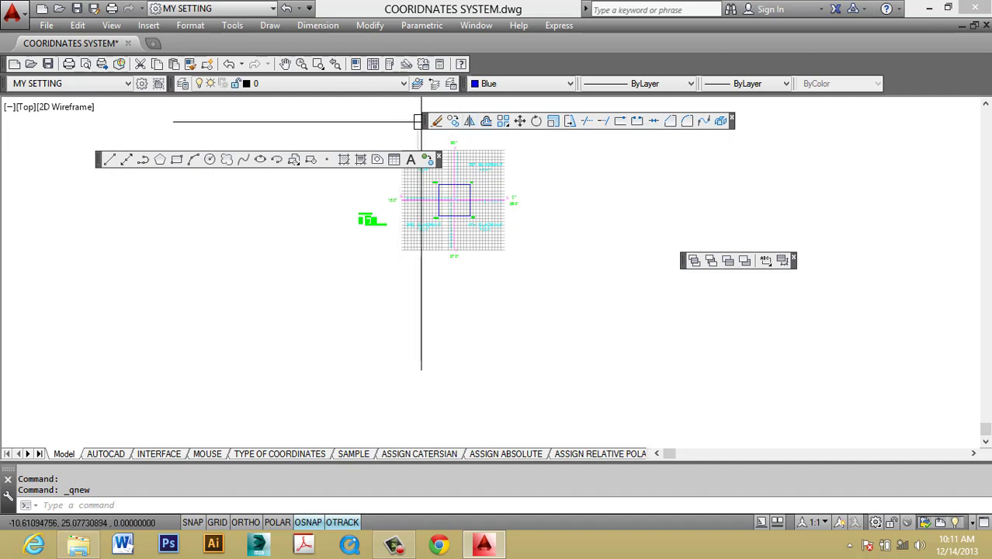
- Dock the Modify toolbar along the drawing area's left edge, Draw along its right edge, and Draw Order beside the Standard toolbar
mouse_move(417, 122)
mouse_down()
mouse_move(620, 172)
mouse_move(272, 213)
mouse_move(7, 213)
mouse_up()
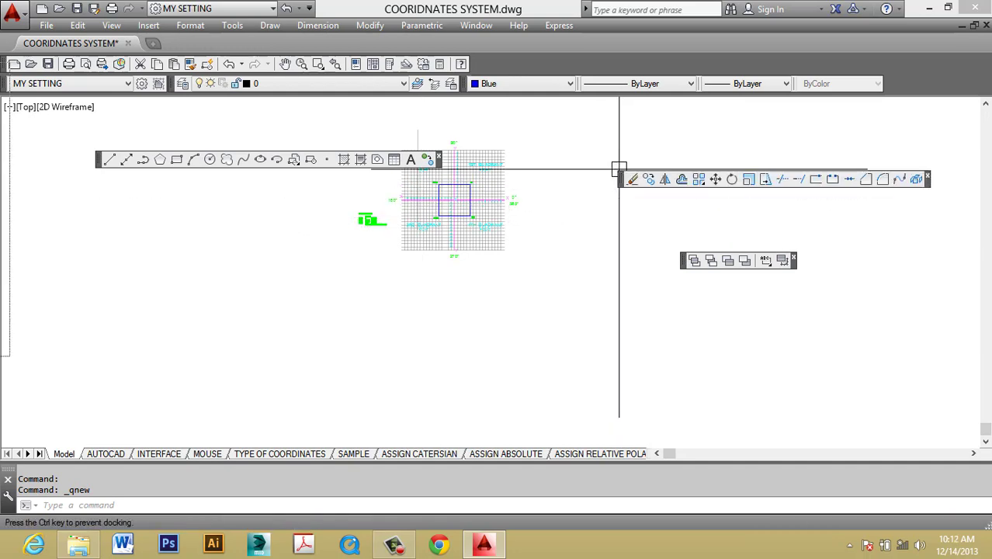
mouse_move(619, 169)
mouse_down()
mouse_move(36, 166)
mouse_move(677, 166)
mouse_move(979, 190)
mouse_move(894, 193)
mouse_move(556, 137)
mouse_up()
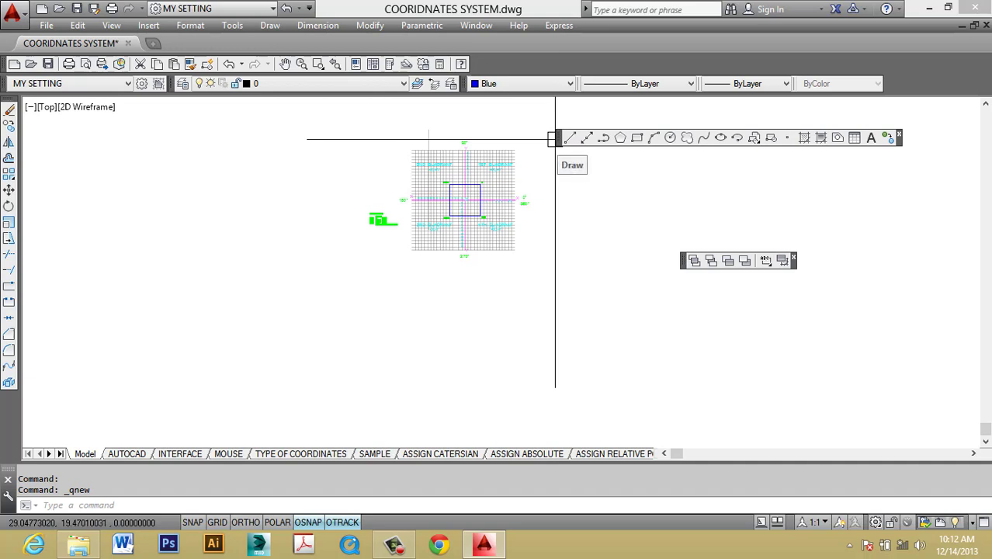
mouse_move(558, 138)
mouse_down()
mouse_move(549, 144)
mouse_move(981, 156)
mouse_up()
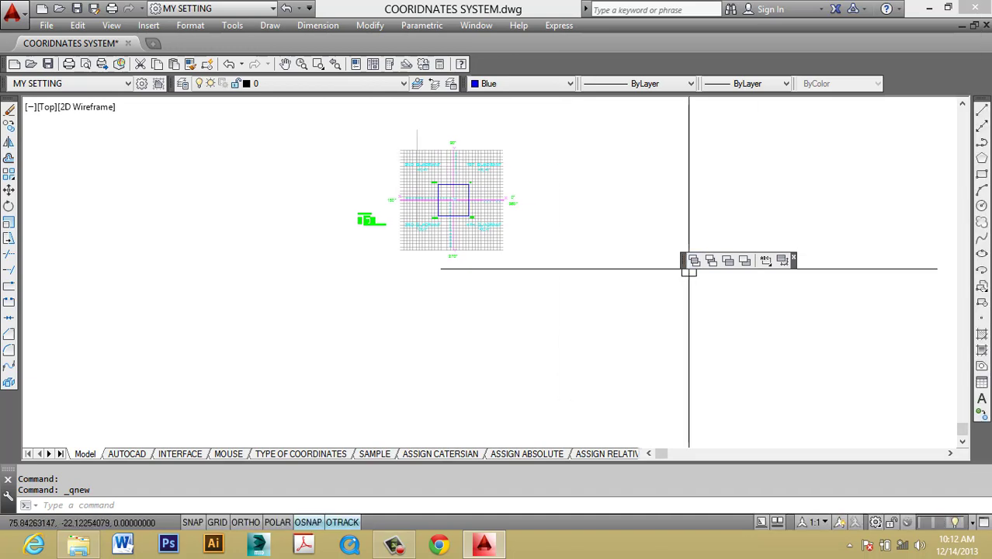
mouse_move(684, 261)
mouse_down()
mouse_move(575, 107)
mouse_move(480, 64)
mouse_up()
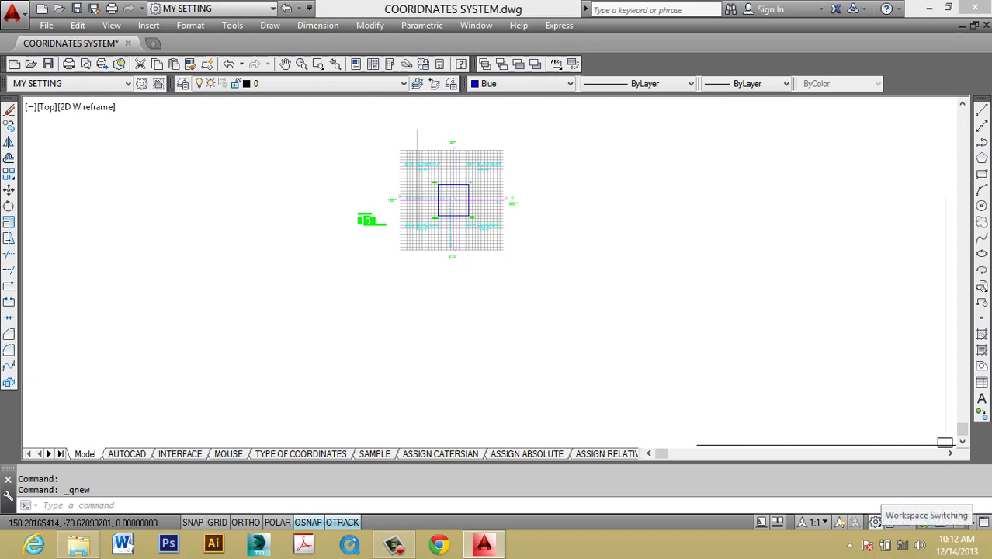
- Save the current toolbar layout as the workspace MY SETTING, replacing the existing workspace of that name
click(875, 520)
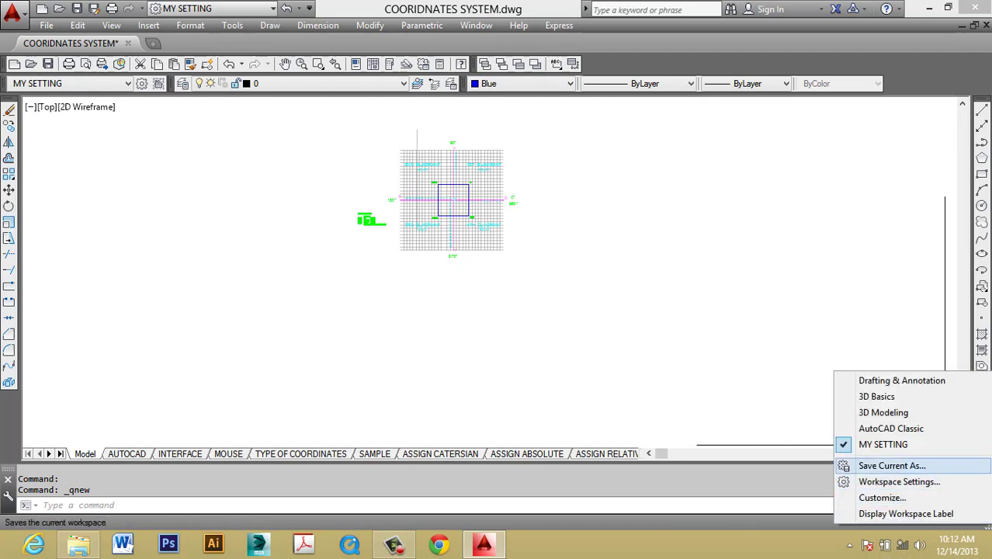
click(892, 466)
click(564, 262)
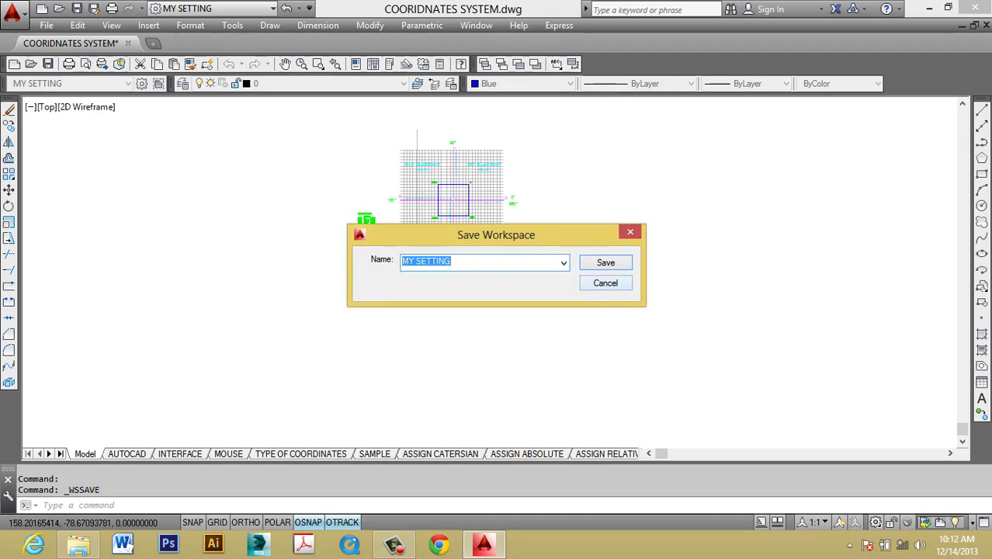
key(Return)
key(Return)
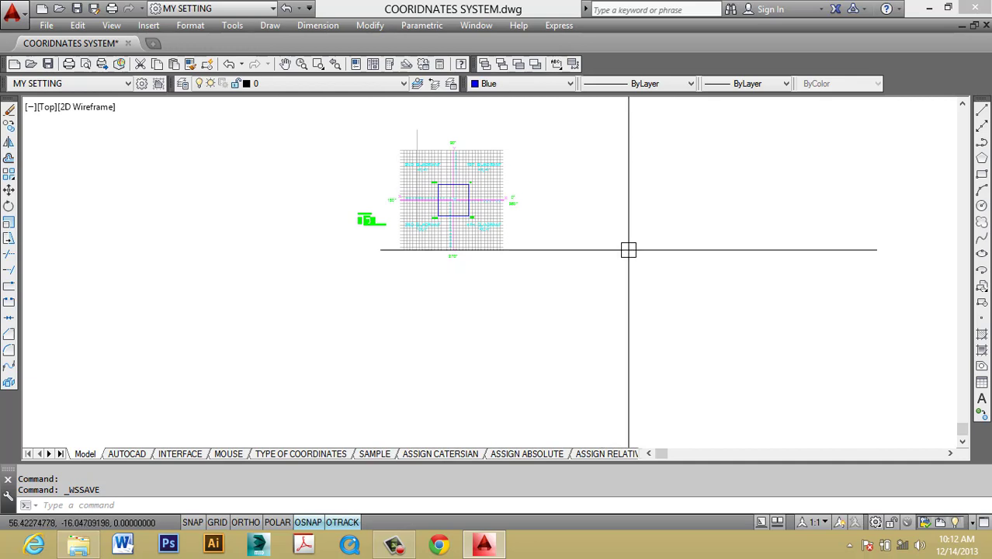
- Swap the docked toolbars so that Draw sits along the drawing area's left edge and Modify along its right edge
middle_drag(440, 170, 449, 165)
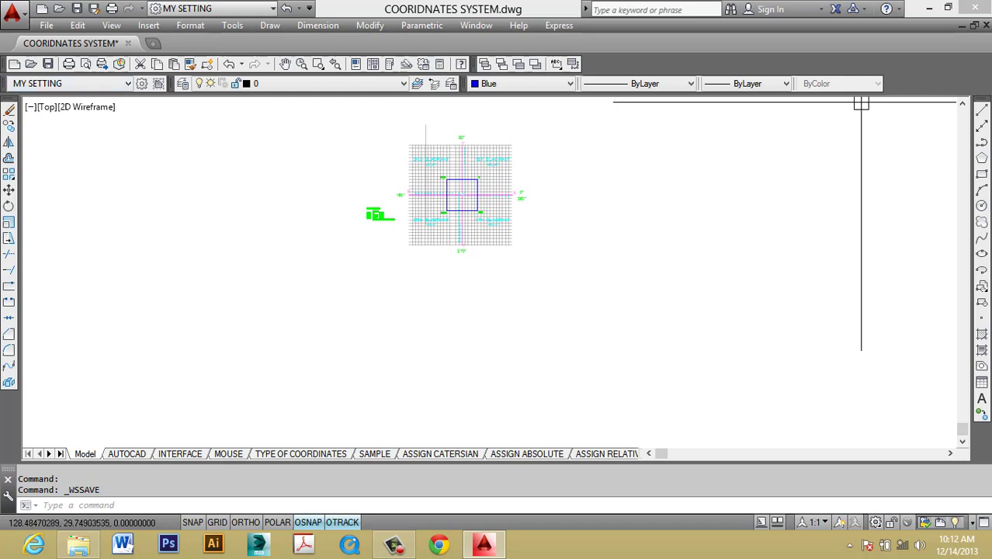
drag(8, 99, 550, 139)
mouse_move(982, 99)
mouse_down()
mouse_move(16, 101)
mouse_move(8, 138)
mouse_up()
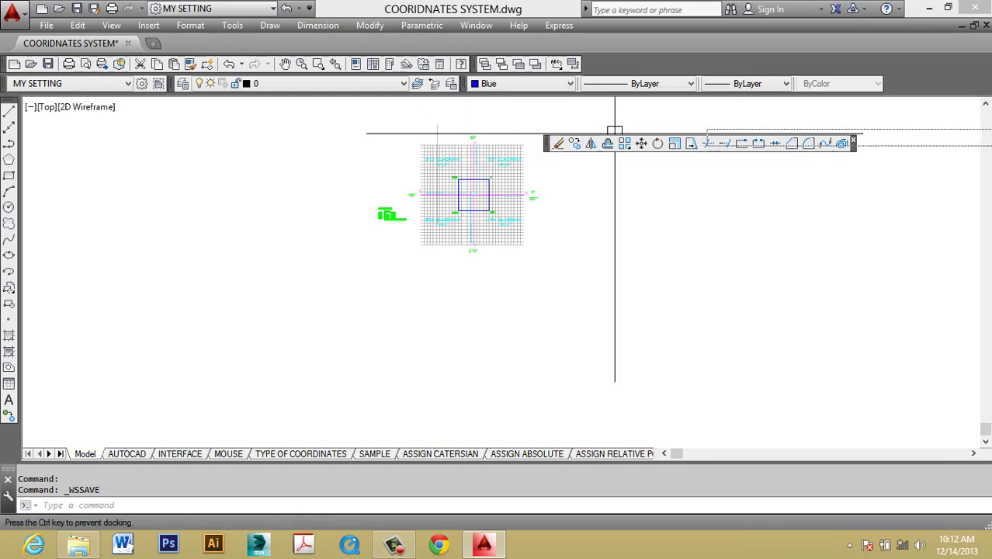
drag(615, 132, 982, 155)
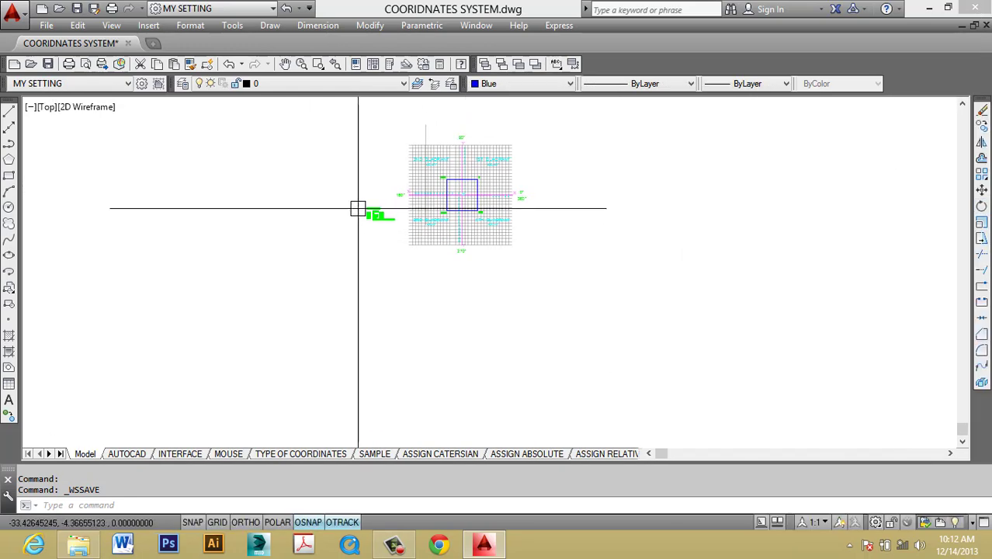
- Float the Draw toolbar horizontally below the polar coordinates notes, reaching across the 3rd quadrant grid
scroll(412, 217, up, 5)
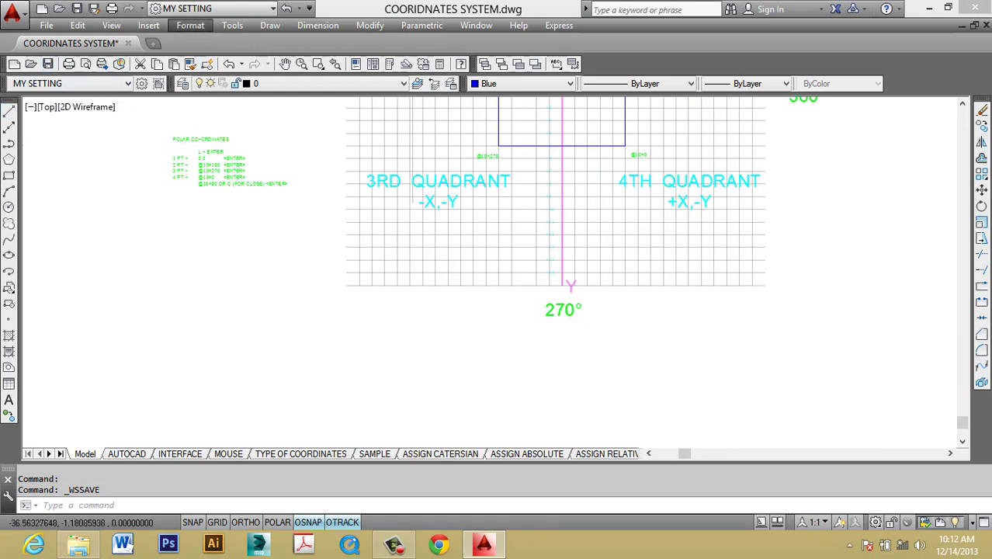
click(270, 25)
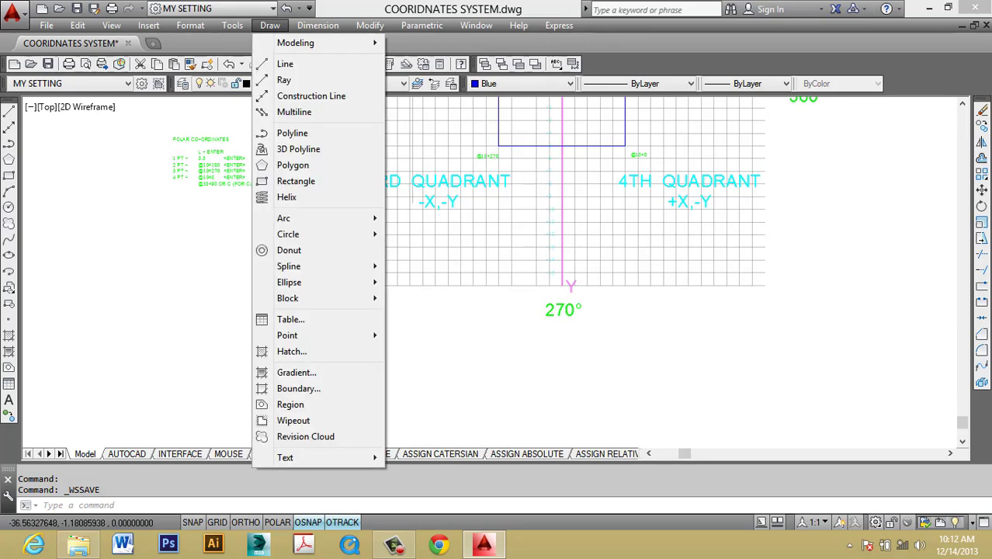
click(317, 25)
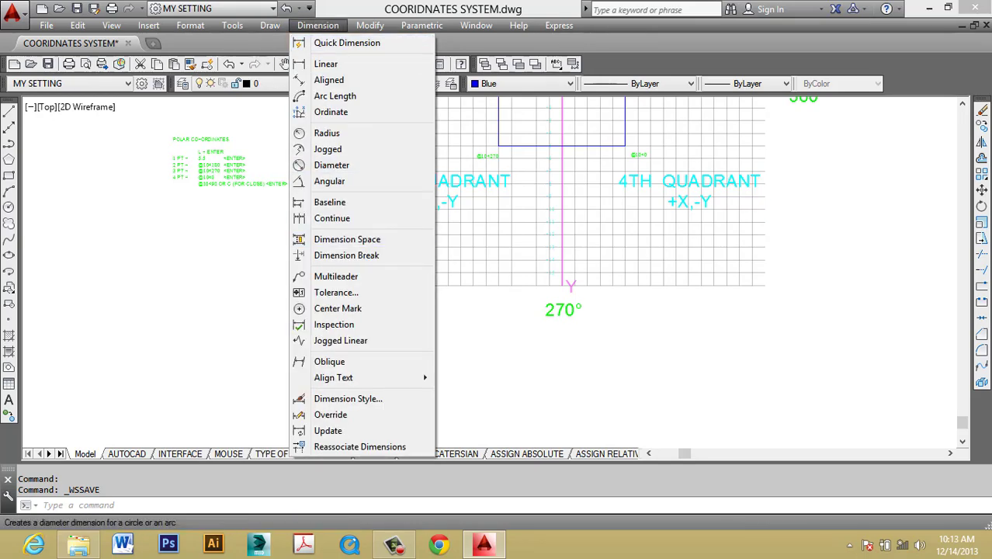
mouse_move(9, 100)
mouse_down()
mouse_move(303, 256)
mouse_move(198, 219)
mouse_up()
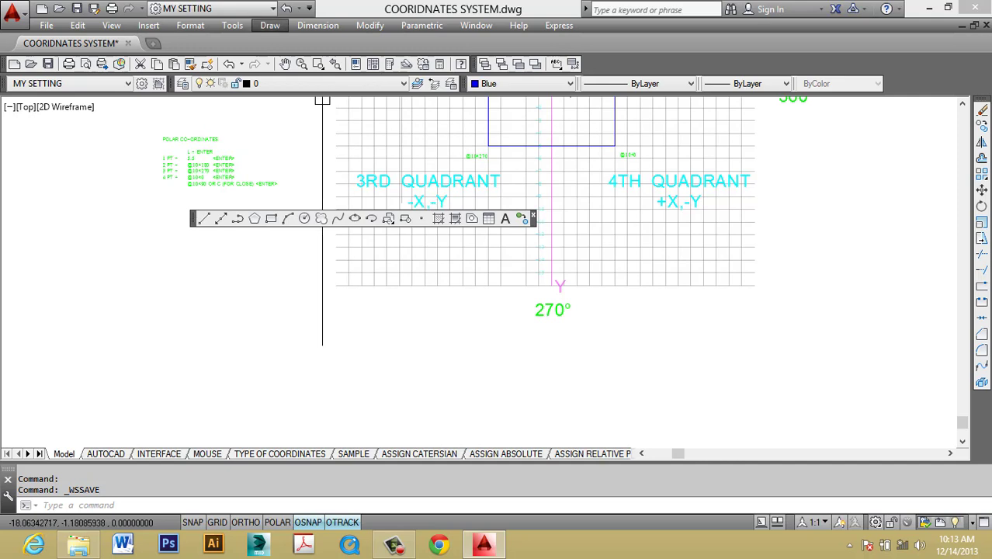
- Compare the full list of drawing commands with the tools on the floating Draw toolbar
click(270, 25)
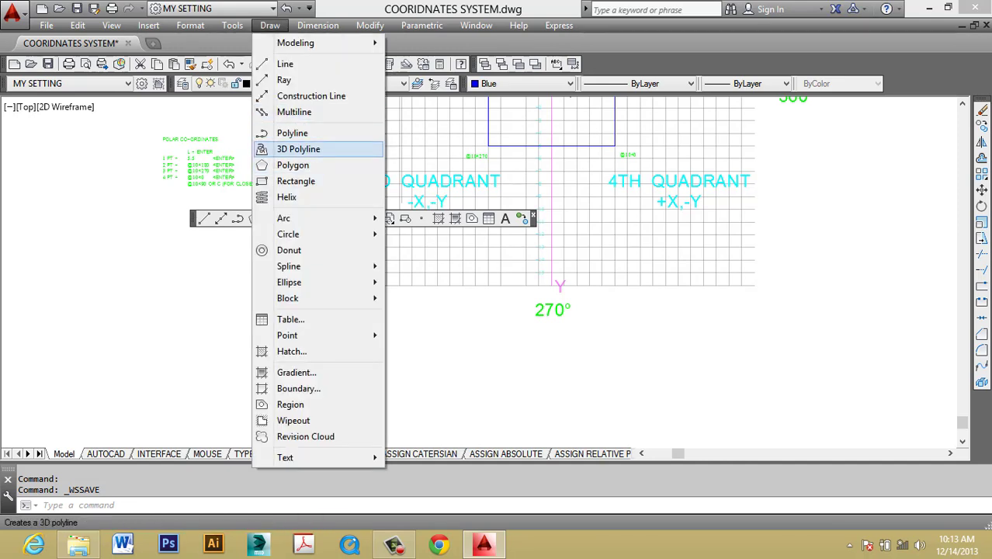
key(Escape)
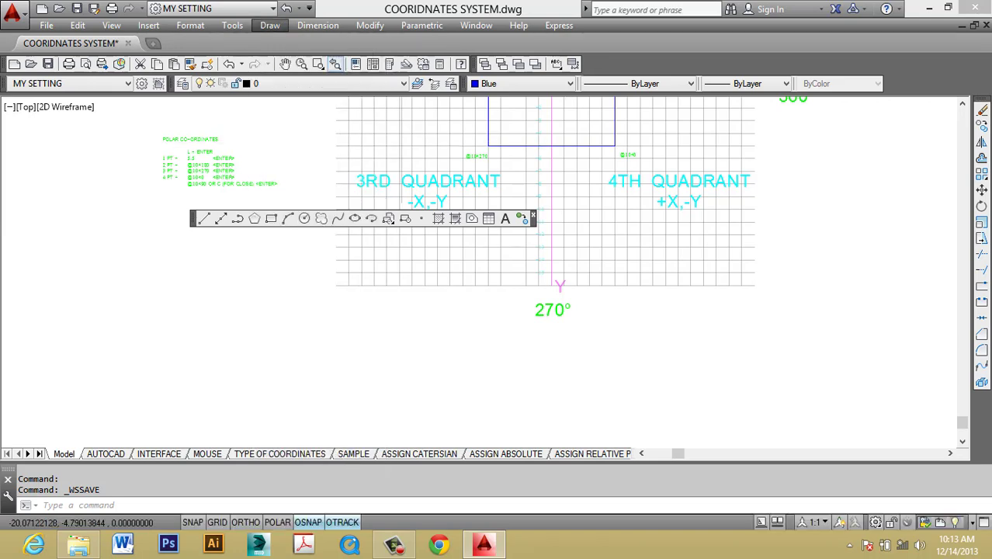
key(Down)
key(Left)
key(Down)
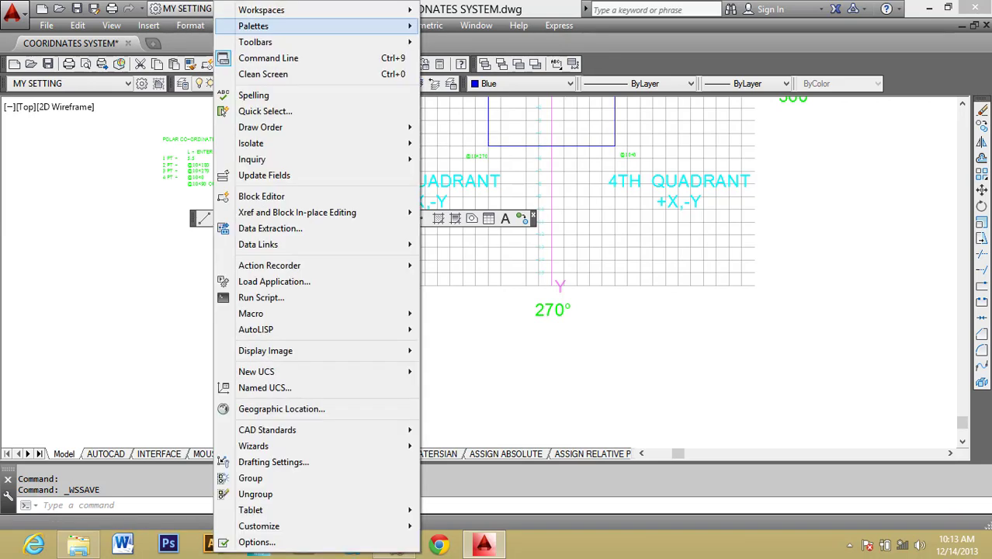
key(Left)
click(157, 166)
key(Escape)
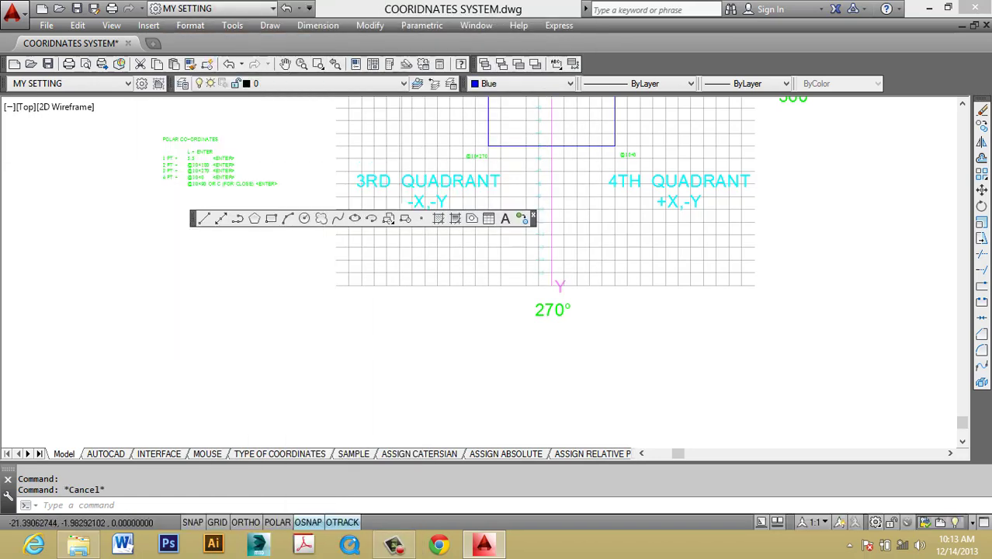
click(271, 25)
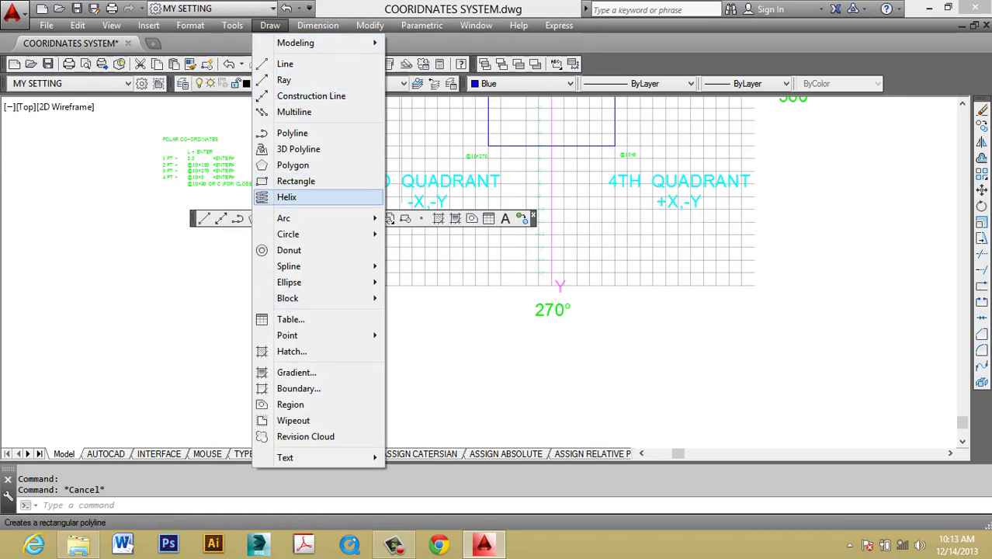
key(Escape)
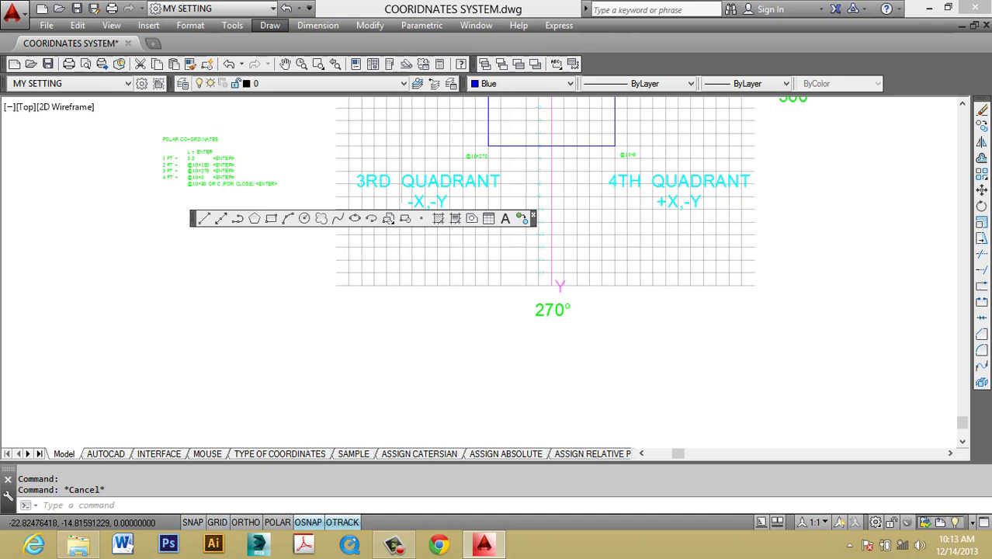
- Draw a short, nearly horizontal line in the empty space below the polar coordinates notes, using the LINE alias L
text(LI)
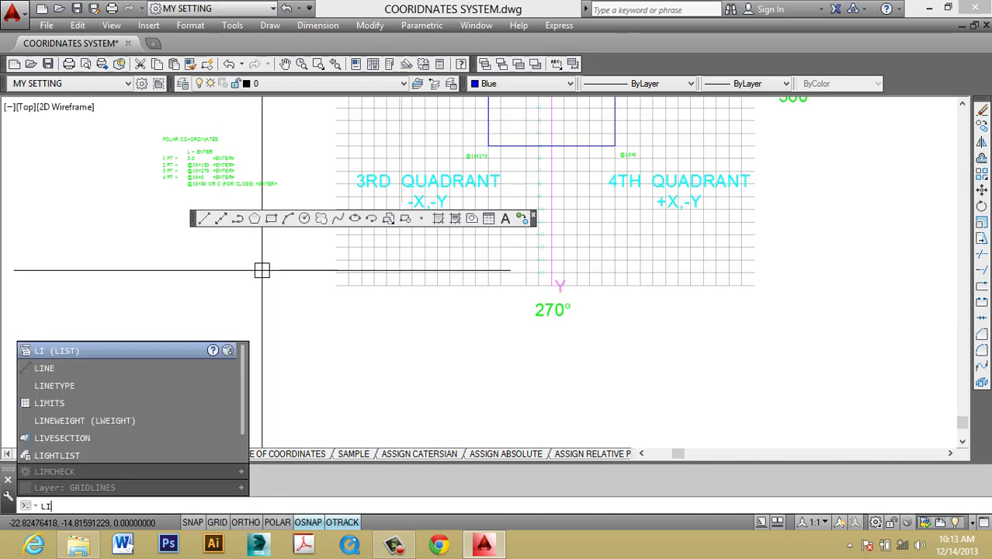
key(BackSpace)
key(Return)
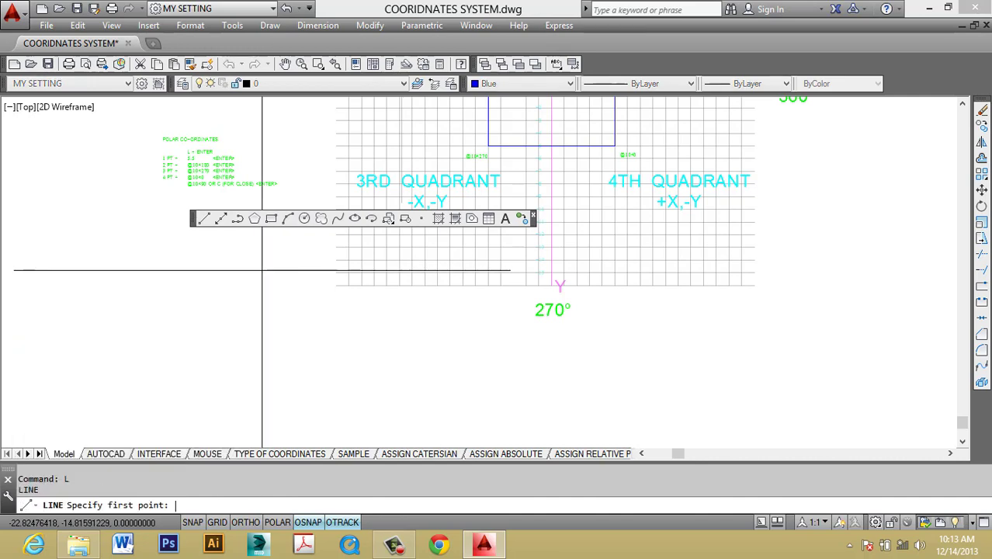
click(117, 344)
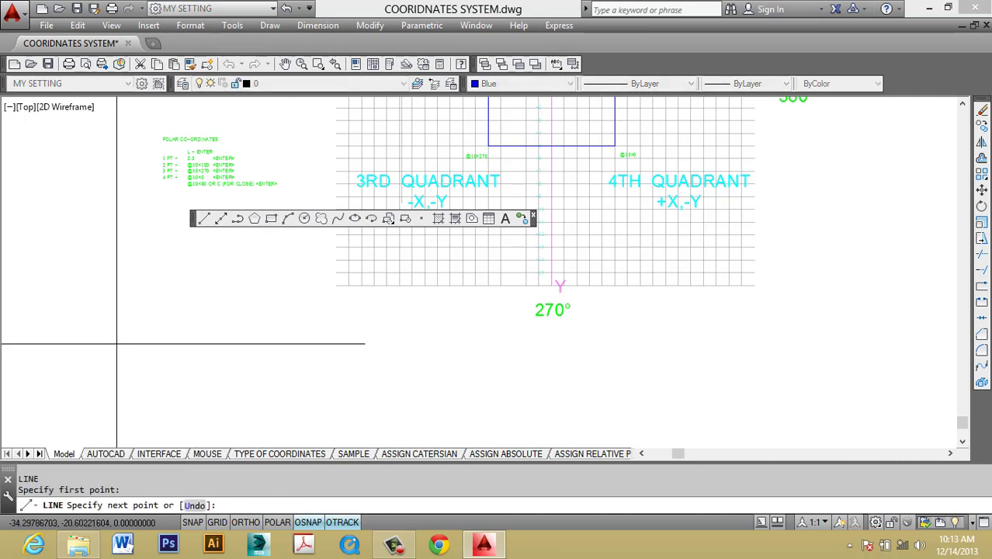
click(221, 345)
key(Return)
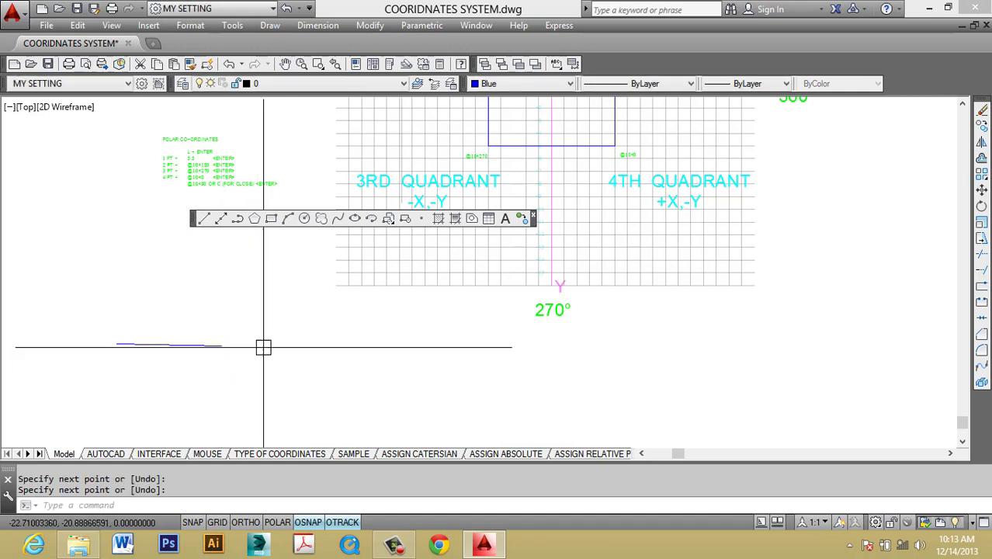
- Erase the short line below the polar coordinates notes
click(249, 335)
click(212, 361)
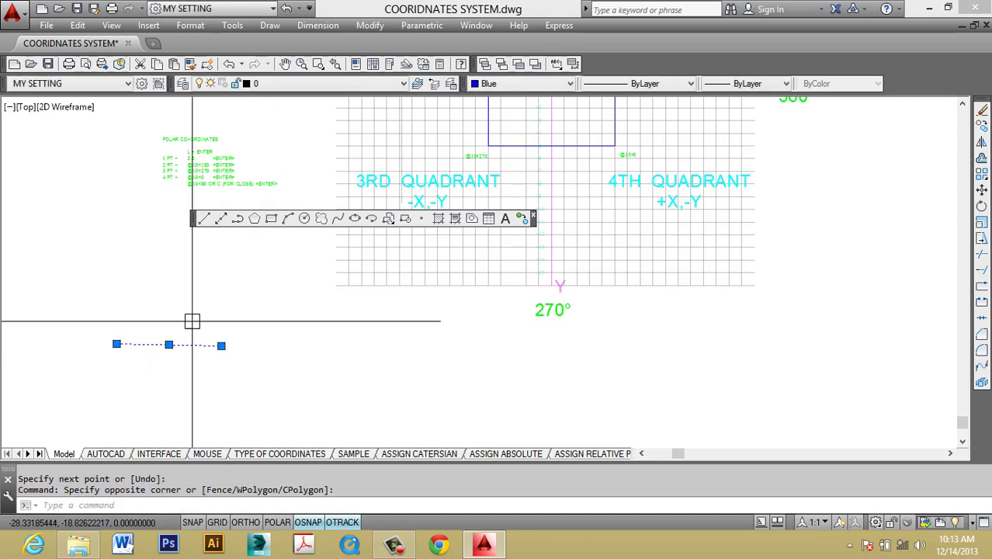
text(E)
key(Return)
key(Escape)
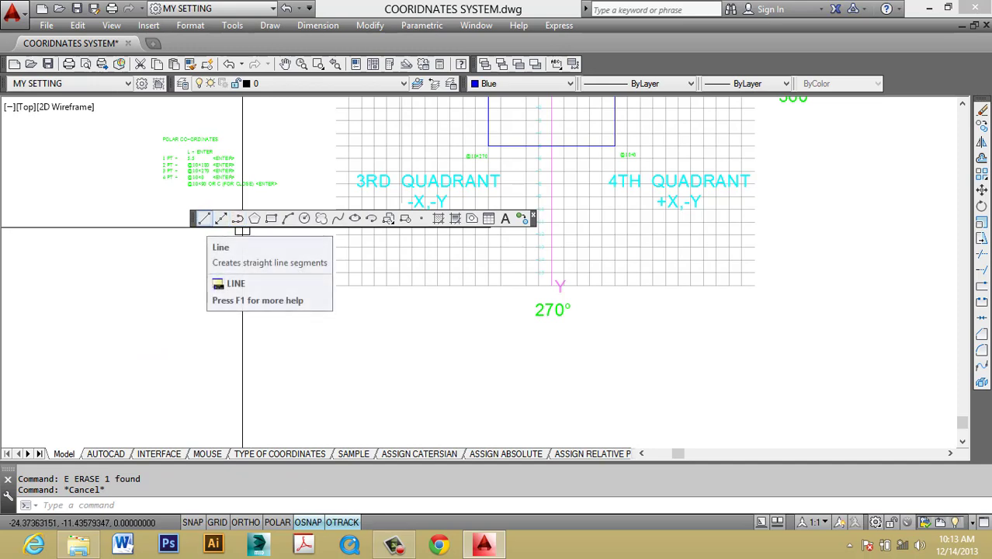
- Draw a single line sloping slightly downward in the empty space below the floating Draw toolbar
click(204, 218)
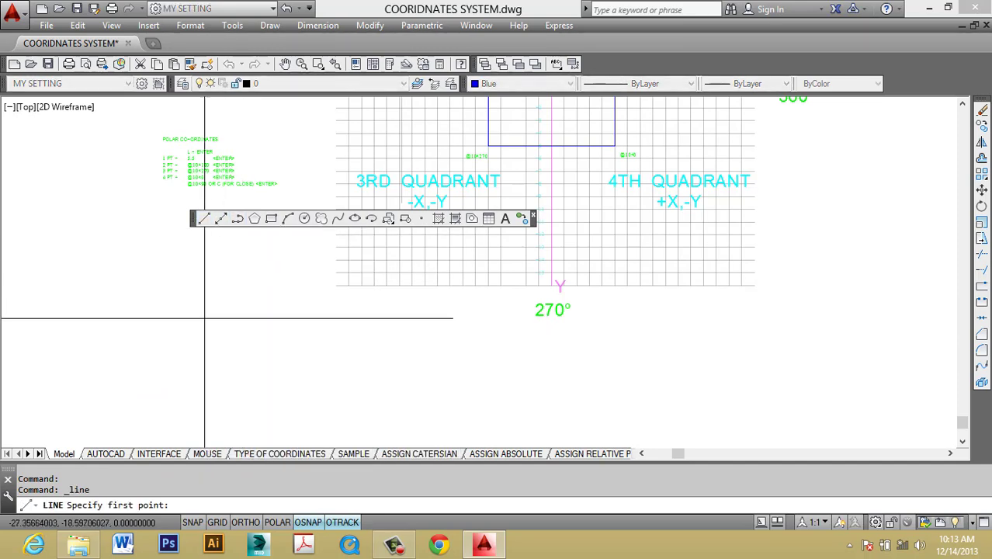
click(199, 325)
click(314, 332)
key(Return)
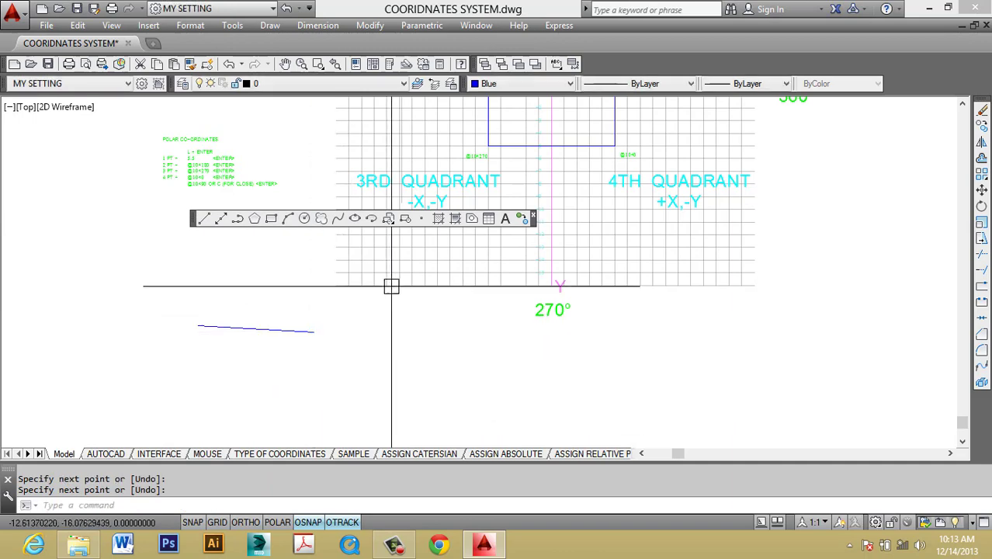
key(Escape)
- Draw a second, shorter line beneath the sloping one
click(270, 25)
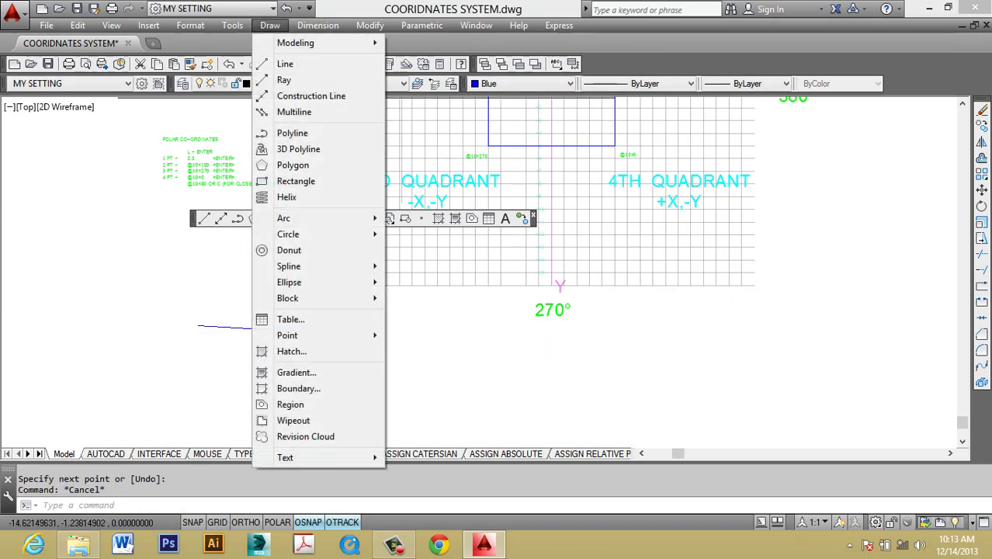
click(283, 65)
click(257, 380)
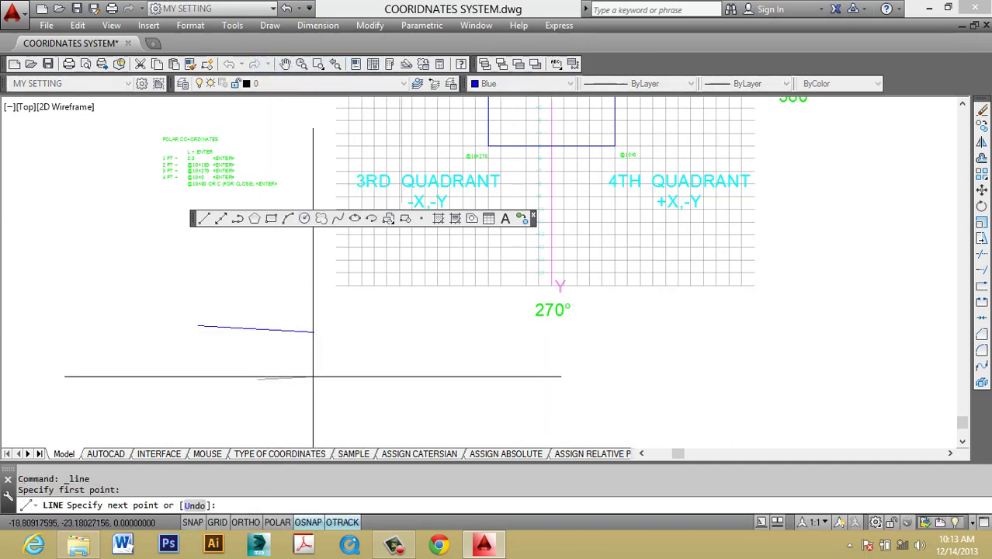
click(339, 382)
key(Escape)
- Select both practice lines together with a crossing window and erase them
click(334, 409)
click(250, 313)
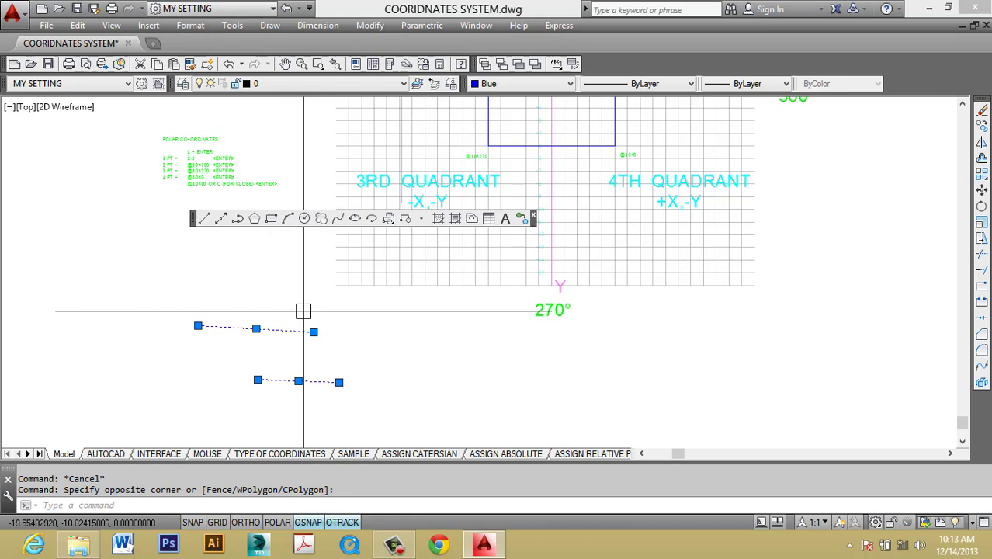
key(Escape)
key(Escape)
click(283, 400)
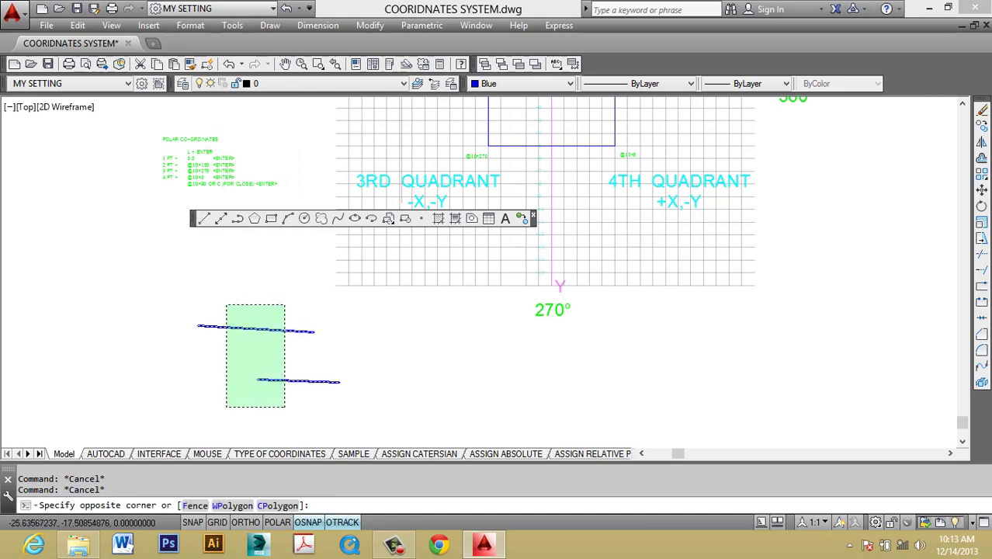
click(221, 303)
text(E)
key(Return)
key(Escape)
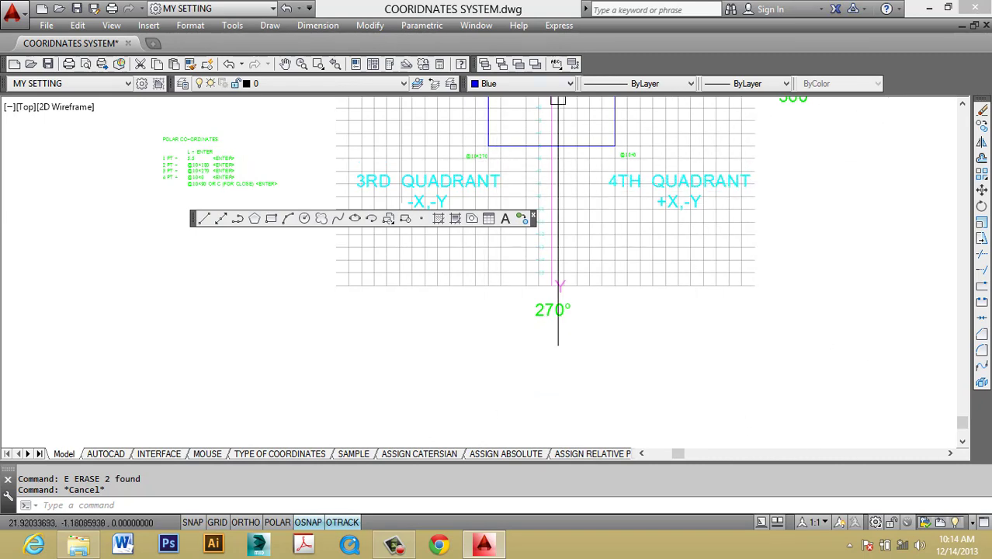
mouse_move(677, 109)
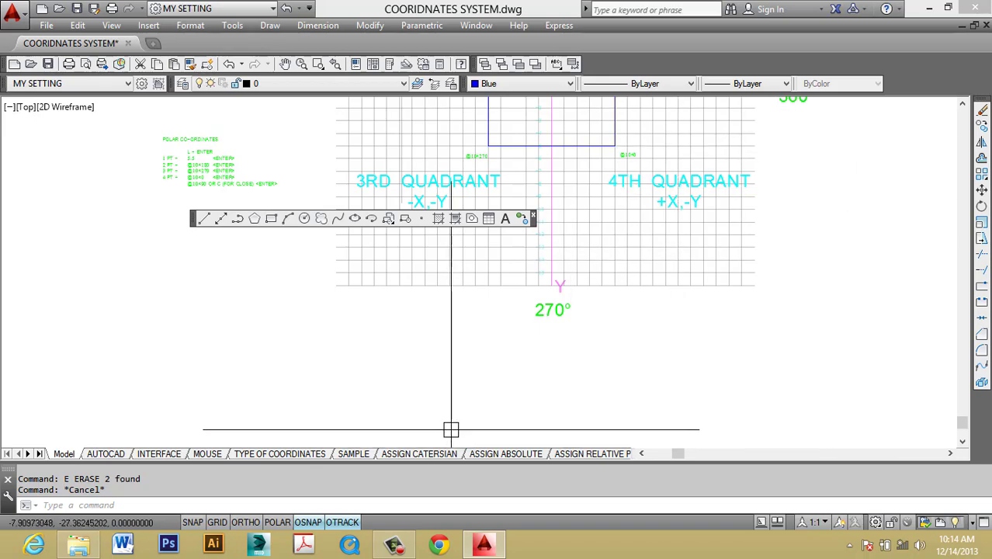
scroll(466, 438, down, 1)
mouse_move(531, 255)
middle_down()
mouse_move(501, 254)
mouse_move(538, 257)
middle_up()
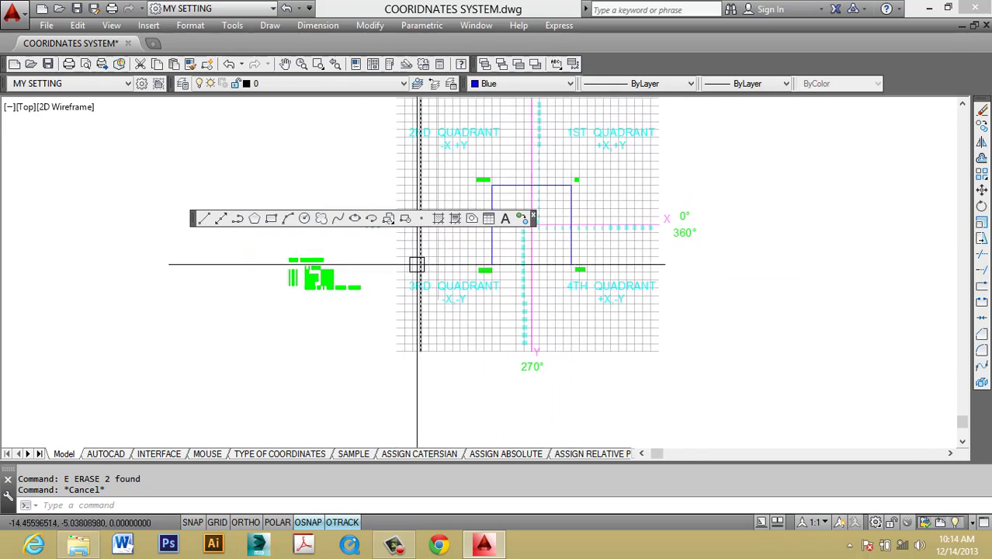
- Survey the quadrant grid and the notes around it at several magnifications
mouse_move(417, 264)
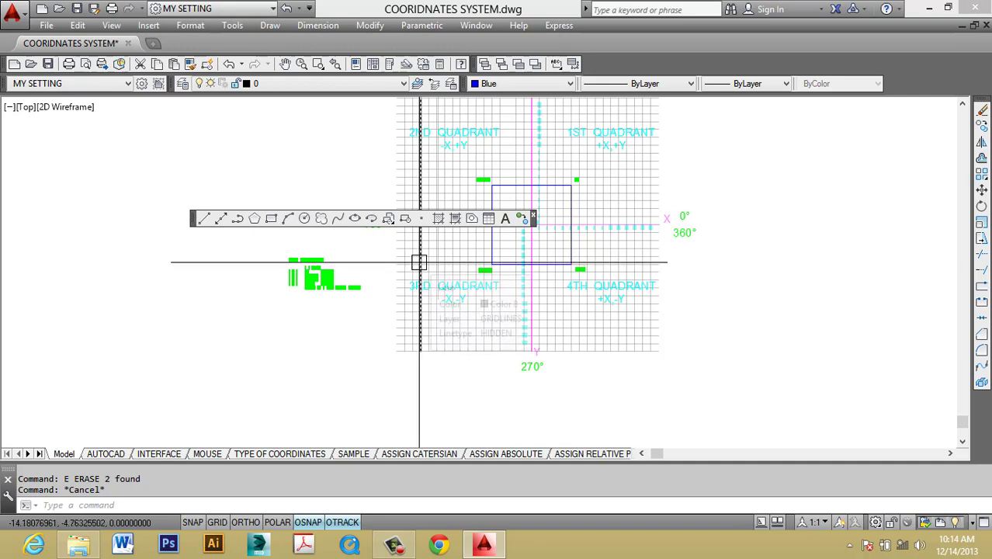
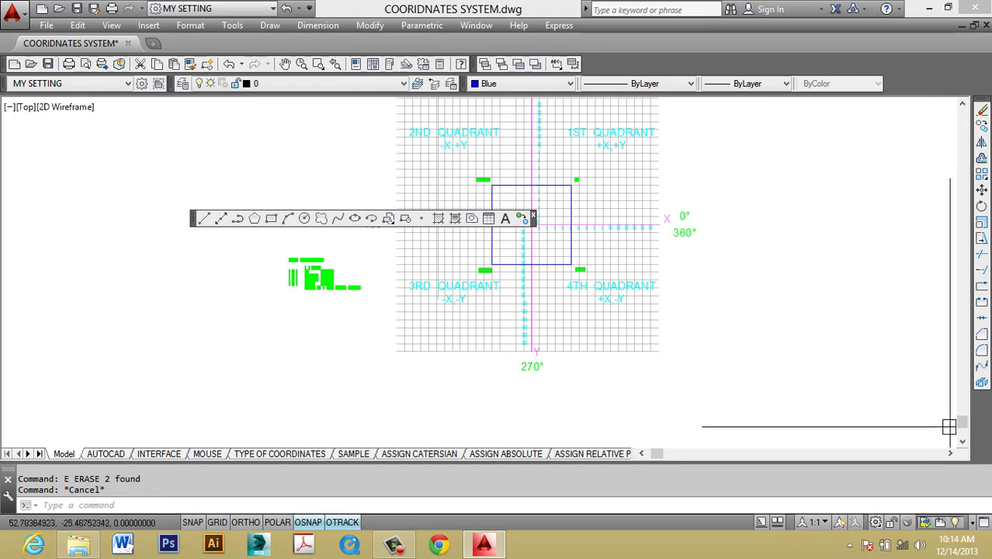
scroll(824, 310, down, 10)
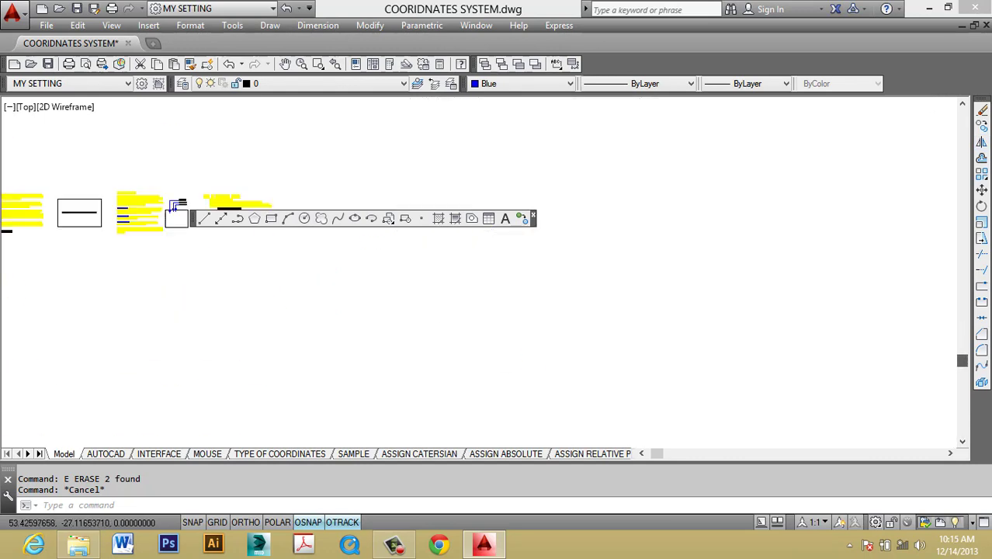
scroll(711, 273, up, 4)
scroll(696, 281, down, 7)
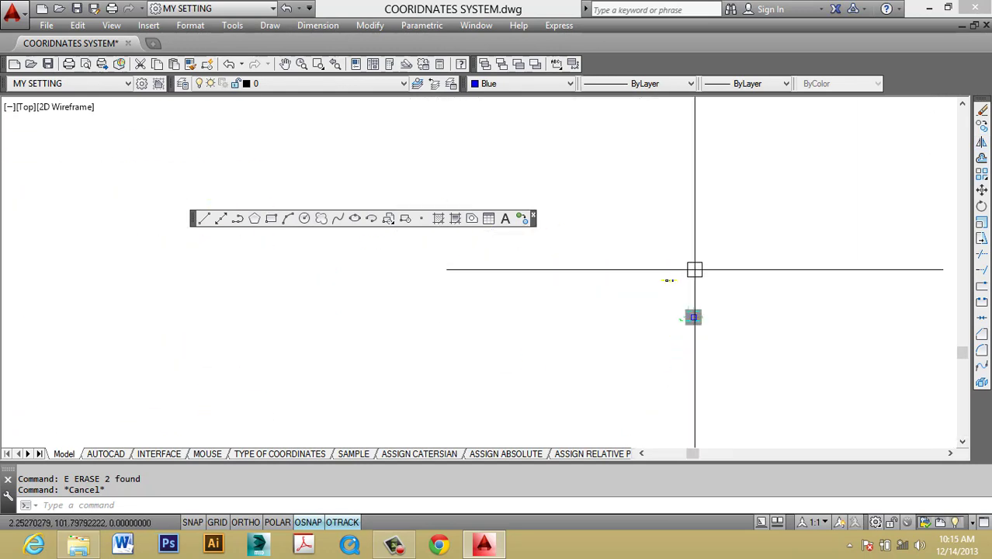
scroll(699, 244, up, 3)
scroll(695, 247, down, 3)
scroll(605, 246, up, 6)
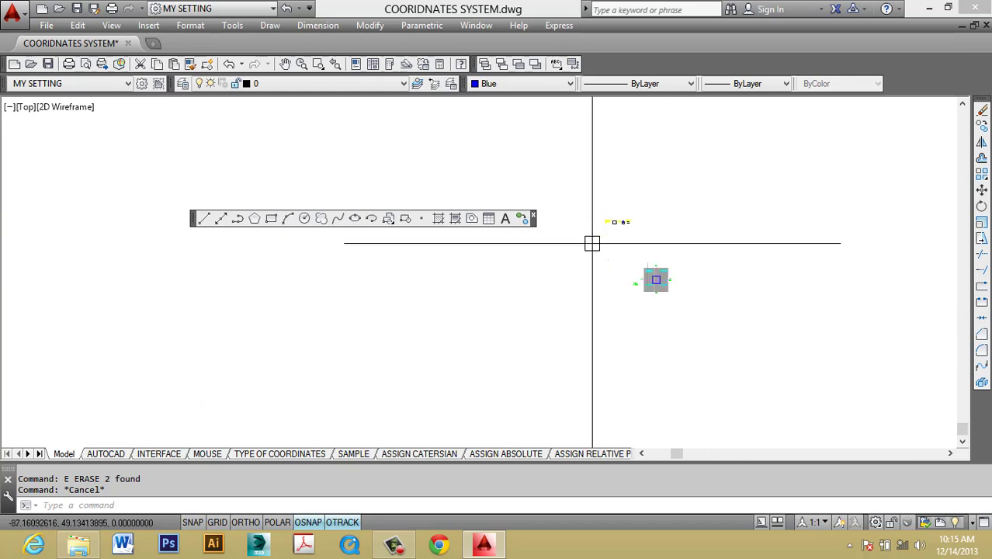
scroll(597, 251, down, 7)
scroll(626, 221, up, 1)
scroll(605, 249, down, 2)
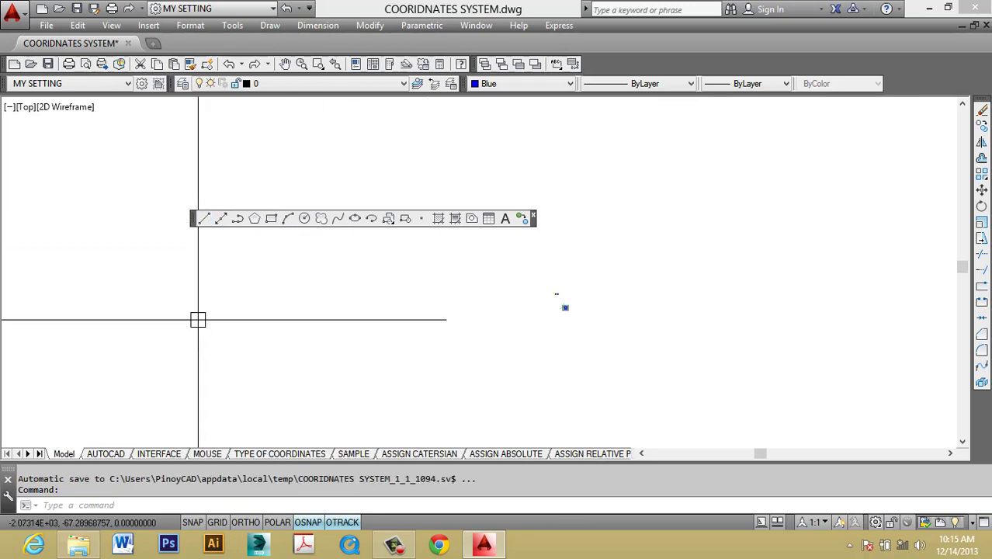
- Draw a single, nearly horizontal line in the empty space well to the lower left of the quadrant grid
key(Escape)
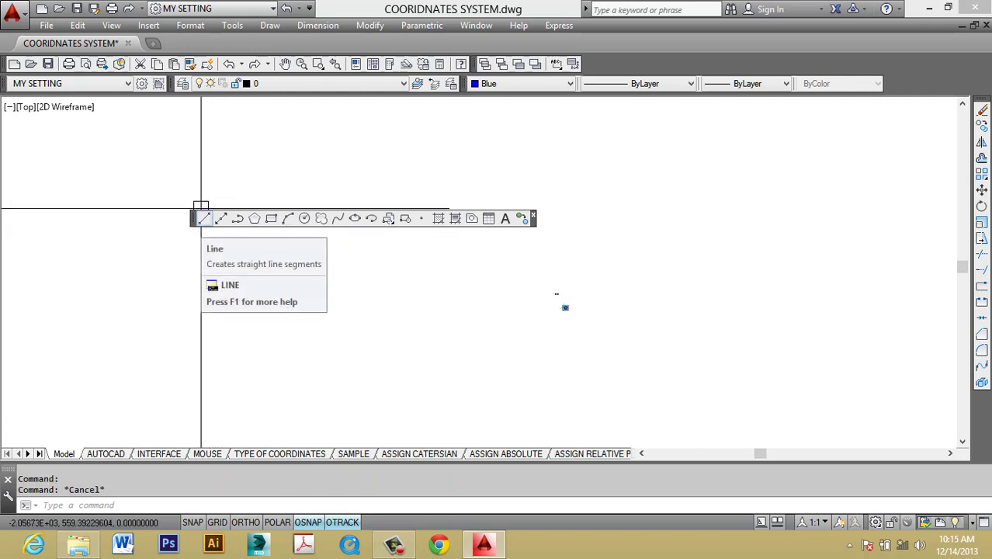
key(Escape)
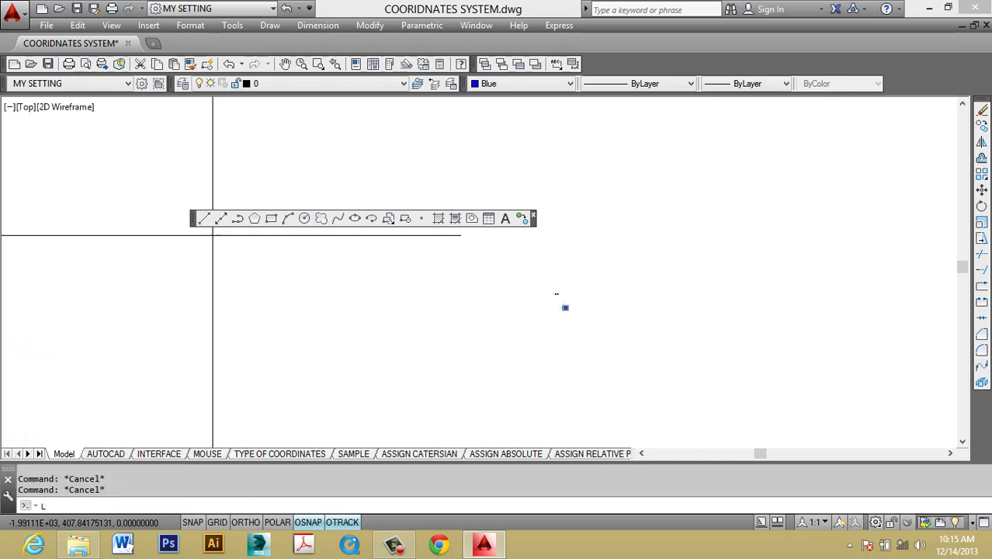
key(Return)
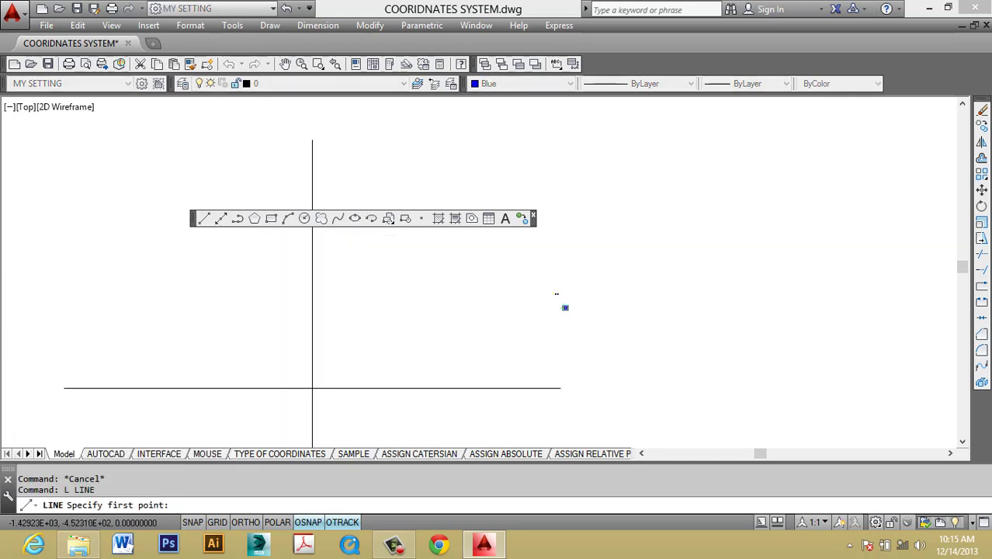
click(285, 390)
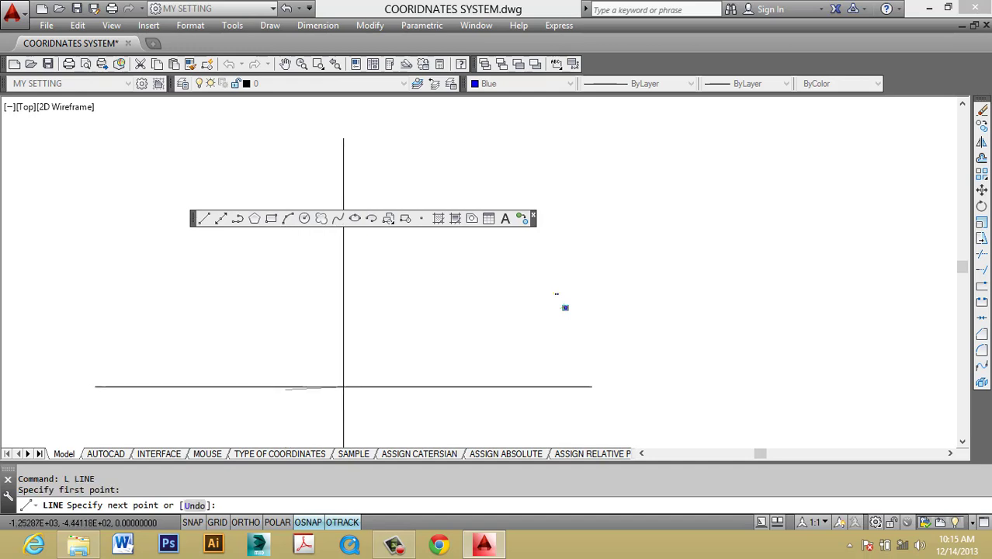
click(428, 393)
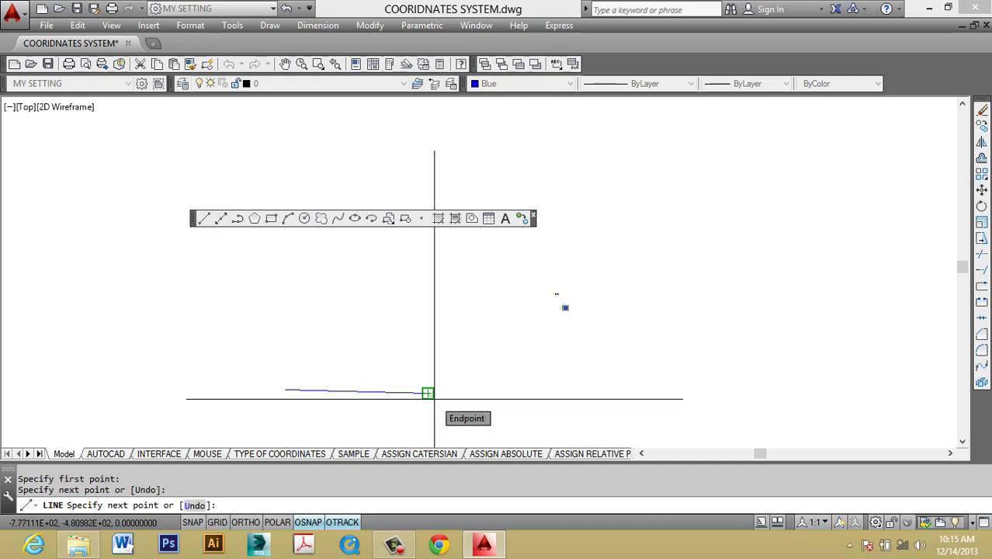
key(Return)
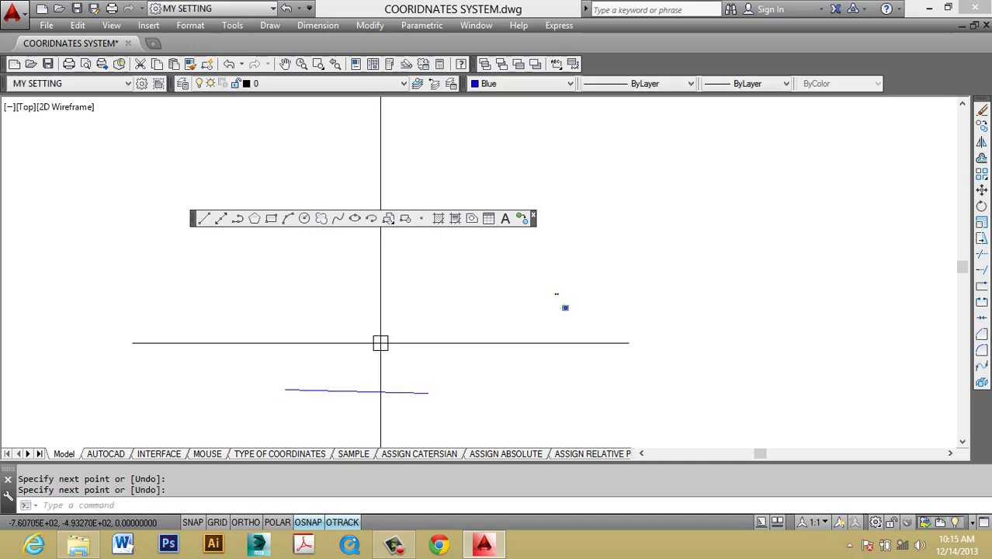
- Query the coordinates of the line's left endpoint with ID and compare its location with the grid's (0,0) origin
scroll(310, 393, up, 3)
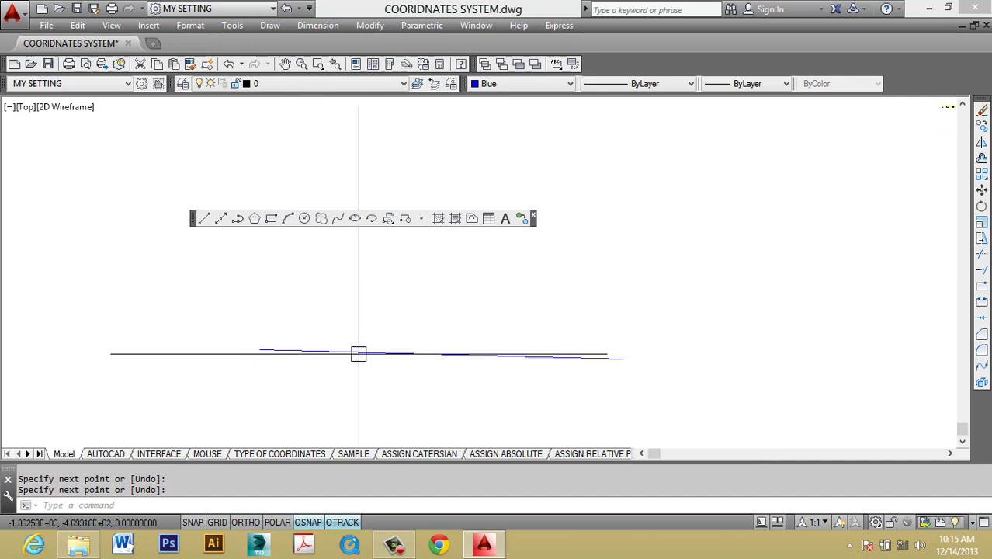
text(ID)
key(Return)
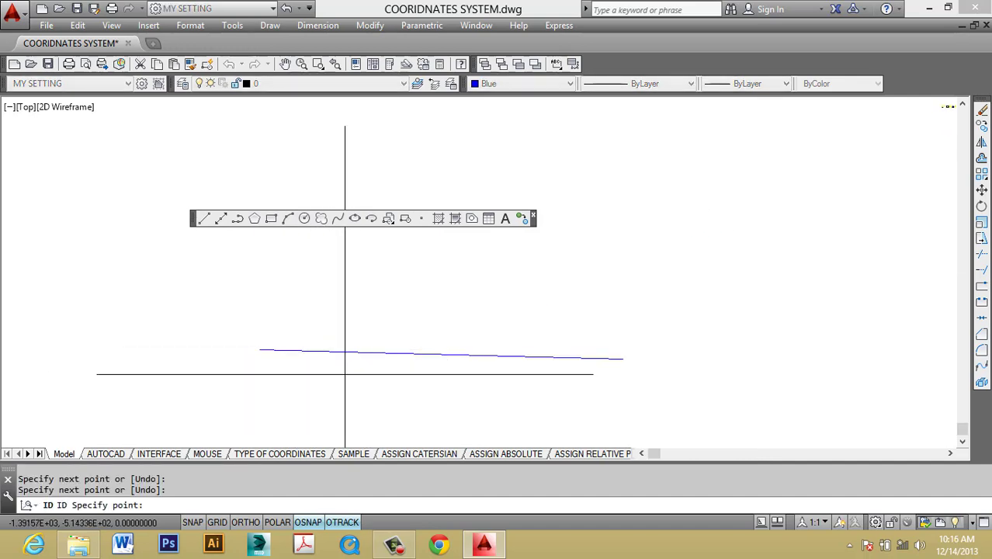
click(259, 350)
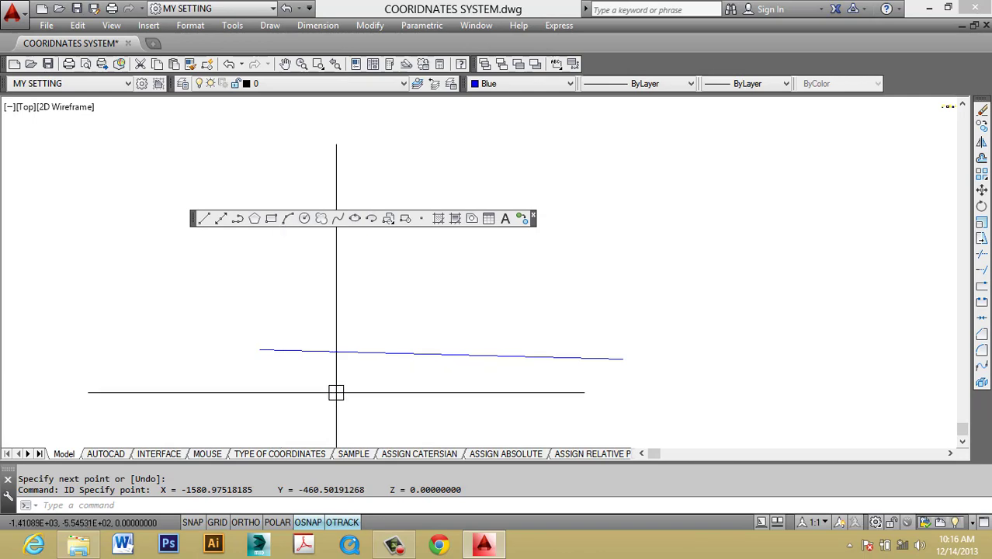
scroll(542, 410, down, 2)
scroll(722, 309, up, 6)
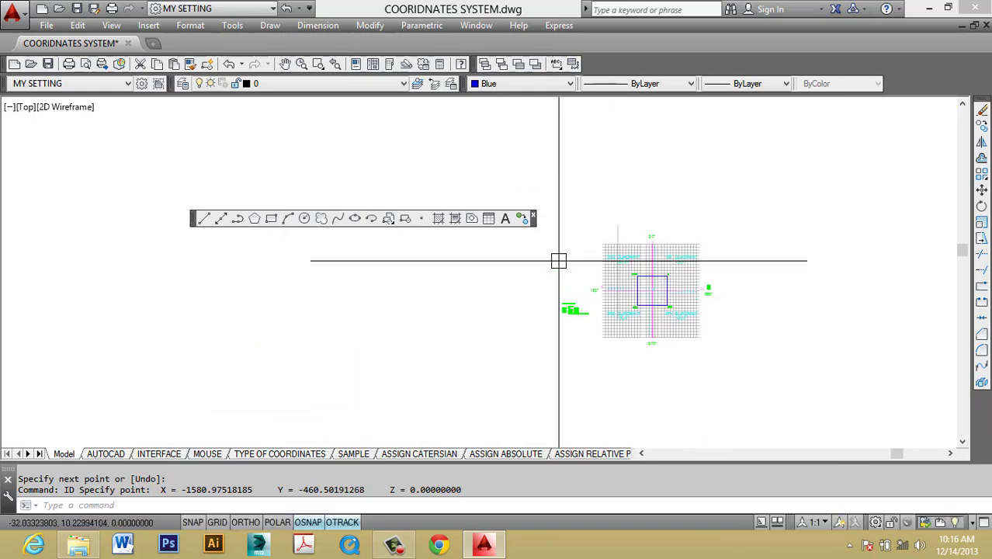
scroll(839, 323, up, 8)
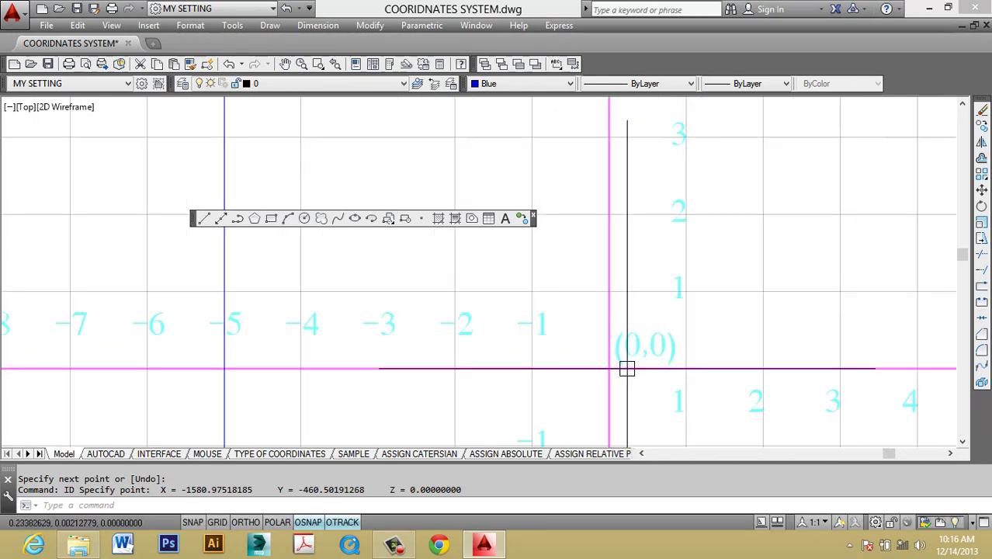
scroll(629, 334, down, 5)
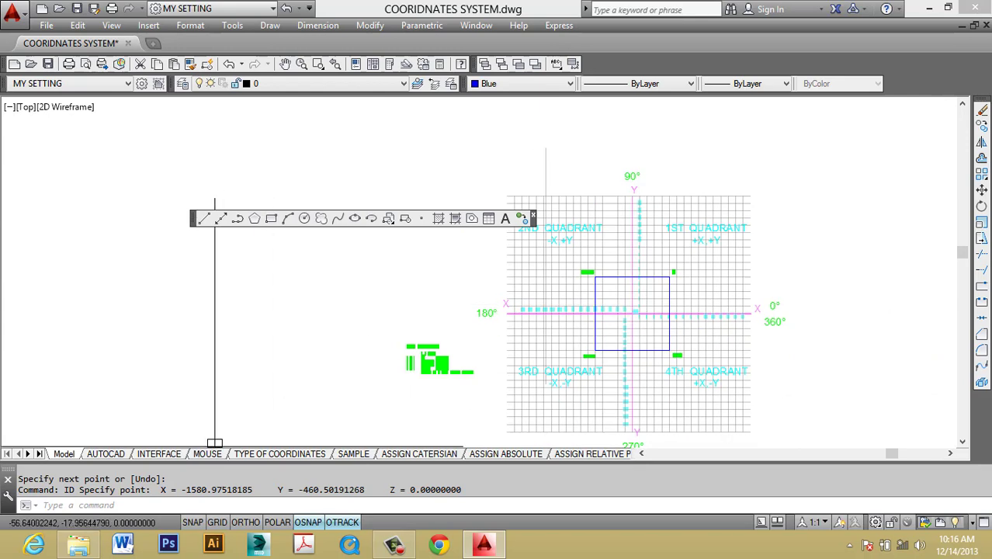
scroll(759, 274, down, 4)
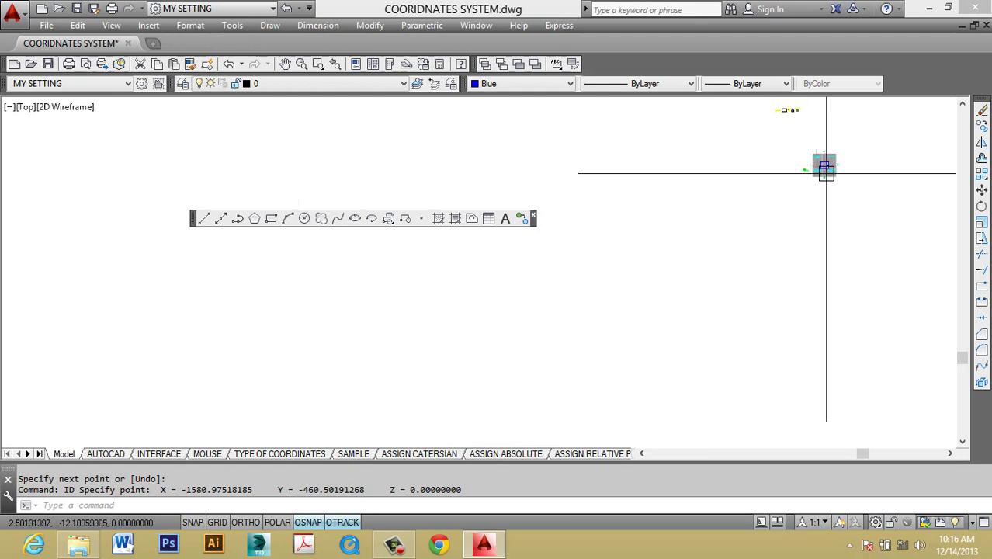
scroll(447, 303, up, 3)
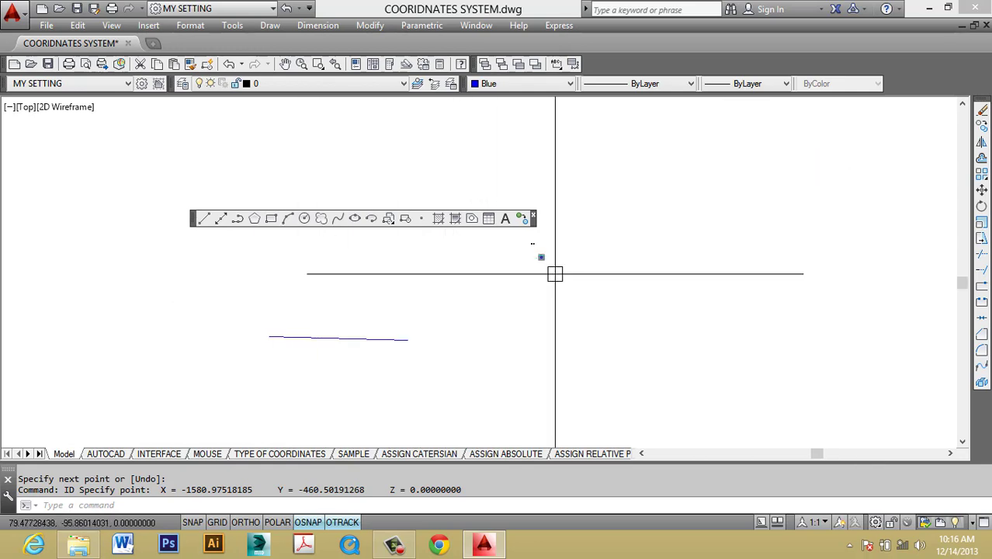
- Draw a second line sloping steeply down to the right in the empty space to the lower right of the grid
text(l)
key(Return)
click(589, 282)
click(642, 343)
key(Escape)
- Query the coordinates of the steep line's upper endpoint with ID
scroll(614, 268, up, 3)
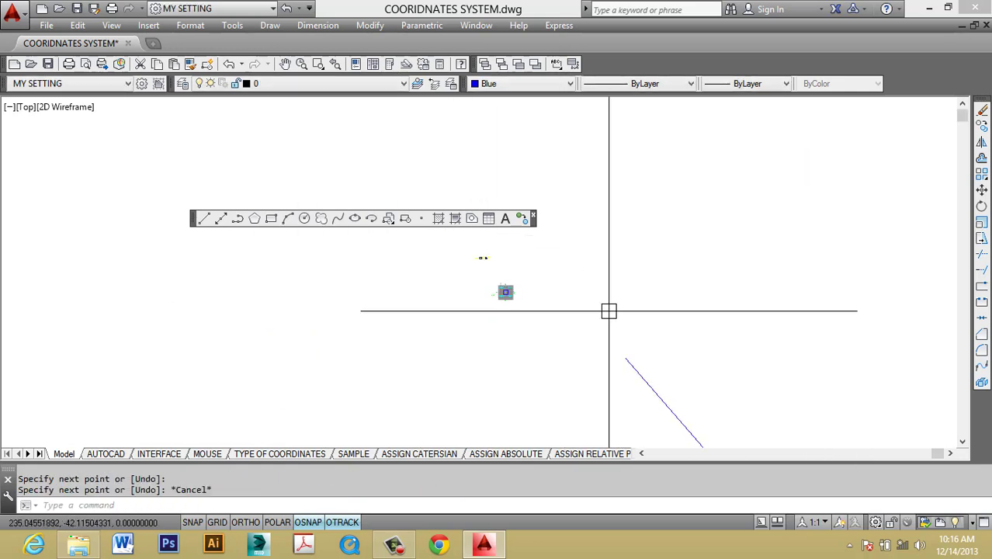
scroll(543, 291, up, 3)
key(Escape)
key(Escape)
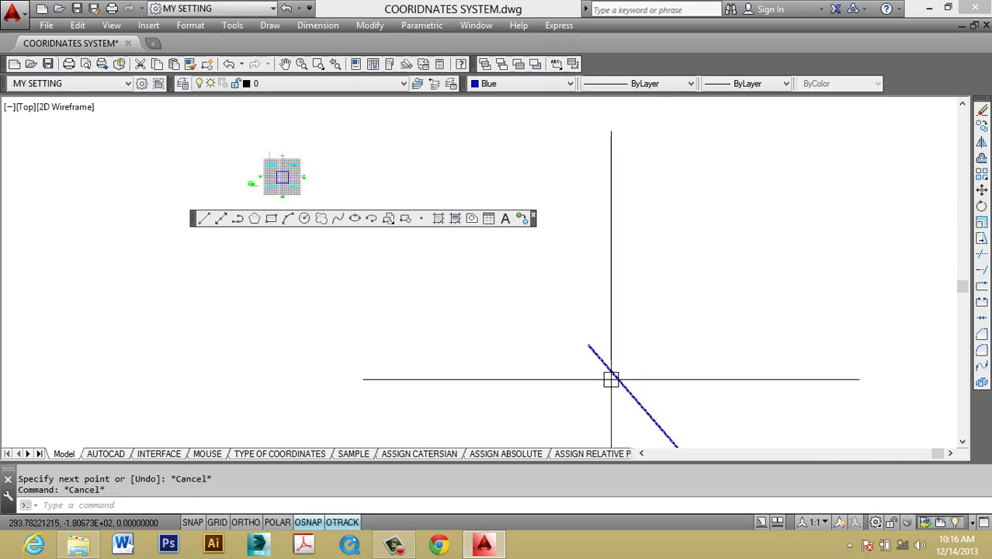
text(id)
key(Return)
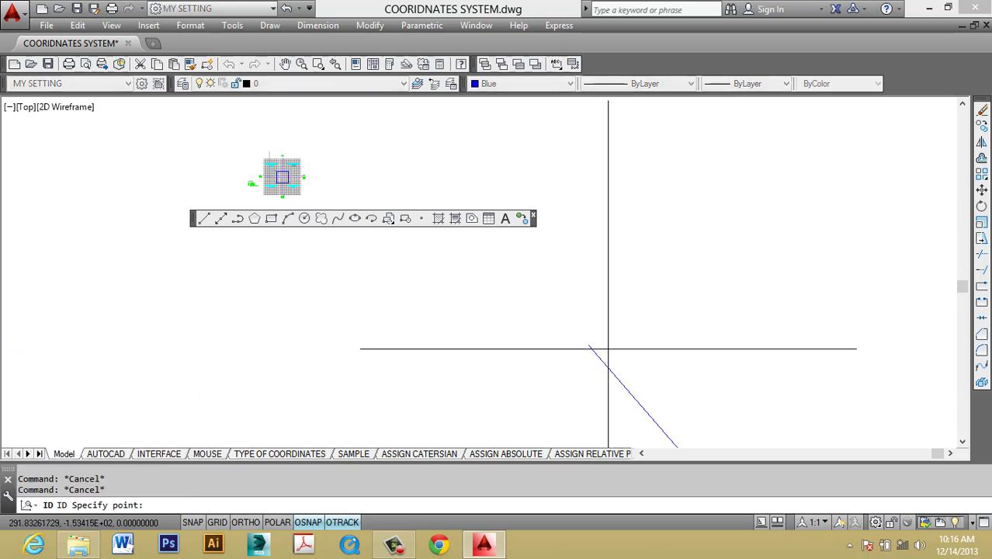
click(589, 346)
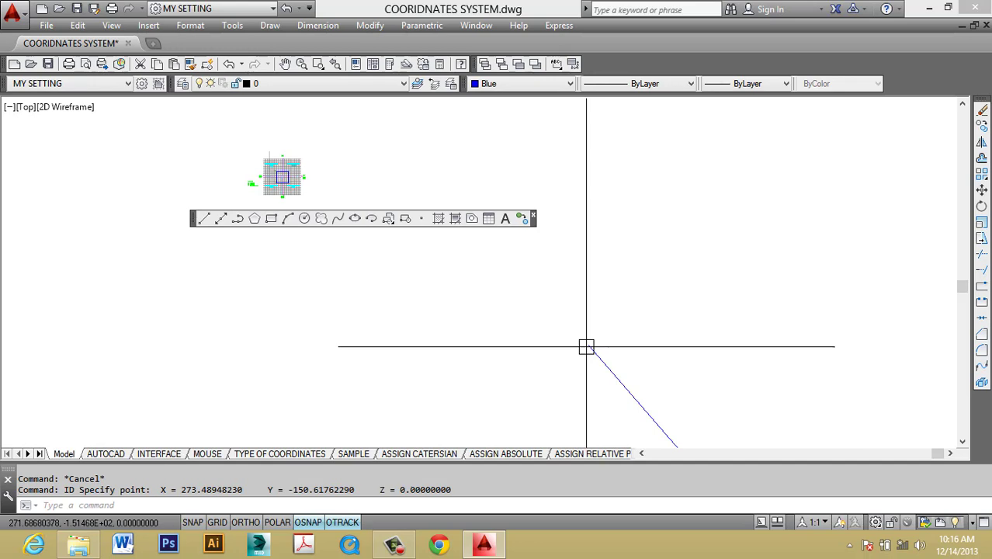
- Select both practice lines with a crossing window and erase them
scroll(590, 342, down, 4)
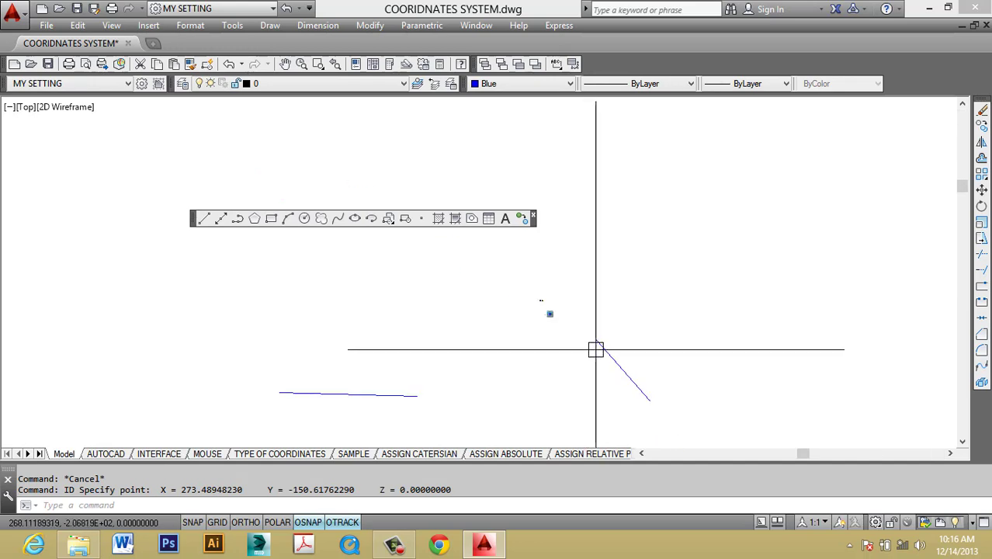
click(717, 357)
click(313, 405)
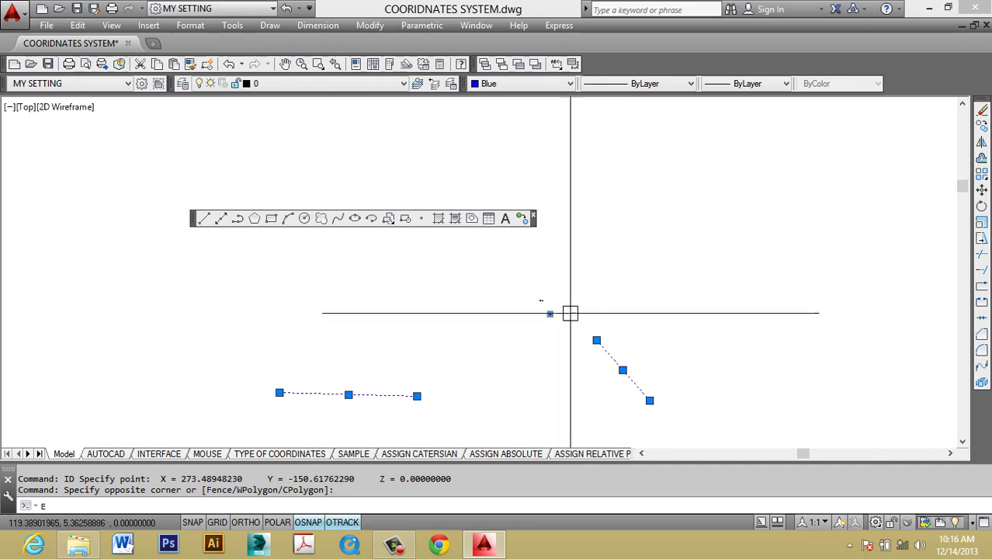
text(e)
key(Return)
key(Escape)
key(Escape)
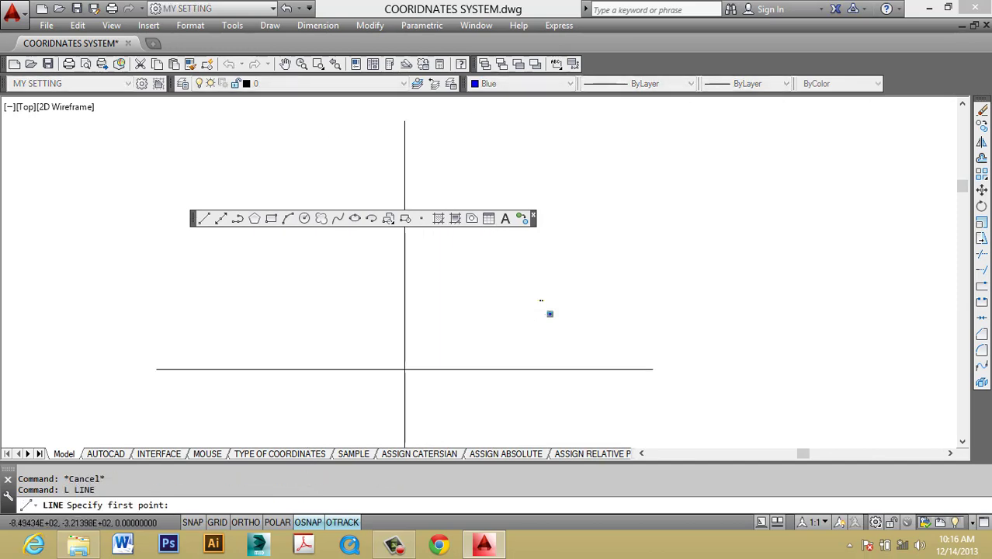
- Draw a continuous chain of twelve irregular line segments in the empty space to the left of the small grid
click(388, 381)
click(511, 382)
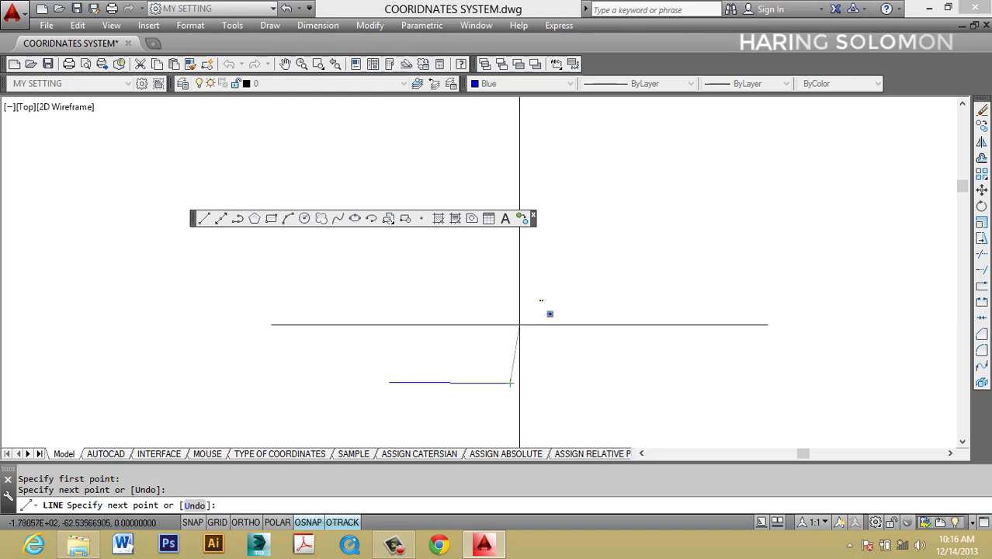
click(520, 324)
click(448, 324)
click(447, 278)
click(338, 288)
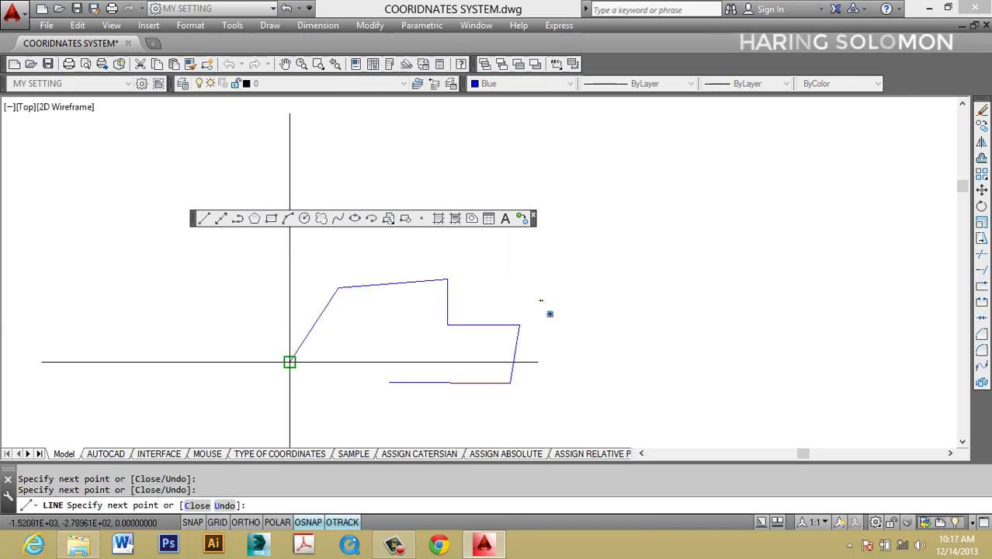
click(290, 361)
click(187, 267)
click(147, 379)
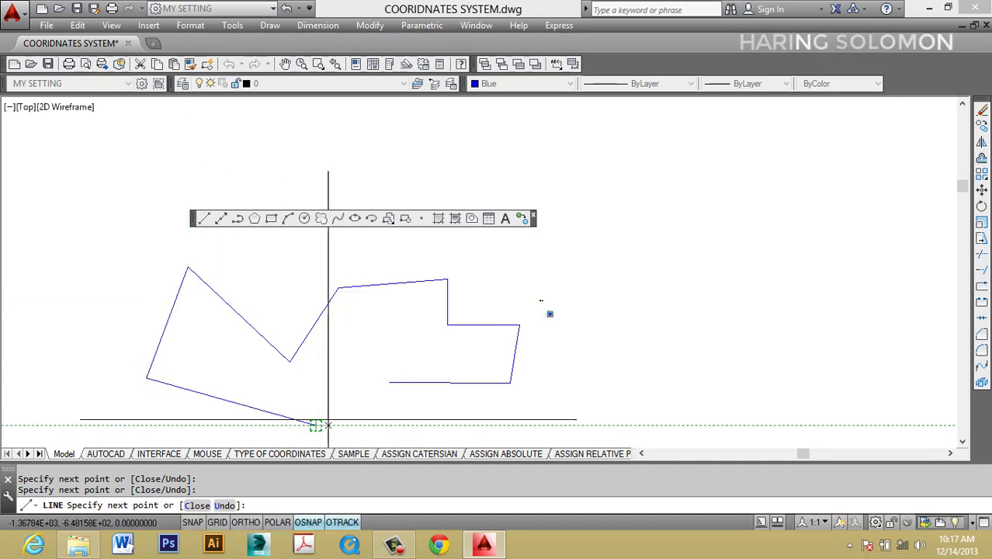
click(316, 425)
click(360, 379)
click(447, 433)
click(494, 405)
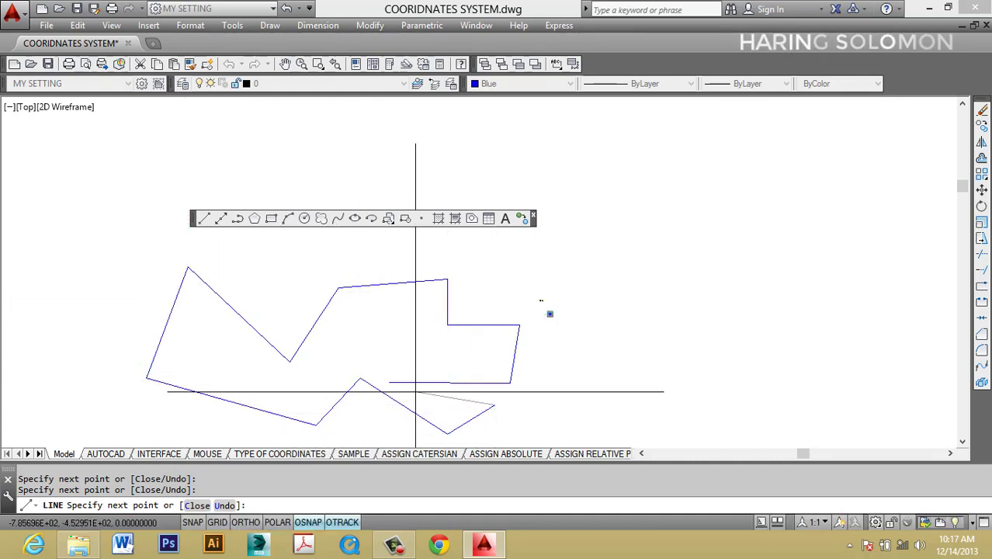
- Close the chain of segments back to its starting point with the Close option
text(c)
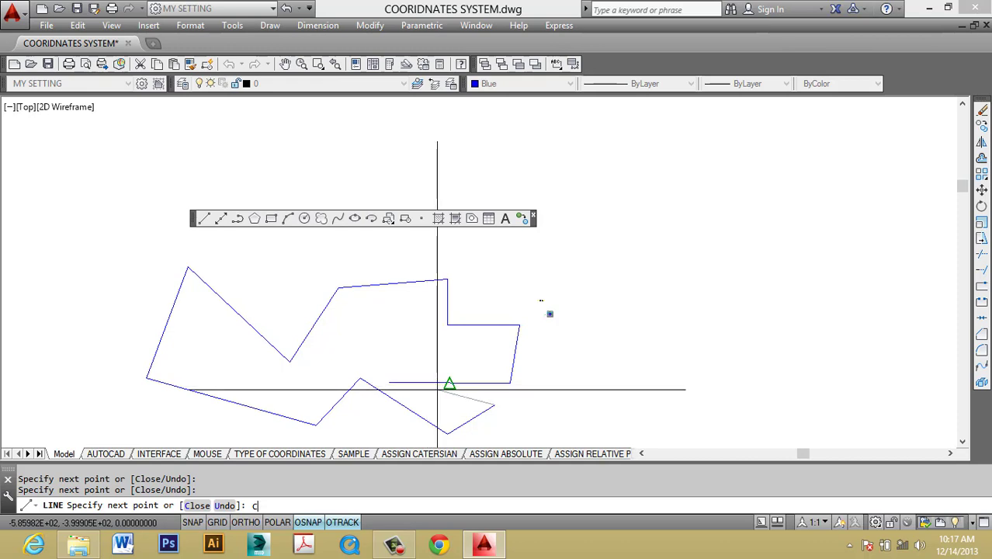
key(Return)
click(531, 403)
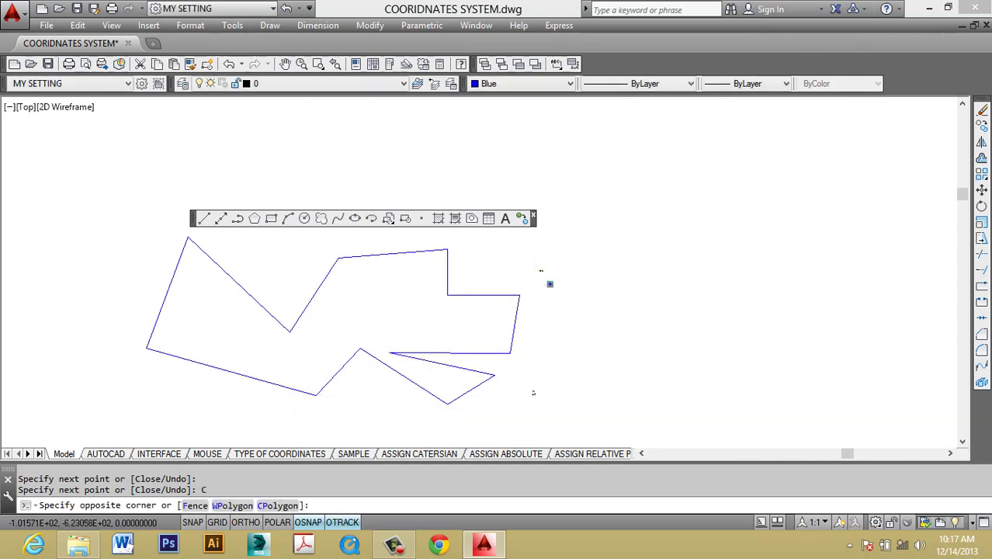
key(Escape)
key(Escape)
text(l)
key(Return)
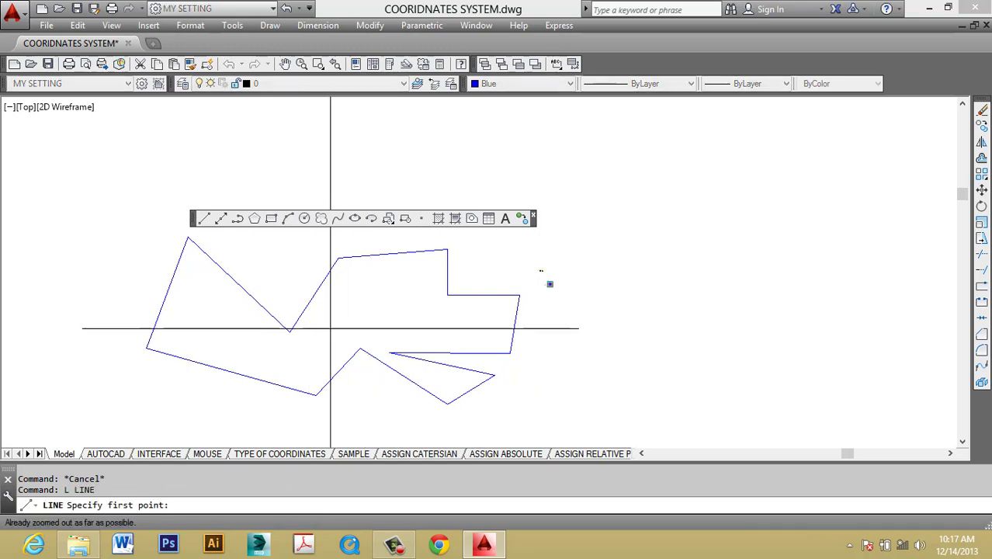
click(676, 351)
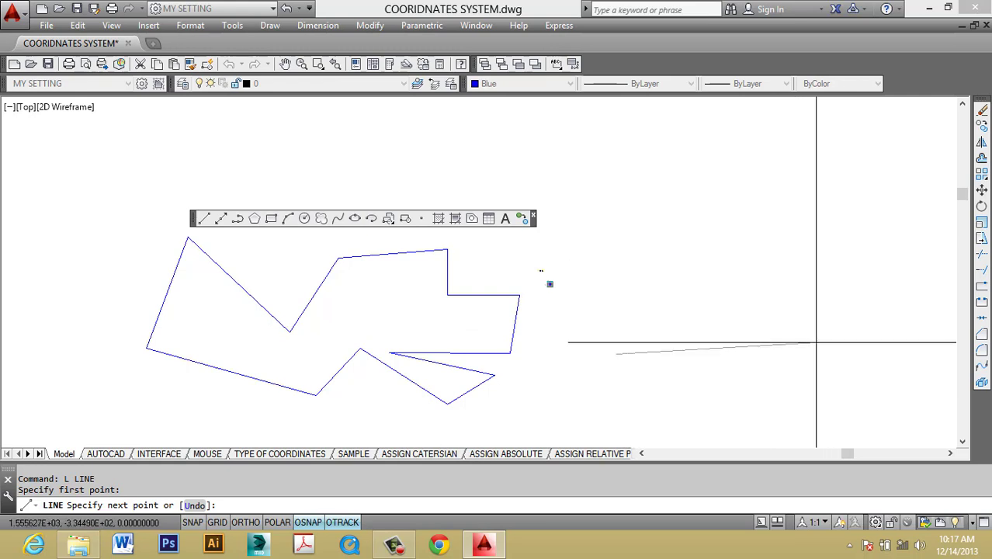
key(Escape)
text(l)
key(Return)
click(700, 324)
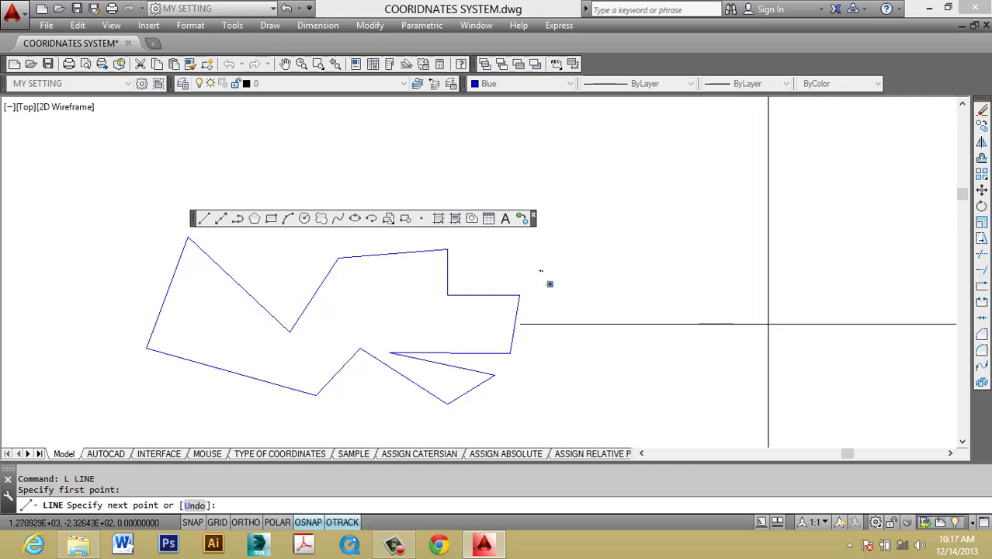
key(Escape)
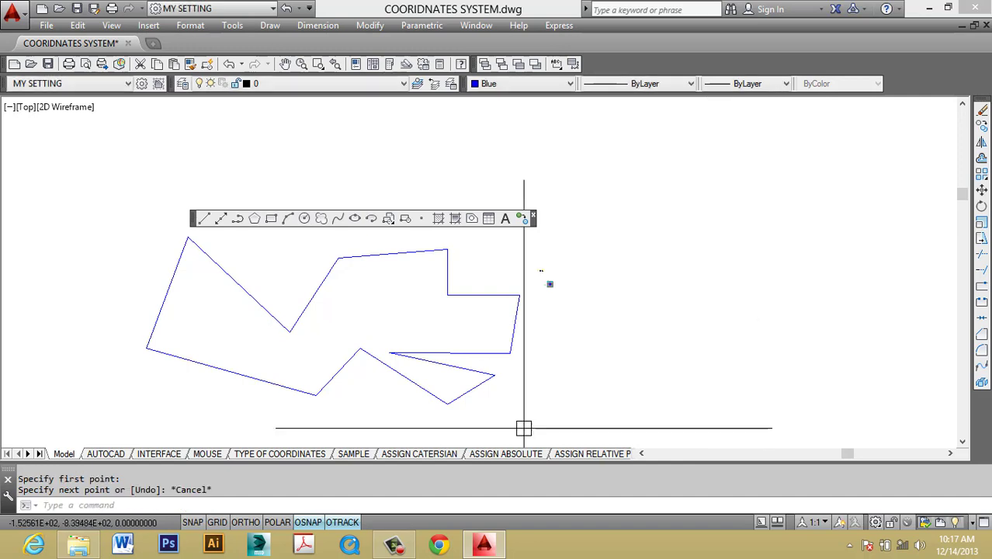
- Turn Ortho mode on and draw a horizontal line 10 units long in the empty space beside the closed shape
key(F8)
key(Escape)
key(Escape)
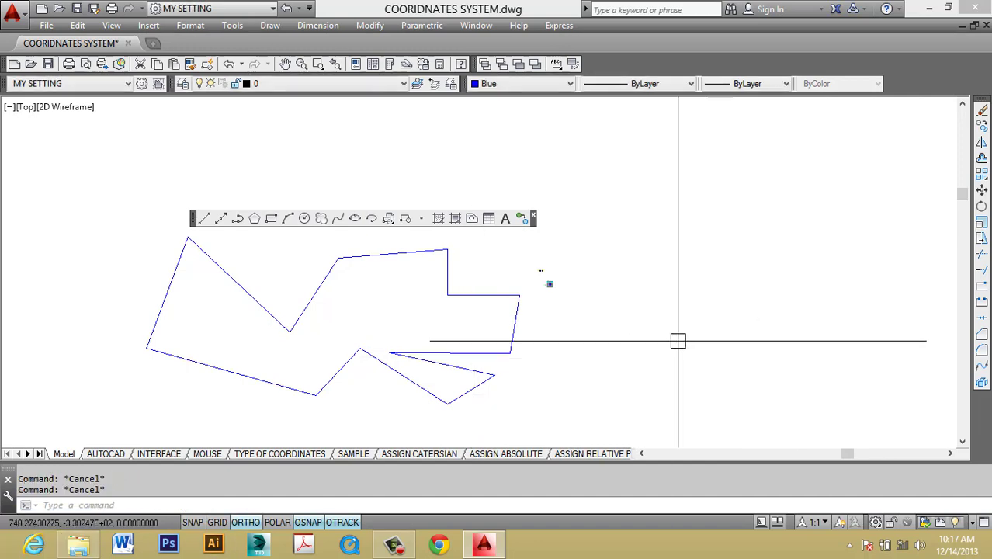
click(654, 339)
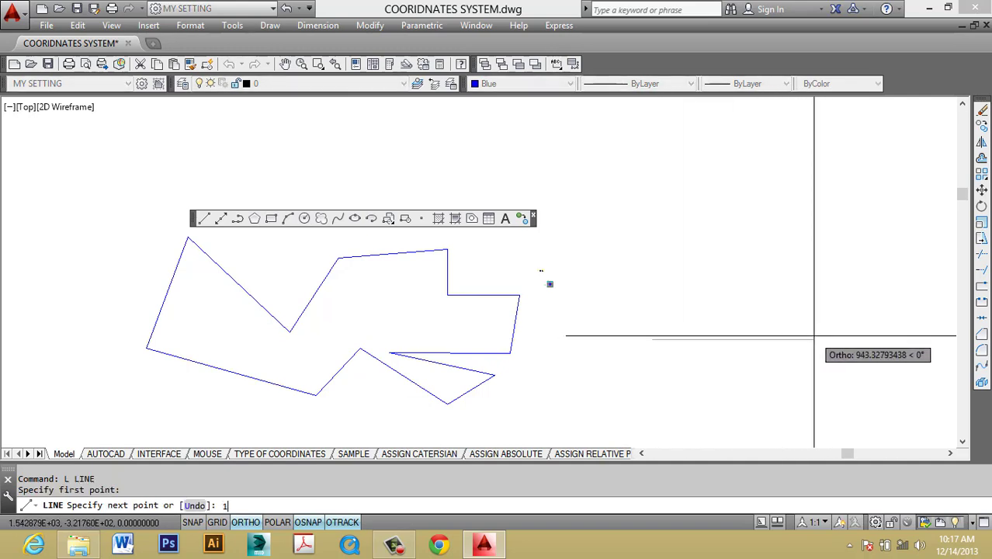
key(Return)
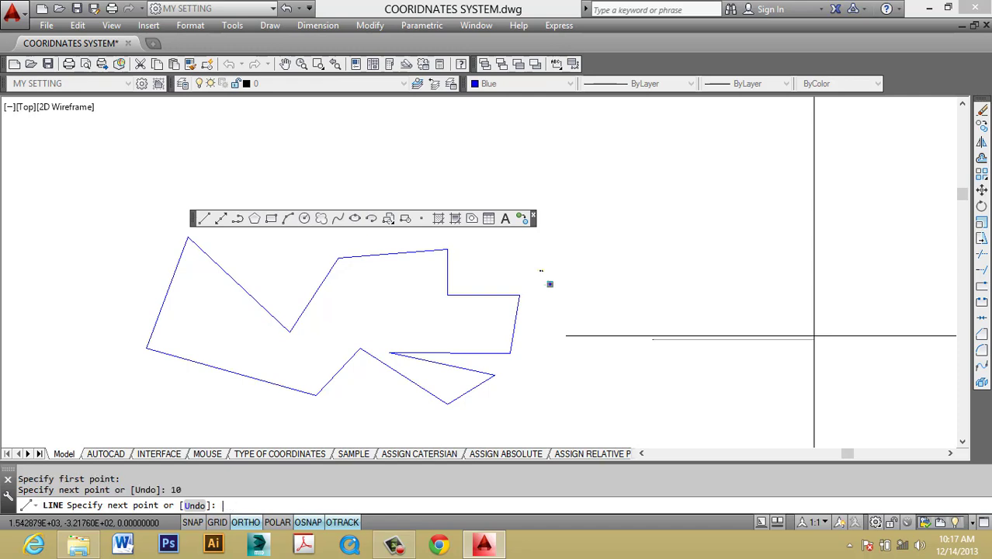
scroll(654, 338, up, 5)
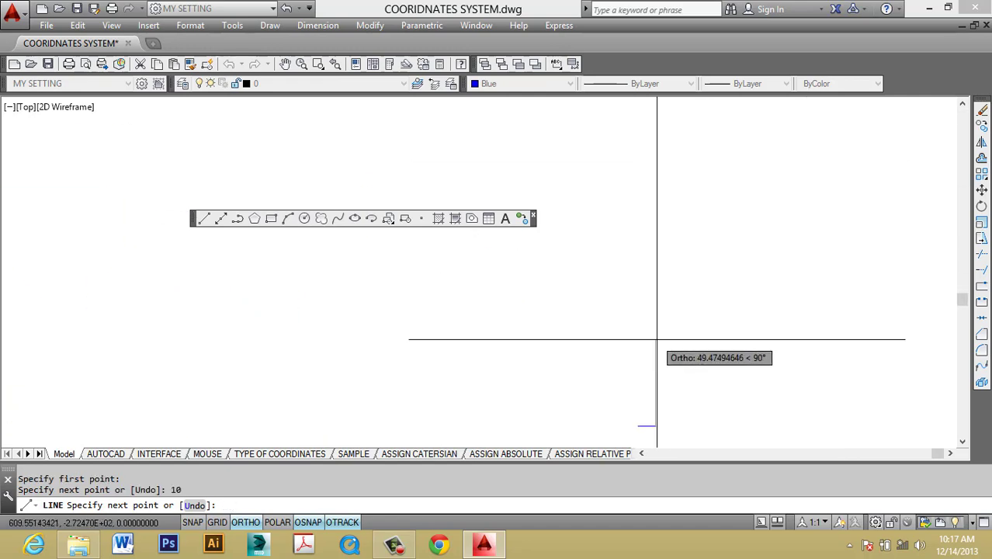
middle_drag(667, 436, 678, 184)
scroll(642, 239, up, 4)
middle_drag(642, 241, 739, 306)
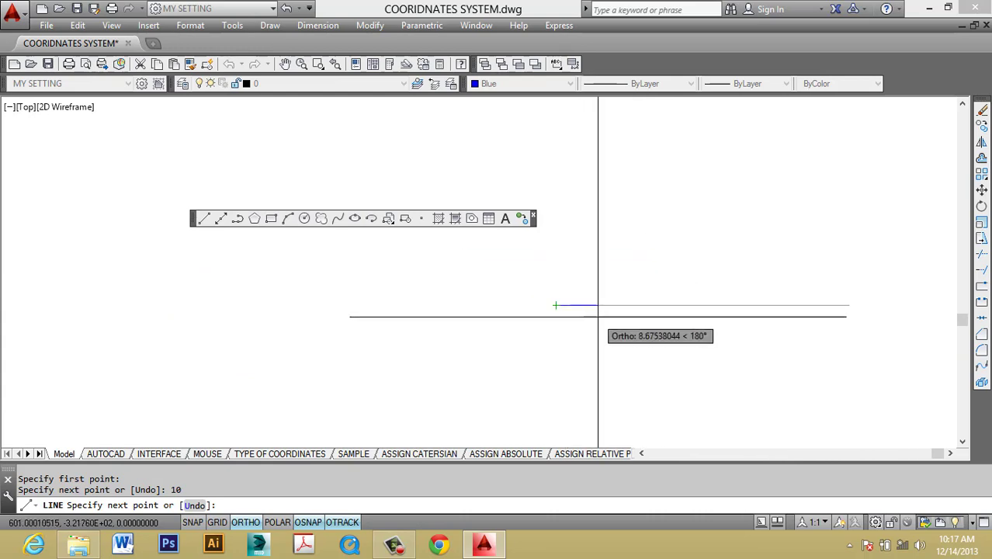
key(Return)
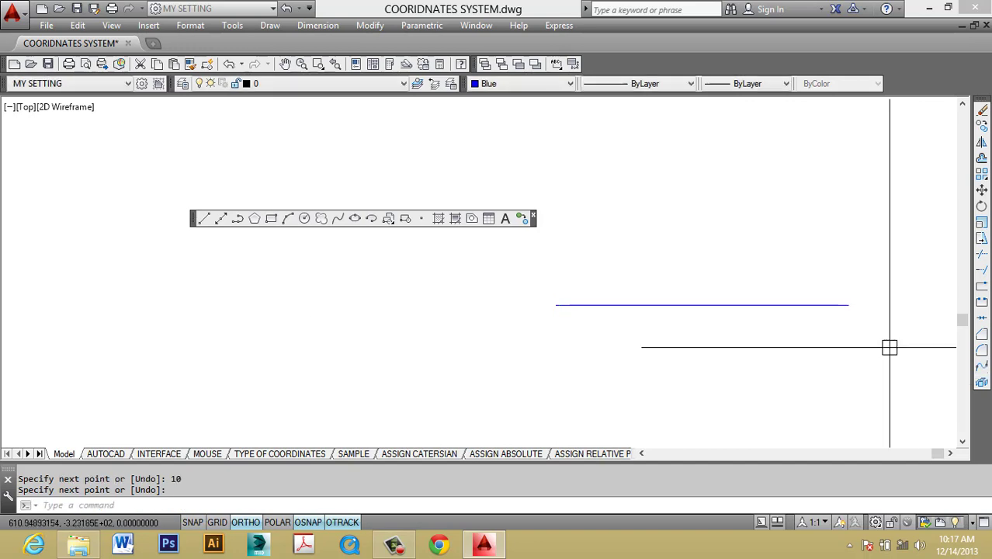
- Select the horizontal line, display its properties and widen the Properties palette
scroll(574, 278, down, 2)
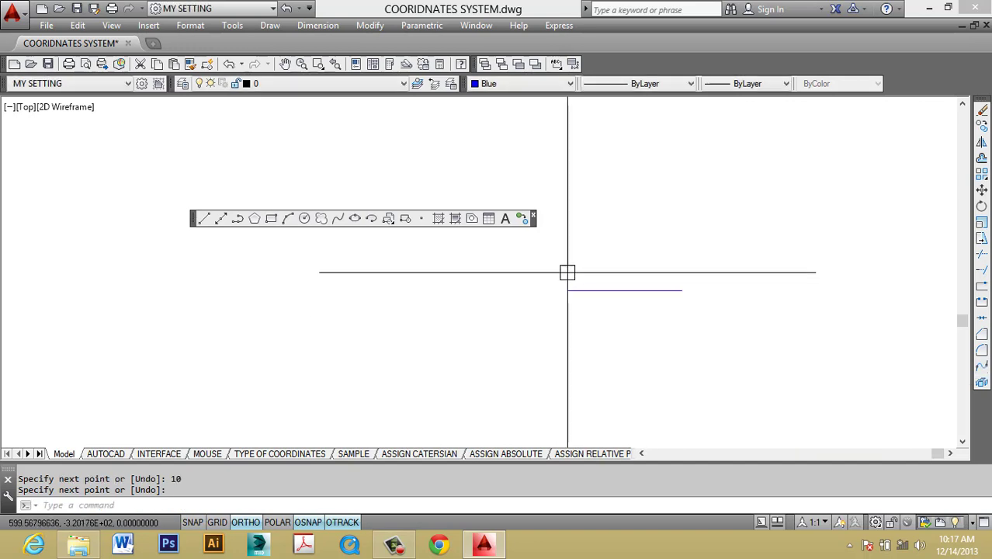
click(642, 293)
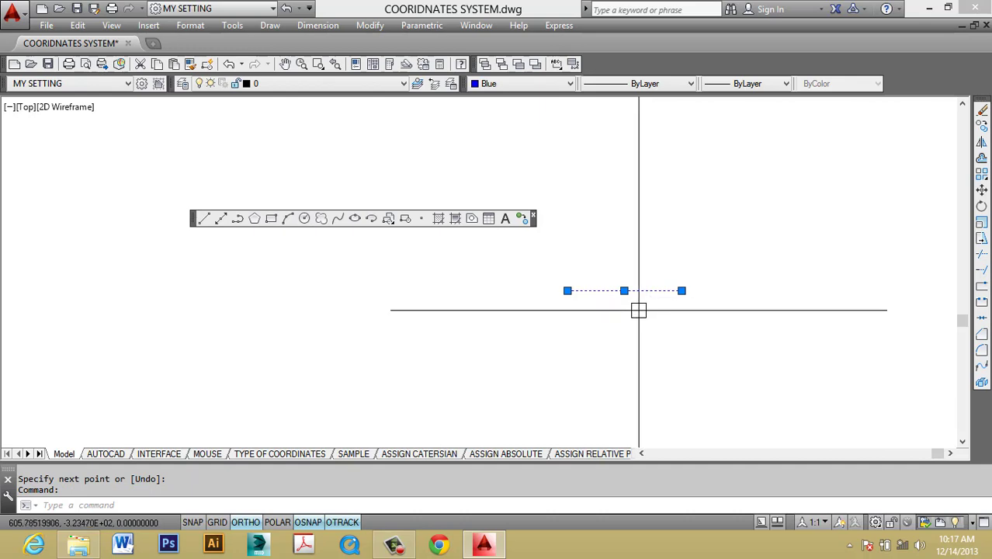
key(ctrl+1)
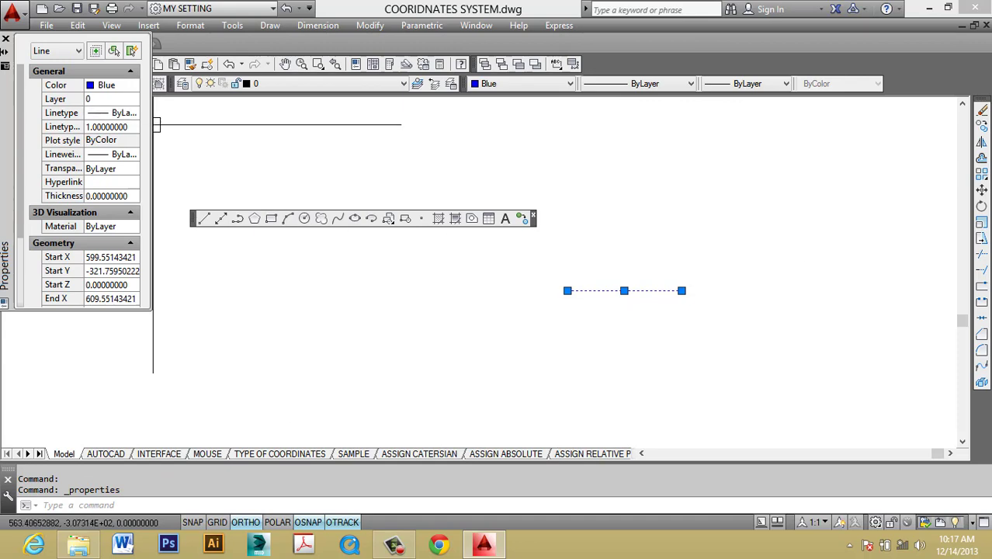
drag(156, 124, 255, 125)
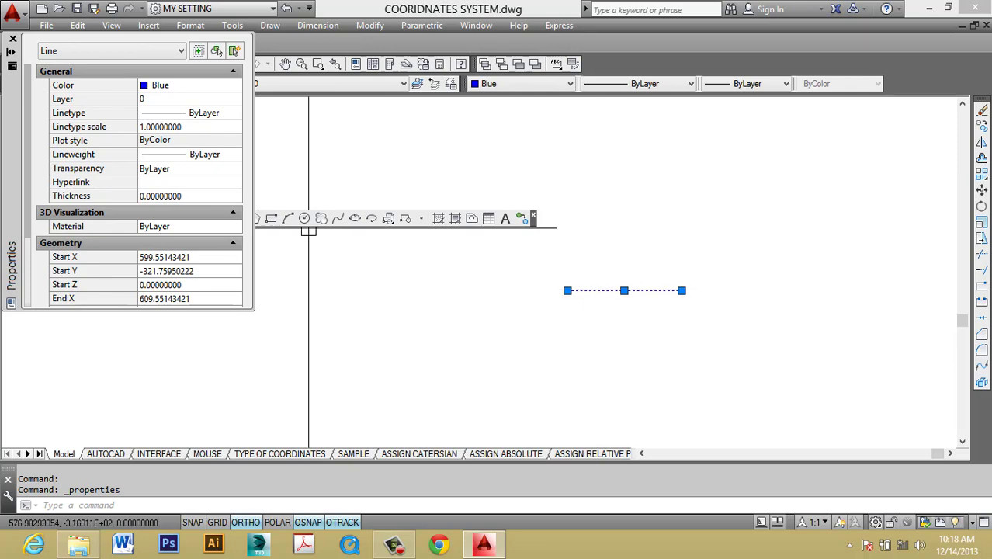
- Deselect the line and toggle the Properties palette closed and open again
key(Escape)
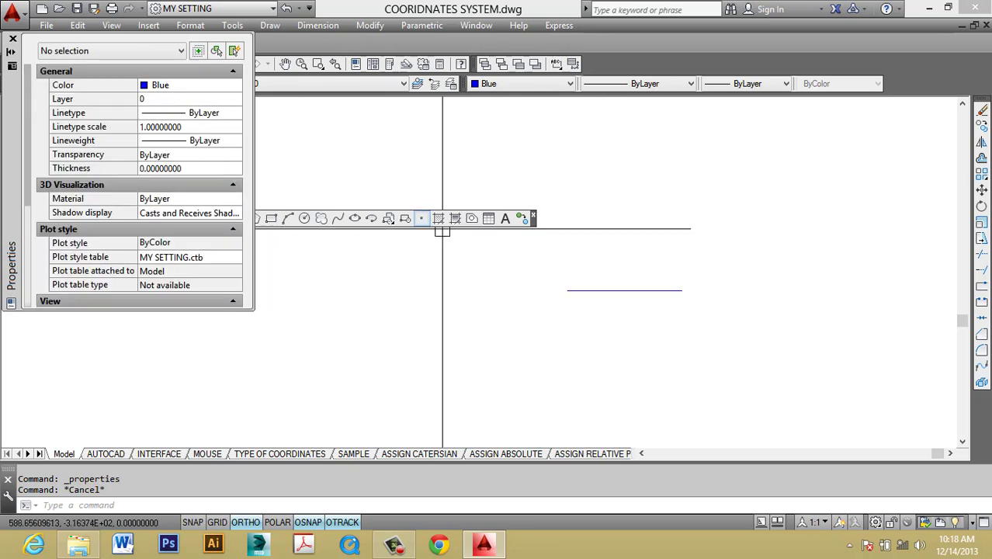
key(ctrl+1)
key(ctrl+1)
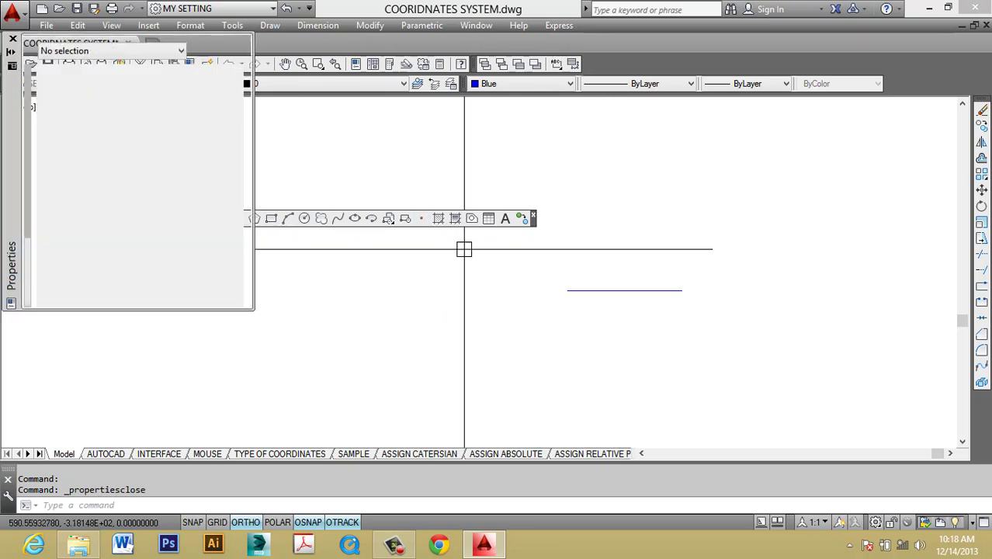
key(ctrl+1)
key(ctrl+1)
- Reselect the horizontal line with a crossing window and lengthen the Properties palette to examine all its geometry values
click(604, 313)
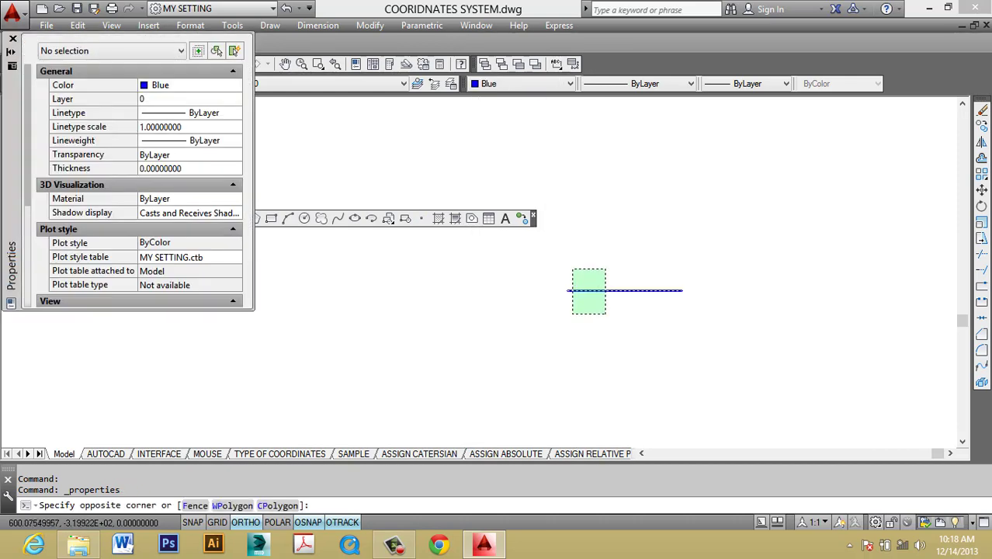
click(571, 271)
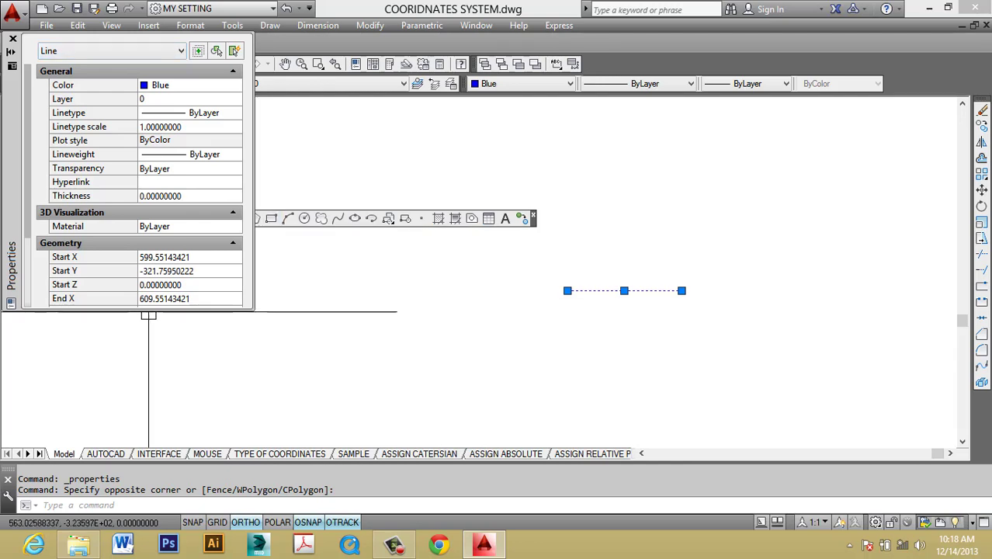
drag(148, 308, 148, 413)
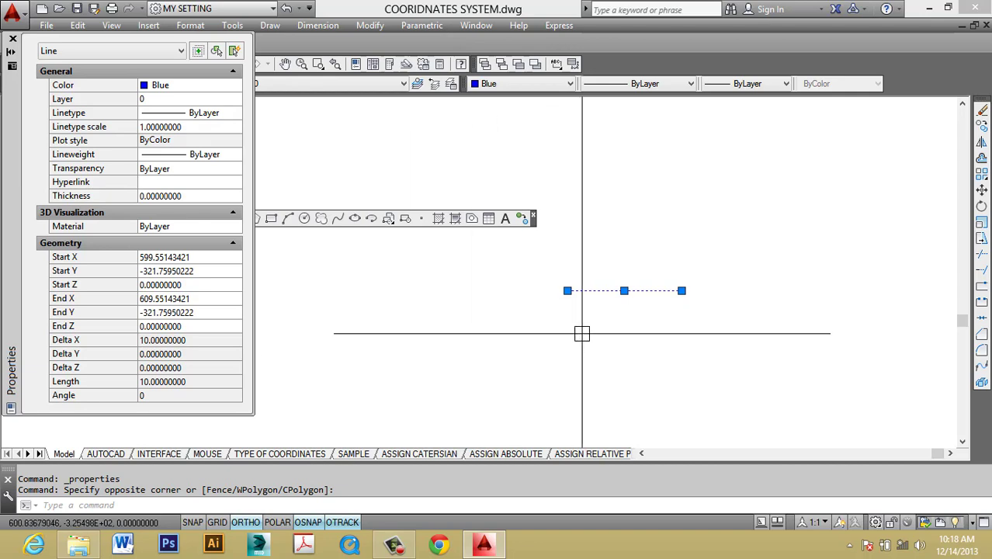
- Draw a vertical line 10 units downward below the horizontal line with Ortho on
text(l)
key(Return)
click(580, 370)
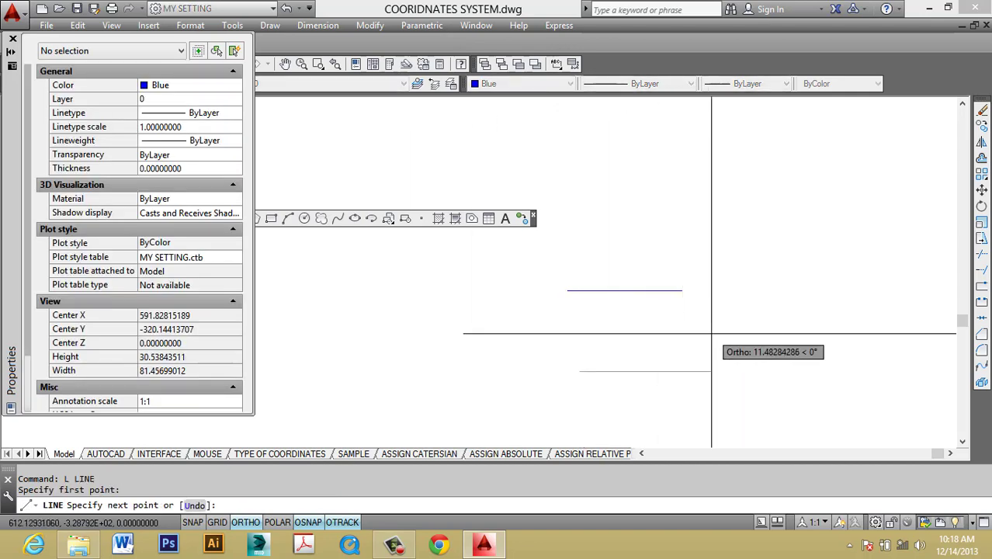
scroll(529, 239, down, 4)
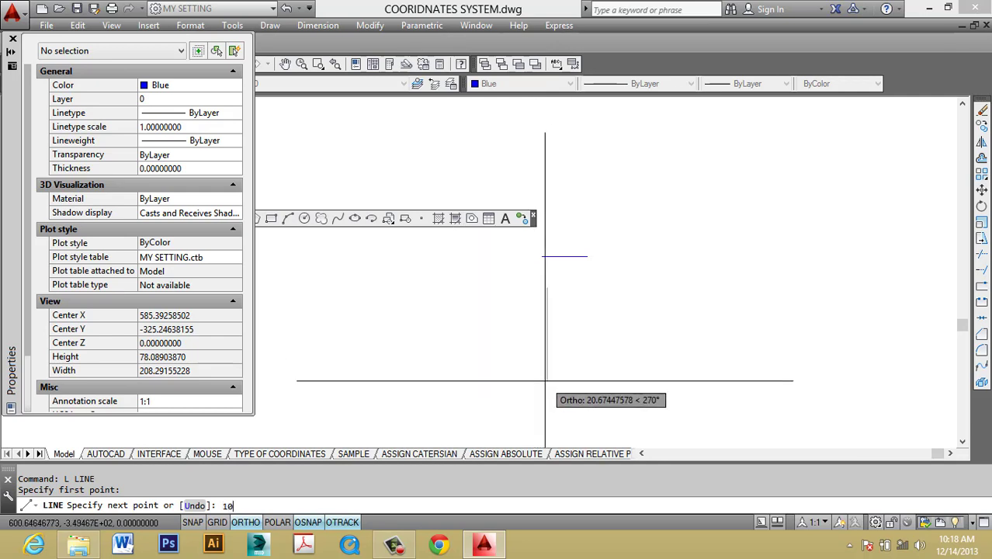
key(Return)
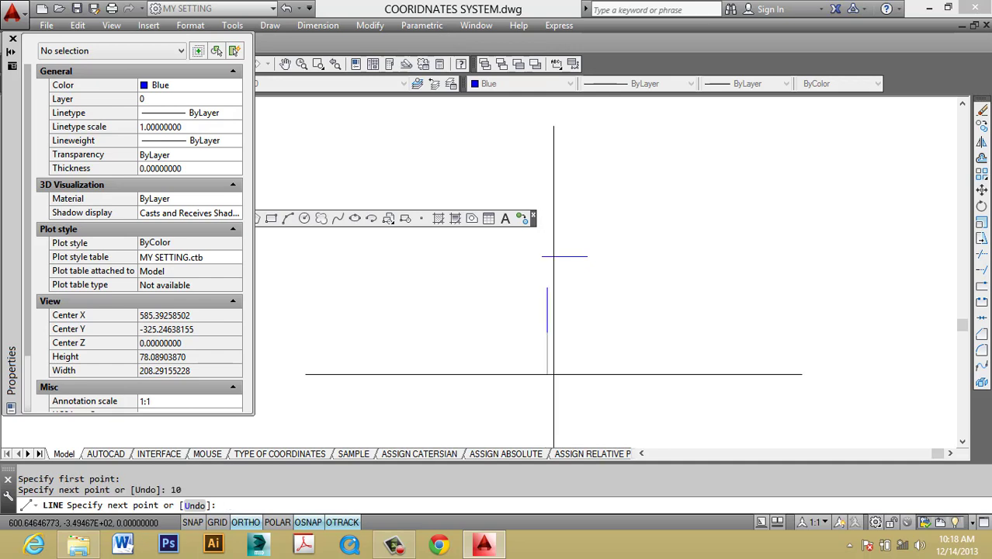
scroll(589, 344, up, 2)
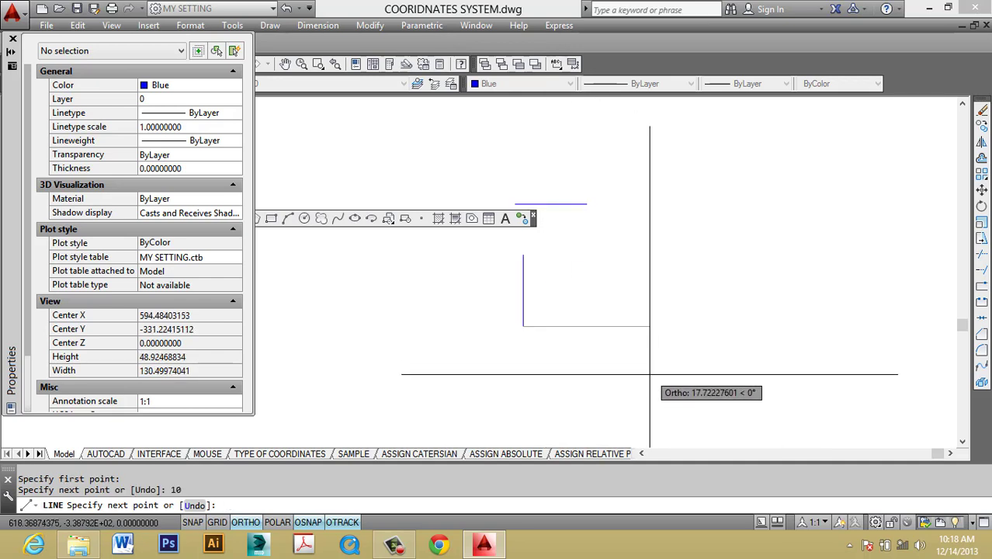
scroll(712, 338, down, 2)
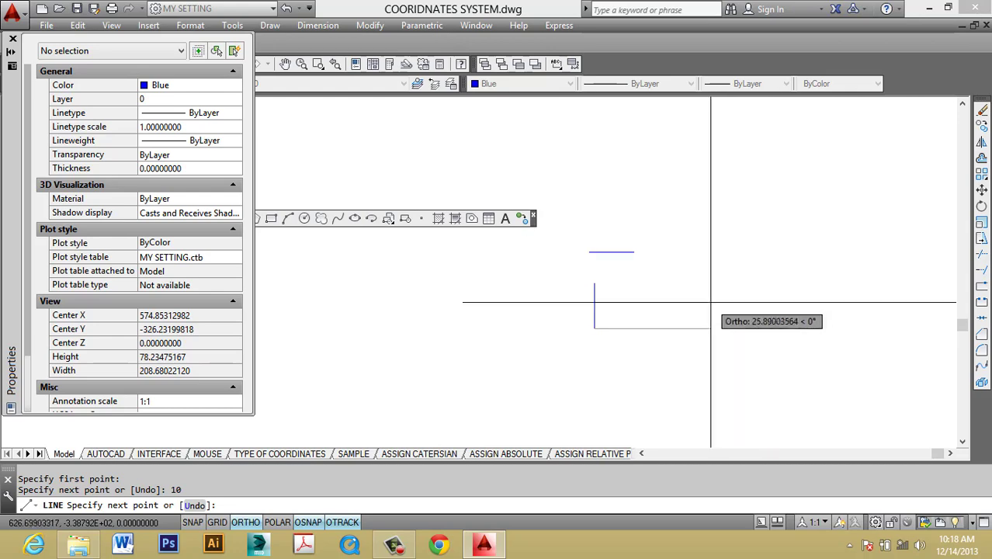
scroll(614, 341, down, 4)
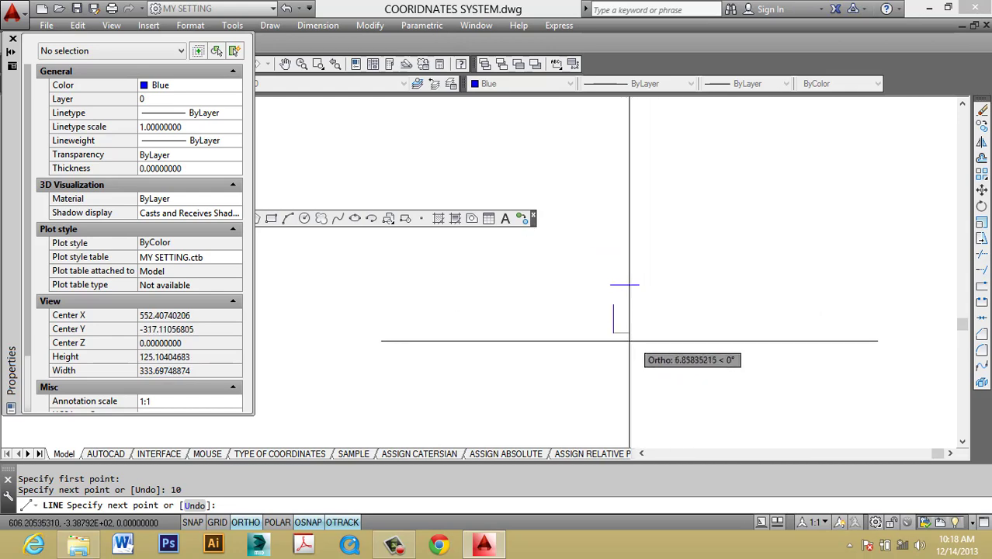
key(Escape)
- Erase the horizontal and vertical 10-unit lines and close the Properties palette
scroll(629, 303, down, 3)
click(683, 342)
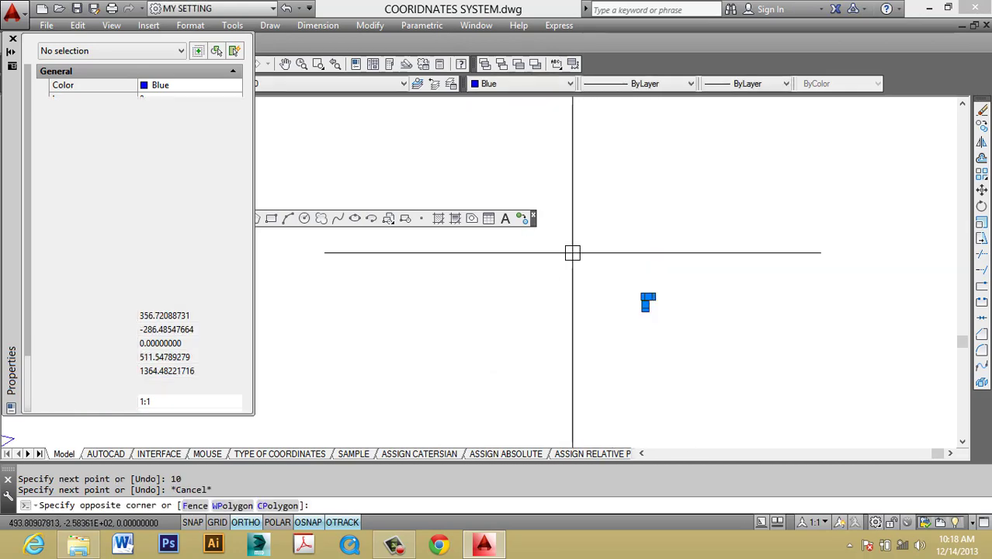
click(580, 250)
text(e)
key(Return)
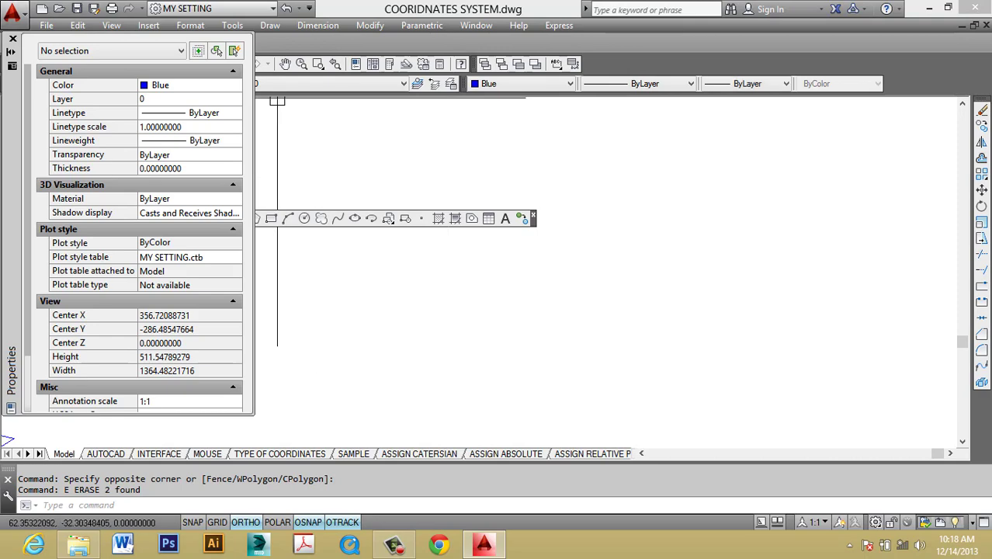
click(12, 38)
key(Escape)
- Erase all segments of the closed irregular shape using crossing selections
middle_drag(235, 237, 509, 281)
scroll(472, 264, down, 4)
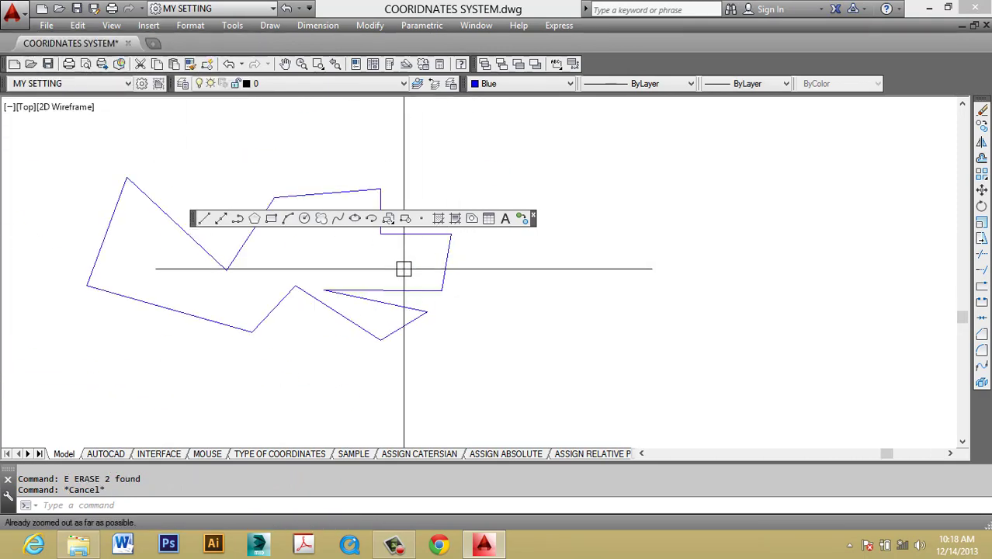
middle_drag(403, 268, 423, 282)
middle_drag(444, 371, 605, 442)
click(676, 415)
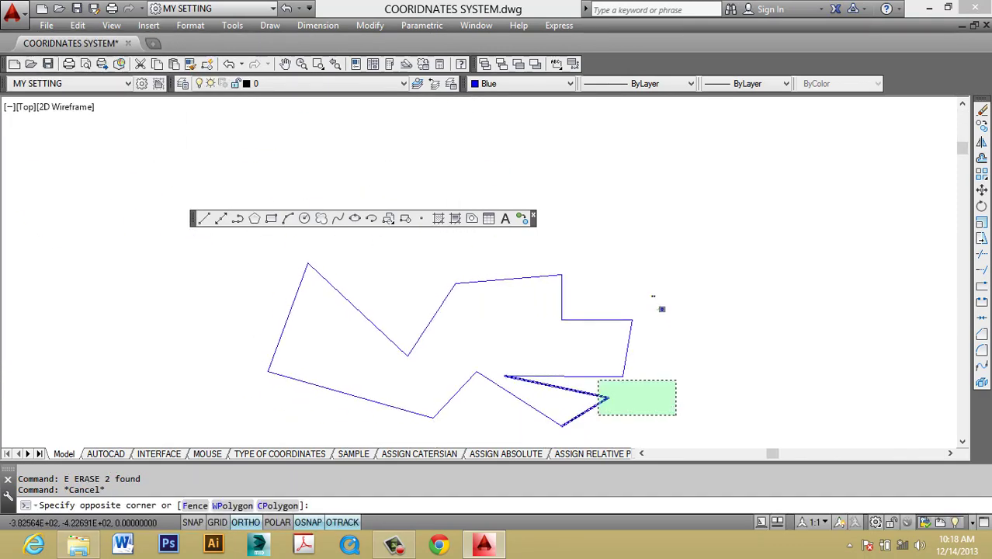
click(262, 322)
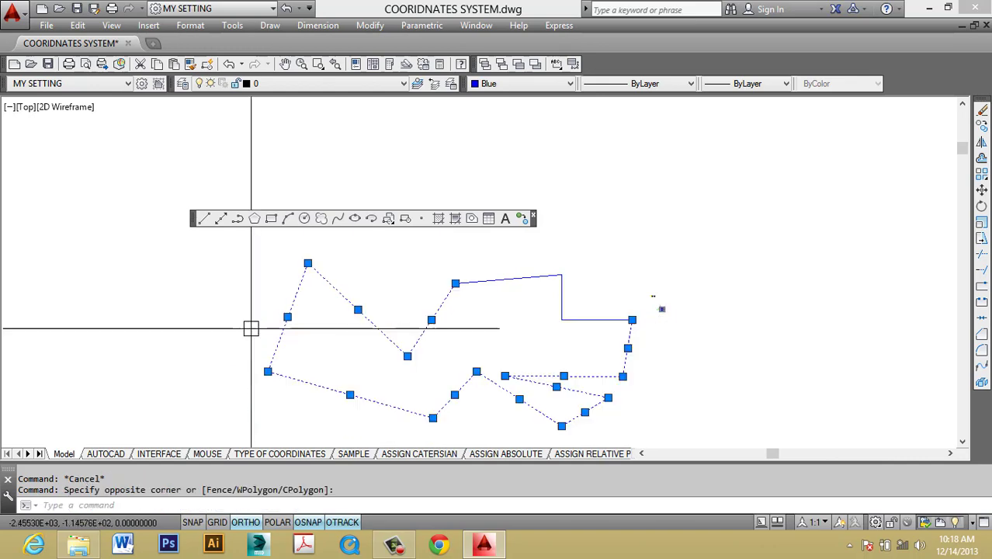
text(e)
key(Return)
click(572, 350)
click(509, 276)
key(Return)
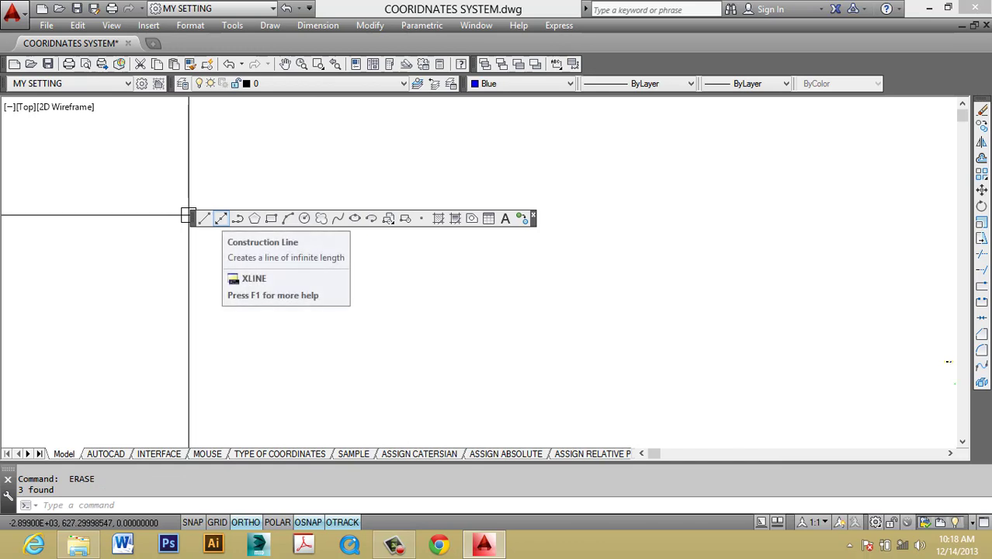
key(Escape)
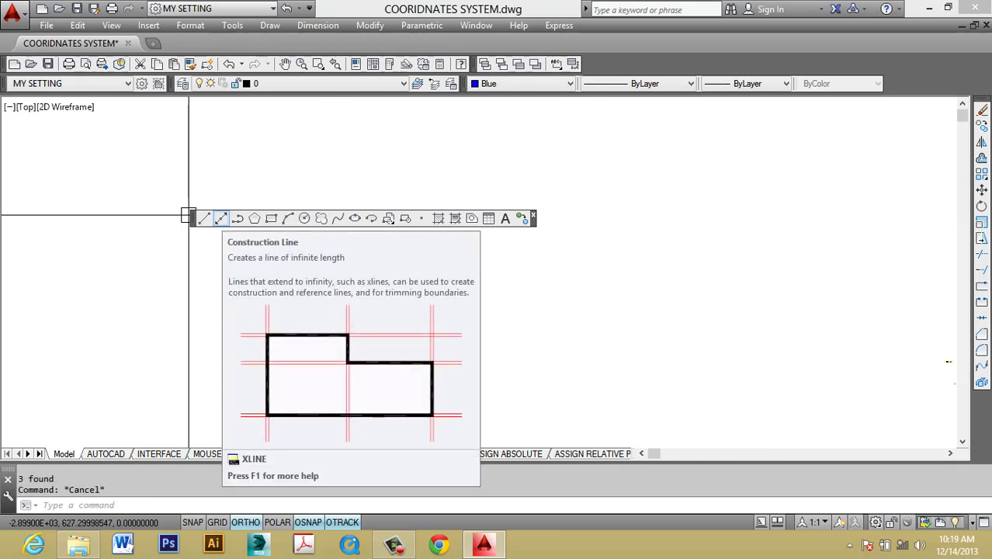
key(Escape)
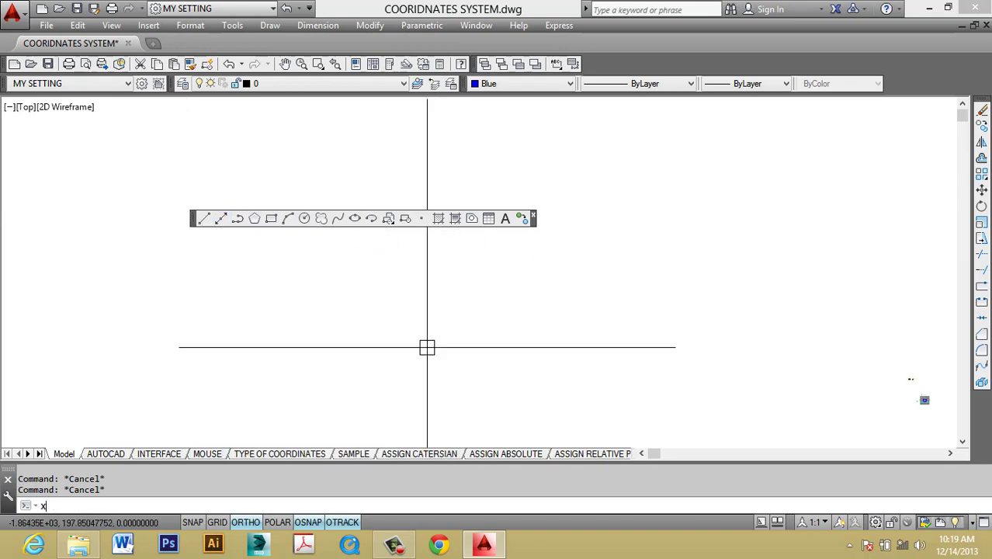
key(BackSpace)
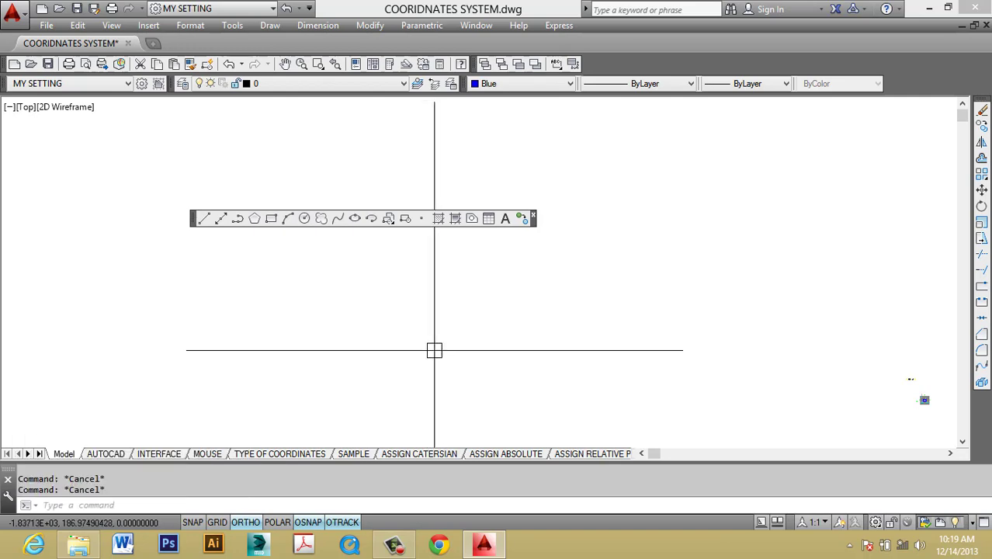
text(xl)
key(Return)
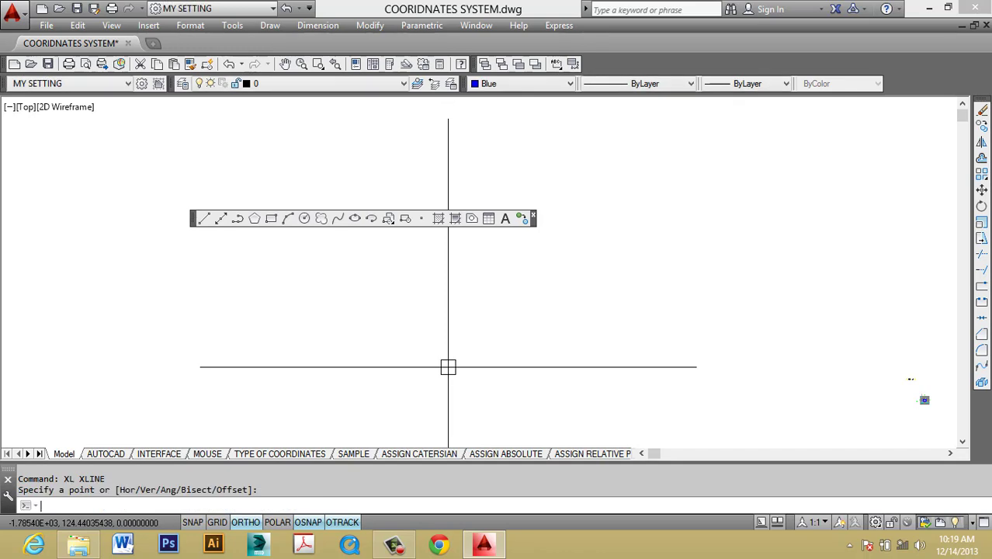
key(Escape)
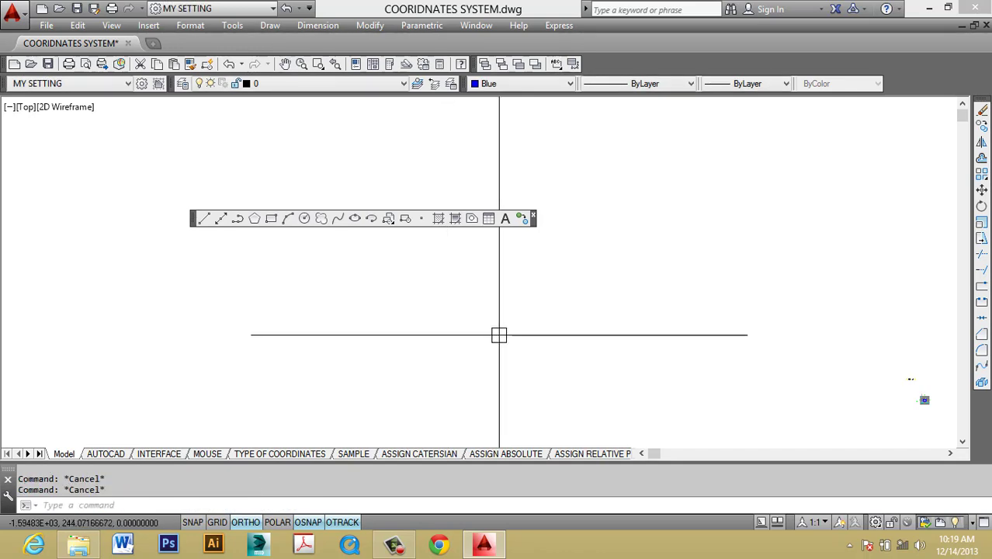
- Draw a horizontal construction line through a picked point using the Hor option
text(xl)
key(Return)
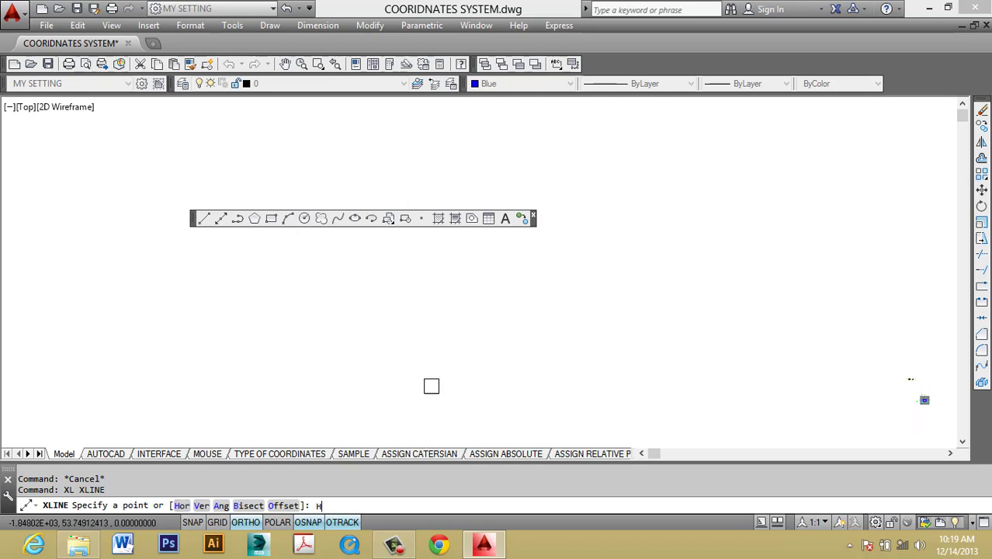
key(Return)
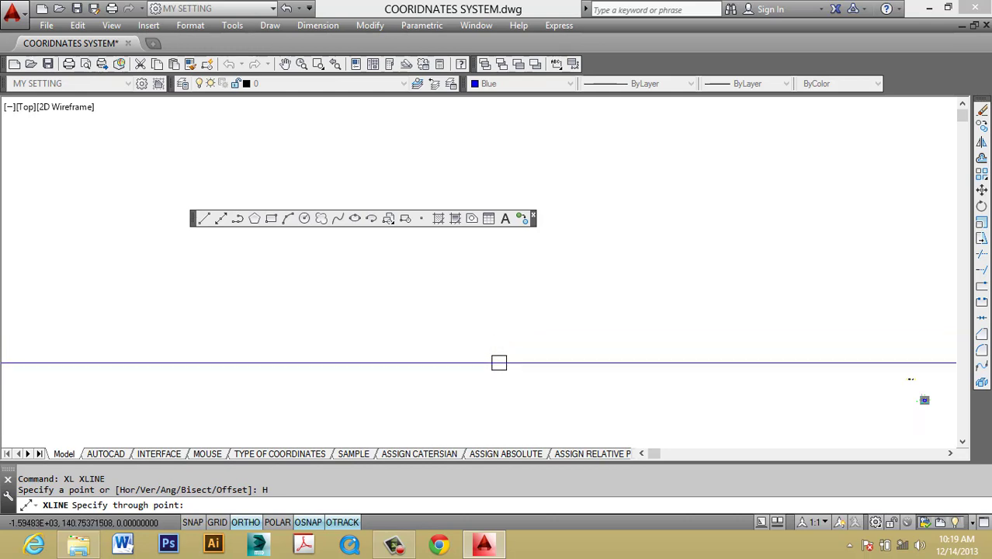
click(466, 369)
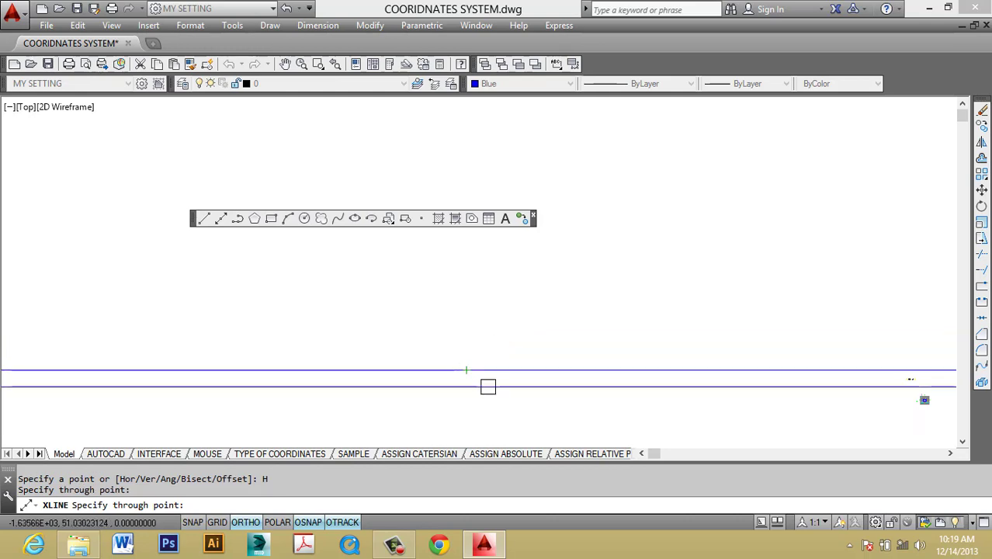
key(Return)
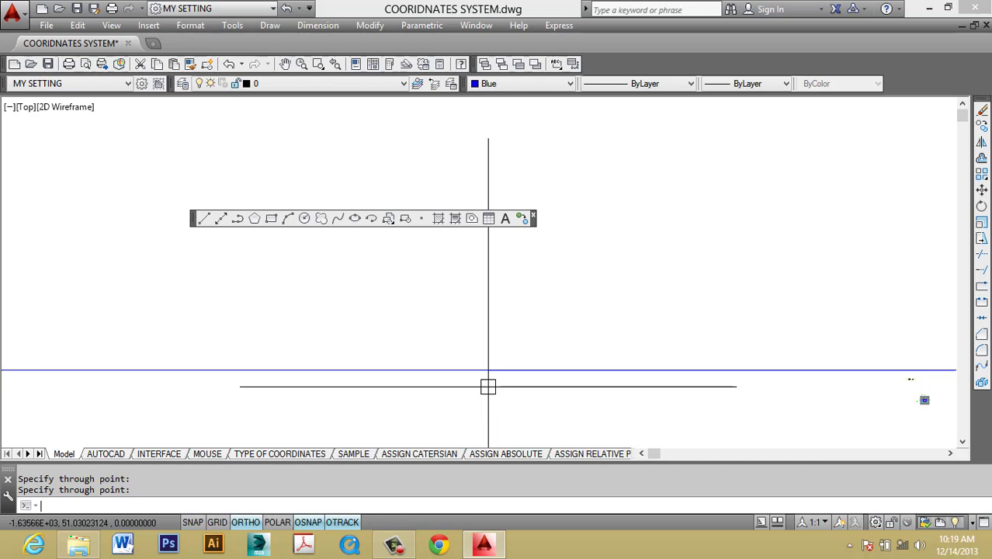
- Select the horizontal construction line with crossing windows at distant places along its length to examine how far it extends
click(564, 394)
click(489, 329)
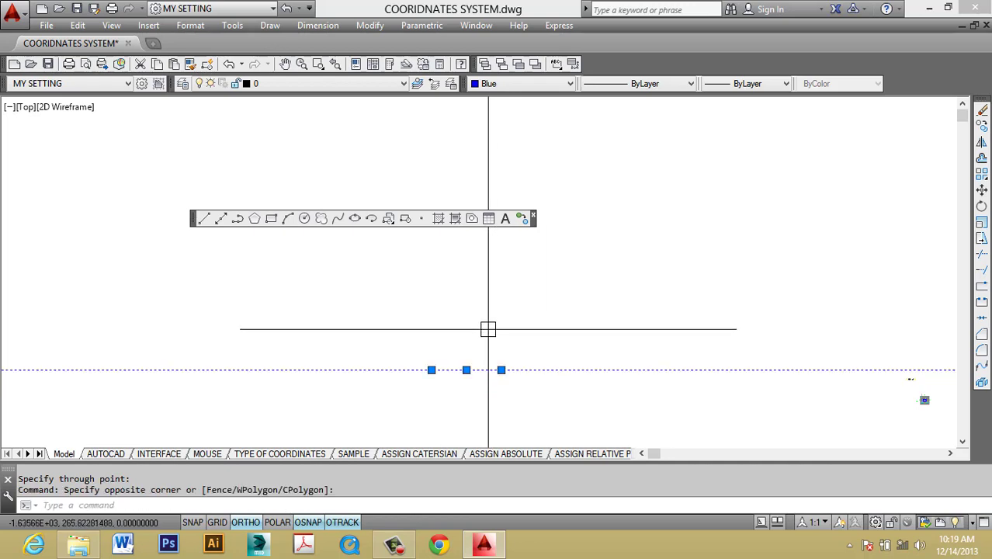
scroll(472, 348, down, 3)
middle_drag(474, 361, 477, 335)
middle_drag(539, 344, 497, 336)
key(Escape)
click(618, 377)
click(484, 270)
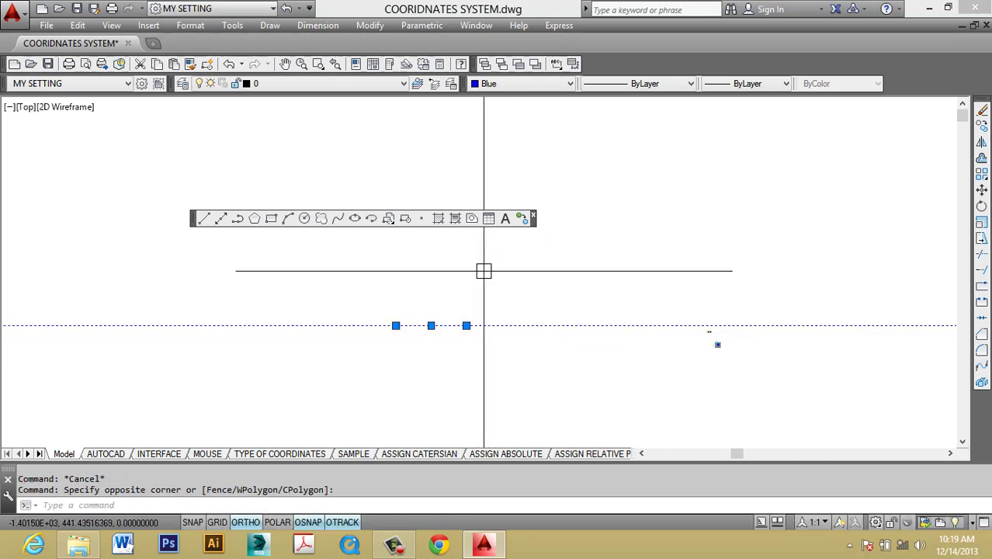
middle_drag(483, 272, 284, 277)
middle_drag(404, 334, 377, 320)
middle_drag(677, 383, 546, 357)
click(667, 372)
click(584, 268)
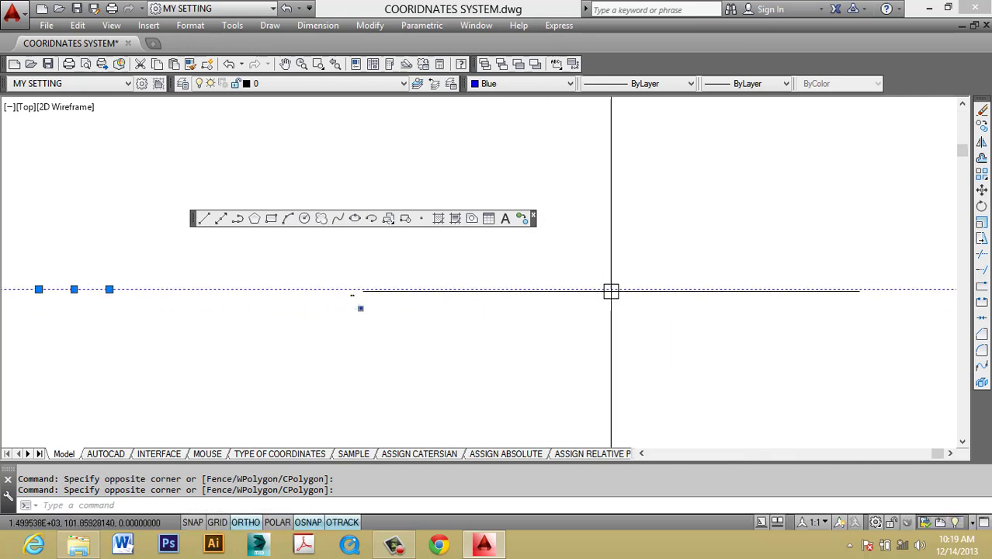
middle_drag(611, 291, 455, 302)
key(Escape)
middle_drag(536, 334, 737, 367)
click(804, 374)
click(722, 291)
key(Escape)
- Inspect the horizontal construction line at close and wide views, selecting it repeatedly with crossing windows and clearing each selection
mouse_move(323, 334)
middle_down()
mouse_move(607, 342)
mouse_move(545, 316)
middle_up()
scroll(571, 309, up, 6)
middle_drag(717, 325, 598, 335)
scroll(598, 334, up, 3)
click(653, 323)
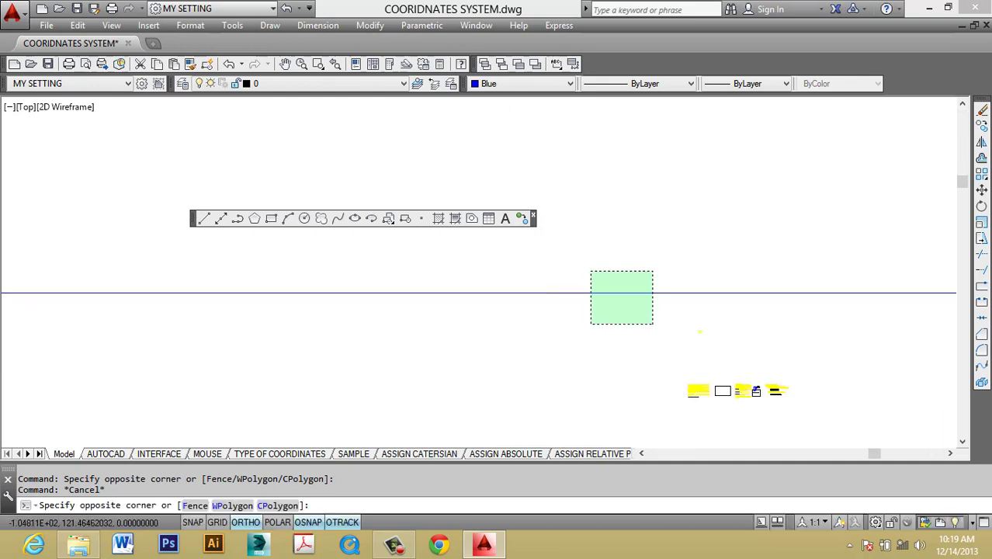
click(589, 271)
key(Escape)
scroll(437, 325, down, 6)
mouse_move(423, 337)
middle_down()
mouse_move(455, 364)
mouse_move(445, 334)
mouse_move(420, 326)
middle_up()
click(476, 390)
click(416, 276)
key(Escape)
key(Escape)
click(479, 386)
click(431, 304)
key(Escape)
key(Escape)
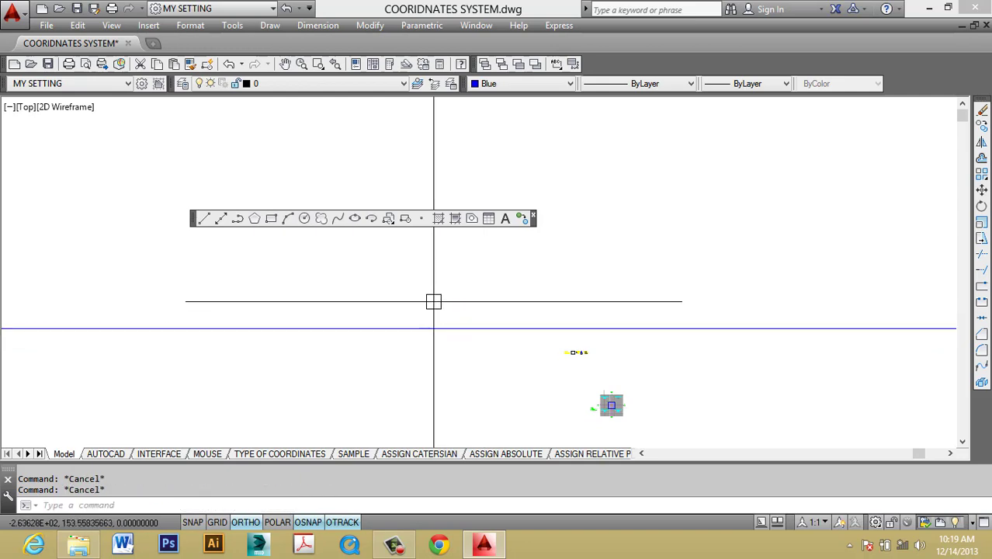
middle_drag(434, 317, 439, 301)
click(457, 348)
click(398, 259)
key(Escape)
click(452, 347)
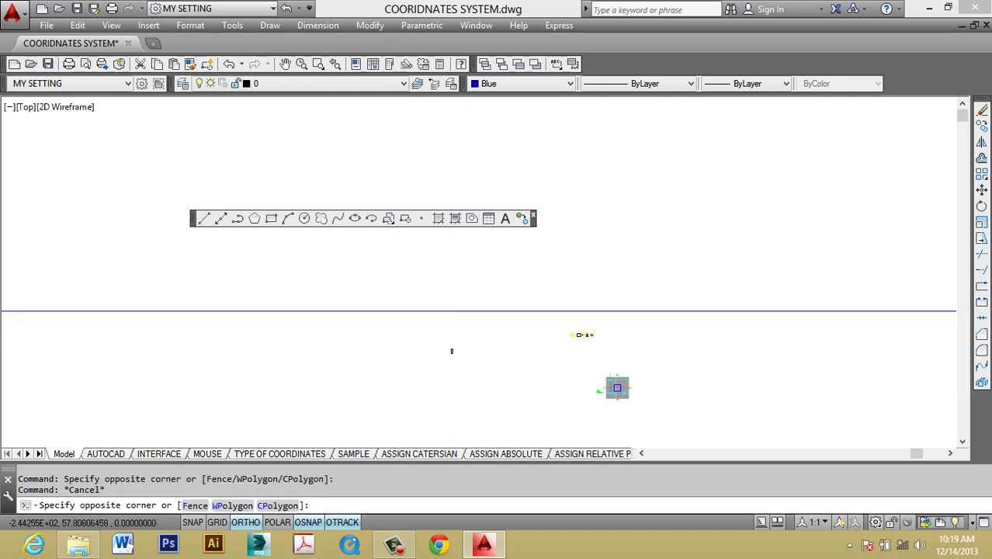
click(412, 291)
key(Escape)
click(472, 350)
click(425, 294)
key(Escape)
key(Escape)
- Draw a series of vertical construction lines across the horizontal one using the Ver option
text(xl)
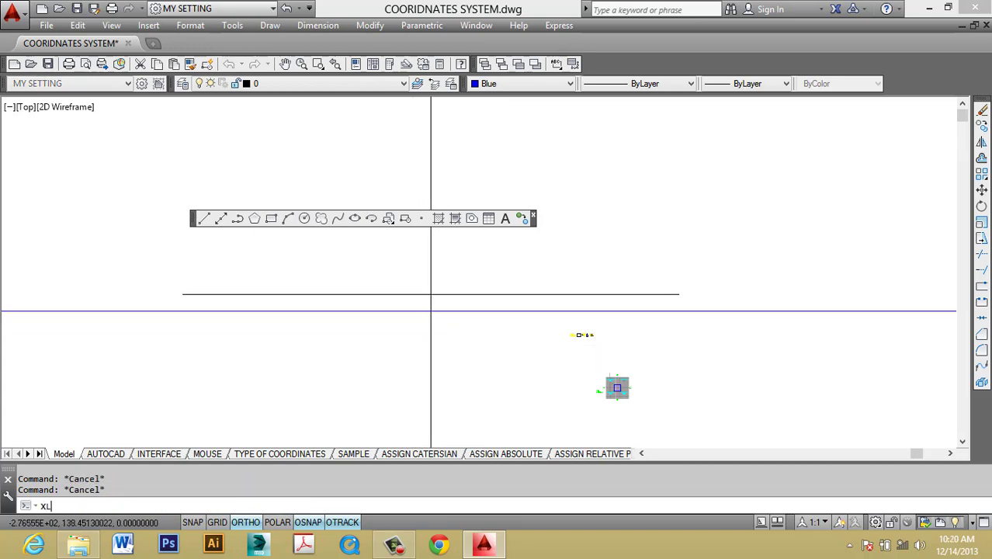
key(Return)
text(v)
key(Return)
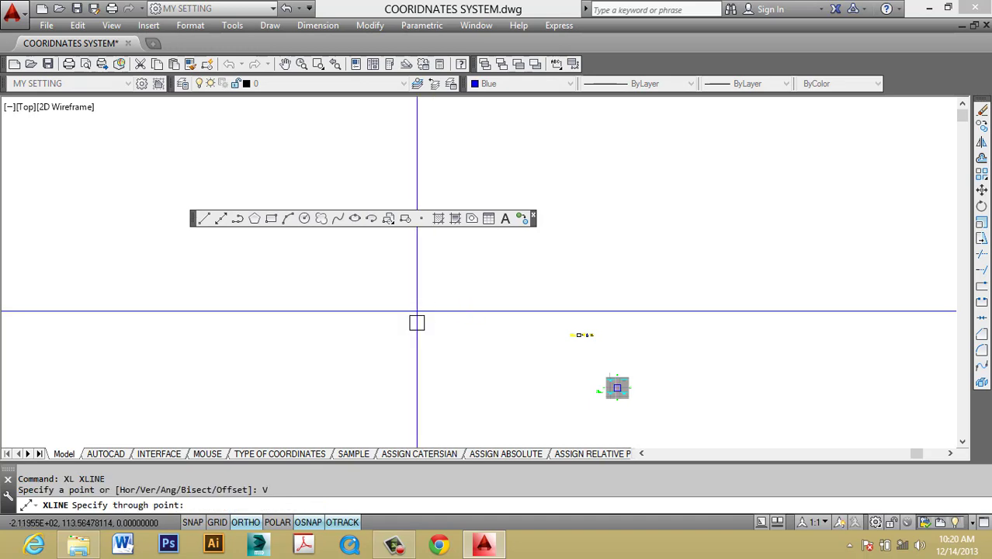
click(373, 367)
click(430, 368)
click(468, 370)
click(500, 369)
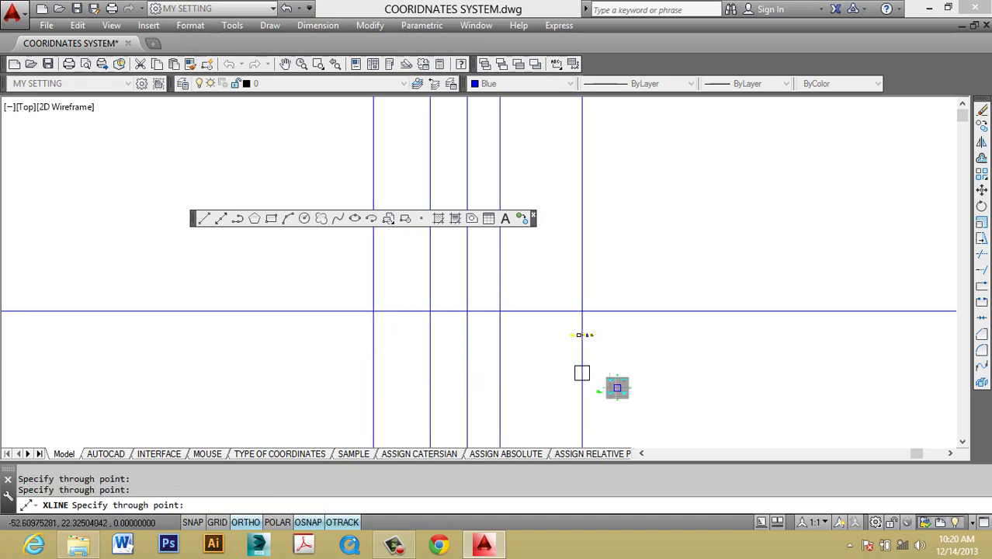
click(583, 369)
click(738, 370)
scroll(691, 314, down, 5)
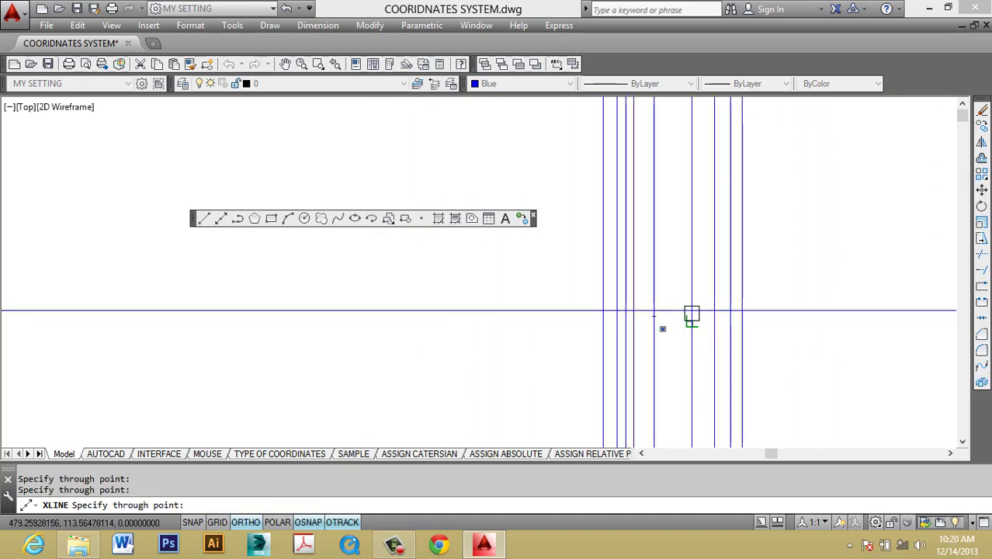
key(Escape)
- Erase the horizontal construction line and all the vertical ones using crossing selections
drag(753, 326, 459, 304)
text(e)
key(Return)
drag(816, 432, 722, 290)
text(e)
key(Return)
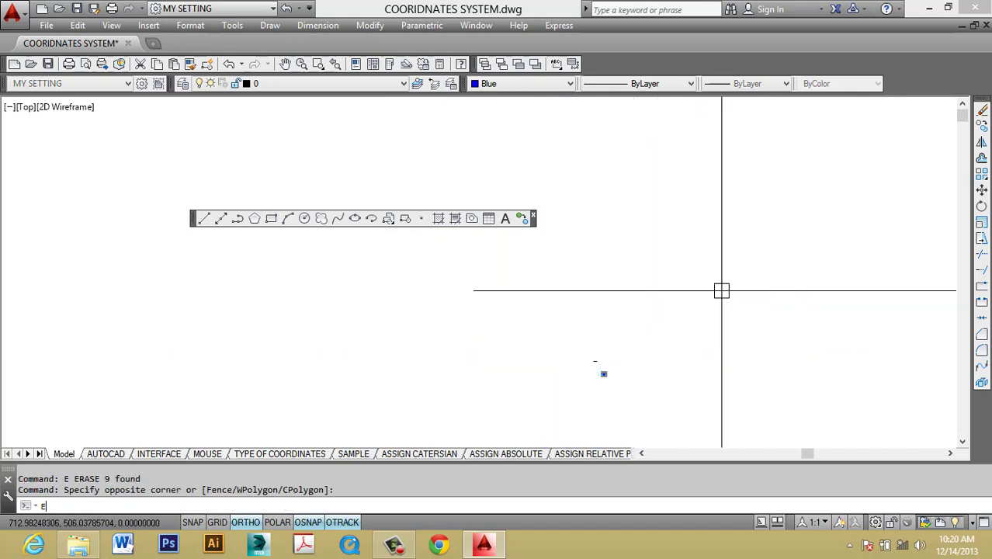
key(Escape)
key(Escape)
- Draw several parallel construction lines at a 45-degree angle using the Ang option
text(xl)
key(Return)
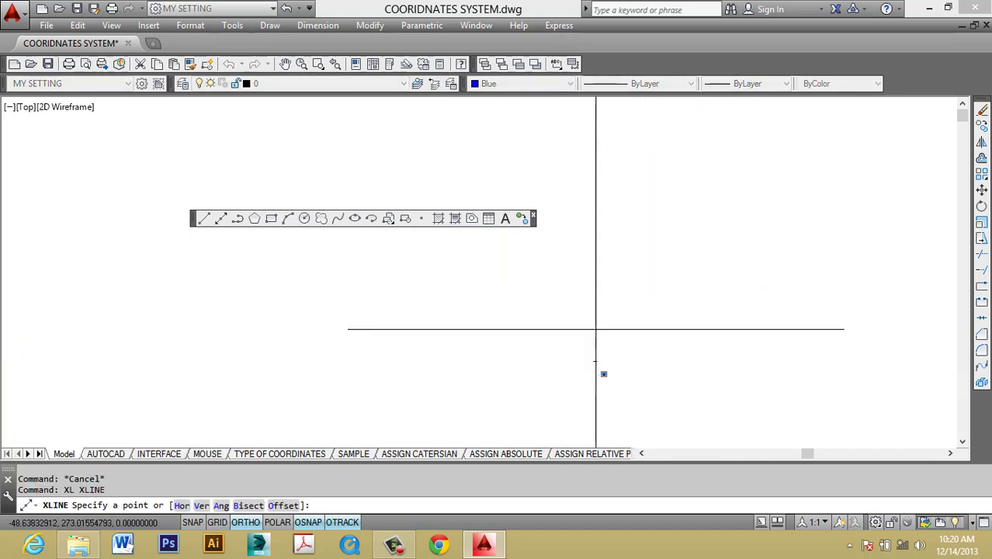
key(Return)
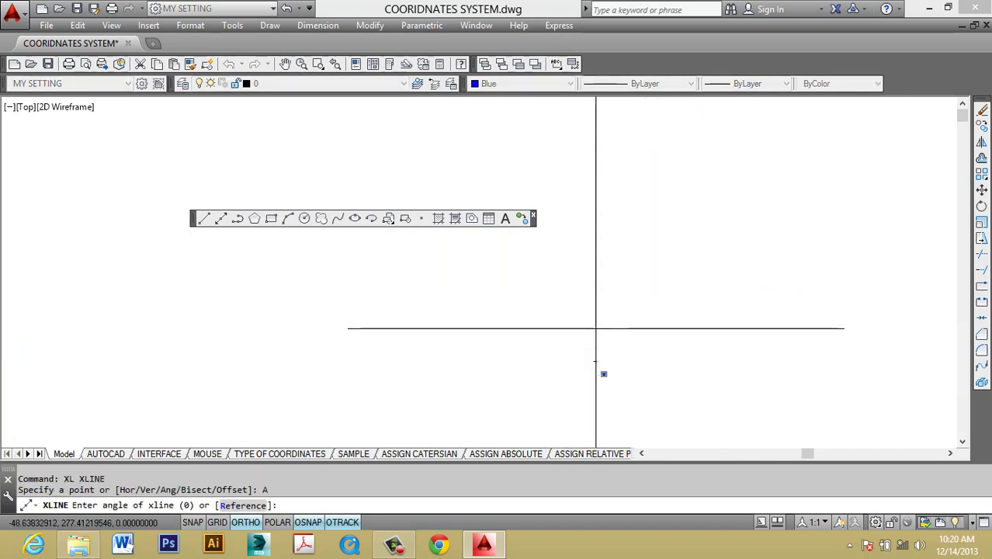
key(Return)
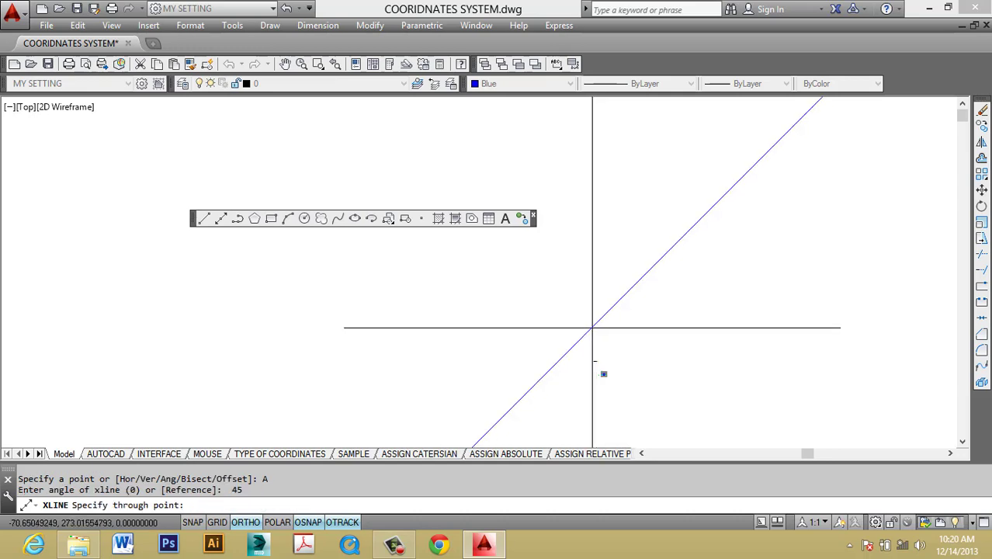
click(619, 303)
click(586, 280)
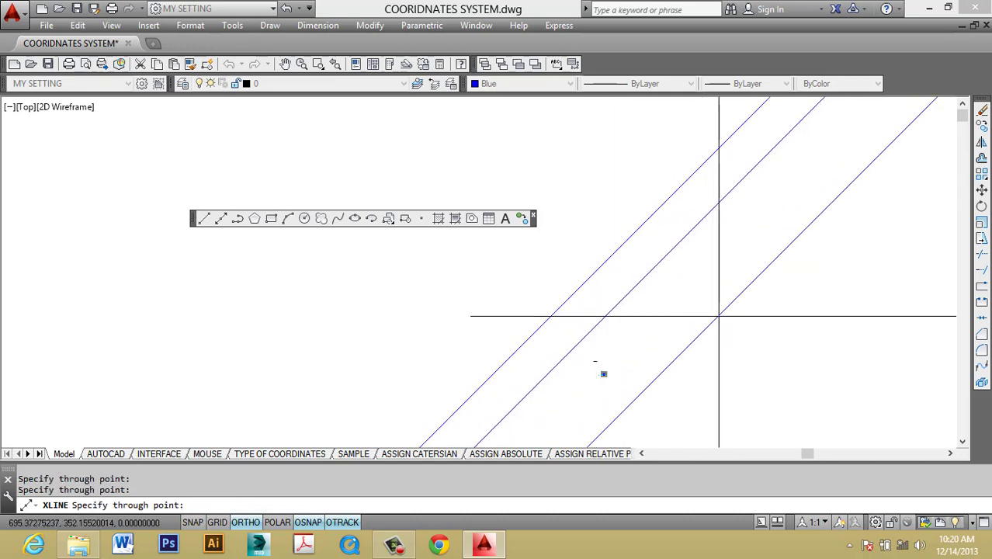
click(735, 314)
click(820, 315)
click(548, 259)
key(Escape)
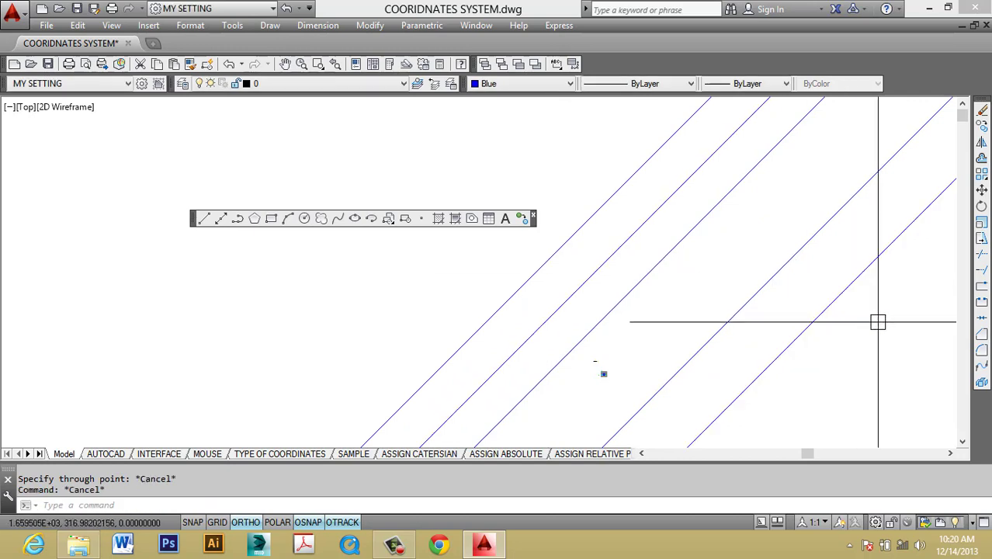
- Erase all the 45-degree construction lines with a crossing selection
click(877, 321)
click(646, 153)
text(e)
key(Return)
key(Escape)
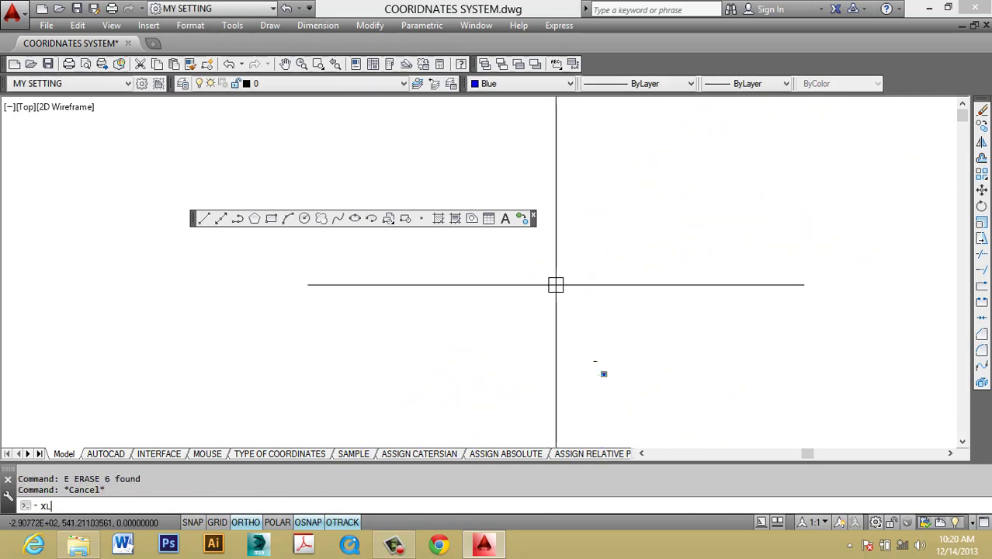
text(XL)
key(Return)
key(Escape)
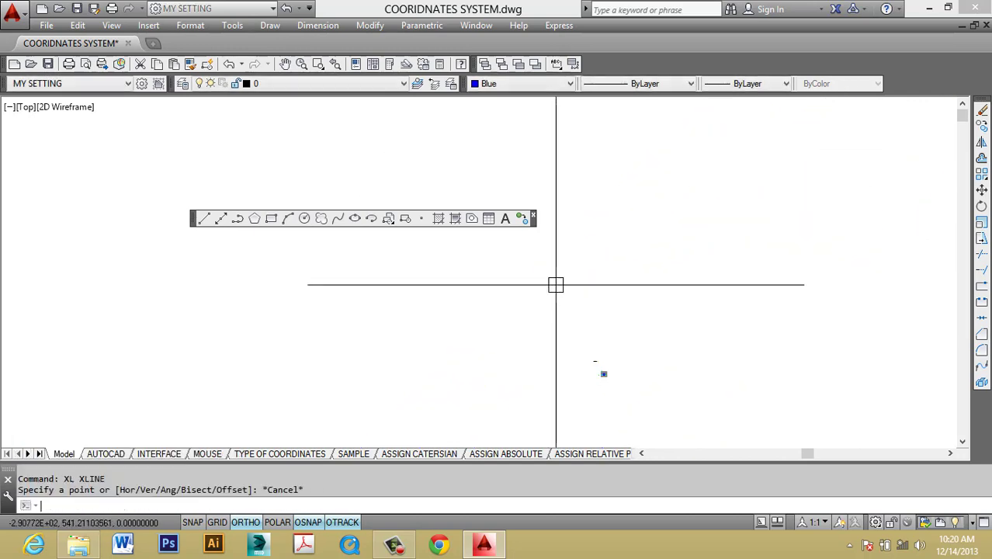
key(Escape)
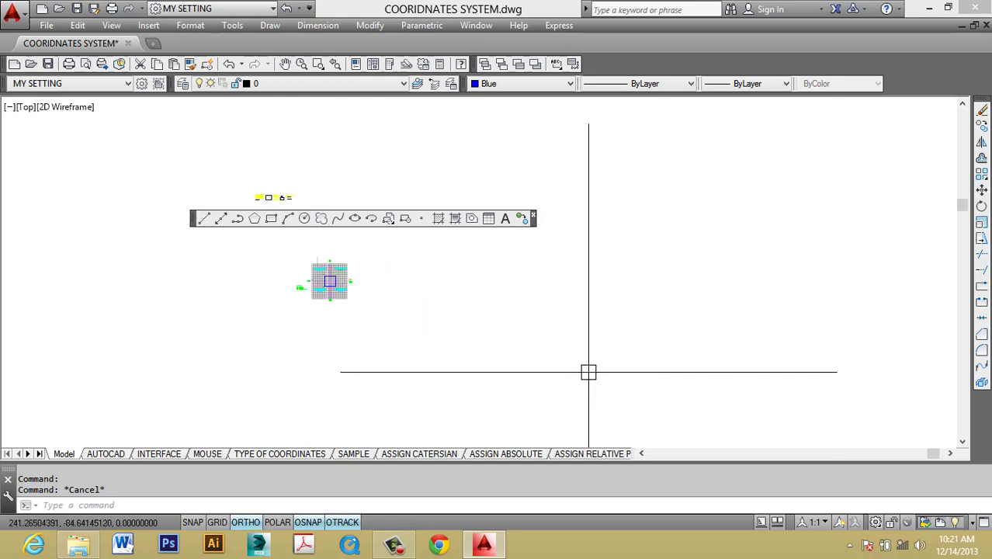
- Draw a polyline with horizontal and vertical segments beside the grid drawing and finish it with the Close option
middle_drag(538, 327, 537, 317)
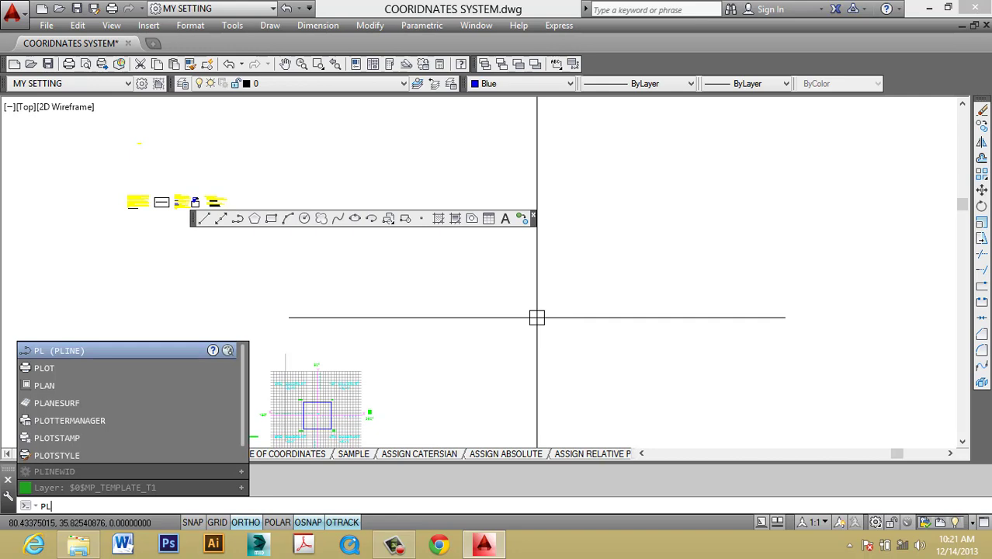
key(Return)
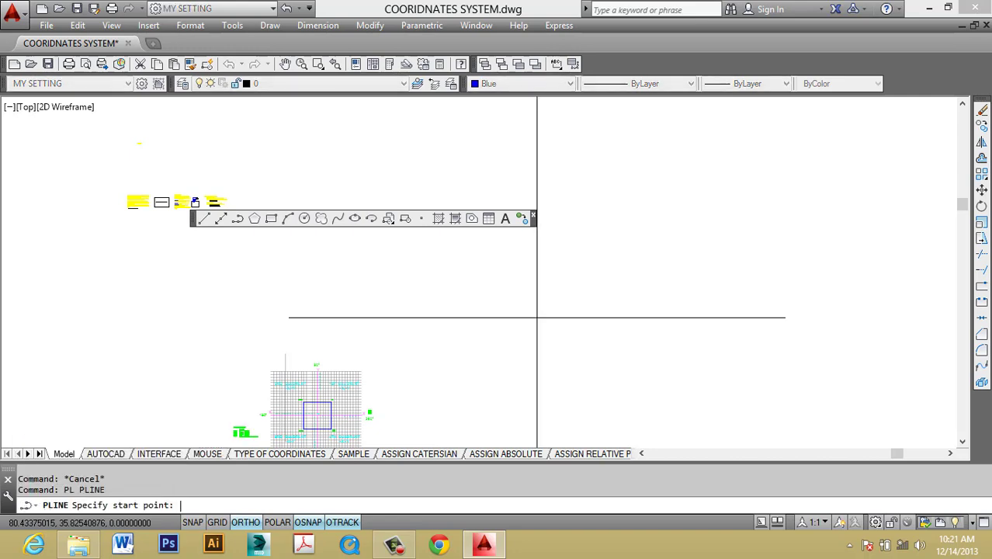
click(524, 359)
click(633, 358)
click(633, 291)
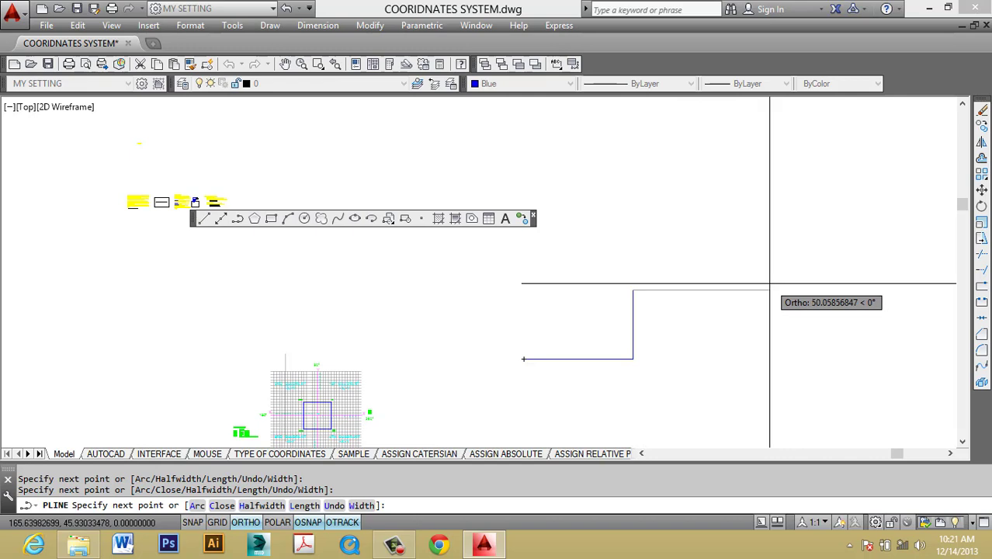
click(775, 290)
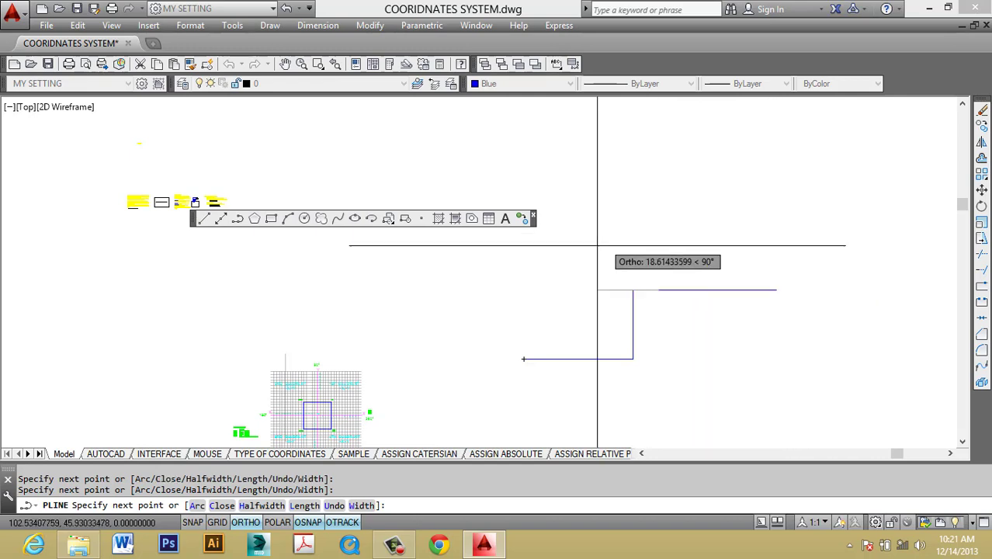
click(534, 291)
click(480, 291)
text(cify next point or : c)
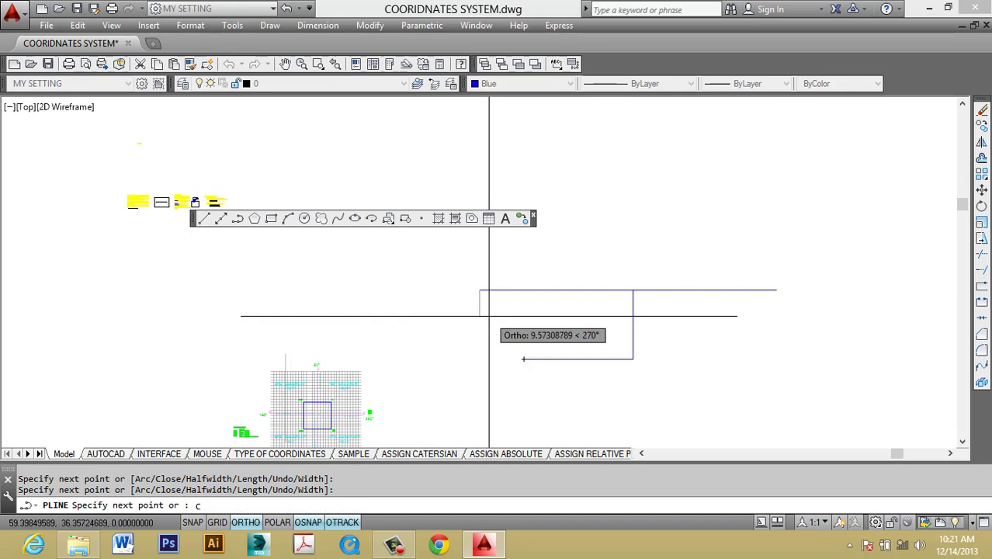
key(Return)
- Select the closed polyline by its vertical segment to check that all segments belong to one object
scroll(586, 318, down, 2)
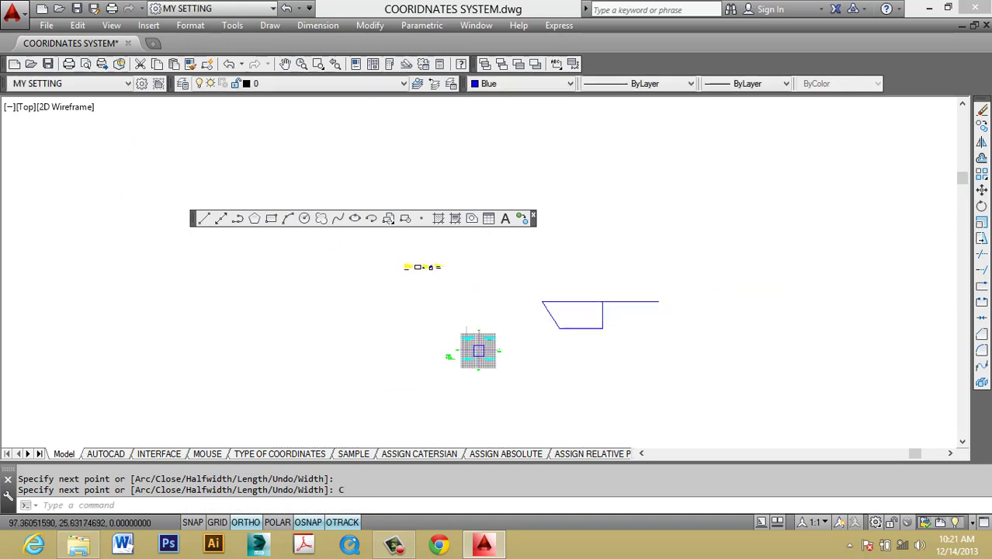
scroll(579, 299, up, 1)
click(598, 298)
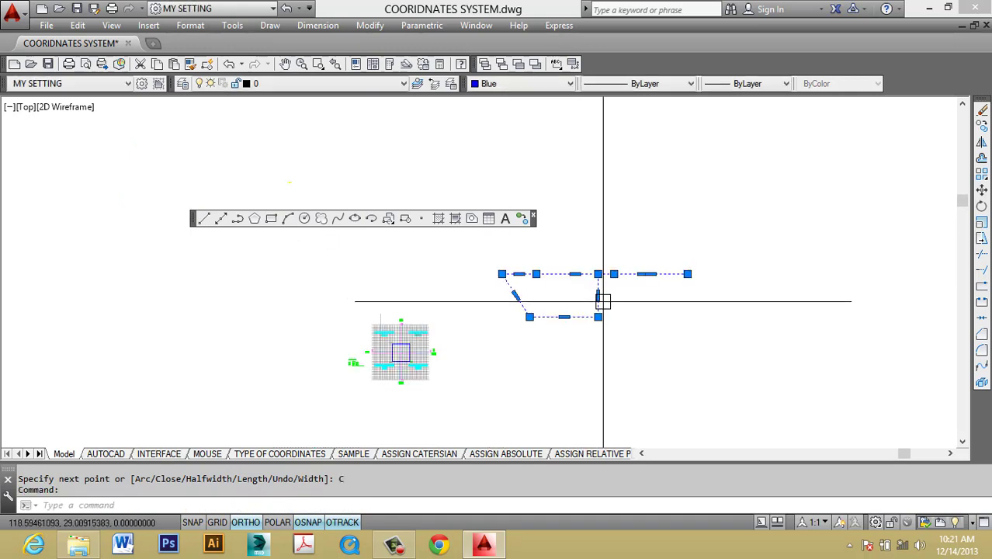
- Stretch three vertices along the closed polyline's upper horizontal edge vertically upward to reshape the outline, and clear the selection
scroll(592, 272, up, 3)
mouse_move(598, 279)
middle_down()
mouse_move(594, 330)
mouse_move(571, 269)
mouse_move(609, 312)
mouse_move(640, 327)
middle_up()
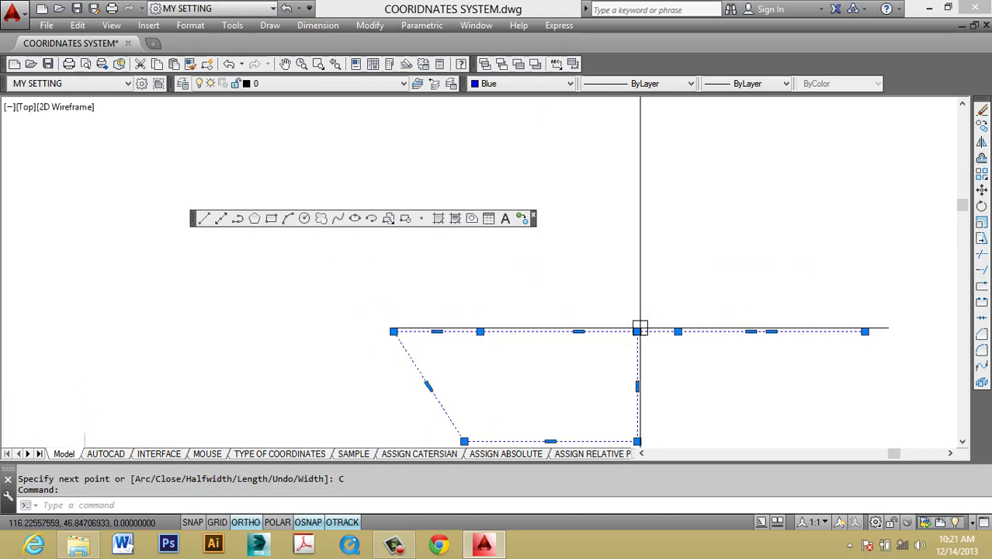
click(637, 331)
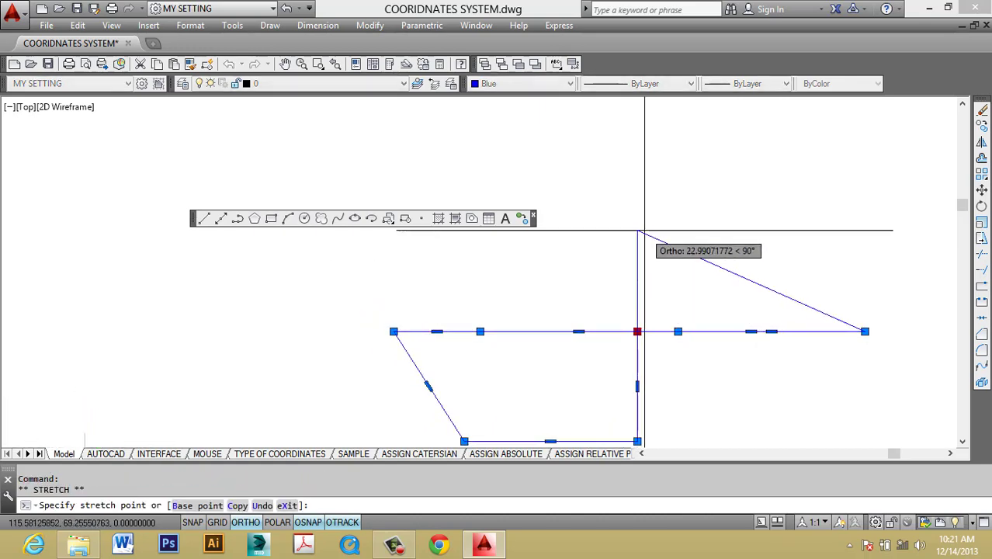
click(479, 330)
click(480, 269)
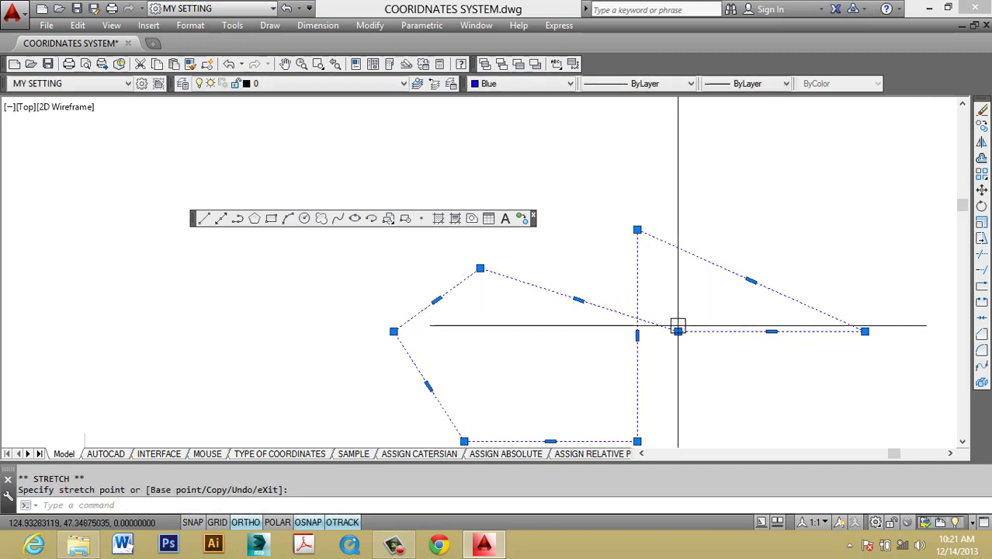
scroll(681, 212, down, 4)
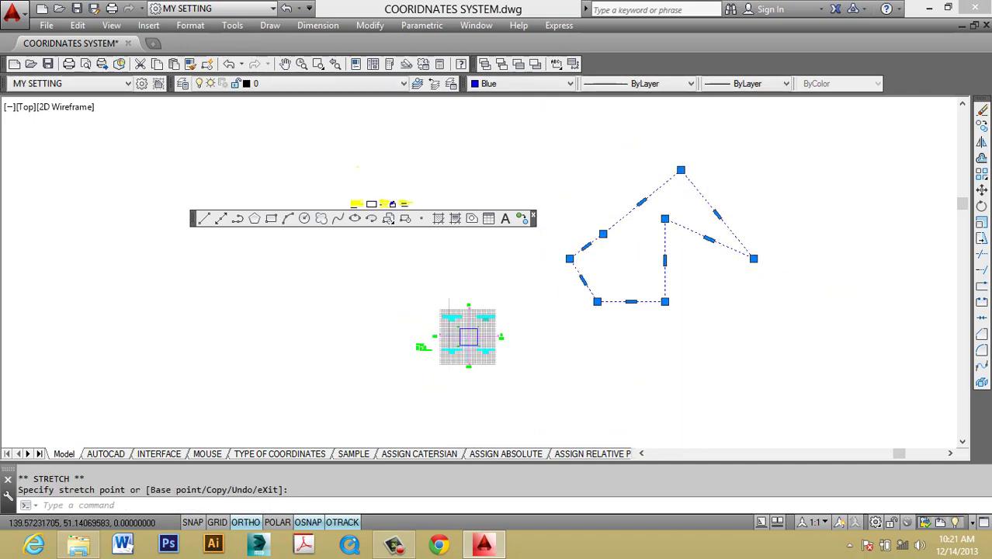
mouse_move(708, 260)
middle_down()
mouse_move(715, 286)
mouse_move(734, 299)
mouse_move(706, 306)
middle_up()
click(759, 335)
click(690, 236)
key(Escape)
key(Escape)
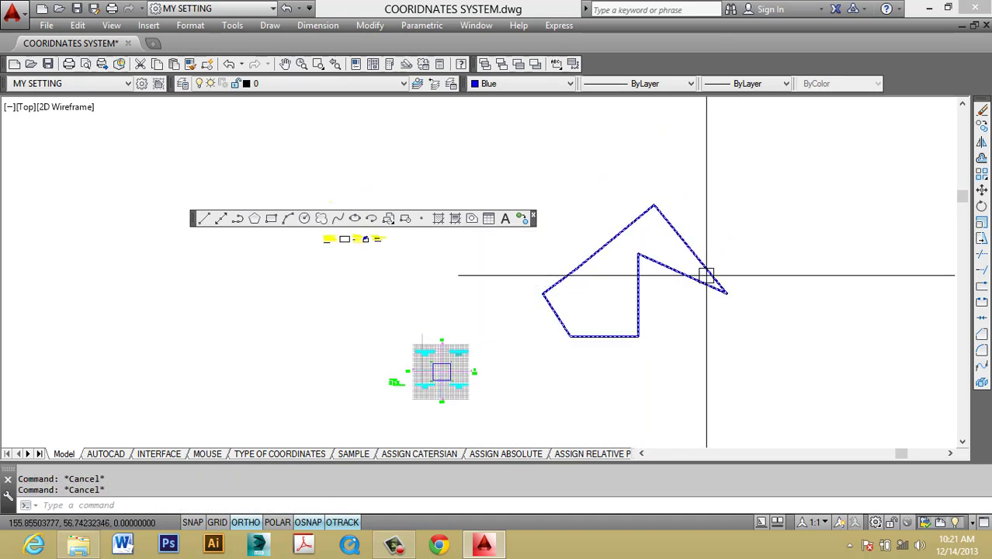
- Draw a five-sided shape below the polyline with the Line command, mostly orthogonal, and finish it with the Close option
text(L)
key(Return)
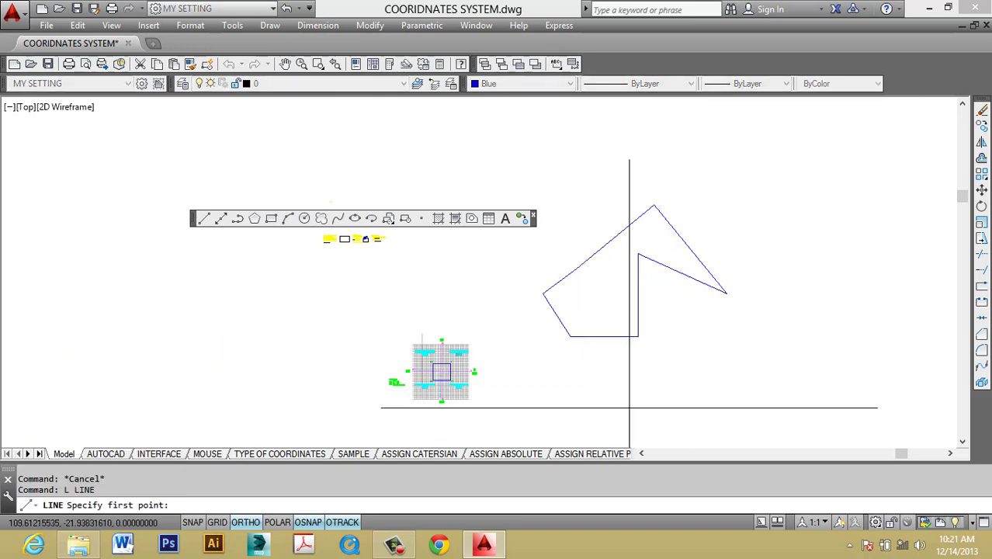
click(629, 406)
click(691, 406)
click(691, 349)
click(611, 380)
click(600, 388)
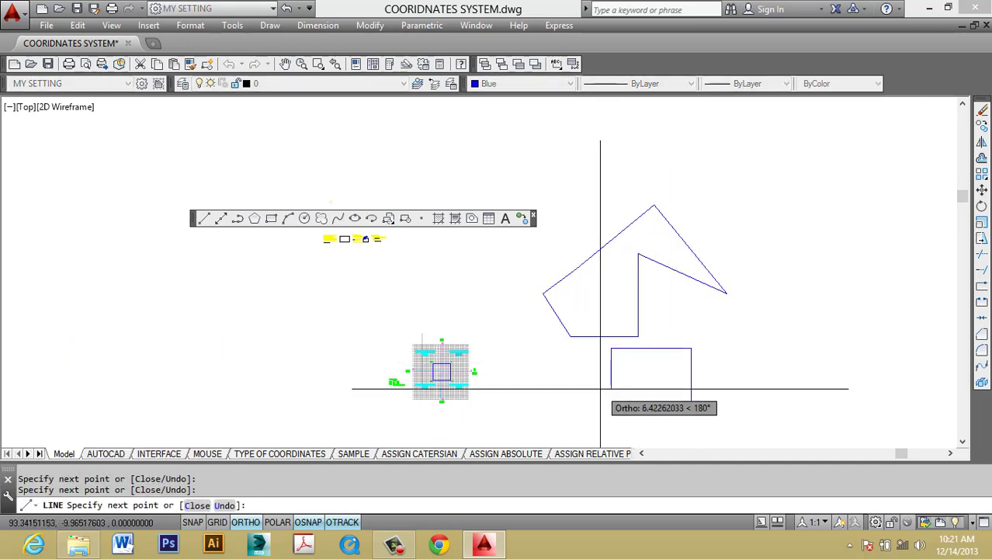
text(c)
key(Return)
- Crossing-select the line-drawn shape's right edge, and select the polyline by picking and by crossing, to compare how much each selects
click(707, 396)
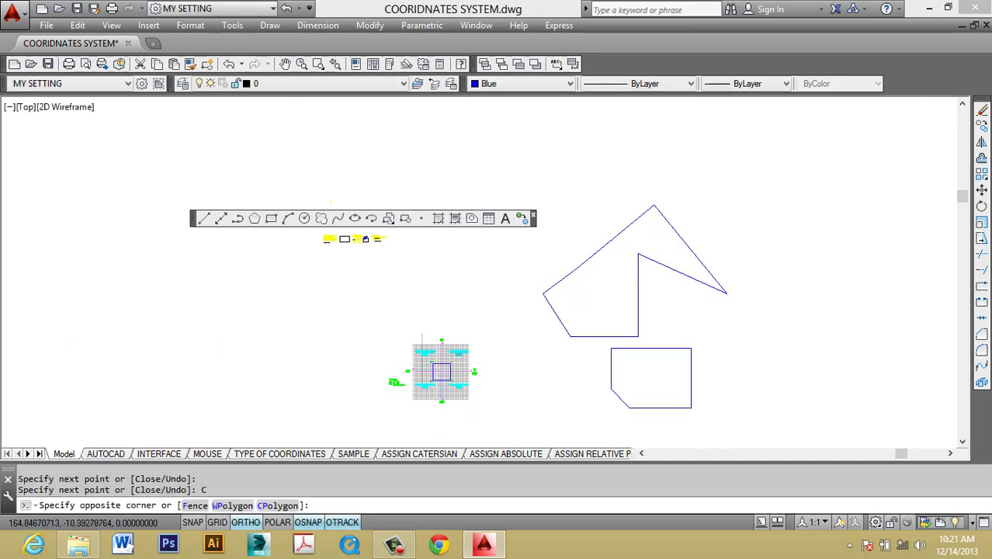
click(673, 369)
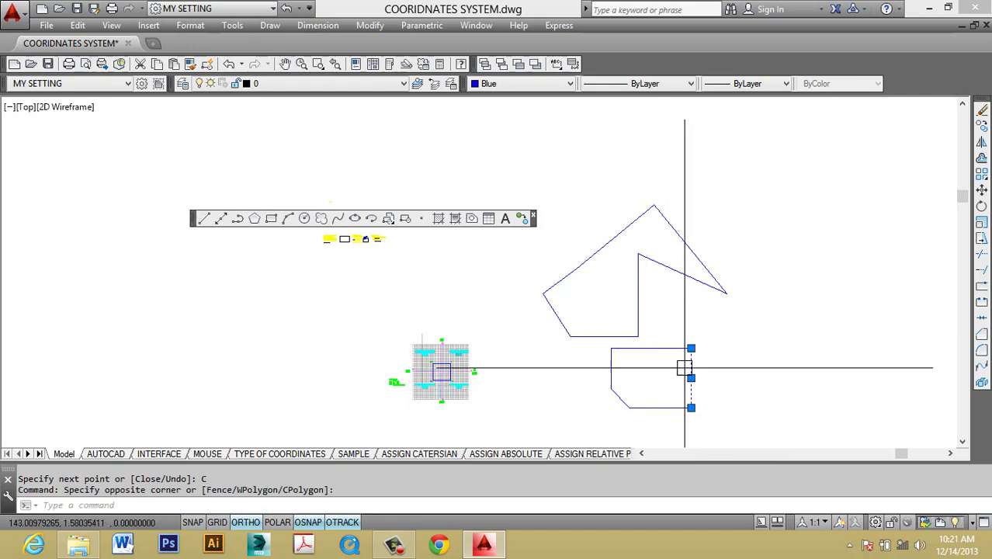
key(Escape)
click(693, 287)
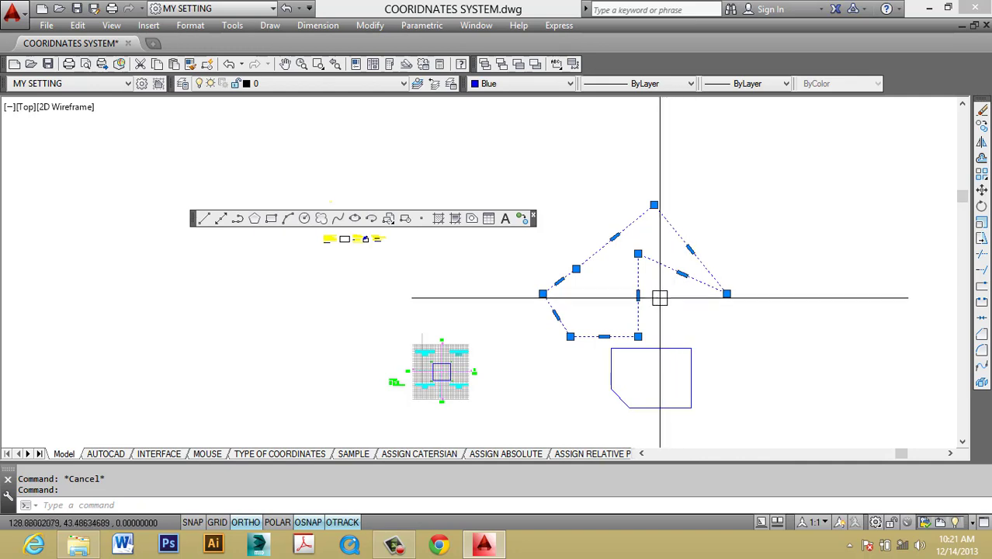
key(Escape)
click(733, 249)
click(536, 228)
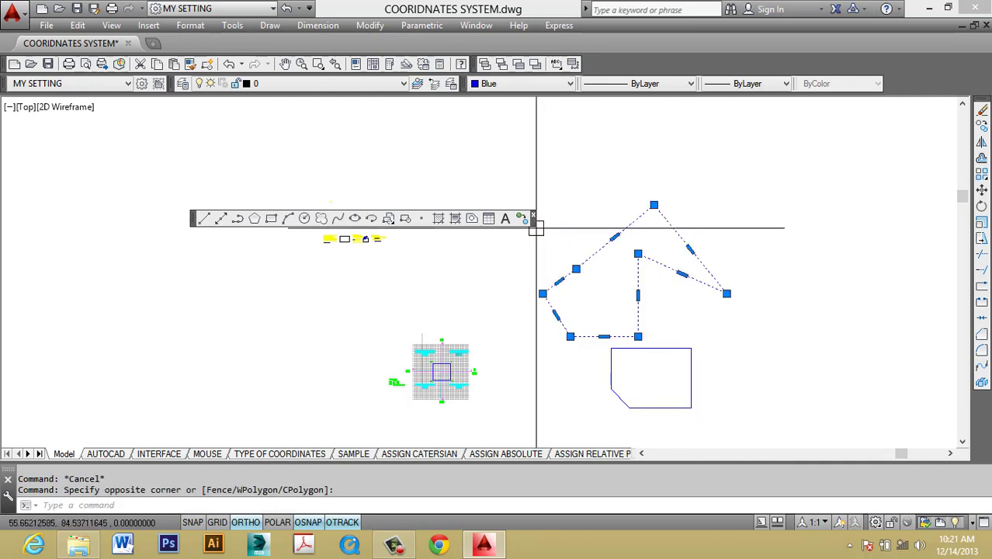
key(Escape)
- Recheck the right edge of the line-drawn shape with a crossing selection and the polyline by picking its inner slanted segment
click(715, 363)
click(648, 394)
key(Escape)
click(682, 275)
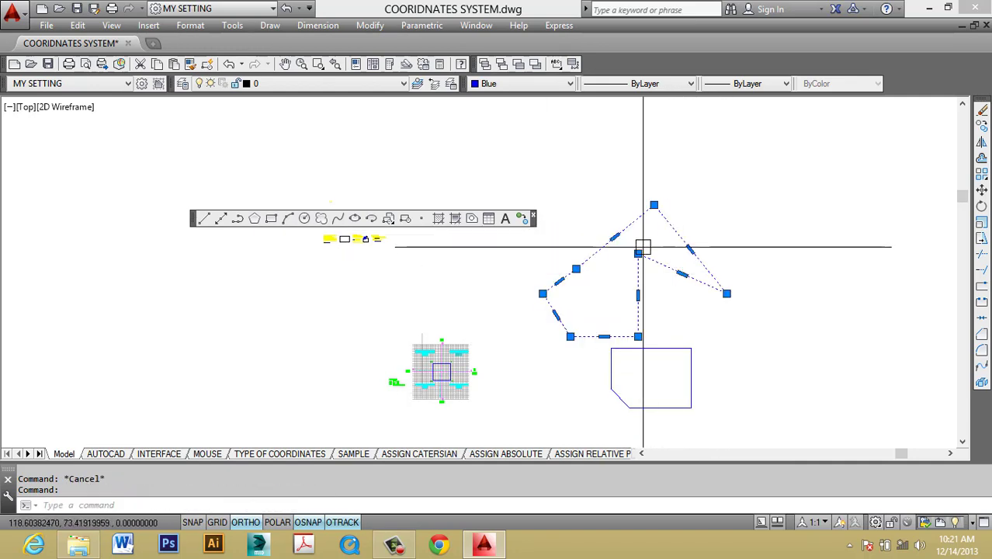
key(Escape)
click(695, 285)
key(Escape)
- Select the polyline and the line-drawn shape's top edge to compare a single object with separate line segments
middle_drag(673, 324, 671, 305)
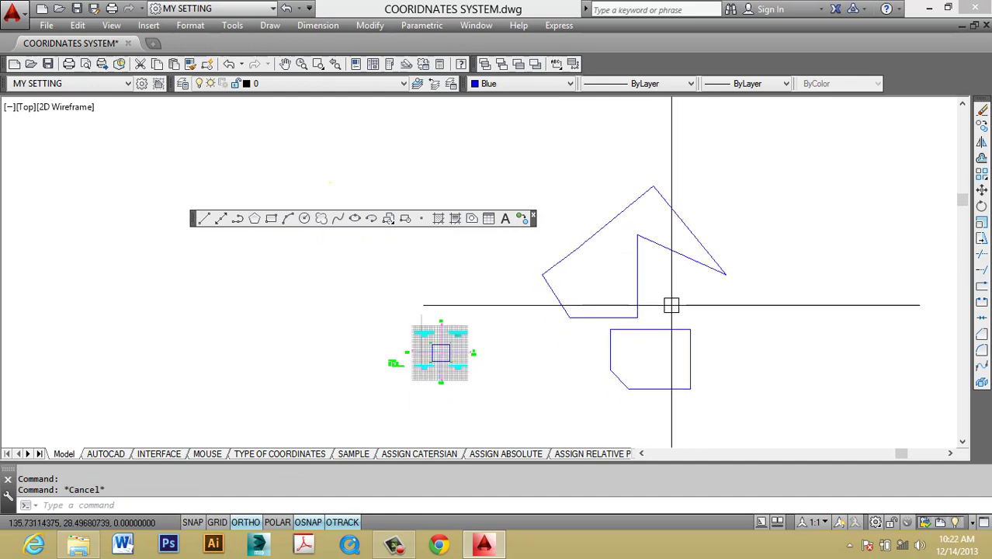
click(668, 243)
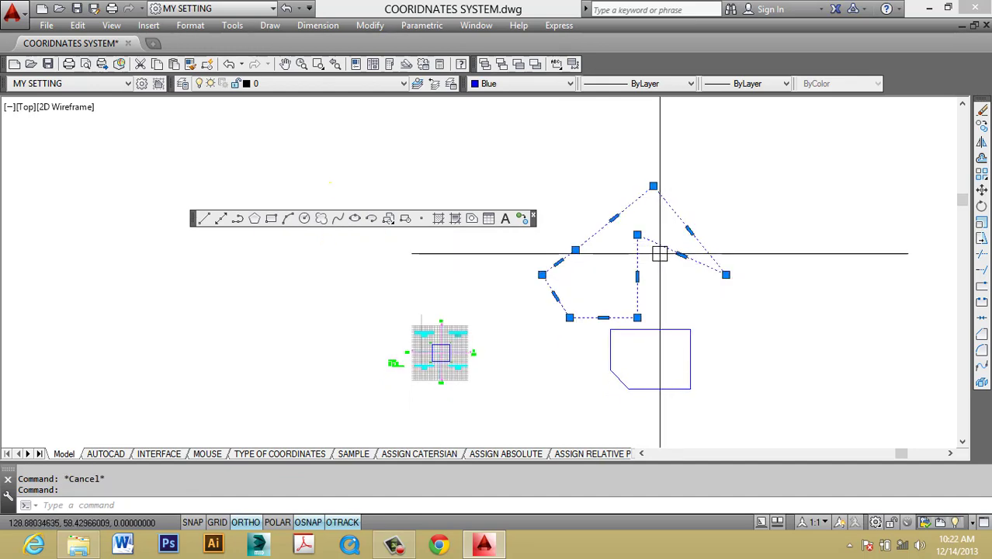
mouse_move(660, 258)
middle_down()
mouse_move(666, 267)
mouse_move(691, 253)
middle_up()
key(Escape)
click(678, 315)
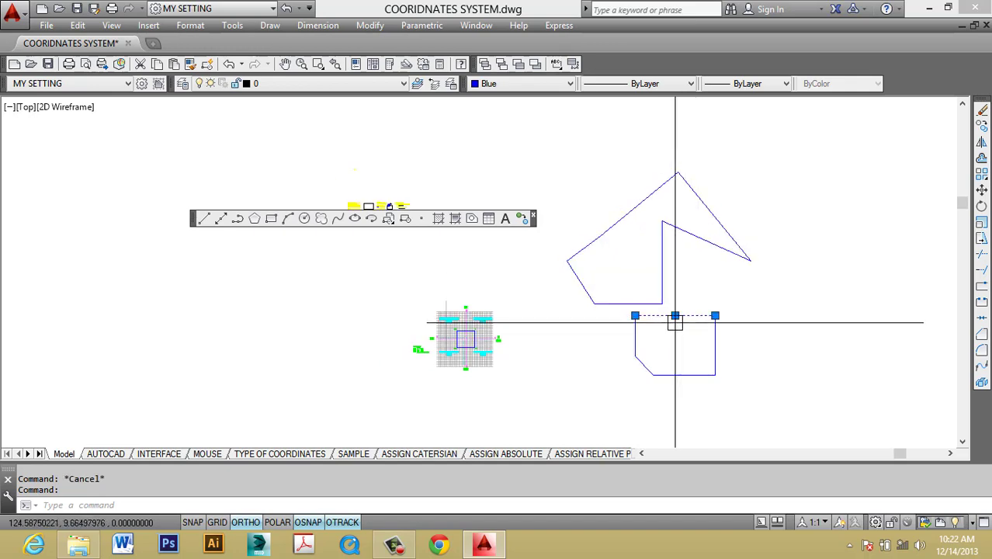
key(Escape)
click(691, 330)
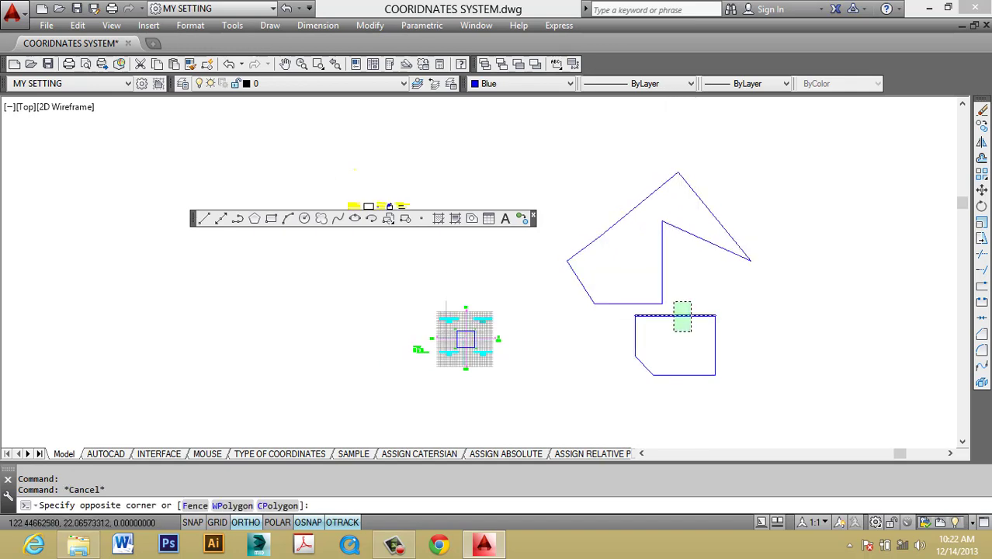
click(673, 301)
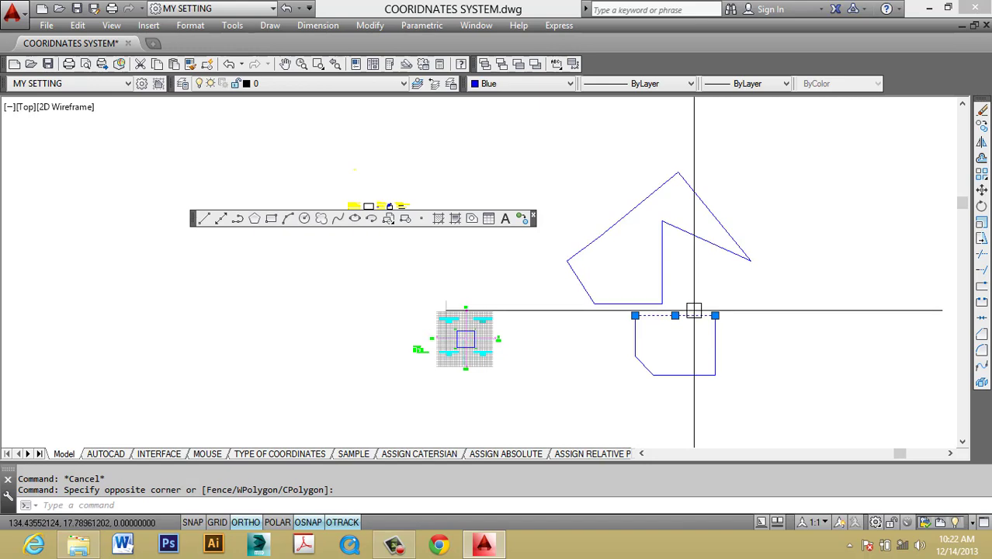
key(Escape)
key(Escape)
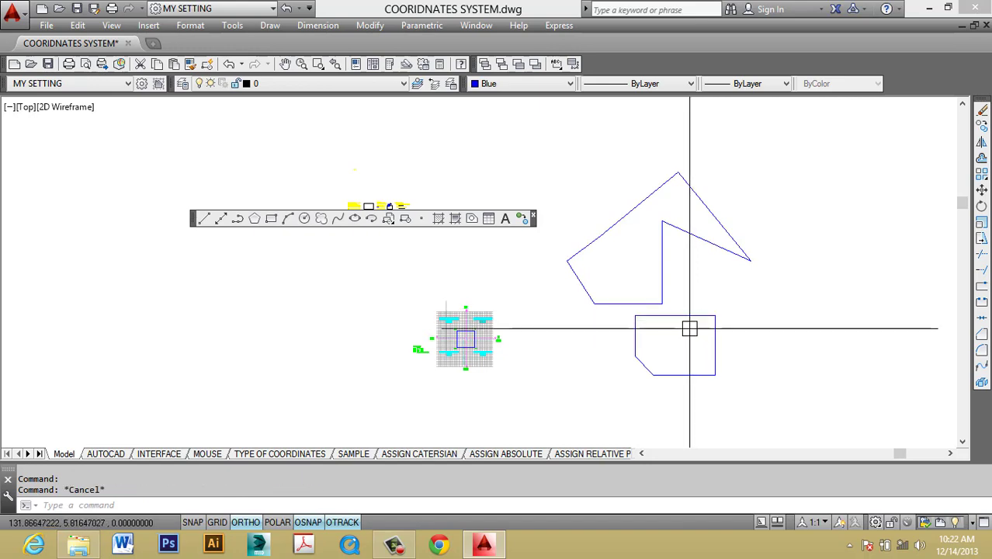
- Add a vertex to the polyline at the midpoint of its long upper-right slanted segment
click(709, 243)
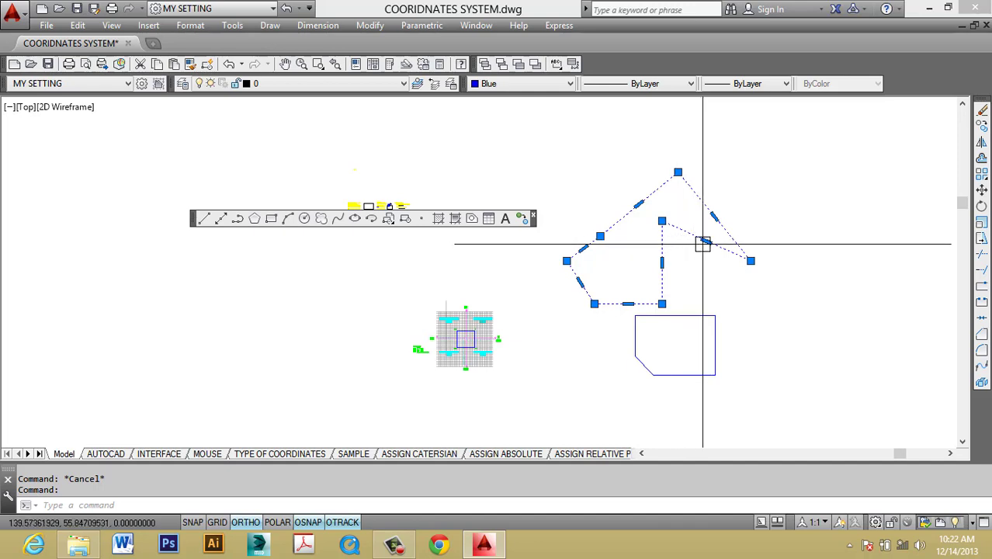
mouse_move(706, 241)
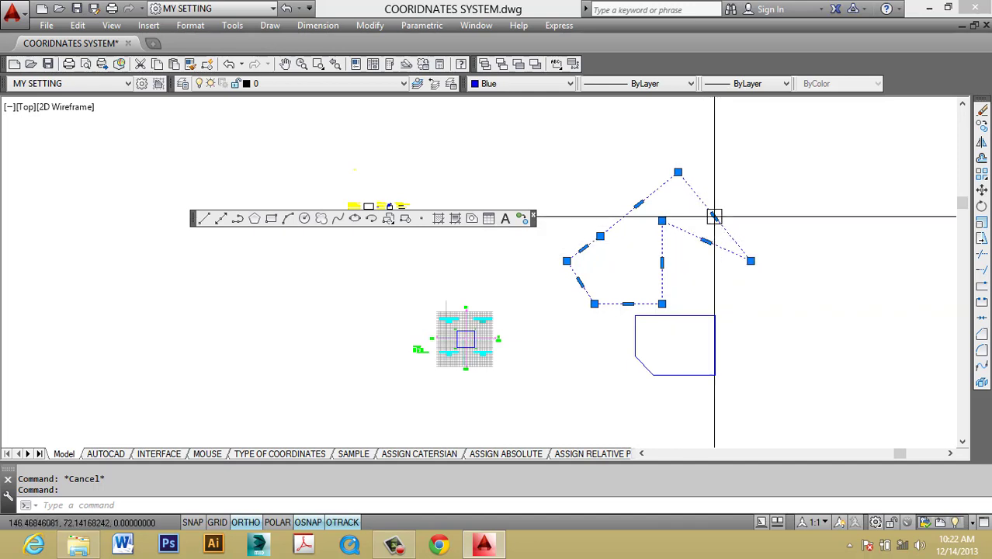
mouse_move(714, 216)
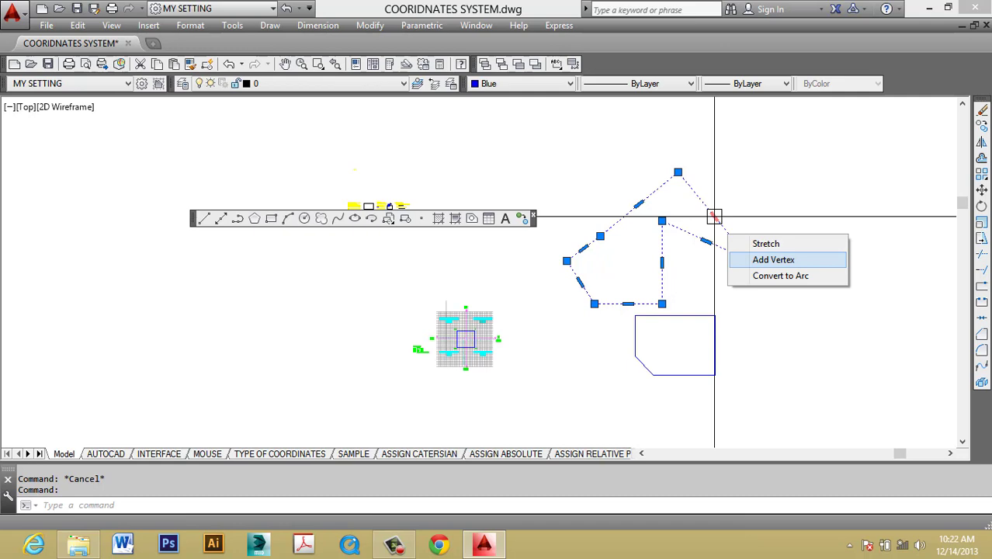
click(773, 259)
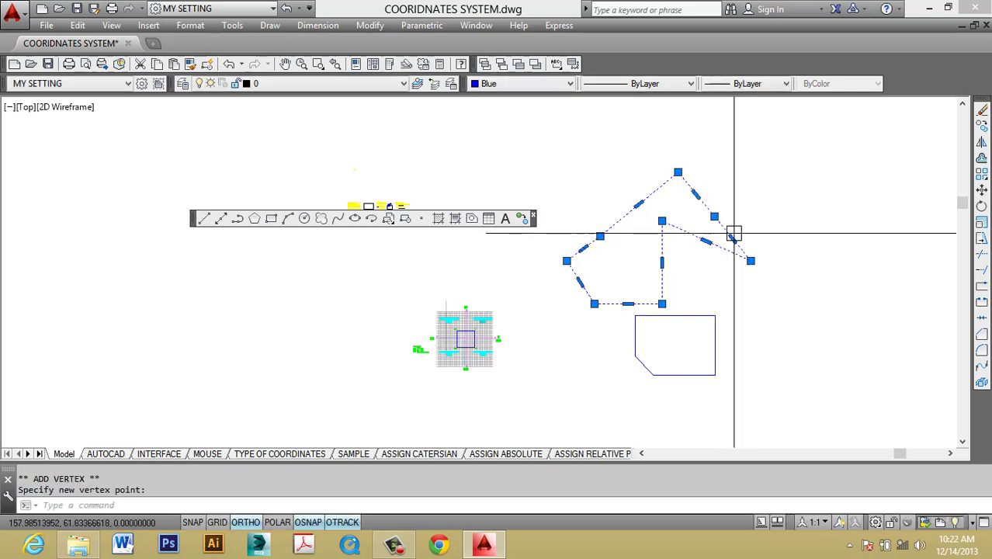
scroll(732, 233, up, 2)
click(712, 195)
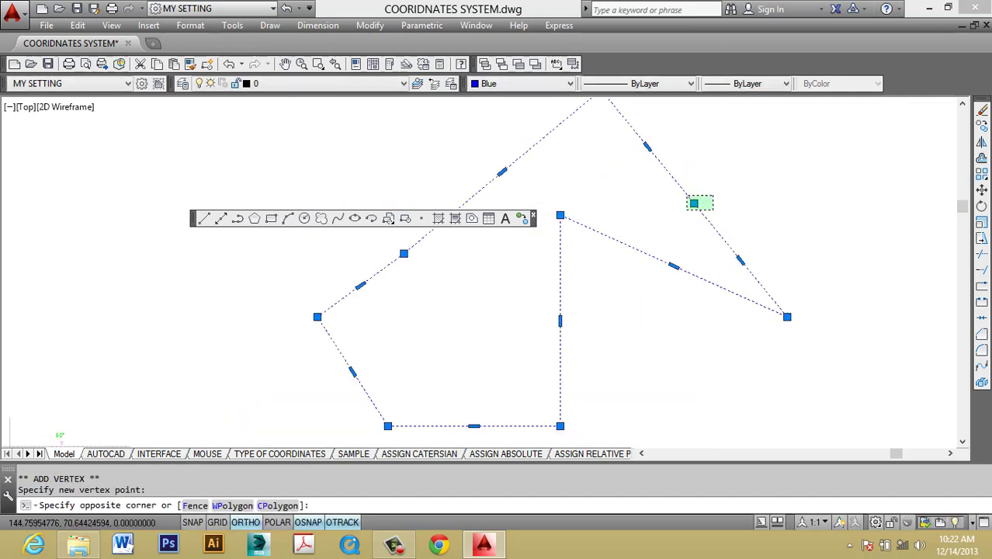
key(Escape)
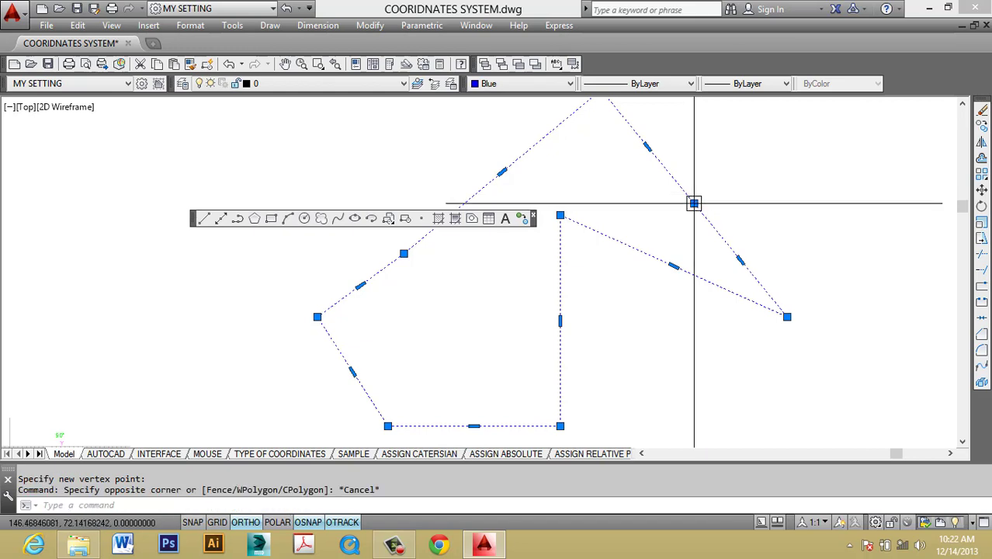
scroll(693, 202, down, 2)
middle_drag(694, 200, 668, 210)
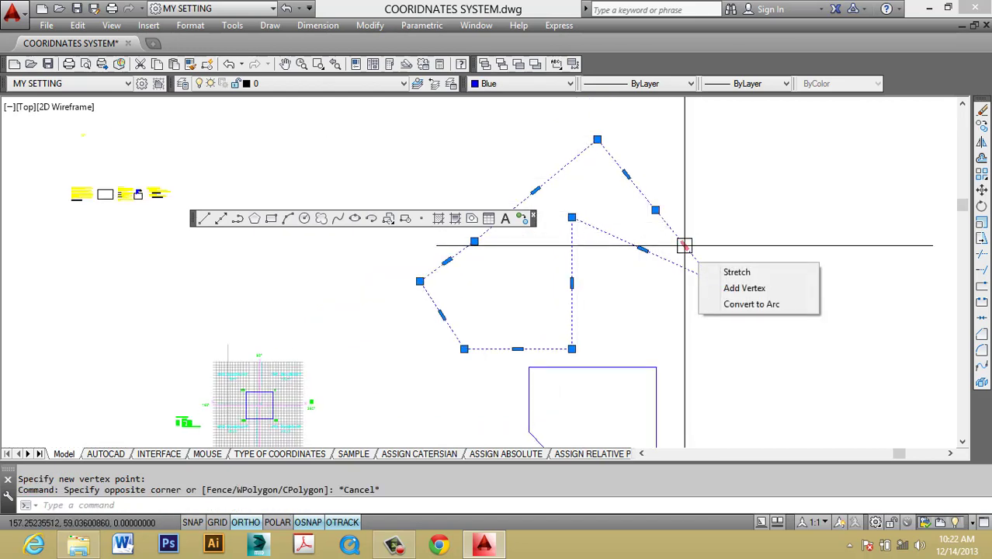
- Convert the polyline segment between the added vertex and the right corner to an outward-bulging arc and back to a line
key(Escape)
click(692, 240)
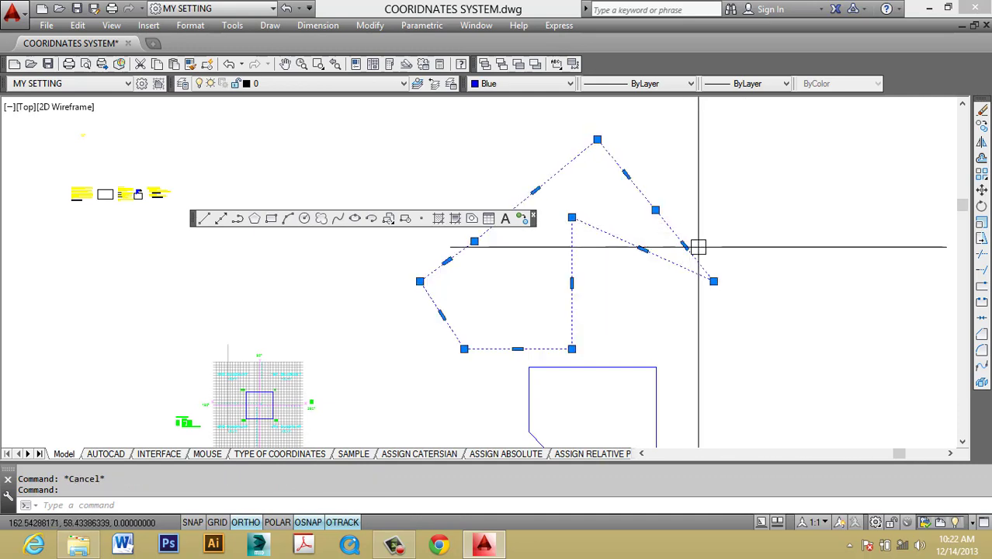
mouse_move(684, 245)
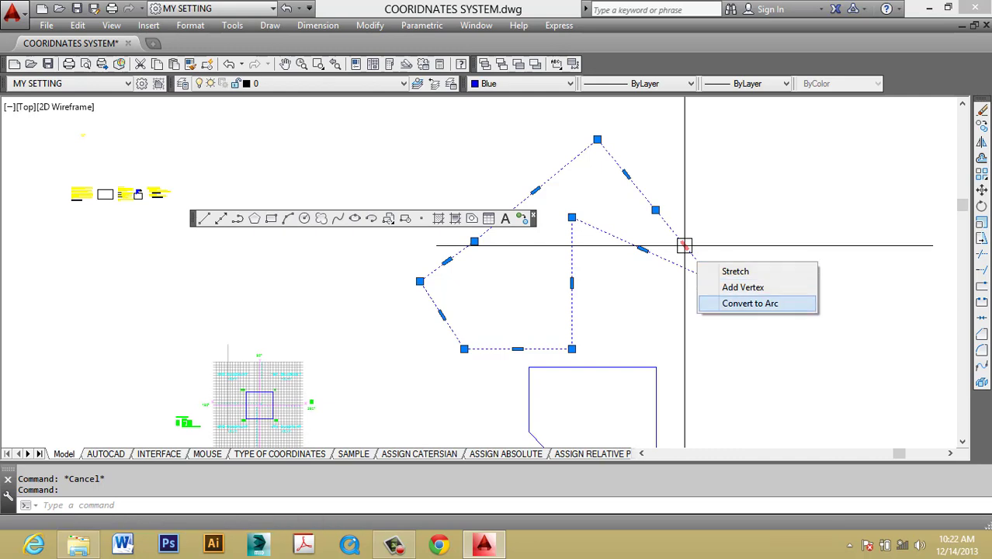
click(750, 303)
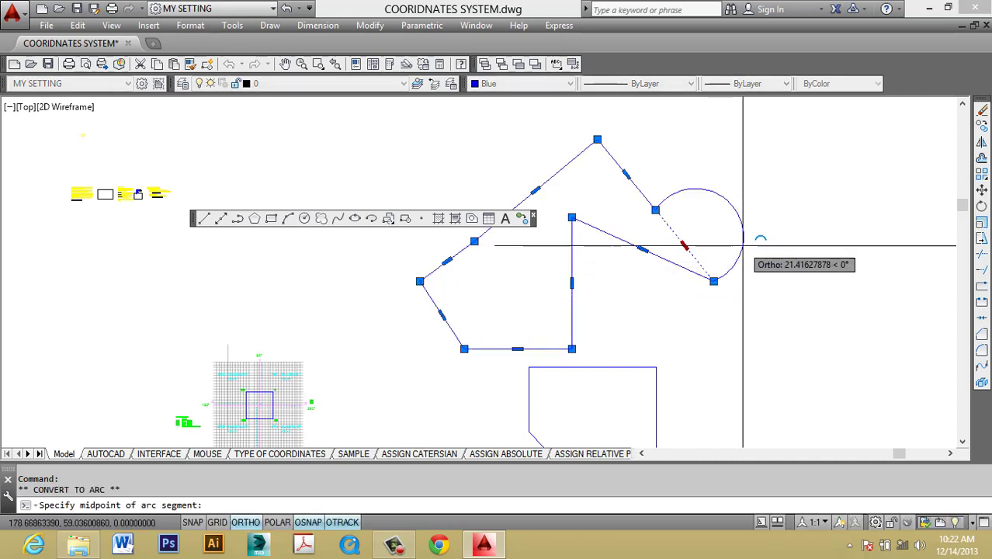
click(722, 211)
mouse_move(726, 211)
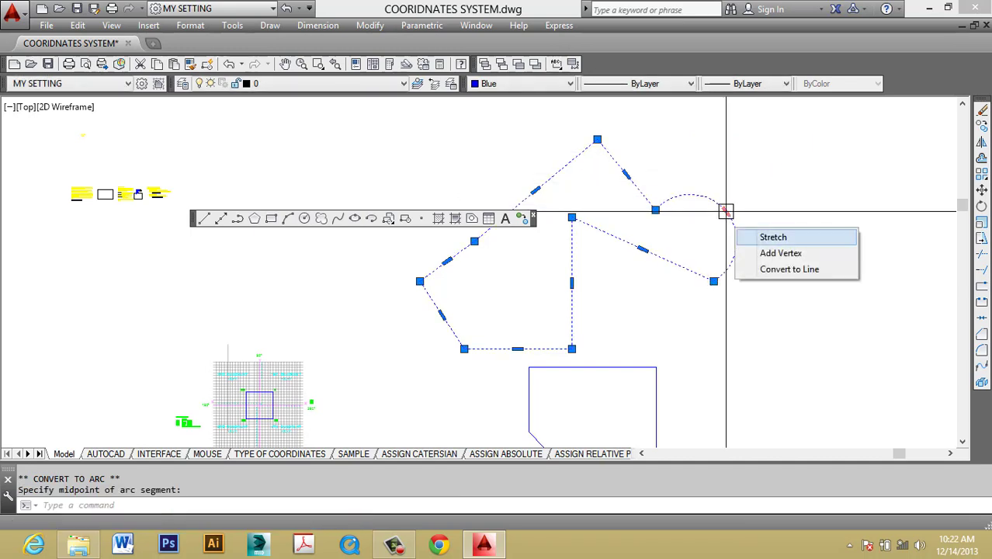
click(790, 268)
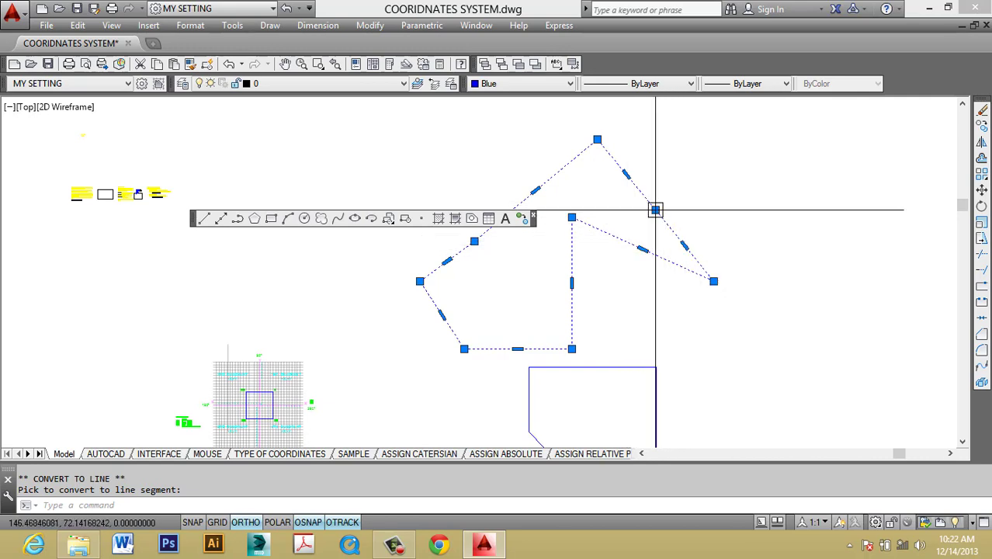
- Remove the added vertex from the polyline's upper-right slanted side and clear the selection
mouse_move(655, 210)
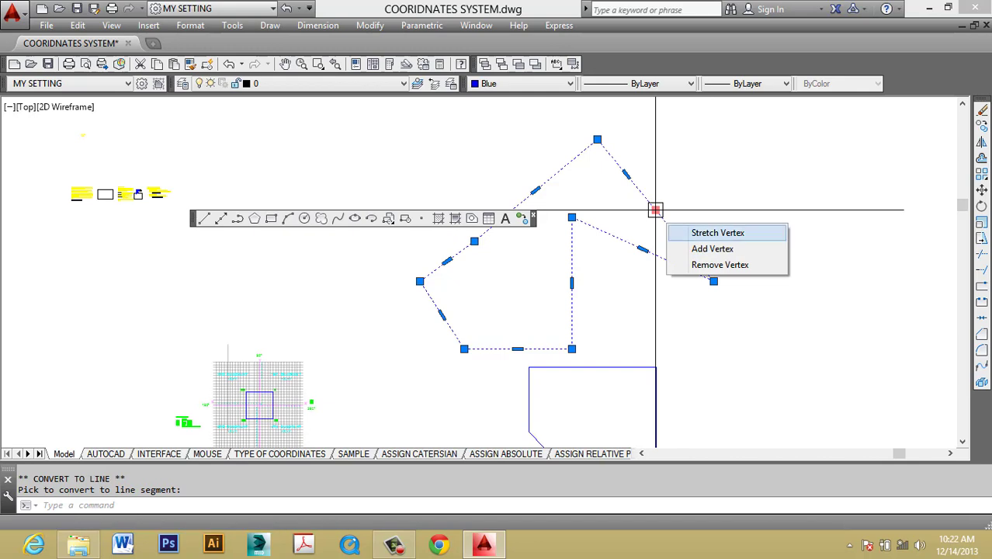
click(720, 265)
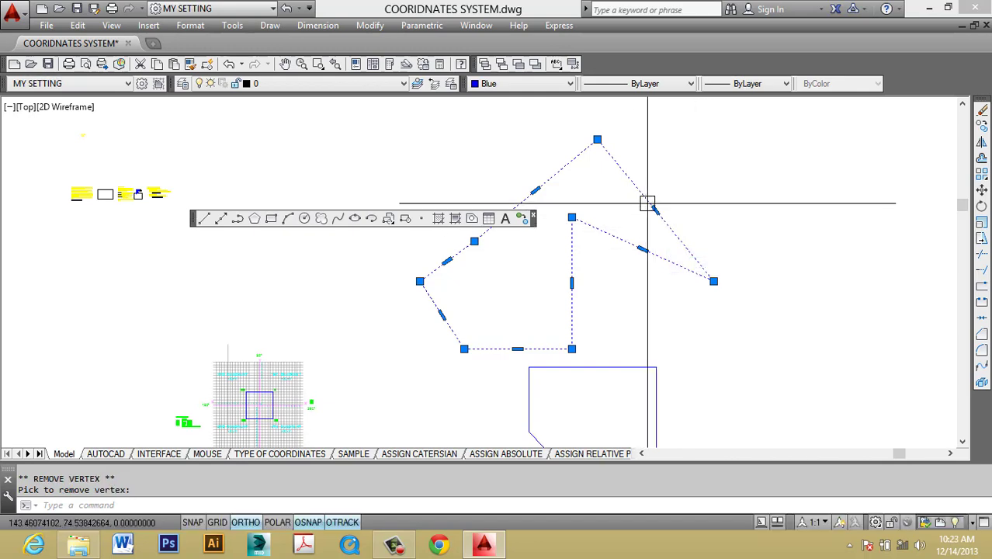
scroll(691, 228, down, 2)
middle_drag(691, 228, 758, 282)
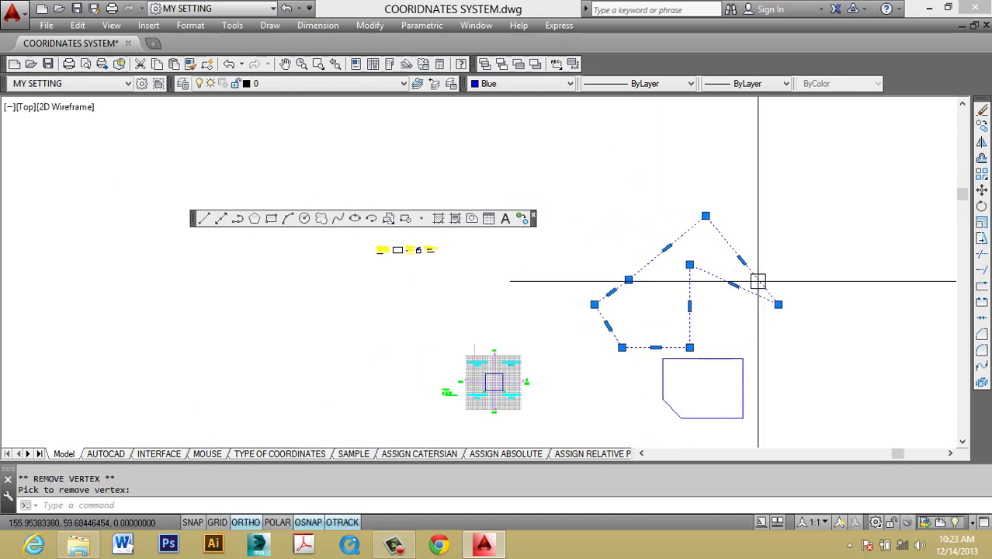
key(Escape)
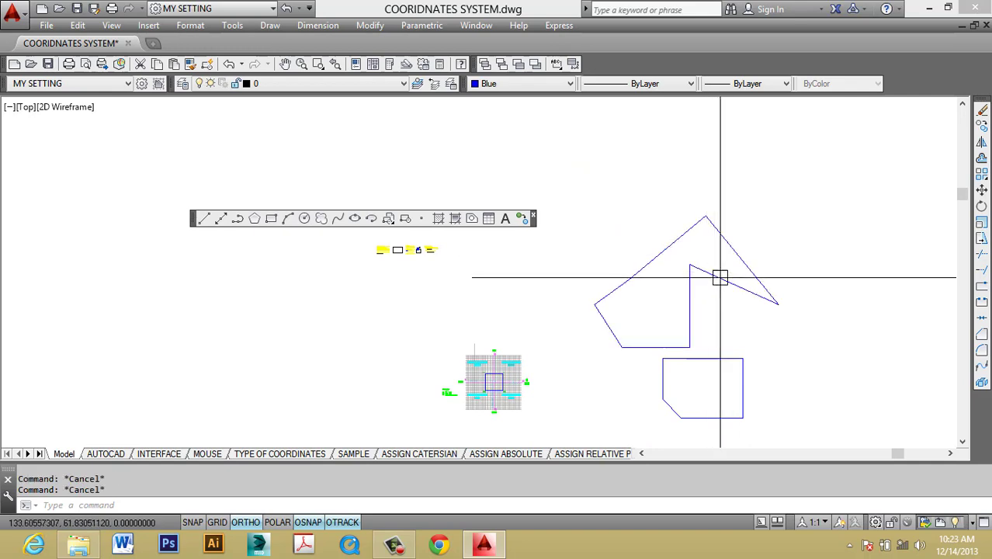
- Erase the reshaped closed polyline above the line-drawn shape
click(736, 250)
text(e)
key(Return)
text(pl)
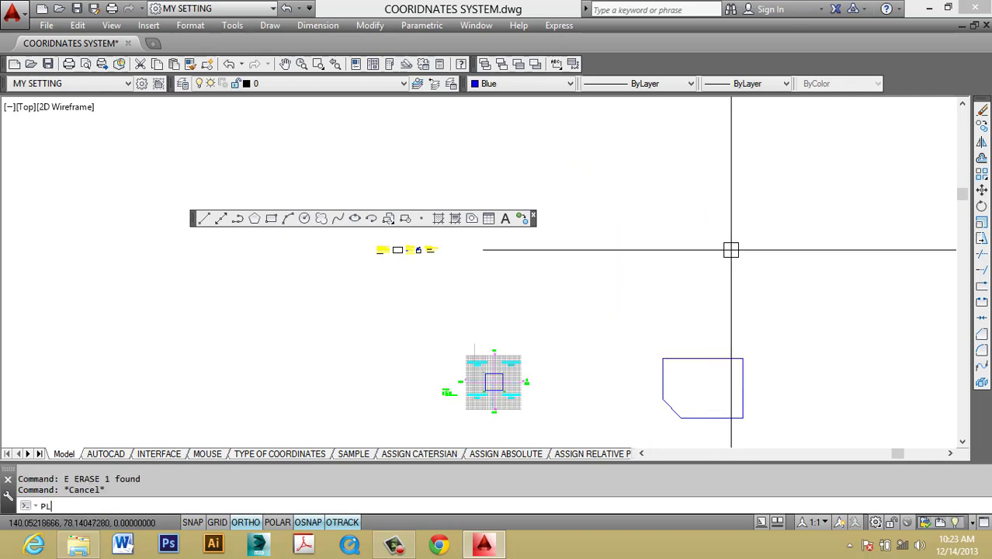
key(Escape)
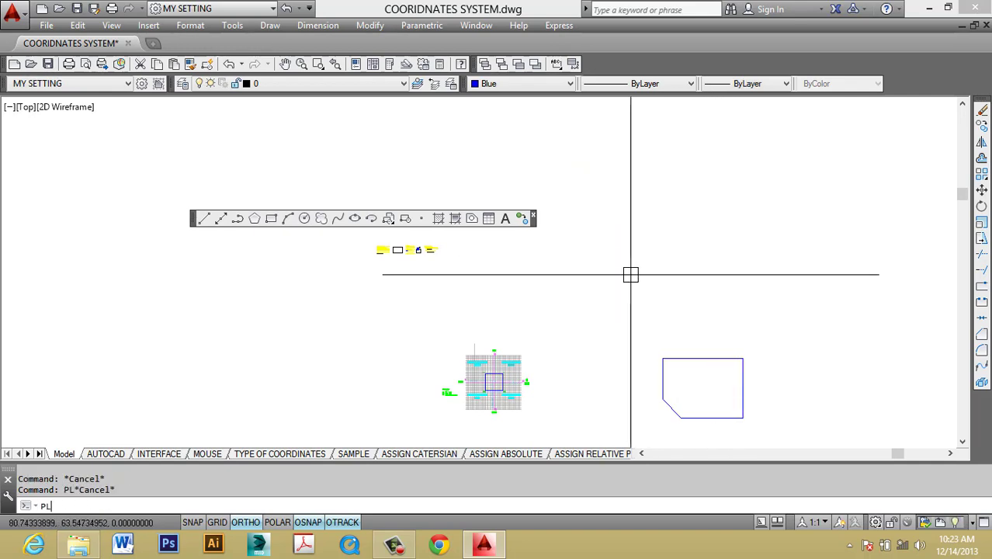
text(pl)
key(Return)
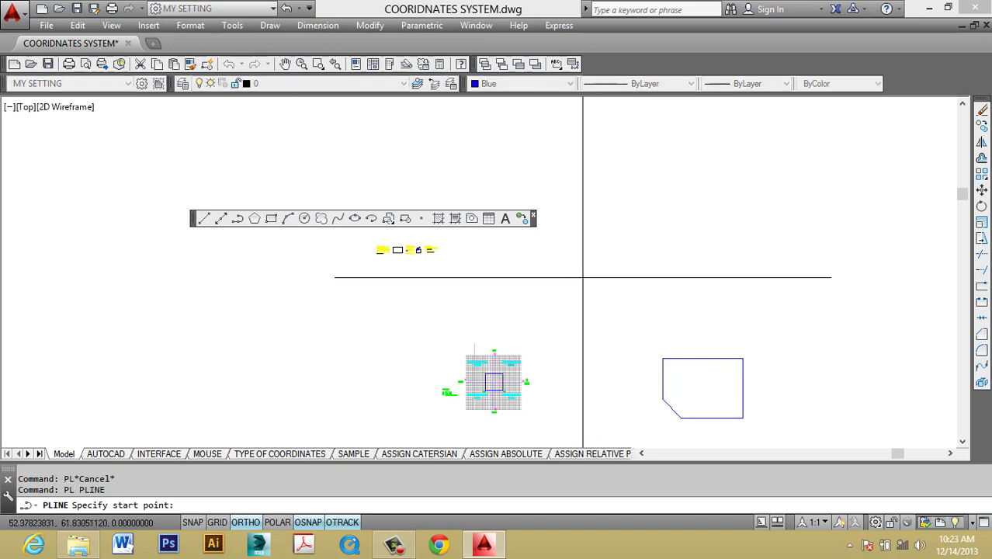
click(583, 277)
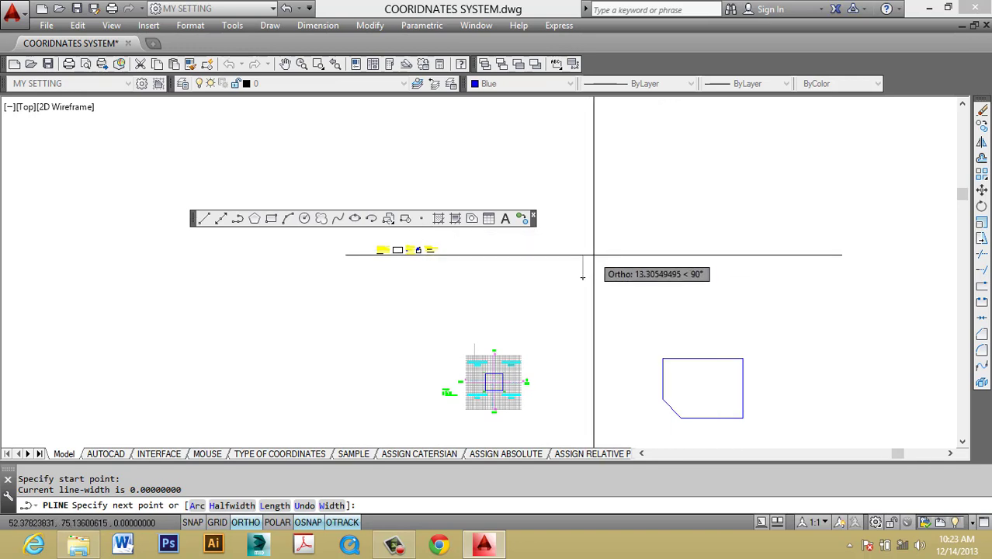
key(Escape)
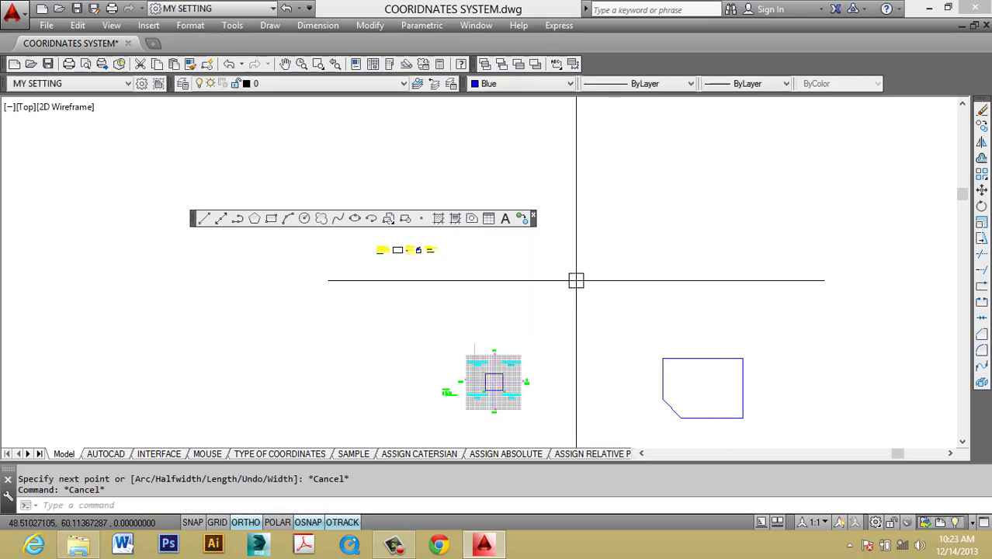
middle_drag(576, 277, 531, 328)
scroll(641, 264, down, 2)
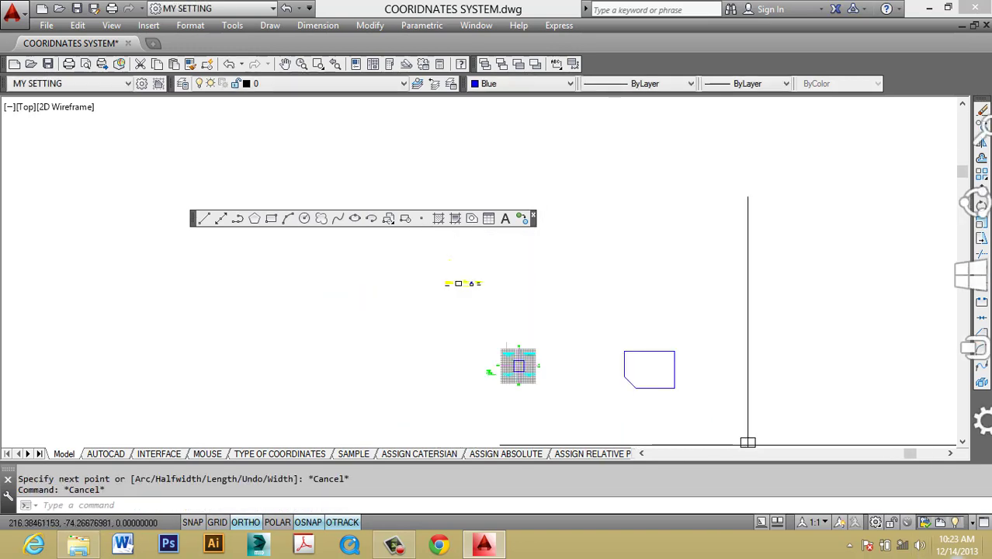
scroll(614, 224, down, 2)
key(Escape)
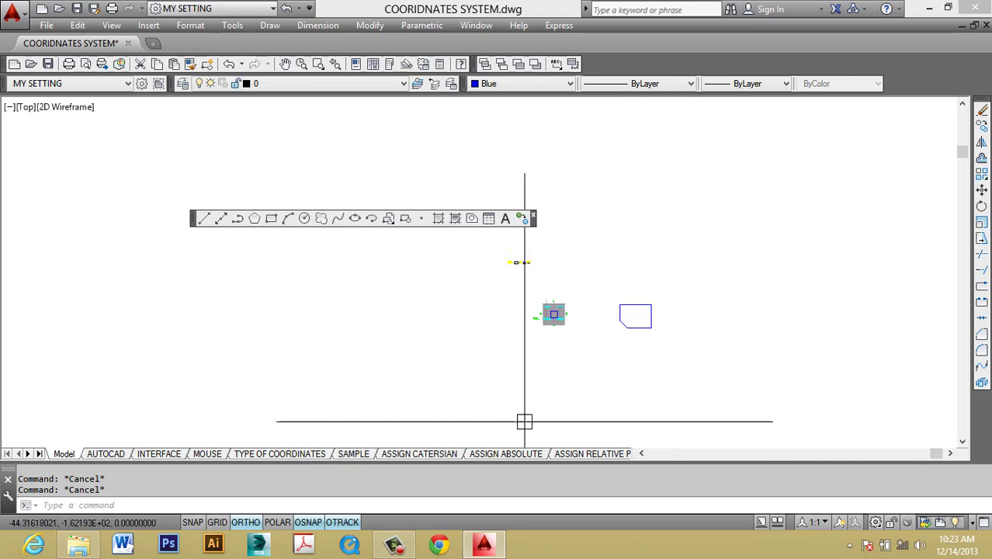
click(394, 545)
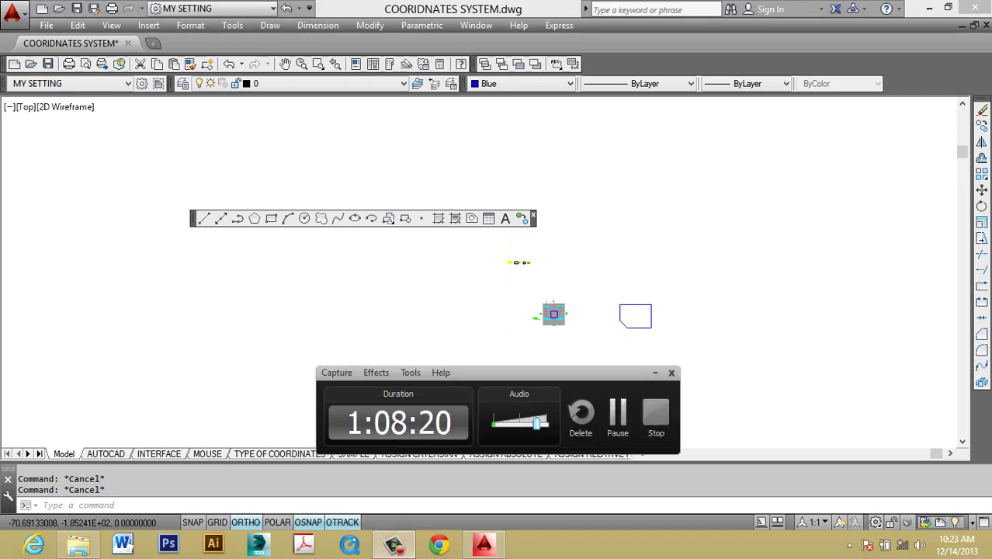